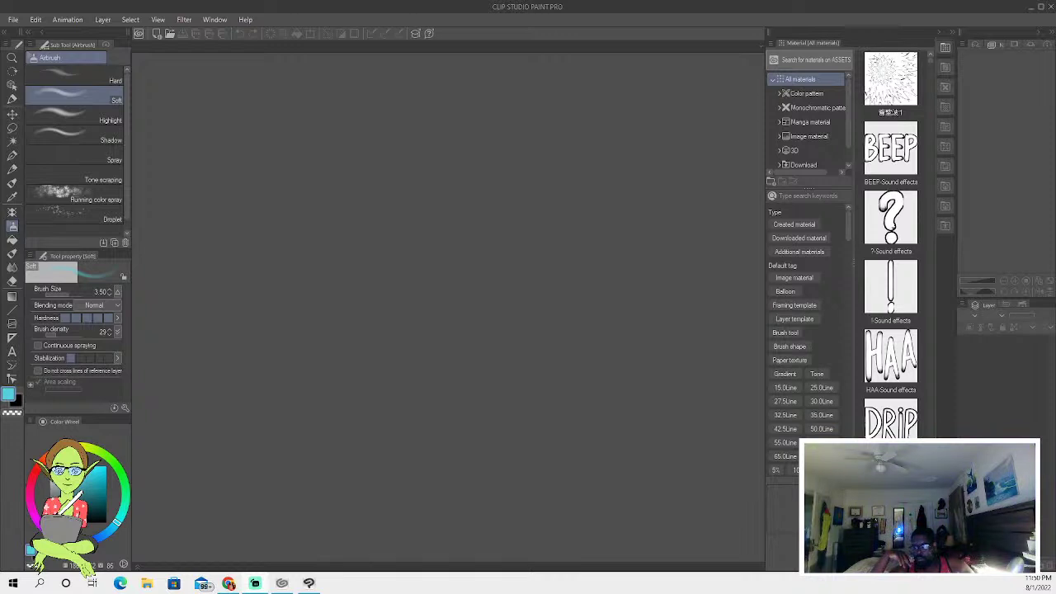
# Browse the saved artwork in the PigsArtArchives14 folder for a Clip Studio drawing to open.
pyautogui.click(169, 36)
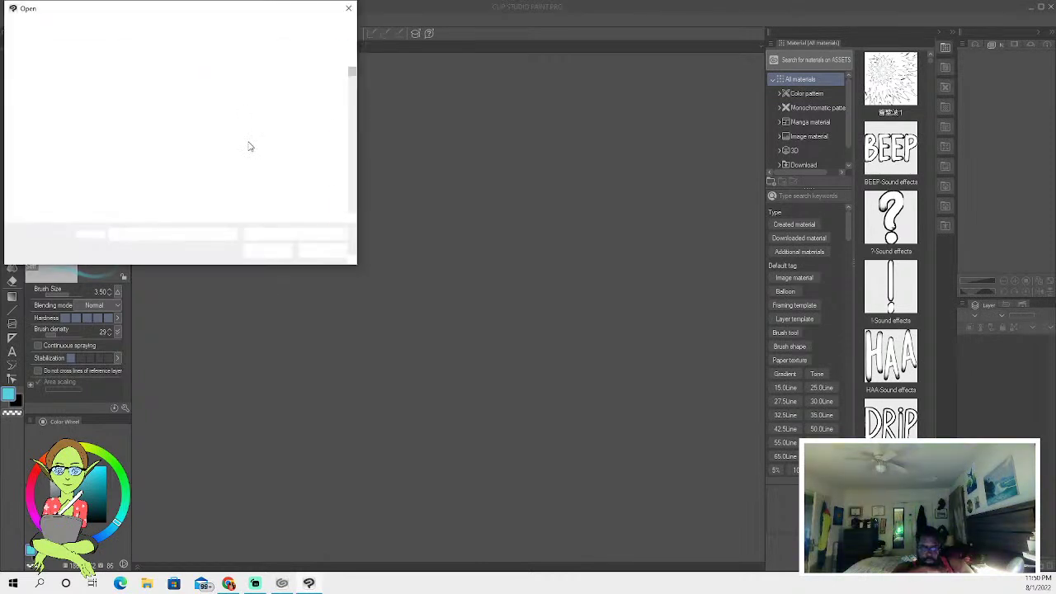
pyautogui.scroll(-1, 254, 179)
pyautogui.scroll(-10, 254, 178)
pyautogui.scroll(-6, 254, 181)
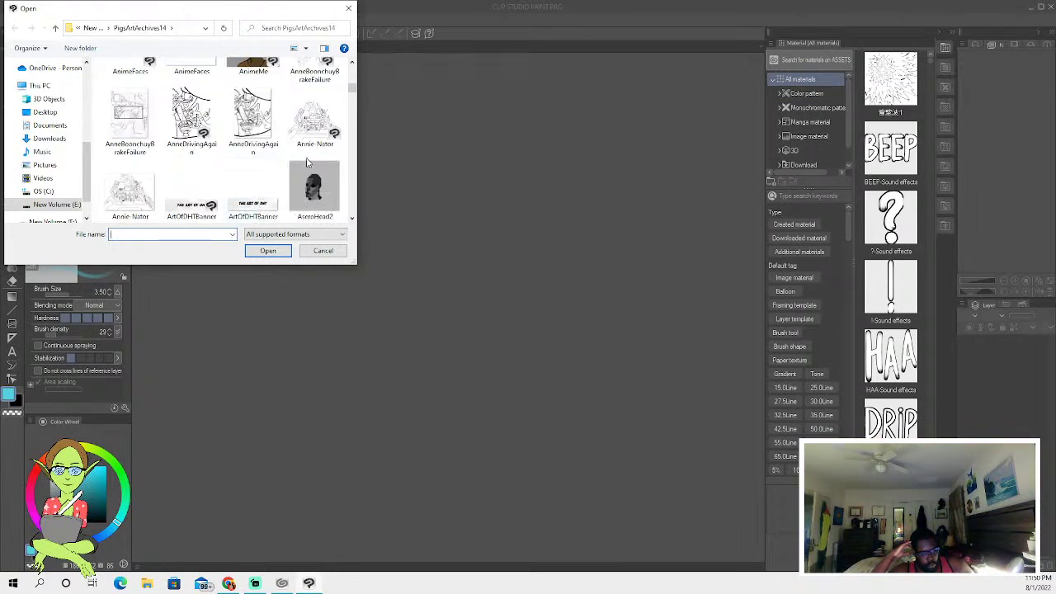
pyautogui.scroll(-10, 307, 163)
pyautogui.scroll(-4, 307, 163)
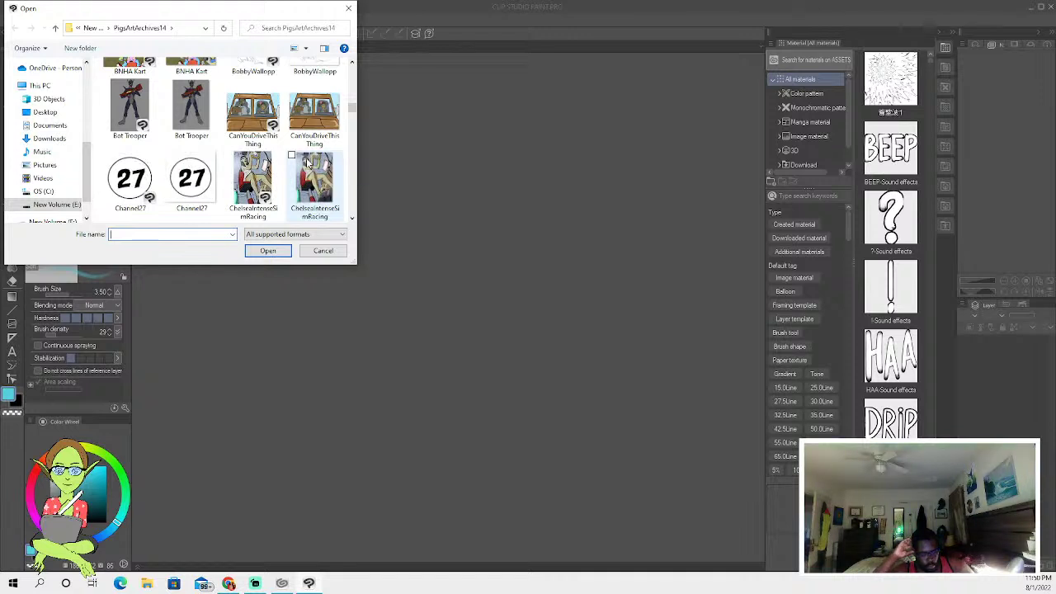
pyautogui.moveTo(353, 108); pyautogui.dragTo(368, 164)
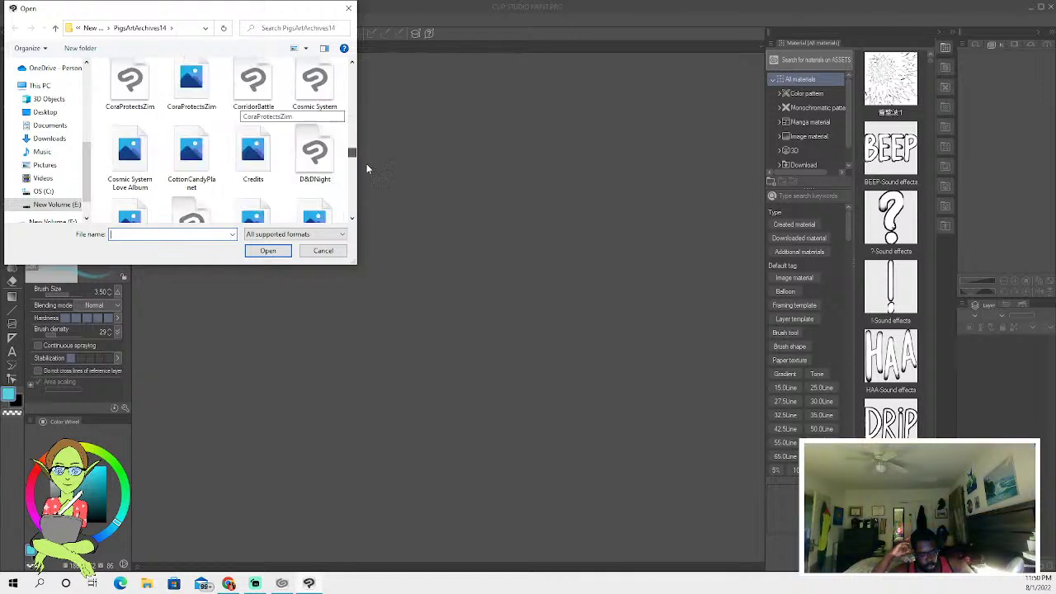
pyautogui.scroll(-15, 273, 177)
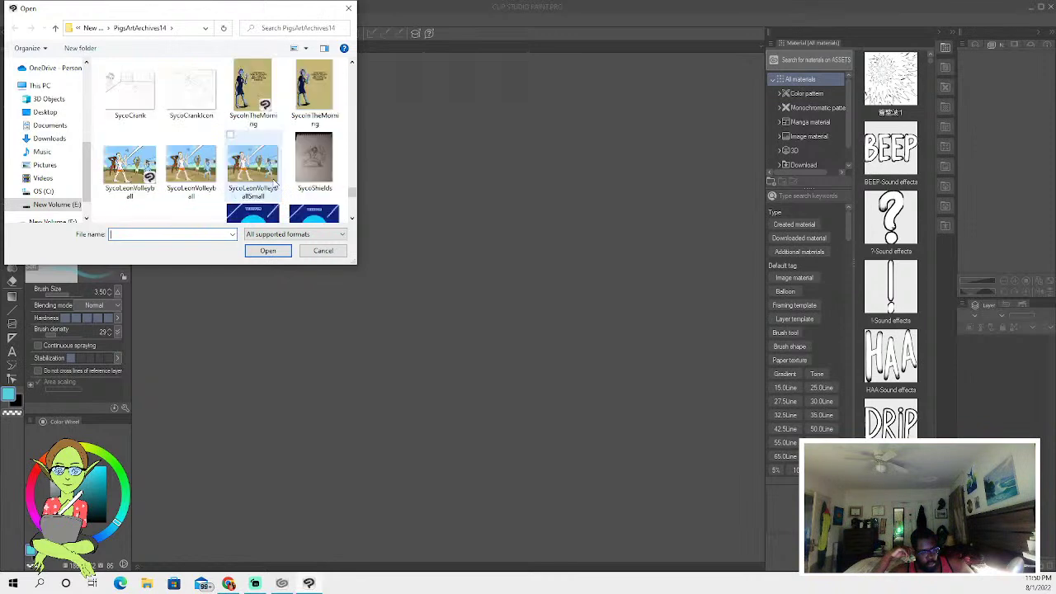
pyautogui.scroll(5, 275, 183)
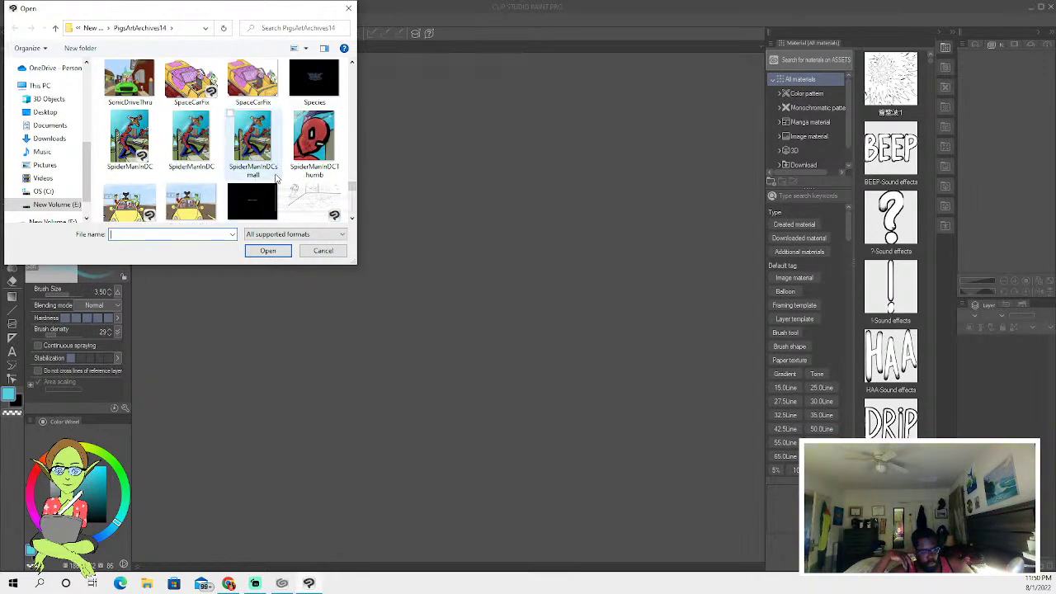
pyautogui.scroll(1, 277, 178)
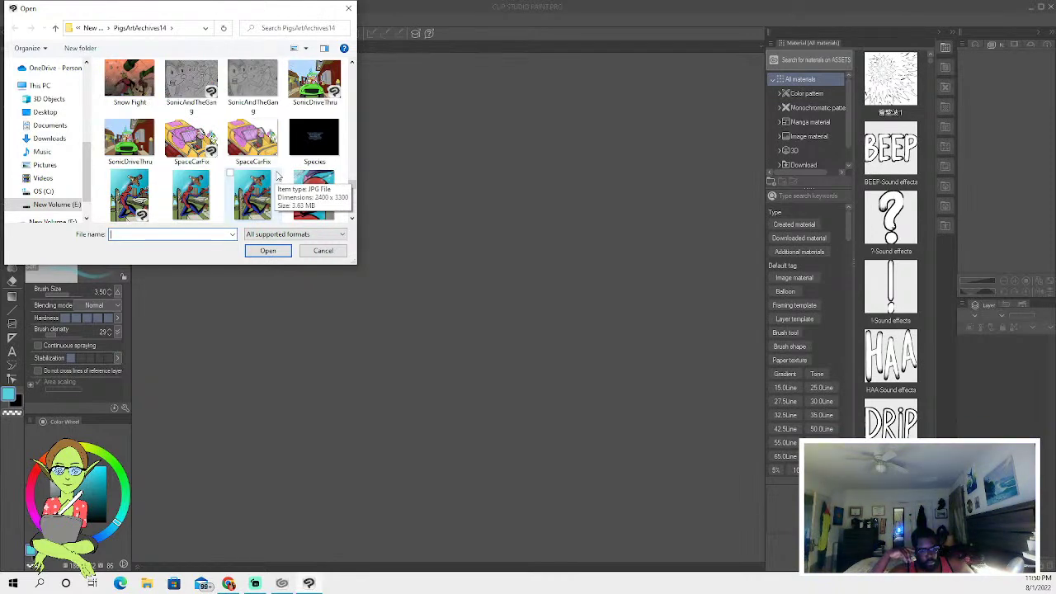
pyautogui.scroll(1, 279, 176)
pyautogui.scroll(1, 279, 173)
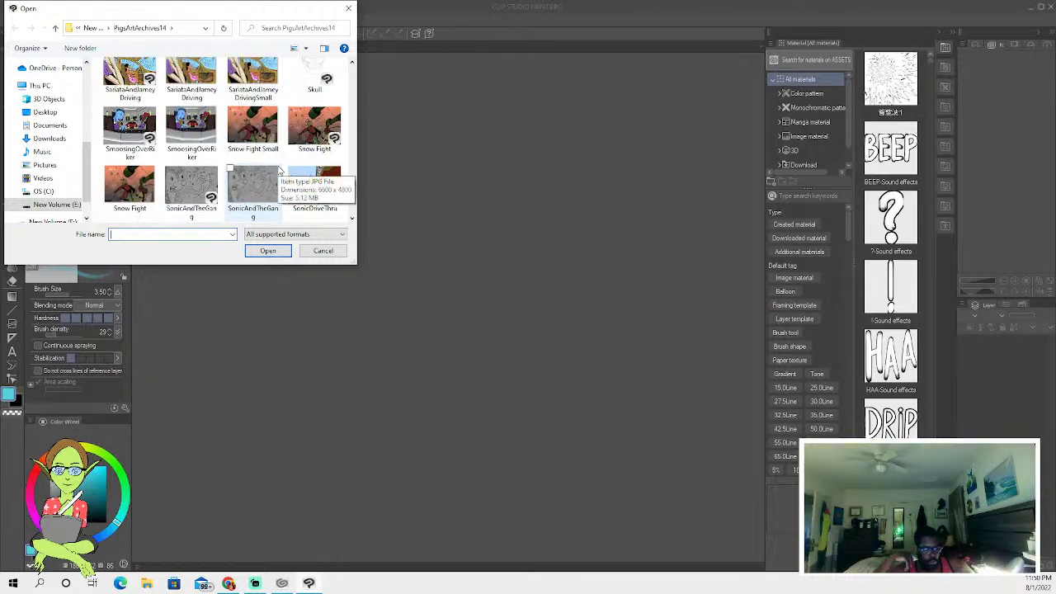
pyautogui.scroll(1, 219, 132)
pyautogui.scroll(3, 219, 132)
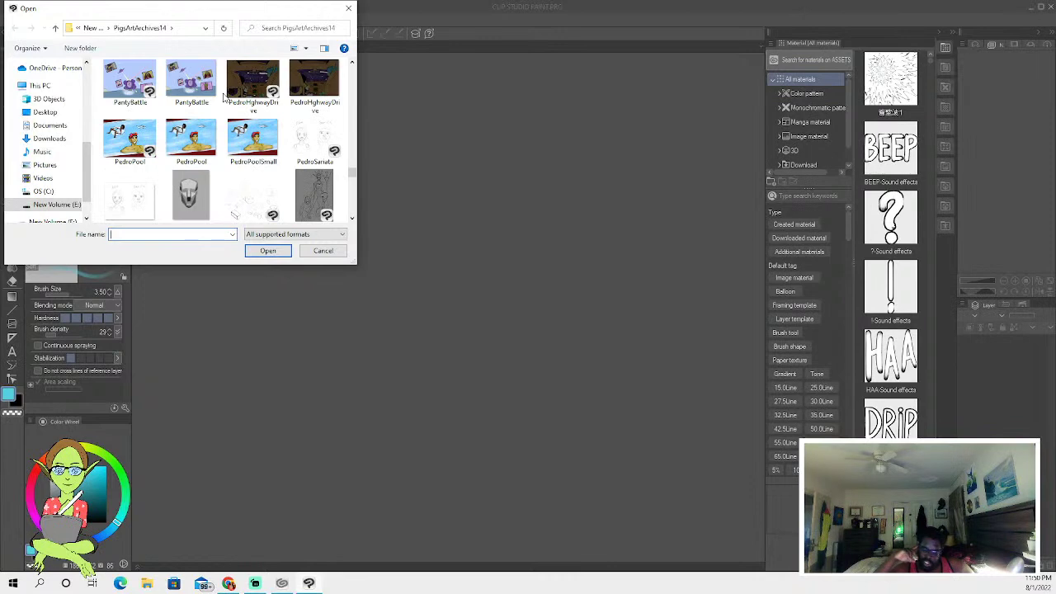
pyautogui.scroll(2, 223, 97)
pyautogui.scroll(5, 222, 97)
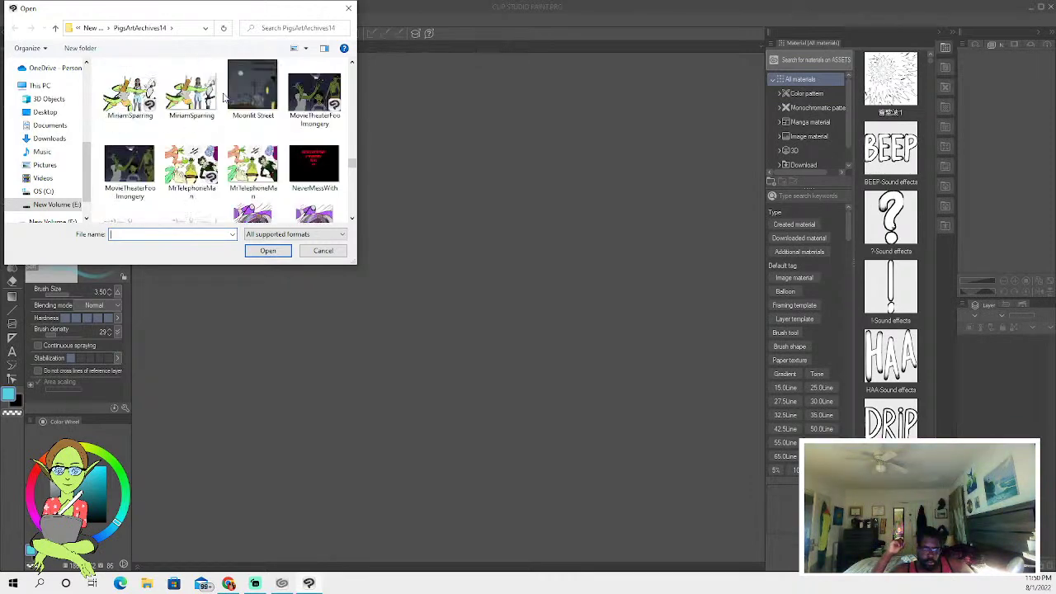
pyautogui.moveTo(360, 162); pyautogui.dragTo(371, 66)
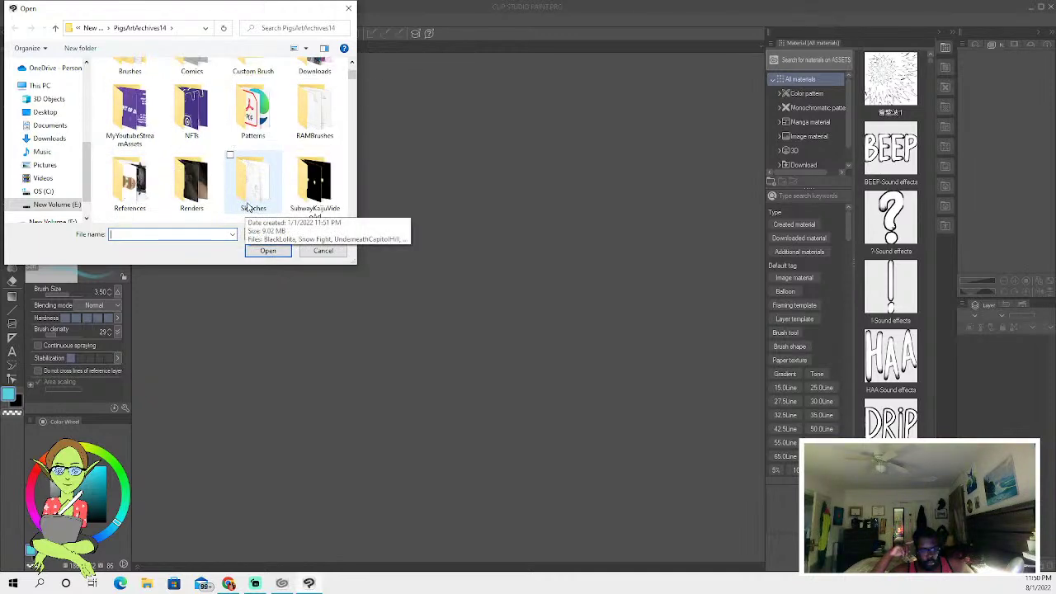
pyautogui.scroll(-3, 248, 206)
pyautogui.scroll(1, 247, 206)
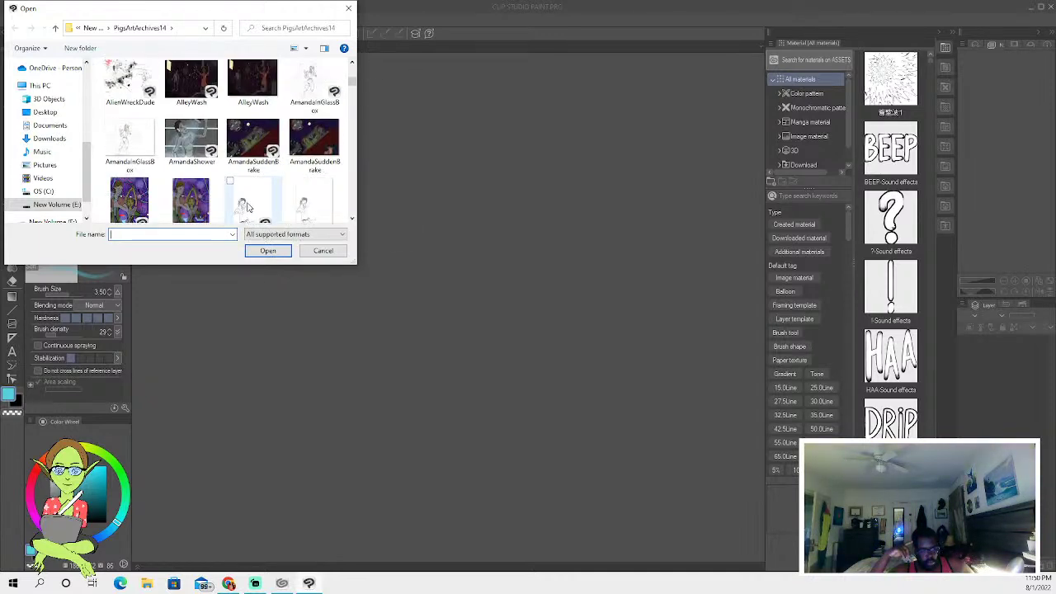
pyautogui.scroll(-5, 247, 206)
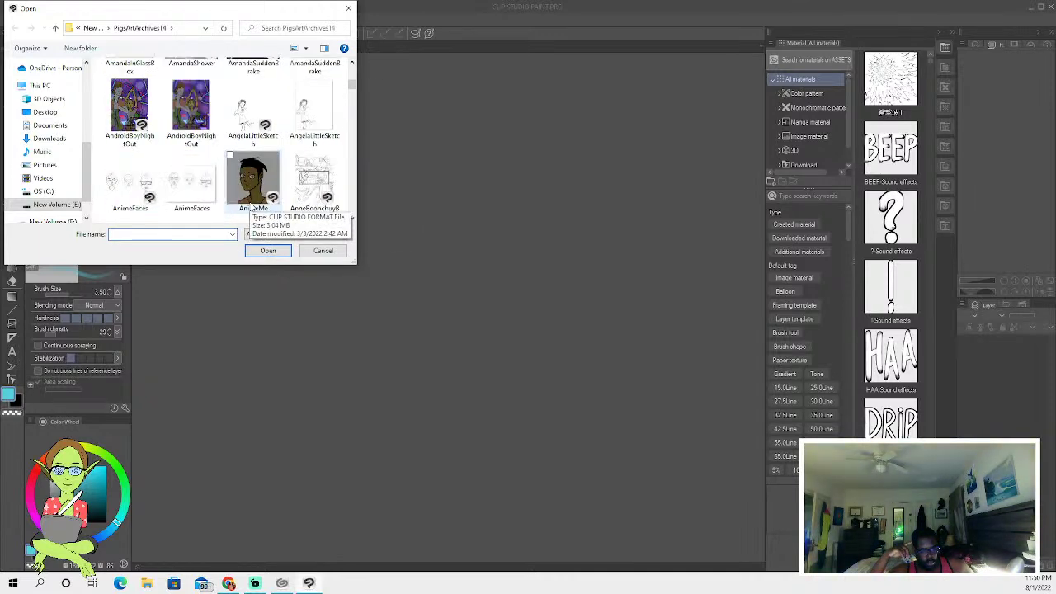
pyautogui.scroll(-2, 252, 204)
pyautogui.scroll(-5, 254, 204)
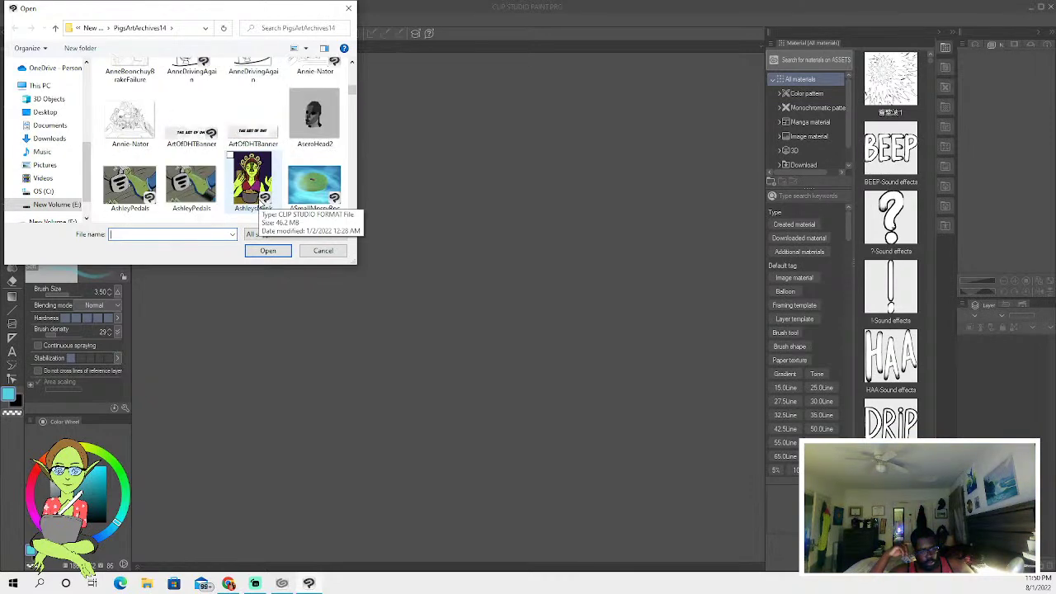
pyautogui.scroll(-4, 262, 200)
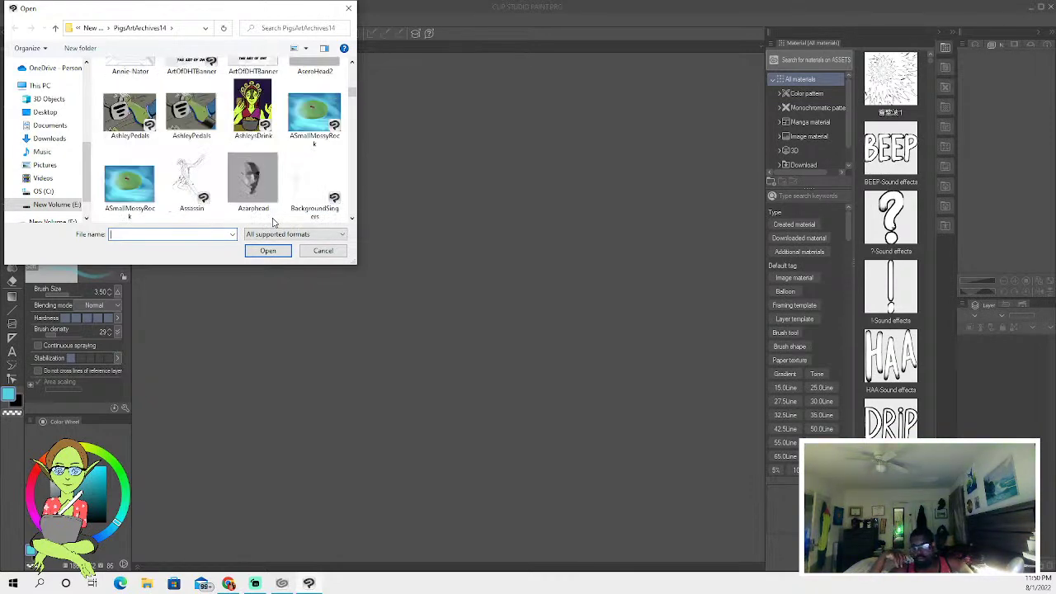
pyautogui.moveTo(352, 94); pyautogui.dragTo(305, 212)
pyautogui.scroll(1, 305, 212)
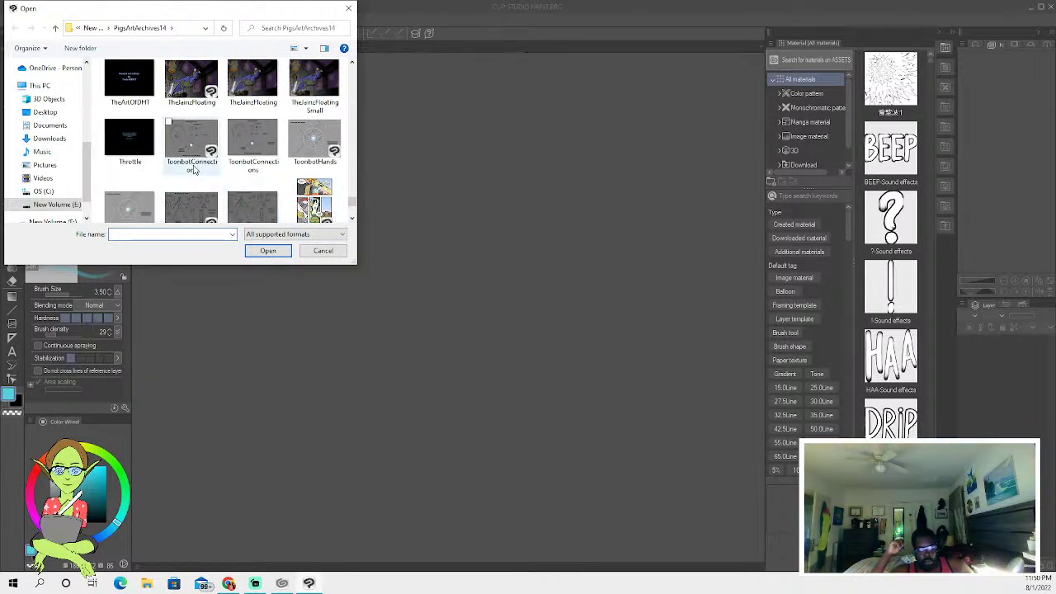
pyautogui.scroll(1, 261, 171)
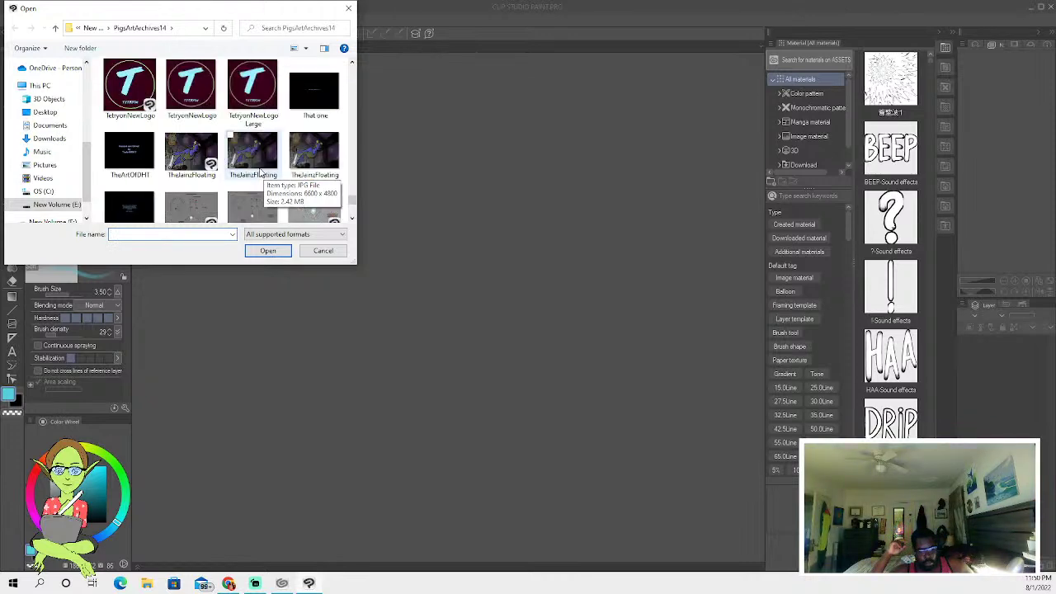
pyautogui.scroll(4, 261, 171)
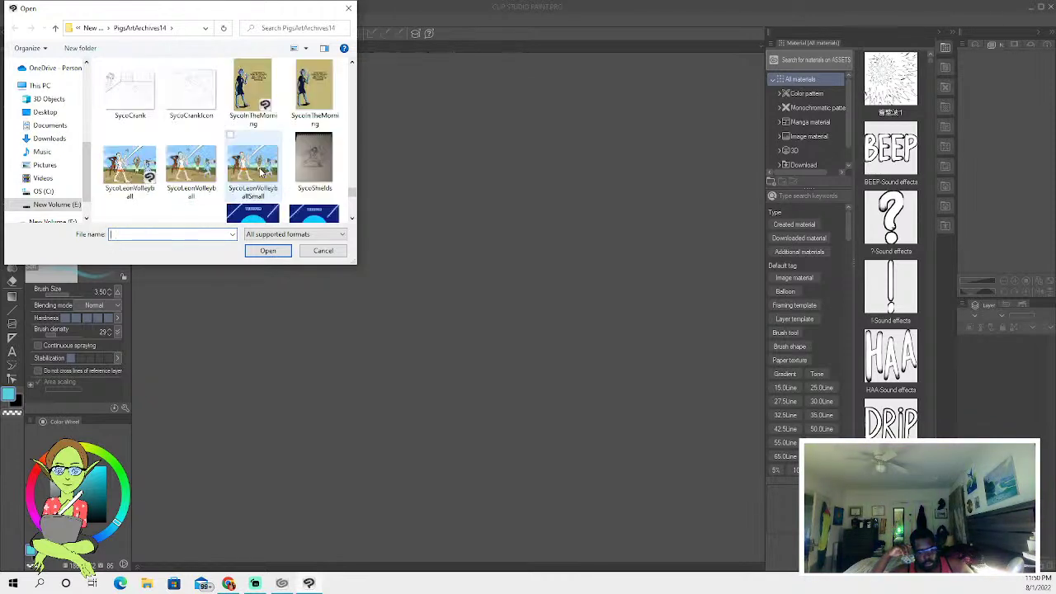
pyautogui.scroll(5, 261, 172)
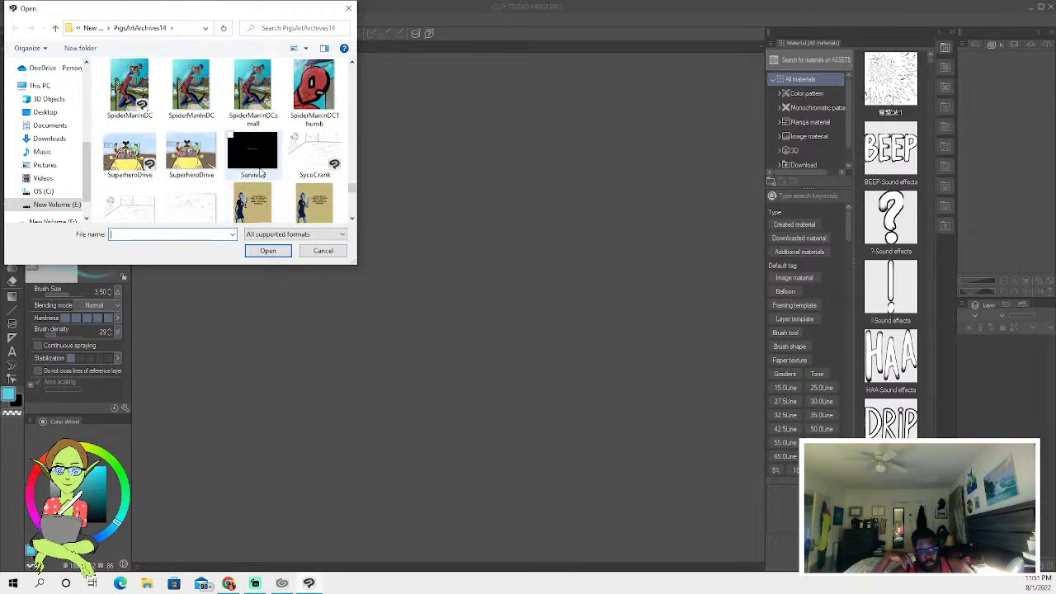
pyautogui.scroll(1, 261, 172)
pyautogui.scroll(5, 169, 128)
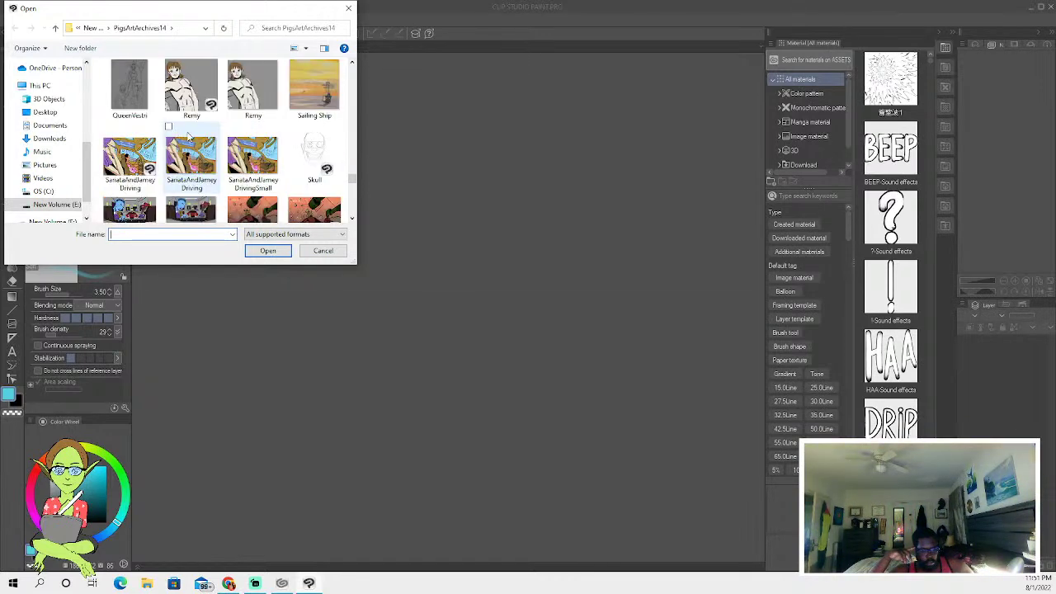
pyautogui.scroll(2, 177, 134)
pyautogui.scroll(1, 188, 136)
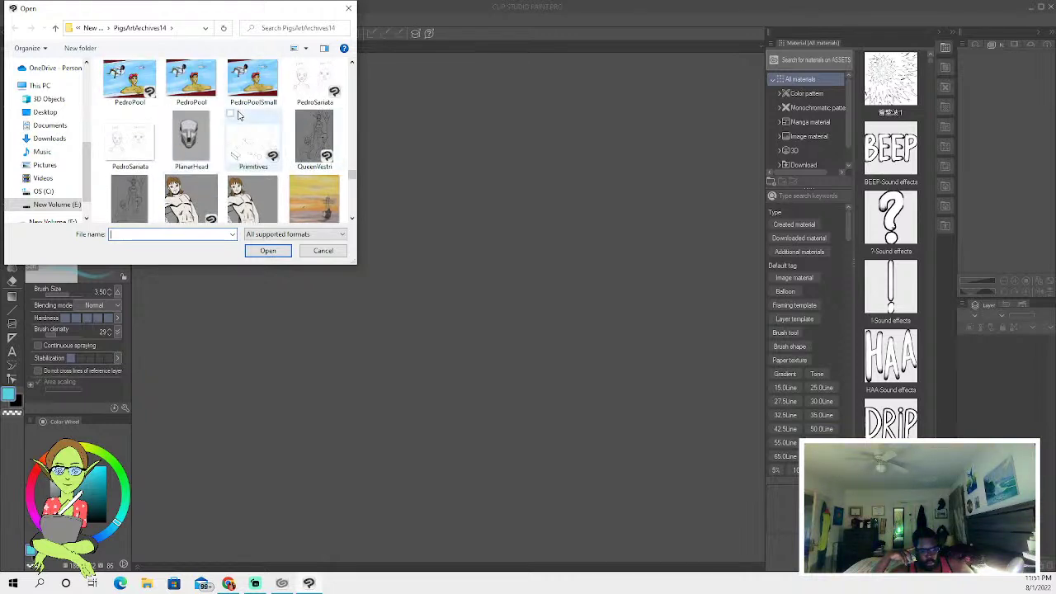
pyautogui.scroll(2, 239, 128)
pyautogui.scroll(1, 239, 128)
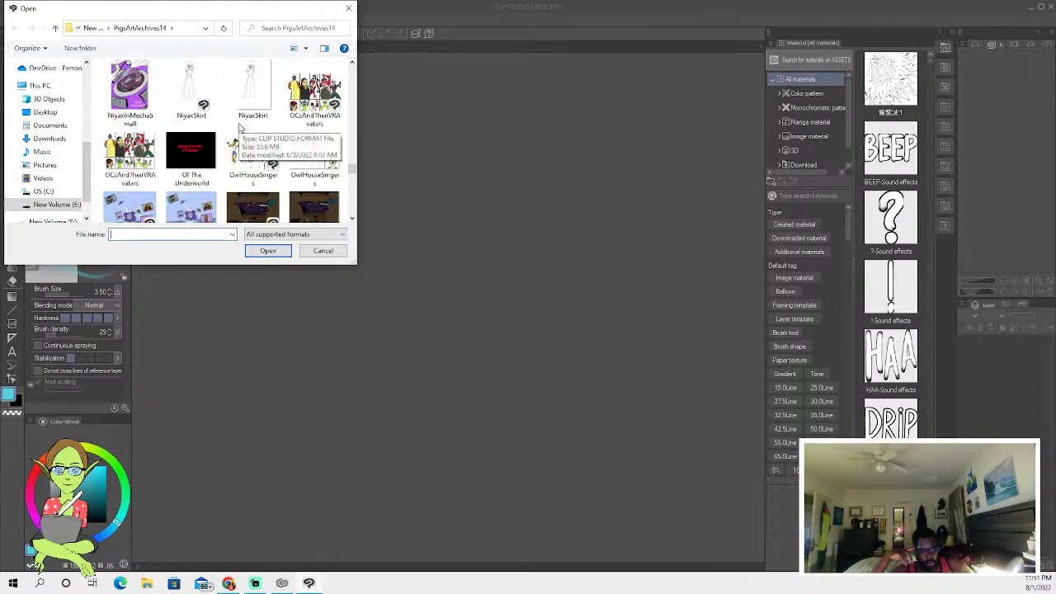
pyautogui.scroll(2, 239, 128)
pyautogui.scroll(2, 239, 128)
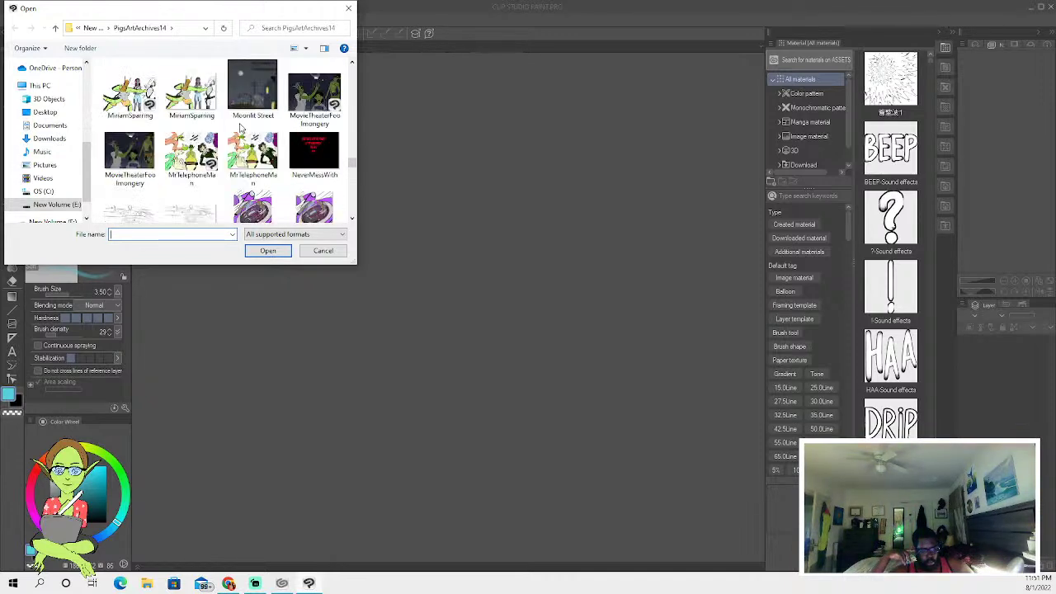
pyautogui.scroll(2, 239, 128)
pyautogui.scroll(3, 241, 128)
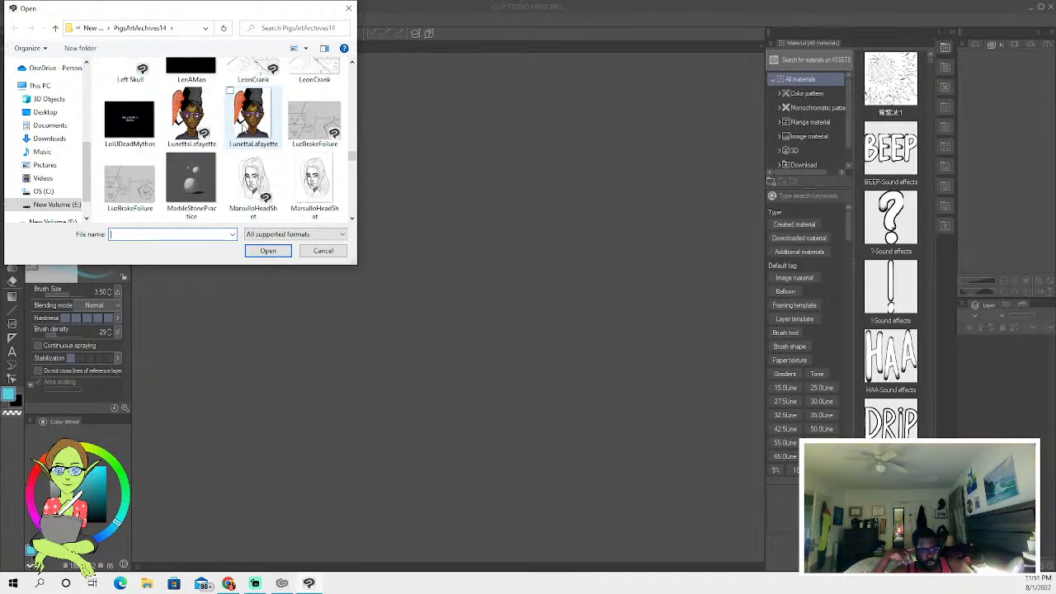
pyautogui.scroll(1, 244, 130)
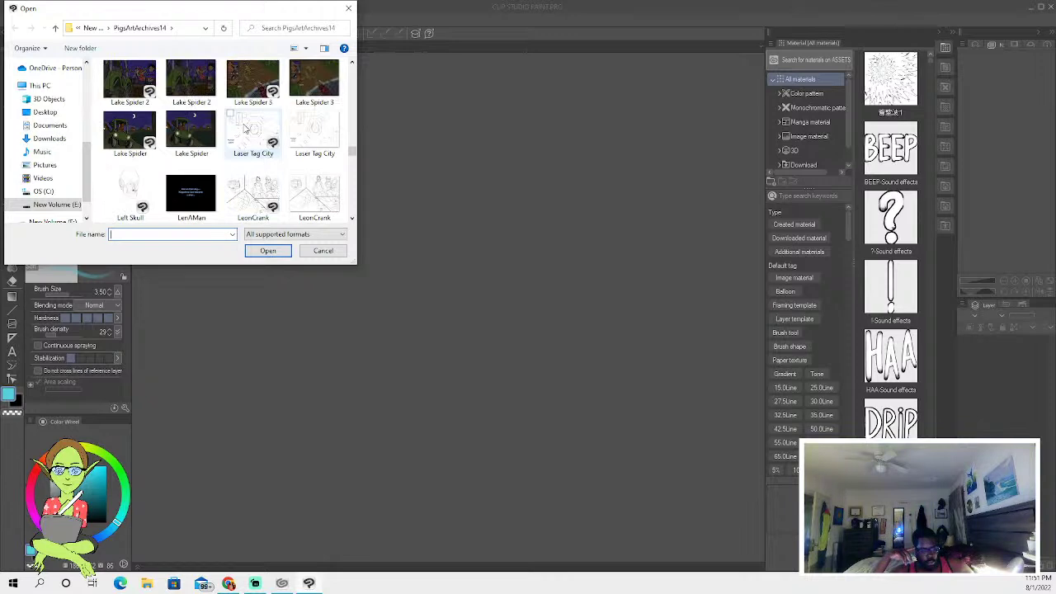
pyautogui.scroll(1, 243, 129)
pyautogui.scroll(2, 236, 132)
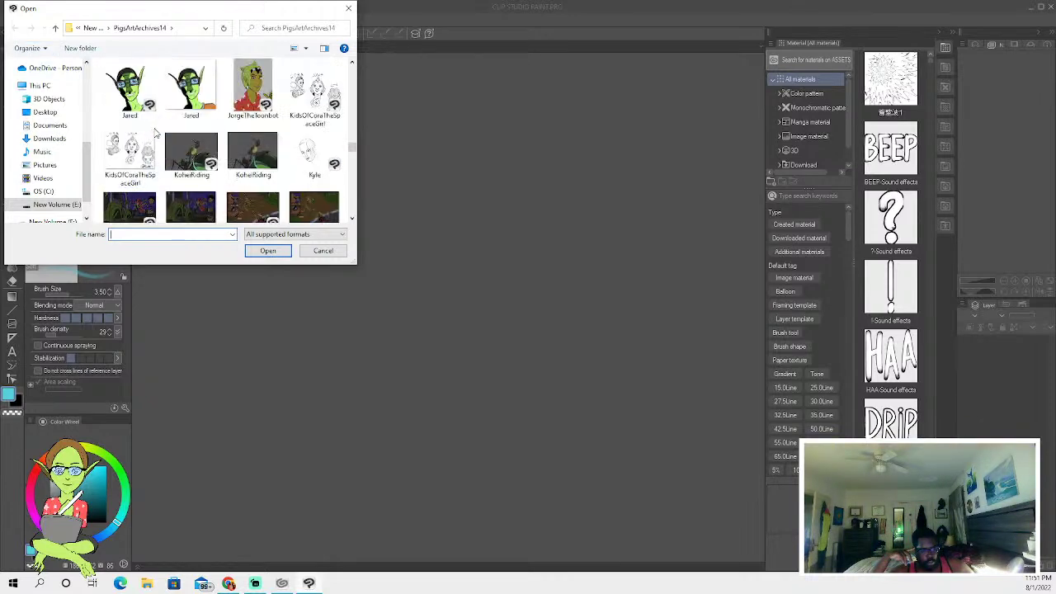
pyautogui.scroll(1, 232, 136)
pyautogui.scroll(1, 235, 136)
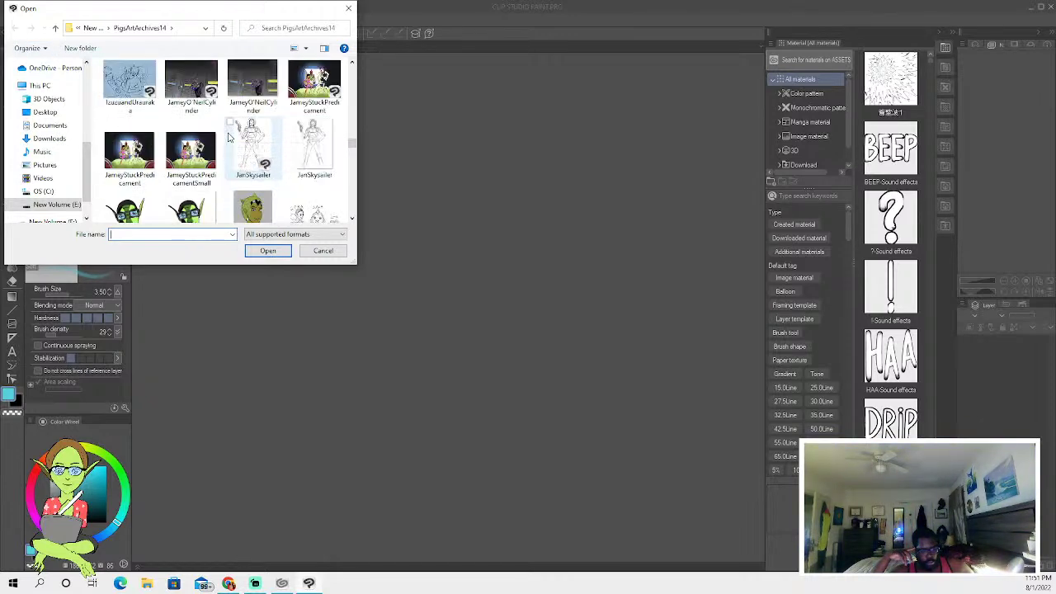
pyautogui.scroll(1, 254, 145)
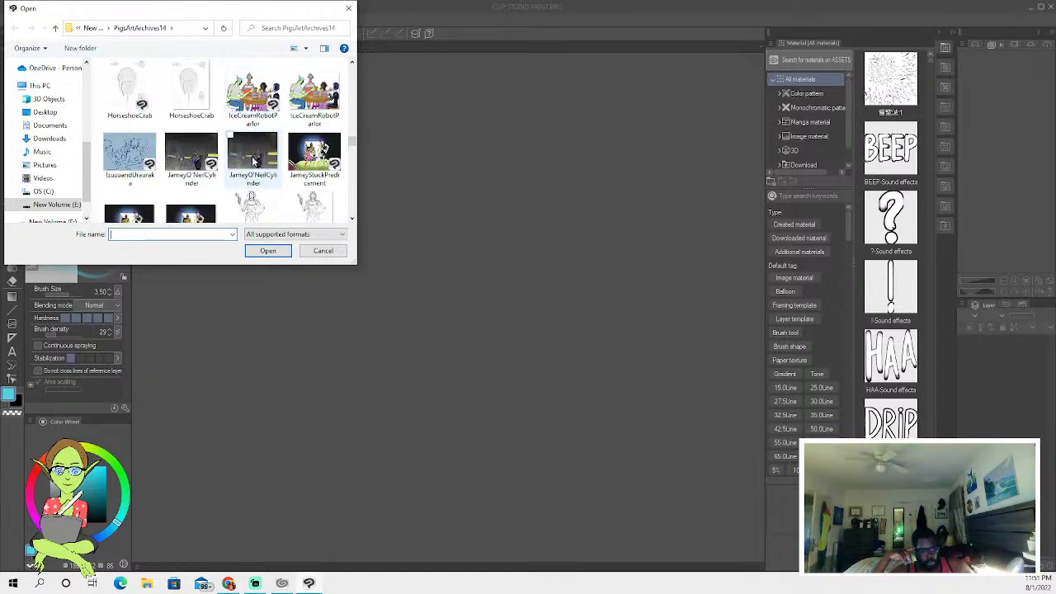
pyautogui.scroll(1, 253, 161)
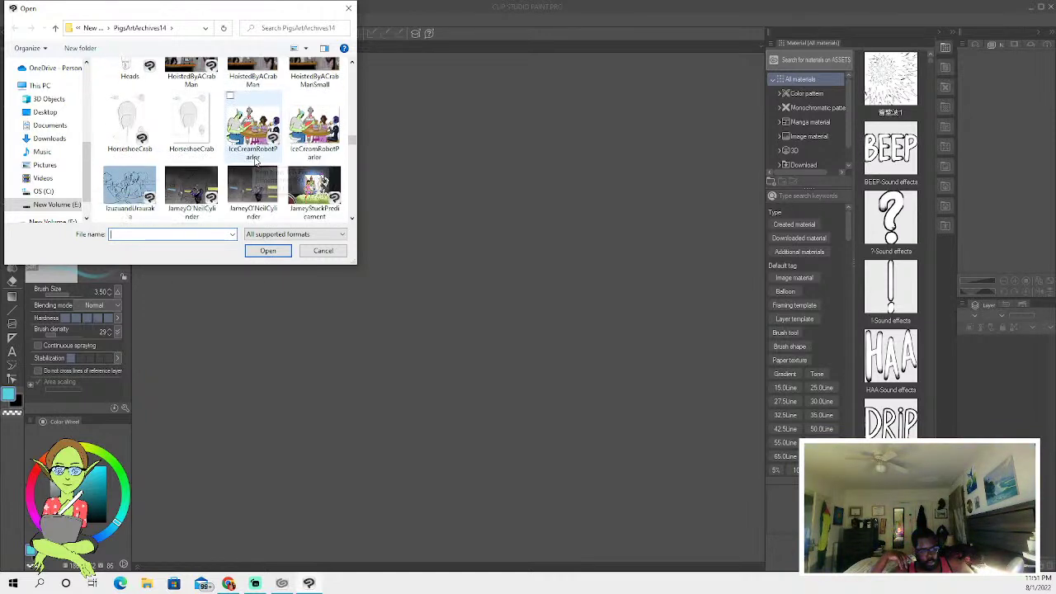
pyautogui.scroll(1, 256, 161)
pyautogui.scroll(2, 267, 155)
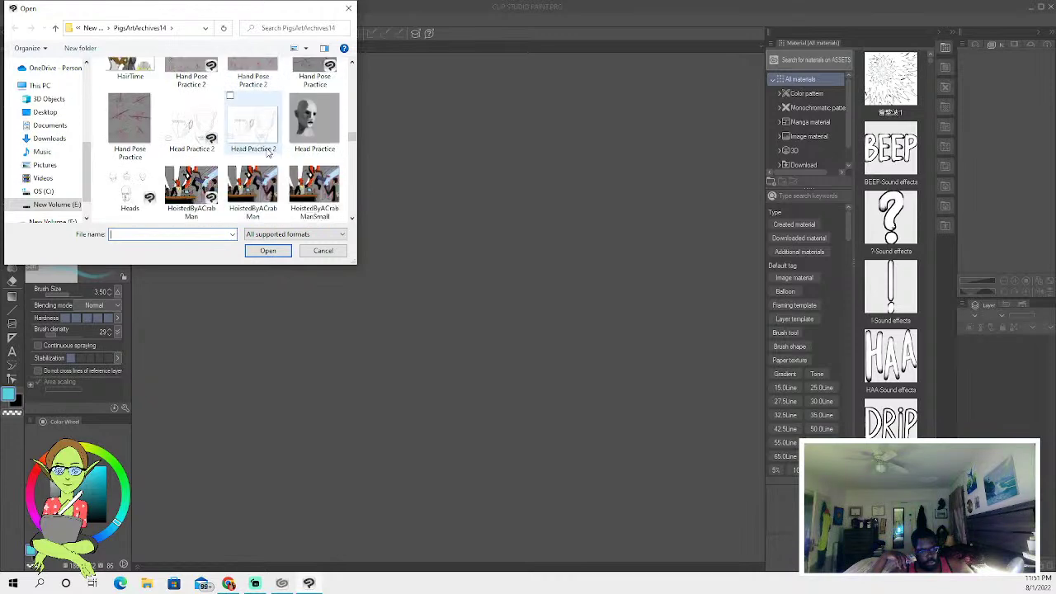
pyautogui.scroll(1, 267, 153)
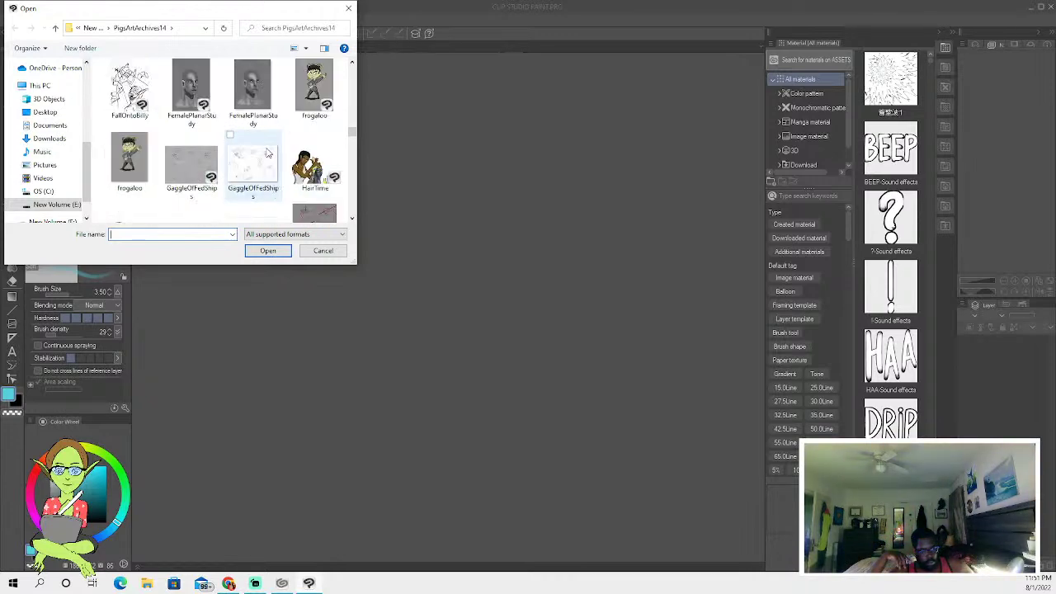
pyautogui.scroll(1, 206, 128)
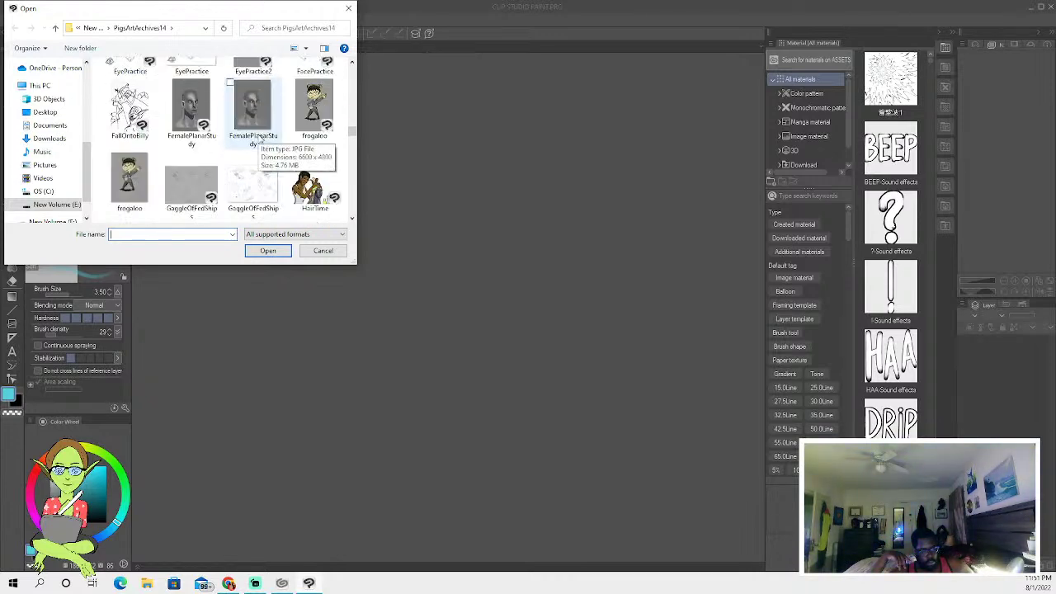
# Open the FallOntoBilly Clip Studio file and switch the drawing colour to black.
pyautogui.click(132, 107)
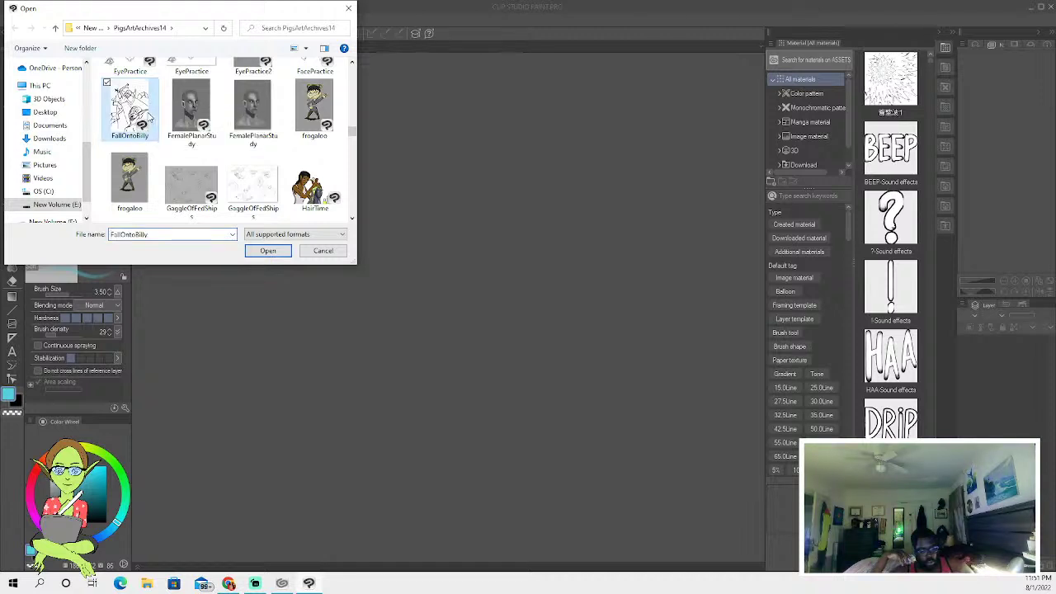
pyautogui.doubleClick(147, 111)
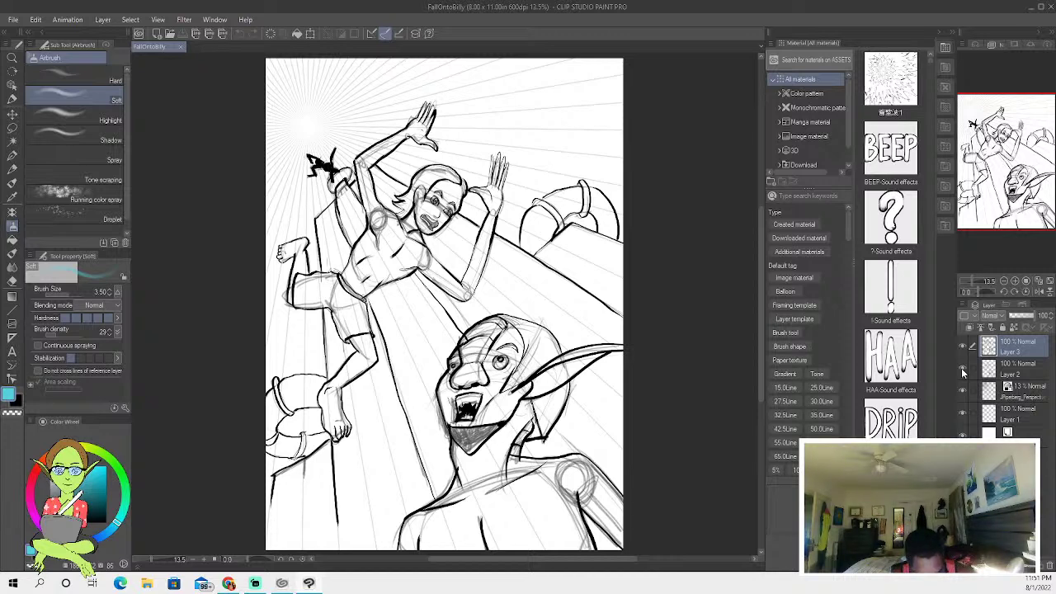
pyautogui.press('x')
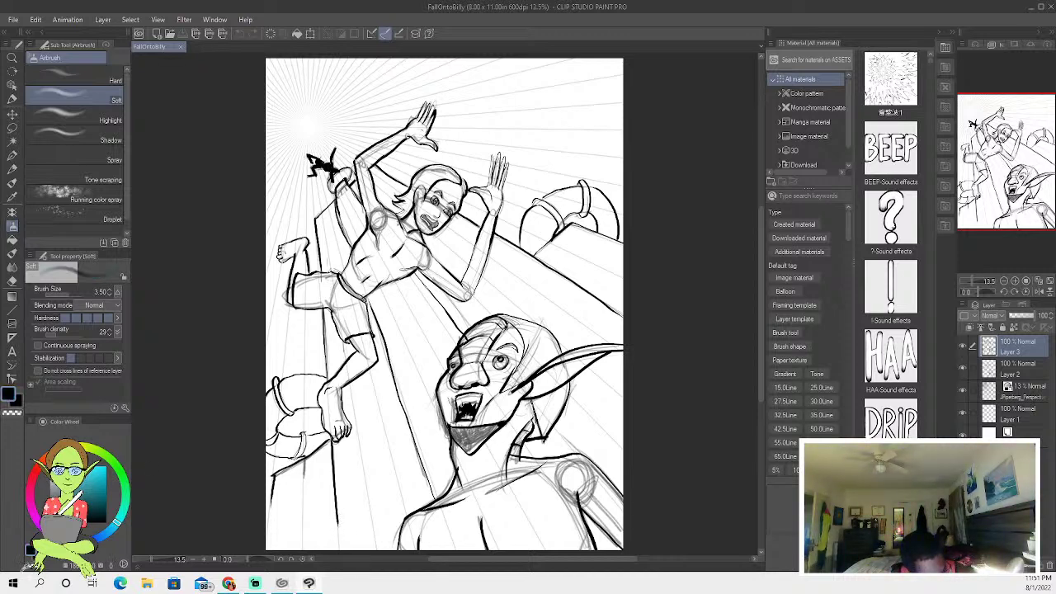
# Finish inking the pillar edges beneath the falling figure's lower foot with the RAM Ink Set Smooth Inker pen, undoing stray marks.
pyautogui.click(15, 157)
pyautogui.moveTo(339, 534); pyautogui.dragTo(333, 505)
pyautogui.moveTo(271, 467); pyautogui.dragTo(262, 538)
pyautogui.moveTo(336, 427); pyautogui.dragTo(325, 451)
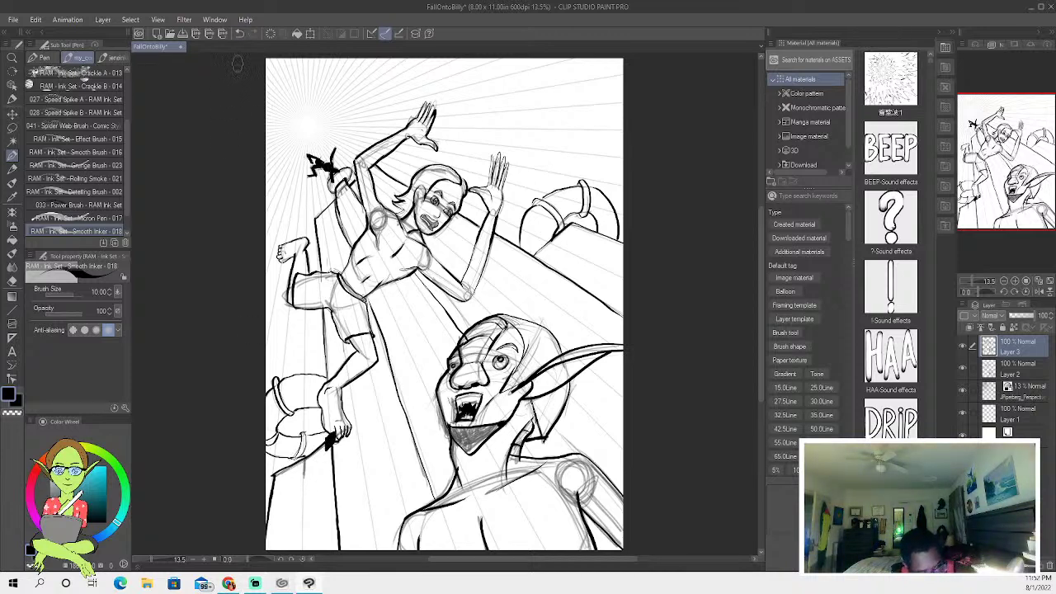
pyautogui.click(240, 33)
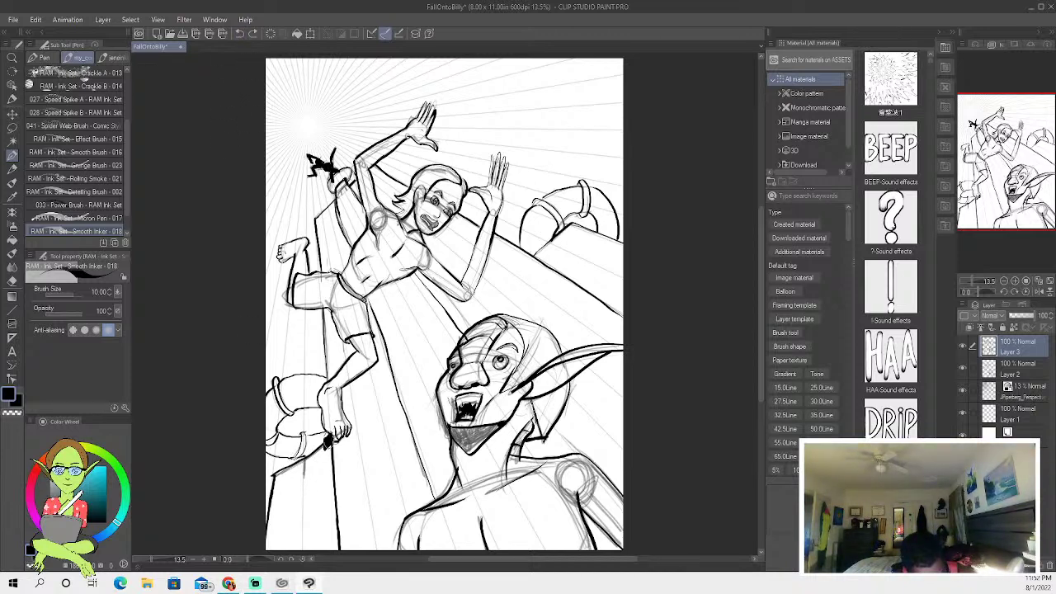
pyautogui.click(240, 33)
pyautogui.click(240, 33)
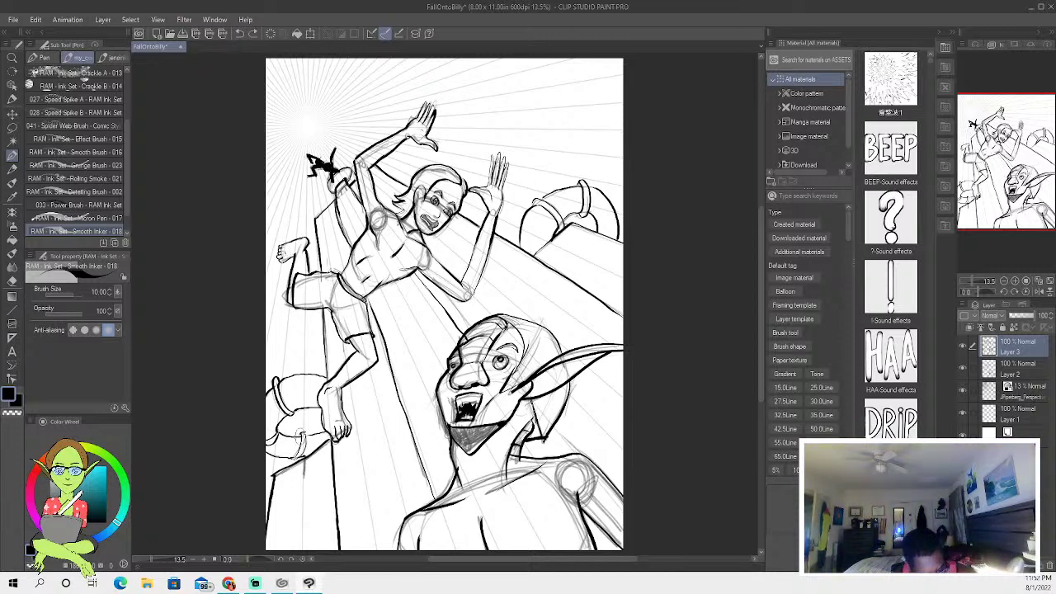
pyautogui.moveTo(372, 394); pyautogui.dragTo(381, 452)
pyautogui.moveTo(373, 417); pyautogui.dragTo(360, 470)
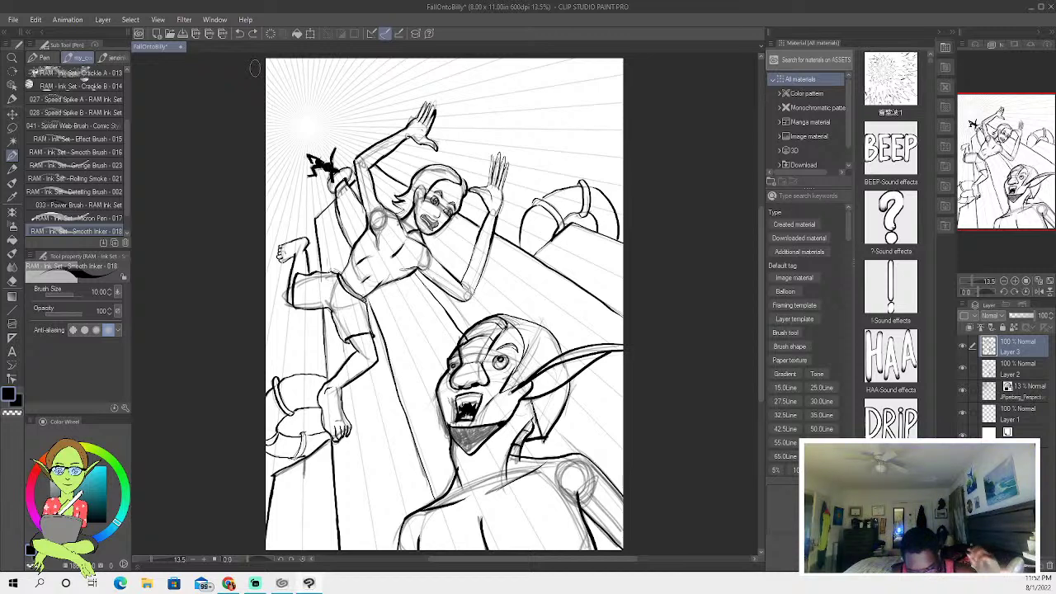
pyautogui.moveTo(330, 431); pyautogui.dragTo(307, 467)
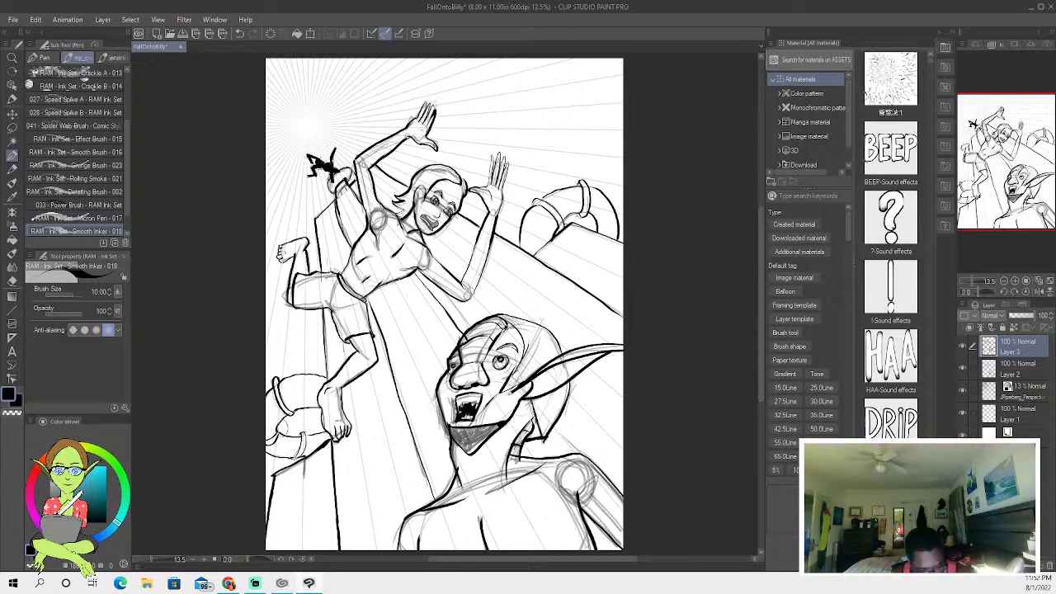
# Add a new layer filled entirely with white directly beneath the Layer 3 line art.
pyautogui.hotkey('ctrl', 'shift', 'n')
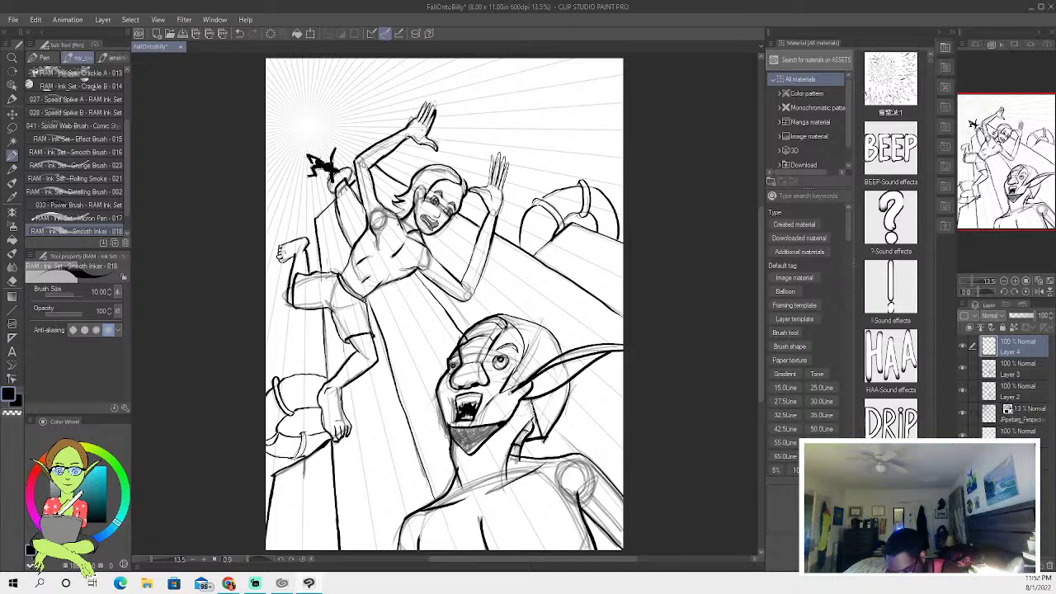
pyautogui.press('x')
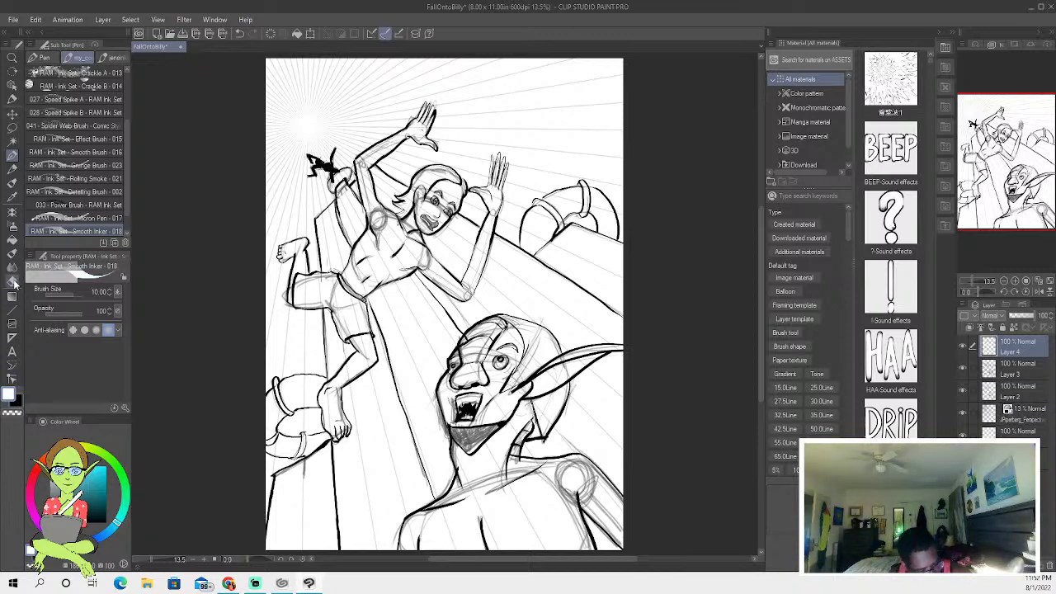
pyautogui.click(11, 240)
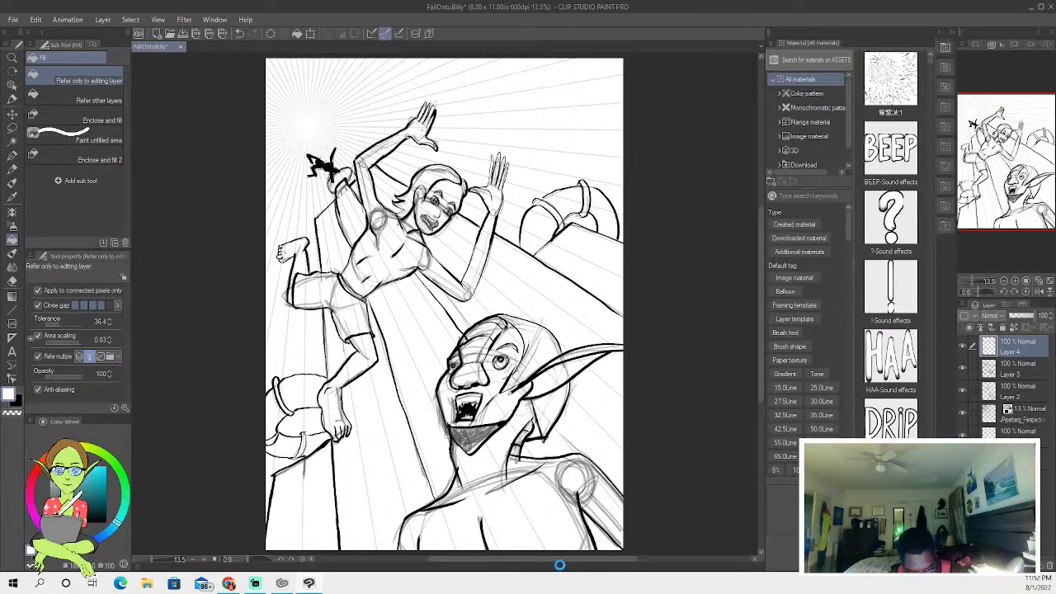
pyautogui.click(560, 570)
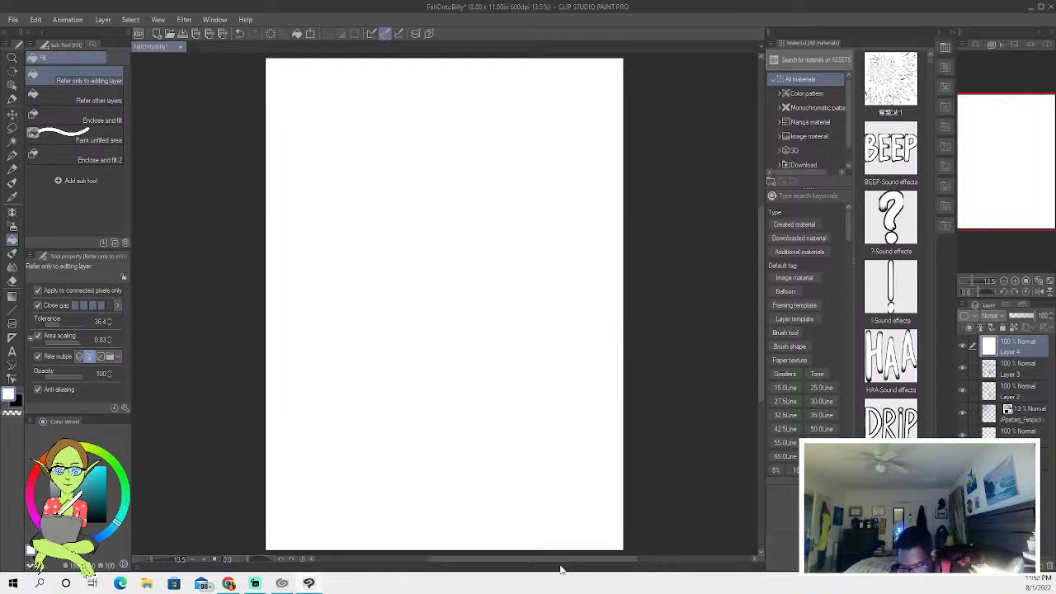
pyautogui.moveTo(1002, 357); pyautogui.dragTo(1005, 389)
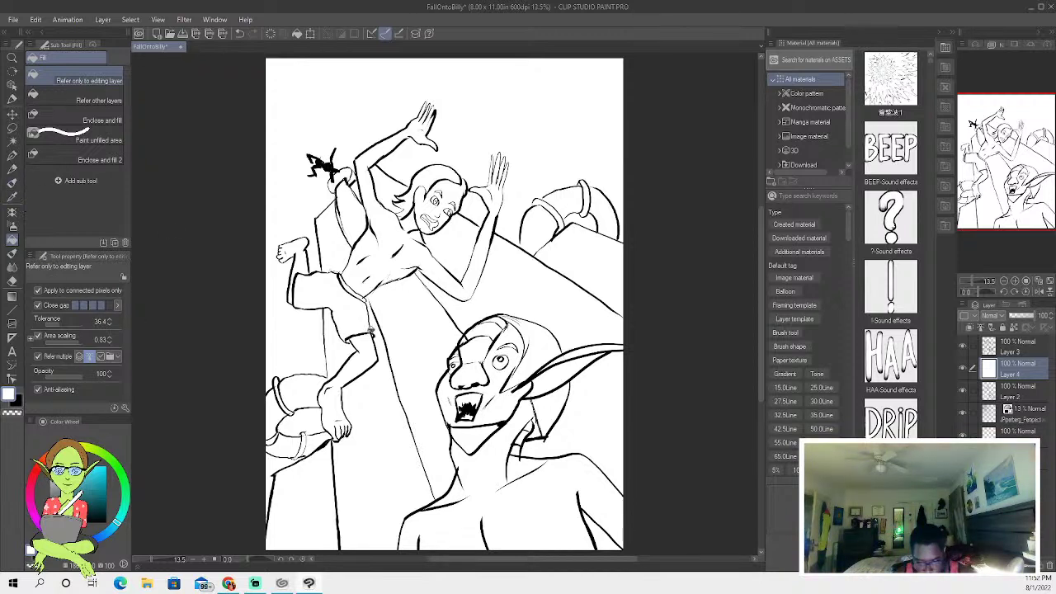
# Set Layer 3 as the reference layer and add an empty raster layer above it.
pyautogui.click(1009, 349)
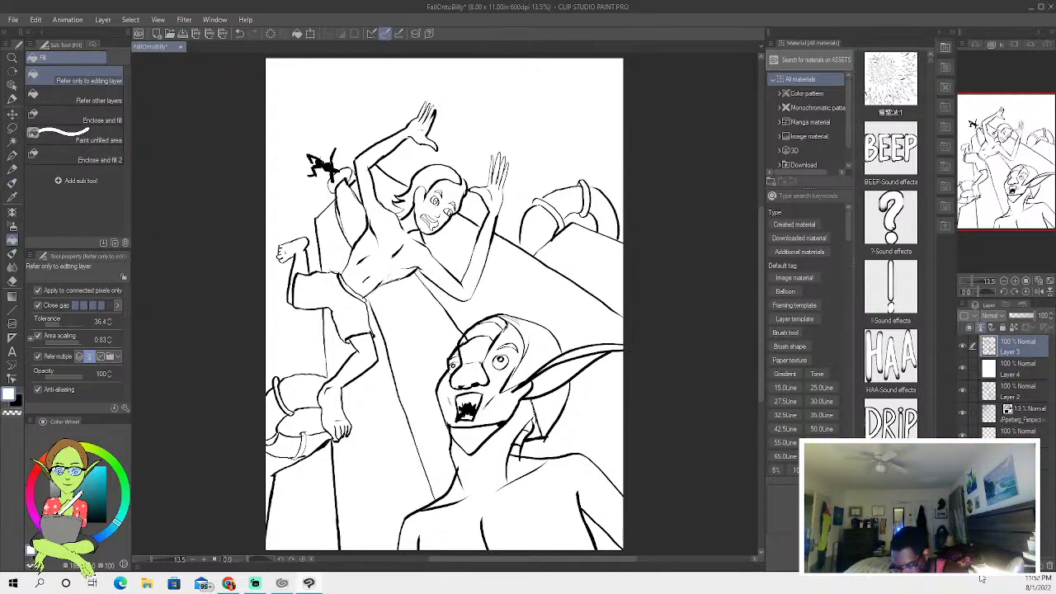
pyautogui.hotkey('ctrl', 'shift', 'n')
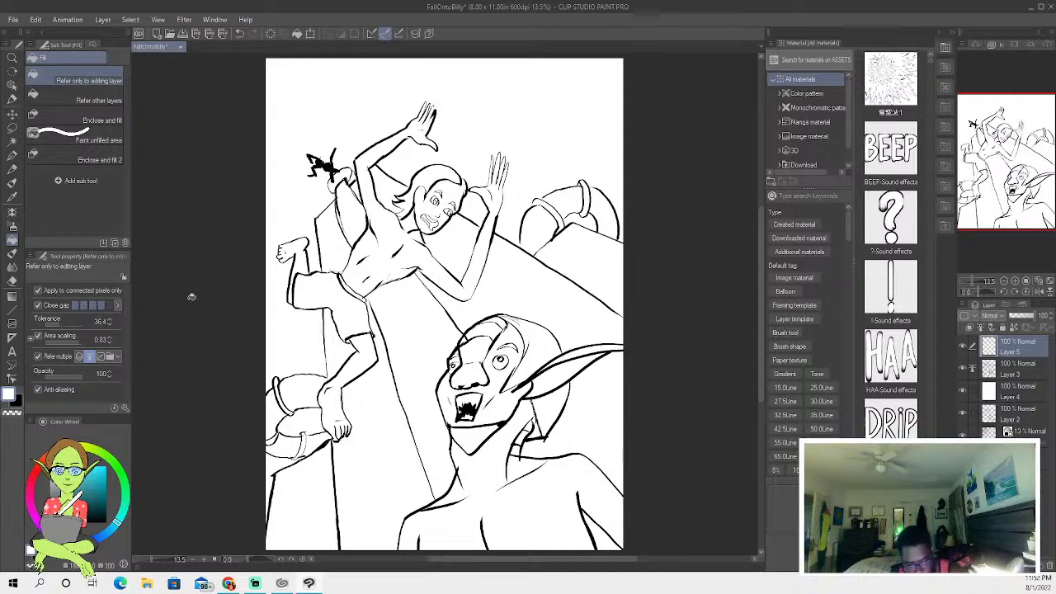
pyautogui.click(12, 142)
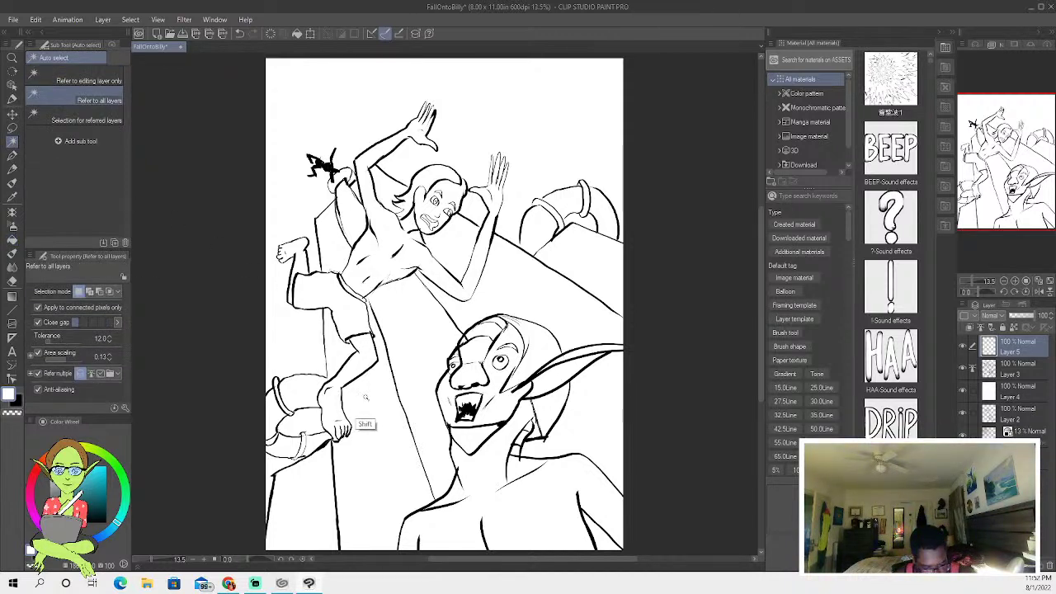
pyautogui.keyDown('shift'); pyautogui.click(350, 417); pyautogui.keyUp('shift')
pyautogui.keyDown('shift'); pyautogui.click(302, 262); pyautogui.keyUp('shift')
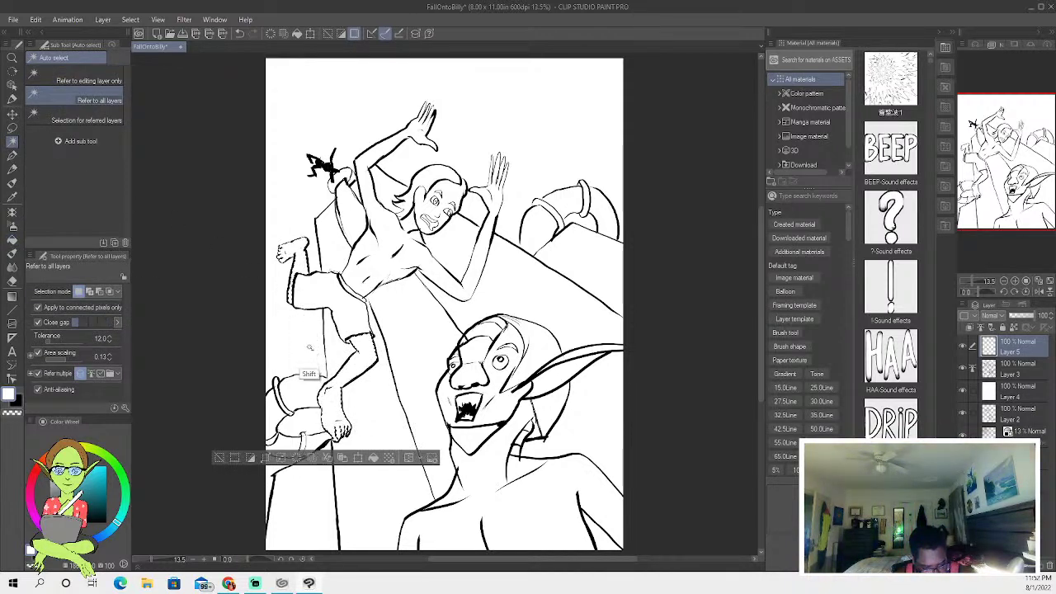
pyautogui.keyDown('shift'); pyautogui.click(386, 259); pyautogui.keyUp('shift')
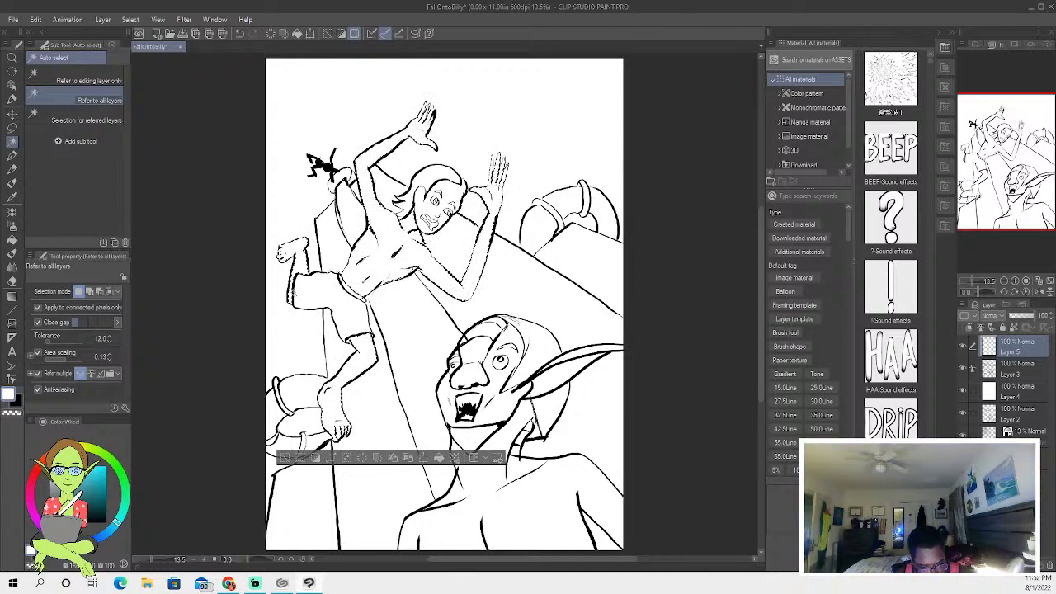
pyautogui.click(286, 458)
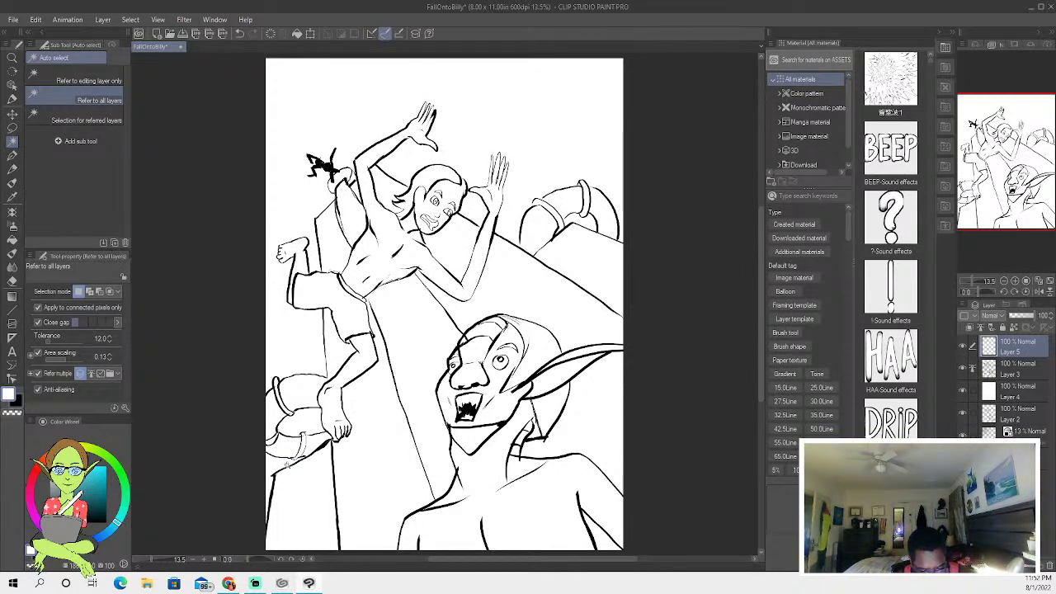
pyautogui.click(12, 154)
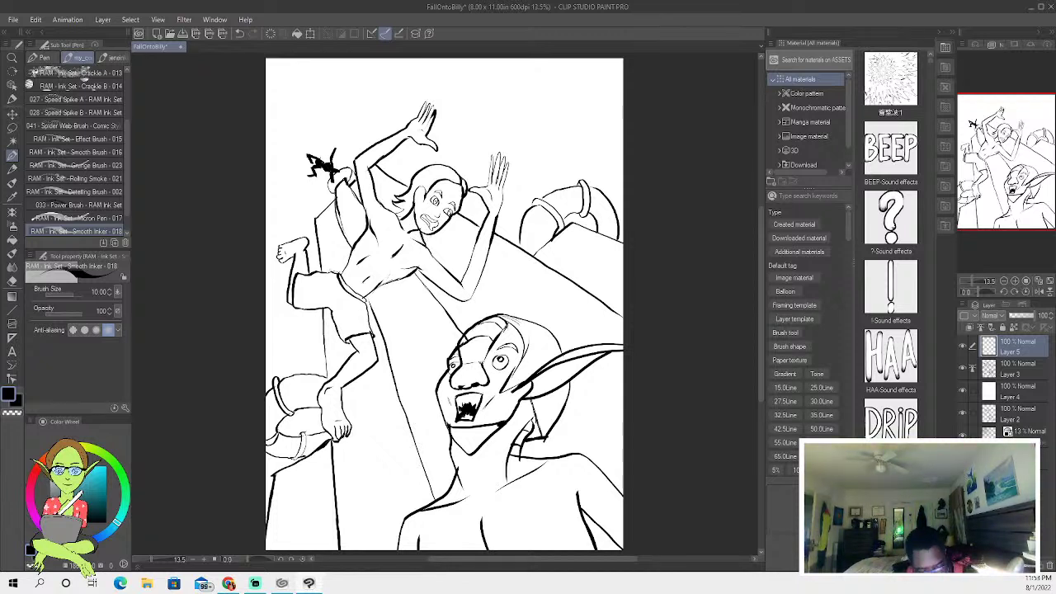
pyautogui.hotkey('ctrl', 'z')
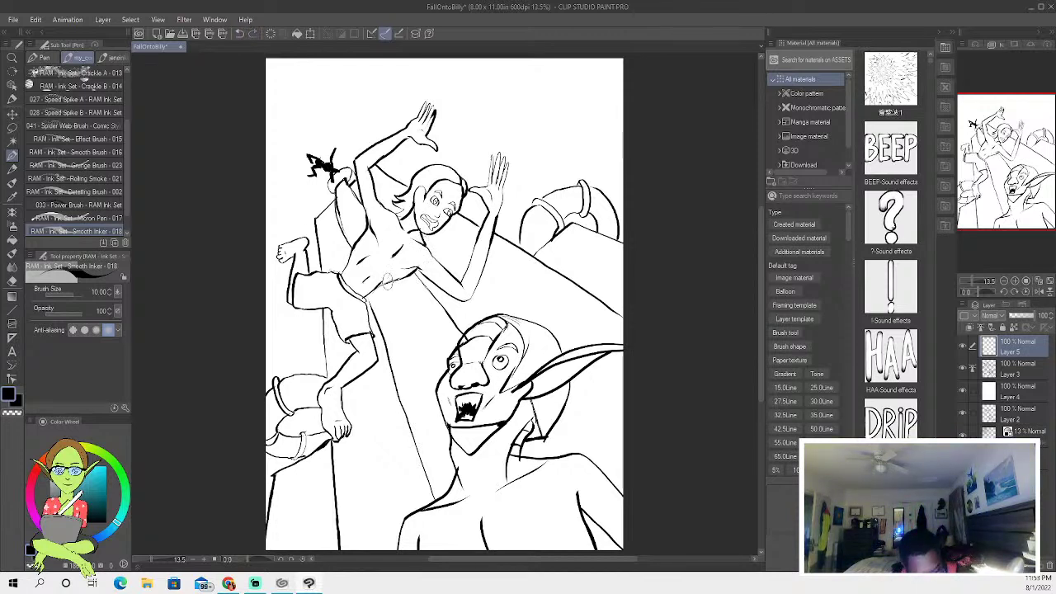
pyautogui.click(12, 141)
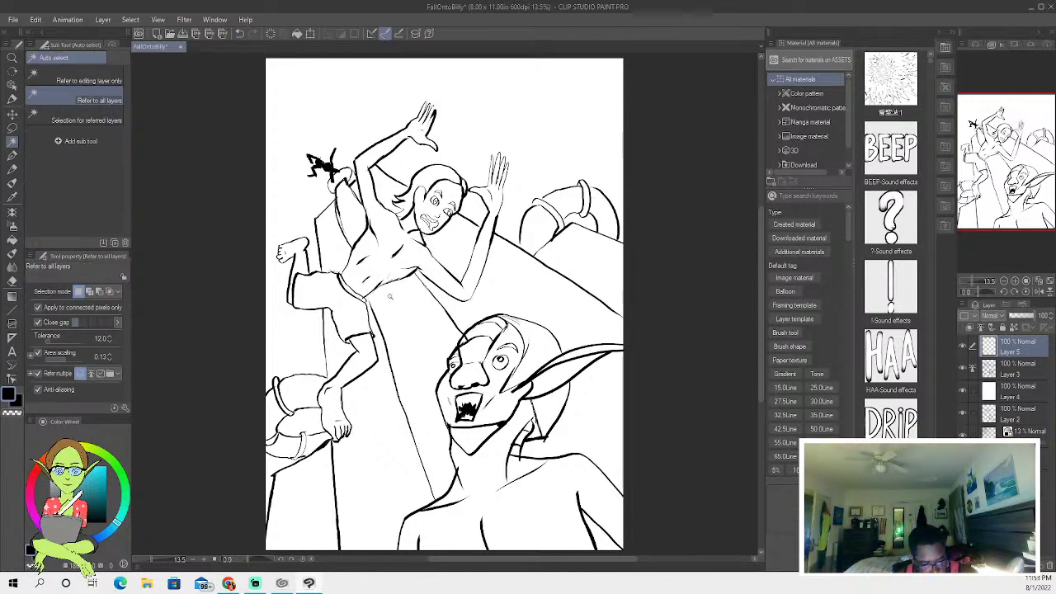
pyautogui.click(390, 298)
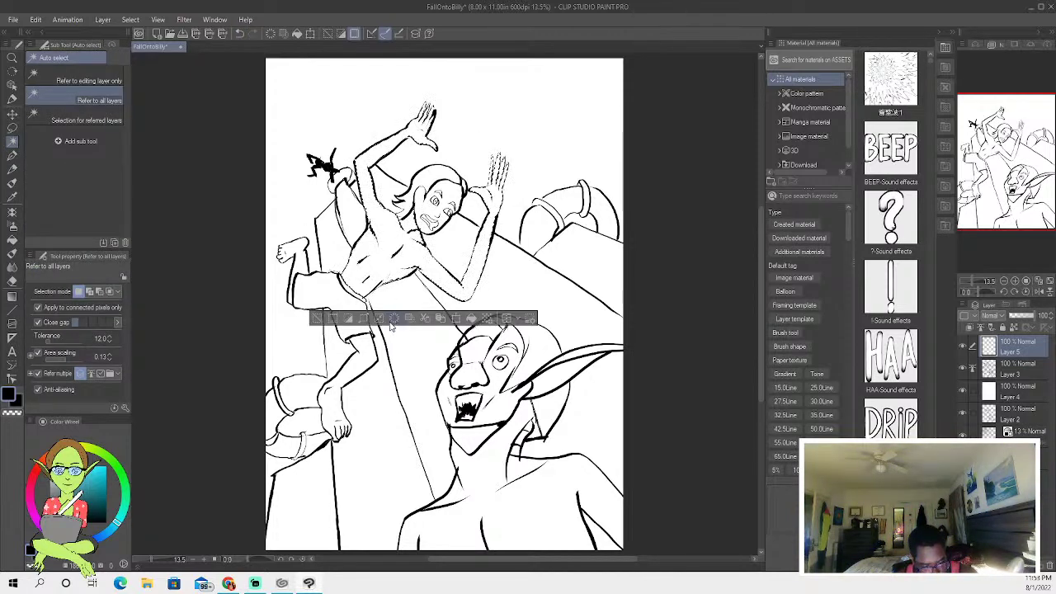
pyautogui.click(315, 319)
pyautogui.press('p')
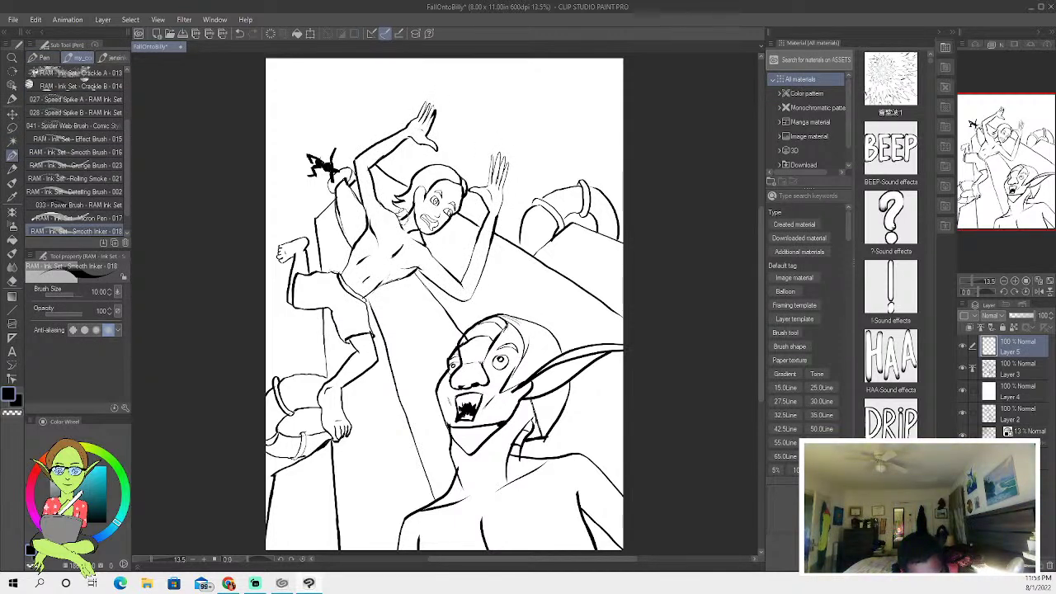
# Select the falling figure's face, torso, arms, lower legs and feet together with Auto select referring to all layers.
pyautogui.press('w')
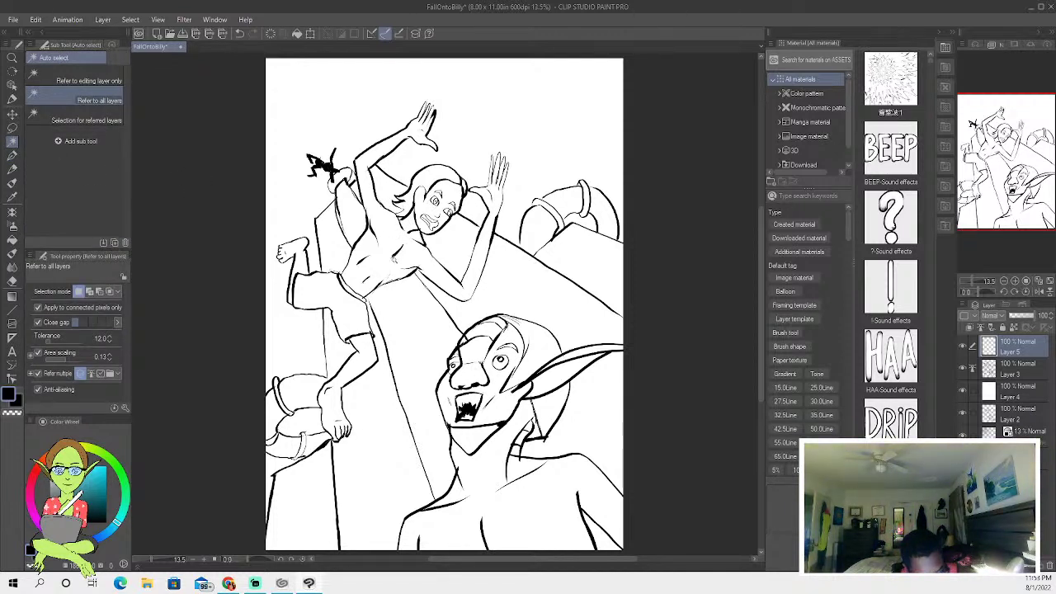
pyautogui.click(388, 264)
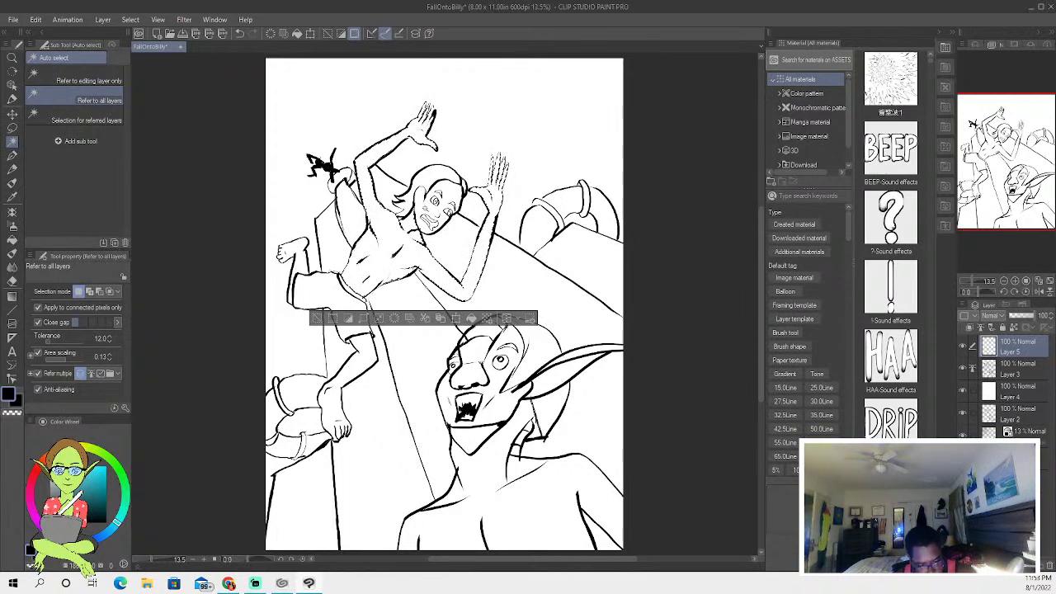
pyautogui.click(388, 249)
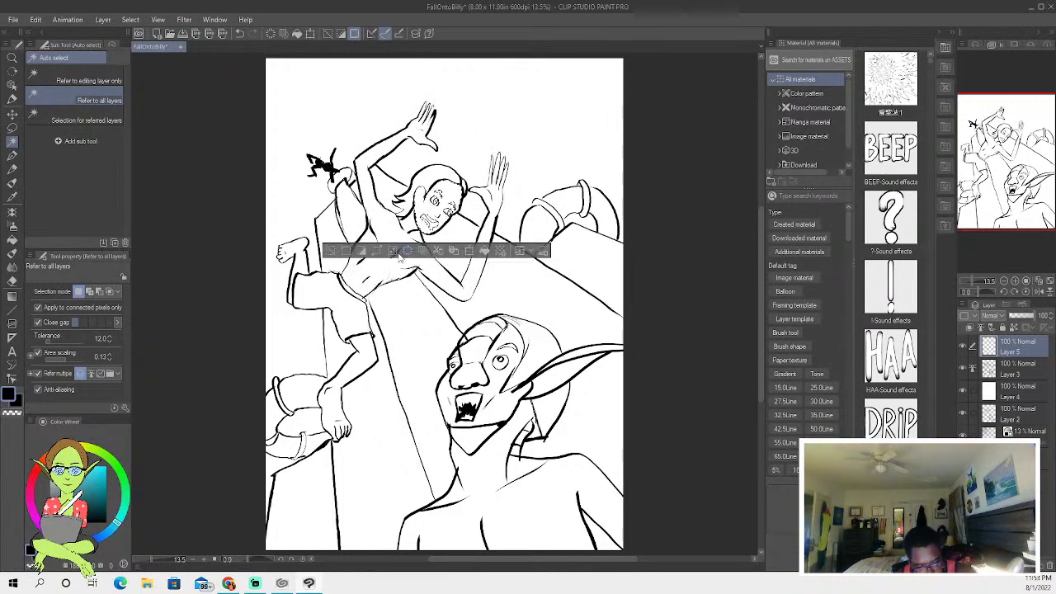
pyautogui.keyDown('shift'); pyautogui.click(351, 353); pyautogui.keyUp('shift')
pyautogui.keyDown('shift'); pyautogui.click(343, 375); pyautogui.keyUp('shift')
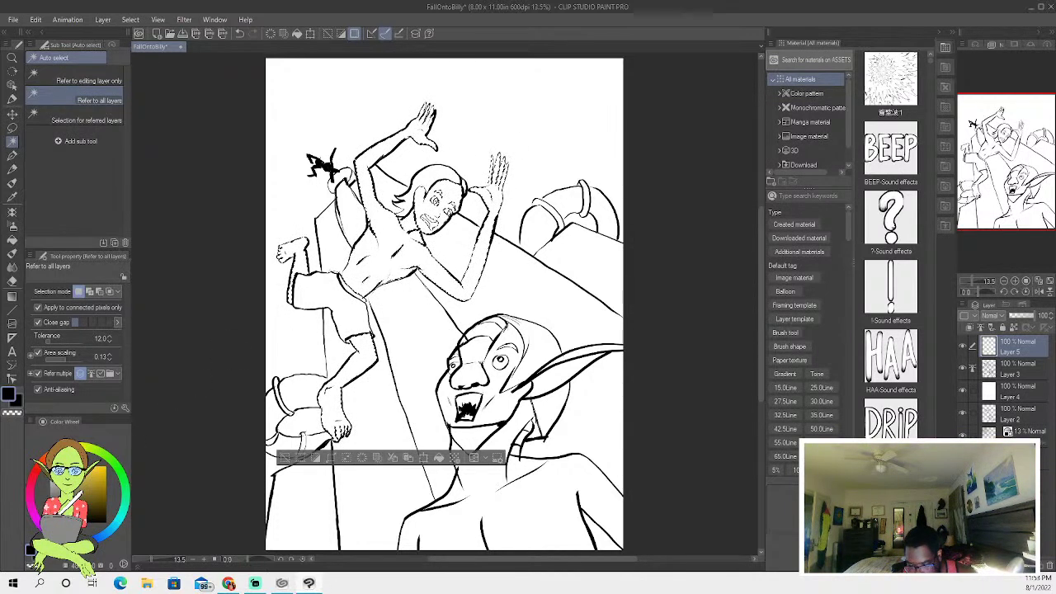
# Paint the falling figure's lower legs and feet tan with the Oil paint brush at size 7.
pyautogui.press('x')
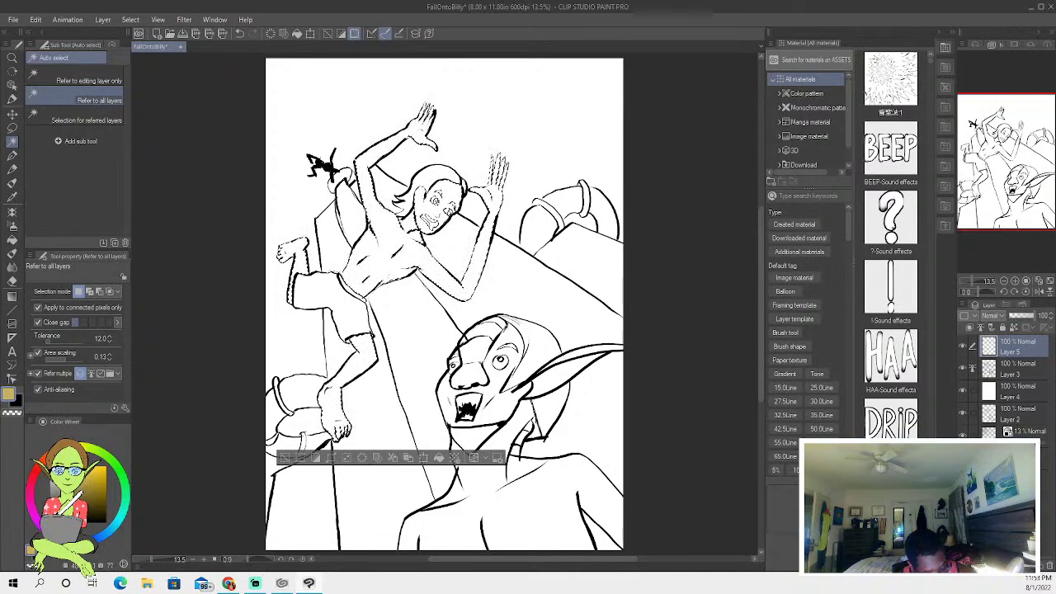
pyautogui.click(13, 253)
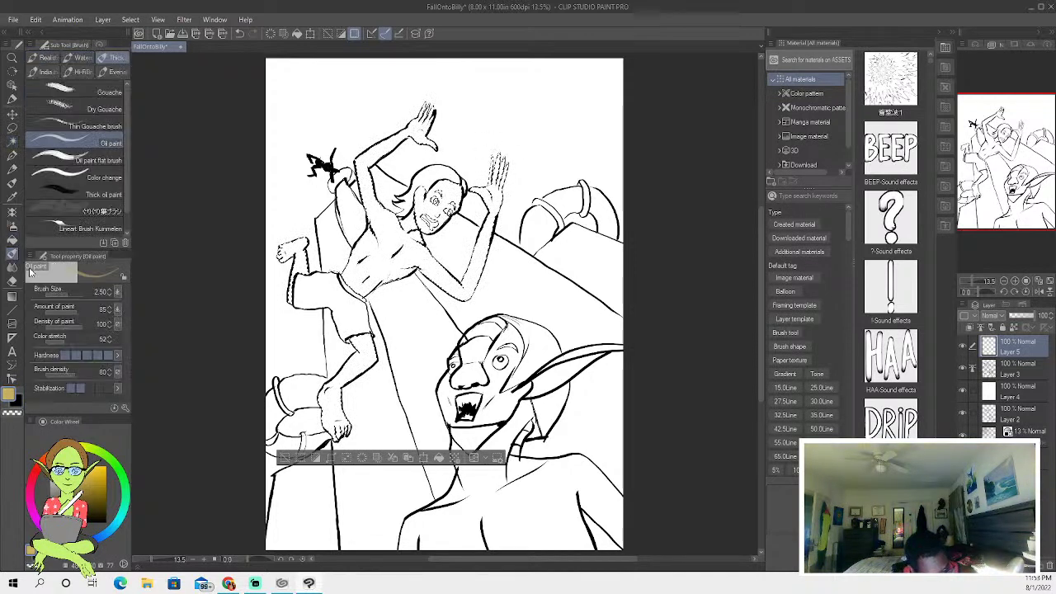
pyautogui.moveTo(287, 274); pyautogui.dragTo(292, 307)
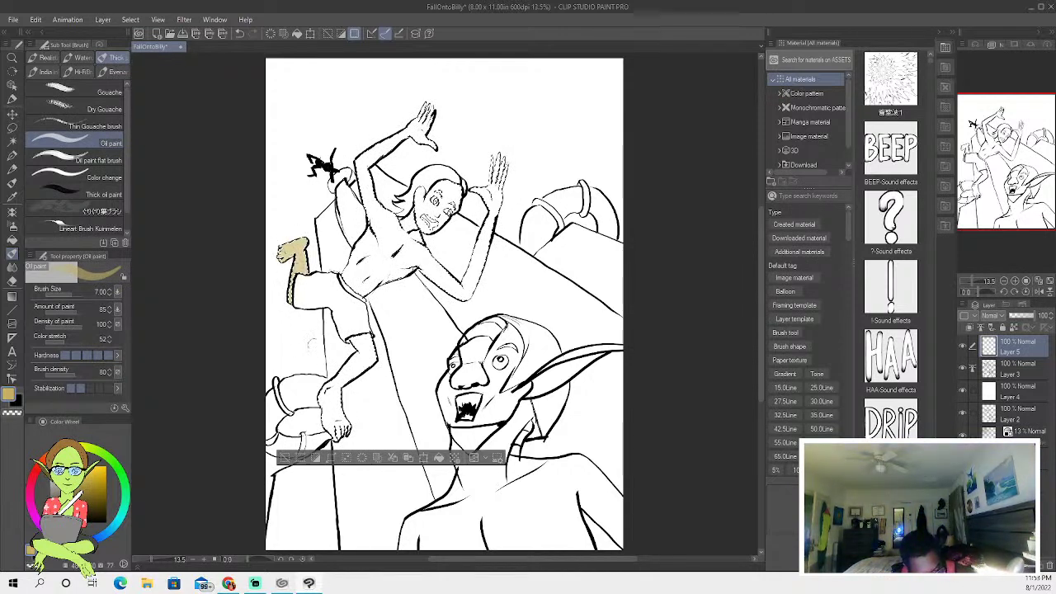
pyautogui.moveTo(368, 338)
pyautogui.mouseDown()
pyautogui.moveTo(371, 372)
pyautogui.moveTo(350, 369)
pyautogui.moveTo(343, 392)
pyautogui.moveTo(344, 440)
pyautogui.moveTo(318, 377)
pyautogui.moveTo(327, 413)
pyautogui.mouseUp()
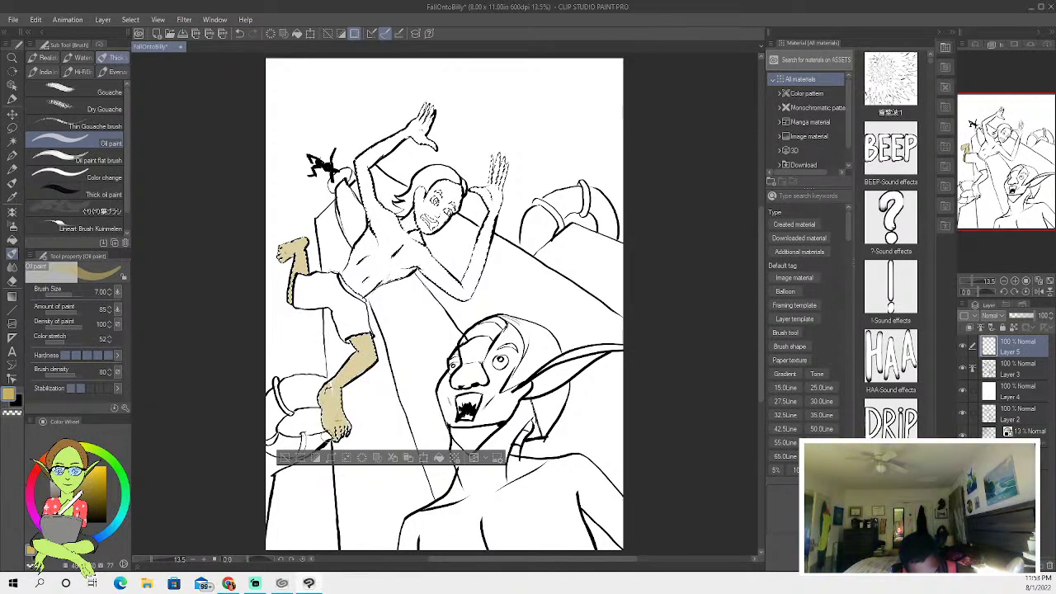
# Brush the same tan over the falling figure's face, neck and upper chest inside the selection.
pyautogui.moveTo(387, 210)
pyautogui.mouseDown()
pyautogui.moveTo(386, 250)
pyautogui.moveTo(425, 272)
pyautogui.mouseUp()
pyautogui.moveTo(422, 188); pyautogui.dragTo(429, 232)
pyautogui.moveTo(436, 165); pyautogui.dragTo(441, 235)
pyautogui.moveTo(455, 180); pyautogui.dragTo(459, 211)
# Enlarge the Oil paint brush to 15 and cover the torso, arms, hands and legs with solid tan.
pyautogui.press(']')
pyautogui.press(']')
pyautogui.press(']')
pyautogui.press(']')
pyautogui.moveTo(375, 213)
pyautogui.mouseDown()
pyautogui.moveTo(376, 249)
pyautogui.moveTo(389, 249)
pyautogui.mouseUp()
pyautogui.moveTo(417, 208)
pyautogui.mouseDown()
pyautogui.moveTo(411, 271)
pyautogui.moveTo(388, 287)
pyautogui.mouseUp()
pyautogui.moveTo(425, 251); pyautogui.dragTo(368, 279)
pyautogui.moveTo(303, 256)
pyautogui.mouseDown()
pyautogui.moveTo(296, 292)
pyautogui.moveTo(361, 338)
pyautogui.moveTo(357, 318)
pyautogui.moveTo(365, 353)
pyautogui.mouseUp()
pyautogui.moveTo(355, 419); pyautogui.dragTo(350, 437)
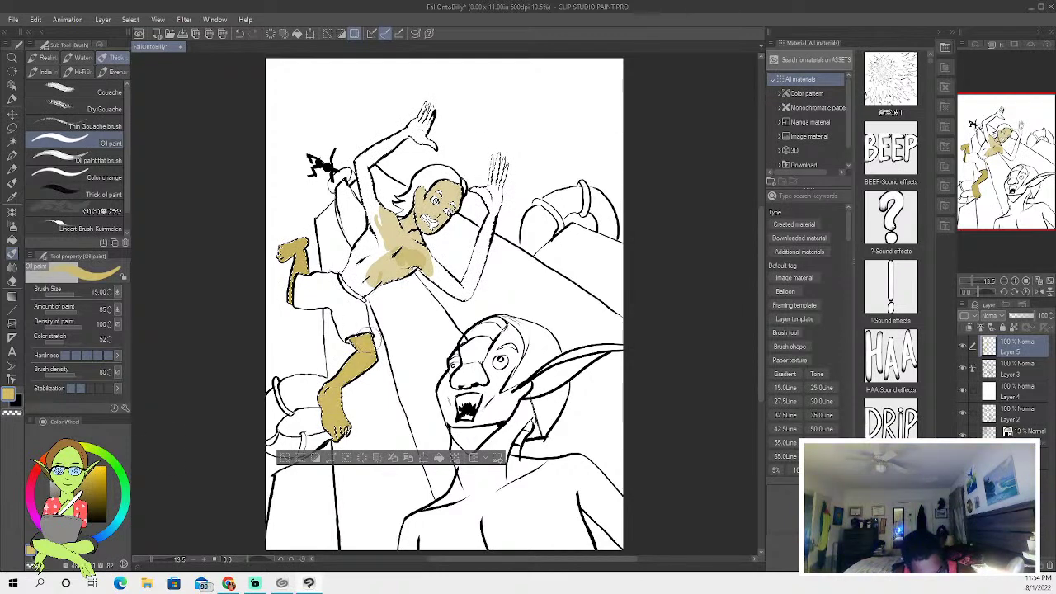
pyautogui.moveTo(363, 272)
pyautogui.mouseDown()
pyautogui.moveTo(373, 310)
pyautogui.moveTo(357, 276)
pyautogui.moveTo(389, 268)
pyautogui.moveTo(361, 211)
pyautogui.moveTo(390, 236)
pyautogui.moveTo(379, 203)
pyautogui.moveTo(447, 223)
pyautogui.moveTo(437, 216)
pyautogui.moveTo(442, 162)
pyautogui.moveTo(428, 160)
pyautogui.moveTo(388, 225)
pyautogui.moveTo(366, 150)
pyautogui.moveTo(346, 172)
pyautogui.moveTo(406, 128)
pyautogui.moveTo(428, 145)
pyautogui.moveTo(423, 99)
pyautogui.moveTo(421, 136)
pyautogui.mouseUp()
pyautogui.moveTo(493, 198)
pyautogui.mouseDown()
pyautogui.moveTo(471, 159)
pyautogui.moveTo(493, 148)
pyautogui.moveTo(502, 201)
pyautogui.moveTo(458, 284)
pyautogui.mouseUp()
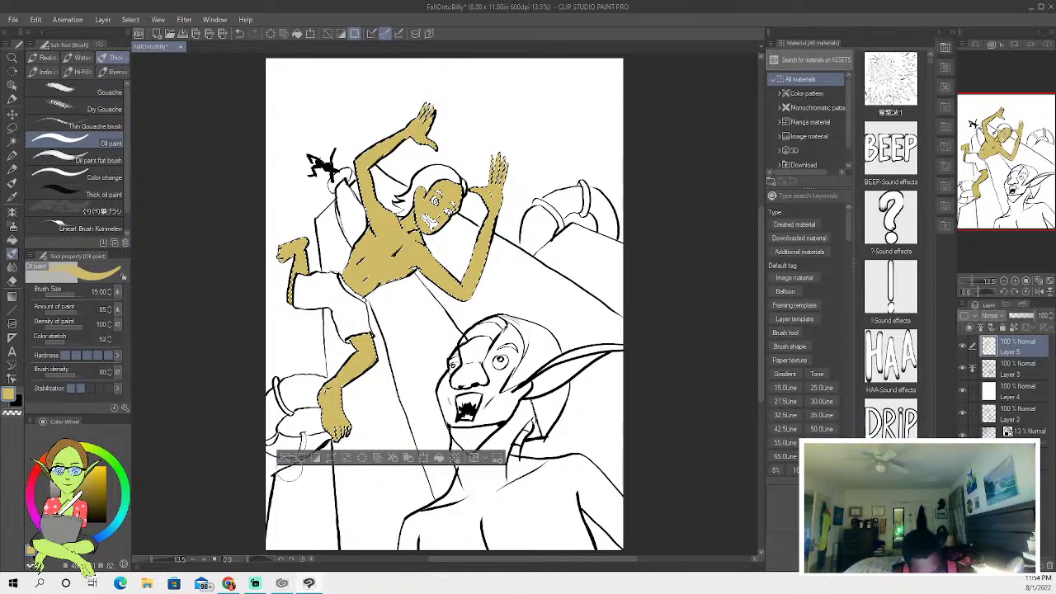
# Clear the skin selection and switch to the RAM Ink Set Smooth Inker pen.
pyautogui.click(285, 457)
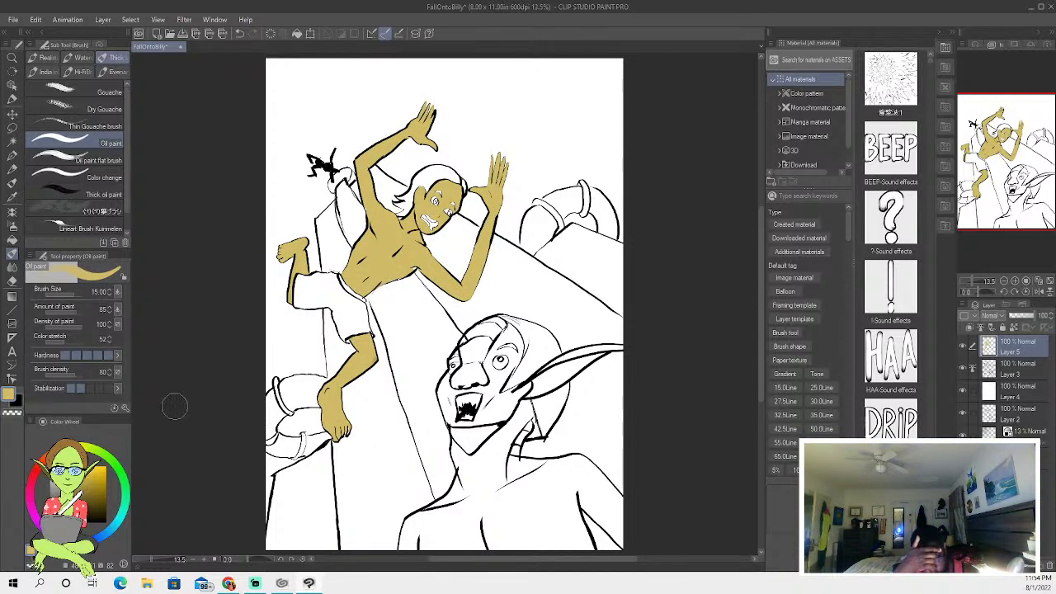
pyautogui.click(239, 33)
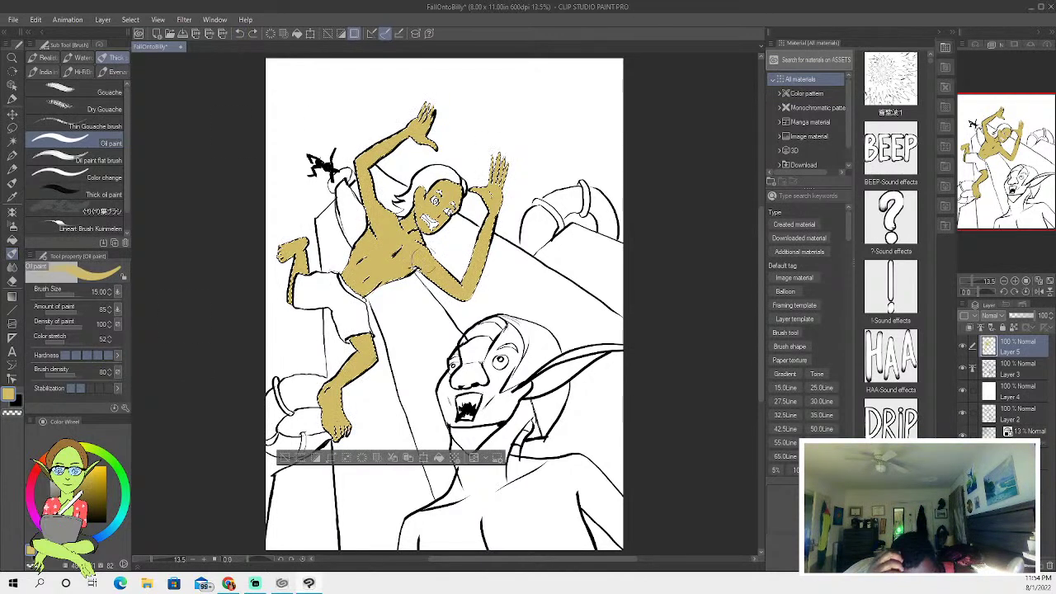
pyautogui.click(285, 457)
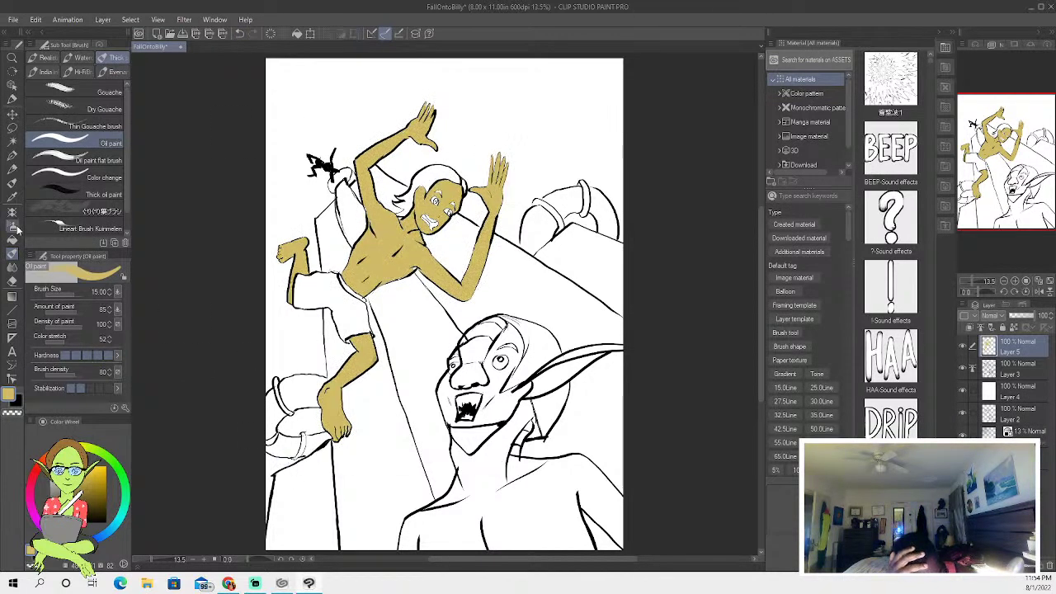
pyautogui.click(12, 156)
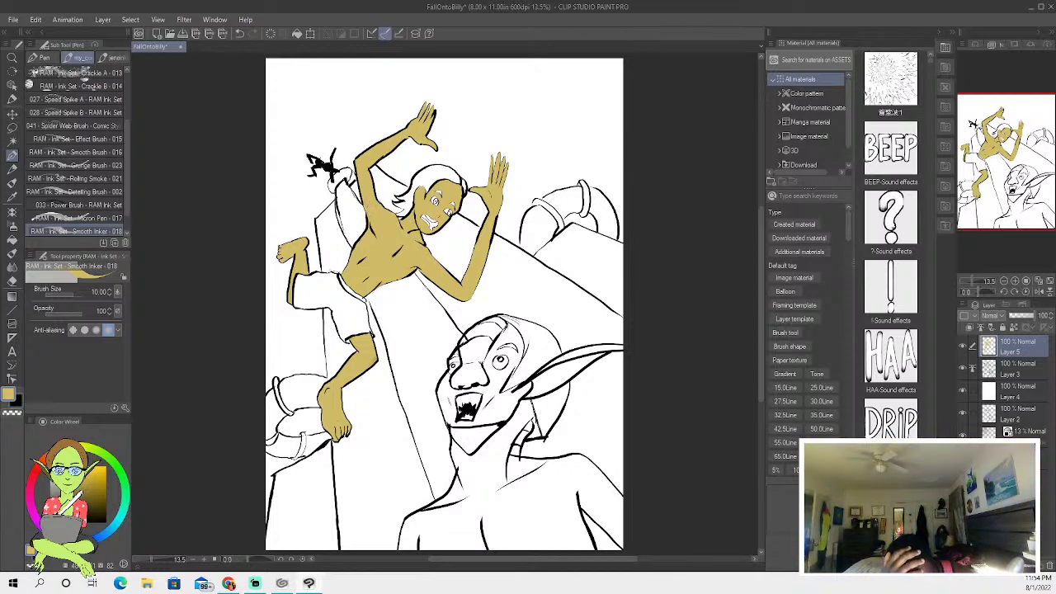
# Select the inside of the falling figure's mouth, darken it with the Soft airbrush, and clear the selection.
pyautogui.press('x')
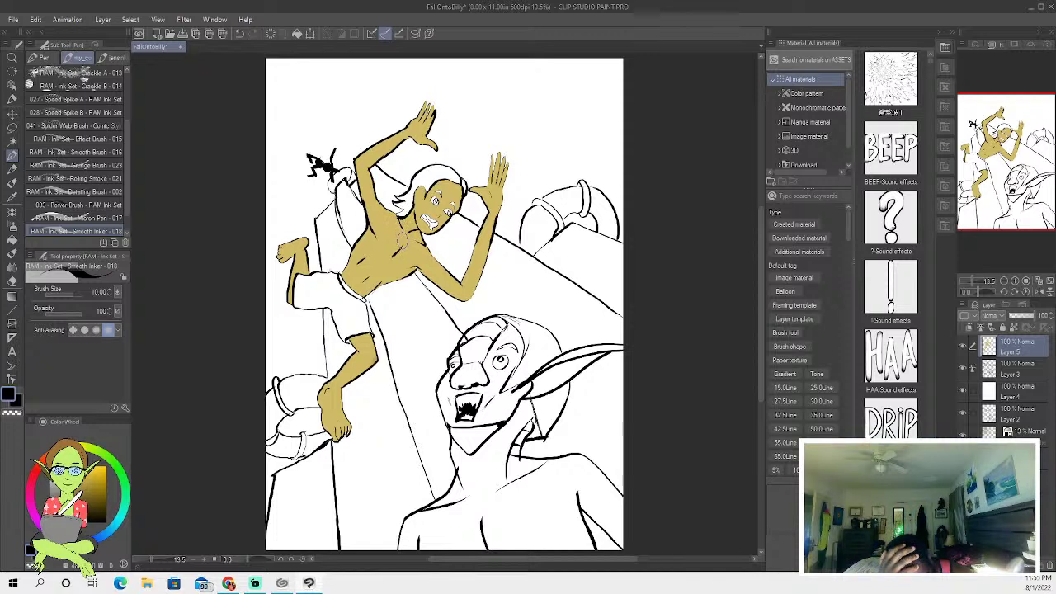
pyautogui.press('w')
pyautogui.click(432, 223)
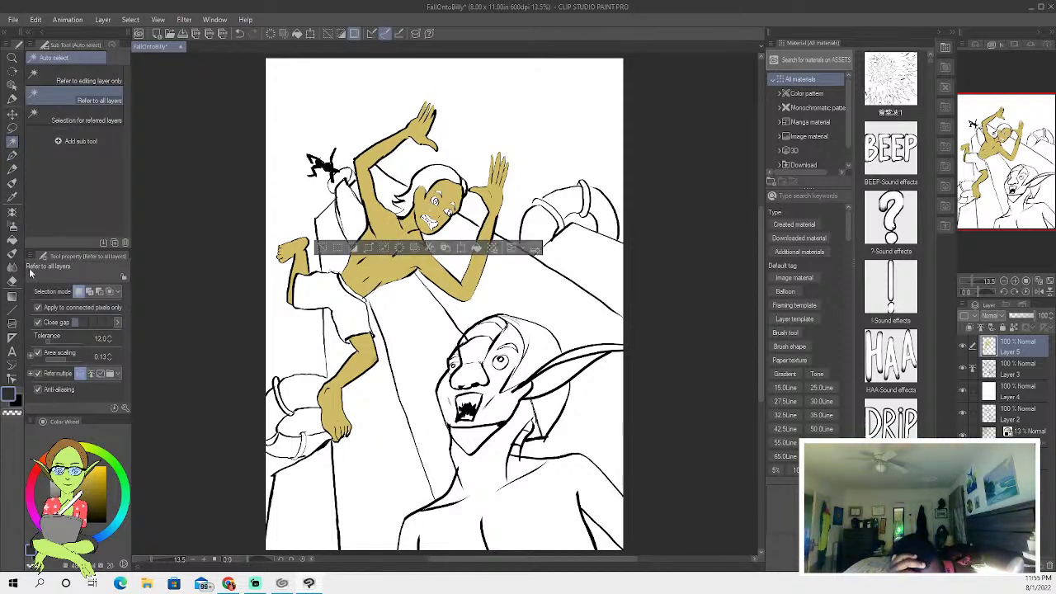
pyautogui.click(12, 225)
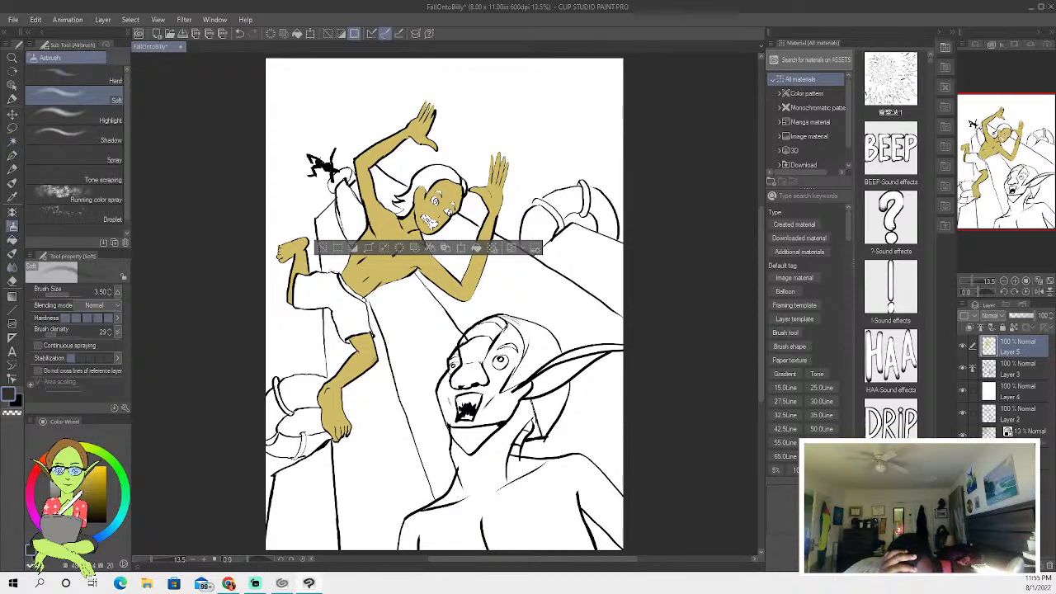
pyautogui.moveTo(429, 220); pyautogui.dragTo(435, 226)
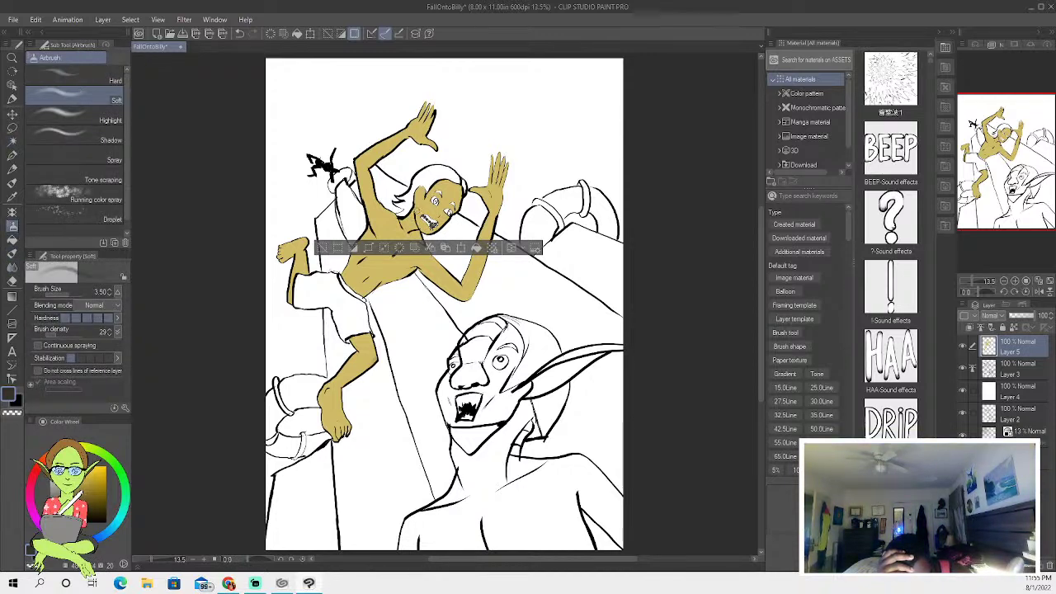
pyautogui.click(322, 247)
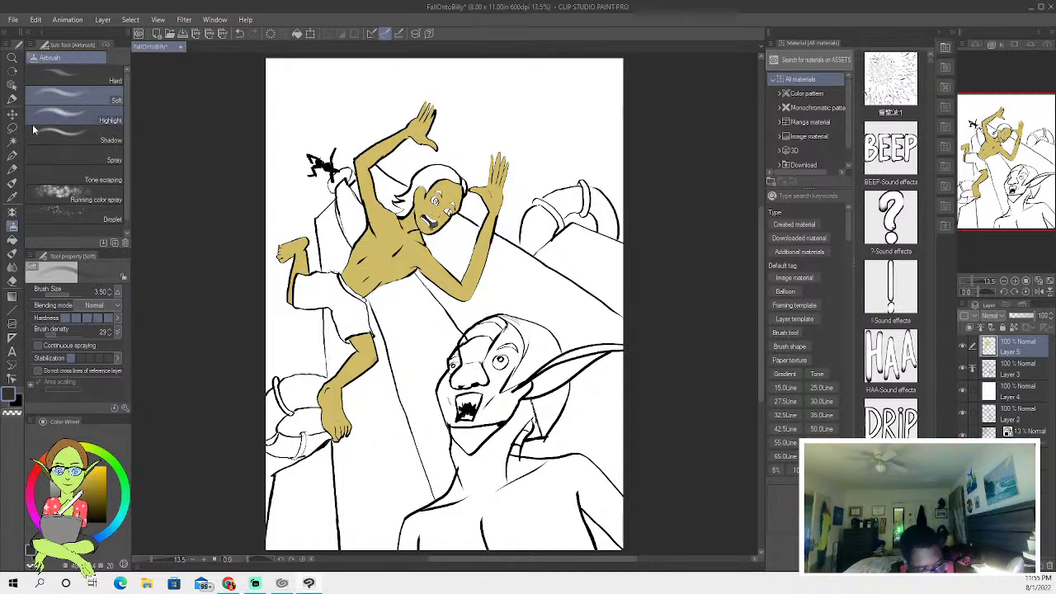
# Select the falling figure's hair, paint it solid black with the Oil paint 2 brush at size 7, and clear the selection.
pyautogui.click(12, 142)
pyautogui.keyDown('shift'); pyautogui.click(439, 196); pyautogui.keyUp('shift')
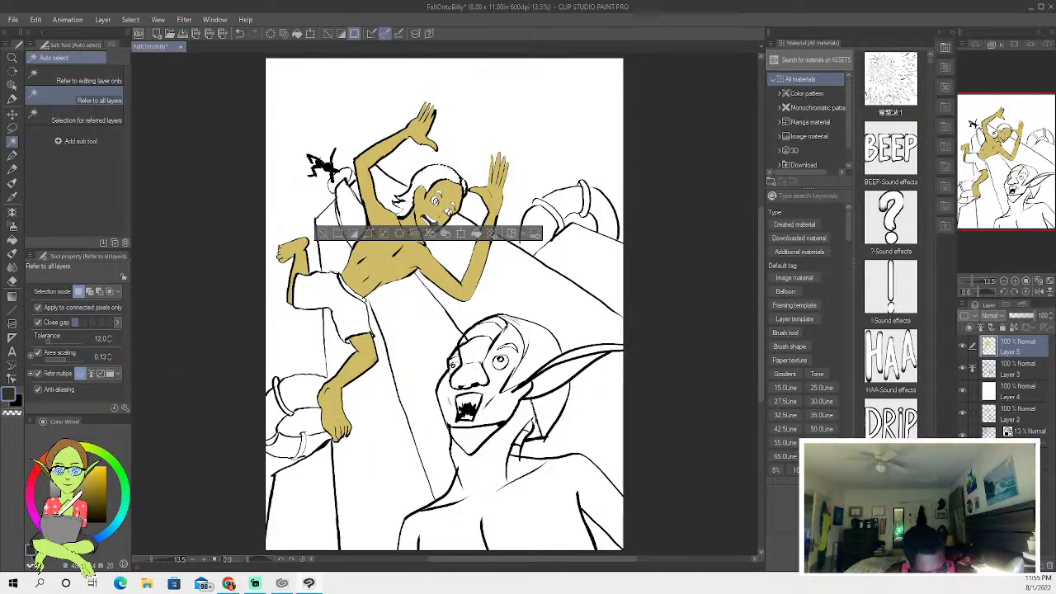
pyautogui.click(12, 182)
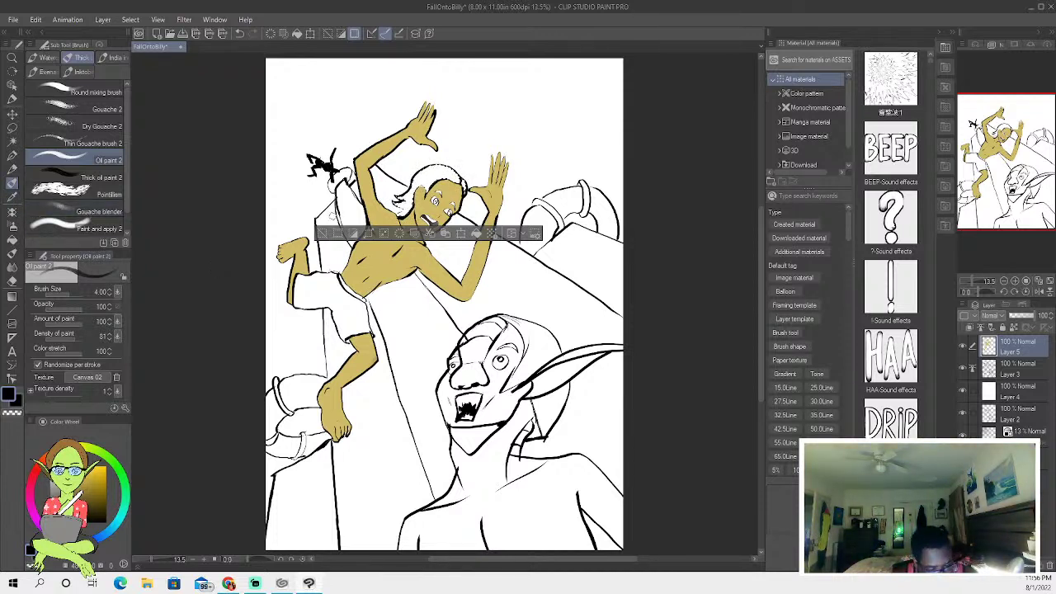
pyautogui.press(']')
pyautogui.press(']')
pyautogui.press(']')
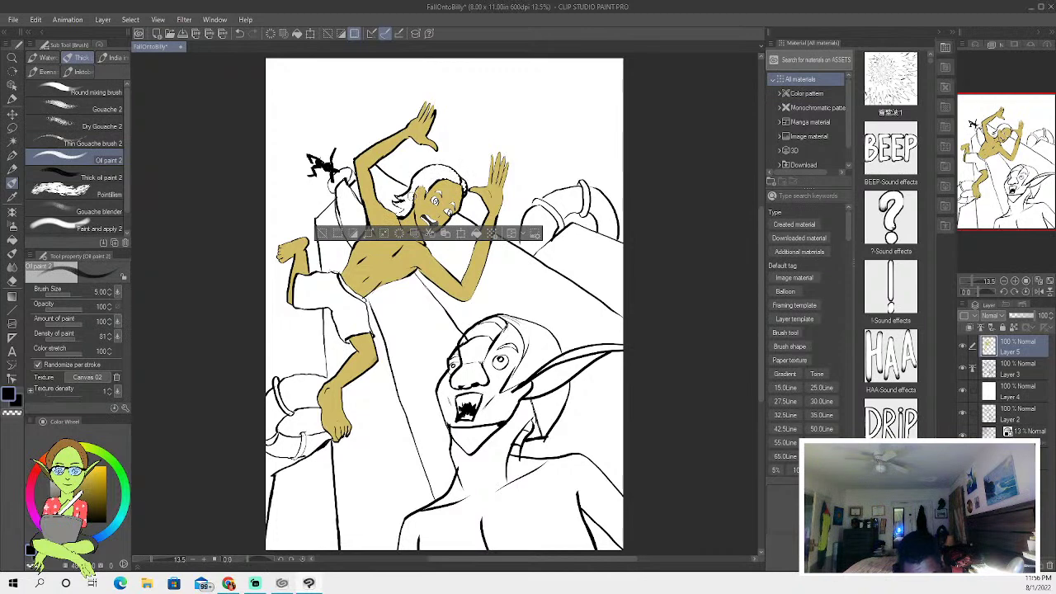
pyautogui.moveTo(396, 197); pyautogui.dragTo(406, 210)
pyautogui.moveTo(425, 169)
pyautogui.mouseDown()
pyautogui.moveTo(404, 198)
pyautogui.moveTo(449, 165)
pyautogui.mouseUp()
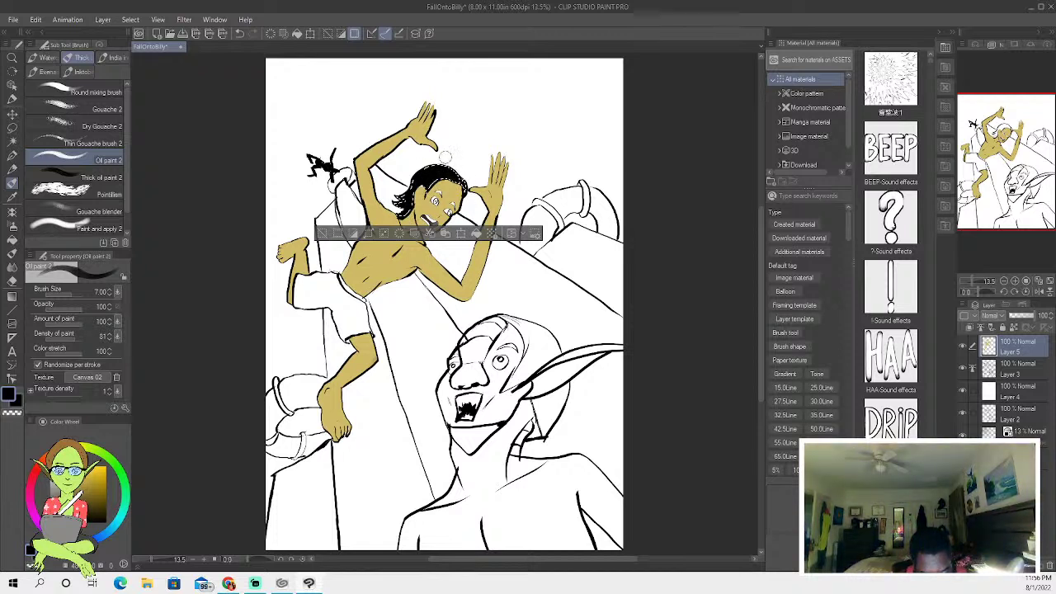
pyautogui.click(323, 235)
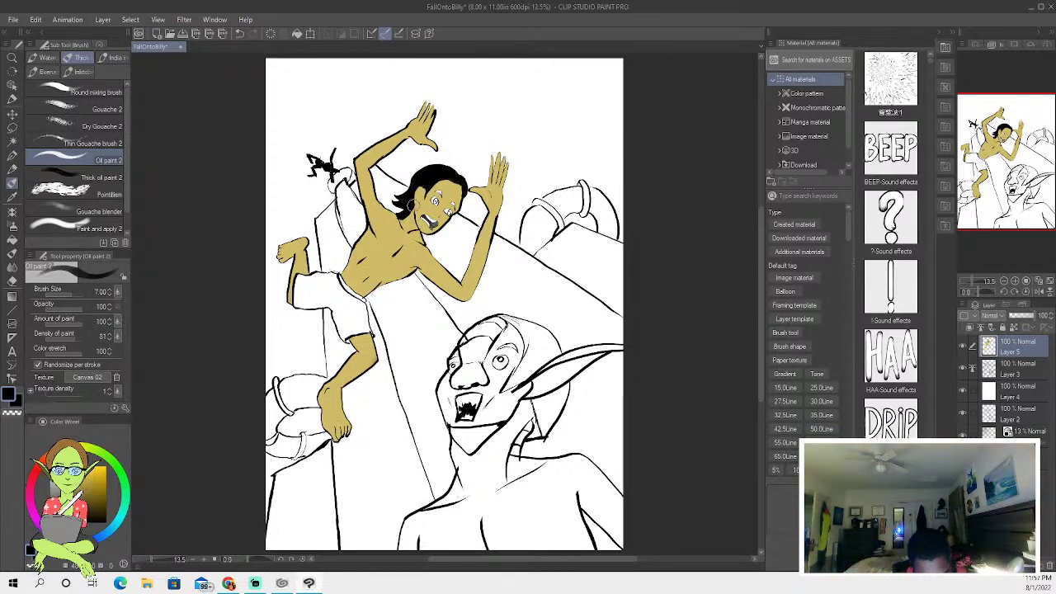
# Select both of the falling figure's eyebrows, fill them black with the Oil paint 2 brush, and clear the selection.
pyautogui.press('w')
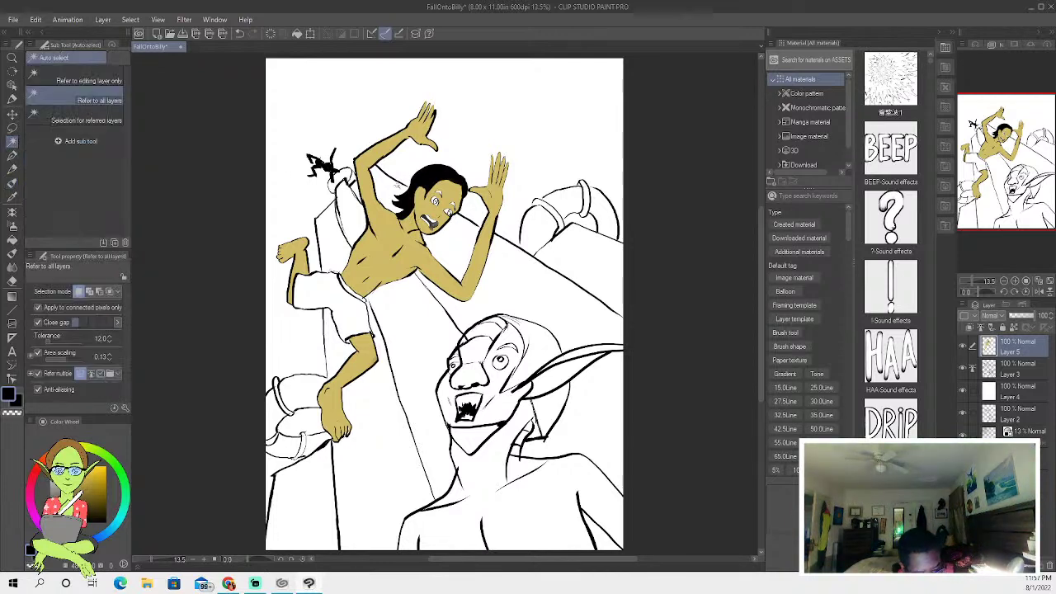
pyautogui.click(437, 218)
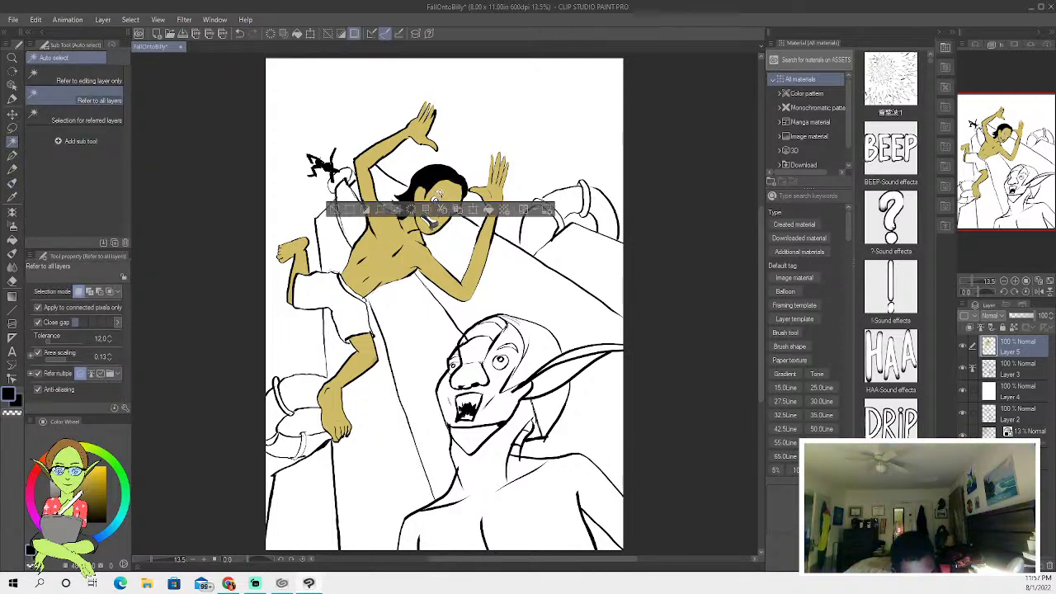
pyautogui.click(458, 239)
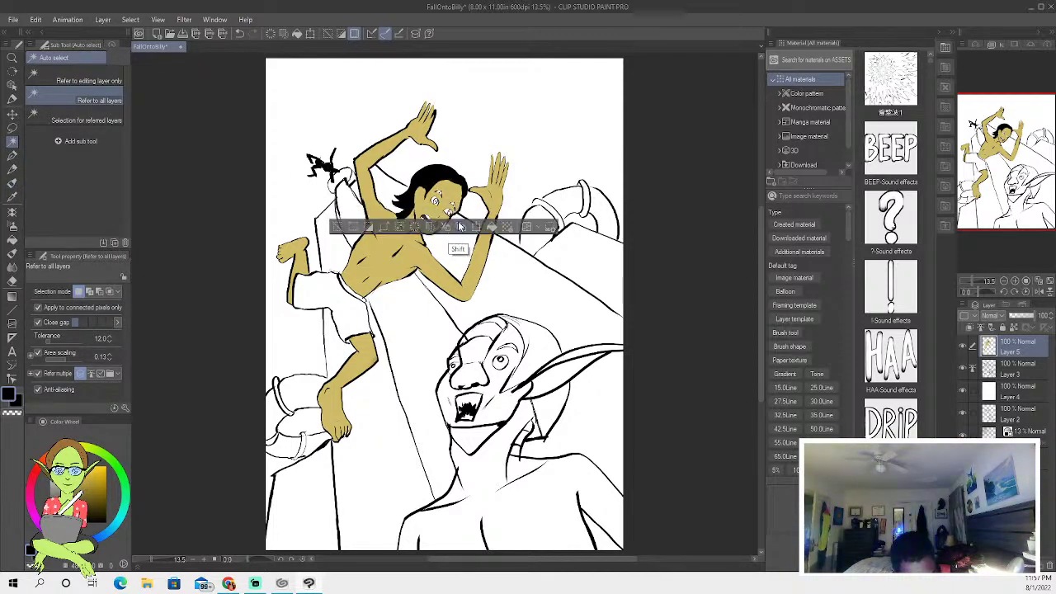
pyautogui.click(14, 198)
pyautogui.click(12, 182)
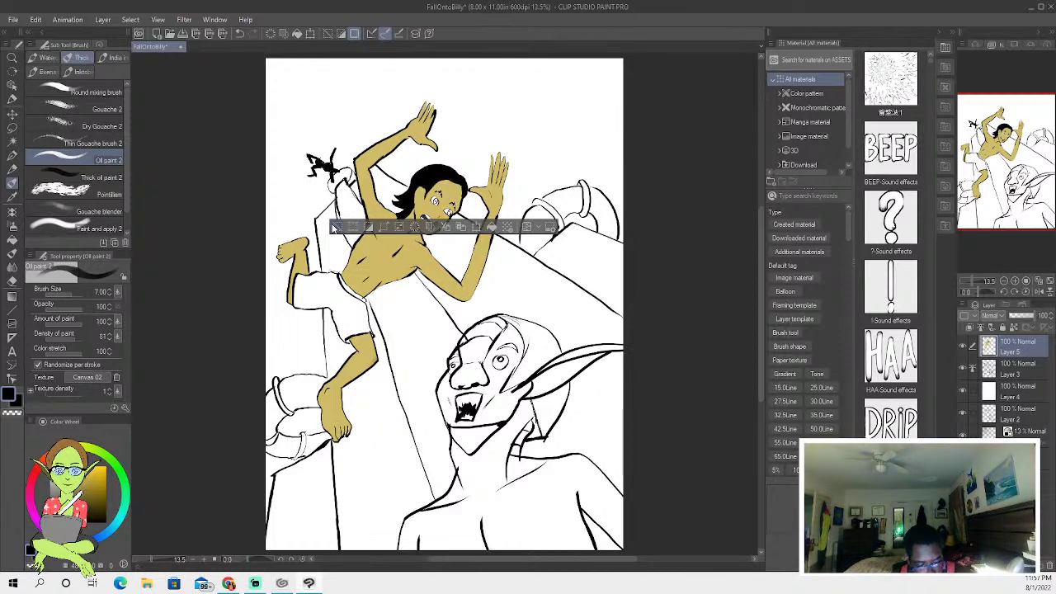
pyautogui.hotkey('ctrl', 'd')
# Select the falling figure's irises, colour them orange-brown with the Oil paint brush, and clear the selection.
pyautogui.click(12, 142)
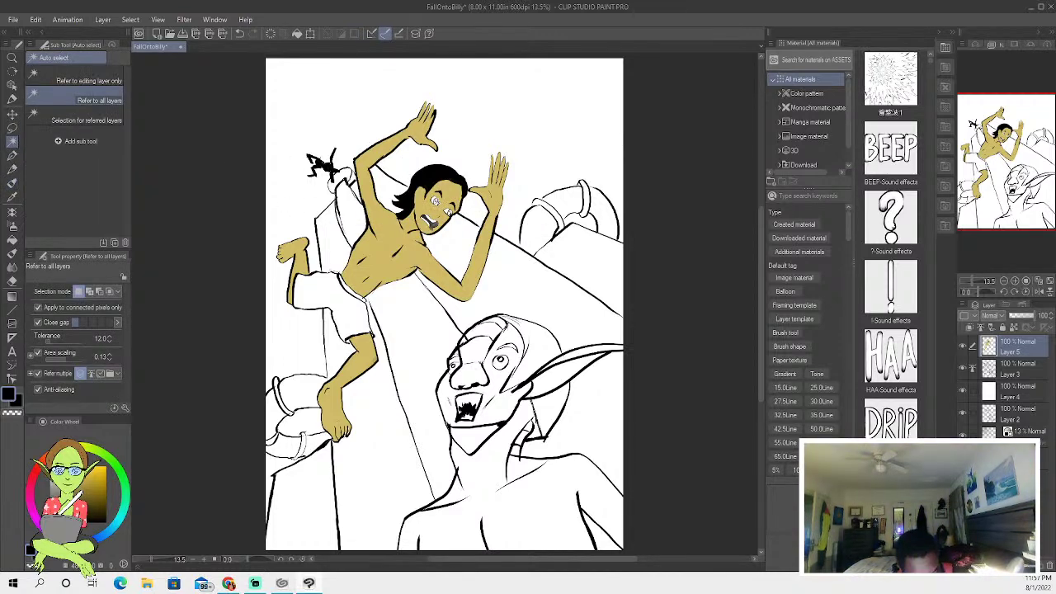
pyautogui.click(439, 206)
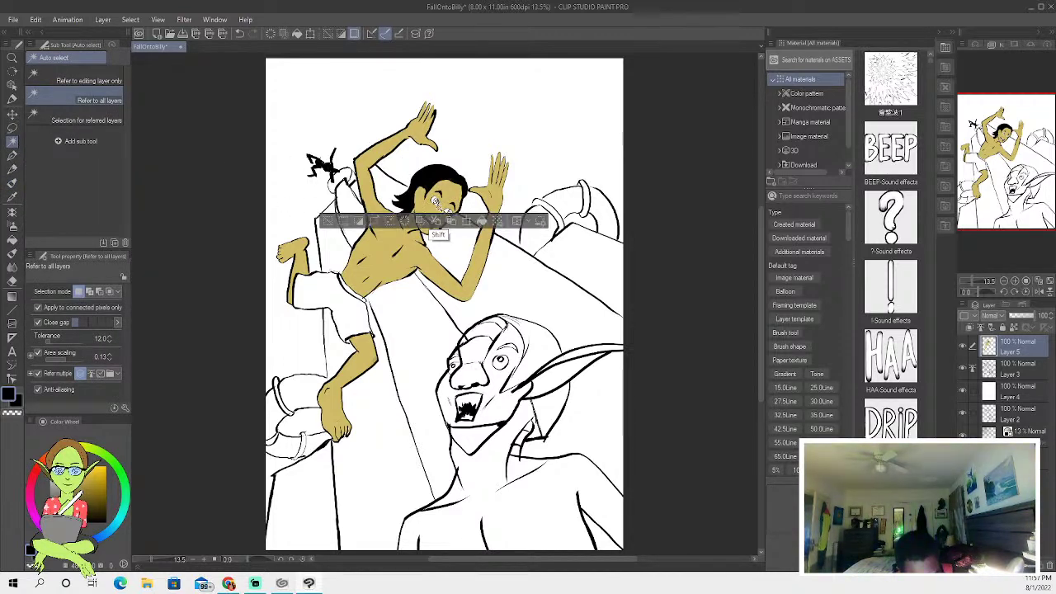
pyautogui.click(454, 241)
pyautogui.press('x')
pyautogui.click(11, 253)
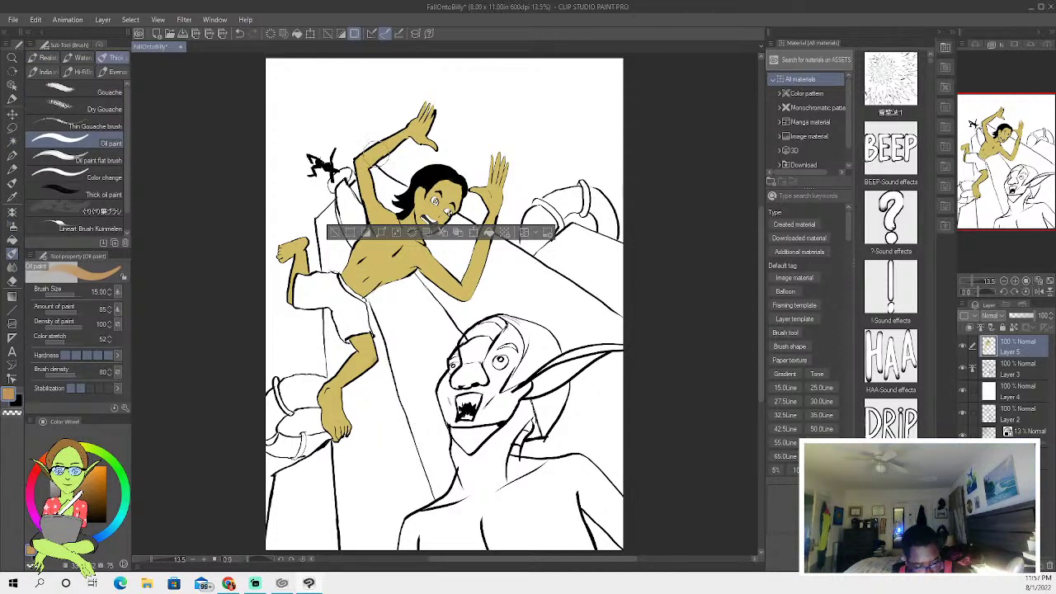
pyautogui.hotkey('ctrl', 'd')
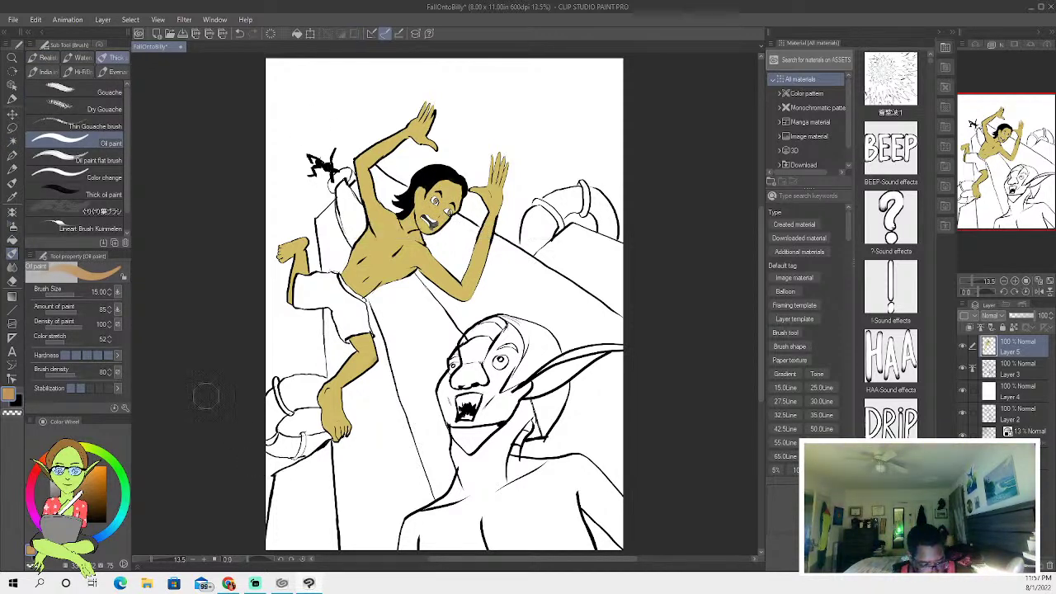
# Select the falling figure's shorts and cover them in bright red with the Oil paint brush at size 15.
pyautogui.click(13, 140)
pyautogui.click(305, 307)
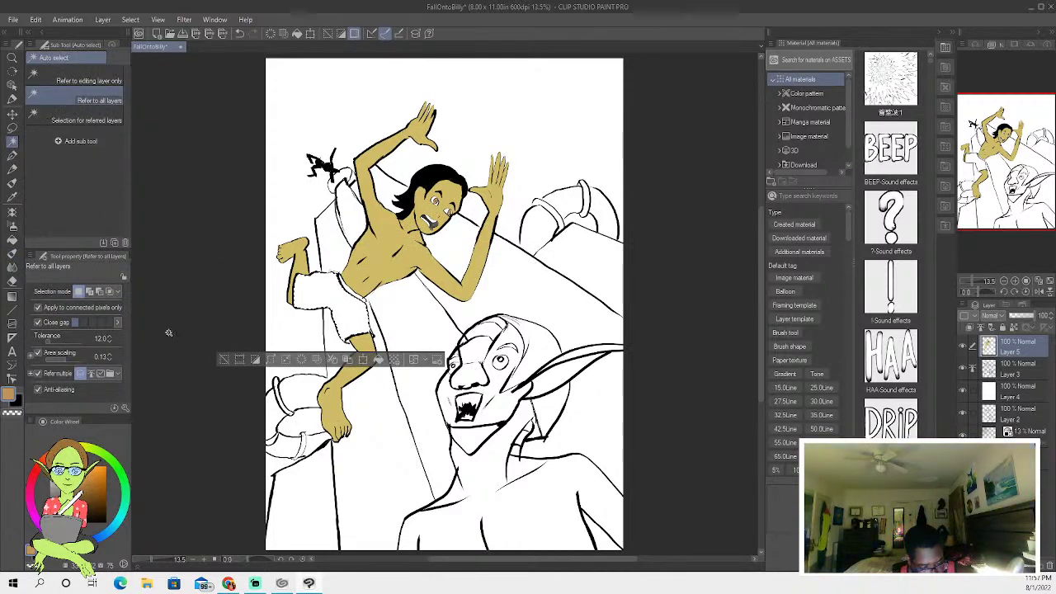
pyautogui.click(99, 469)
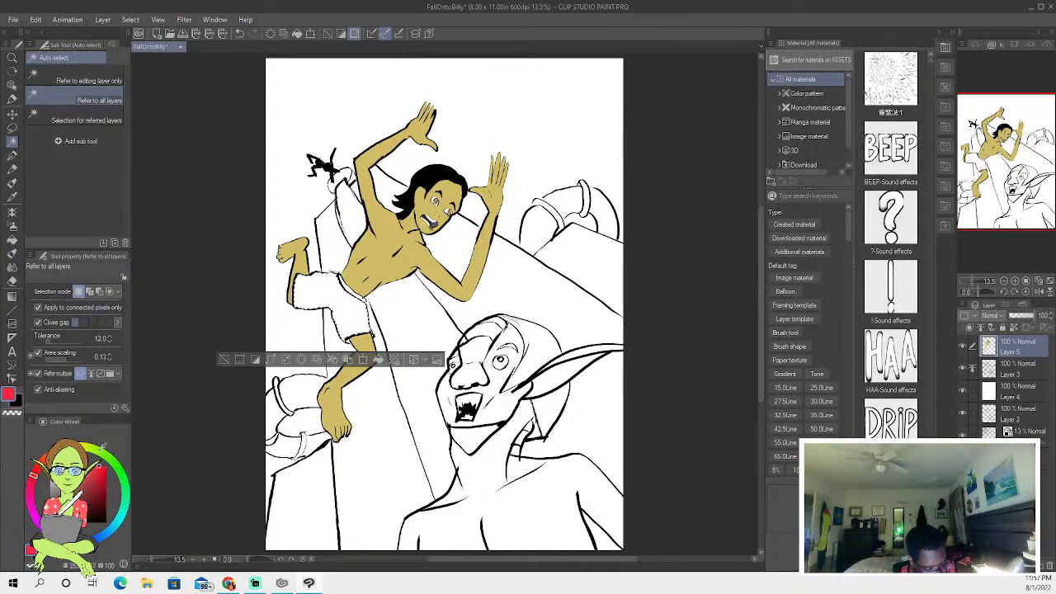
pyautogui.click(12, 253)
pyautogui.moveTo(297, 295)
pyautogui.mouseDown()
pyautogui.moveTo(339, 322)
pyautogui.moveTo(318, 279)
pyautogui.moveTo(353, 273)
pyautogui.mouseUp()
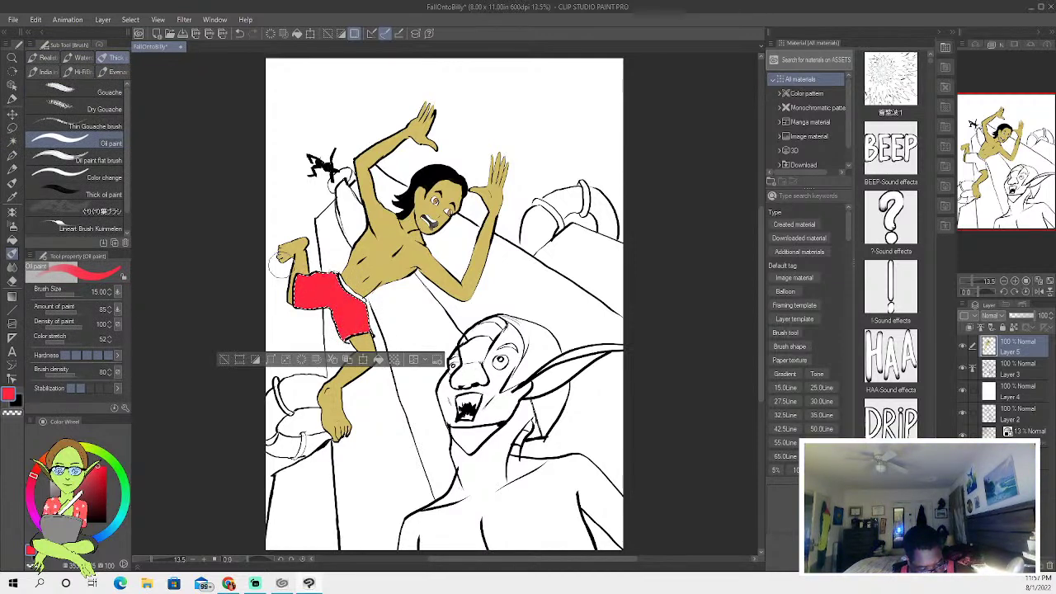
# Try a thin white waistband stroke on the red shorts with the brush reduced to size 2.5, and undo it.
pyautogui.press('c')
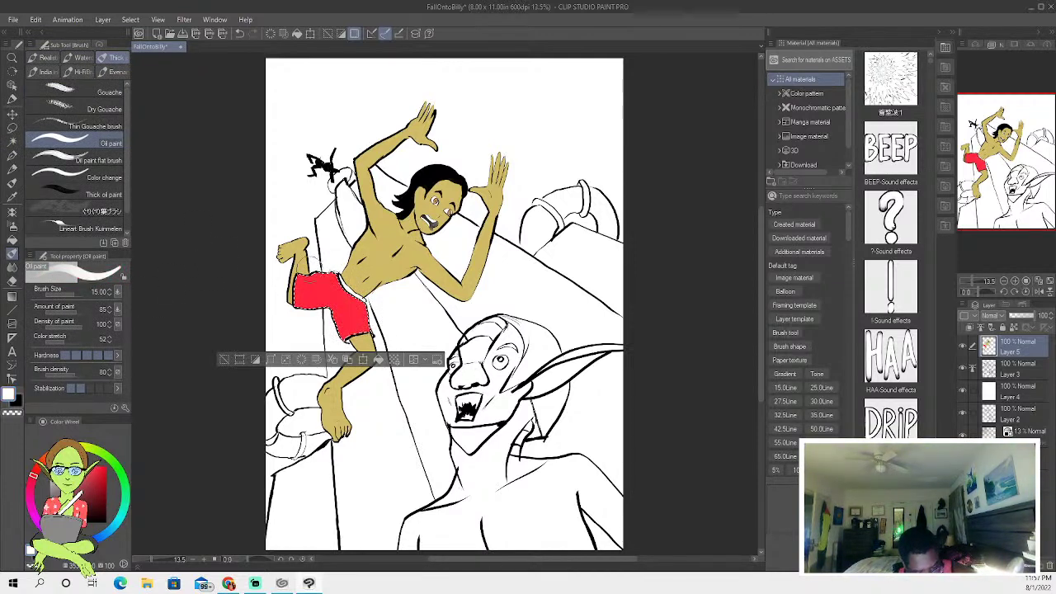
pyautogui.press('[')
pyautogui.press('[')
pyautogui.press('[')
pyautogui.press('[')
pyautogui.press('[')
pyautogui.press('[')
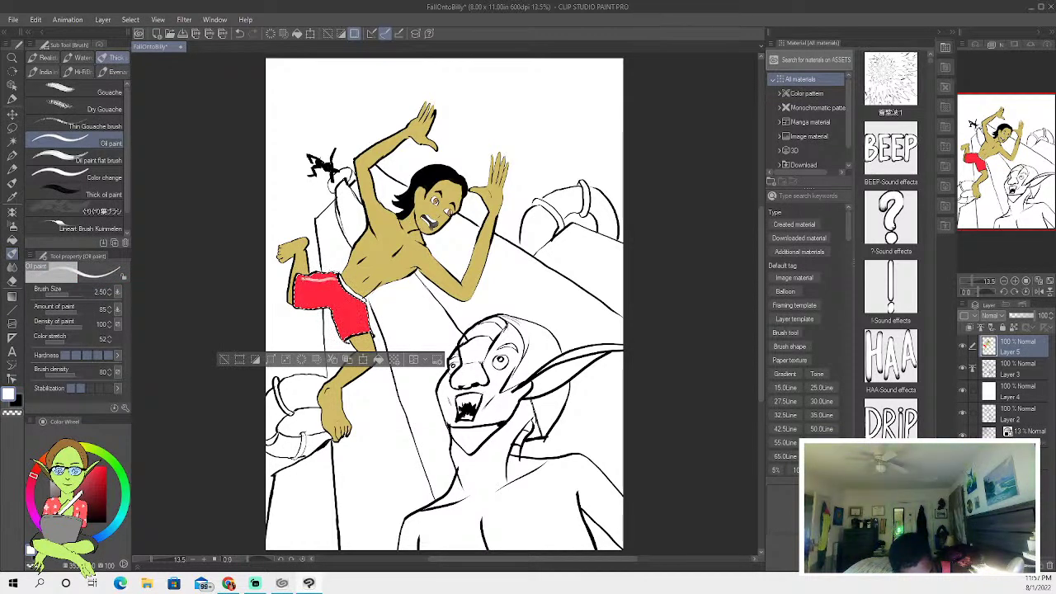
pyautogui.hotkey('ctrl', 'z')
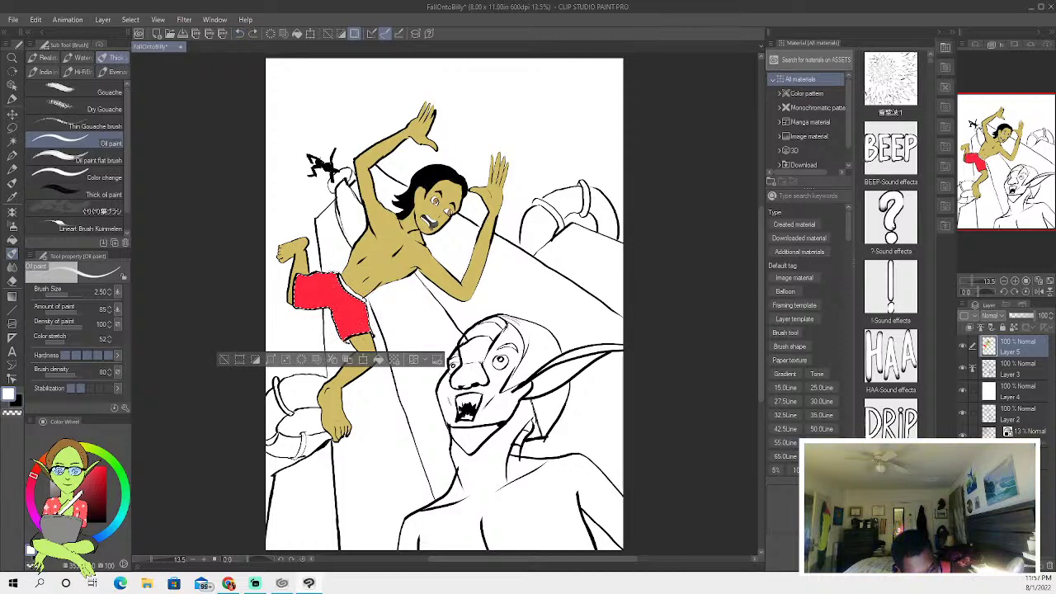
# Paint a white waistband along the upper edge of the red shorts at brush size 4.5, and clear the selection.
pyautogui.press(']')
pyautogui.press(']')
pyautogui.press(']')
pyautogui.press(']')
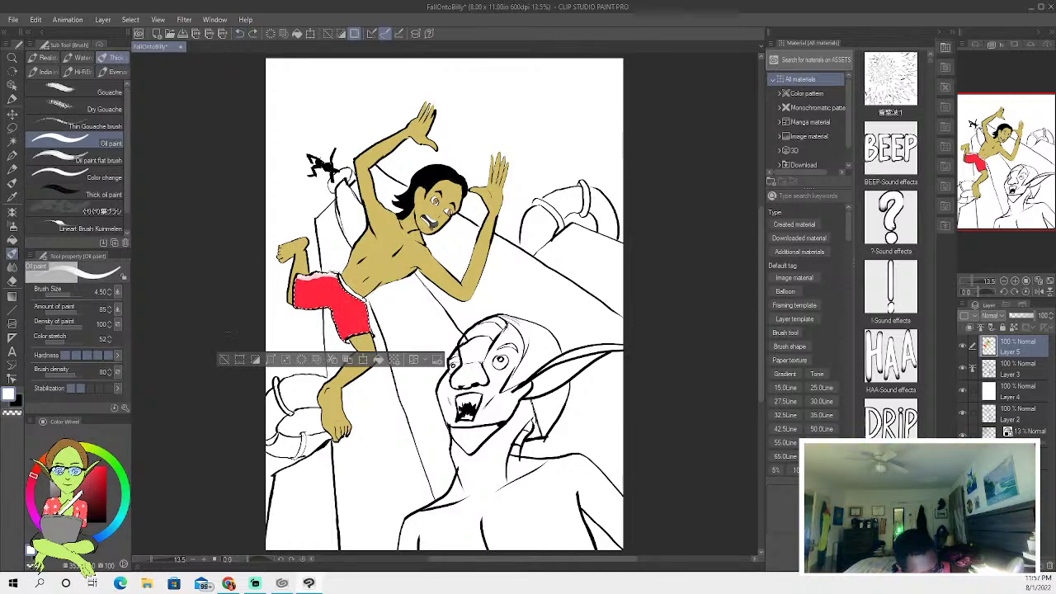
pyautogui.click(223, 361)
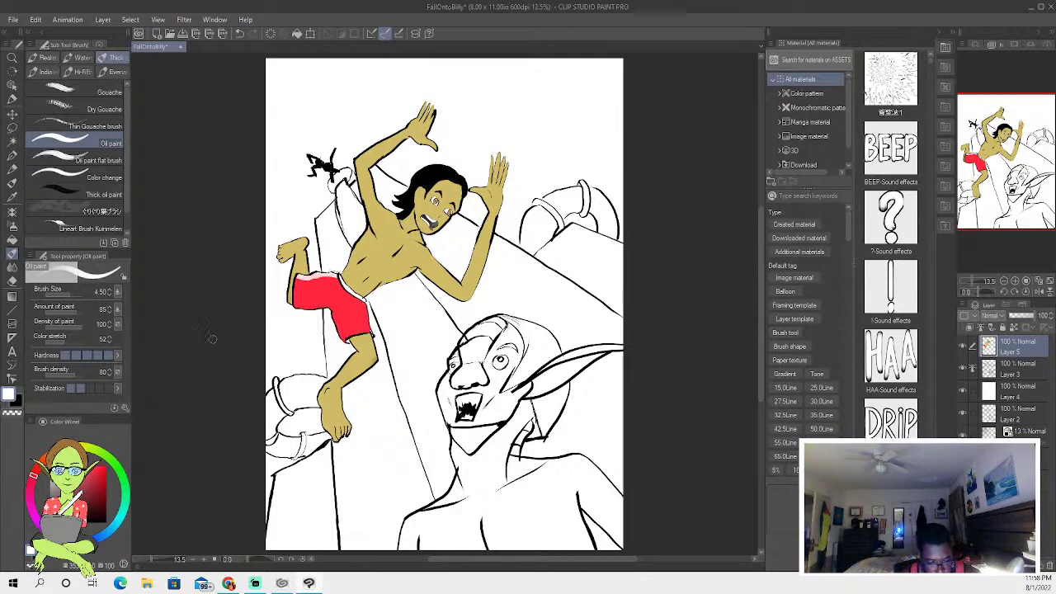
# Select the pointed-eared figure's face, neck and upper body, and paint them light green with the Oil paint brush at size 12.5.
pyautogui.click(12, 141)
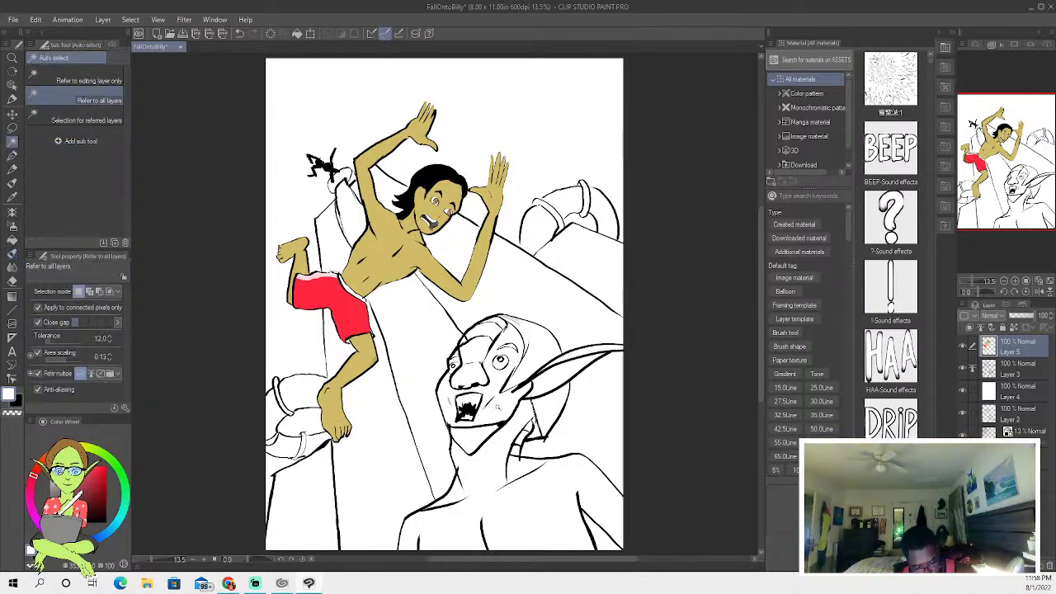
pyautogui.click(476, 491)
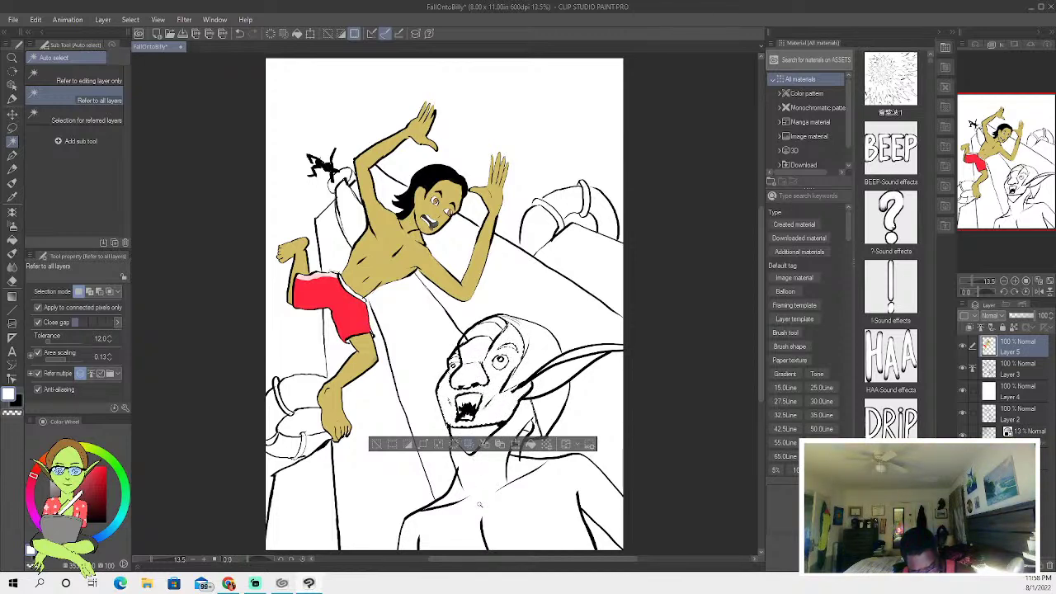
pyautogui.keyDown('shift'); pyautogui.click(476, 545); pyautogui.keyUp('shift')
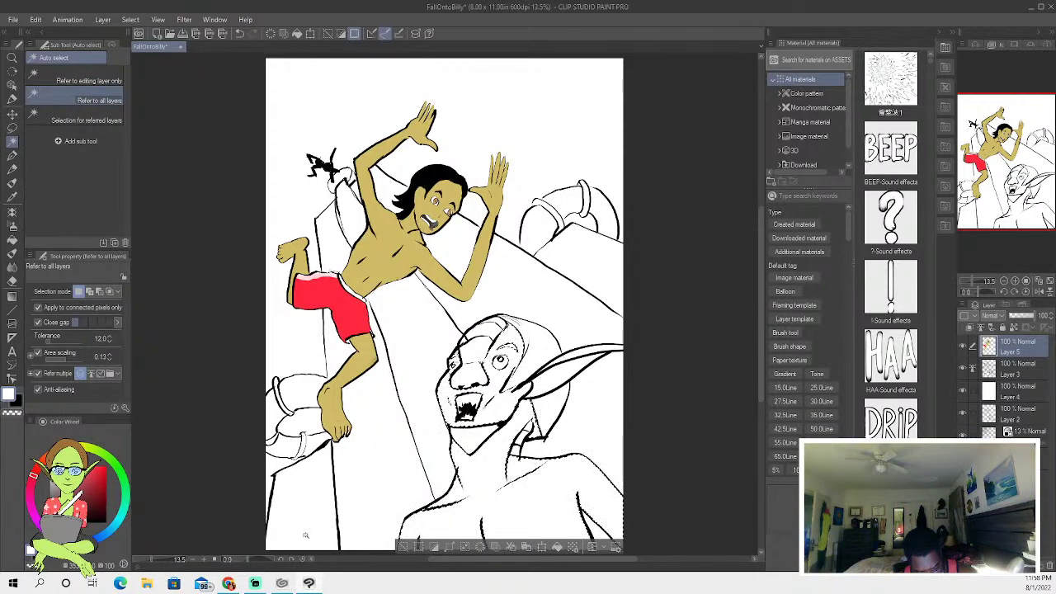
pyautogui.click(96, 451)
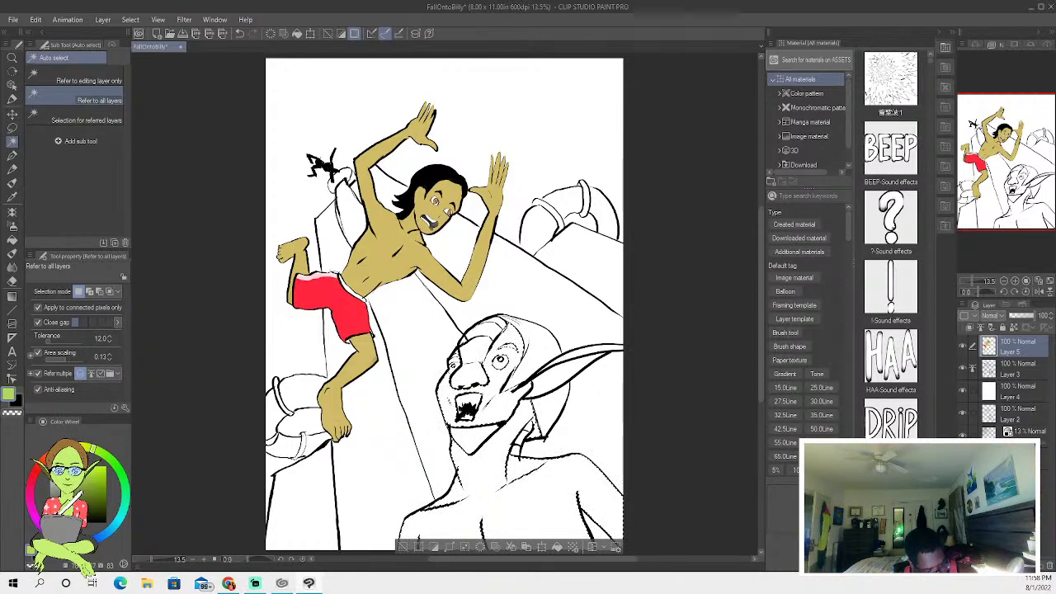
pyautogui.click(12, 252)
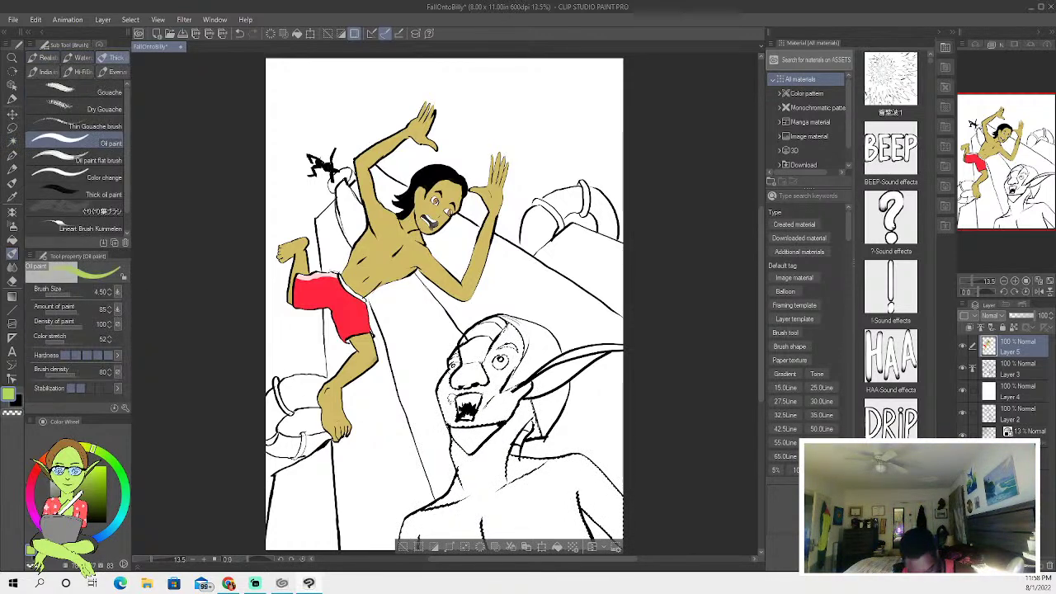
pyautogui.press(']')
pyautogui.press(']')
pyautogui.press(']')
pyautogui.press(']')
pyautogui.moveTo(449, 385)
pyautogui.mouseDown()
pyautogui.moveTo(446, 423)
pyautogui.moveTo(453, 363)
pyautogui.moveTo(495, 383)
pyautogui.moveTo(478, 338)
pyautogui.moveTo(512, 388)
pyautogui.moveTo(528, 355)
pyautogui.moveTo(479, 482)
pyautogui.moveTo(459, 458)
pyautogui.moveTo(512, 462)
pyautogui.moveTo(495, 495)
pyautogui.moveTo(420, 519)
pyautogui.moveTo(404, 540)
pyautogui.moveTo(421, 512)
pyautogui.moveTo(446, 540)
pyautogui.moveTo(471, 537)
pyautogui.moveTo(548, 495)
pyautogui.moveTo(559, 500)
pyautogui.moveTo(610, 462)
pyautogui.mouseUp()
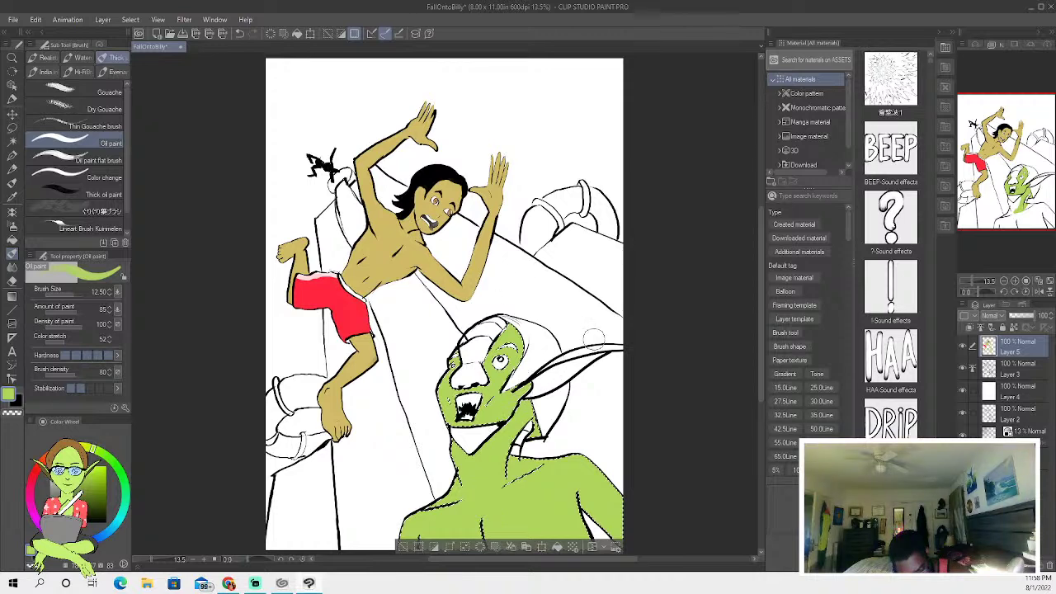
# Add the pointed-eared figure's long ear to the selection and brush it with the same light green.
pyautogui.click(13, 142)
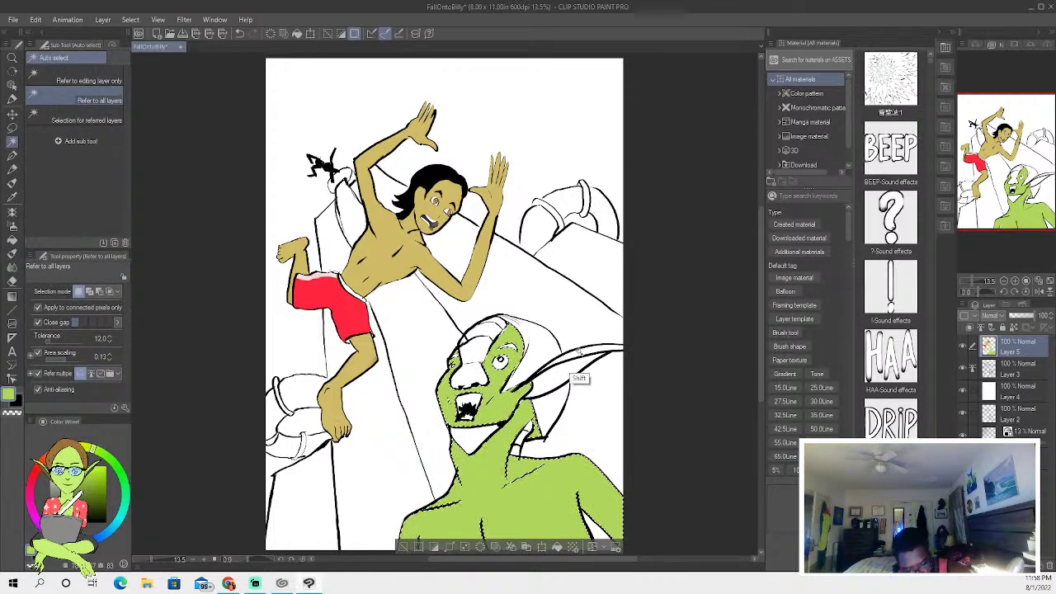
pyautogui.click(12, 253)
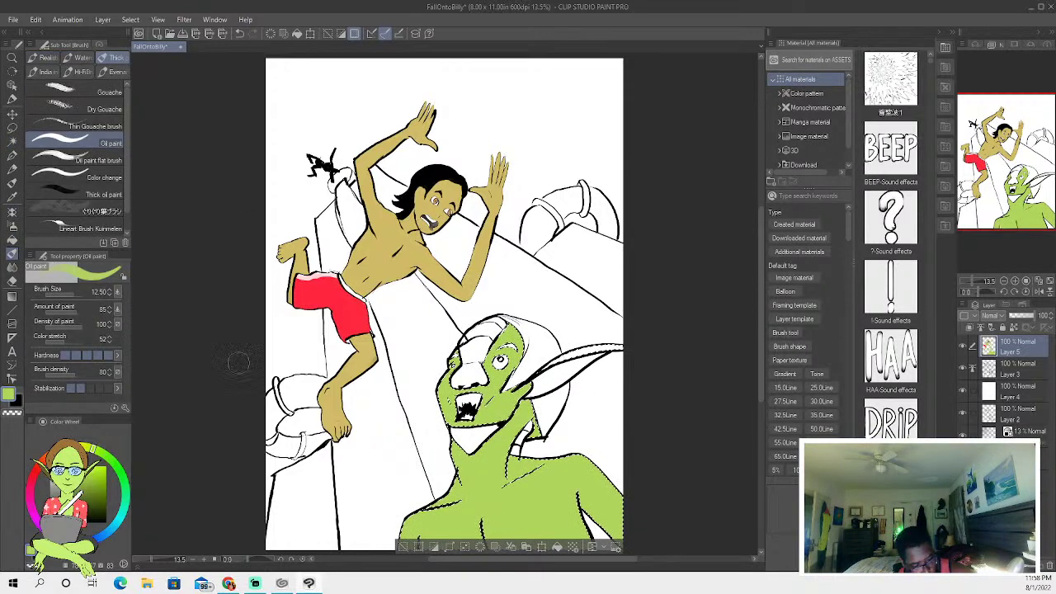
pyautogui.moveTo(567, 363); pyautogui.dragTo(617, 345)
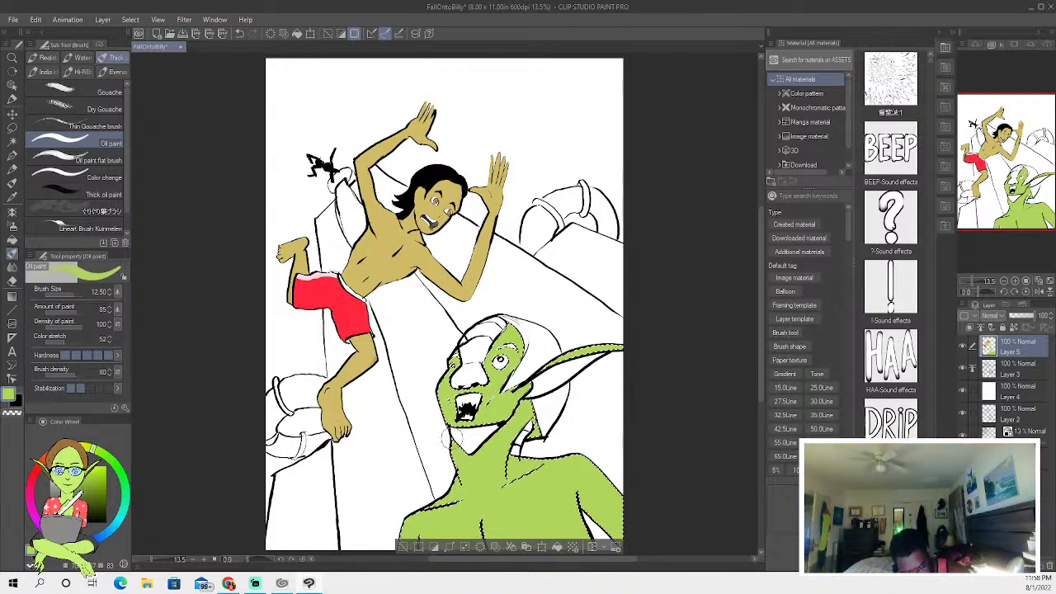
# Select the pointed-eared figure's chin beard, paint it black with the Oil paint 2 brush at size 7, and clear the selection.
pyautogui.hotkey('ctrl', 'd')
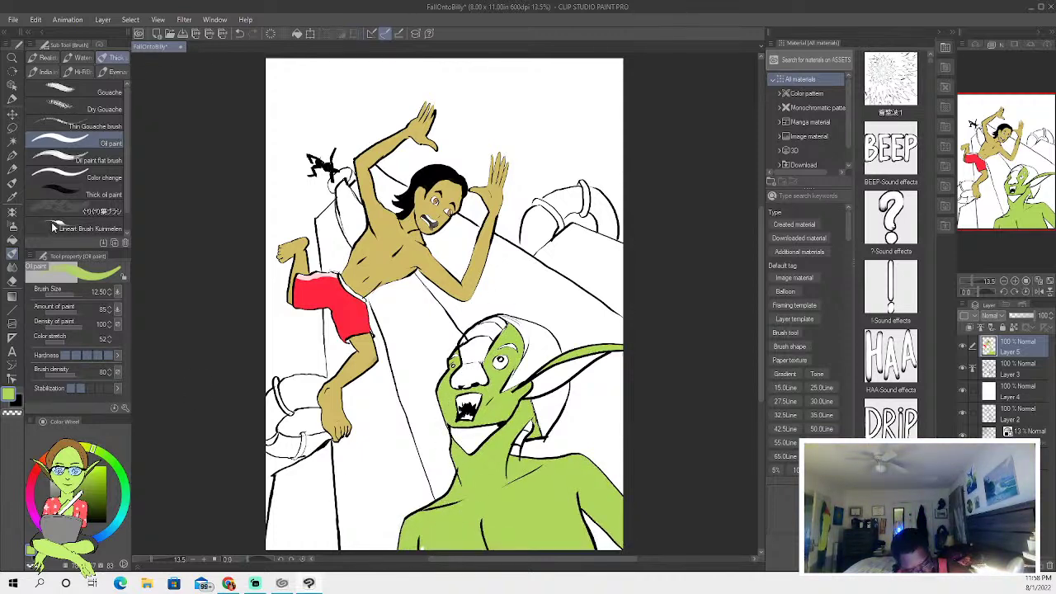
pyautogui.click(12, 141)
pyautogui.keyDown('shift'); pyautogui.click(466, 439); pyautogui.keyUp('shift')
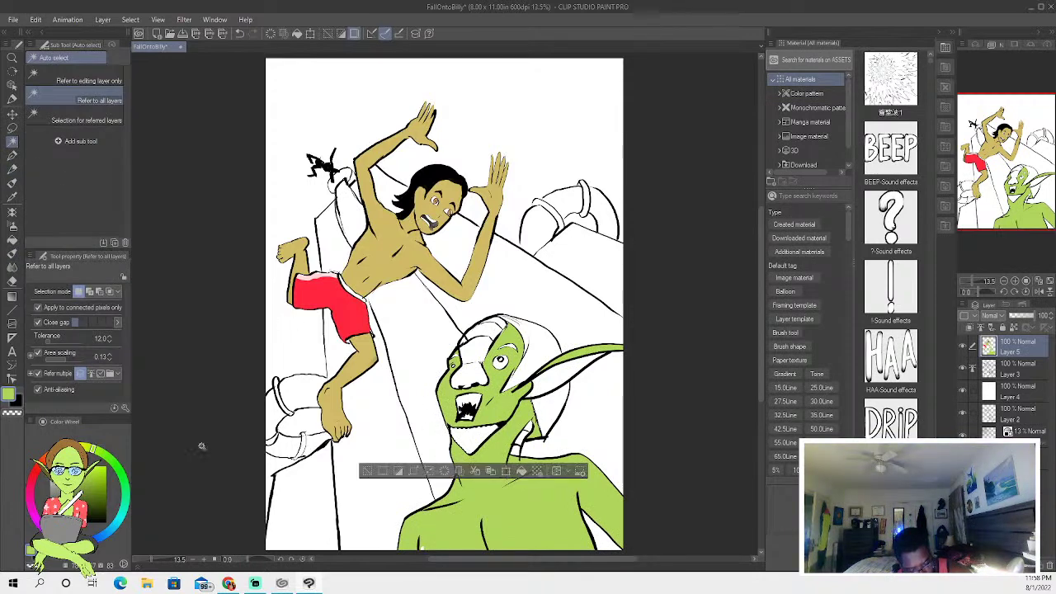
pyautogui.press('x')
pyautogui.click(12, 184)
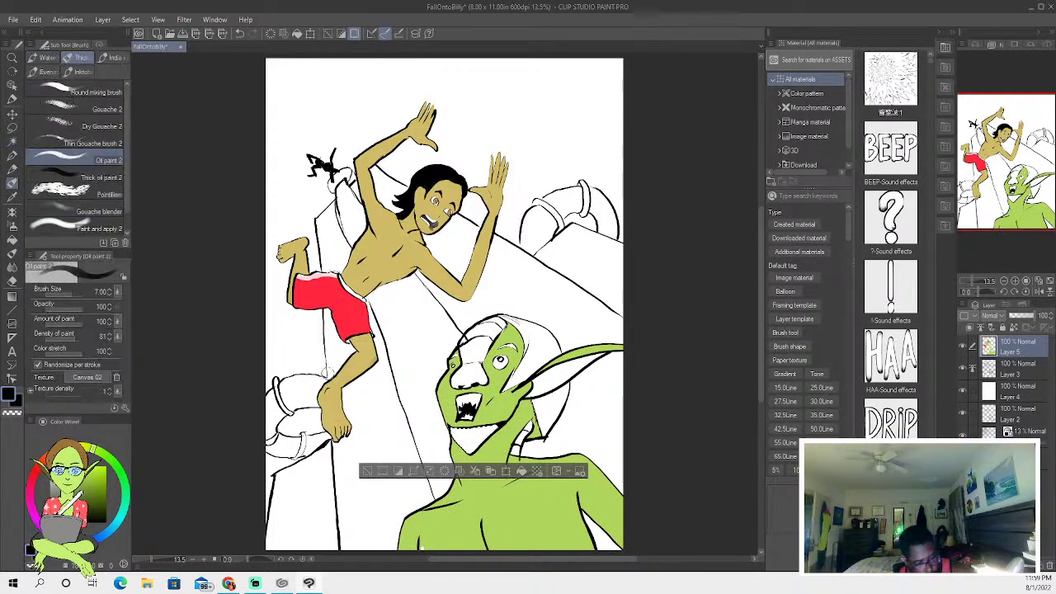
pyautogui.moveTo(446, 422)
pyautogui.mouseDown()
pyautogui.moveTo(476, 449)
pyautogui.moveTo(477, 432)
pyautogui.moveTo(464, 428)
pyautogui.moveTo(493, 424)
pyautogui.mouseUp()
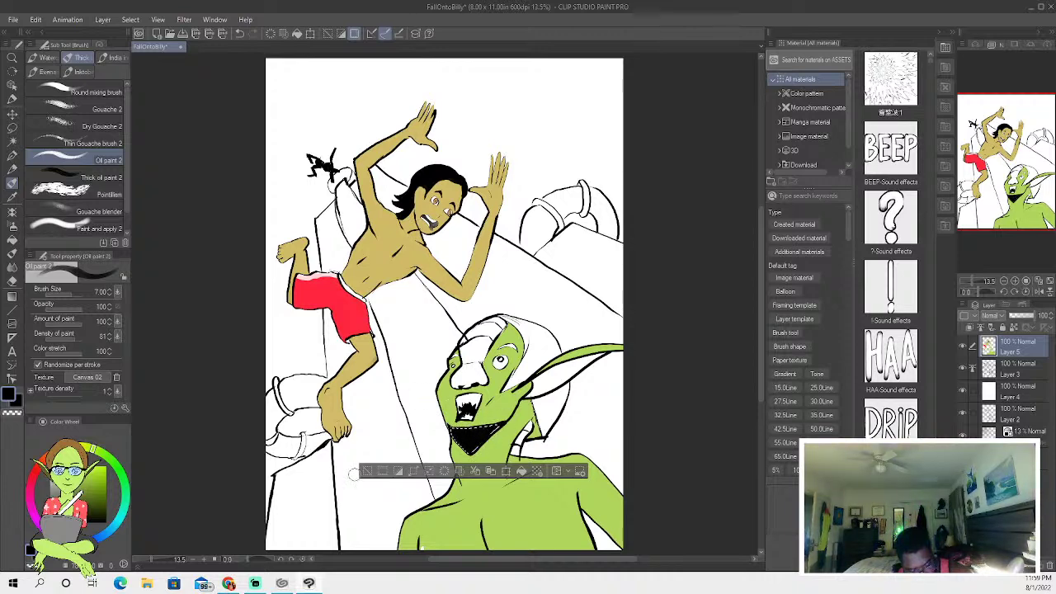
pyautogui.hotkey('ctrl', 'd')
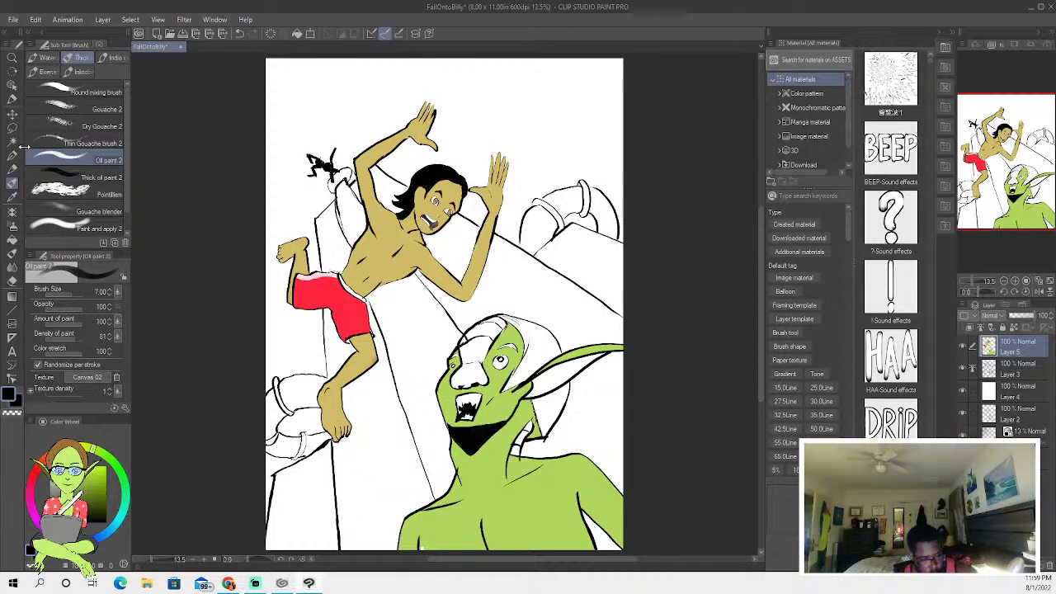
# Select the pointed-eared figure's nose and forehead patch and paint them dark green with the Oil paint brush at size 12.5.
pyautogui.press('w')
pyautogui.click(472, 326)
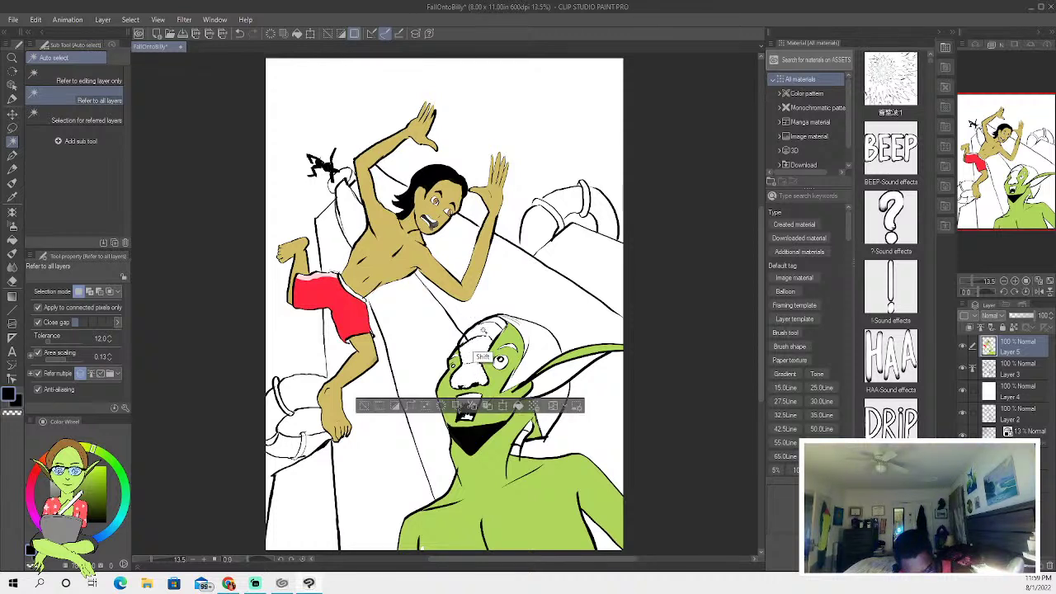
pyautogui.keyDown('shift'); pyautogui.click(521, 435); pyautogui.keyUp('shift')
pyautogui.keyDown('shift'); pyautogui.click(536, 454); pyautogui.keyUp('shift')
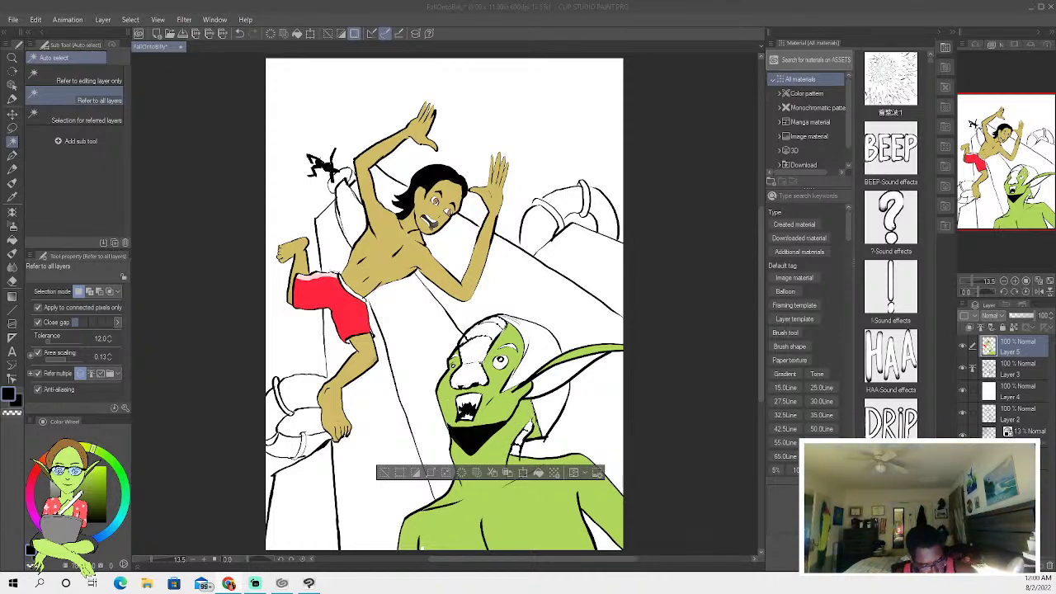
pyautogui.click(96, 498)
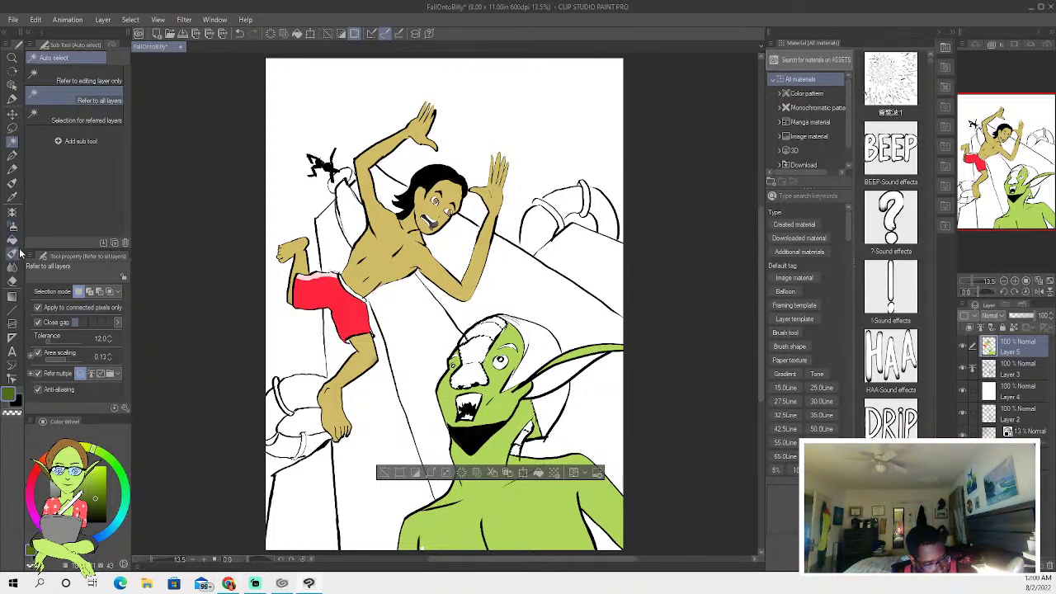
pyautogui.click(12, 253)
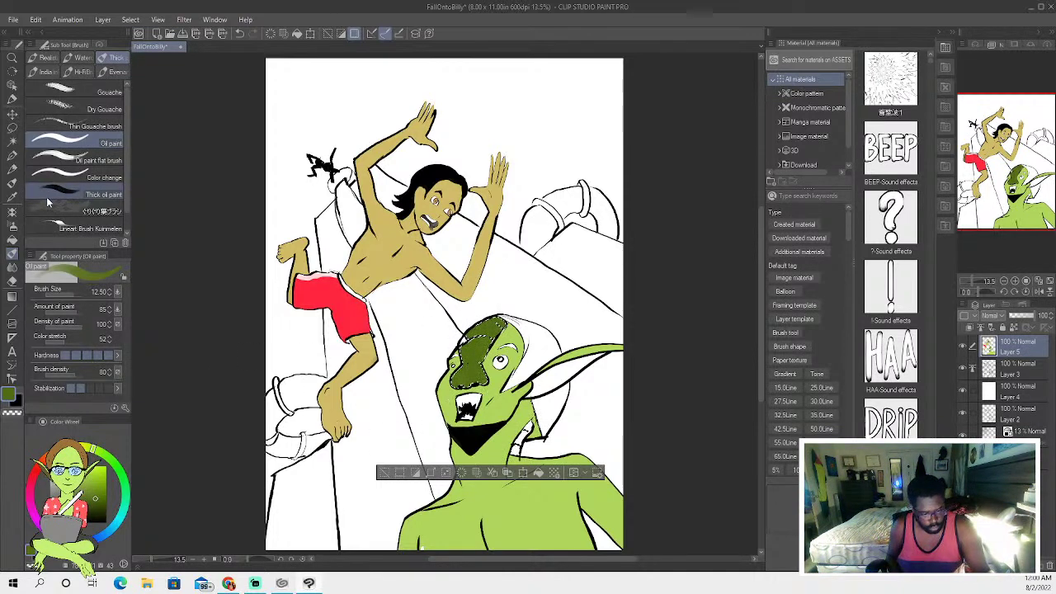
# Select the small leftover area by the dark green forehead patch, touch it up with the sampled light green skin colour, and clear the selection.
pyautogui.click(12, 141)
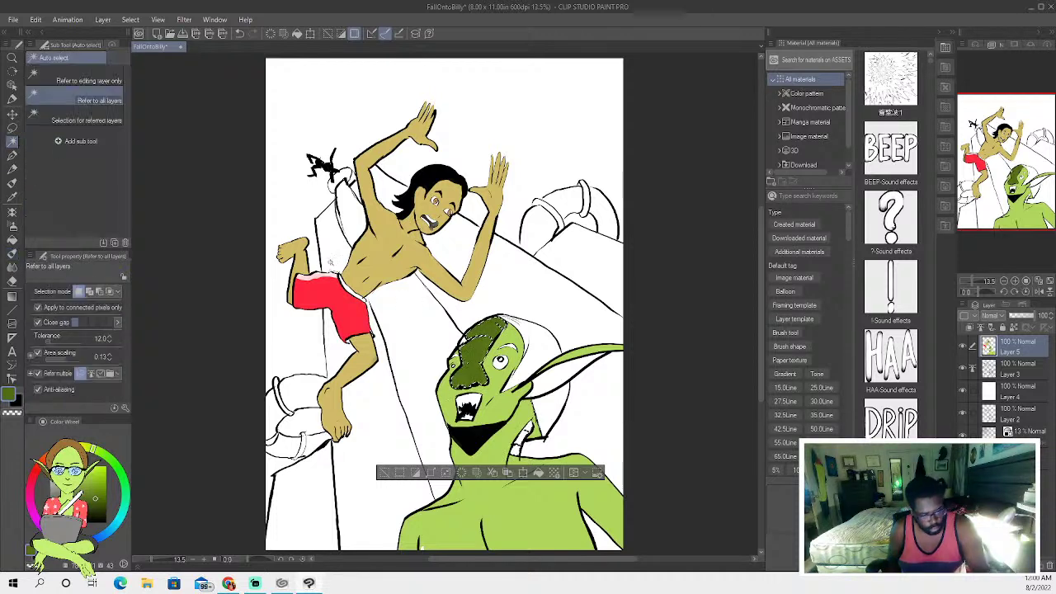
pyautogui.click(495, 338)
pyautogui.press('i')
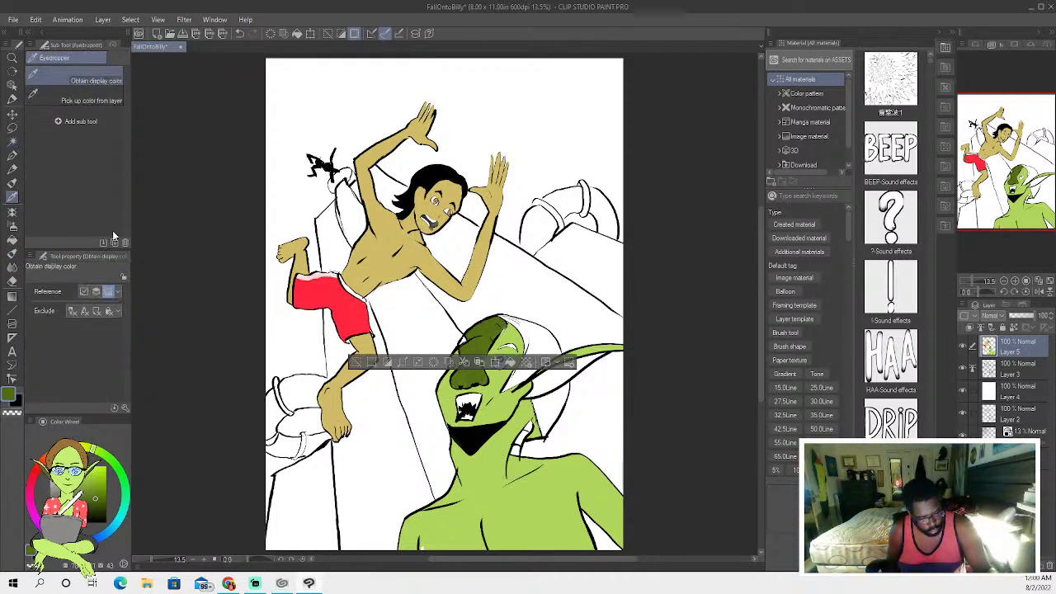
pyautogui.click(493, 479)
pyautogui.press('b')
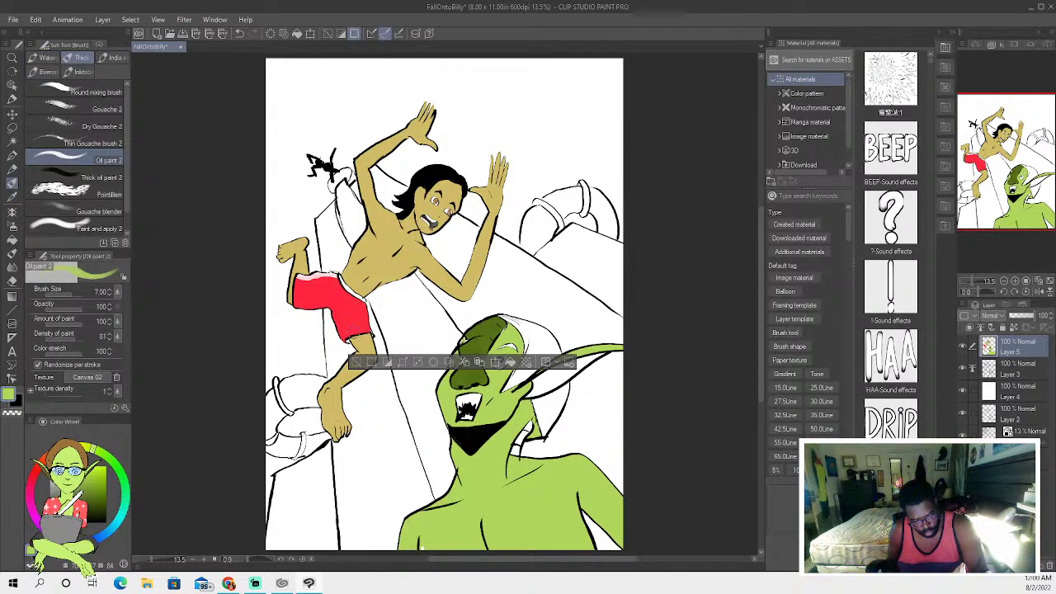
pyautogui.hotkey('ctrl', 'd')
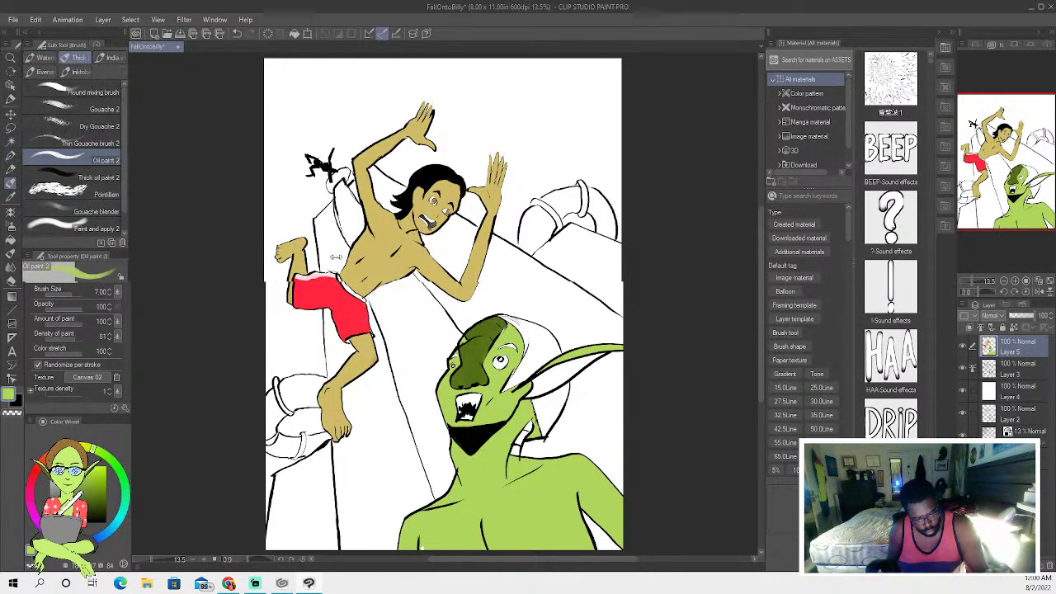
# Select the pointed-eared figure's hair and eyebrow, paint them light blue with the Oil paint brush at size 12.5, and clear the selection.
pyautogui.click(10, 155)
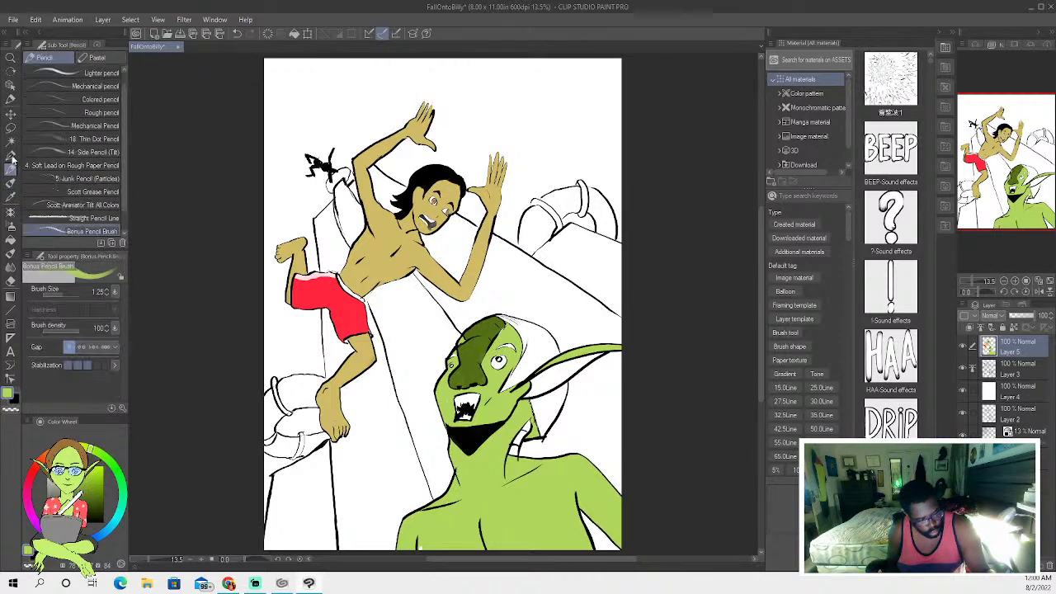
pyautogui.click(11, 142)
pyautogui.click(495, 396)
pyautogui.click(491, 363)
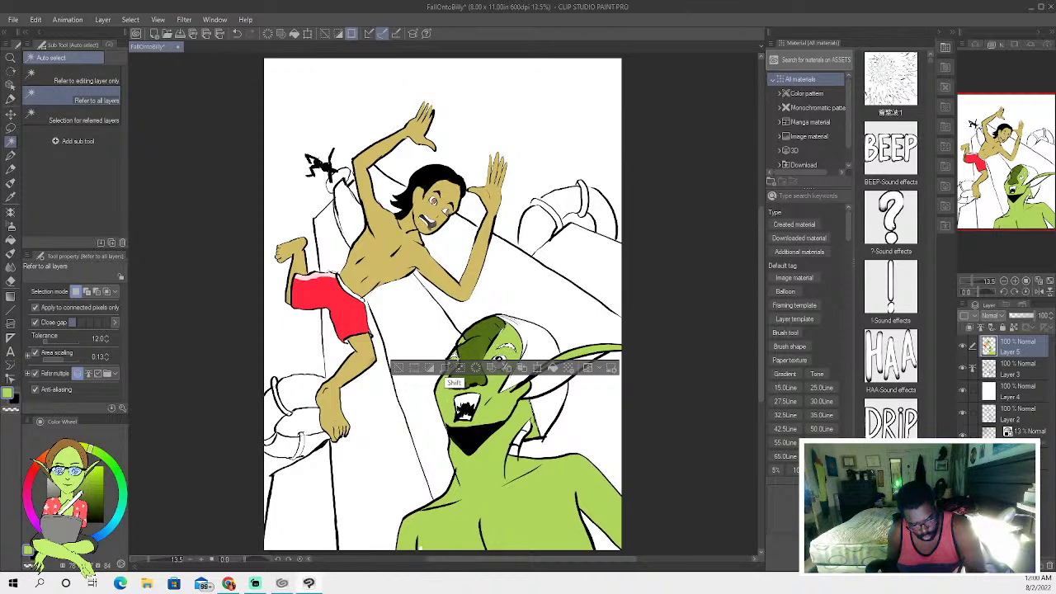
pyautogui.keyDown('shift'); pyautogui.click(474, 384); pyautogui.keyUp('shift')
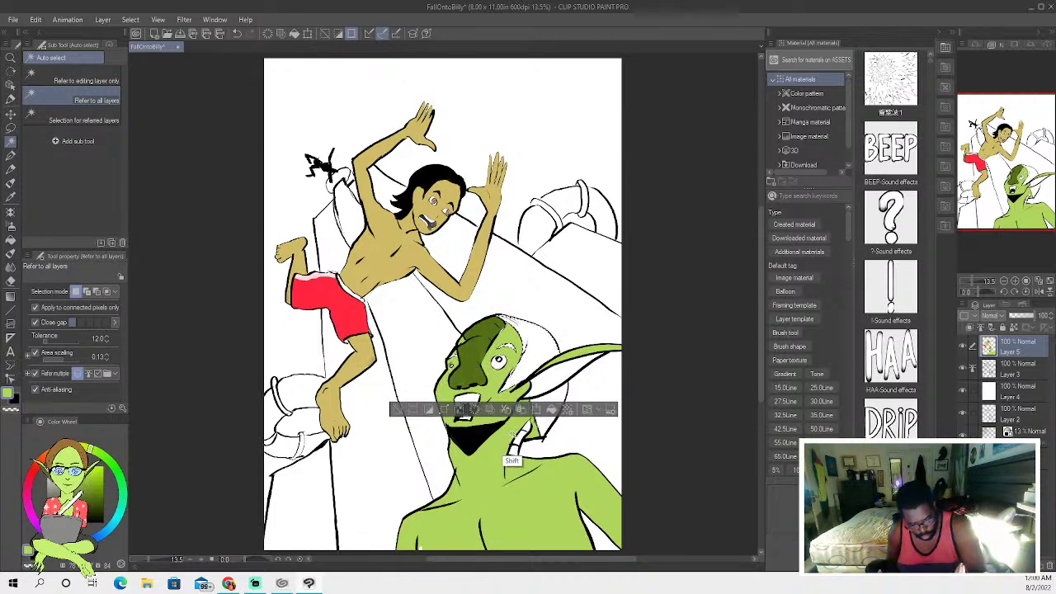
pyautogui.keyDown('shift'); pyautogui.click(536, 433); pyautogui.keyUp('shift')
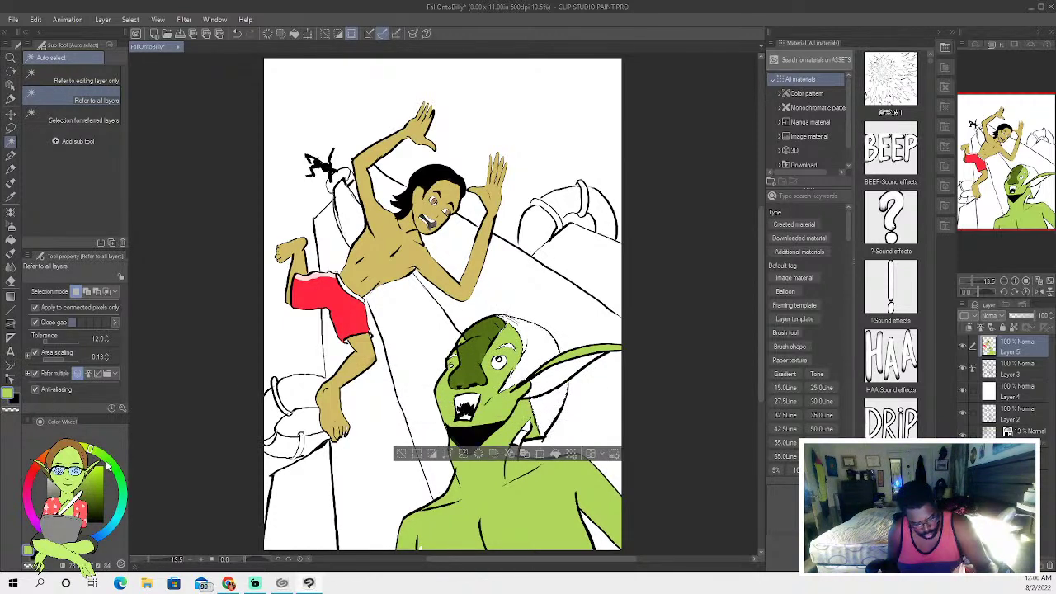
pyautogui.click(107, 528)
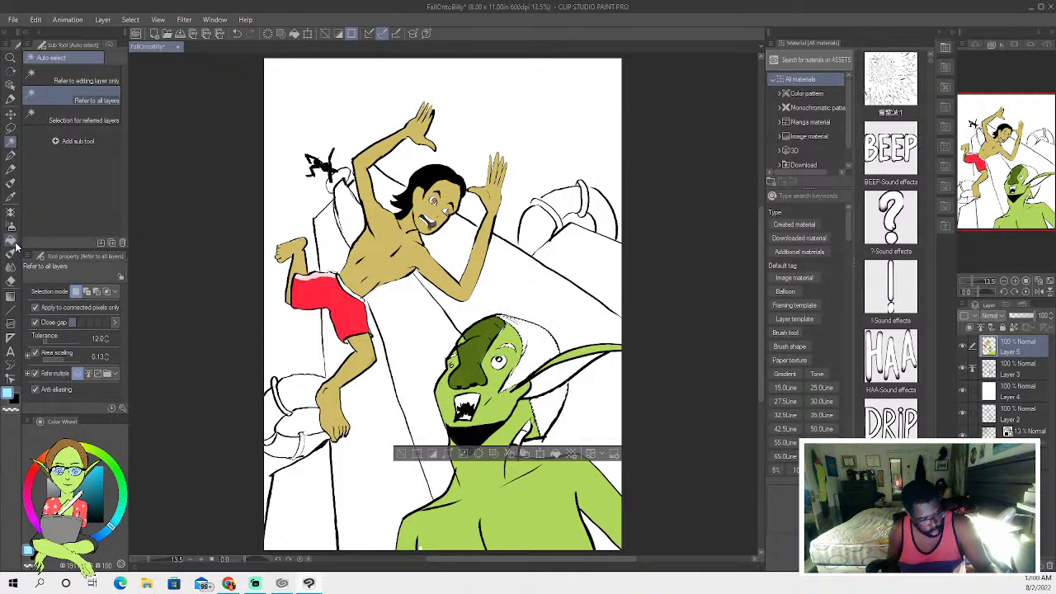
pyautogui.click(10, 253)
pyautogui.moveTo(490, 349)
pyautogui.mouseDown()
pyautogui.moveTo(524, 350)
pyautogui.moveTo(520, 396)
pyautogui.moveTo(544, 417)
pyautogui.moveTo(516, 409)
pyautogui.moveTo(536, 430)
pyautogui.mouseUp()
pyautogui.moveTo(531, 325)
pyautogui.mouseDown()
pyautogui.moveTo(558, 337)
pyautogui.moveTo(546, 366)
pyautogui.mouseUp()
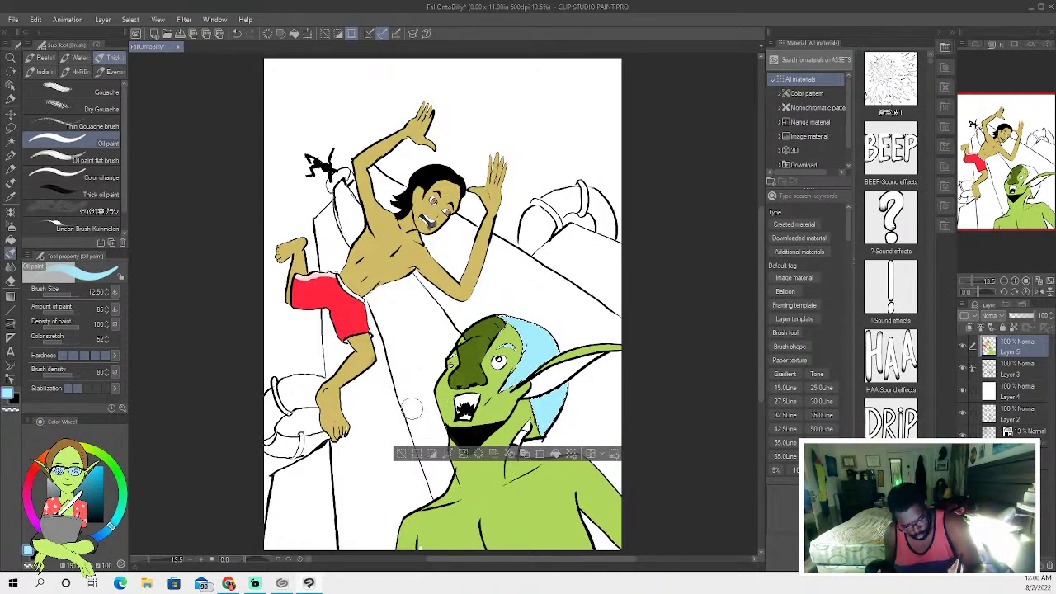
pyautogui.click(401, 454)
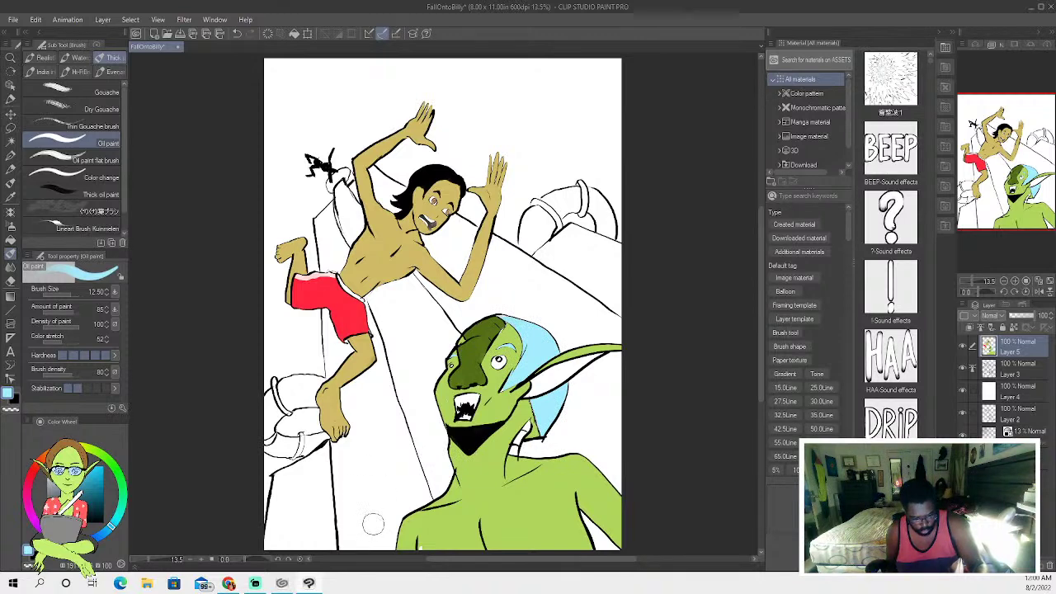
# Draw thin black hair strands across the light blue hair with the Smooth Inker pen at size 10.
pyautogui.press('x')
pyautogui.click(10, 155)
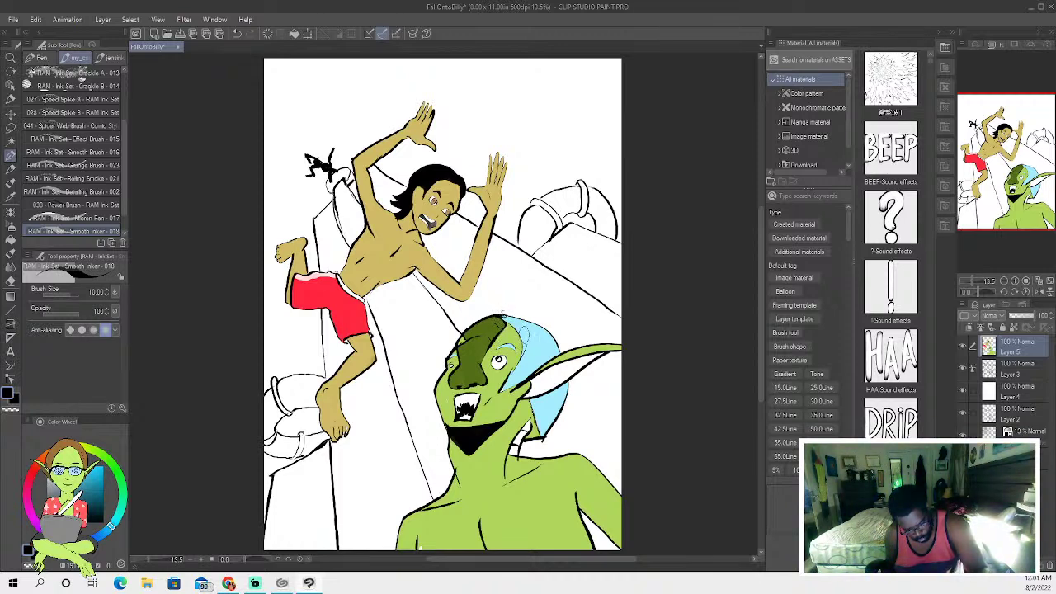
pyautogui.moveTo(526, 365)
pyautogui.mouseDown()
pyautogui.moveTo(558, 392)
pyautogui.moveTo(545, 417)
pyautogui.mouseUp()
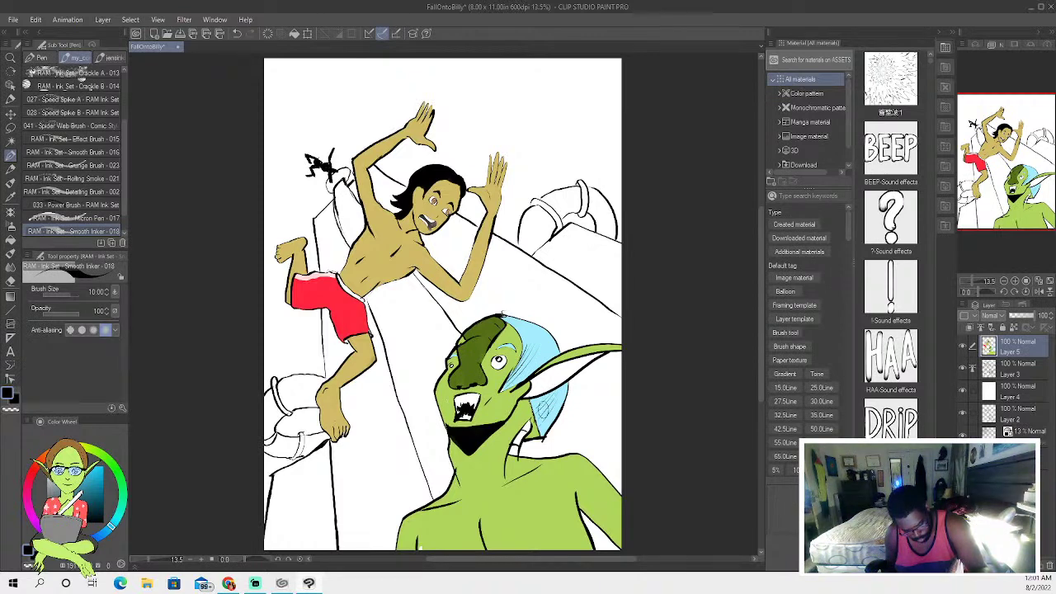
# Select the white strips behind the pointed-eared figure's neck and paint them the sampled dark green with the Oil paint 2 brush at size 7.
pyautogui.click(10, 141)
pyautogui.click(518, 451)
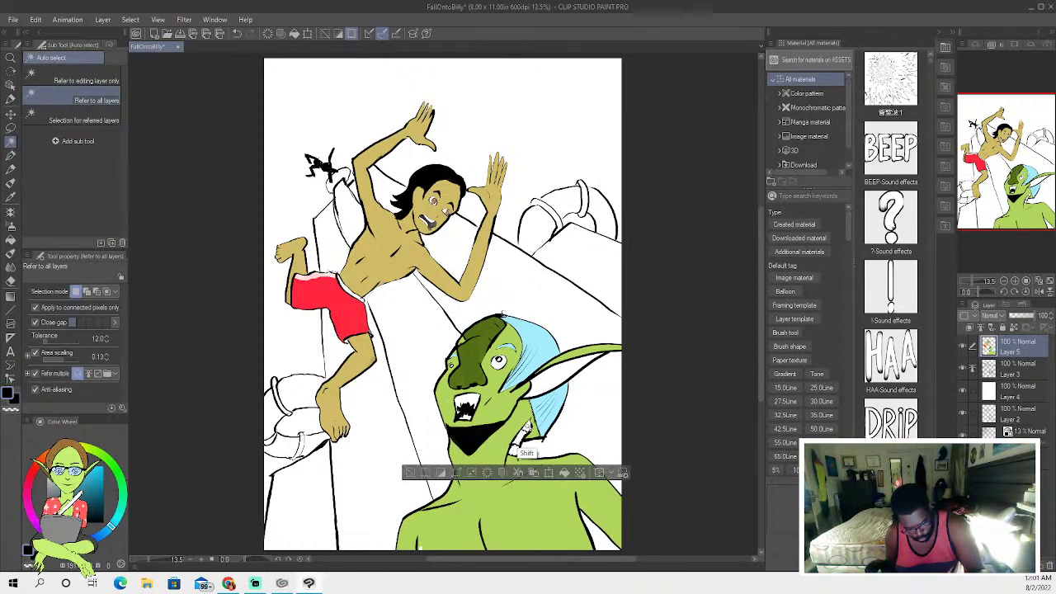
pyautogui.click(11, 155)
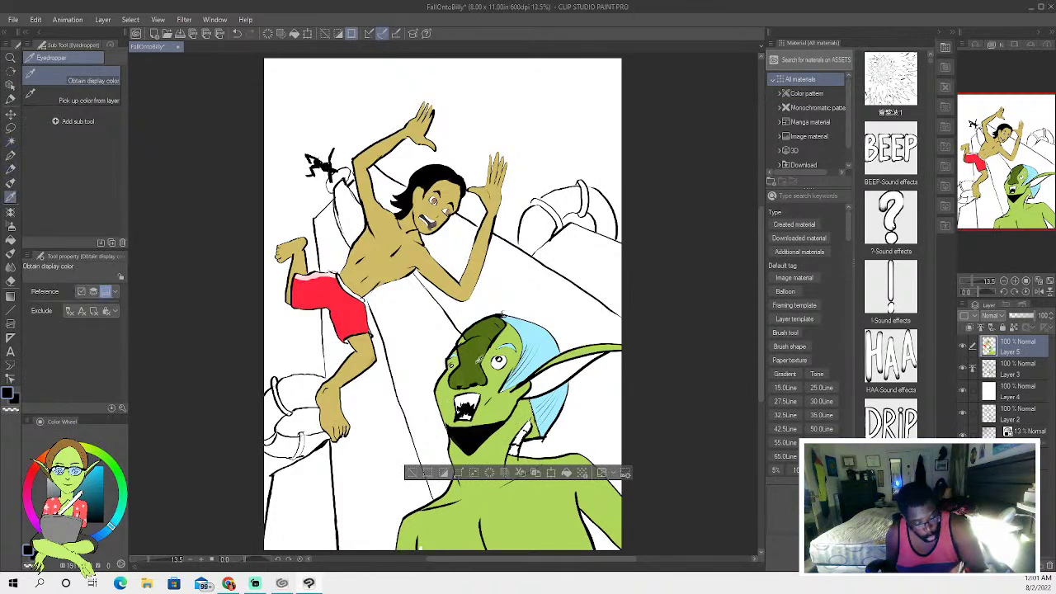
pyautogui.click(12, 183)
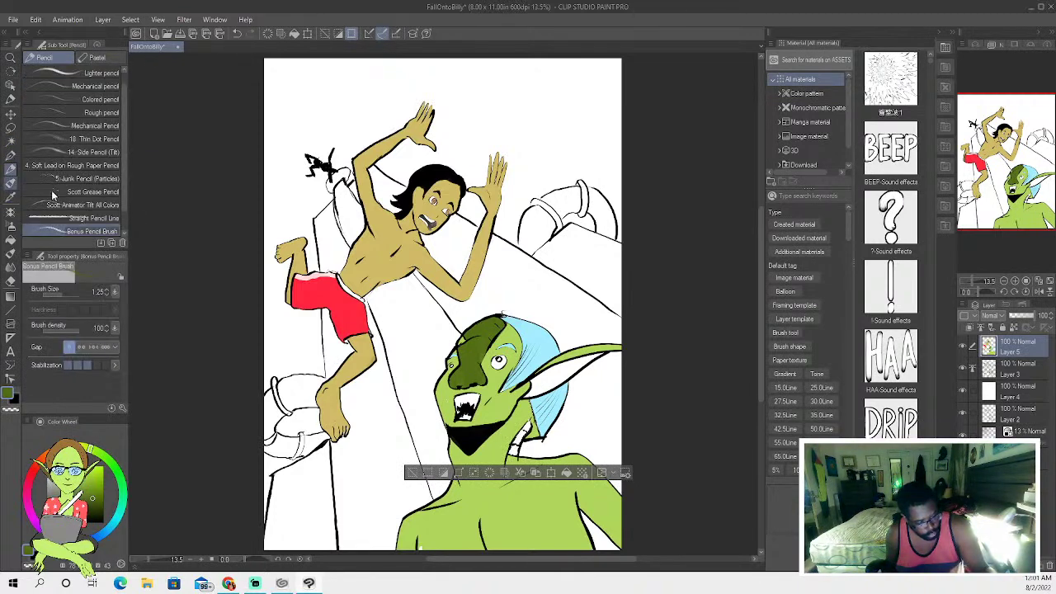
pyautogui.press('b')
pyautogui.moveTo(523, 427); pyautogui.dragTo(513, 446)
pyautogui.hotkey('ctrl', 'z')
pyautogui.hotkey('ctrl', 'z')
pyautogui.hotkey('ctrl', 'z')
pyautogui.hotkey('ctrl', 'z')
pyautogui.hotkey('ctrl', 'z')
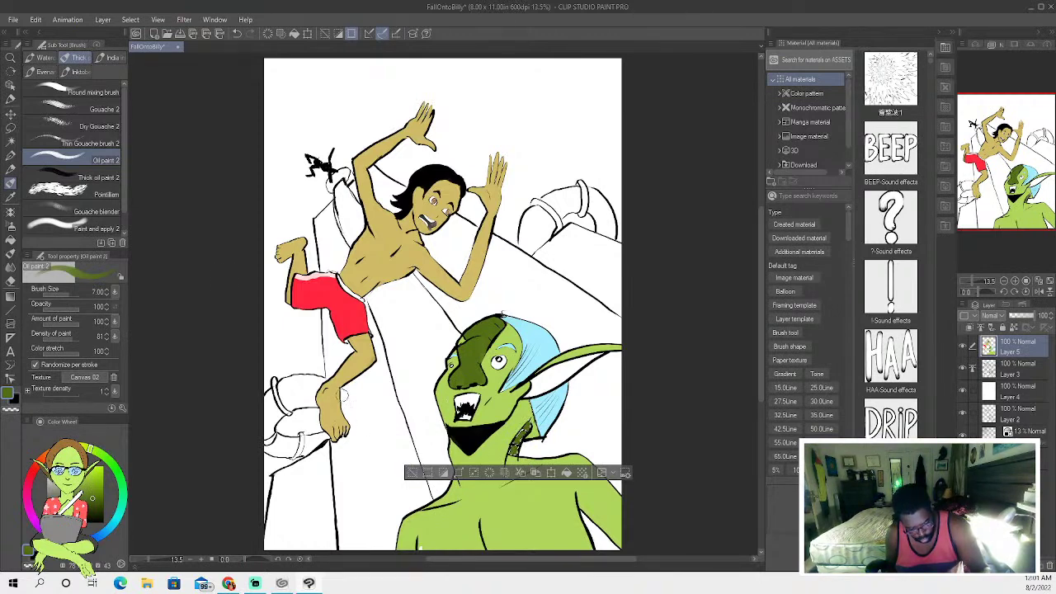
pyautogui.click(11, 196)
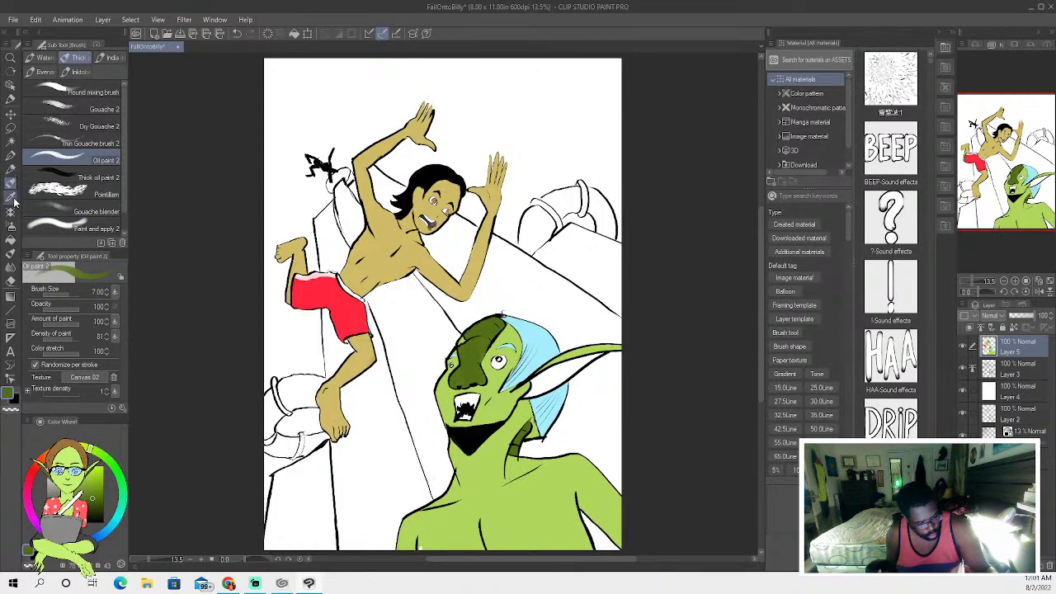
pyautogui.click(11, 155)
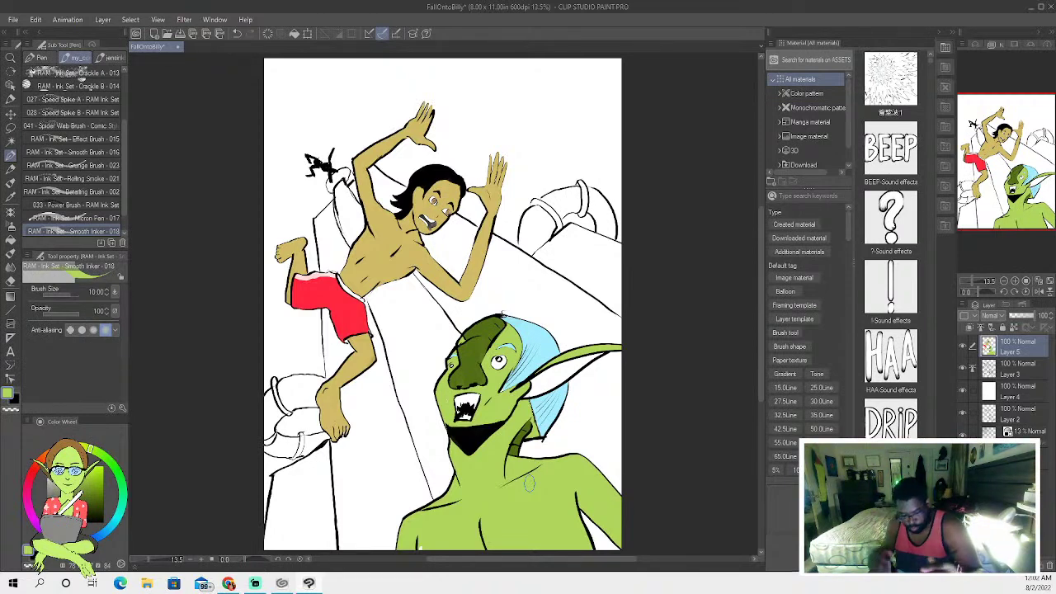
# Select the inside of the long ear, shade it brown with the Soft airbrush enlarged to size 8, and clear the selection.
pyautogui.click(11, 140)
pyautogui.click(545, 386)
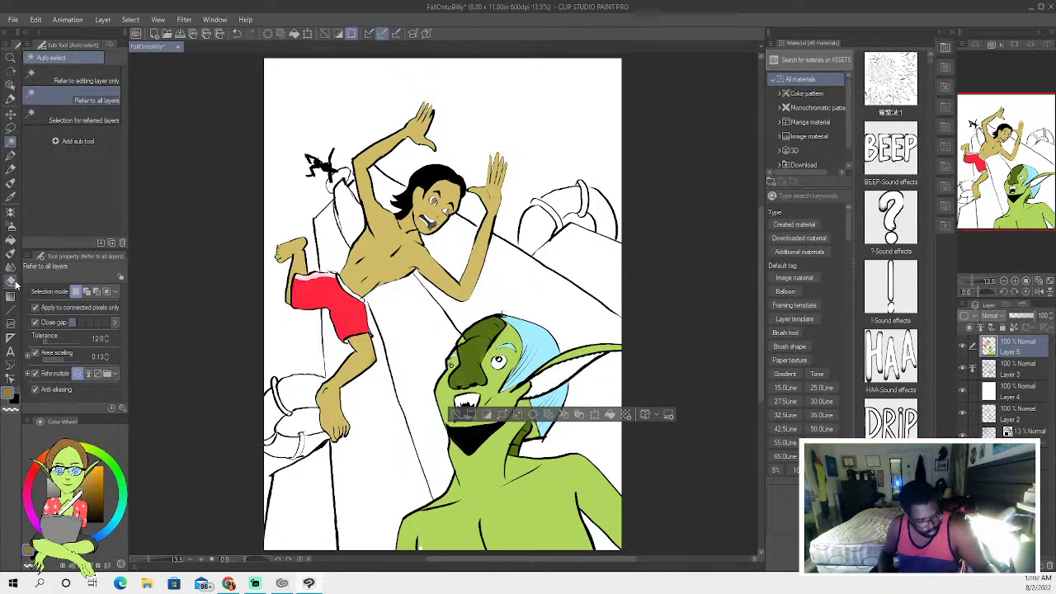
pyautogui.click(11, 226)
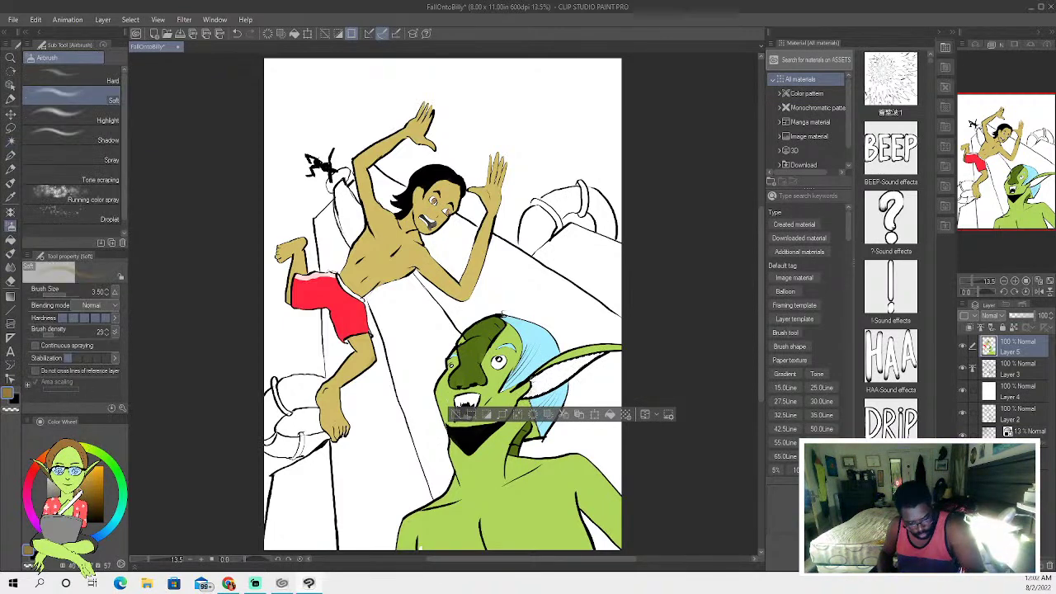
pyautogui.press(']')
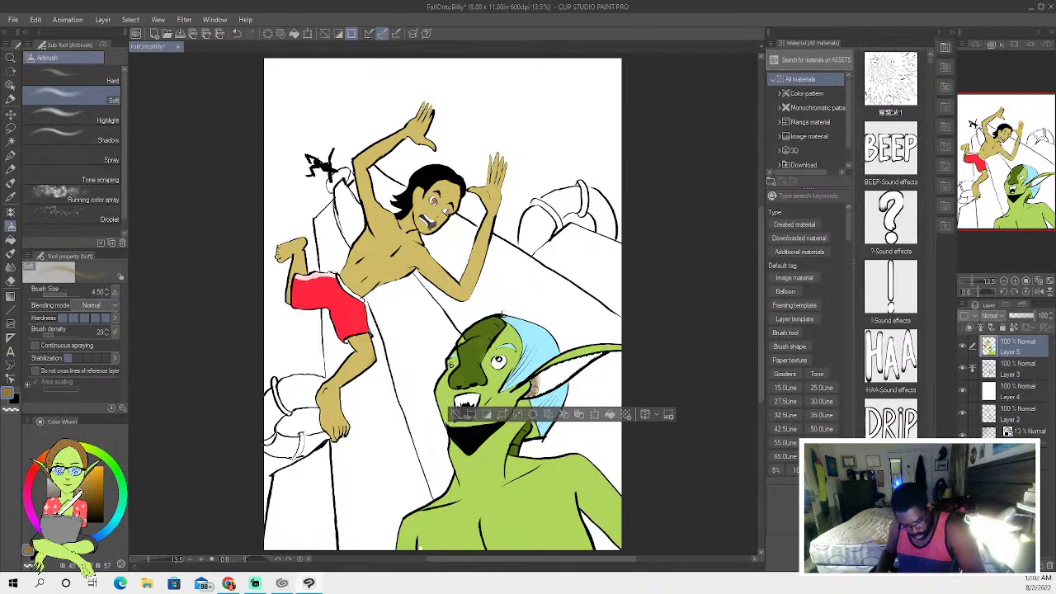
pyautogui.moveTo(541, 383)
pyautogui.mouseDown()
pyautogui.moveTo(590, 350)
pyautogui.moveTo(549, 368)
pyautogui.moveTo(541, 382)
pyautogui.mouseUp()
pyautogui.press(']')
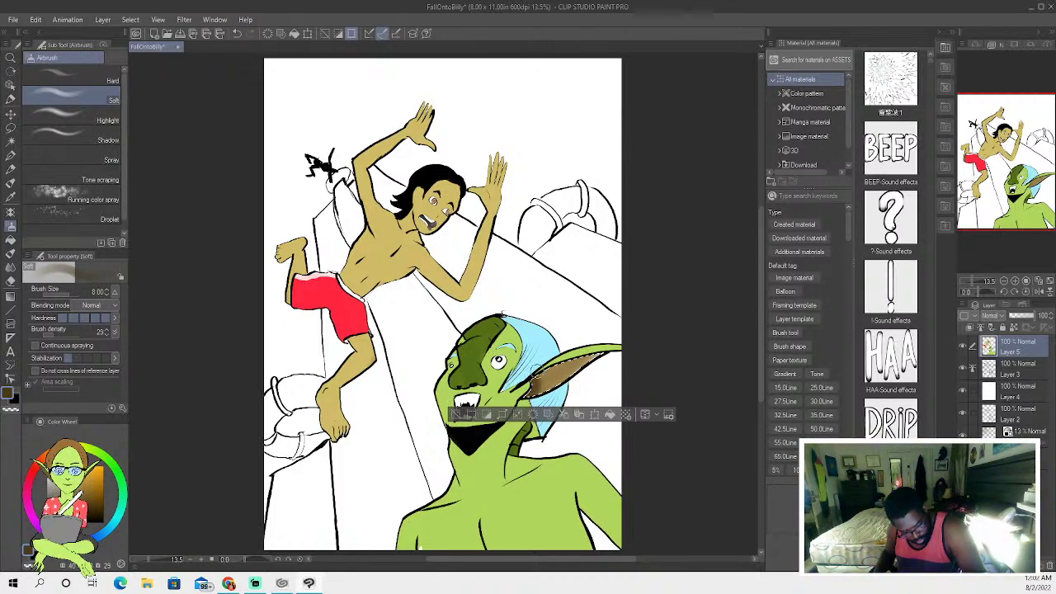
pyautogui.click(456, 414)
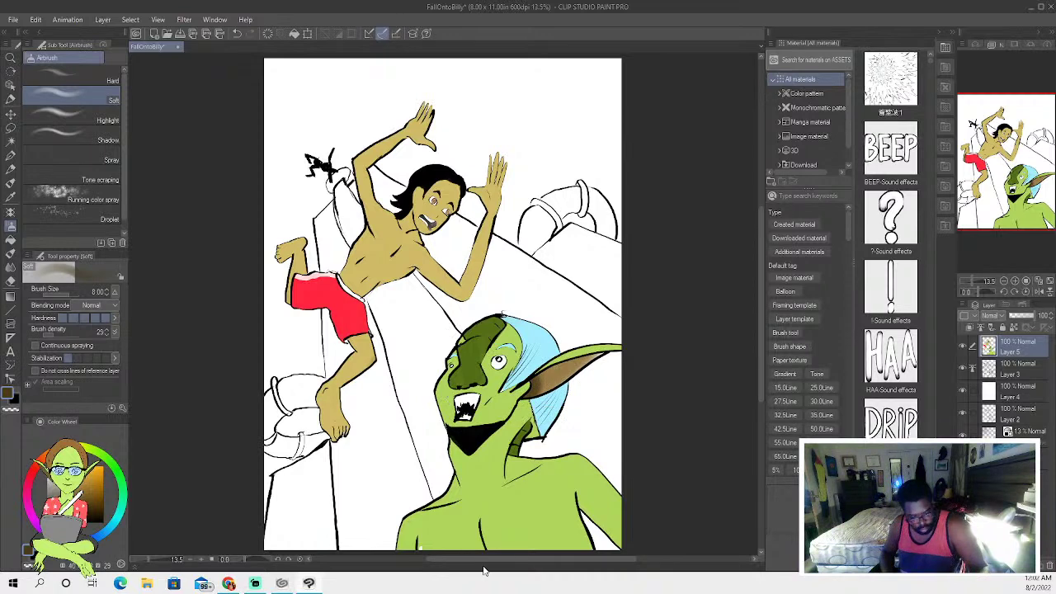
pyautogui.press('w')
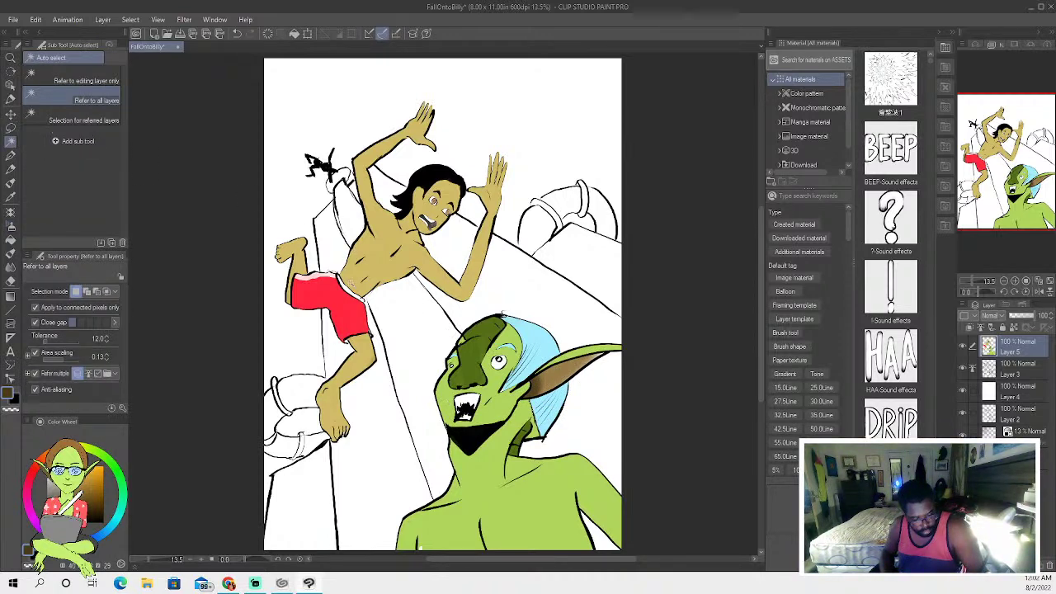
pyautogui.click(403, 396)
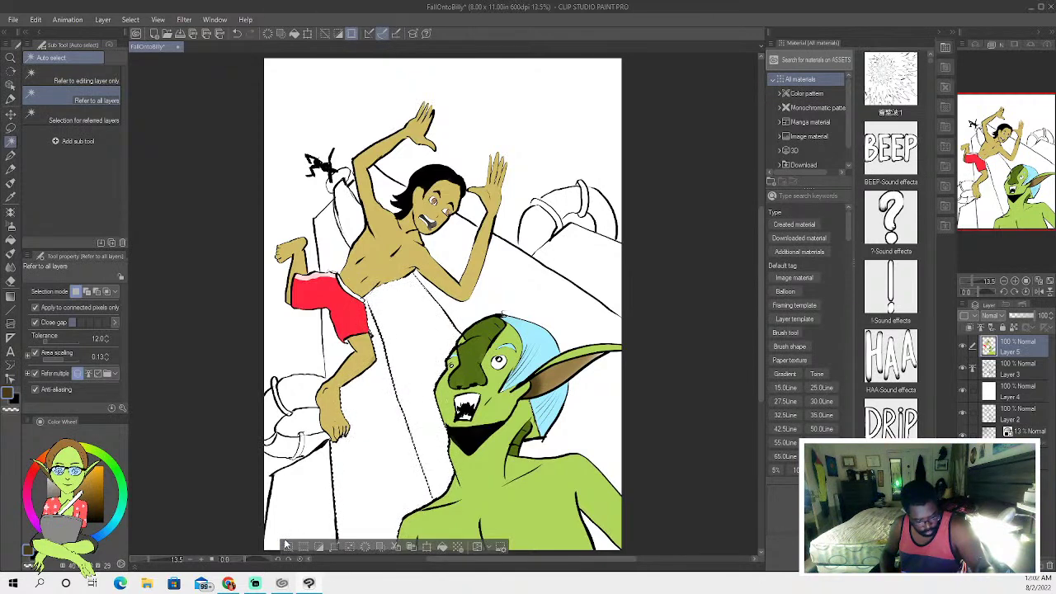
pyautogui.hotkey('ctrl', 'd')
pyautogui.click(11, 155)
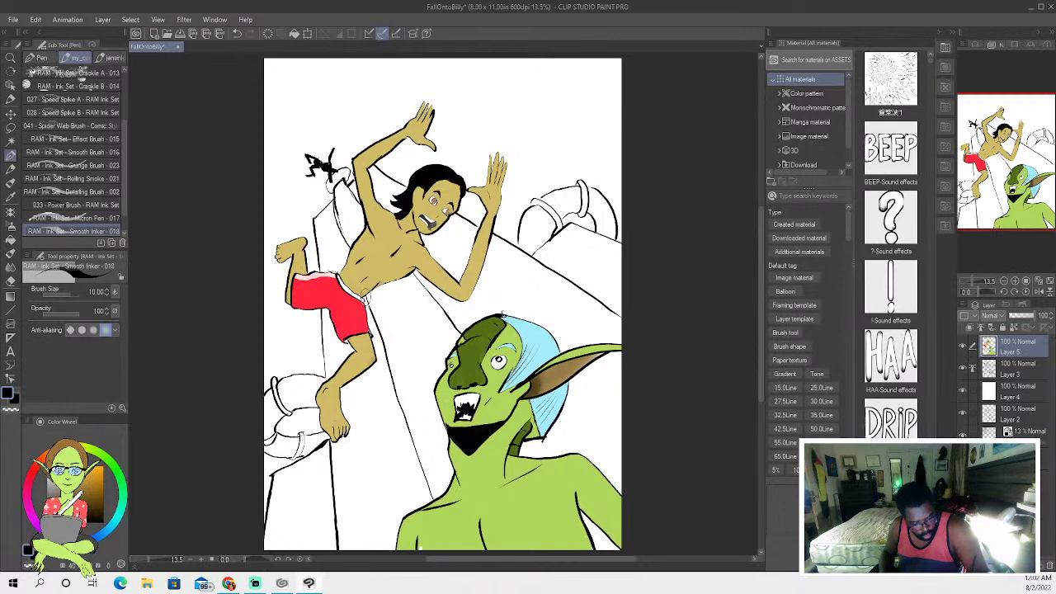
pyautogui.click(11, 141)
pyautogui.click(375, 342)
pyautogui.keyDown('shift'); pyautogui.click(403, 326); pyautogui.keyUp('shift')
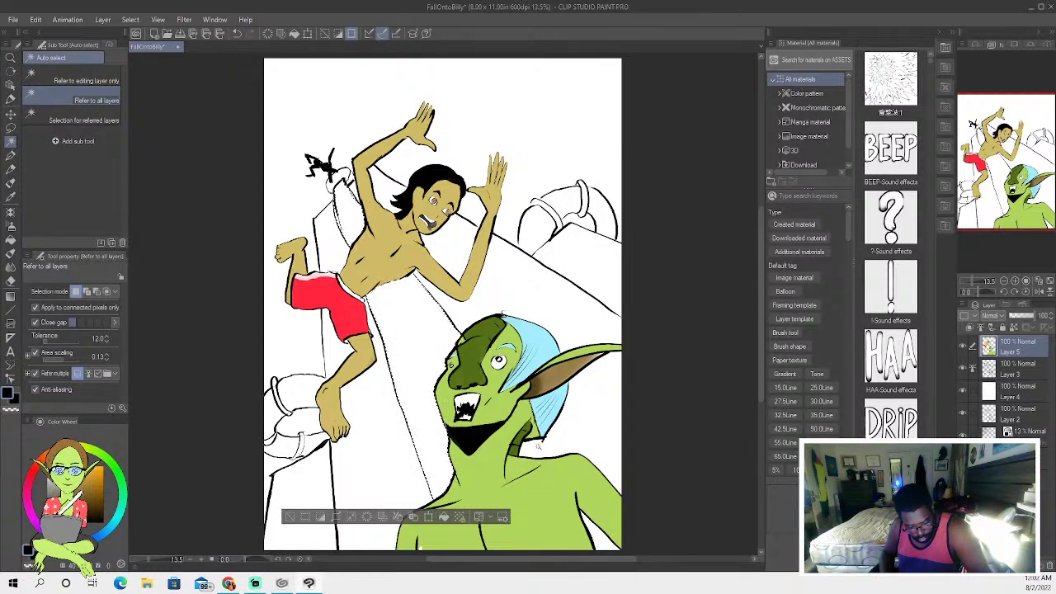
pyautogui.hotkey('ctrl', 'd')
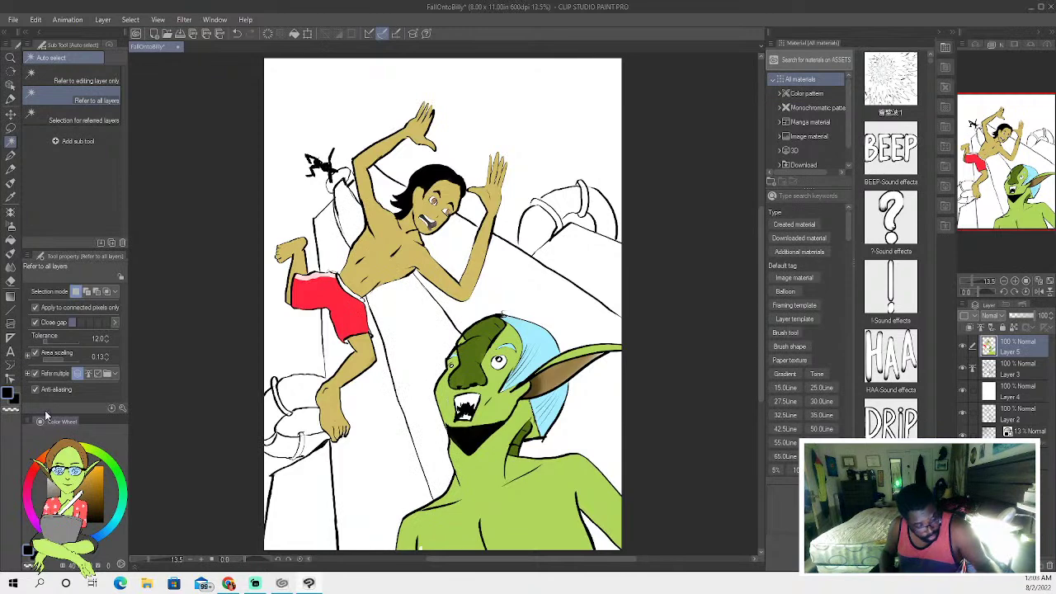
# Ink black lines behind the pointed-eared figure's neck and beside the arm with the Smooth Inker pen at size 10 to close the outlines.
pyautogui.click(11, 154)
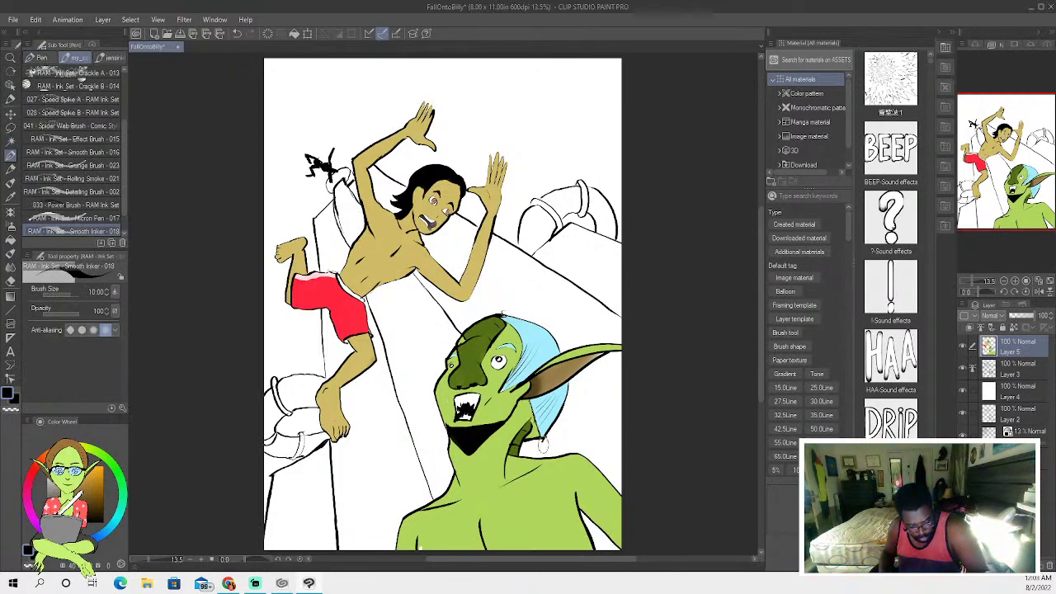
pyautogui.moveTo(539, 434); pyautogui.dragTo(547, 459)
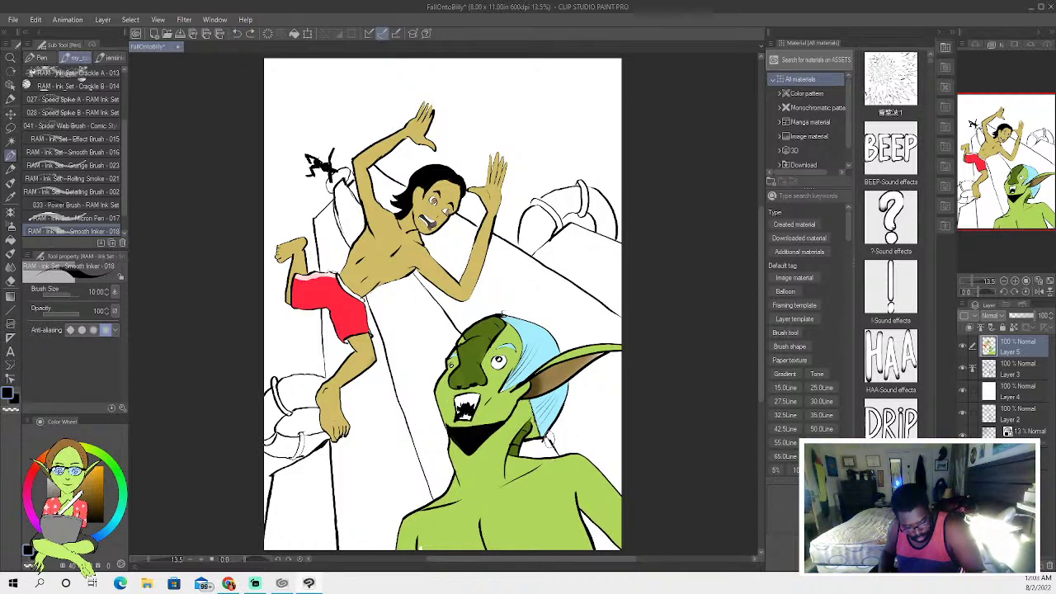
pyautogui.moveTo(587, 512); pyautogui.dragTo(615, 552)
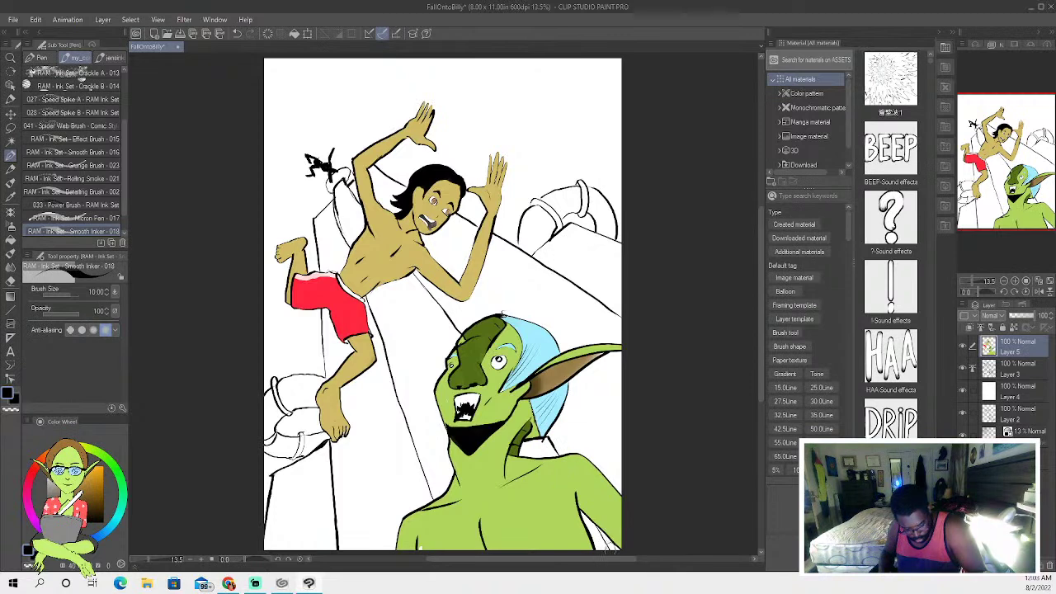
# Select the central strip behind both figures, paint it dark blue with the Oil paint brush at size 12.5, and clear the selection.
pyautogui.click(11, 141)
pyautogui.click(402, 345)
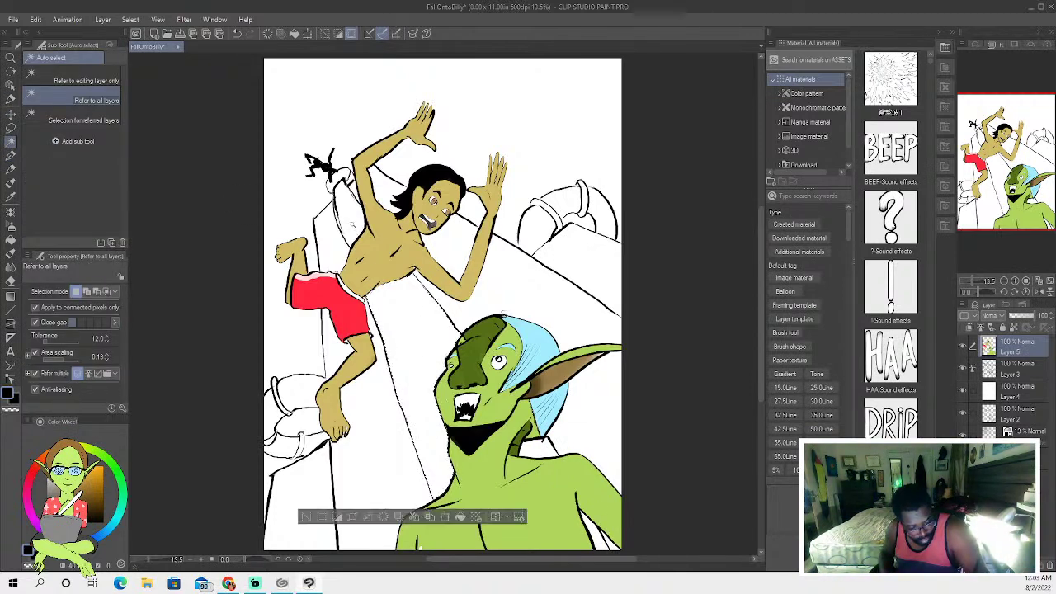
pyautogui.keyDown('shift'); pyautogui.click(532, 445); pyautogui.keyUp('shift')
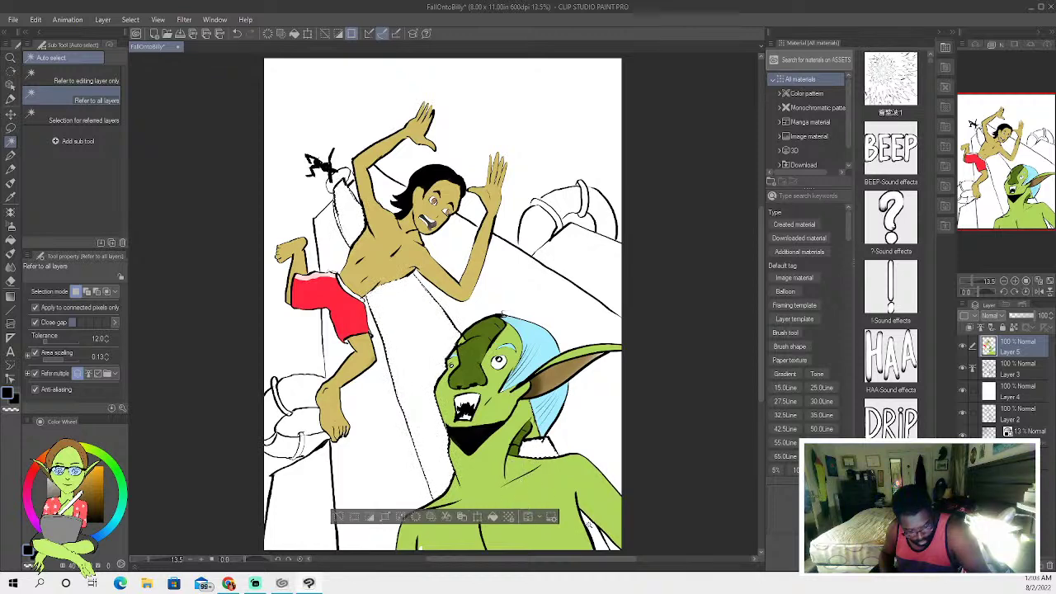
pyautogui.keyDown('shift'); pyautogui.click(596, 533); pyautogui.keyUp('shift')
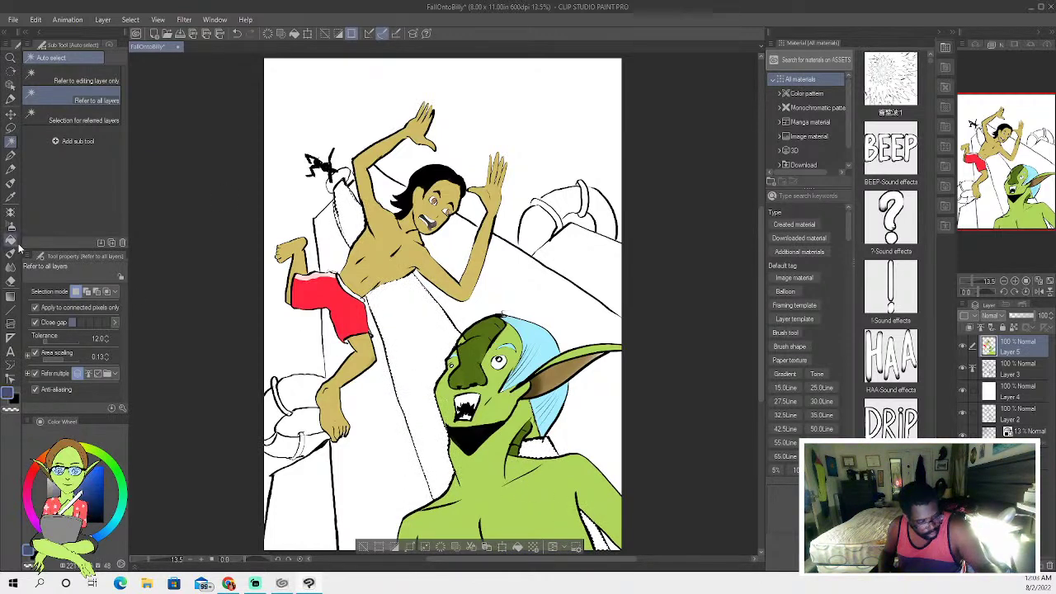
pyautogui.press('b')
pyautogui.moveTo(336, 172)
pyautogui.mouseDown()
pyautogui.moveTo(345, 233)
pyautogui.moveTo(368, 221)
pyautogui.moveTo(366, 281)
pyautogui.moveTo(425, 425)
pyautogui.moveTo(417, 411)
pyautogui.moveTo(436, 489)
pyautogui.moveTo(386, 347)
pyautogui.moveTo(447, 477)
pyautogui.moveTo(406, 346)
pyautogui.moveTo(408, 437)
pyautogui.moveTo(394, 403)
pyautogui.moveTo(417, 416)
pyautogui.moveTo(430, 394)
pyautogui.moveTo(383, 299)
pyautogui.moveTo(382, 270)
pyautogui.moveTo(418, 308)
pyautogui.moveTo(401, 264)
pyautogui.moveTo(429, 293)
pyautogui.mouseUp()
pyautogui.moveTo(526, 444); pyautogui.dragTo(594, 532)
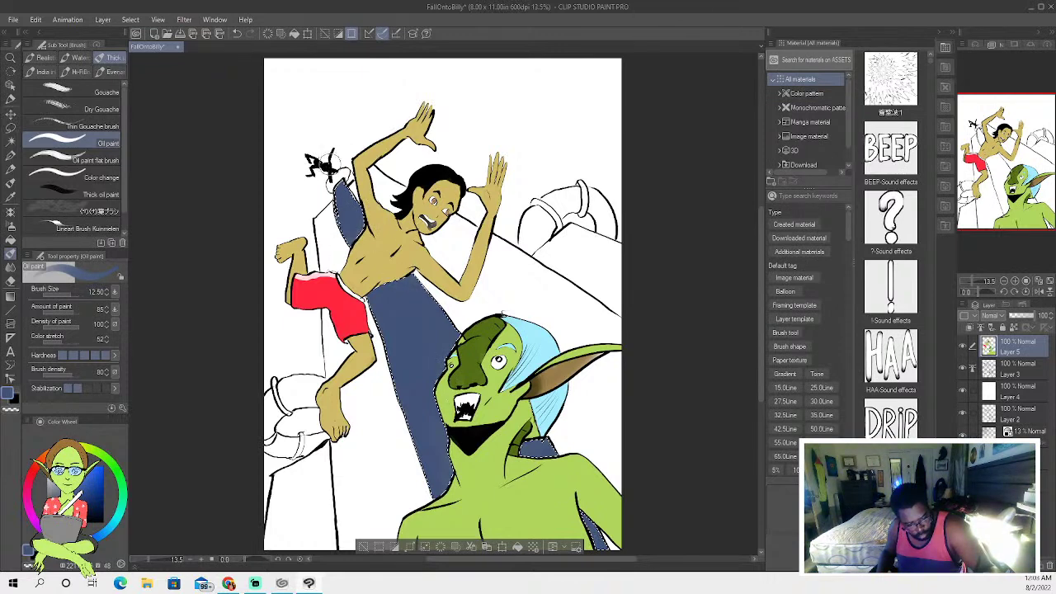
pyautogui.hotkey('ctrl', 'd')
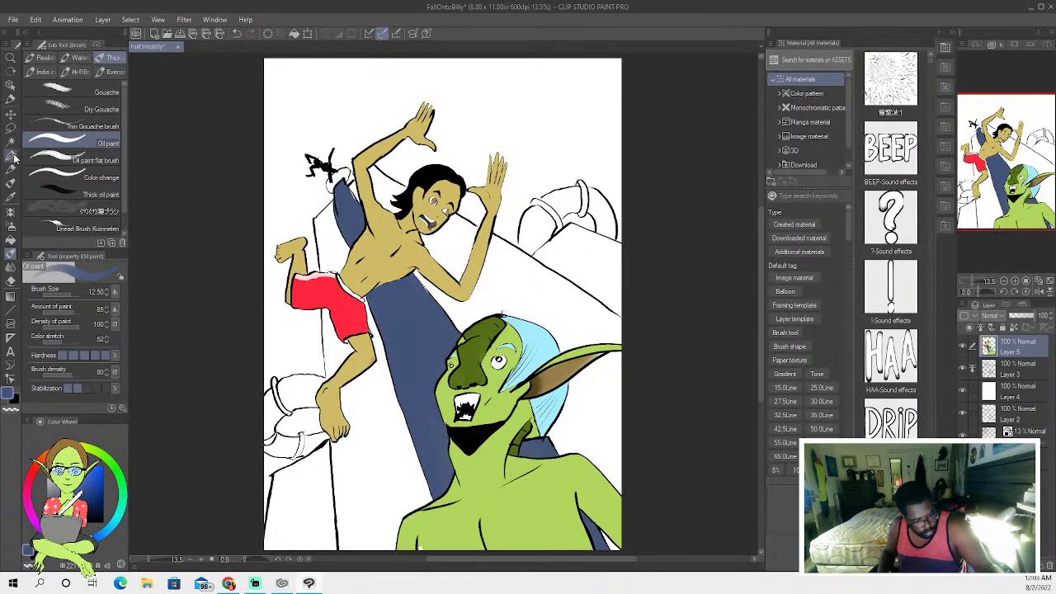
pyautogui.click(12, 156)
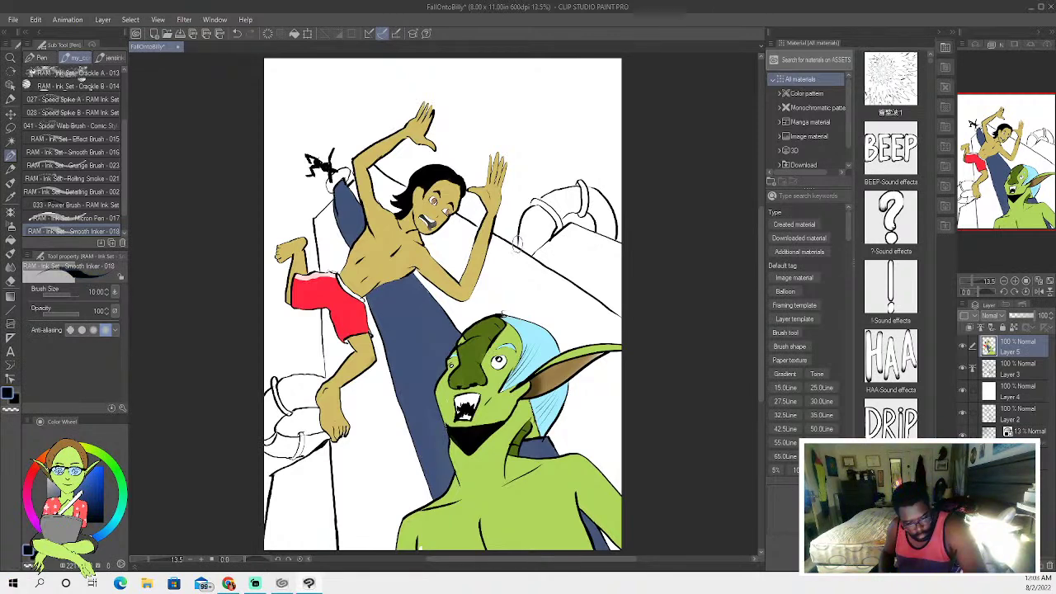
pyautogui.click(11, 141)
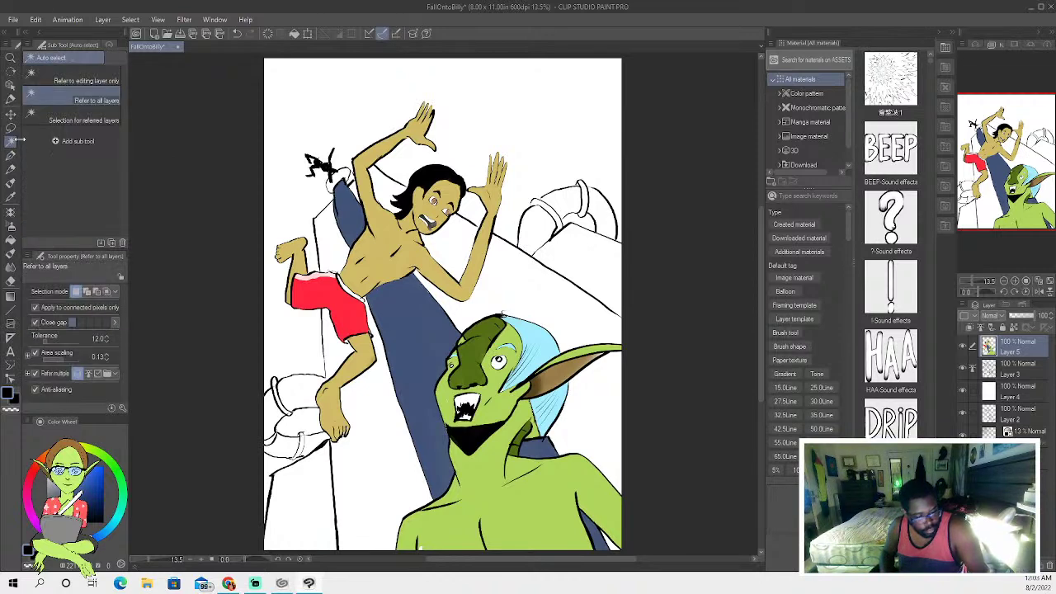
pyautogui.click(330, 218)
pyautogui.keyDown('shift'); pyautogui.click(387, 224); pyautogui.keyUp('shift')
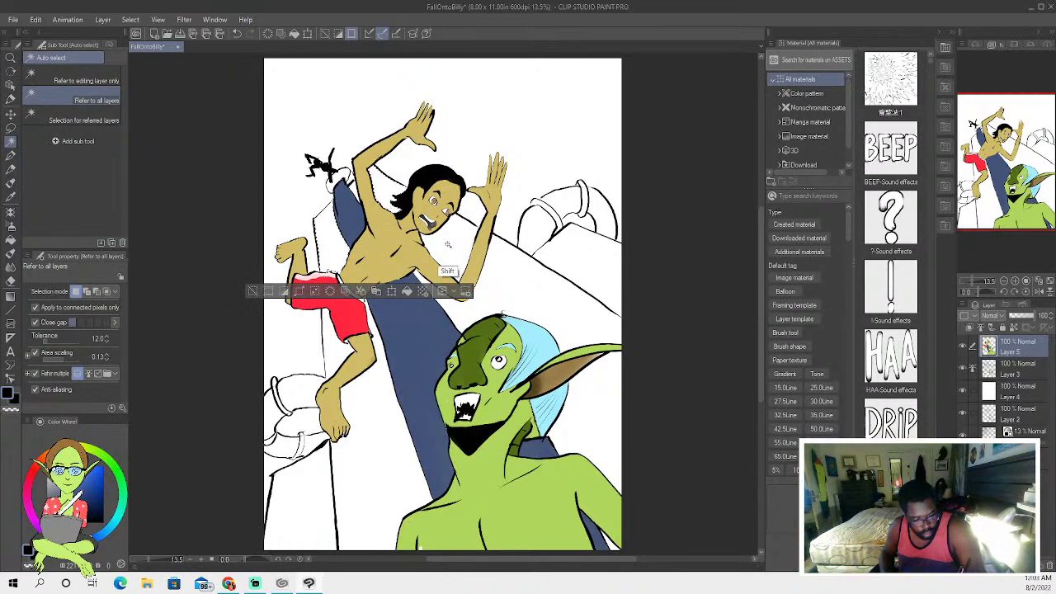
pyautogui.hotkey('ctrl', 'd')
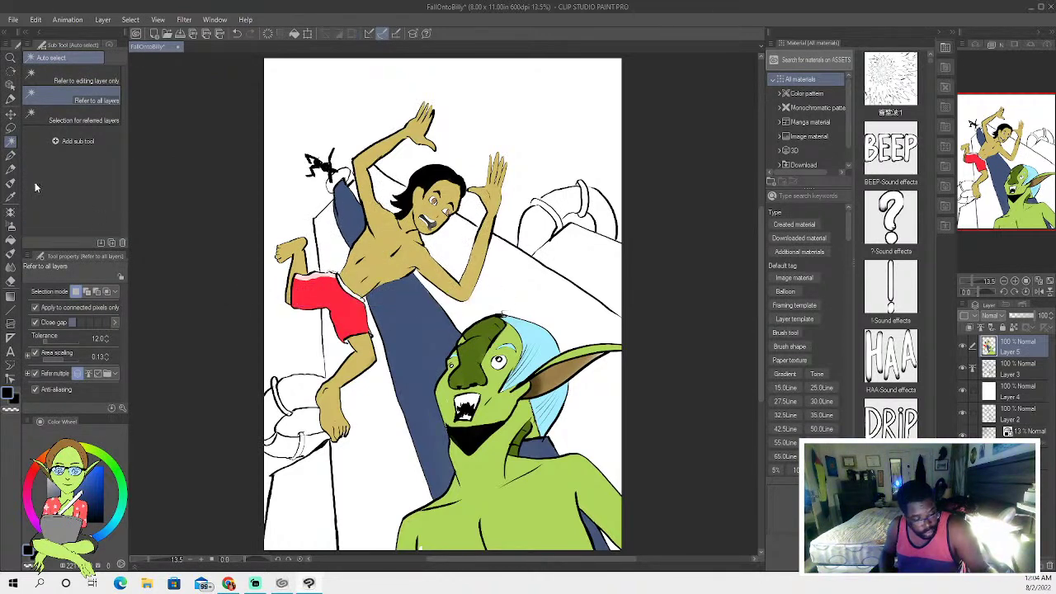
pyautogui.click(11, 170)
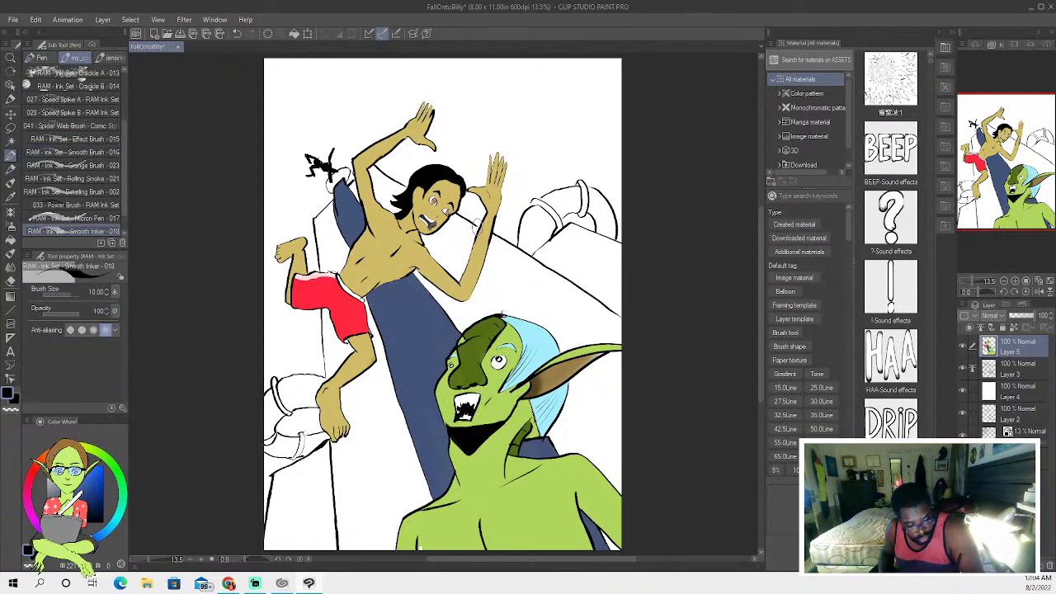
pyautogui.click(12, 142)
pyautogui.click(379, 184)
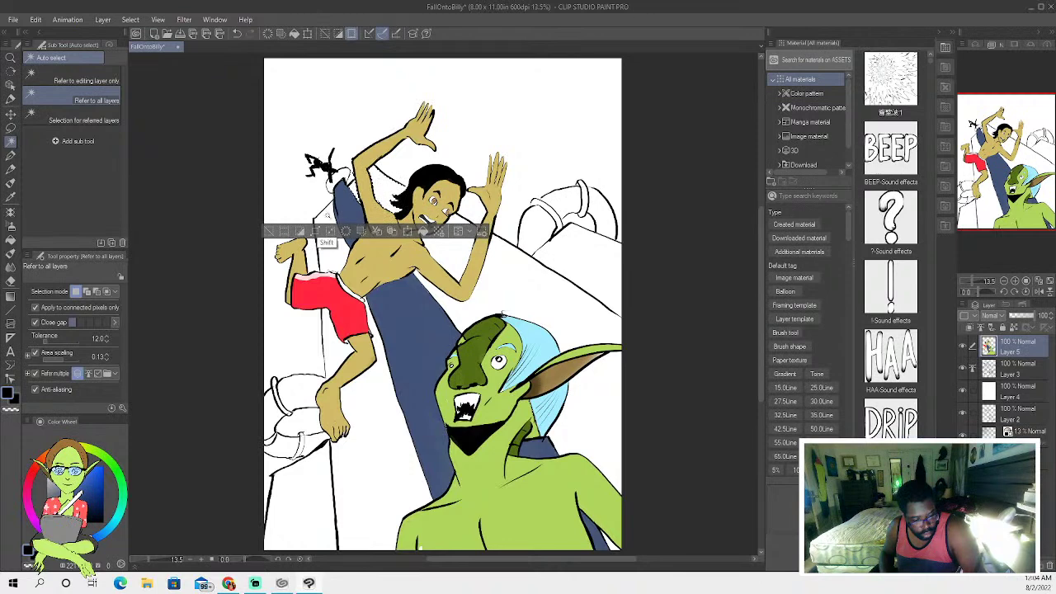
pyautogui.moveTo(276, 231); pyautogui.dragTo(266, 230)
pyautogui.hotkey('ctrl', 'd')
pyautogui.press('p')
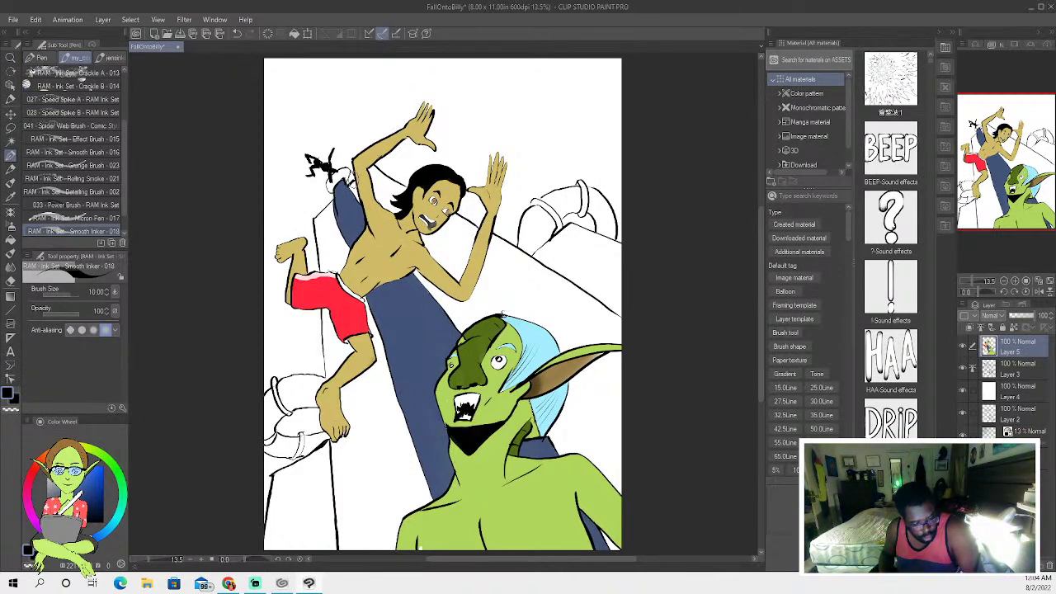
pyautogui.press('w')
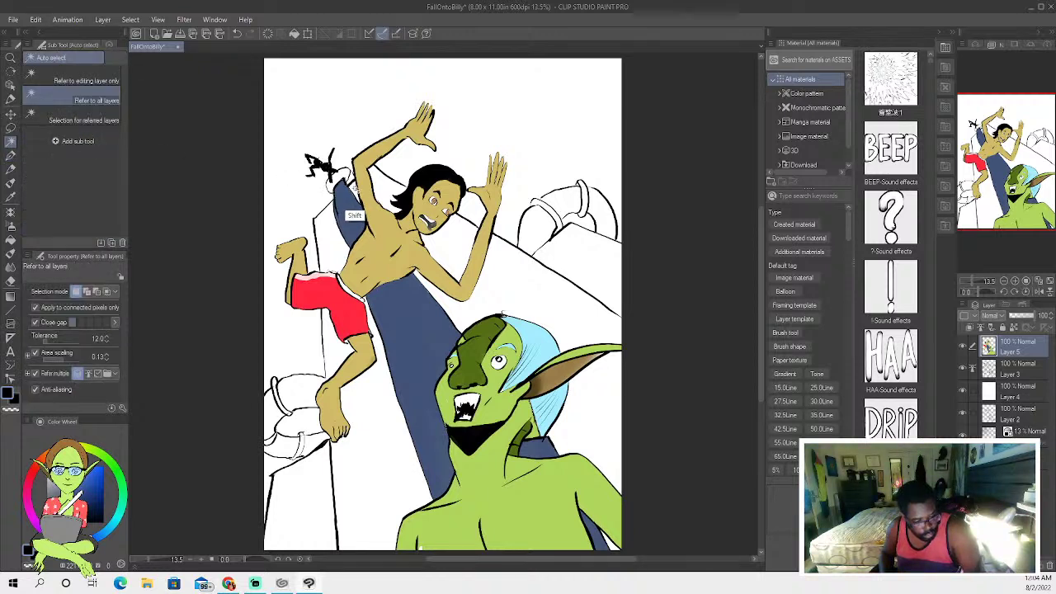
pyautogui.keyDown('shift'); pyautogui.click(330, 243); pyautogui.keyUp('shift')
pyautogui.keyDown('shift'); pyautogui.click(340, 282); pyautogui.keyUp('shift')
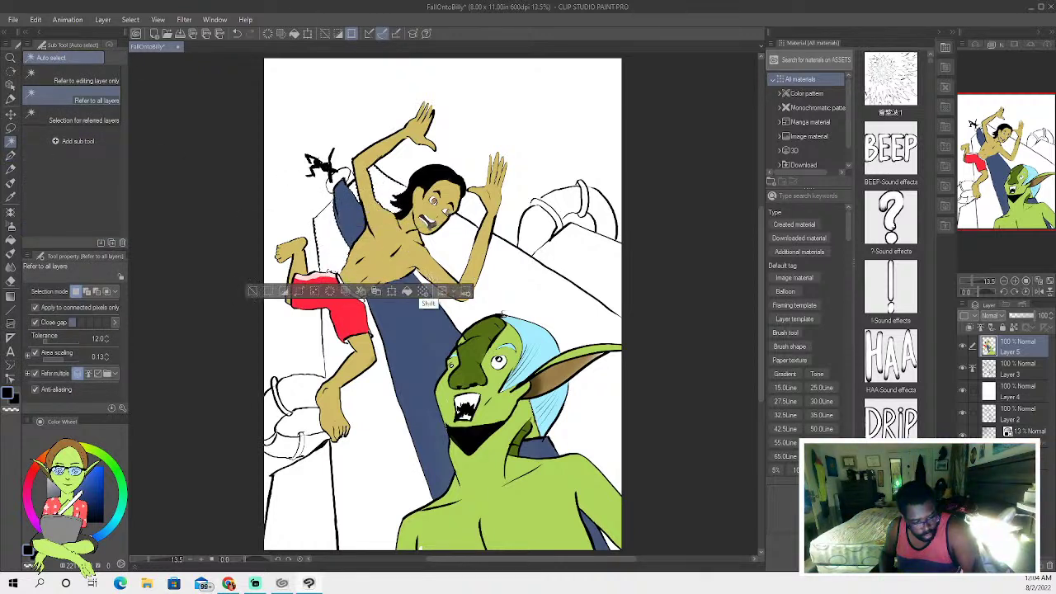
pyautogui.keyDown('shift'); pyautogui.click(454, 248); pyautogui.keyUp('shift')
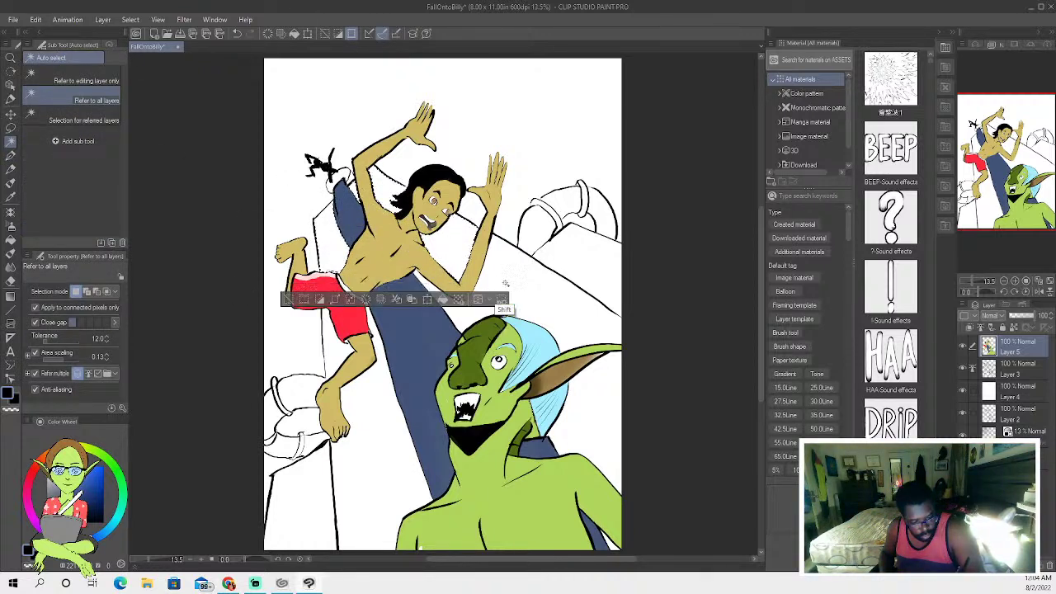
pyautogui.keyDown('shift'); pyautogui.click(604, 423); pyautogui.keyUp('shift')
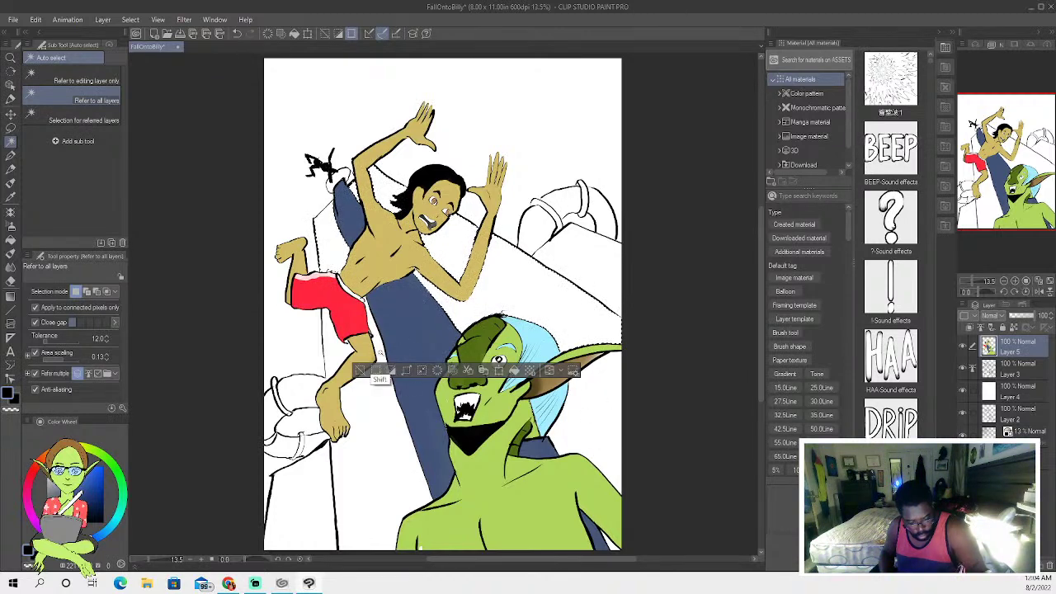
pyautogui.keyDown('shift'); pyautogui.click(370, 483); pyautogui.keyUp('shift')
pyautogui.keyDown('shift'); pyautogui.click(369, 426); pyautogui.keyUp('shift')
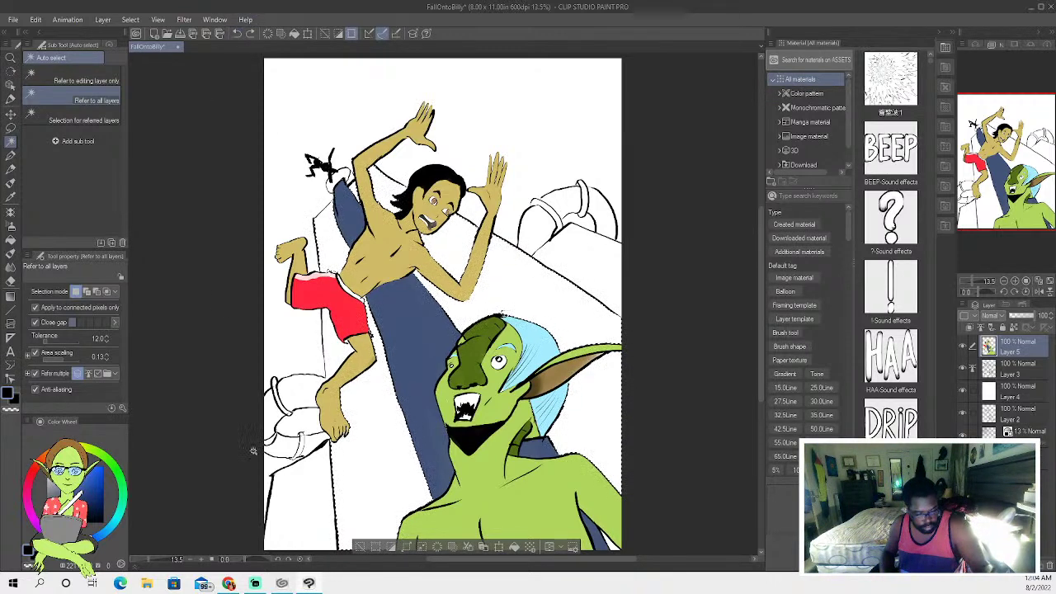
pyautogui.click(358, 545)
pyautogui.press('p')
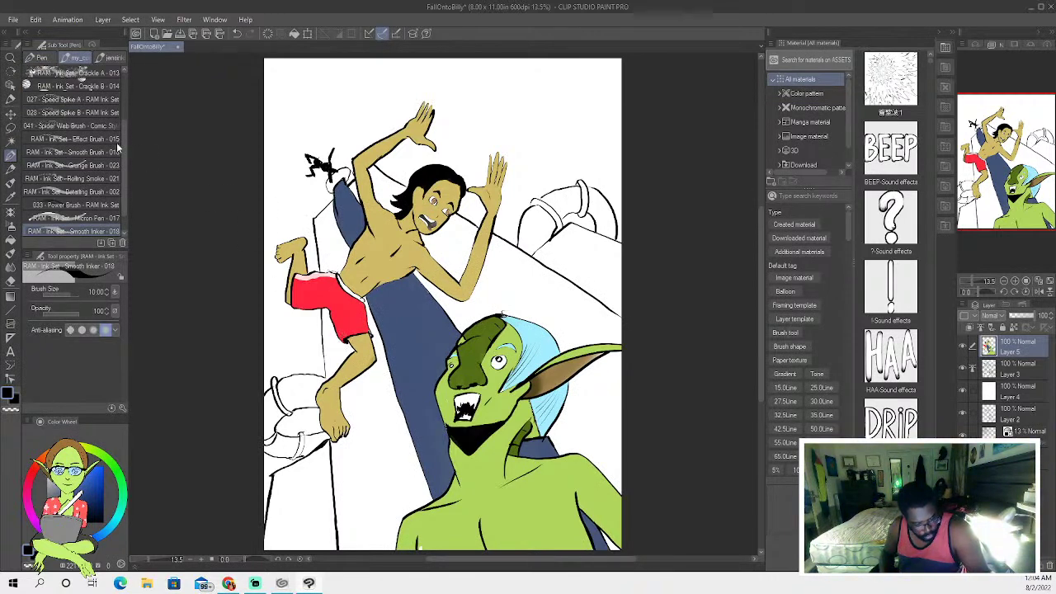
# Select the white background surfaces on both sides of the dark blue strip and fill them grey using Refer only to editing layer.
pyautogui.click(11, 142)
pyautogui.click(334, 345)
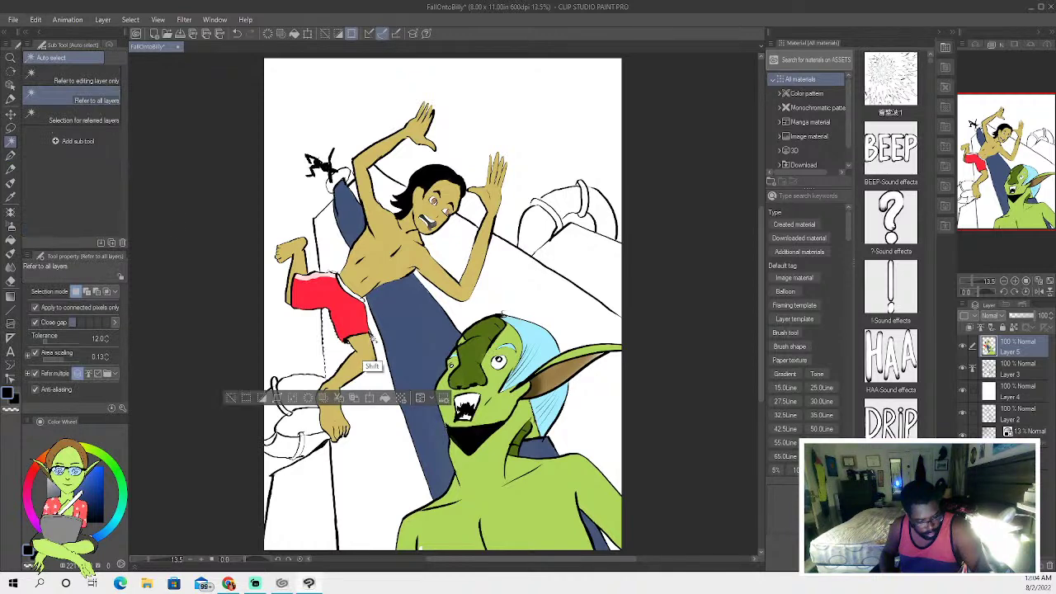
pyautogui.keyDown('shift'); pyautogui.click(330, 253); pyautogui.keyUp('shift')
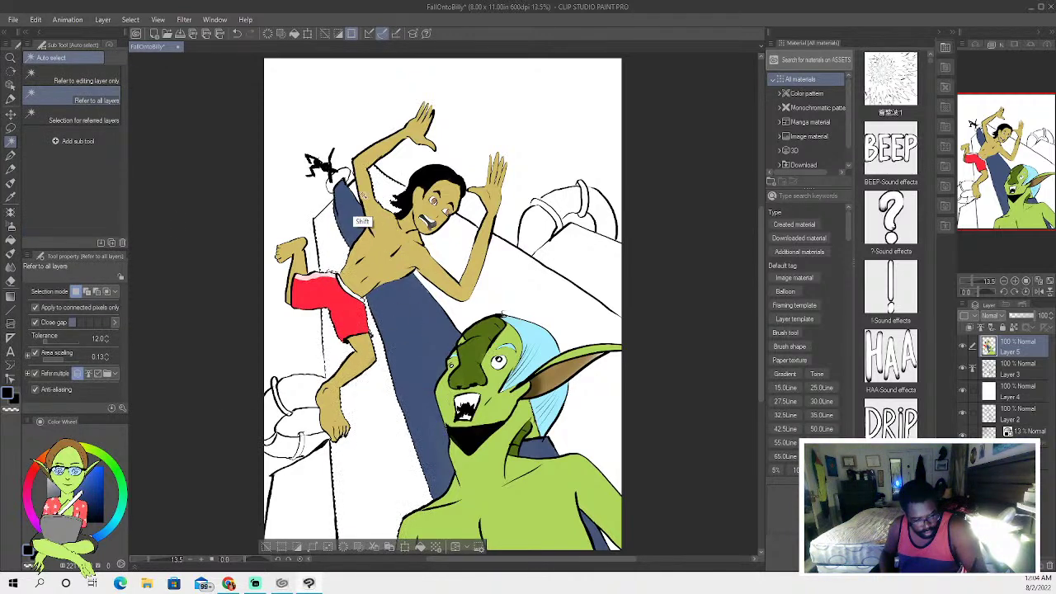
pyautogui.keyDown('shift'); pyautogui.click(466, 298); pyautogui.keyUp('shift')
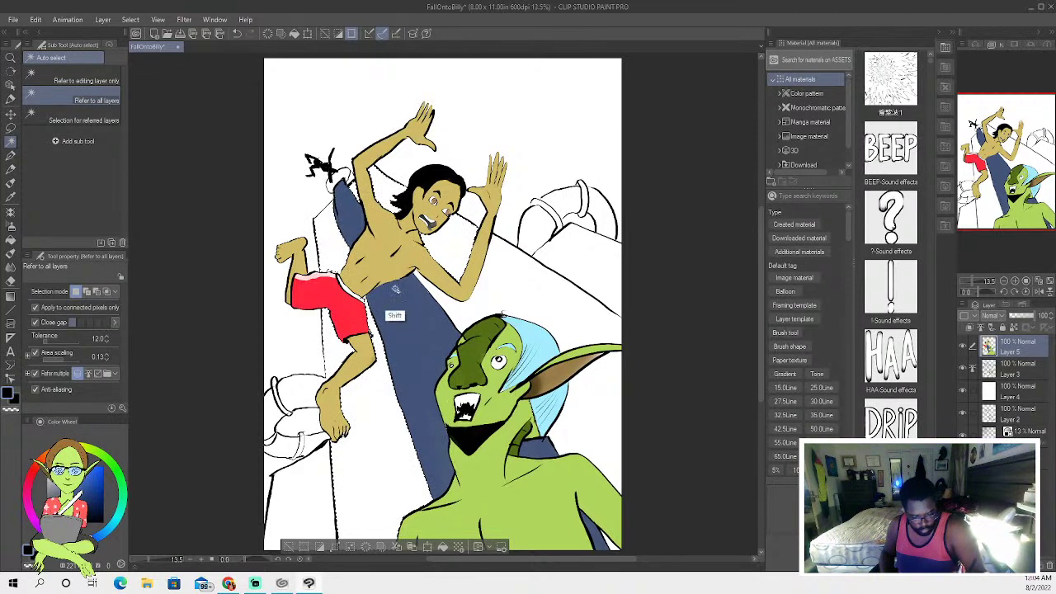
pyautogui.keyDown('shift'); pyautogui.click(453, 357); pyautogui.keyUp('shift')
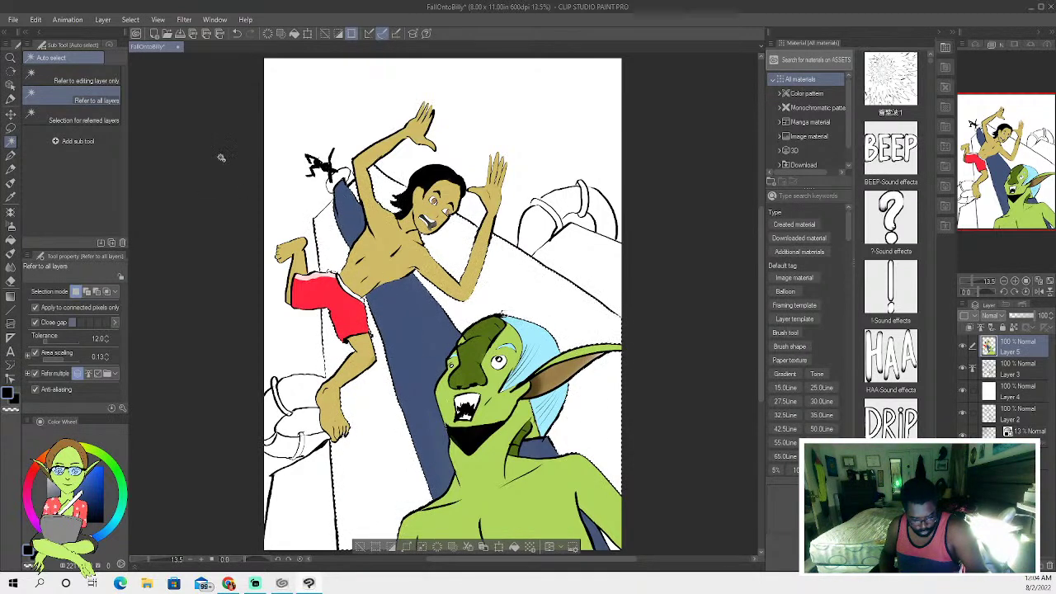
pyautogui.keyDown('shift'); pyautogui.click(298, 544); pyautogui.keyUp('shift')
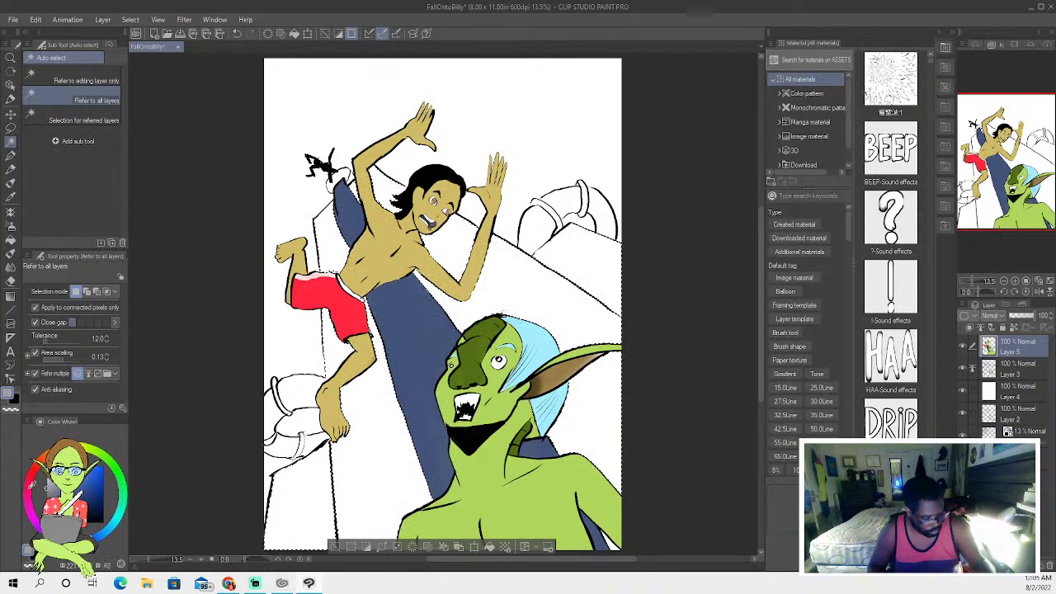
pyautogui.click(11, 242)
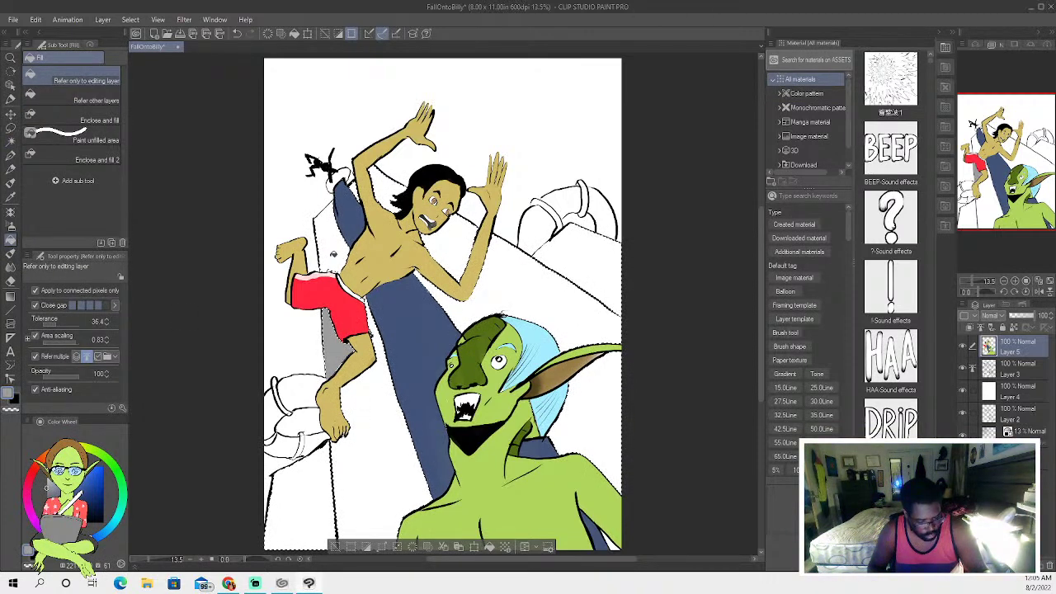
pyautogui.click(379, 462)
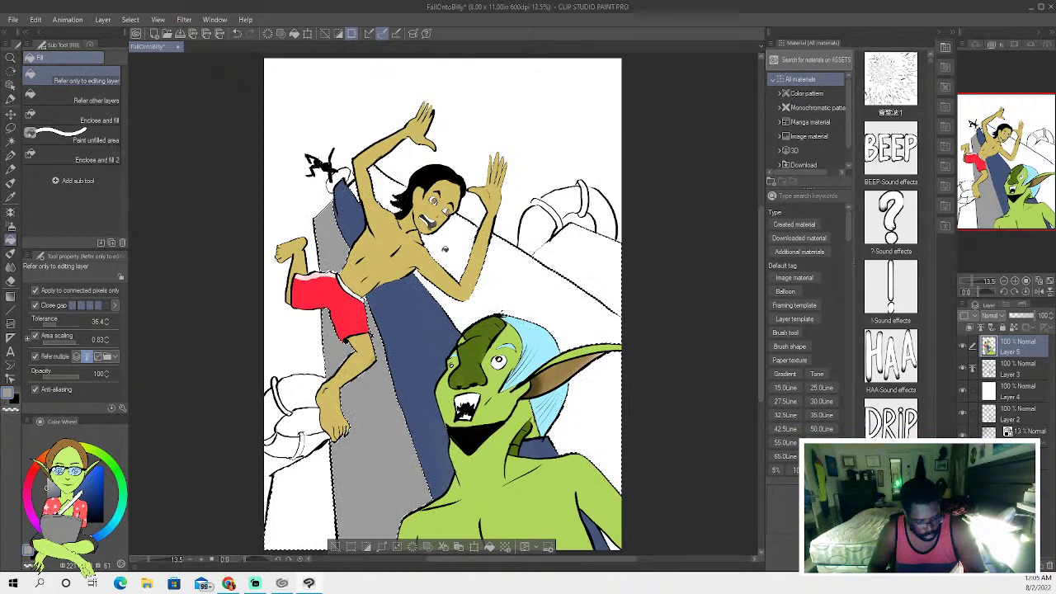
pyautogui.click(528, 281)
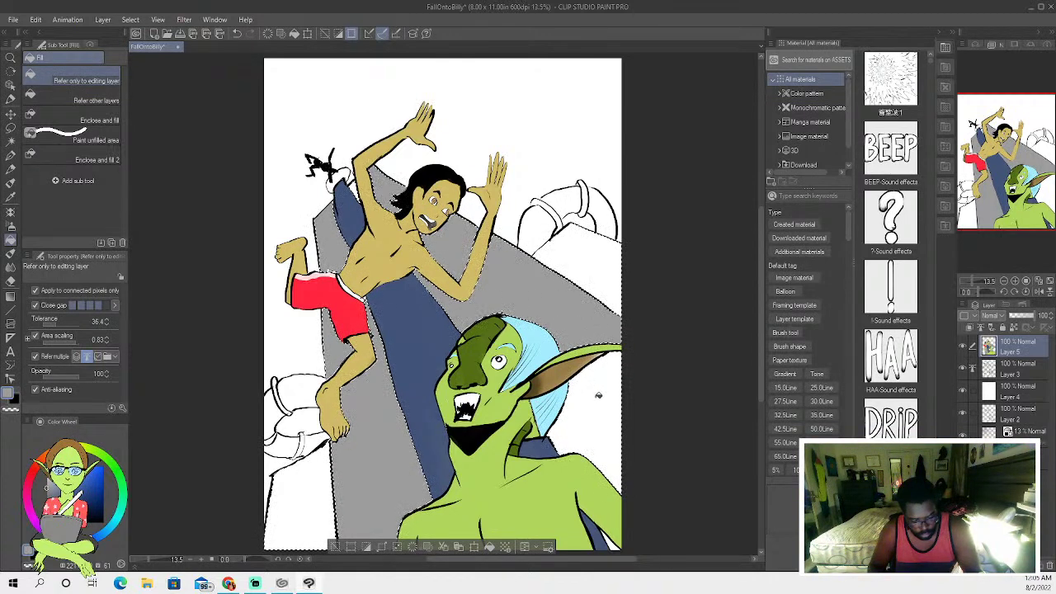
pyautogui.click(311, 496)
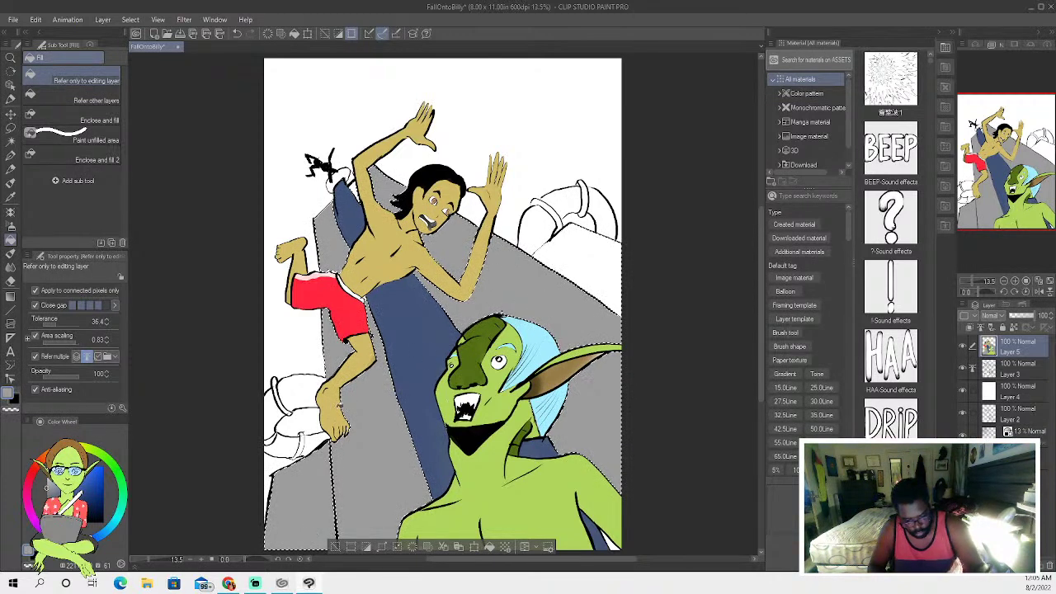
# Fill the remaining white surface beneath the upper lifebuoy grey and clear the selection.
pyautogui.click(584, 291)
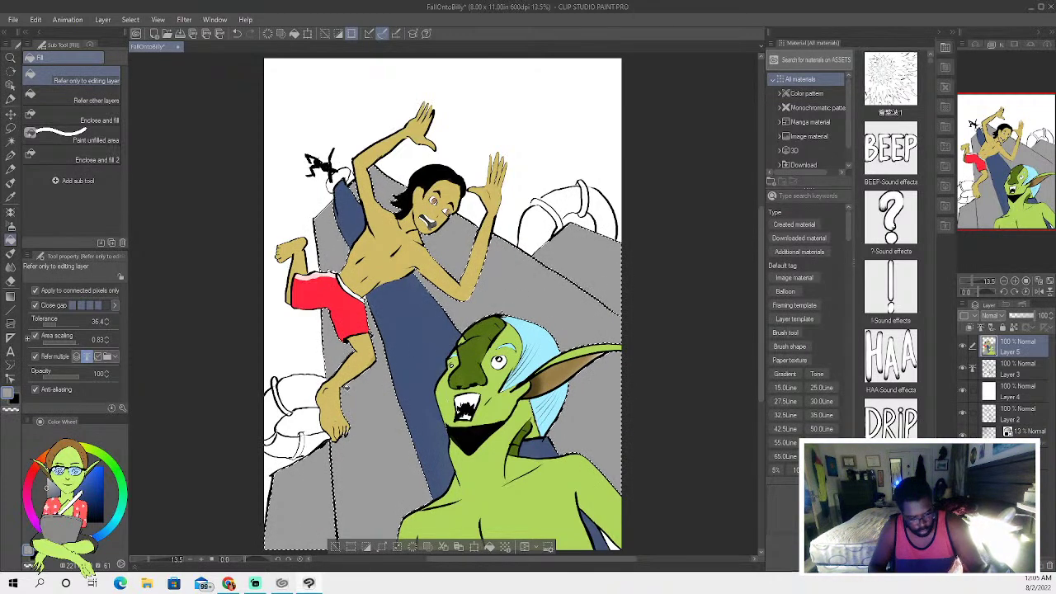
pyautogui.click(334, 547)
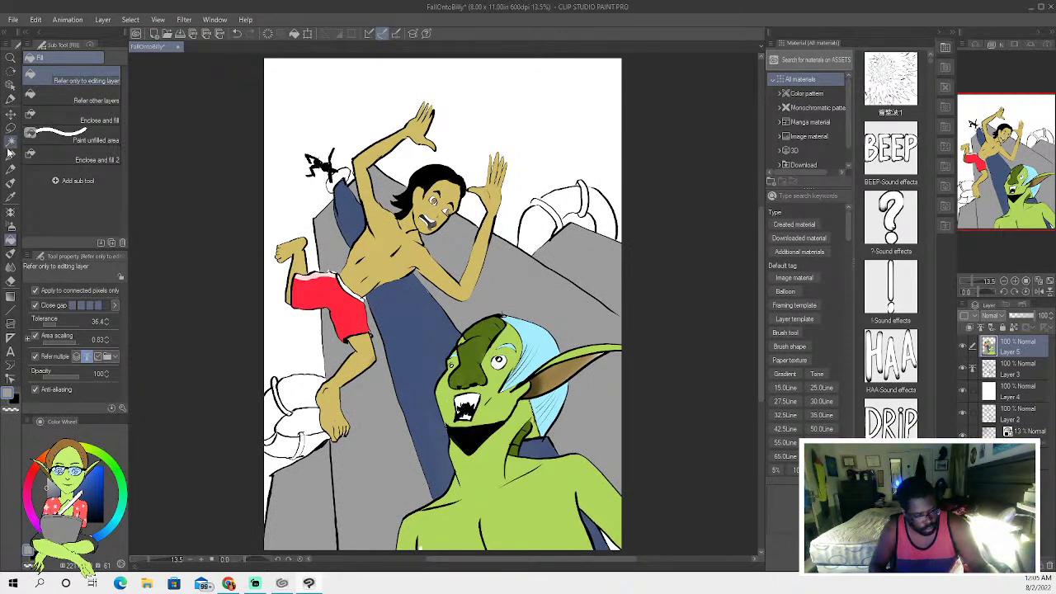
pyautogui.press('w')
pyautogui.click(288, 417)
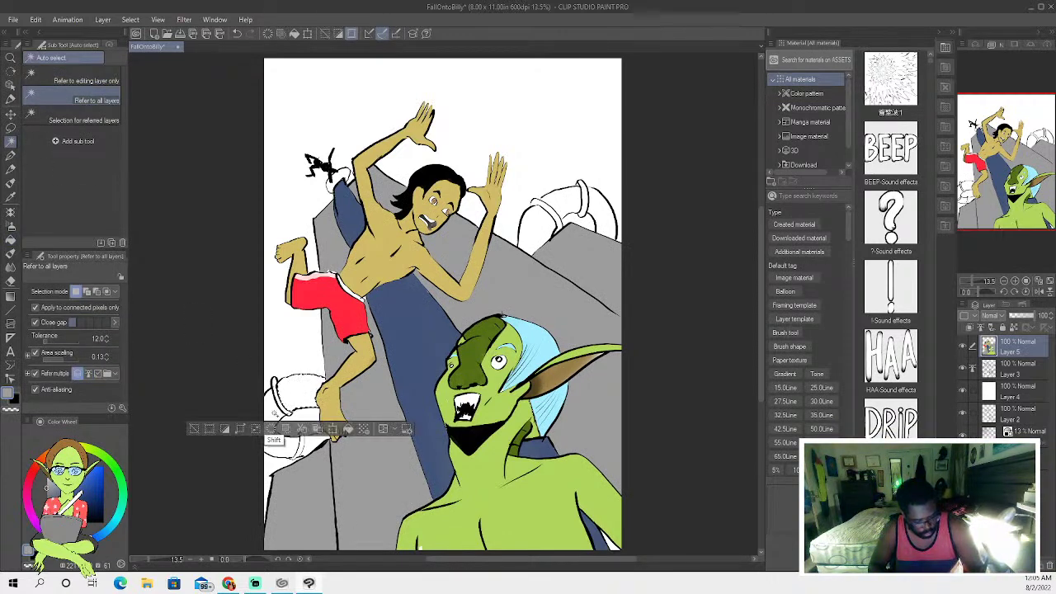
pyautogui.keyDown('shift'); pyautogui.click(275, 413); pyautogui.keyUp('shift')
pyautogui.keyDown('shift'); pyautogui.click(287, 478); pyautogui.keyUp('shift')
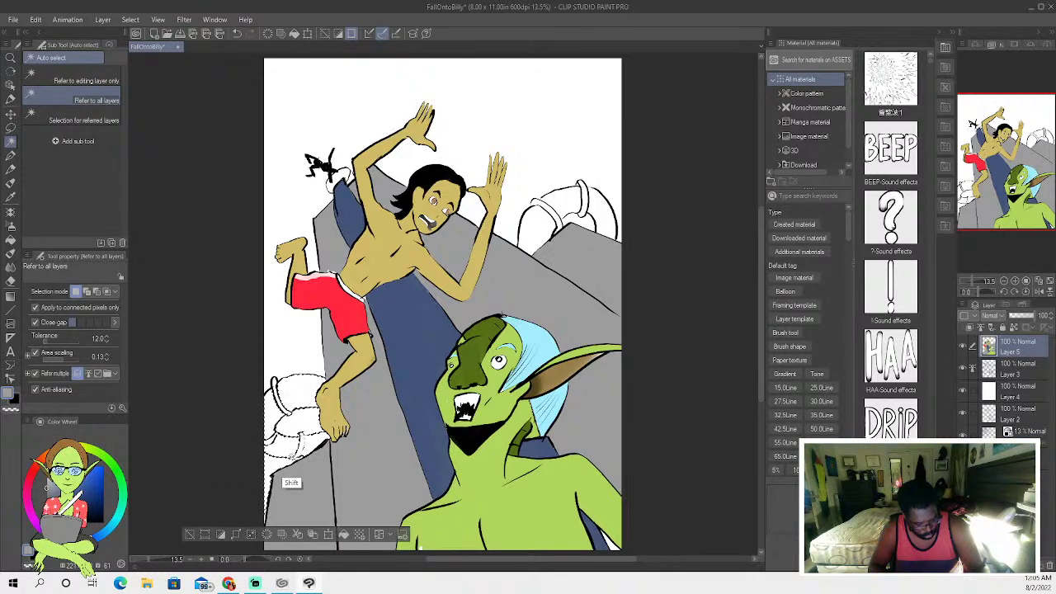
pyautogui.hotkey('ctrl', 'd')
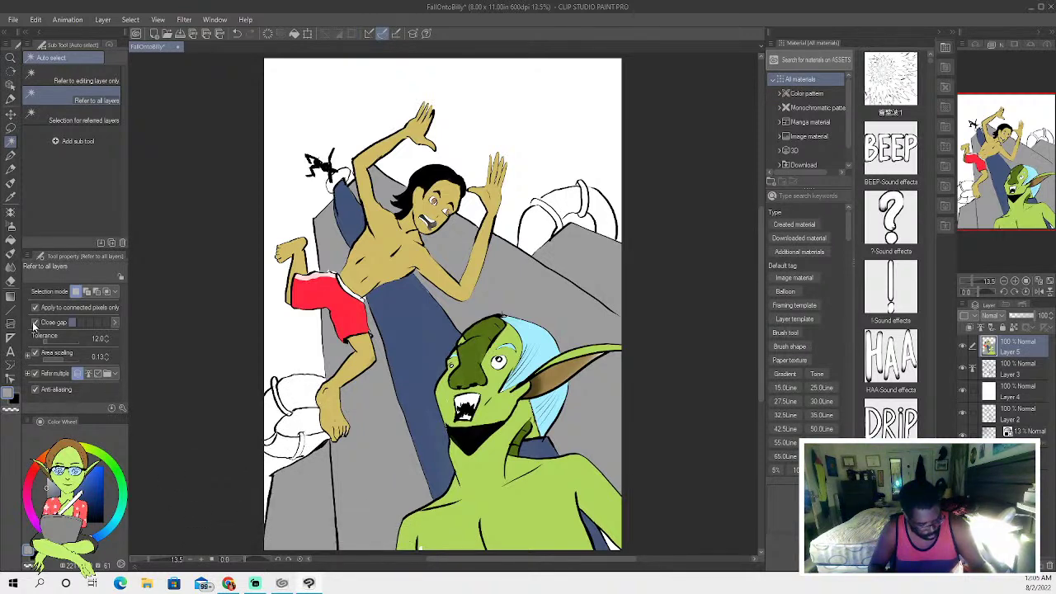
# Touch up the lower lifebuoy and foot outlines in black with the Smooth Inker at size 10, retouching the foot in its sampled skin colour.
pyautogui.click(11, 155)
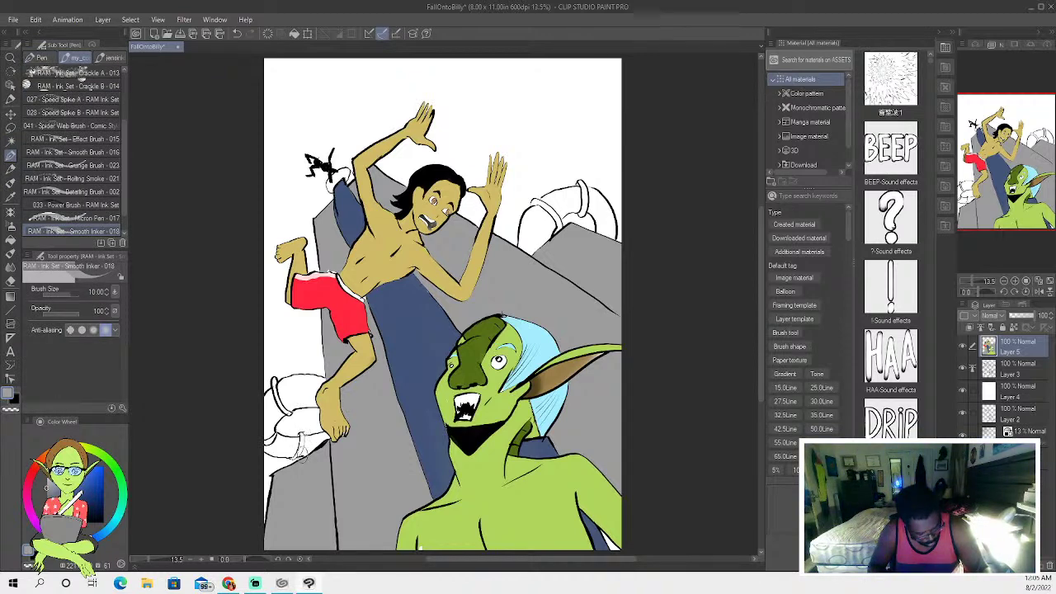
pyautogui.click(11, 545)
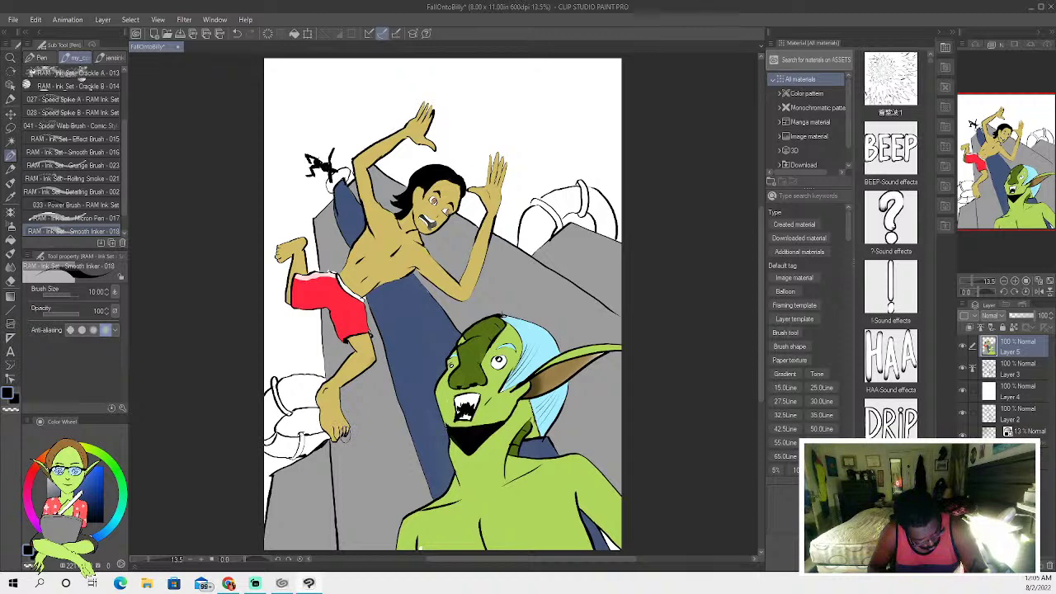
pyautogui.click(10, 195)
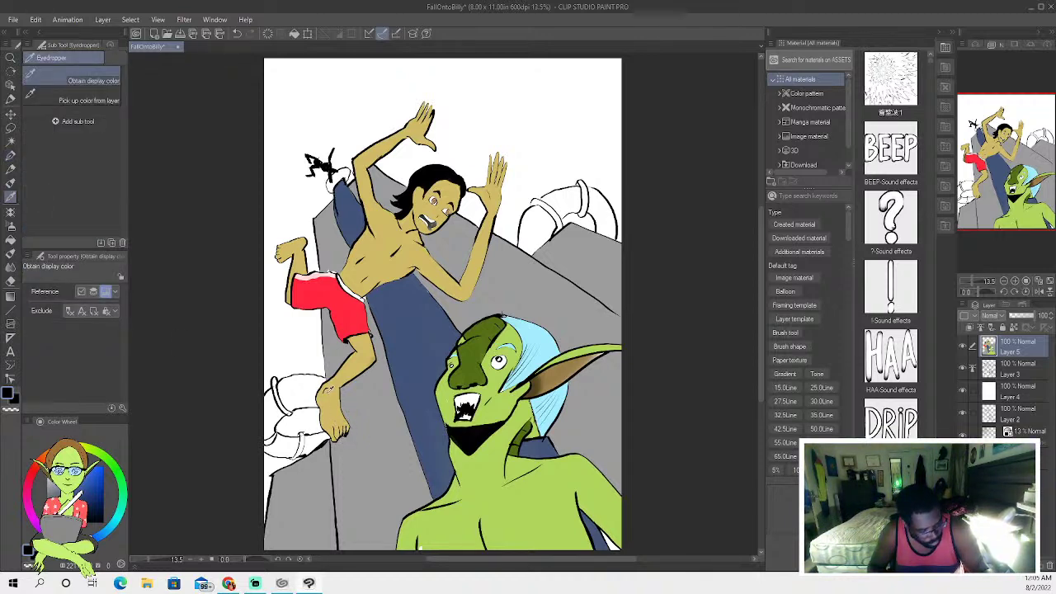
pyautogui.click(9, 157)
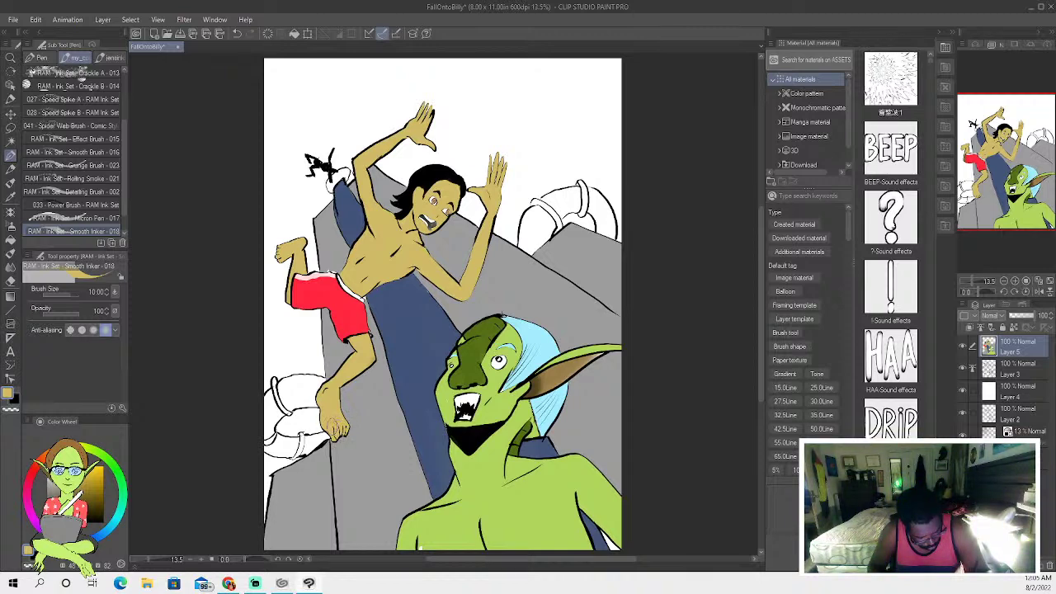
pyautogui.click(10, 142)
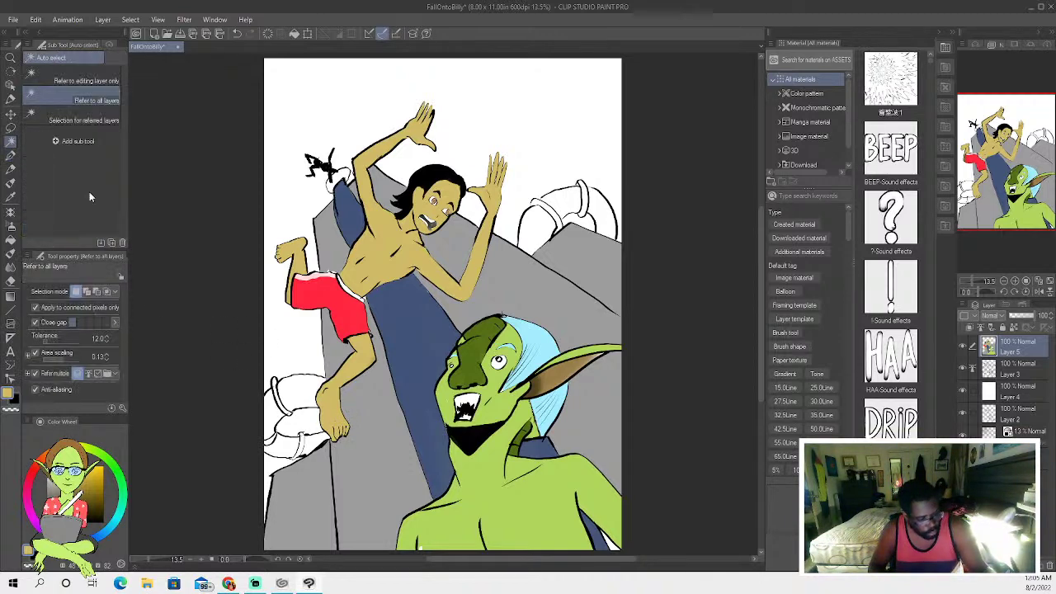
pyautogui.click(283, 393)
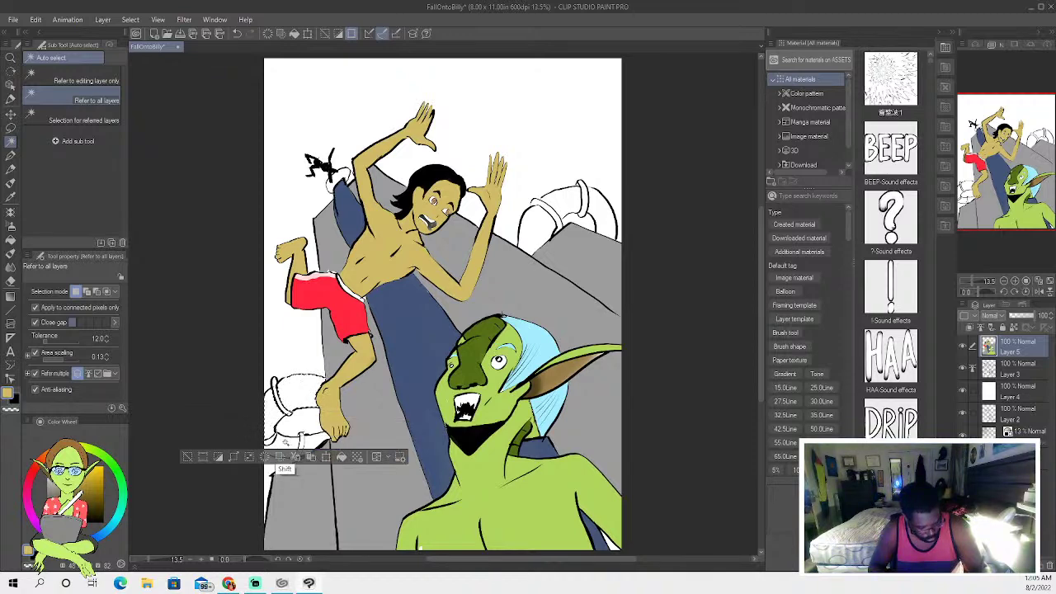
pyautogui.hotkey('ctrl', 'd')
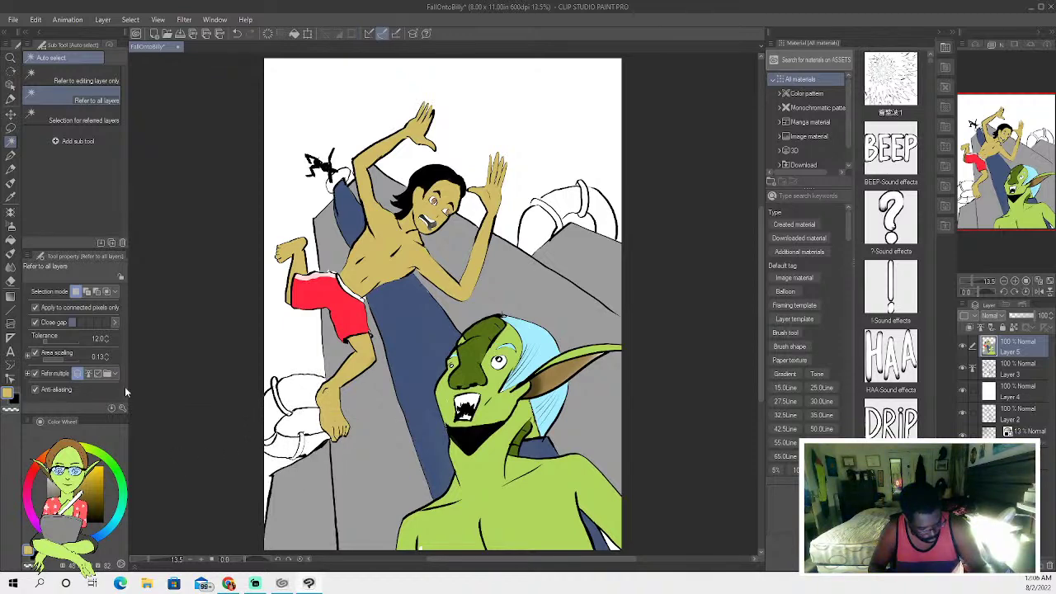
# Ink the lower lifebuoy's outer edge closed in black with the Smooth Inker and try selecting the sections of both lifebuoys.
pyautogui.click(10, 155)
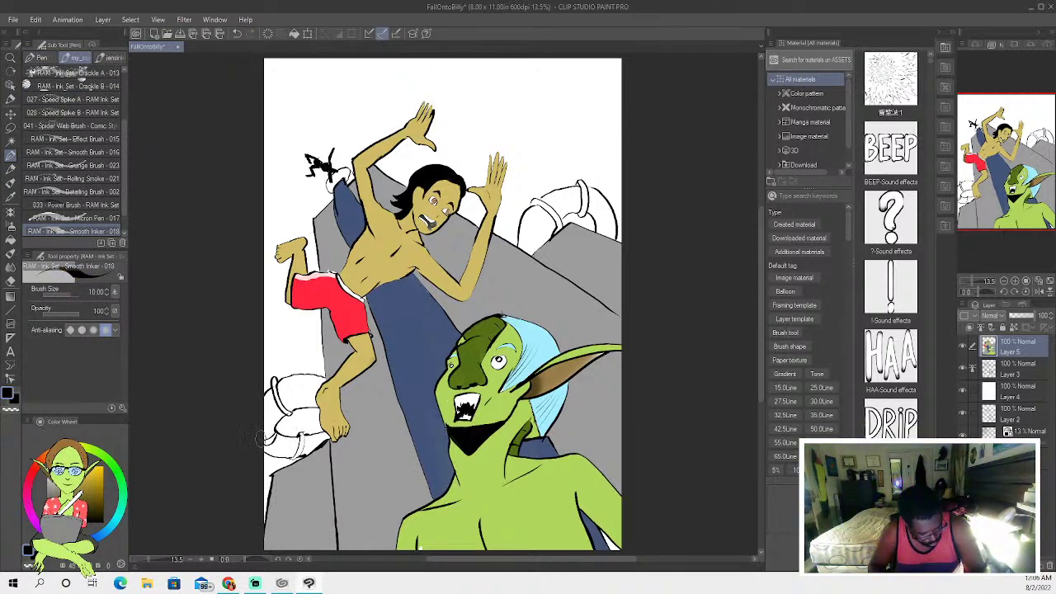
pyautogui.press('w')
pyautogui.click(289, 449)
pyautogui.keyDown('shift'); pyautogui.click(303, 450); pyautogui.keyUp('shift')
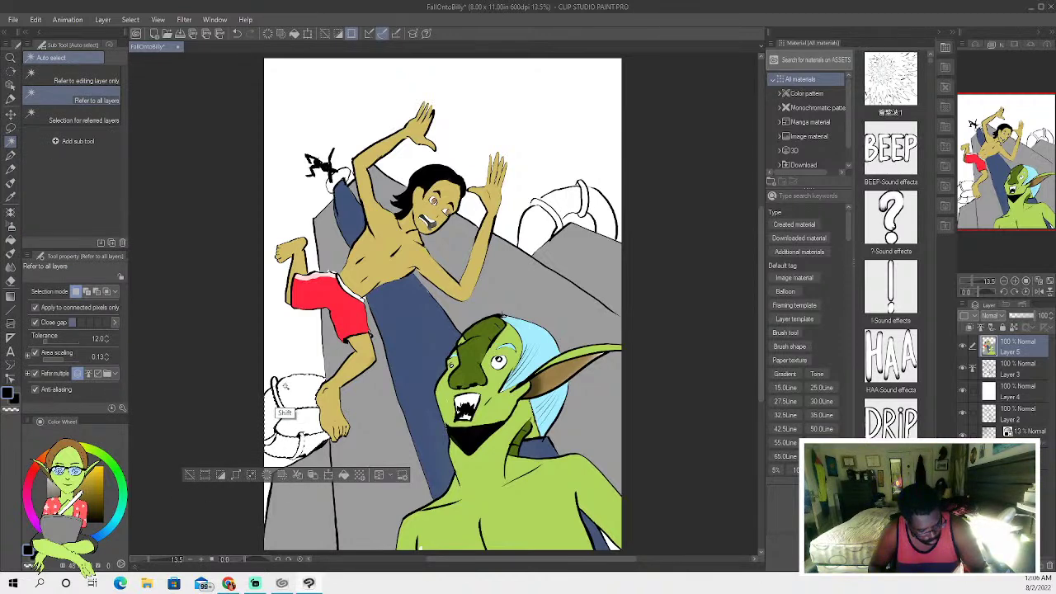
pyautogui.keyDown('shift'); pyautogui.click(536, 249); pyautogui.keyUp('shift')
pyautogui.keyDown('shift'); pyautogui.click(551, 237); pyautogui.keyUp('shift')
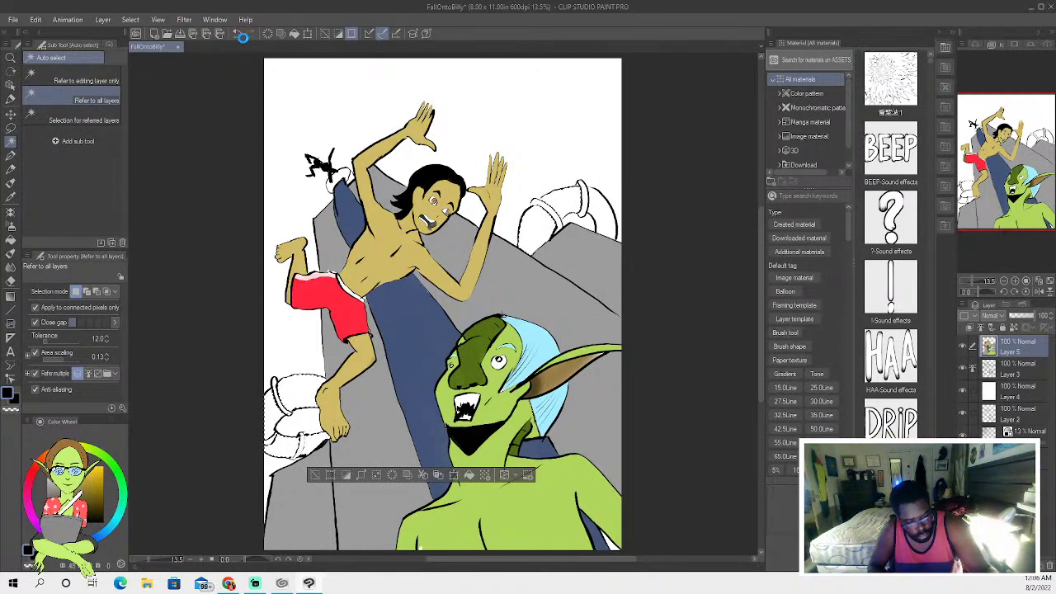
pyautogui.click(319, 476)
# Test the upper lifebuoy's outline with an auto selection and close its gap in black with the Smooth Inker at size 10.
pyautogui.click(9, 156)
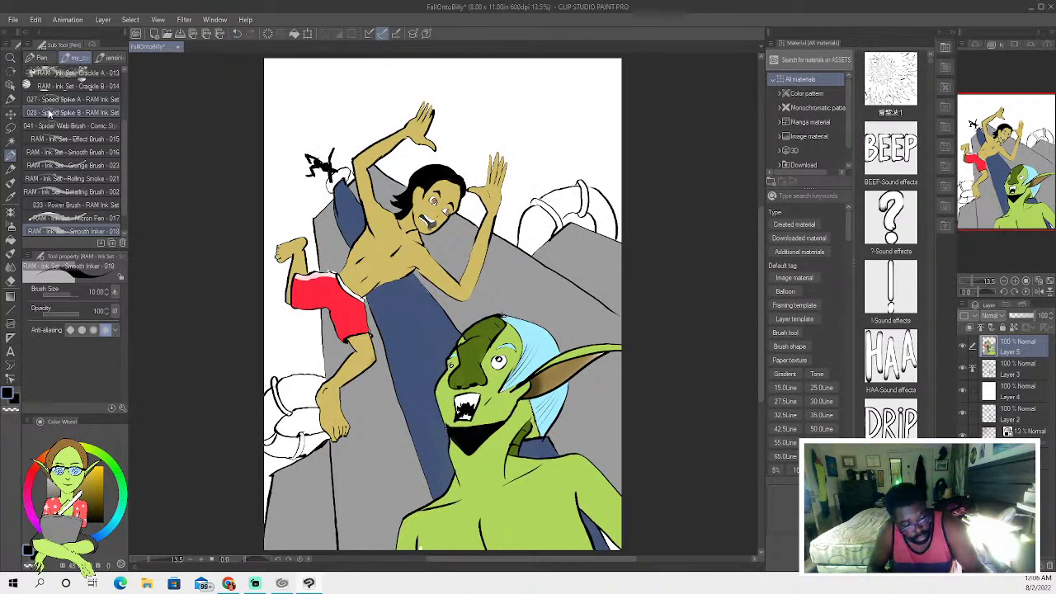
pyautogui.click(12, 141)
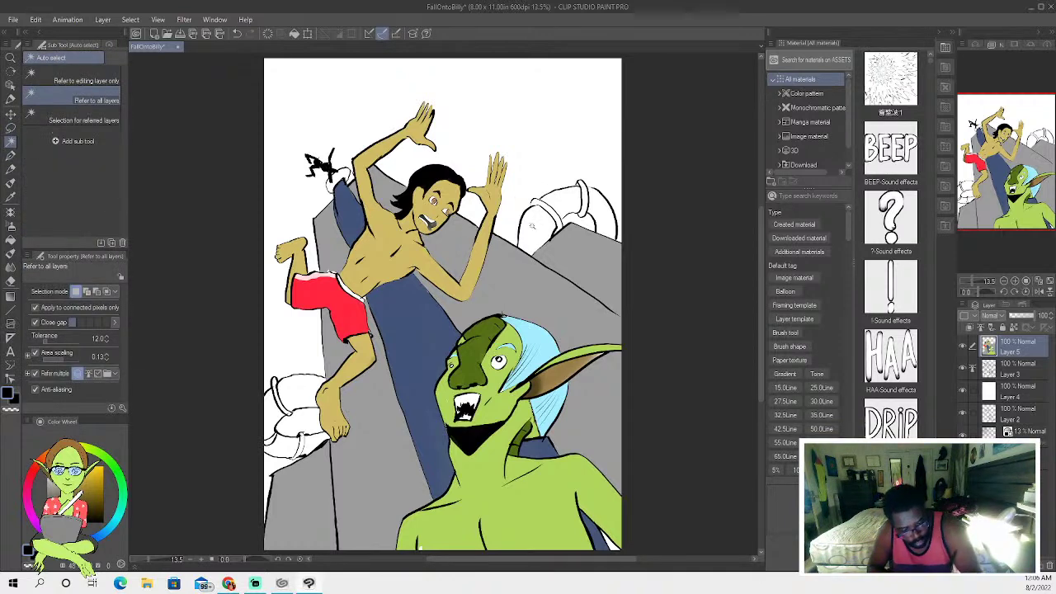
pyautogui.click(535, 222)
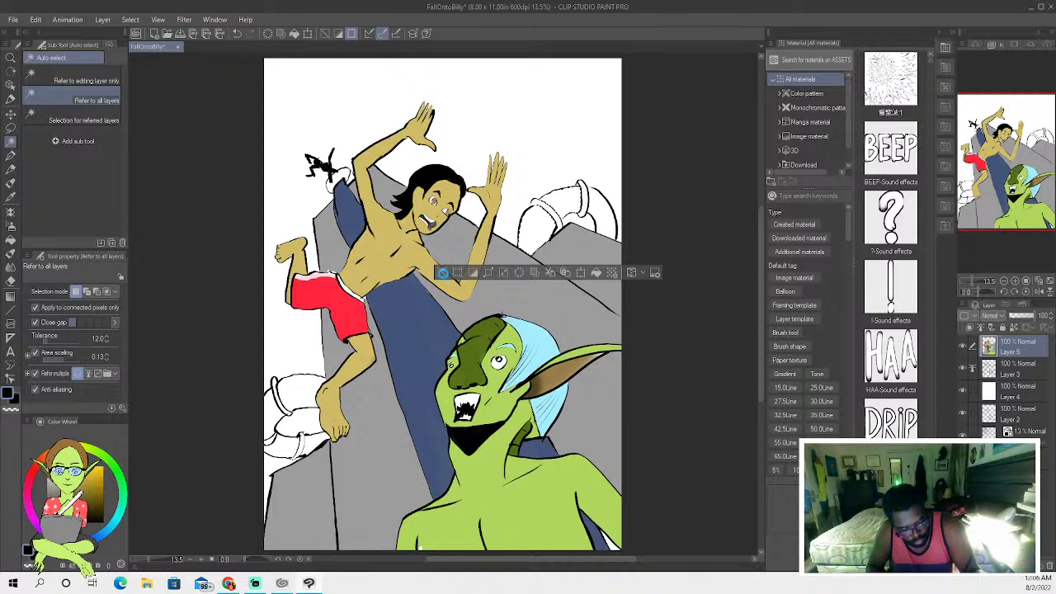
pyautogui.click(444, 283)
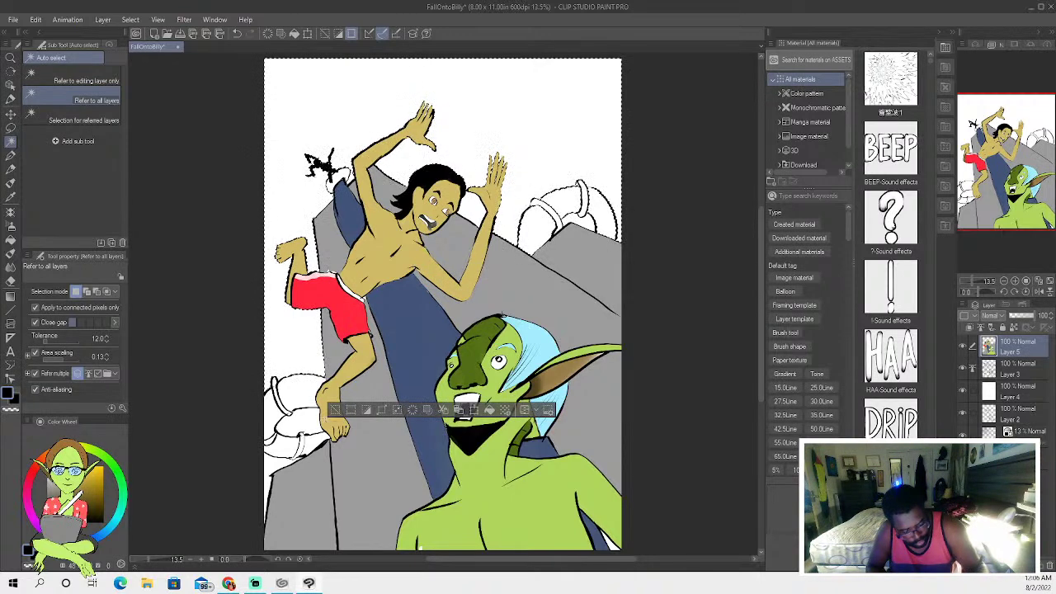
pyautogui.hotkey('ctrl', 'd')
pyautogui.press('p')
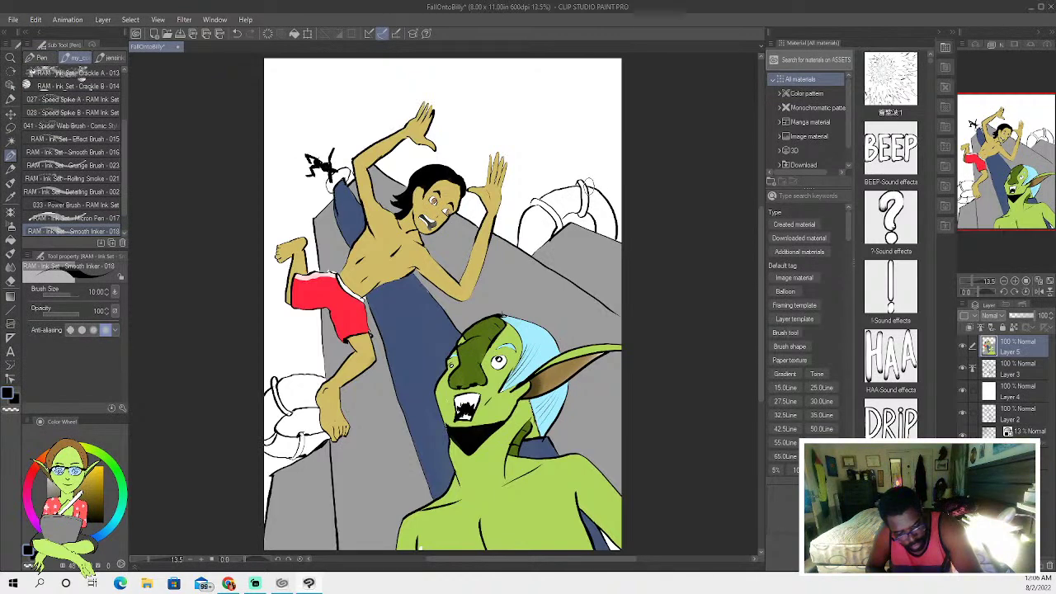
# Select the upper lifebuoy's sections between the bands, paint them pink with the Oil paint 2 brush at size 7, and undo the last two strokes.
pyautogui.press('w')
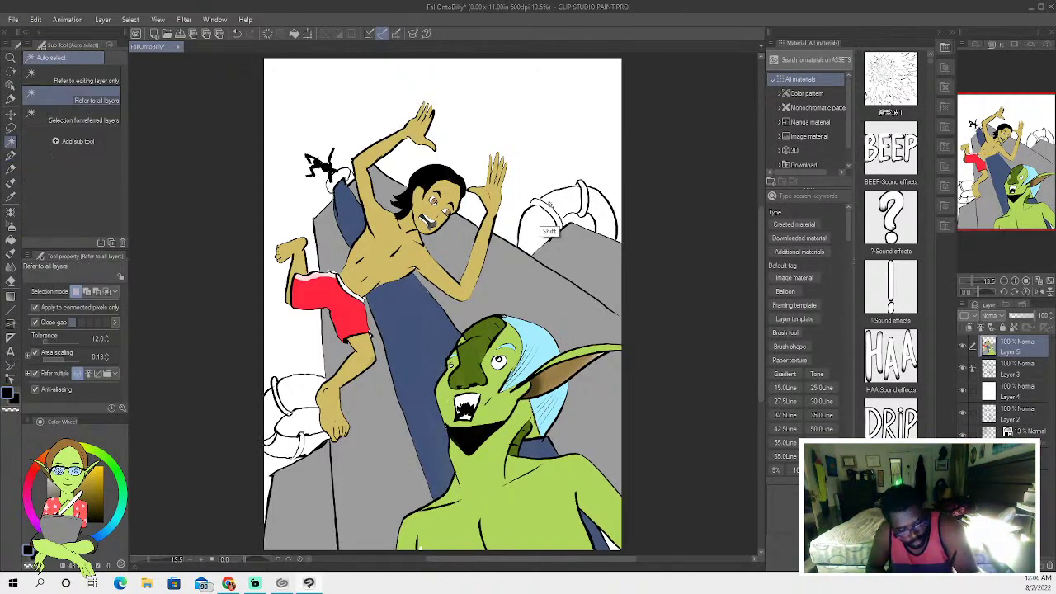
pyautogui.keyDown('shift'); pyautogui.click(538, 231); pyautogui.keyUp('shift')
pyautogui.keyDown('shift'); pyautogui.click(602, 233); pyautogui.keyUp('shift')
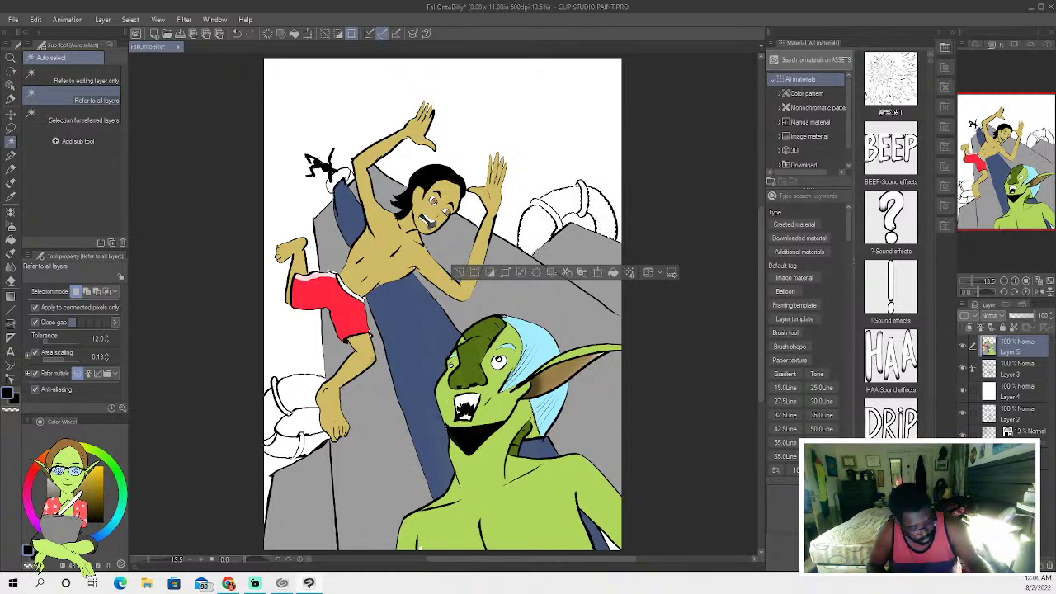
pyautogui.press('x')
pyautogui.click(10, 183)
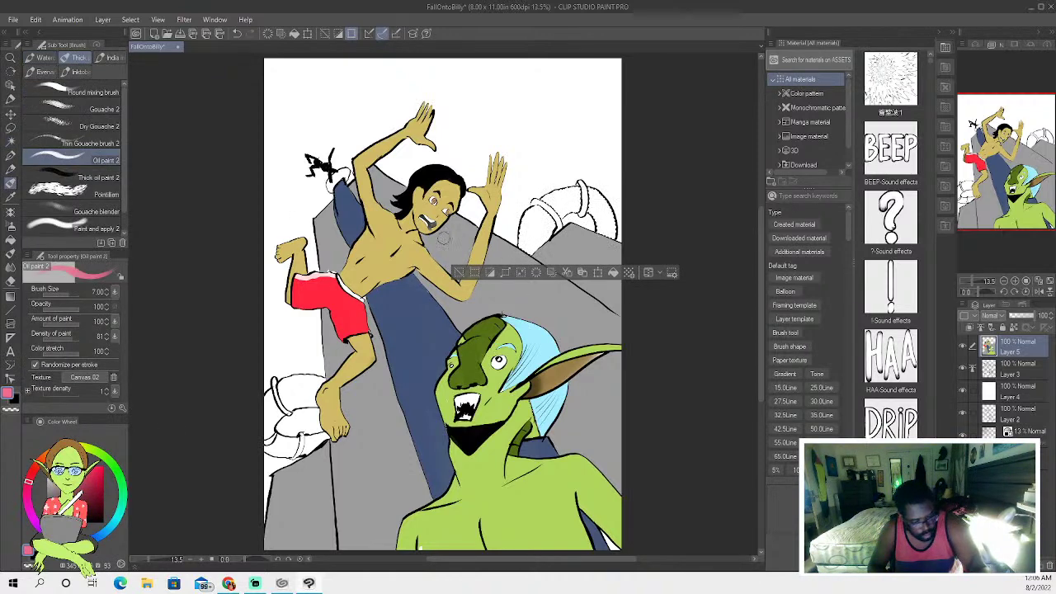
pyautogui.moveTo(523, 214); pyautogui.dragTo(529, 250)
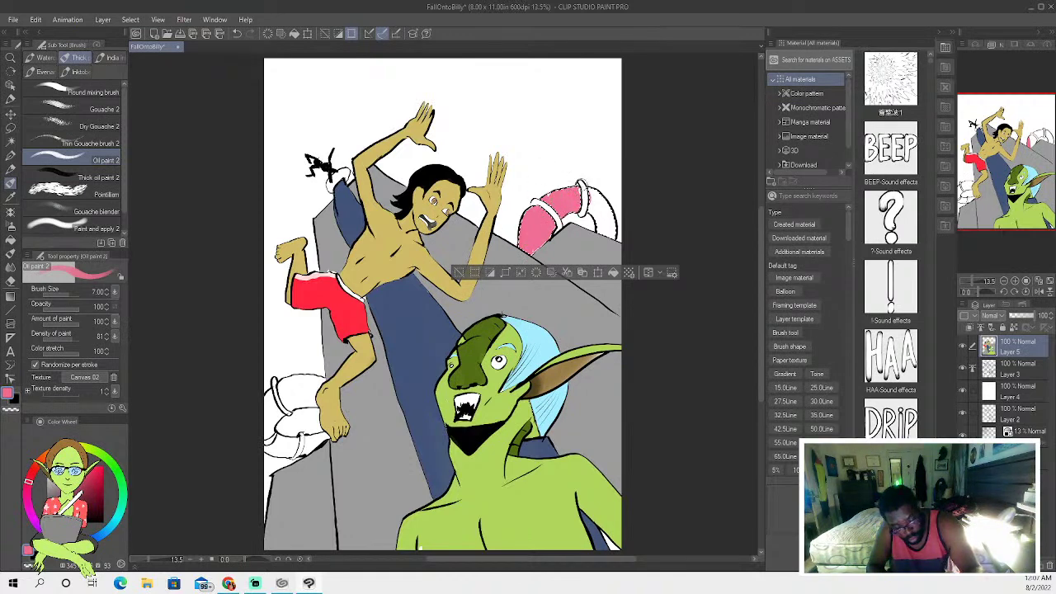
pyautogui.moveTo(593, 213); pyautogui.dragTo(611, 238)
pyautogui.moveTo(583, 192); pyautogui.dragTo(611, 239)
pyautogui.moveTo(574, 172); pyautogui.dragTo(585, 183)
pyautogui.moveTo(532, 195); pyautogui.dragTo(548, 208)
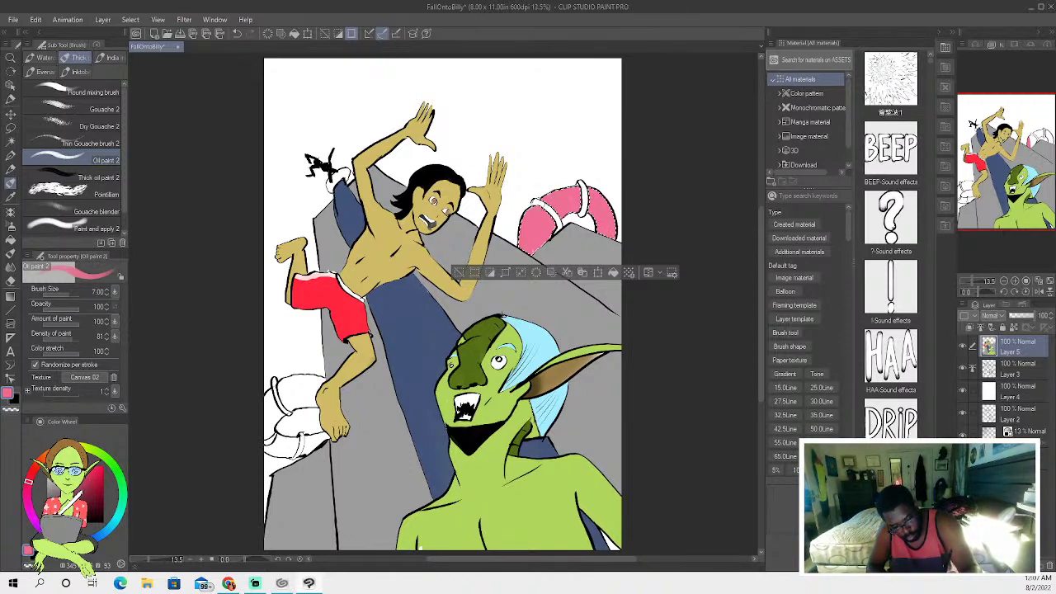
pyautogui.hotkey('ctrl', 'z')
pyautogui.hotkey('ctrl', 'z')
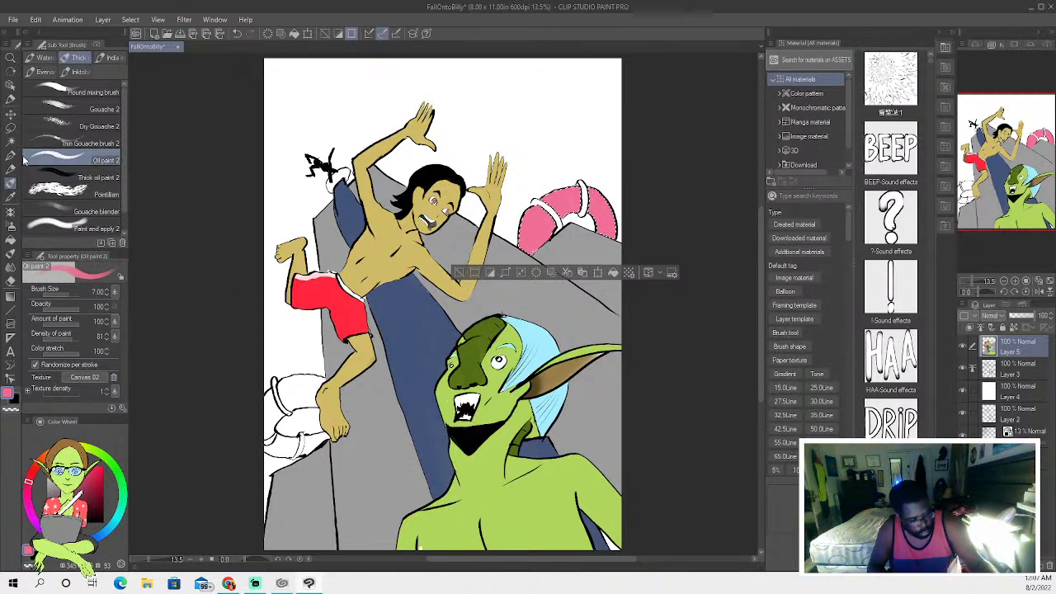
# Select the lower lifebuoy's sections between the bands and paint them bright red with the Oil paint 2 brush at size 7.
pyautogui.click(11, 141)
pyautogui.click(277, 402)
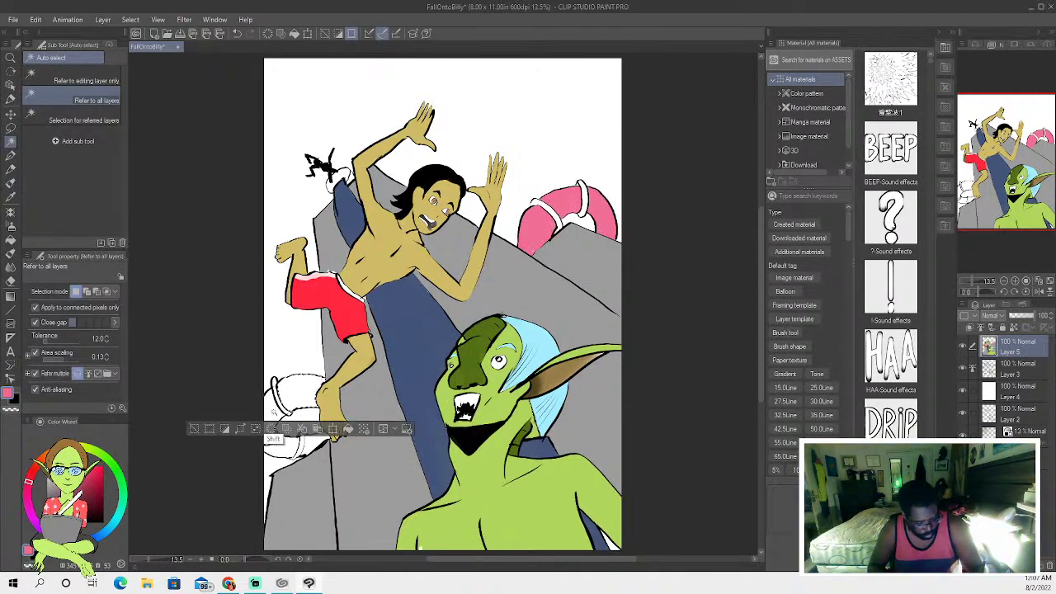
pyautogui.keyDown('shift'); pyautogui.click(277, 450); pyautogui.keyUp('shift')
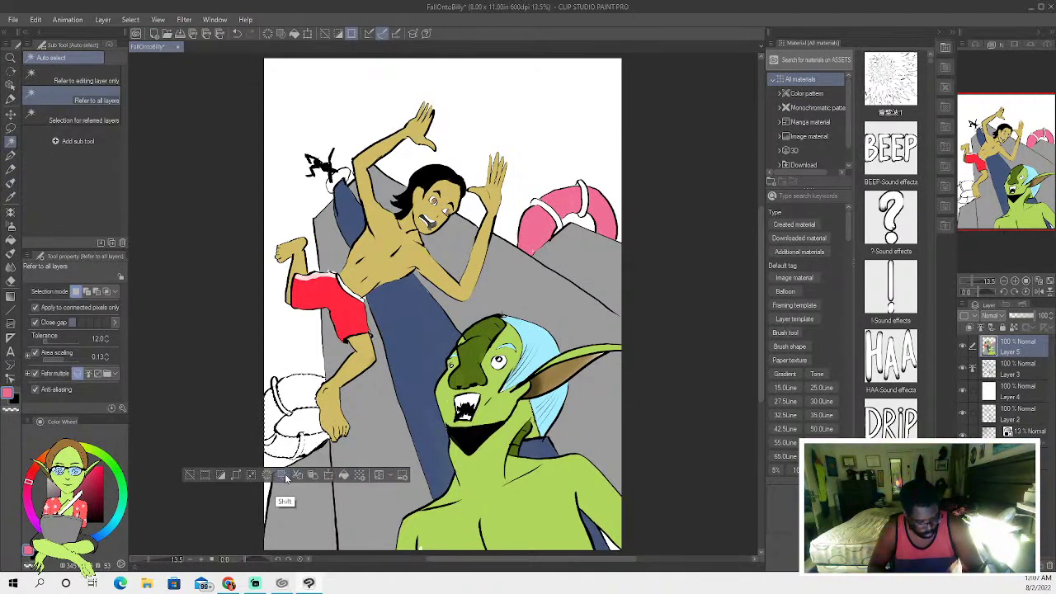
pyautogui.click(31, 477)
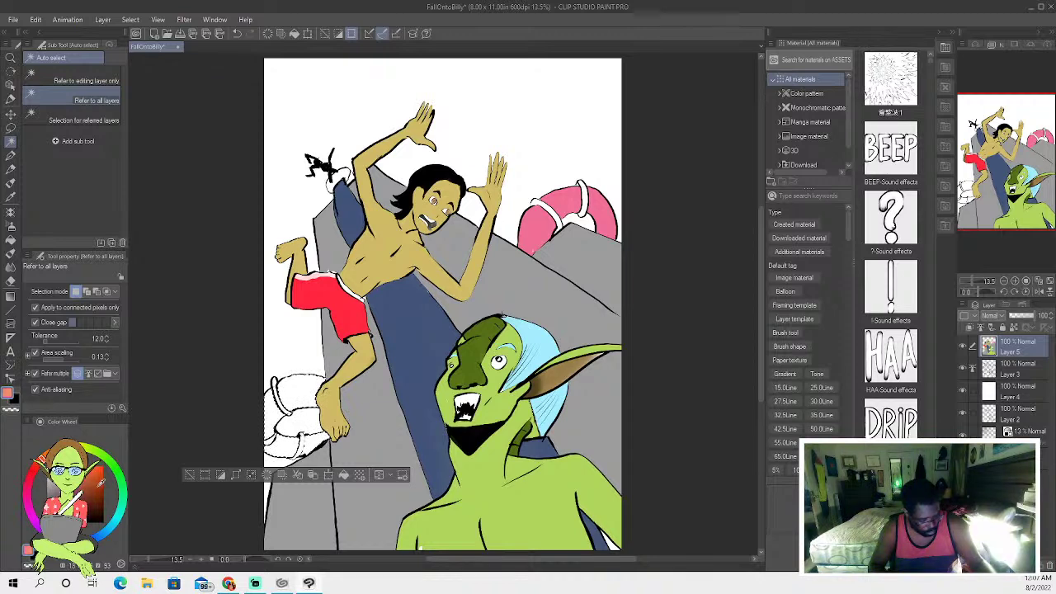
pyautogui.click(33, 472)
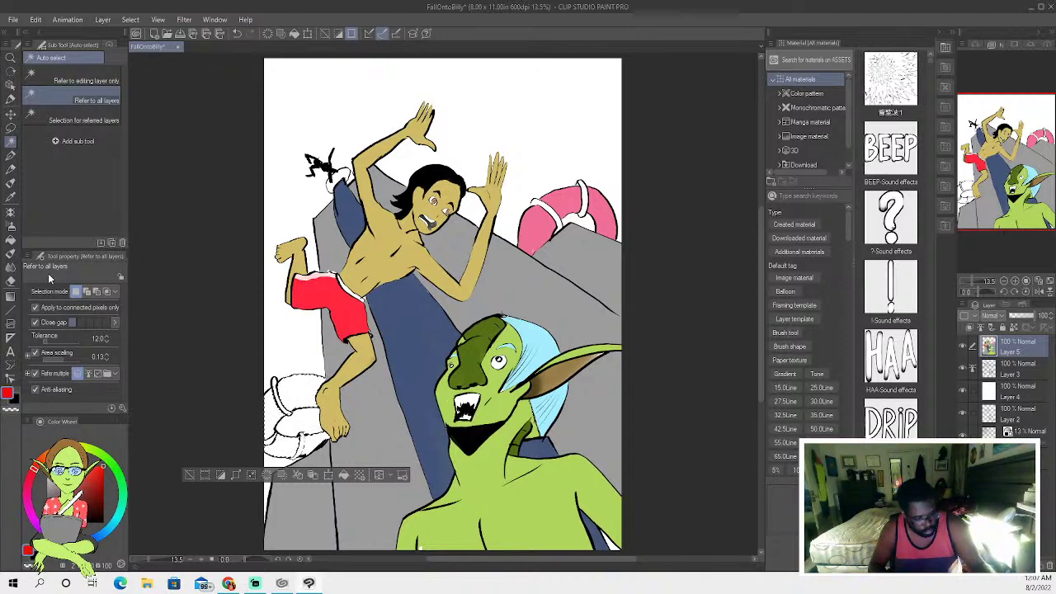
pyautogui.click(10, 183)
pyautogui.moveTo(318, 430)
pyautogui.mouseDown()
pyautogui.moveTo(304, 451)
pyautogui.moveTo(328, 429)
pyautogui.mouseUp()
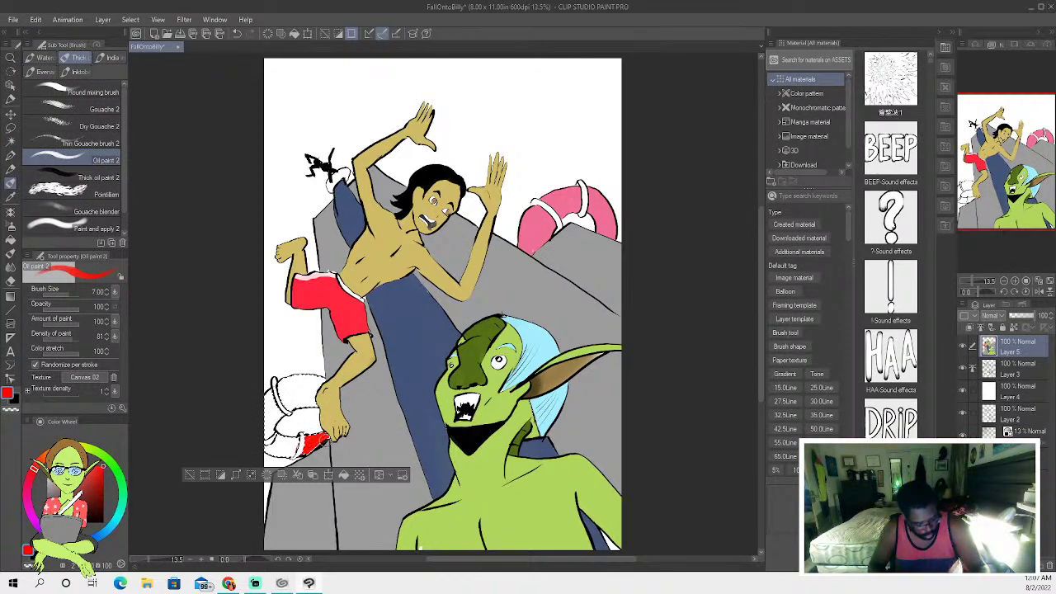
pyautogui.moveTo(280, 388); pyautogui.dragTo(270, 446)
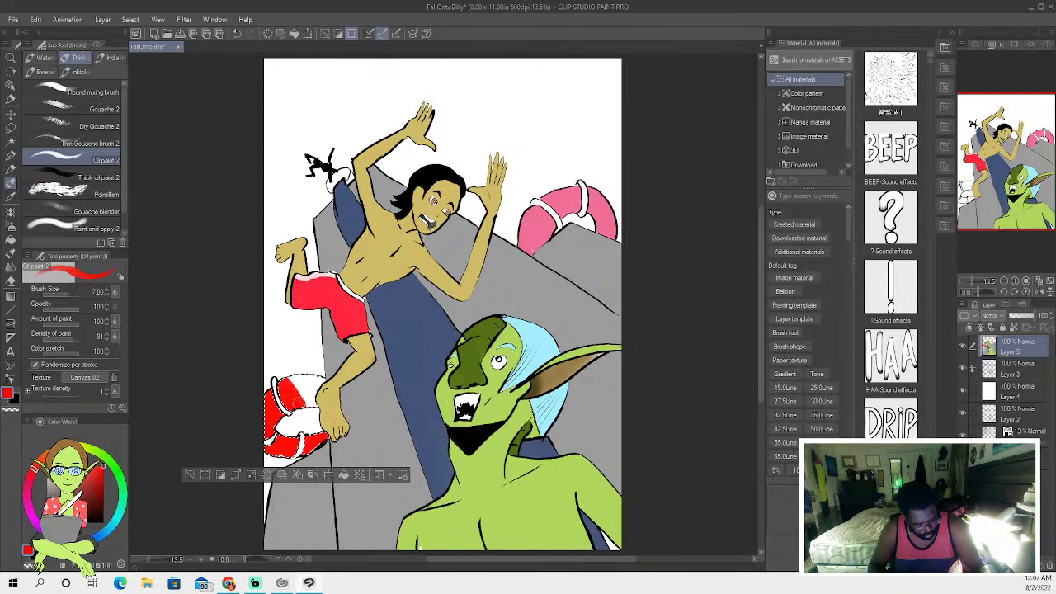
pyautogui.moveTo(307, 395)
pyautogui.mouseDown()
pyautogui.moveTo(325, 376)
pyautogui.moveTo(329, 393)
pyautogui.mouseUp()
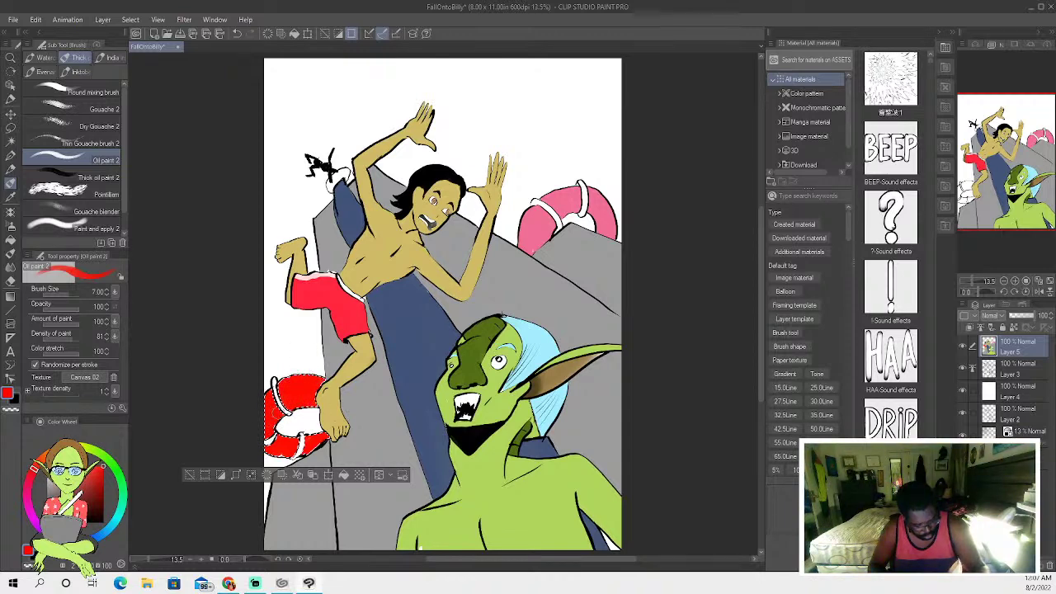
# Select the white bands of both lifebuoys, paint them grey, and clear the selection.
pyautogui.click(11, 140)
pyautogui.click(313, 389)
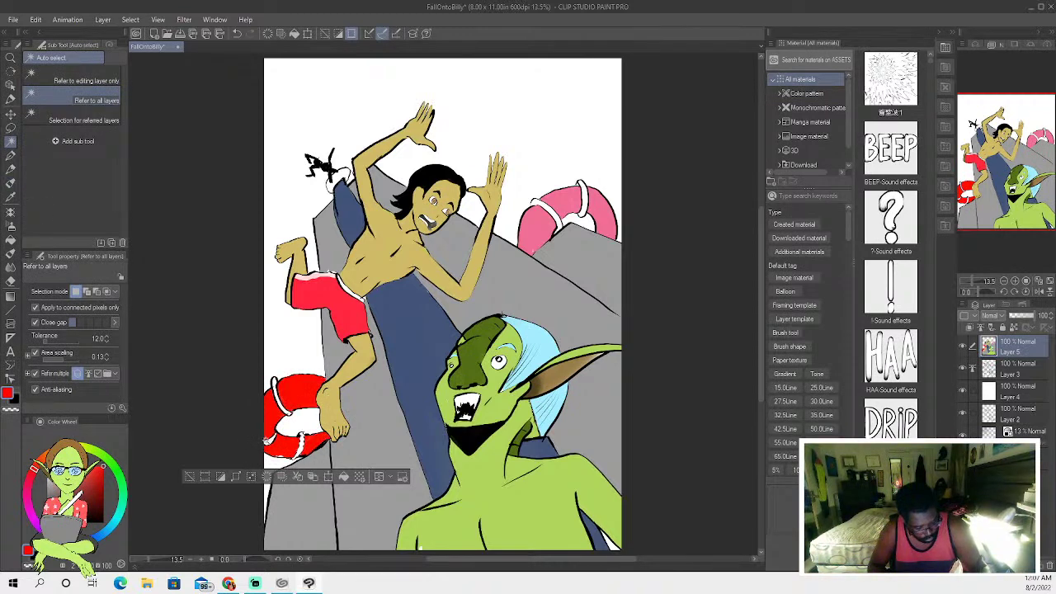
pyautogui.keyDown('shift'); pyautogui.click(281, 412); pyautogui.keyUp('shift')
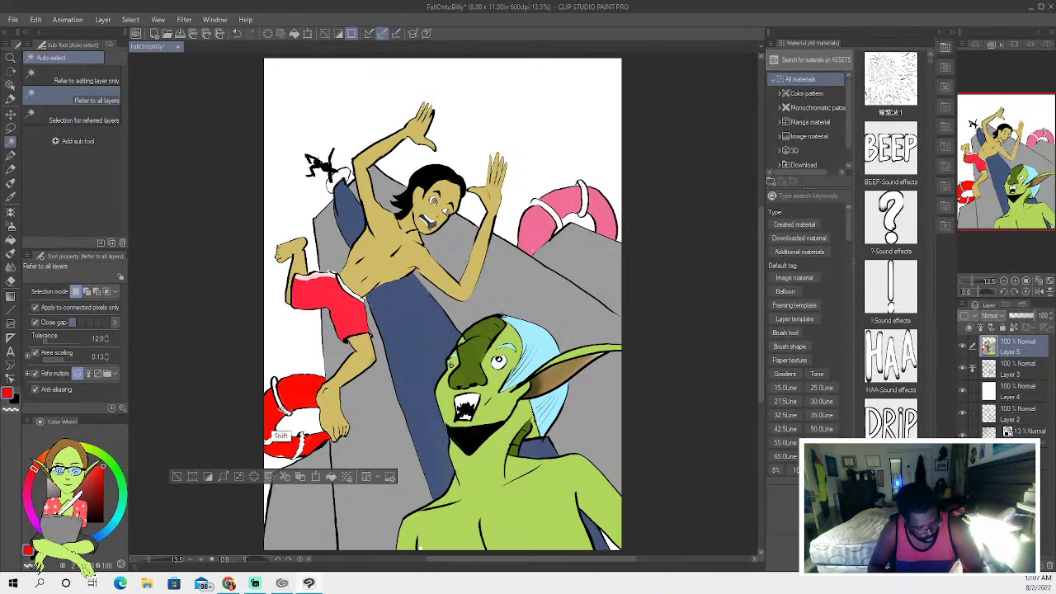
pyautogui.keyDown('shift'); pyautogui.click(276, 388); pyautogui.keyUp('shift')
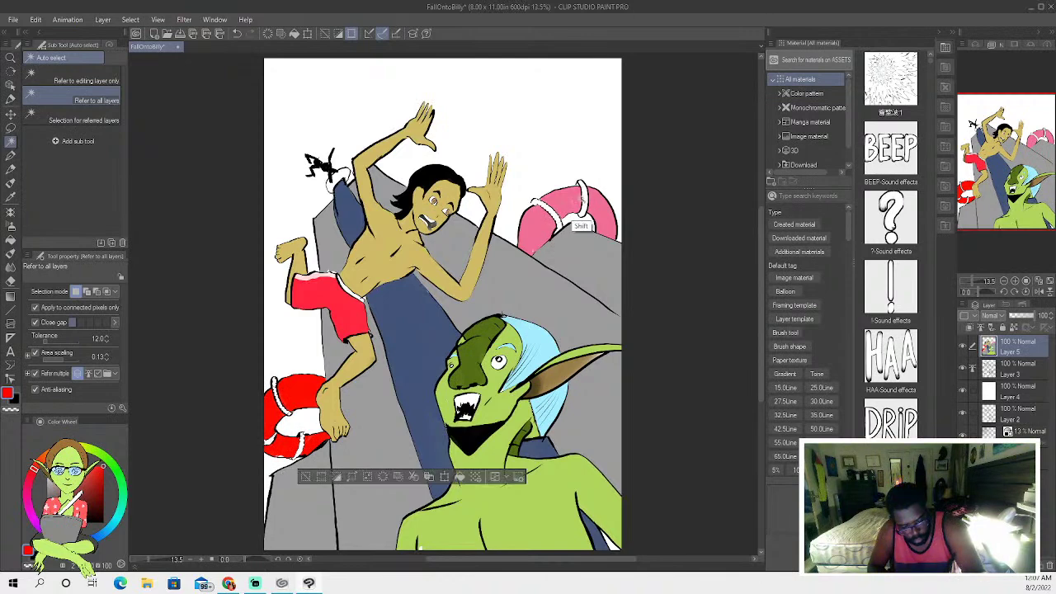
pyautogui.keyDown('shift'); pyautogui.click(265, 374); pyautogui.keyUp('shift')
pyautogui.moveTo(46, 490); pyautogui.dragTo(28, 485)
pyautogui.click(10, 252)
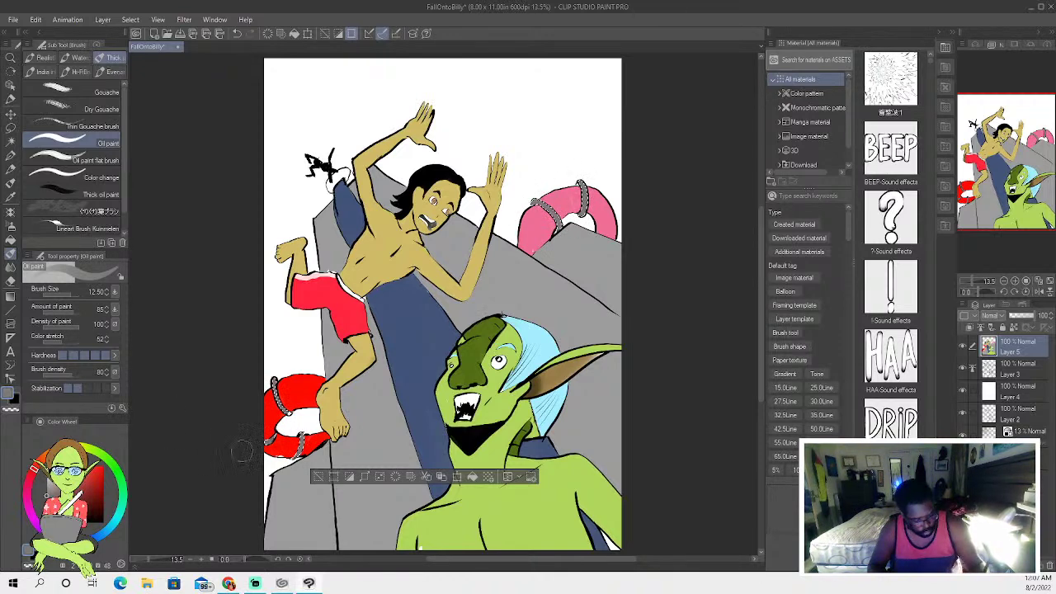
pyautogui.click(11, 142)
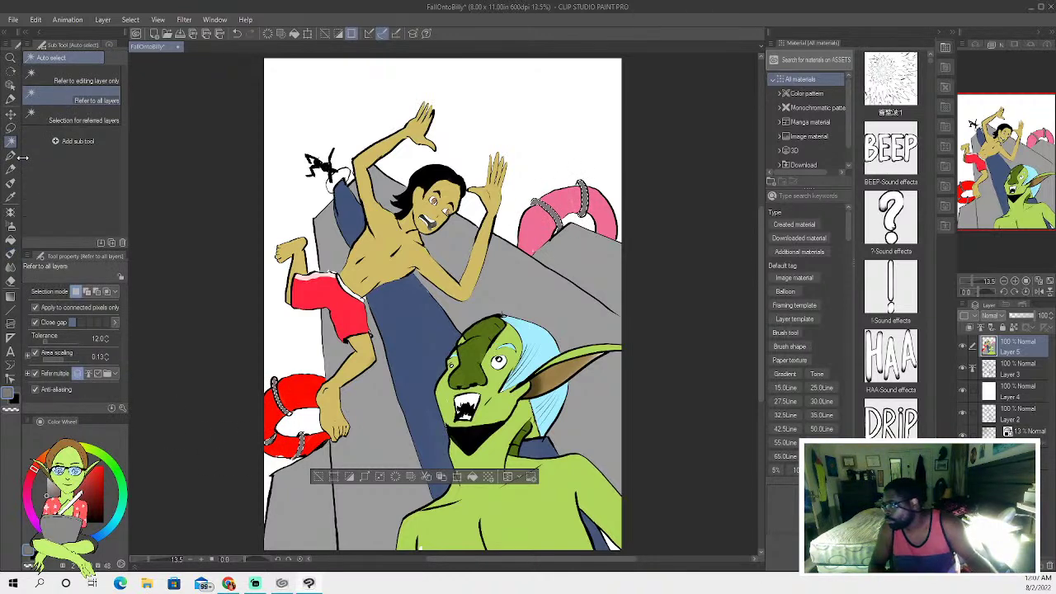
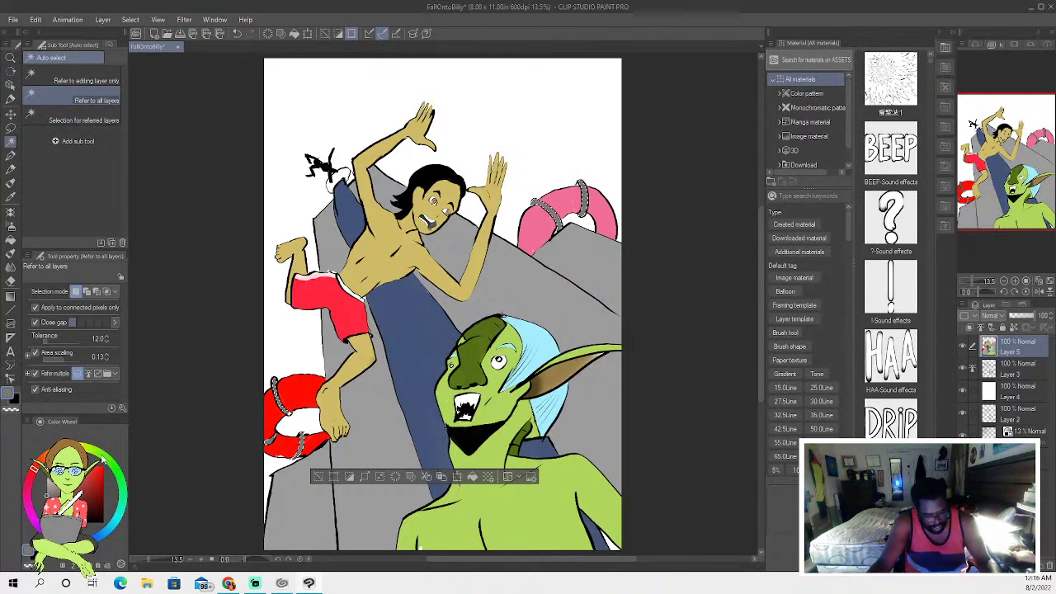
pyautogui.hotkey('ctrl', 'd')
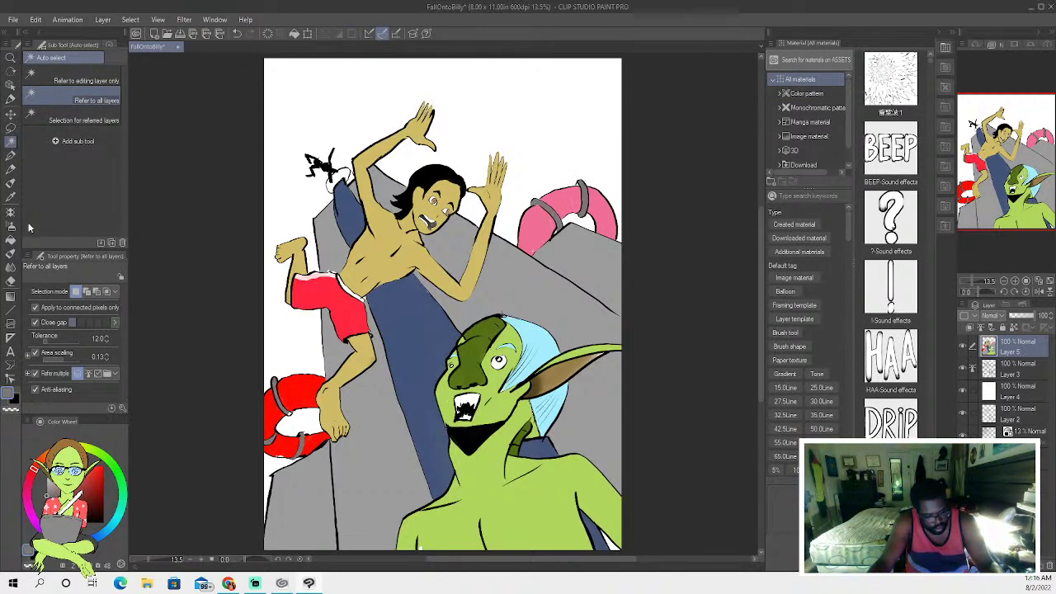
# Sample the lower lifebuoy's red and touch up its edge with the Smooth Inker at size 10, switching to black for the outline.
pyautogui.click(11, 155)
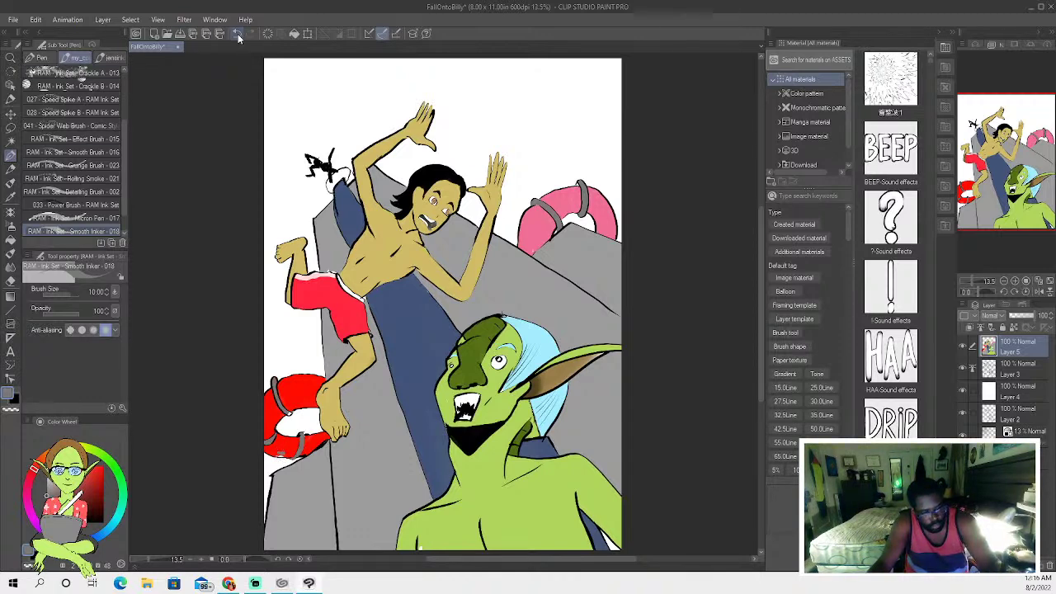
pyautogui.click(11, 196)
pyautogui.click(277, 436)
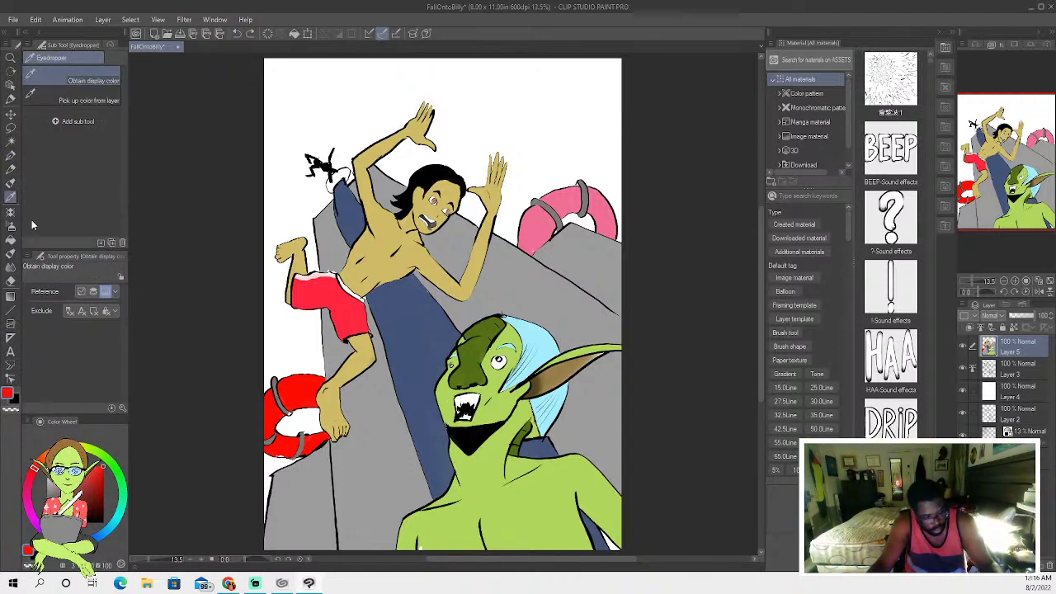
pyautogui.click(11, 154)
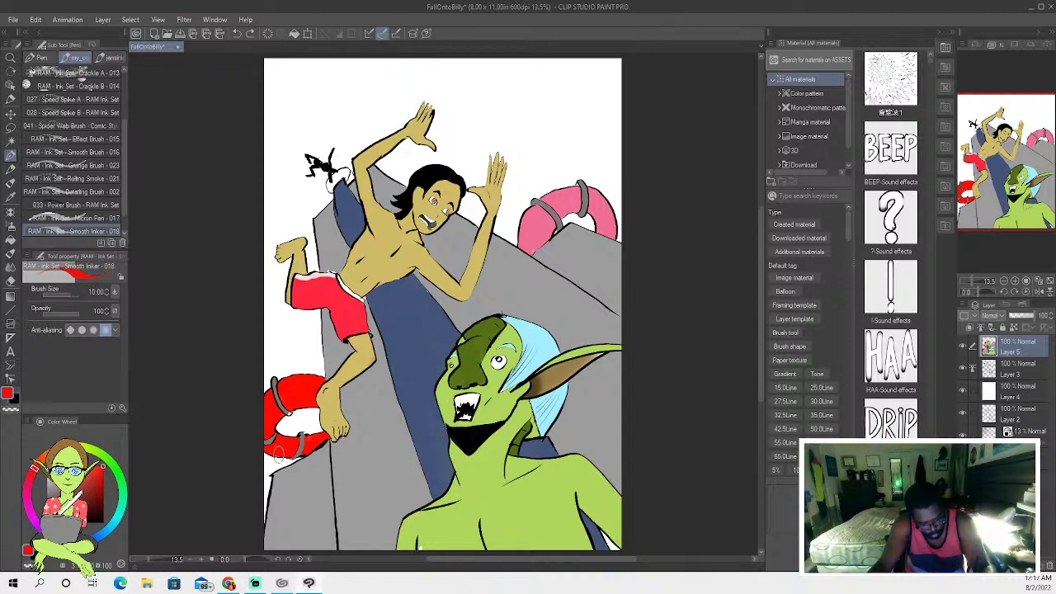
pyautogui.press('x')
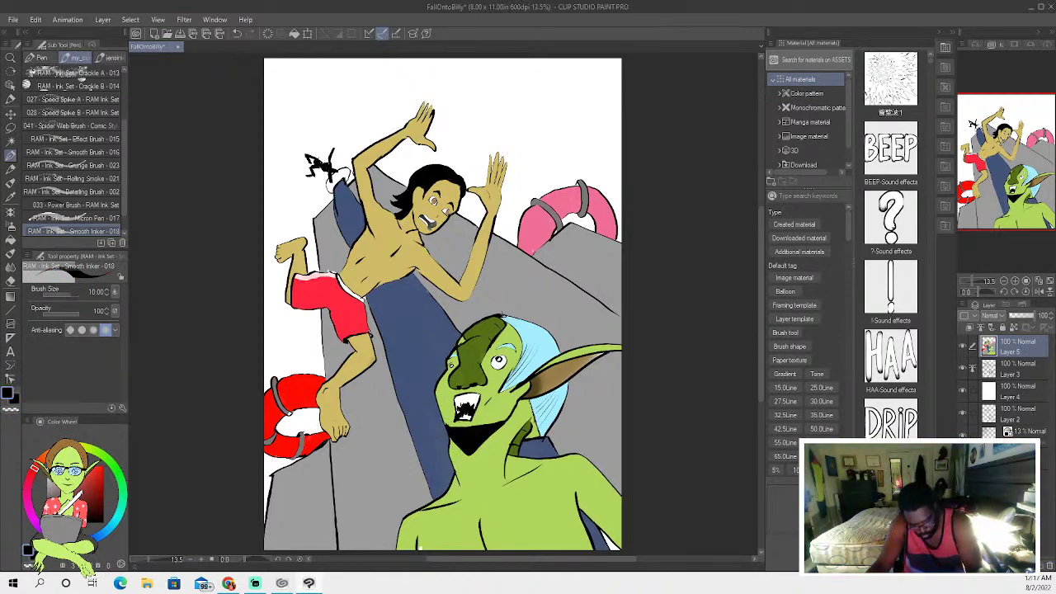
# Add a new layer above the colour layer and lasso the upper shoulder and outer arm of the green figure for shading.
pyautogui.click(12, 198)
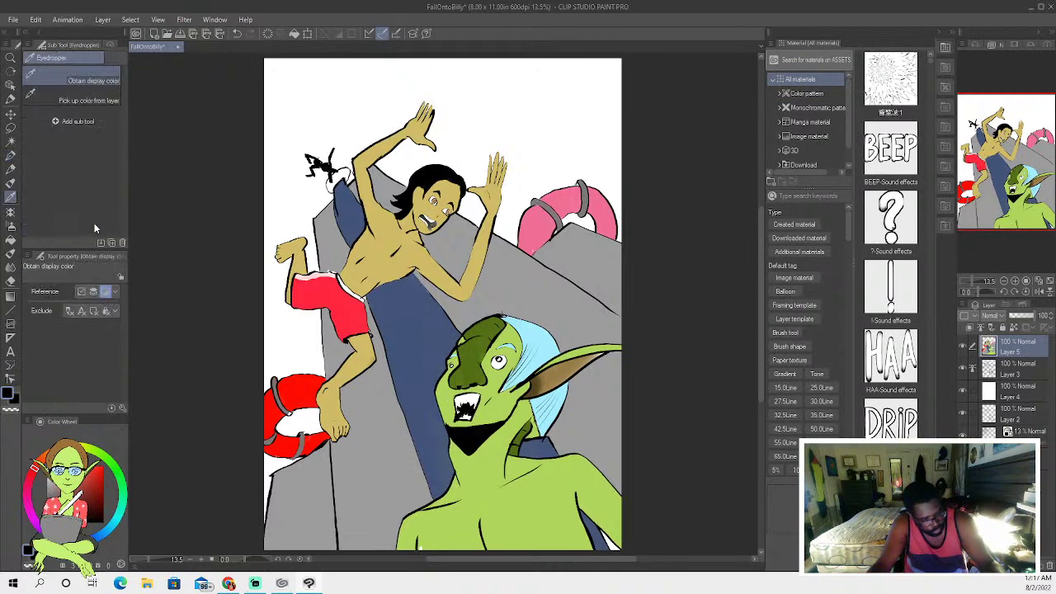
pyautogui.click(10, 155)
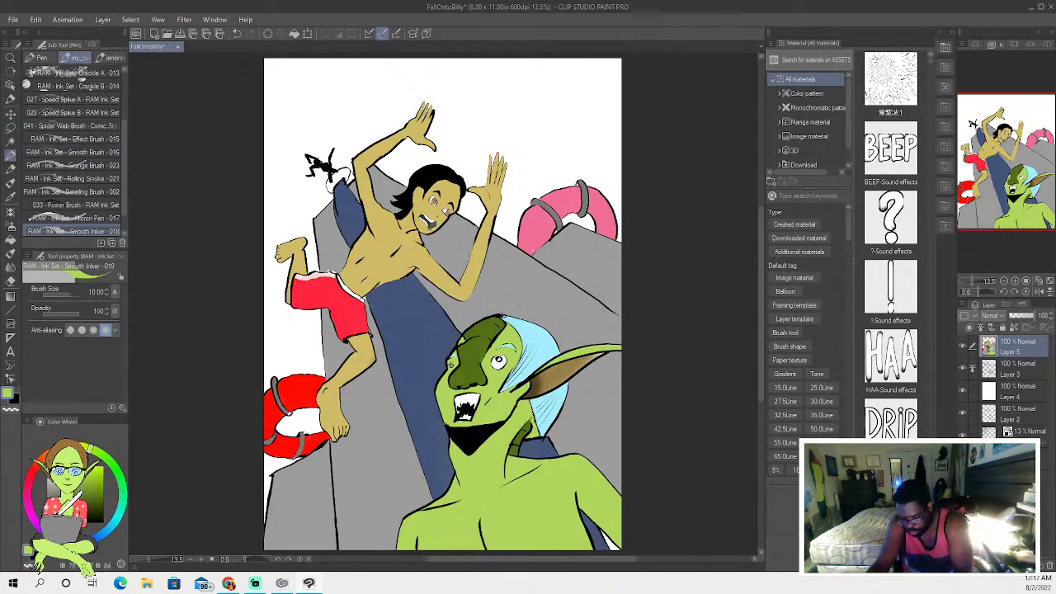
pyautogui.hotkey('ctrl', 'shift', 'n')
pyautogui.click(11, 127)
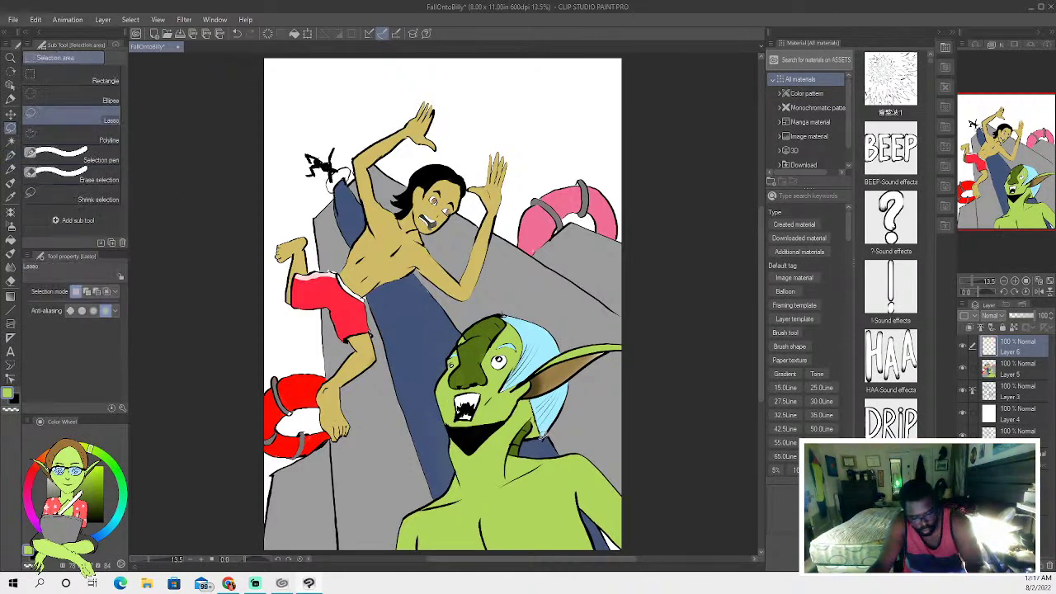
pyautogui.moveTo(515, 460)
pyautogui.mouseDown()
pyautogui.moveTo(506, 479)
pyautogui.moveTo(541, 464)
pyautogui.moveTo(568, 474)
pyautogui.moveTo(640, 543)
pyautogui.moveTo(630, 502)
pyautogui.moveTo(582, 451)
pyautogui.moveTo(498, 467)
pyautogui.mouseUp()
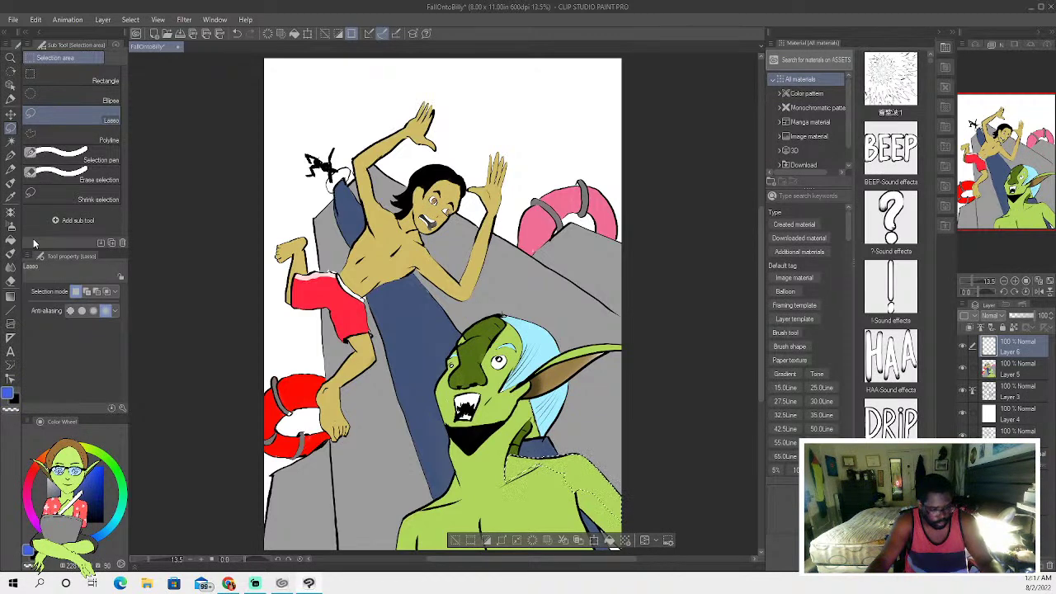
# Shade the selected shoulder and arm in blue with the Oil paint 2 brush at size 8 and 20 opacity, and clear the selection.
pyautogui.click(10, 239)
pyautogui.click(118, 467)
pyautogui.click(107, 533)
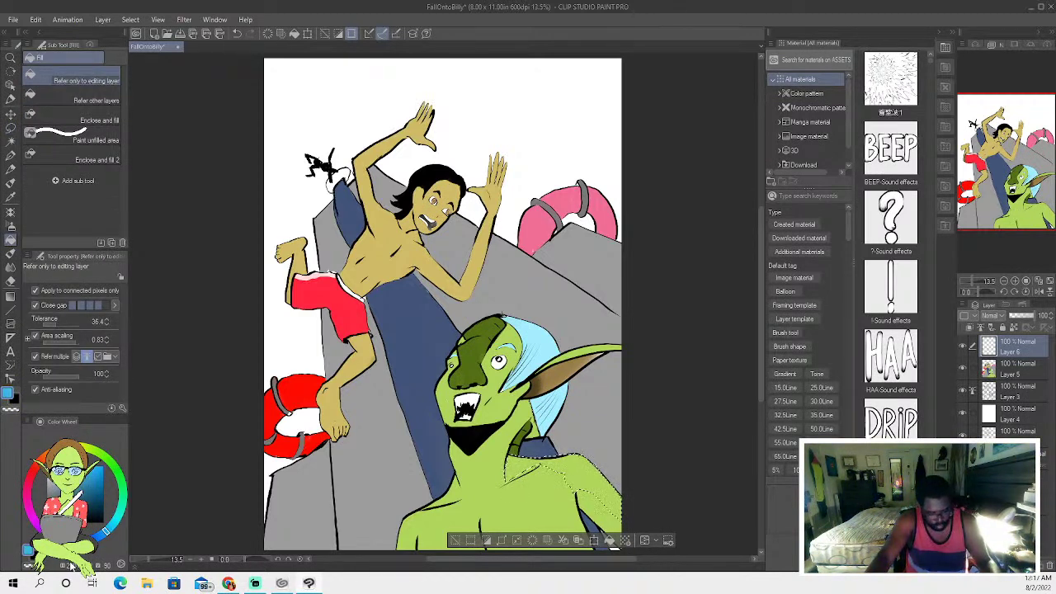
pyautogui.press('b')
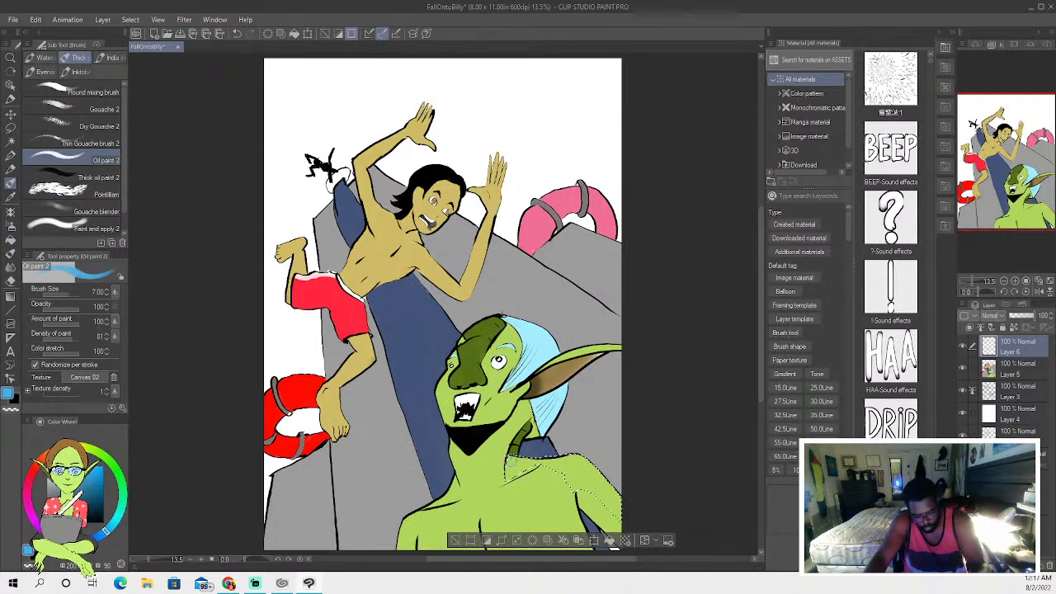
pyautogui.hotkey('ctrl', 'z')
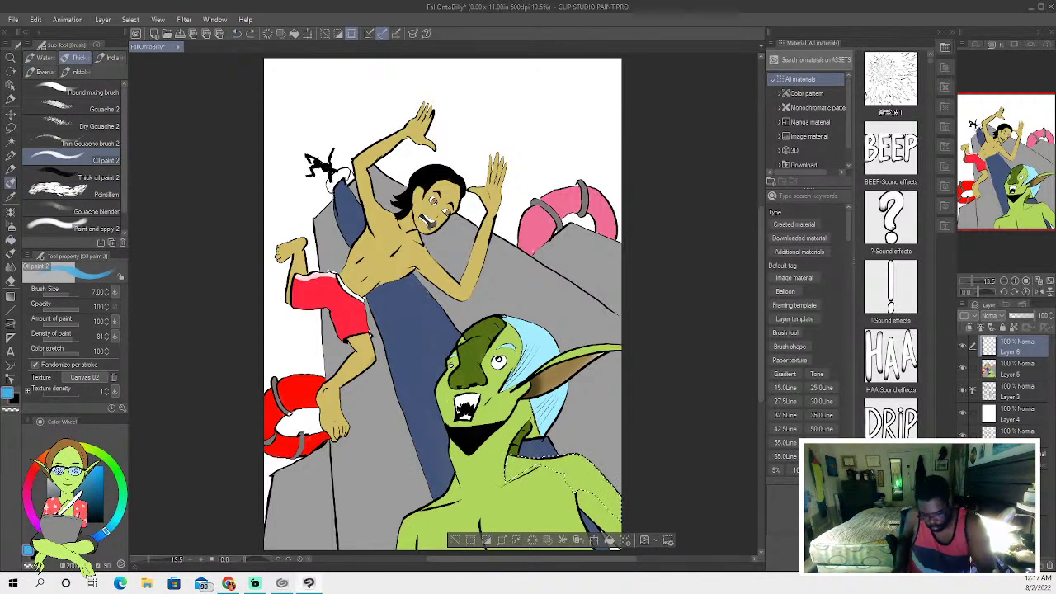
pyautogui.press('2')
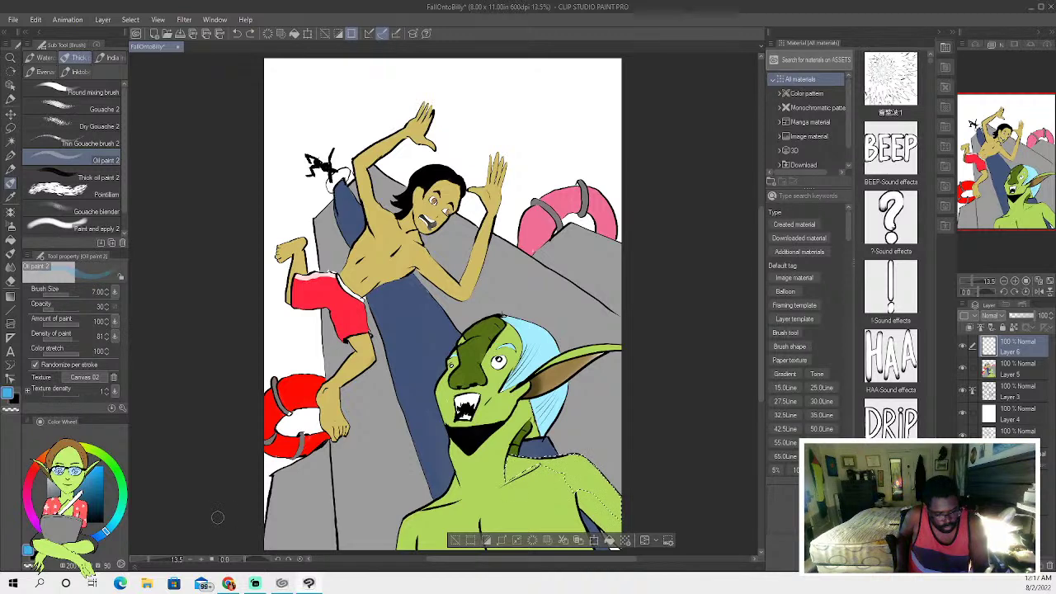
pyautogui.press(']')
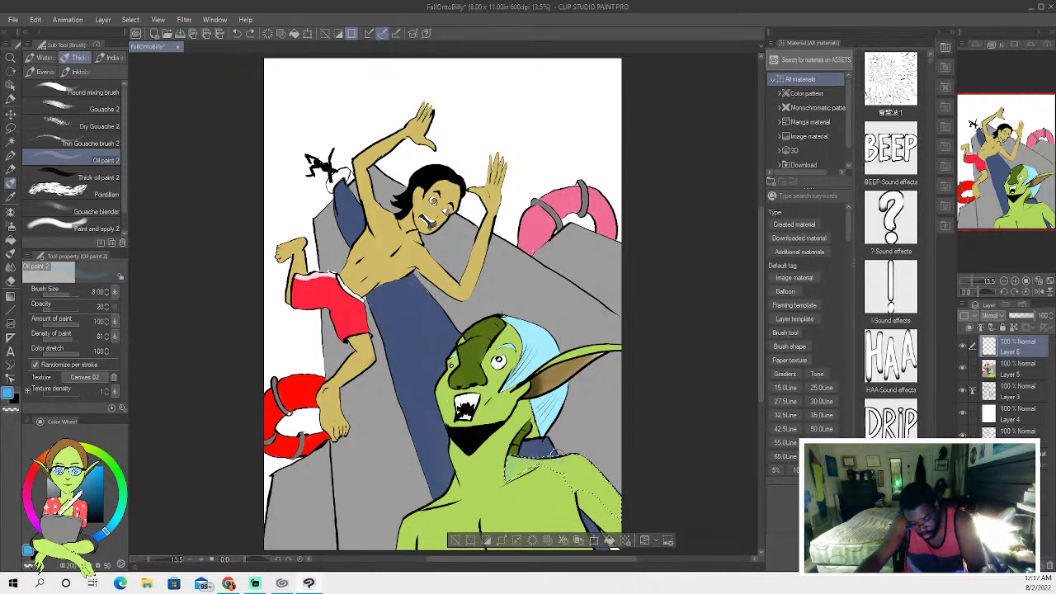
pyautogui.moveTo(493, 467)
pyautogui.mouseDown()
pyautogui.moveTo(587, 460)
pyautogui.moveTo(632, 520)
pyautogui.moveTo(559, 460)
pyautogui.mouseUp()
pyautogui.moveTo(616, 516)
pyautogui.mouseDown()
pyautogui.moveTo(569, 462)
pyautogui.moveTo(619, 510)
pyautogui.mouseUp()
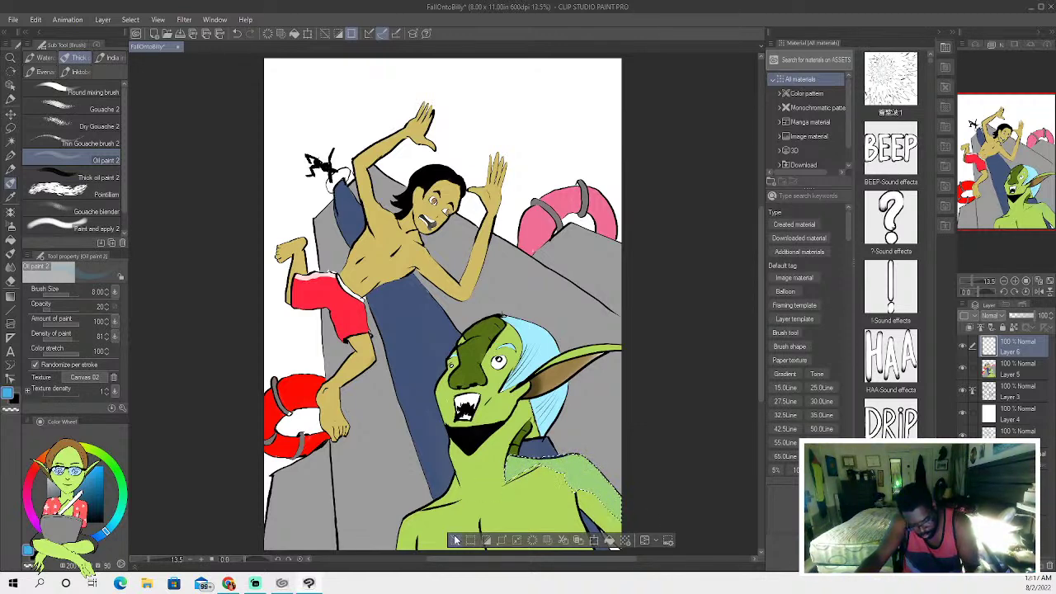
pyautogui.click(456, 541)
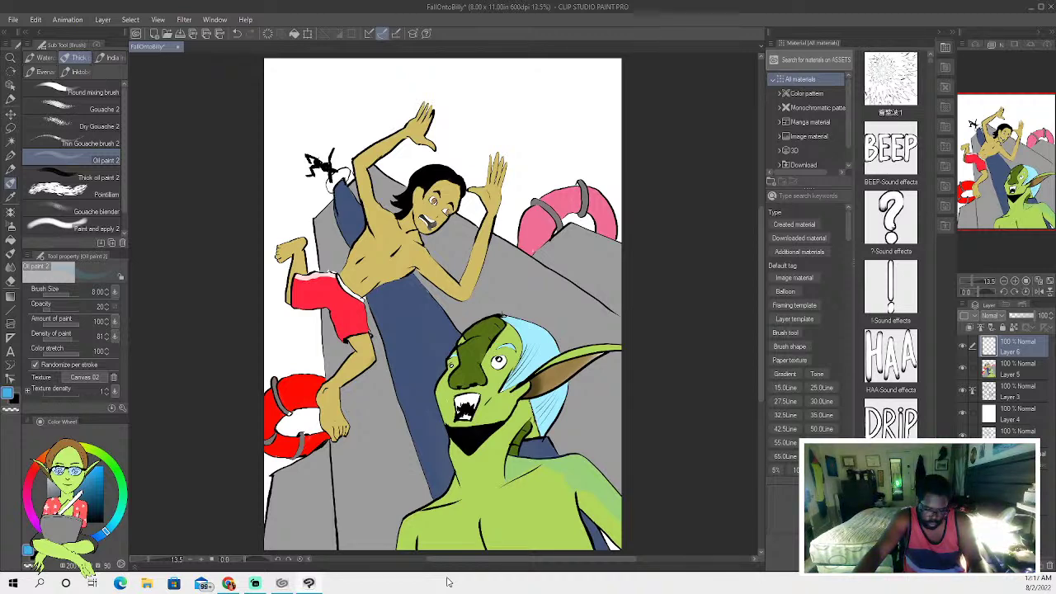
# Lasso the green figure's neck below the ear, shade it with the same translucent blue Oil paint 2 brush, and clear the selection.
pyautogui.press('m')
pyautogui.moveTo(519, 404)
pyautogui.mouseDown()
pyautogui.moveTo(479, 457)
pyautogui.moveTo(486, 479)
pyautogui.moveTo(505, 482)
pyautogui.moveTo(520, 404)
pyautogui.mouseUp()
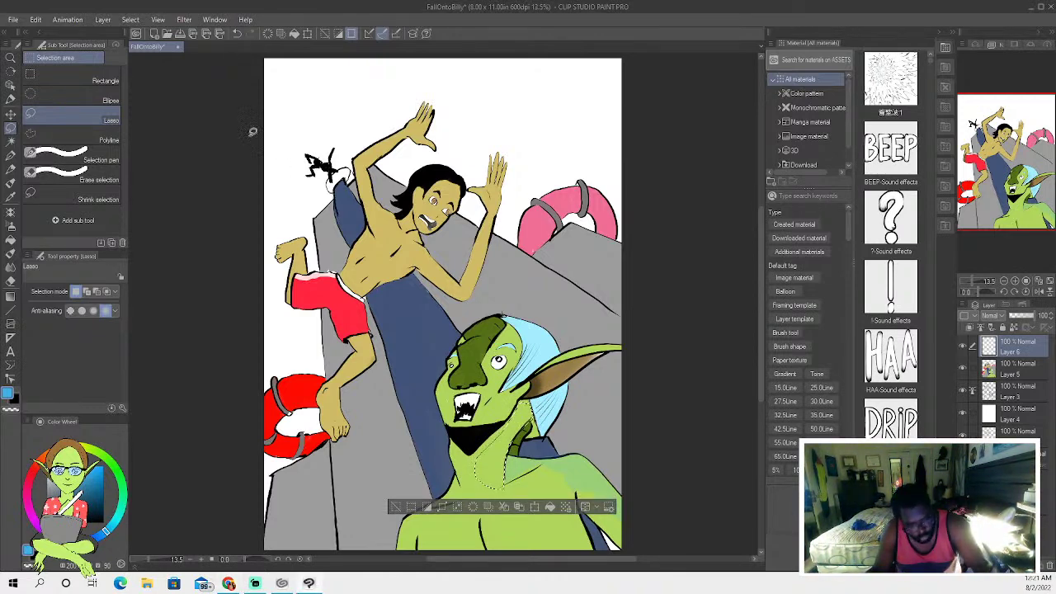
pyautogui.click(11, 183)
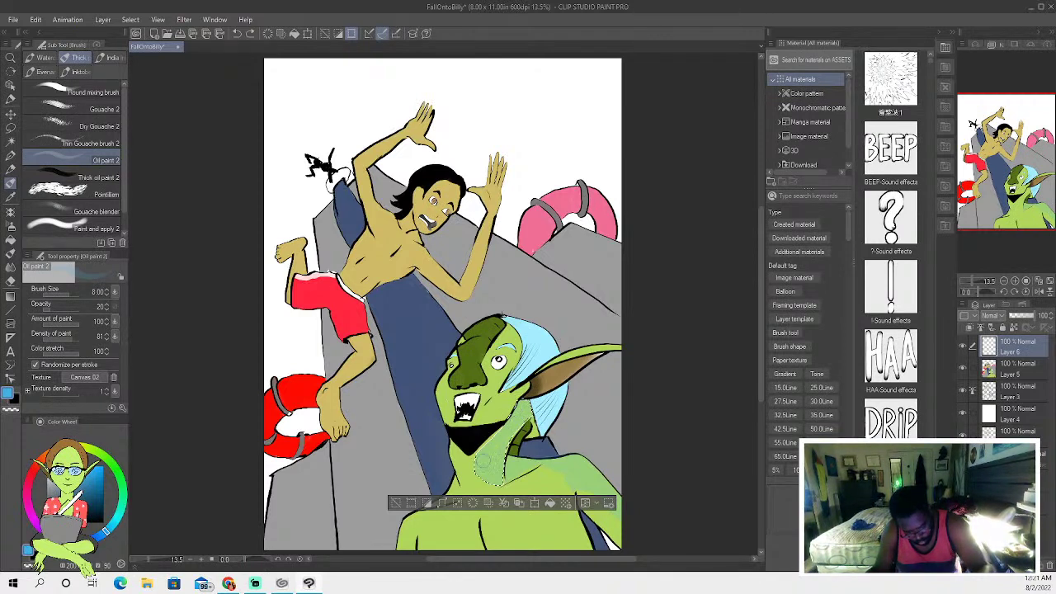
pyautogui.hotkey('ctrl', 'd')
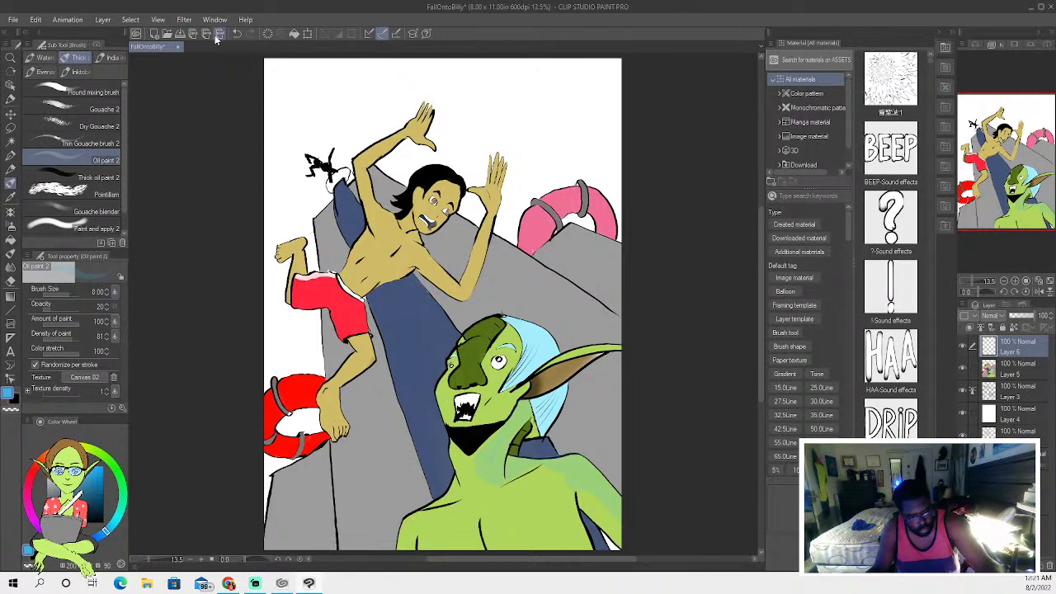
pyautogui.hotkey('ctrl', 'z')
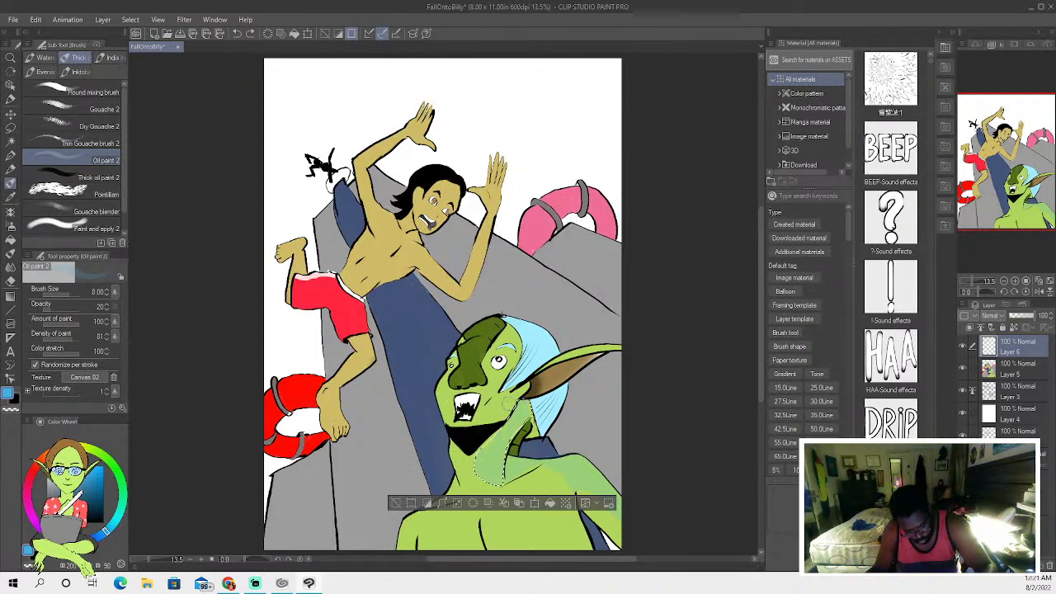
pyautogui.click(396, 503)
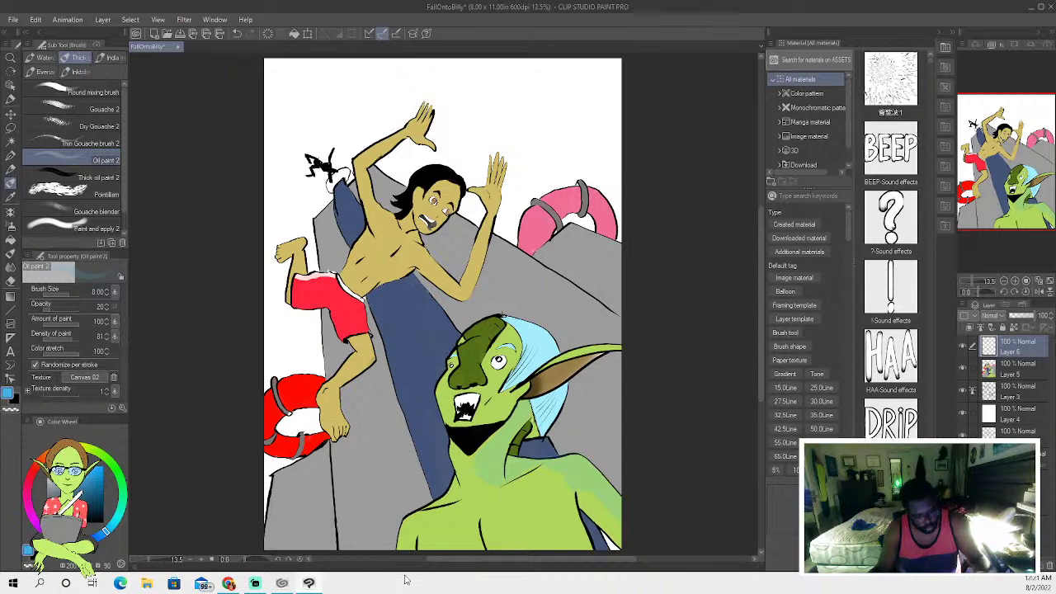
# Fill the white background on Layer 4 with pale blue, including the enclosed gaps between the figures and lifebuoys, and make Layer 3 active.
pyautogui.click(12, 155)
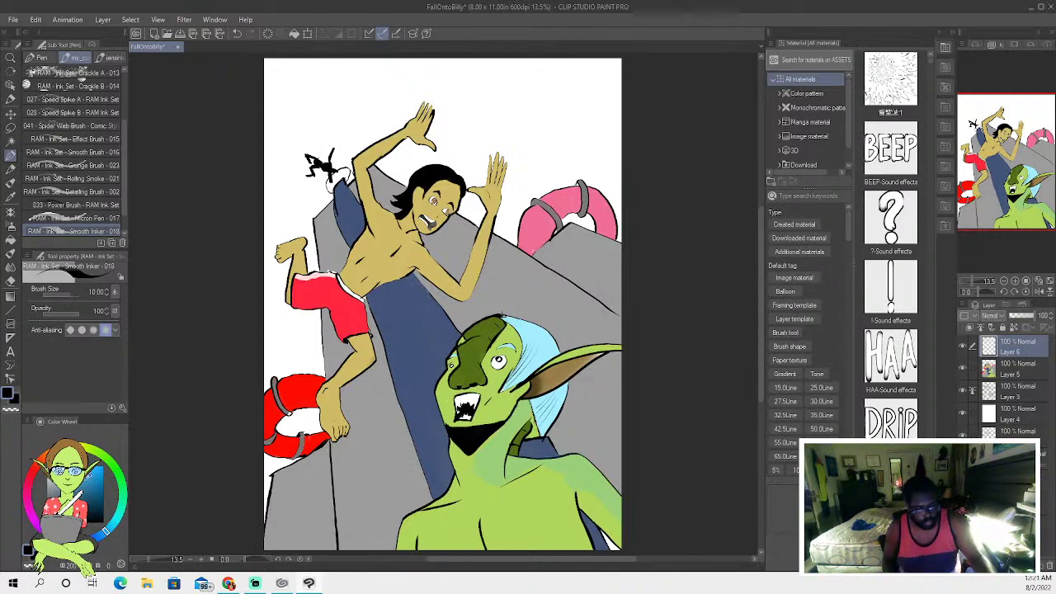
pyautogui.click(996, 419)
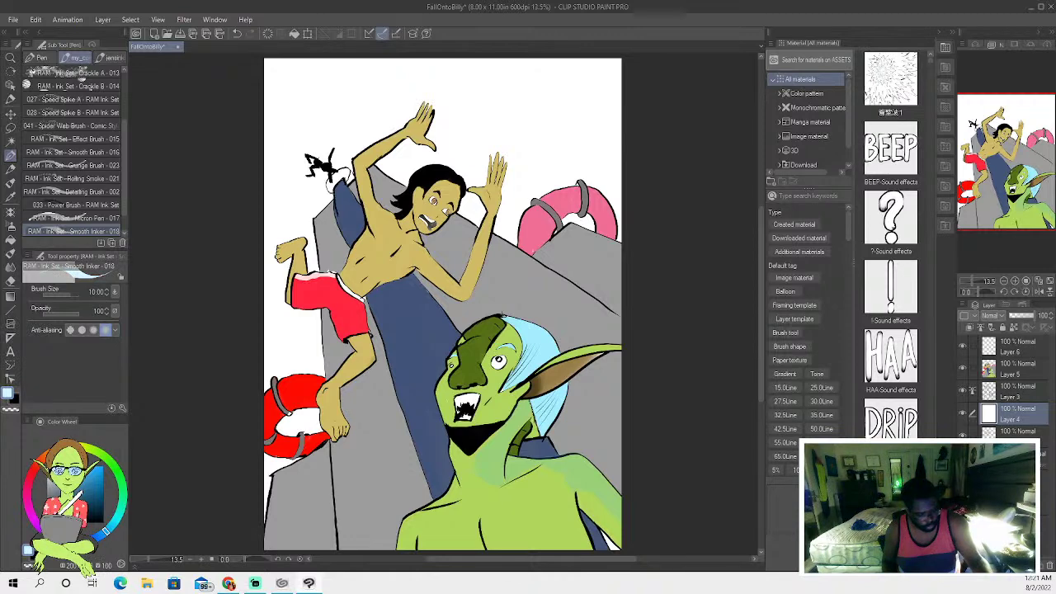
pyautogui.click(10, 281)
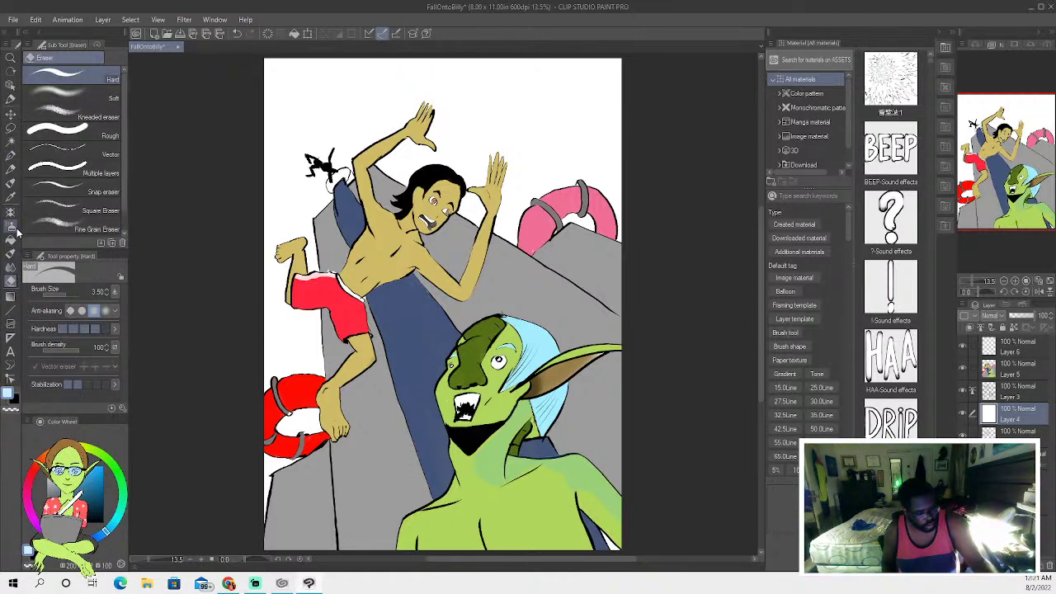
pyautogui.click(10, 240)
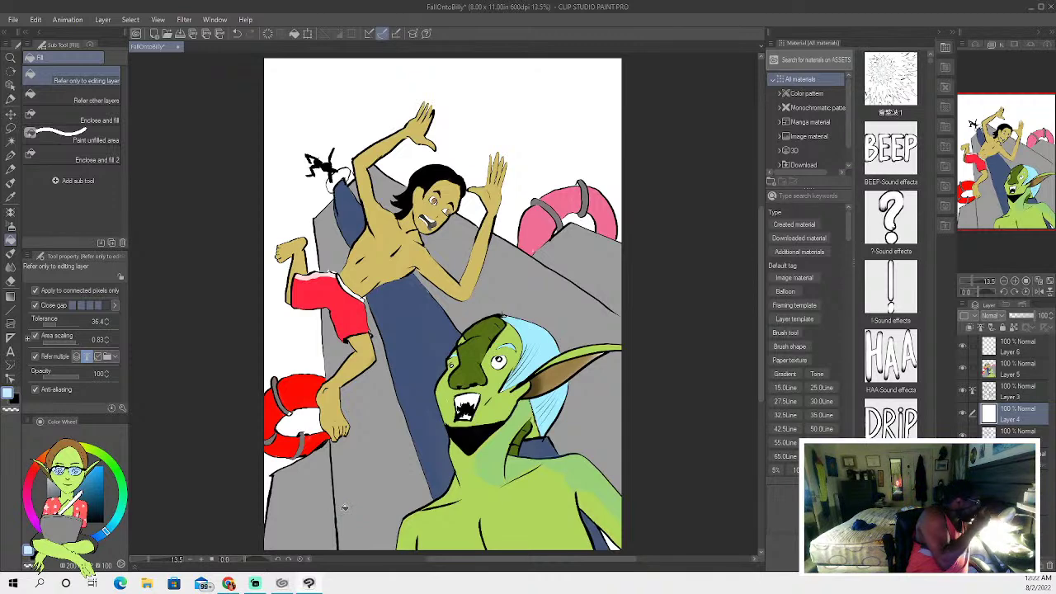
pyautogui.click(285, 91)
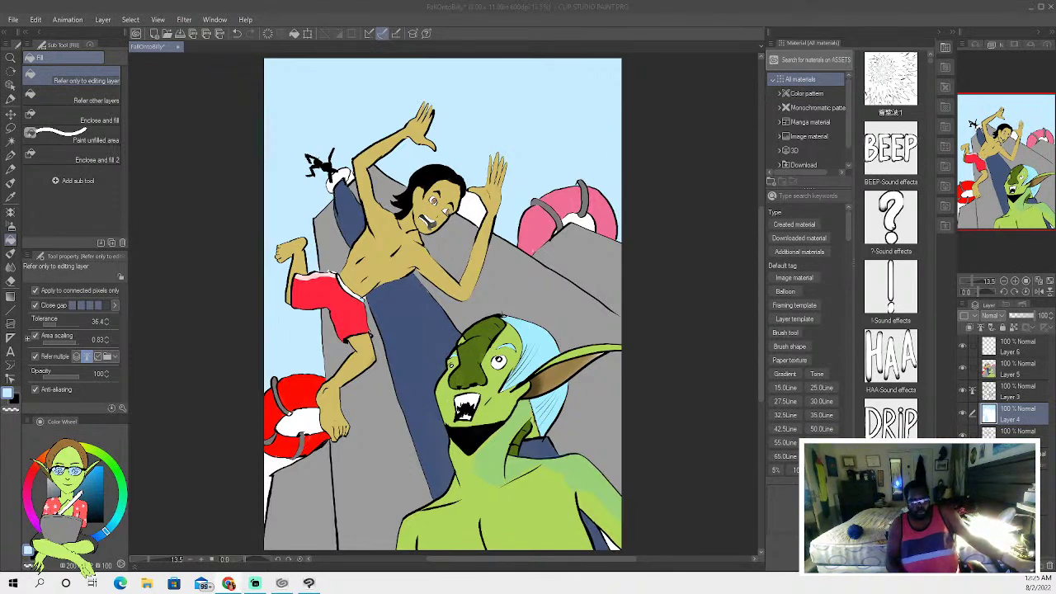
pyautogui.click(977, 302)
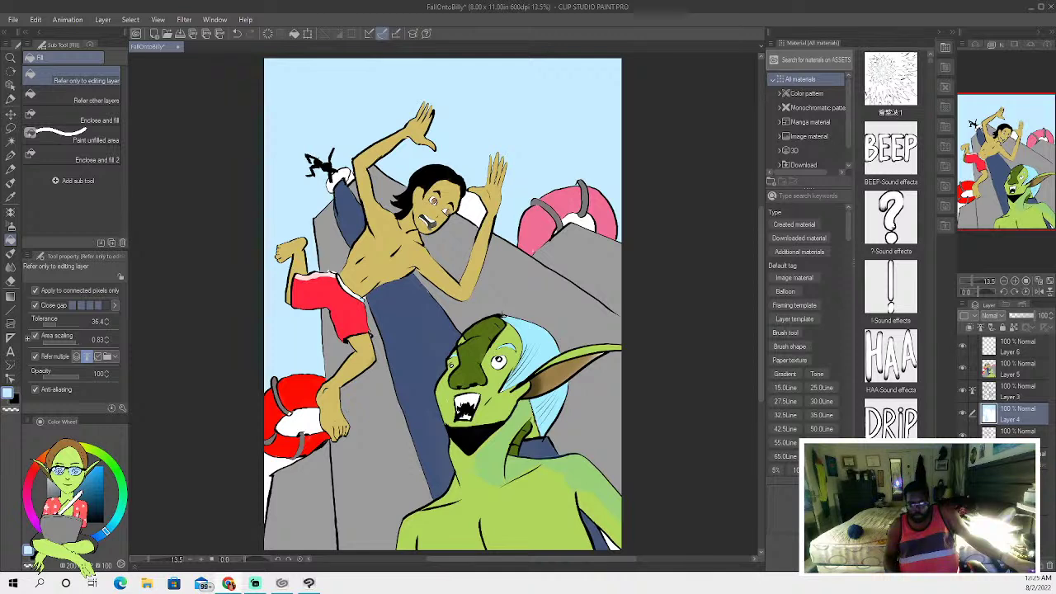
pyautogui.click(236, 34)
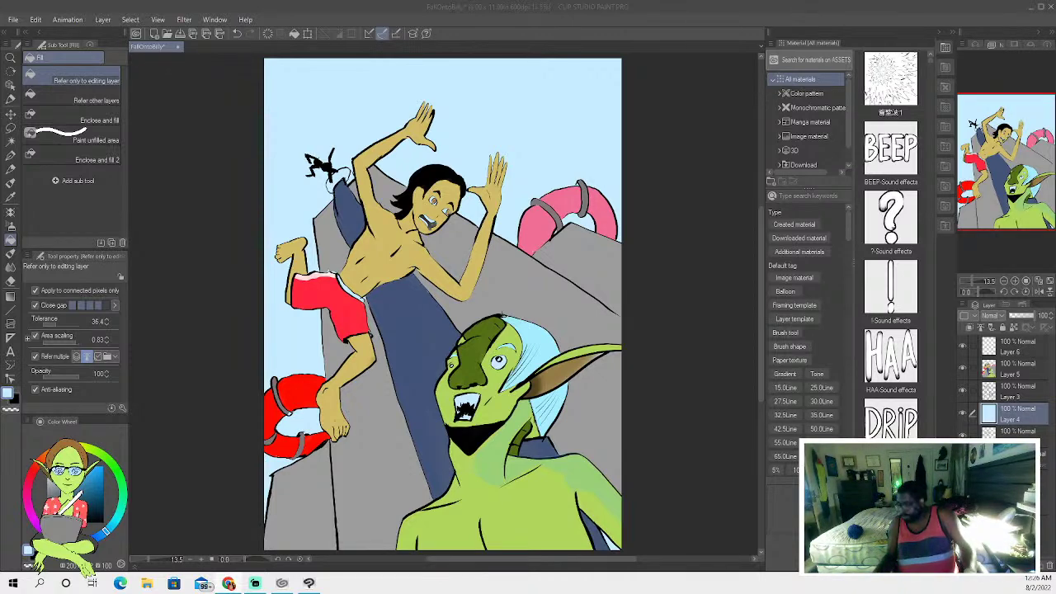
pyautogui.click(1018, 394)
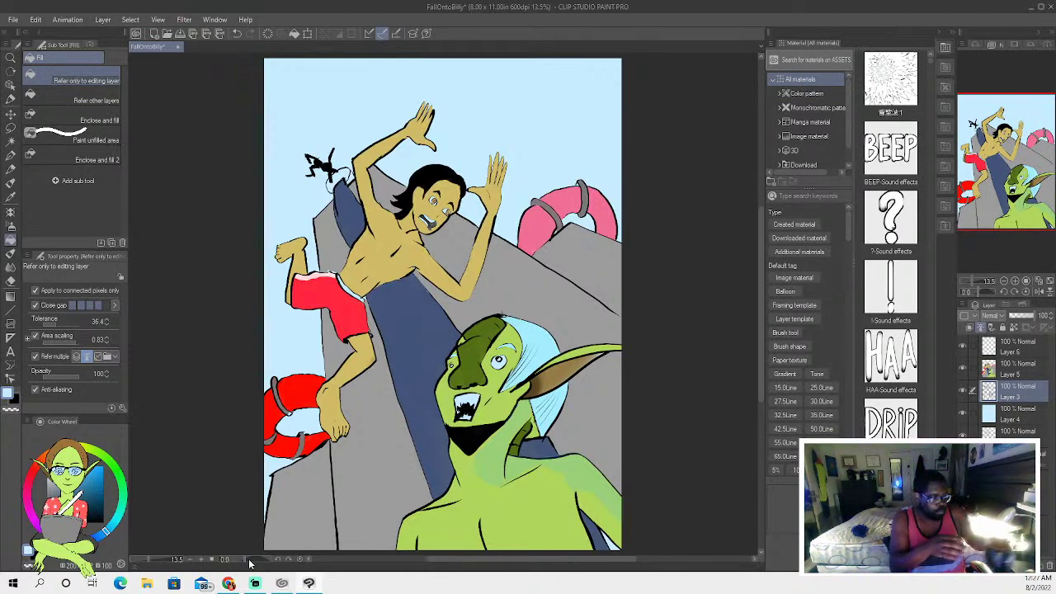
# Make Layer 6 the active layer.
pyautogui.click(1004, 356)
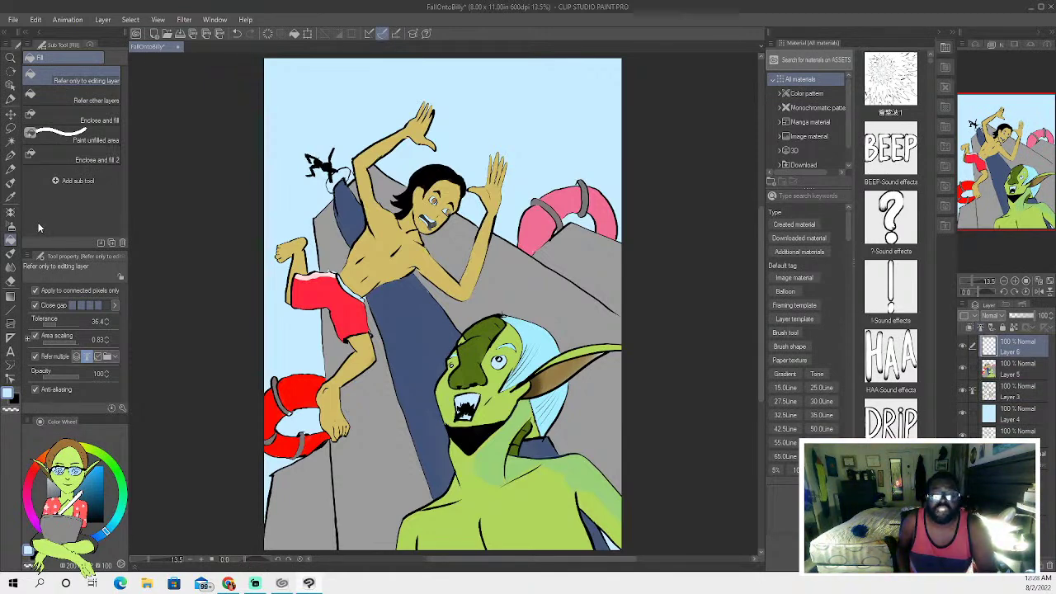
pyautogui.click(11, 141)
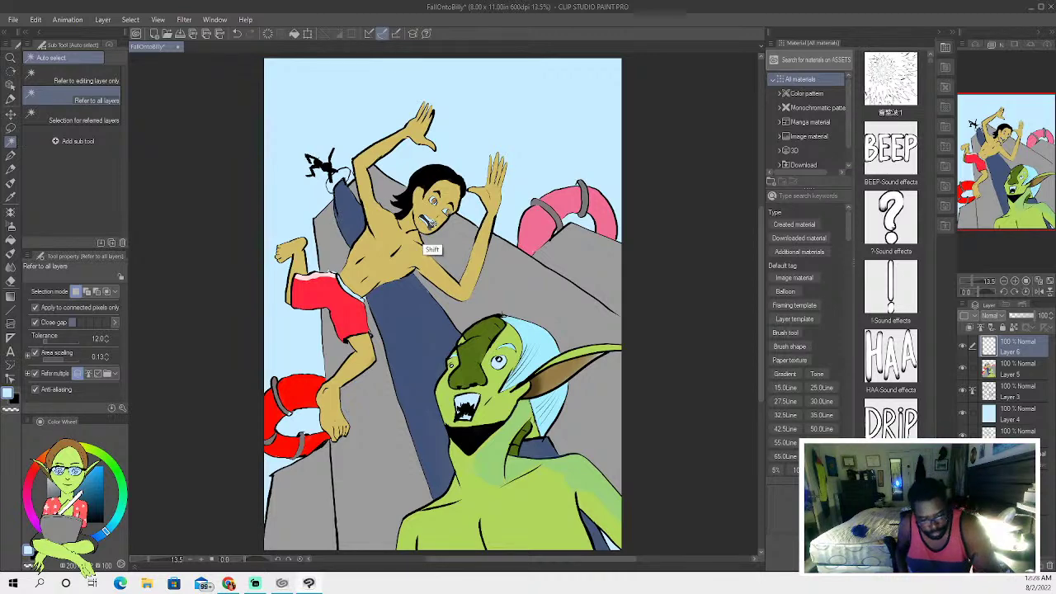
pyautogui.click(425, 246)
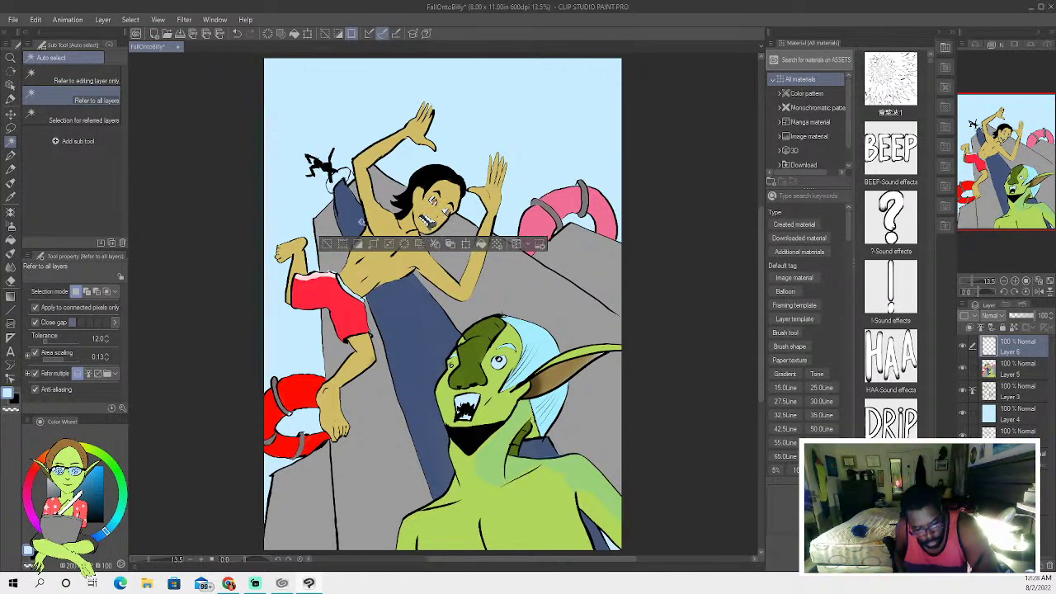
pyautogui.click(348, 292)
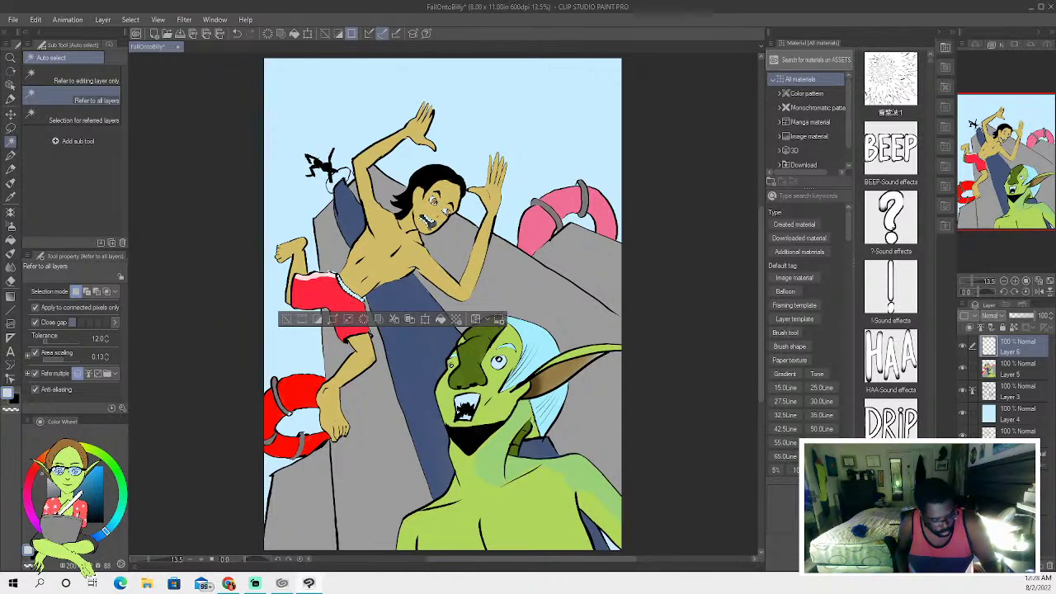
pyautogui.click(10, 254)
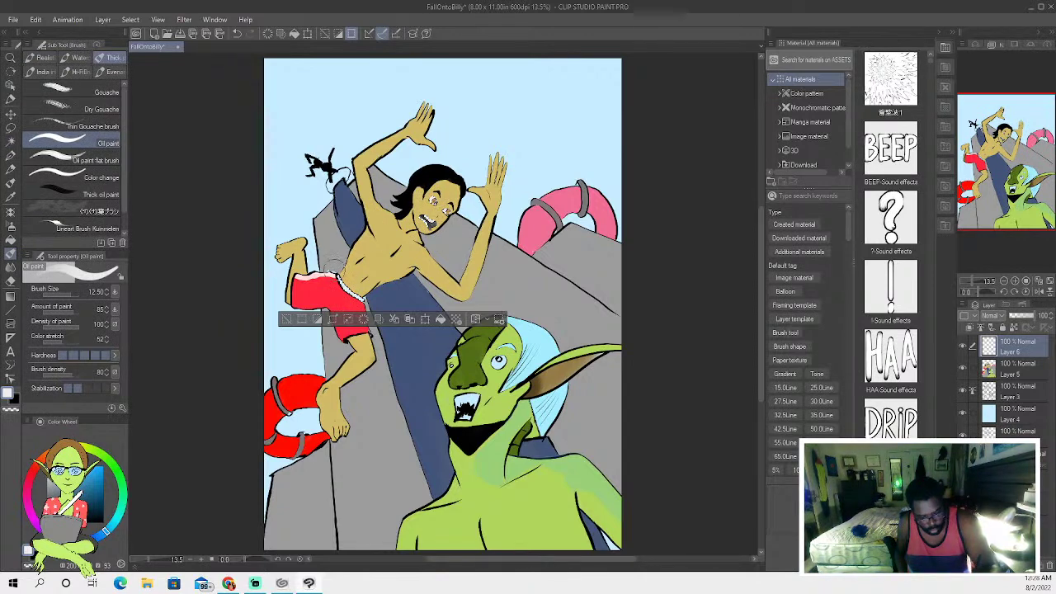
pyautogui.hotkey('ctrl', 'd')
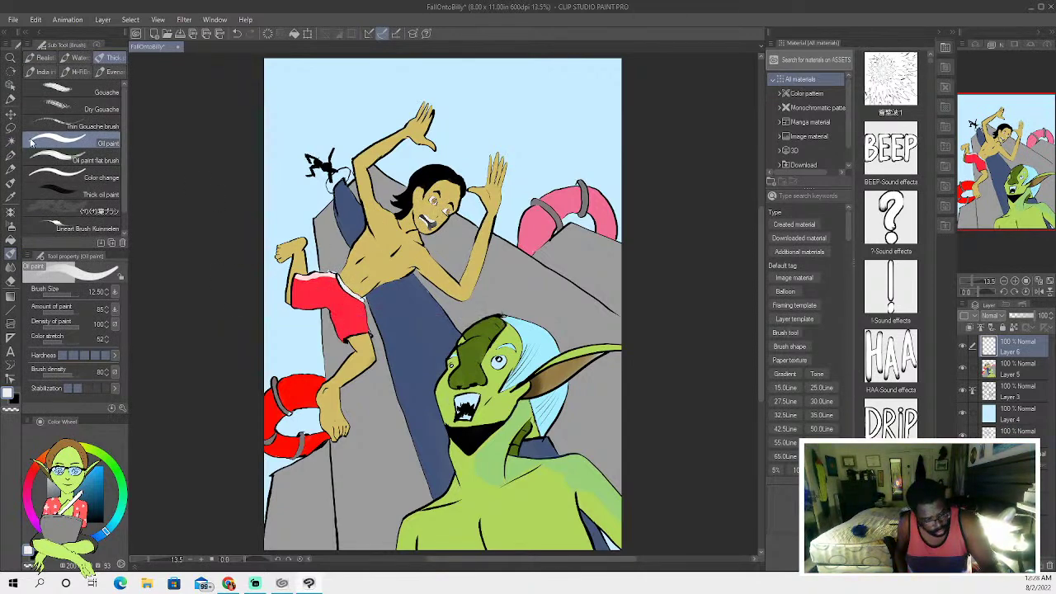
pyautogui.click(10, 156)
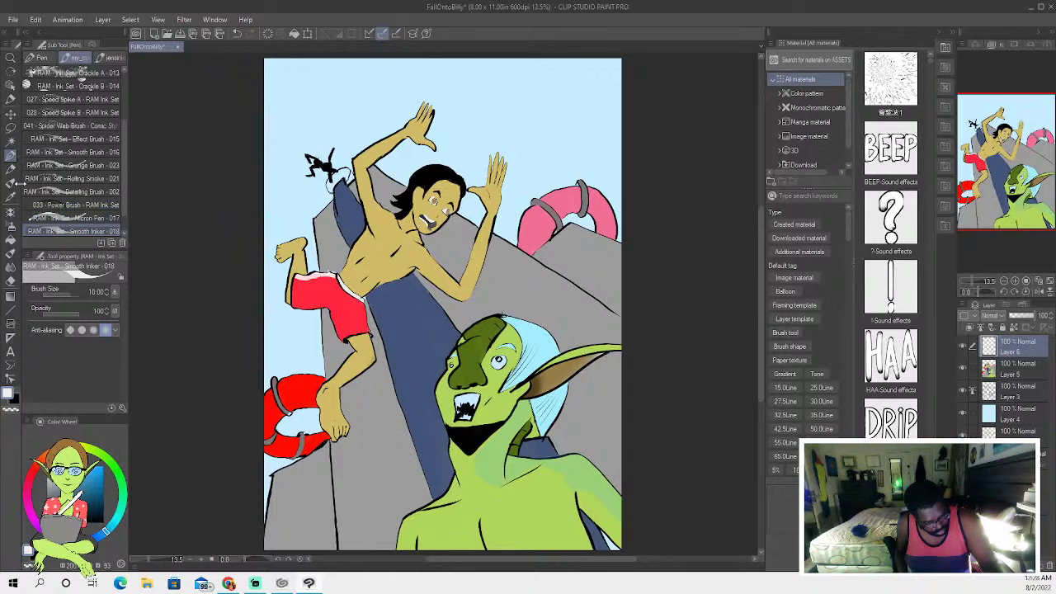
pyautogui.press('i')
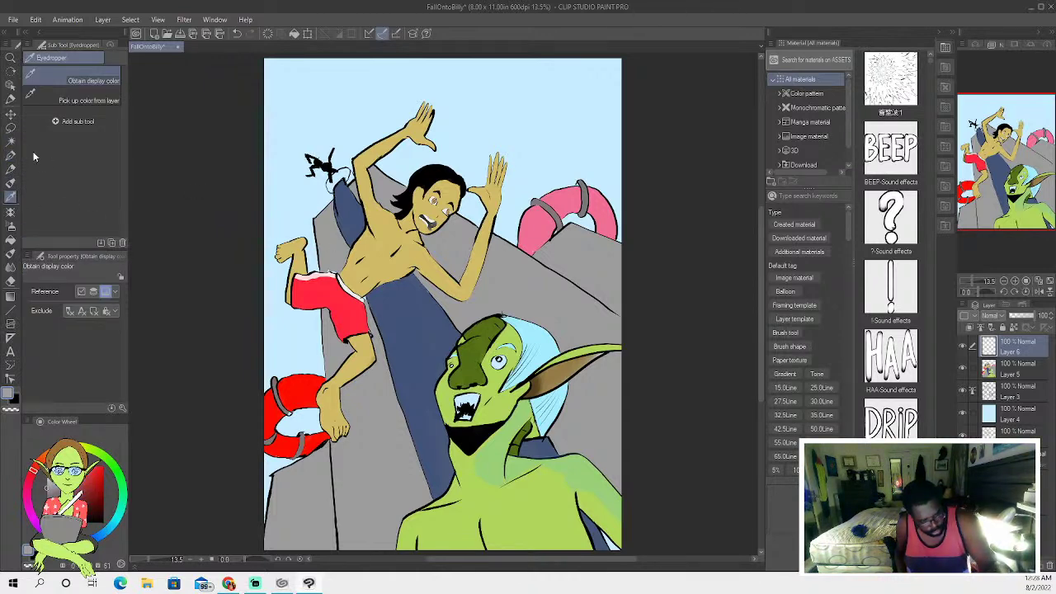
pyautogui.click(11, 156)
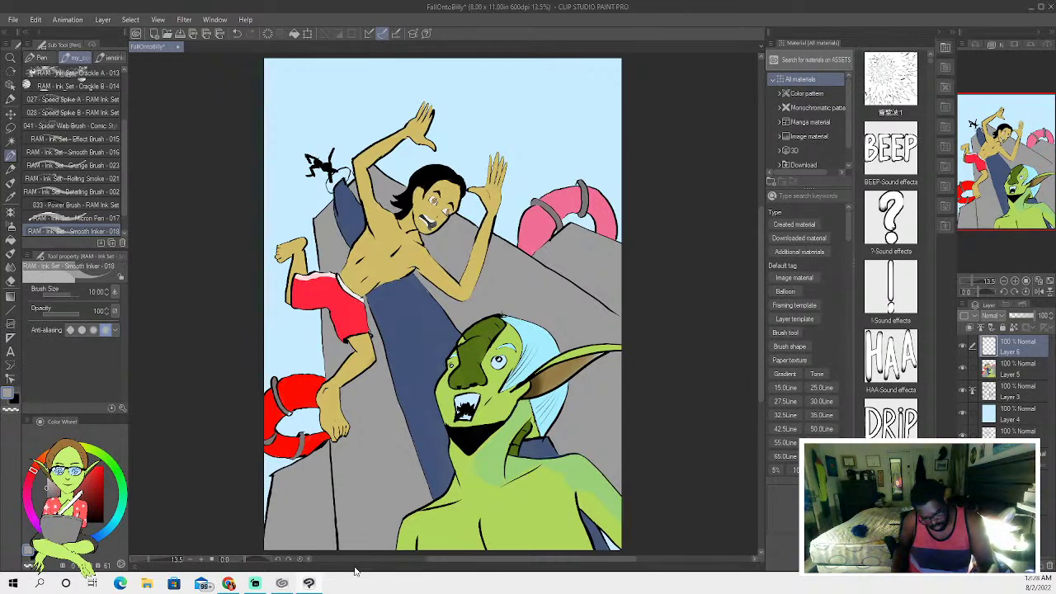
pyautogui.click(10, 128)
pyautogui.moveTo(337, 181)
pyautogui.mouseDown()
pyautogui.moveTo(365, 226)
pyautogui.moveTo(357, 237)
pyautogui.moveTo(338, 183)
pyautogui.mouseUp()
pyautogui.moveTo(422, 319)
pyautogui.mouseDown()
pyautogui.moveTo(444, 361)
pyautogui.moveTo(439, 418)
pyautogui.moveTo(449, 448)
pyautogui.moveTo(411, 380)
pyautogui.moveTo(391, 282)
pyautogui.moveTo(415, 300)
pyautogui.moveTo(406, 285)
pyautogui.moveTo(451, 345)
pyautogui.moveTo(445, 362)
pyautogui.moveTo(406, 278)
pyautogui.moveTo(407, 307)
pyautogui.moveTo(403, 281)
pyautogui.mouseUp()
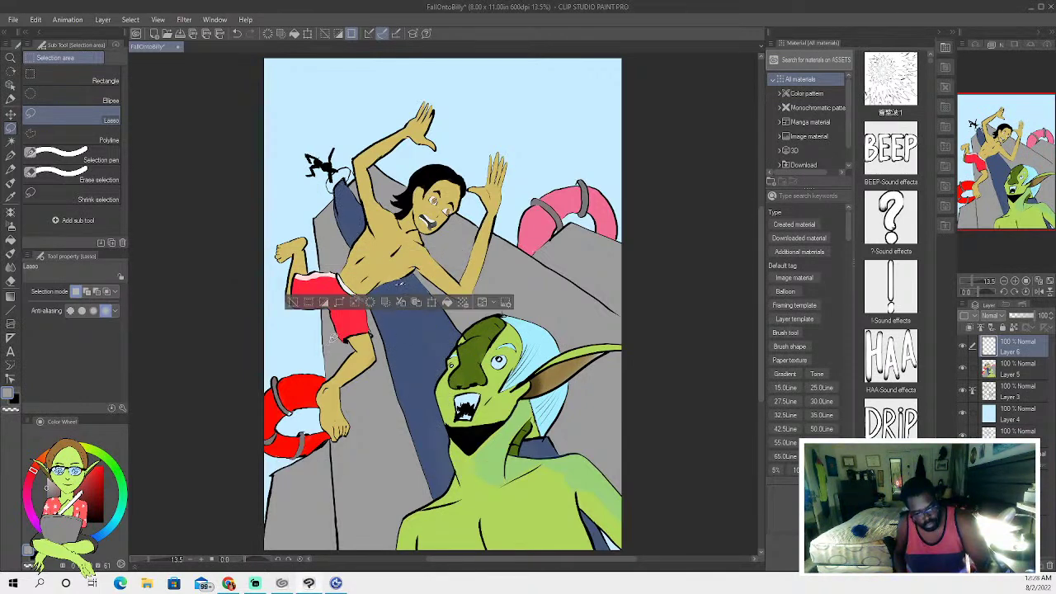
pyautogui.hotkey('ctrl', 'd')
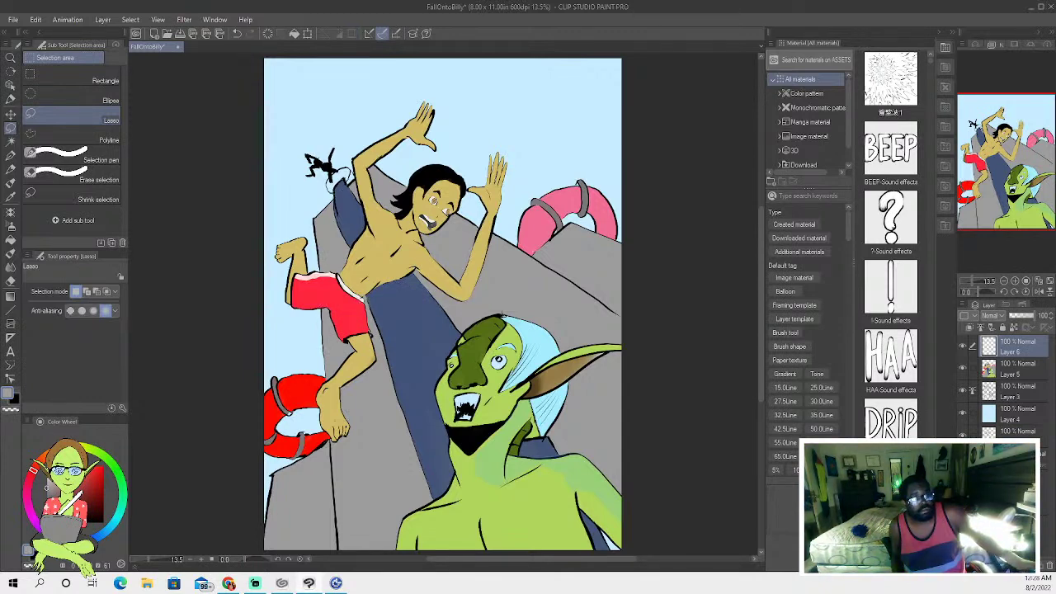
# Lasso the three visible parts of the dark blue stream between the grey rocks as one combined selection on Layer 6.
pyautogui.press('shift')
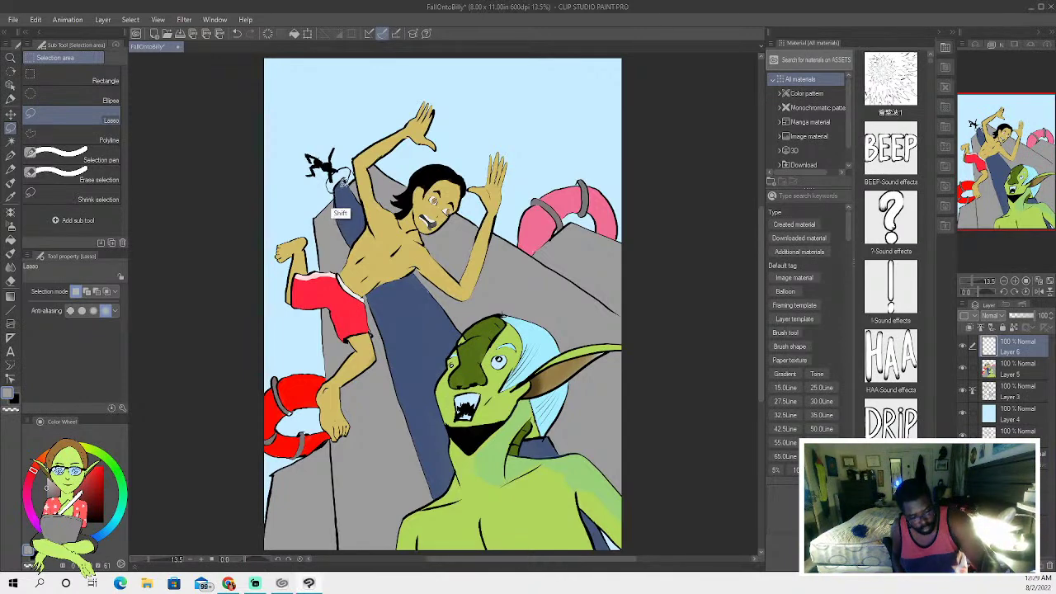
pyautogui.moveTo(351, 199)
pyautogui.mouseDown()
pyautogui.moveTo(364, 218)
pyautogui.moveTo(359, 235)
pyautogui.moveTo(339, 217)
pyautogui.moveTo(340, 188)
pyautogui.mouseUp()
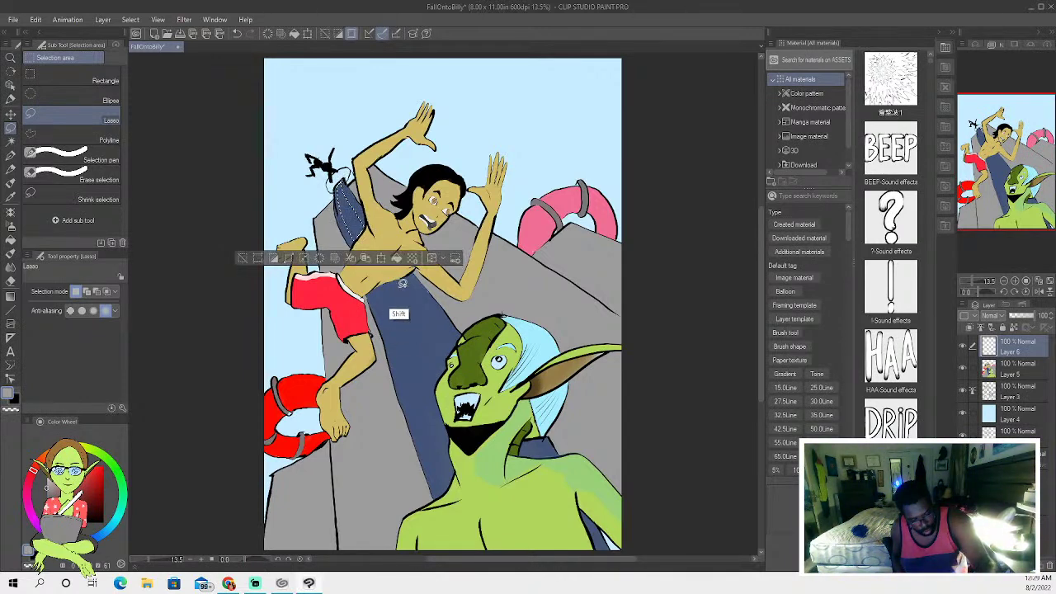
pyautogui.moveTo(403, 282)
pyautogui.mouseDown()
pyautogui.moveTo(388, 335)
pyautogui.moveTo(446, 481)
pyautogui.moveTo(435, 404)
pyautogui.moveTo(447, 356)
pyautogui.moveTo(429, 294)
pyautogui.moveTo(404, 281)
pyautogui.mouseUp()
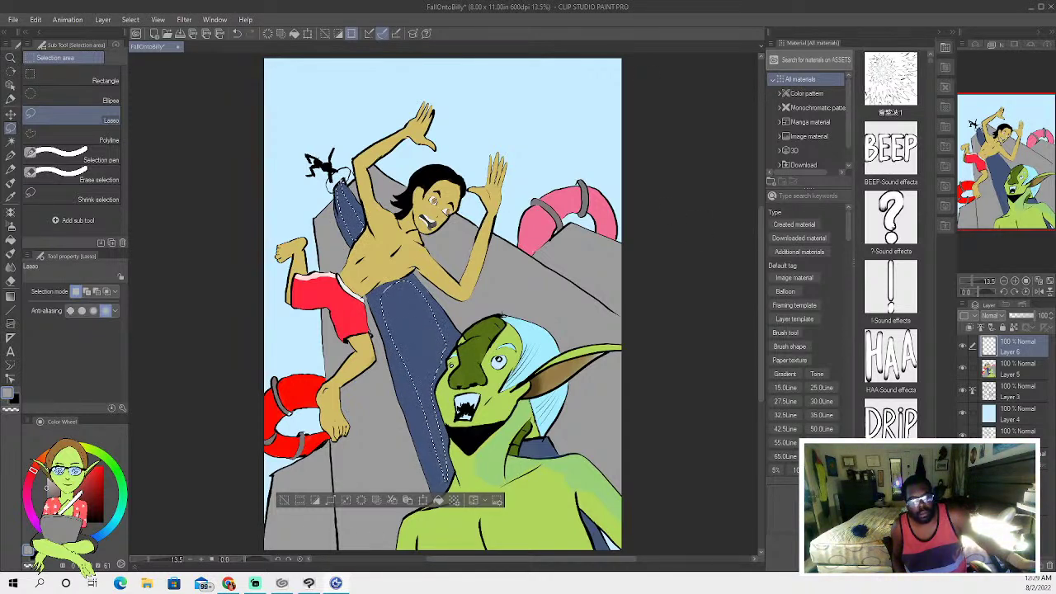
pyautogui.moveTo(536, 441)
pyautogui.mouseDown()
pyautogui.moveTo(541, 487)
pyautogui.moveTo(530, 462)
pyautogui.mouseUp()
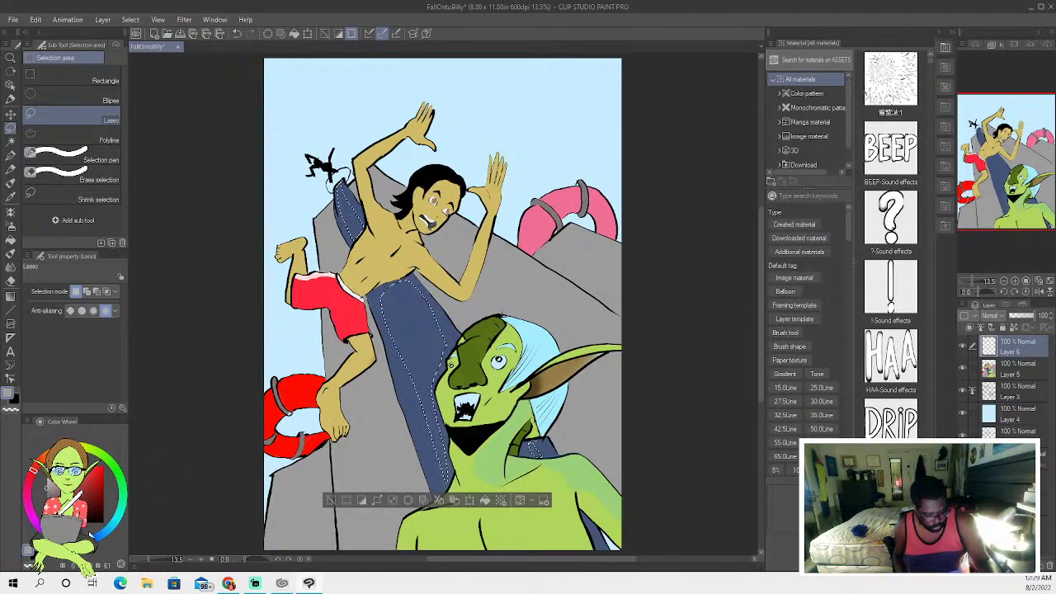
# Paint pale cyan streaks along the stream with the Oil paint 2 brush at size 8 and 50 opacity, clearing the selection partway.
pyautogui.click(107, 538)
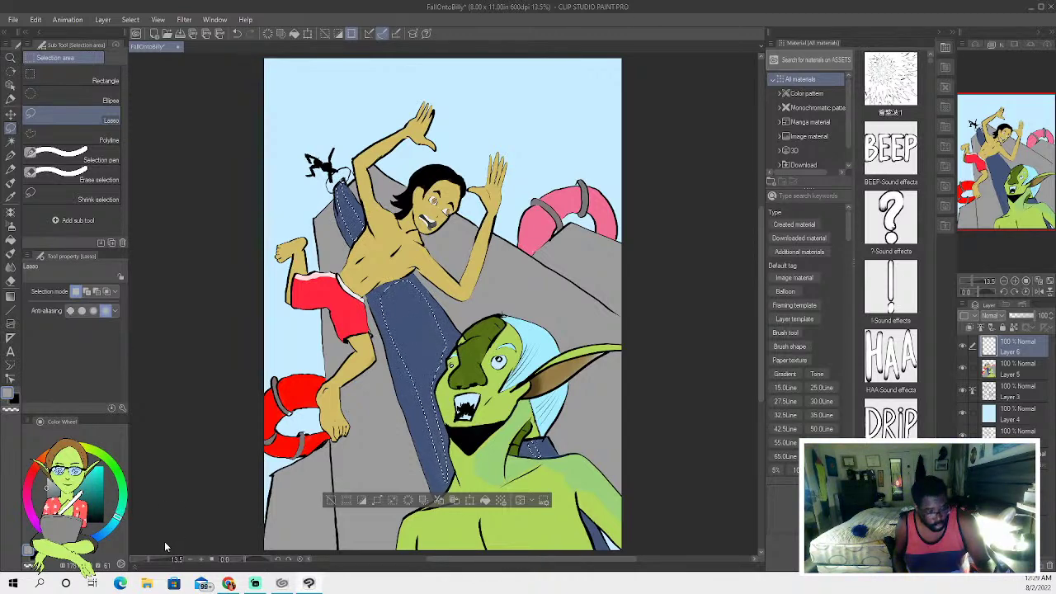
pyautogui.press('b')
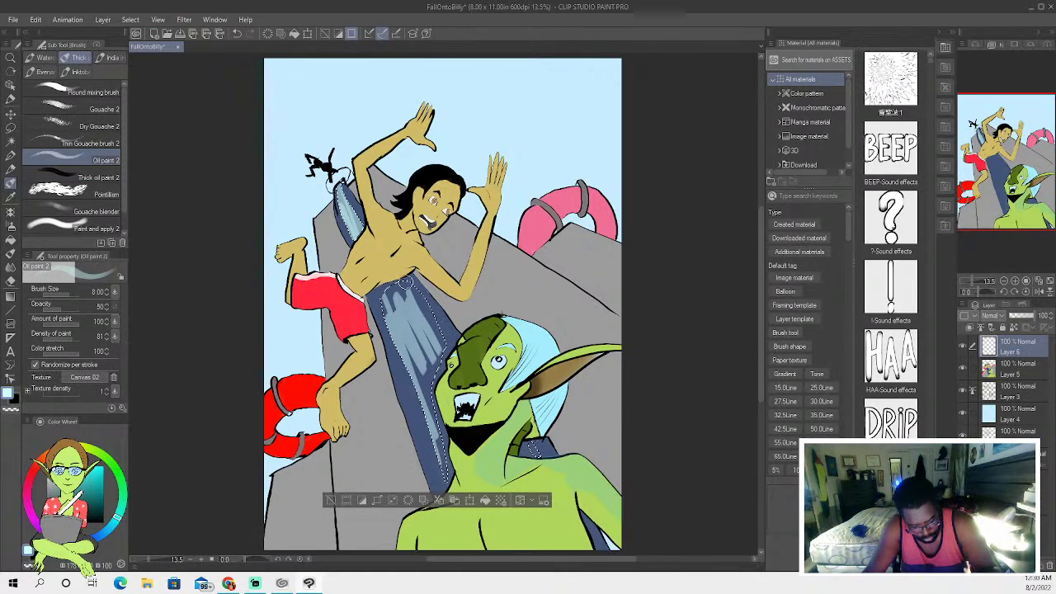
pyautogui.moveTo(408, 297)
pyautogui.mouseDown()
pyautogui.moveTo(442, 429)
pyautogui.moveTo(425, 330)
pyautogui.moveTo(434, 363)
pyautogui.moveTo(397, 314)
pyautogui.moveTo(421, 388)
pyautogui.moveTo(412, 322)
pyautogui.moveTo(429, 330)
pyautogui.mouseUp()
pyautogui.moveTo(409, 284)
pyautogui.mouseDown()
pyautogui.moveTo(437, 338)
pyautogui.moveTo(429, 462)
pyautogui.moveTo(412, 384)
pyautogui.moveTo(429, 470)
pyautogui.mouseUp()
pyautogui.hotkey('ctrl', 'd')
pyautogui.moveTo(388, 330); pyautogui.dragTo(438, 472)
pyautogui.moveTo(417, 293); pyautogui.dragTo(461, 343)
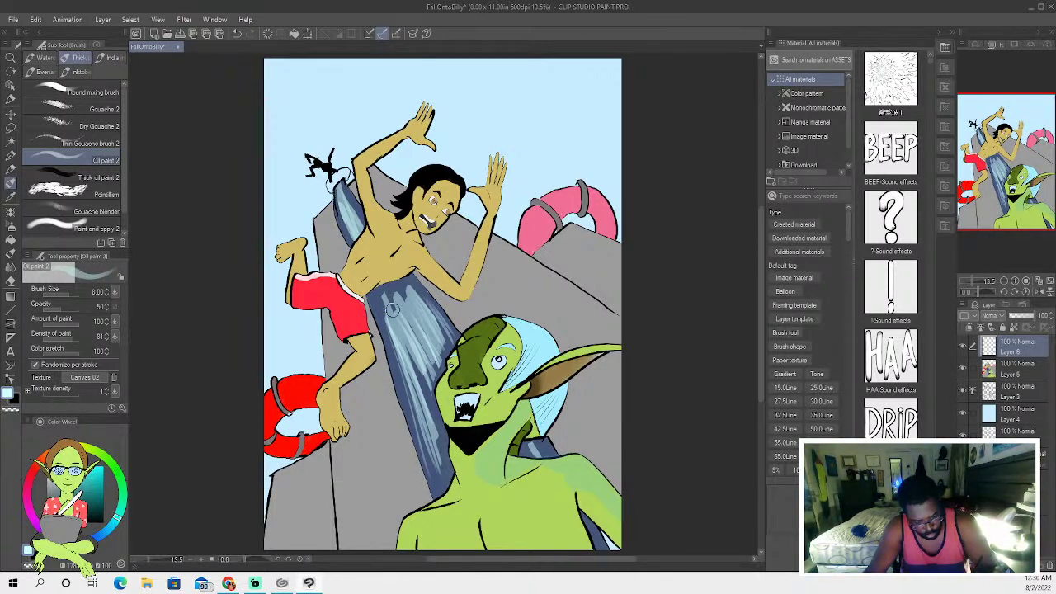
pyautogui.moveTo(381, 297); pyautogui.dragTo(382, 357)
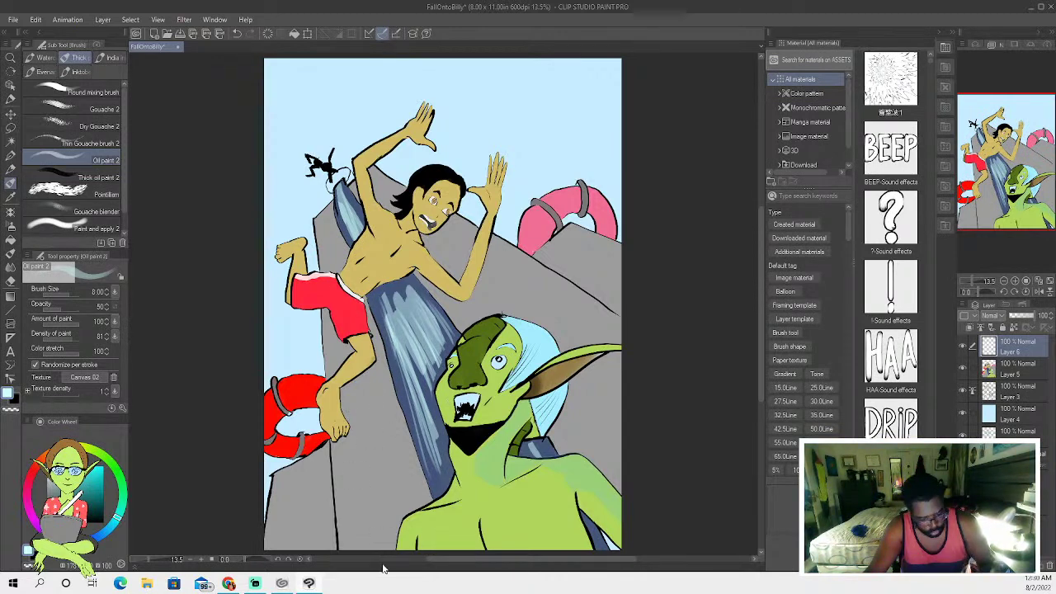
pyautogui.press('x')
pyautogui.press('p')
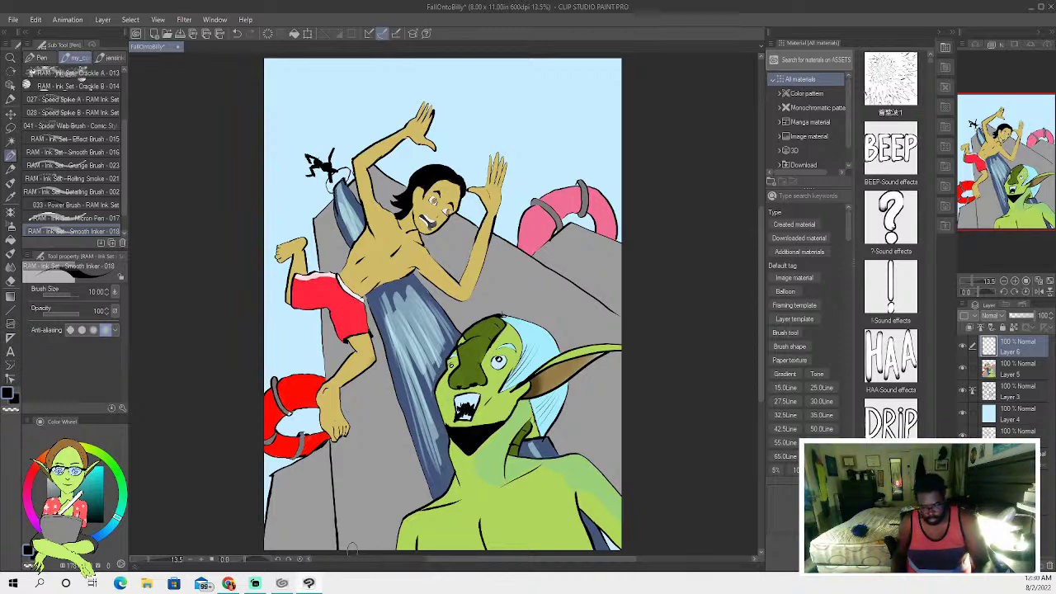
pyautogui.click(10, 140)
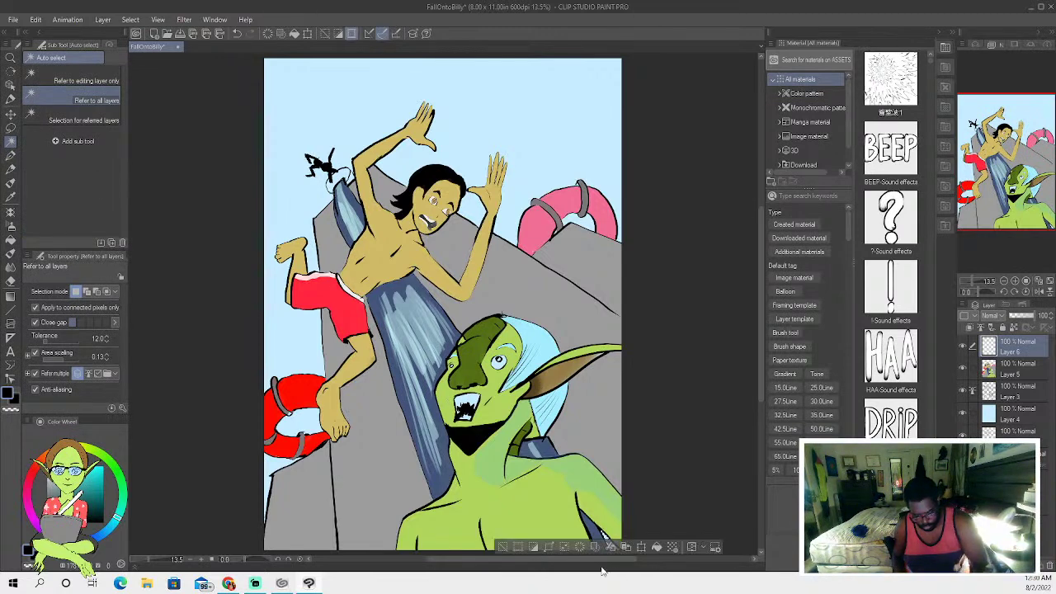
pyautogui.click(11, 196)
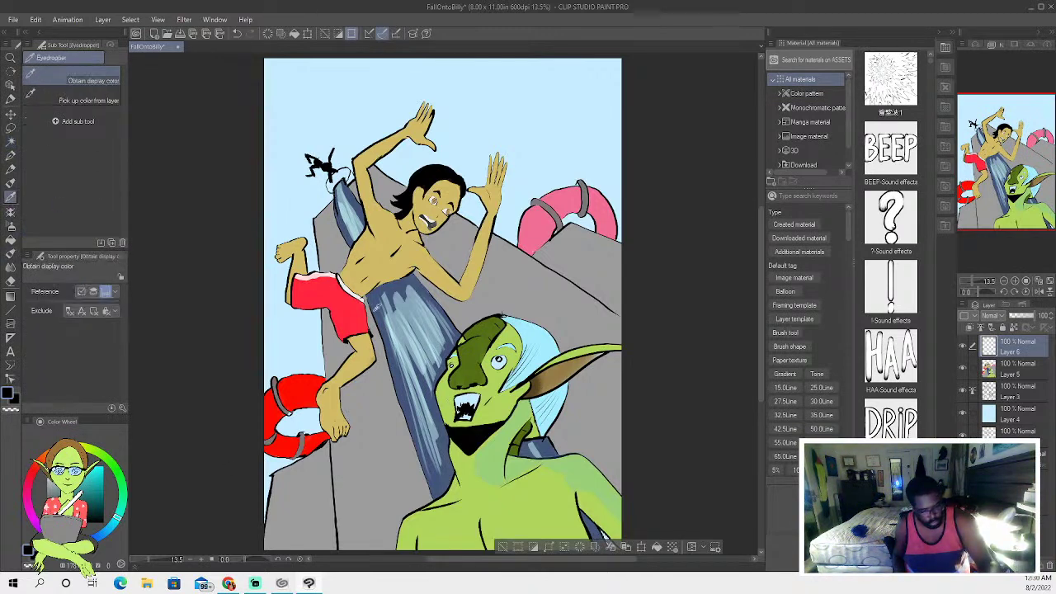
pyautogui.click(497, 286)
pyautogui.click(10, 183)
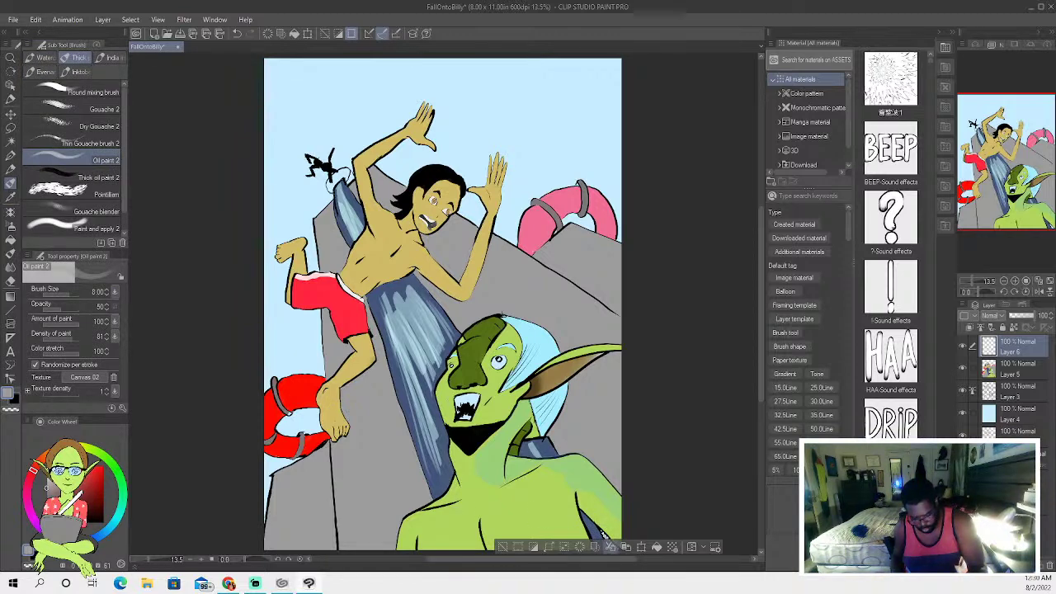
pyautogui.press('7')
pyautogui.press('0')
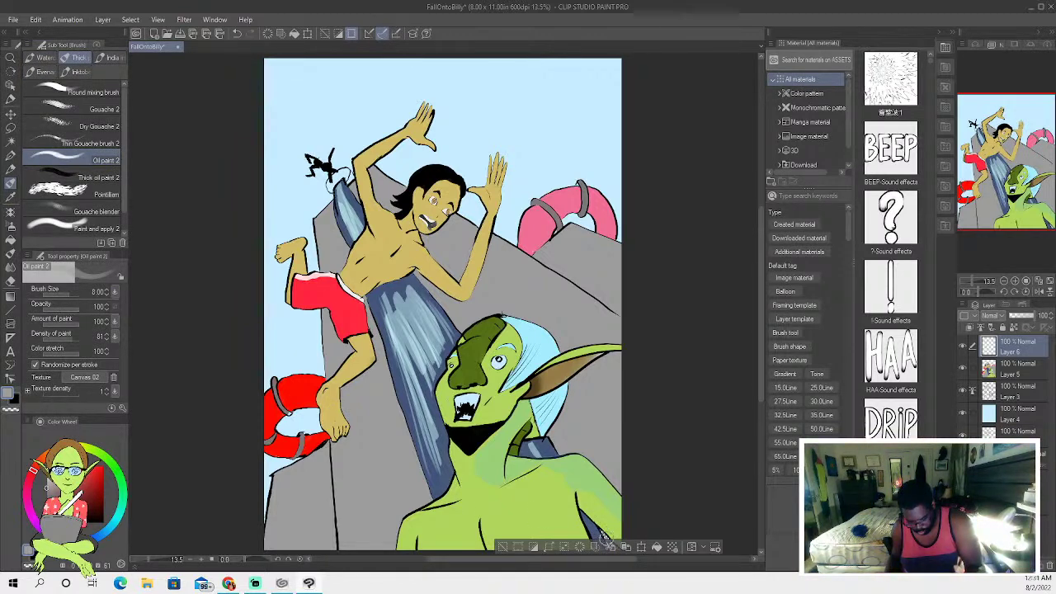
pyautogui.click(505, 548)
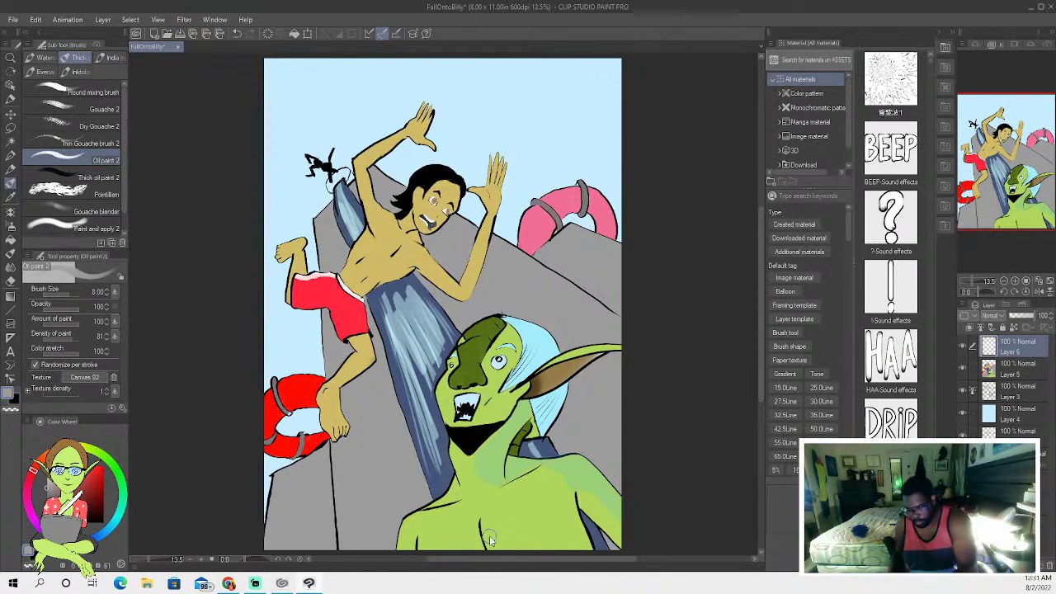
# Add a new layer above Layer 6 and spray light blue droplets along the stream with the Droplet airbrush at size 12.5 and 80 opacity.
pyautogui.hotkey('ctrl', 'shift', 'n')
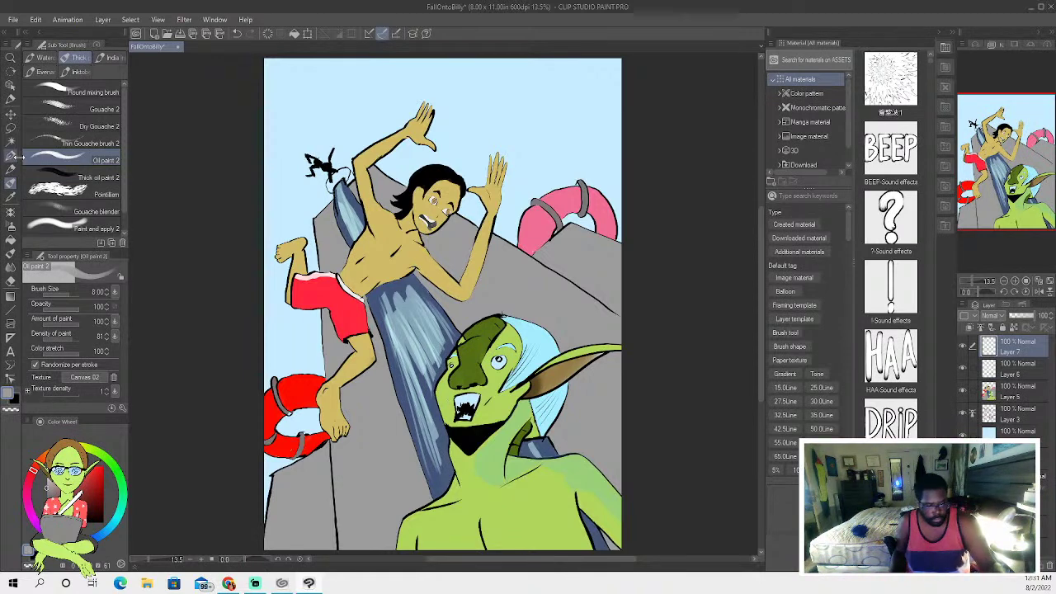
pyautogui.click(10, 225)
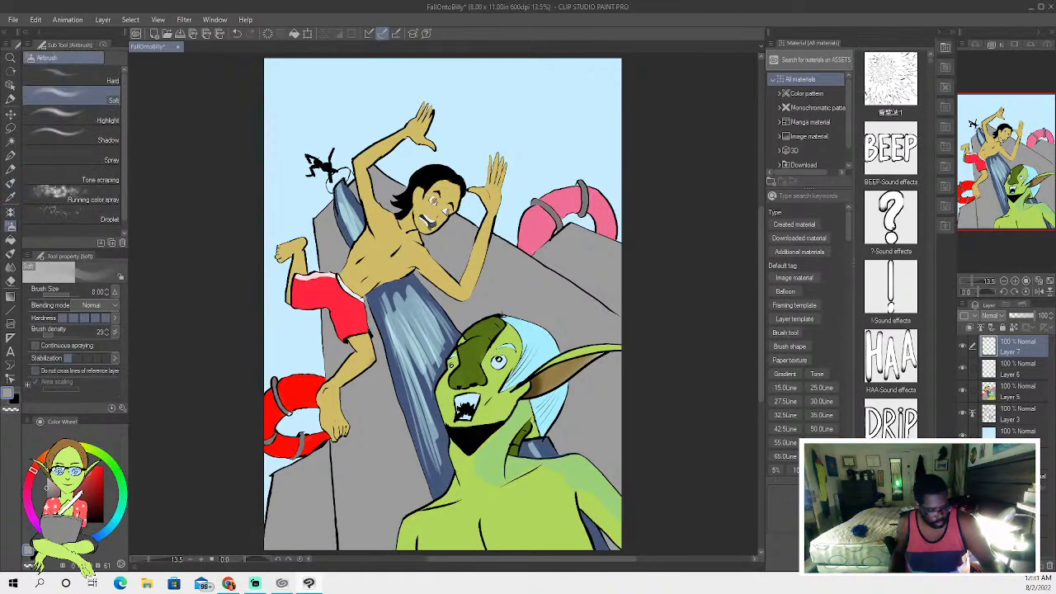
pyautogui.moveTo(114, 542)
pyautogui.mouseDown()
pyautogui.moveTo(103, 534)
pyautogui.moveTo(116, 524)
pyautogui.mouseUp()
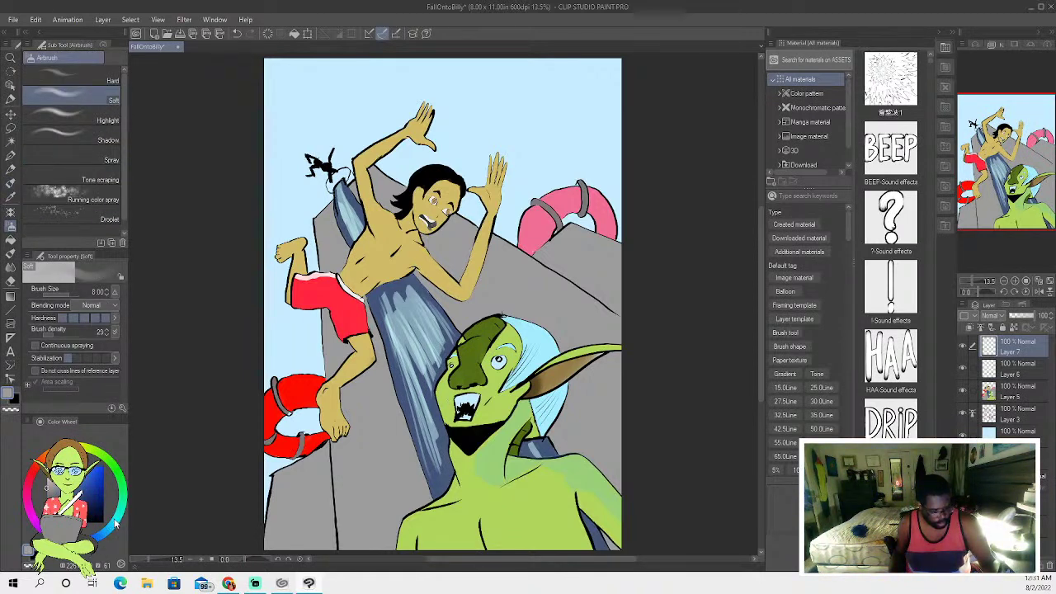
pyautogui.click(74, 216)
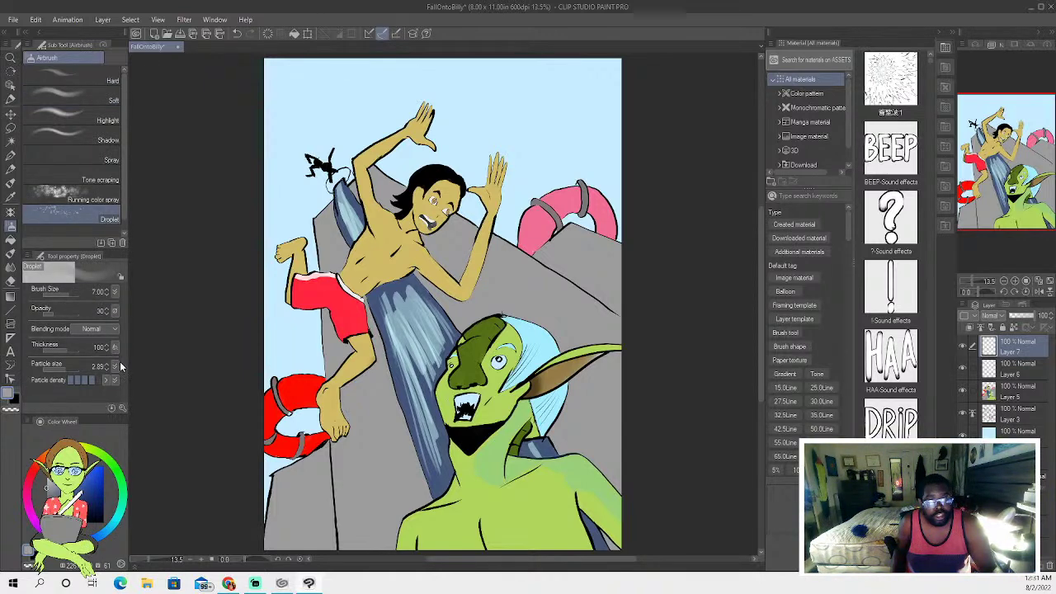
pyautogui.press(']')
pyautogui.moveTo(376, 177)
pyautogui.mouseDown()
pyautogui.moveTo(406, 190)
pyautogui.moveTo(376, 176)
pyautogui.mouseUp()
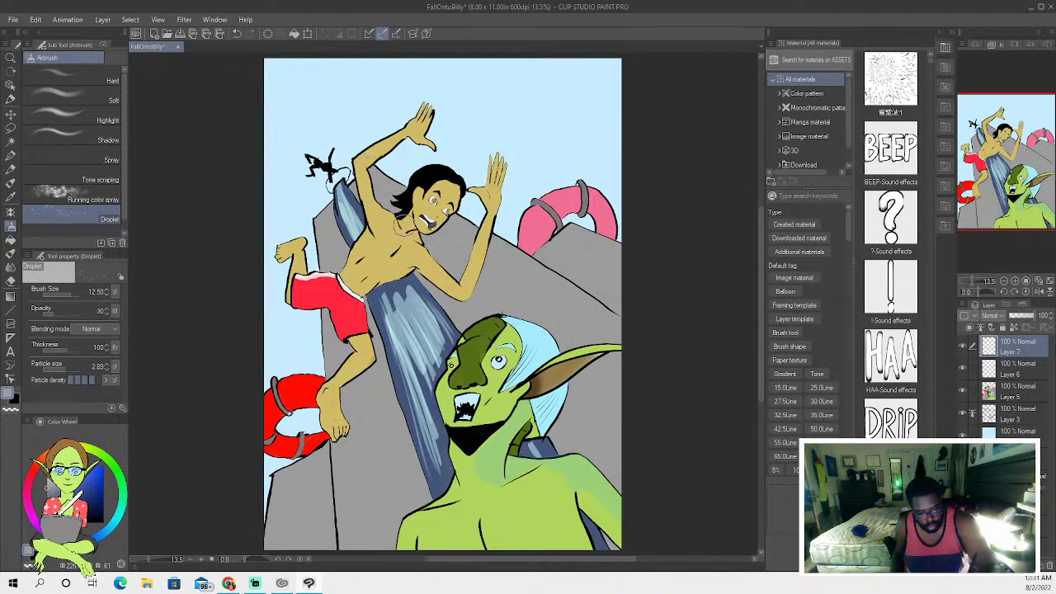
pyautogui.click(72, 312)
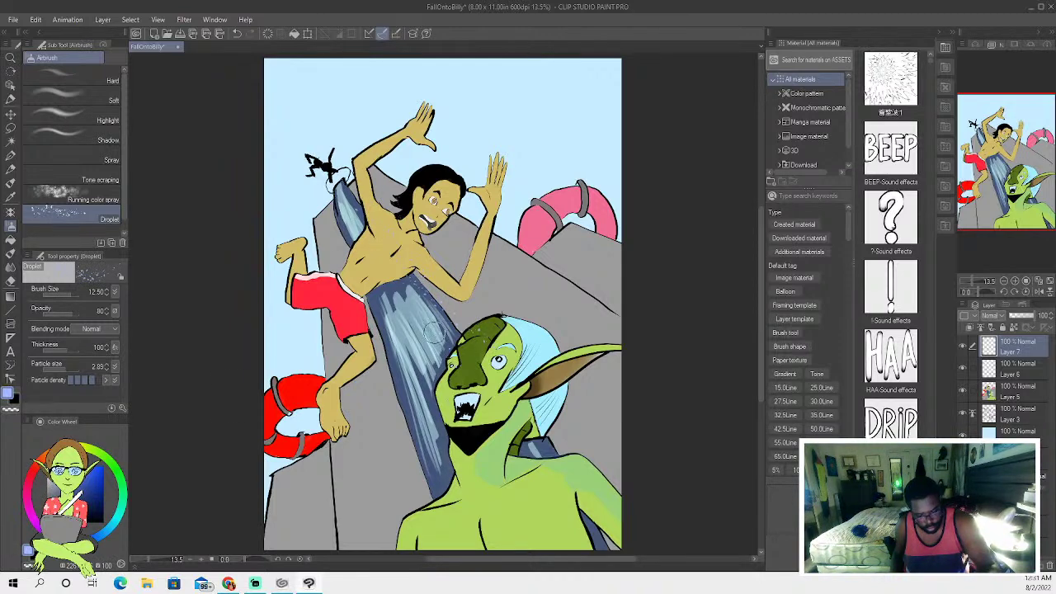
# Reduce the Droplet airbrush to size 8 and spray more droplets over the stream from its top down to the rock beside it.
pyautogui.press('[')
pyautogui.press('[')
pyautogui.press('[')
pyautogui.press('[')
pyautogui.press('[')
pyautogui.press(']')
pyautogui.press(']')
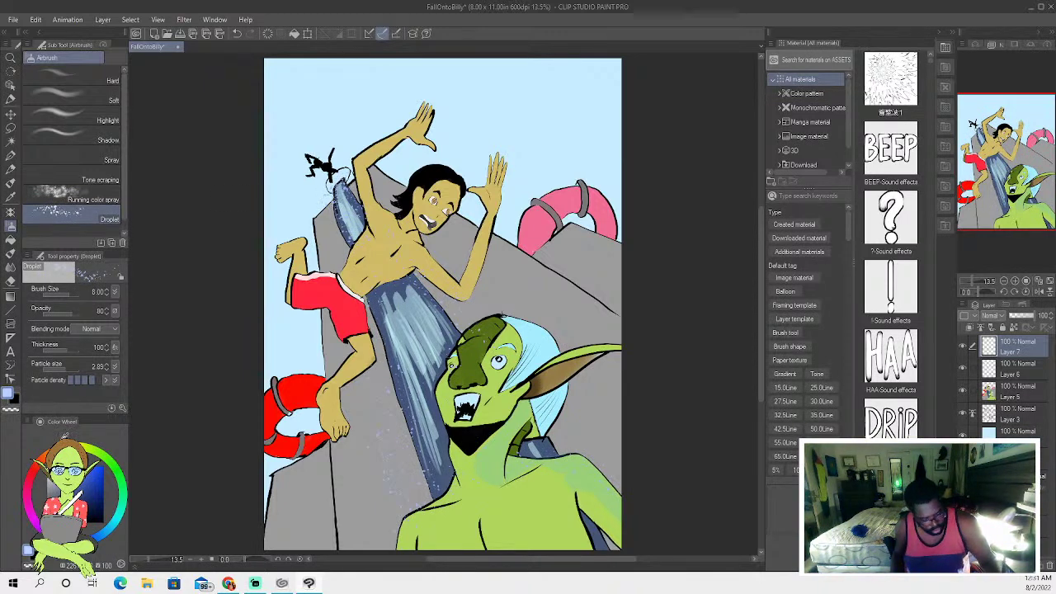
pyautogui.moveTo(338, 183)
pyautogui.mouseDown()
pyautogui.moveTo(347, 216)
pyautogui.moveTo(340, 192)
pyautogui.mouseUp()
# Spray pale blue droplets at 60 opacity and size 5, and add mist at the stream's lower end with Running color spray at size 10.
pyautogui.hotkey('ctrl', '[')
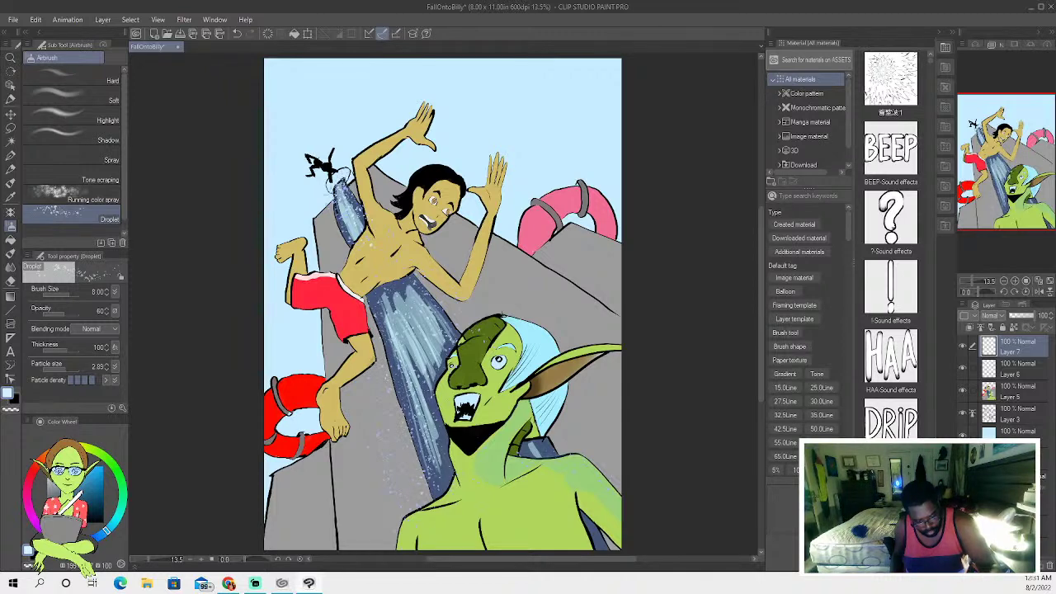
pyautogui.press('[')
pyautogui.press('[')
pyautogui.press('[')
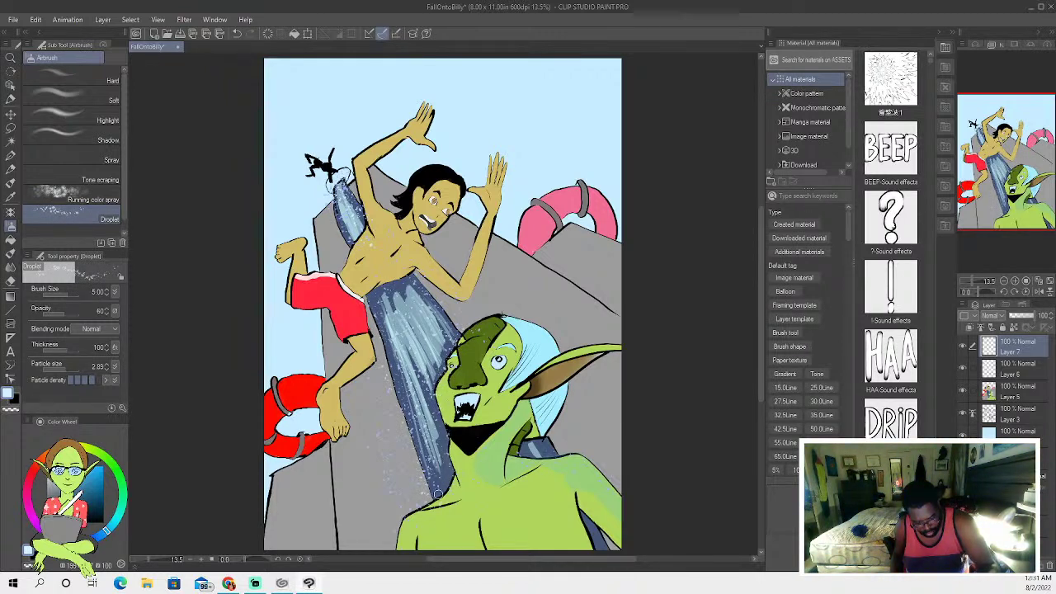
pyautogui.click(74, 194)
pyautogui.moveTo(459, 468)
pyautogui.mouseDown()
pyautogui.moveTo(415, 504)
pyautogui.moveTo(446, 472)
pyautogui.moveTo(413, 529)
pyautogui.moveTo(463, 467)
pyautogui.moveTo(388, 528)
pyautogui.moveTo(440, 440)
pyautogui.mouseUp()
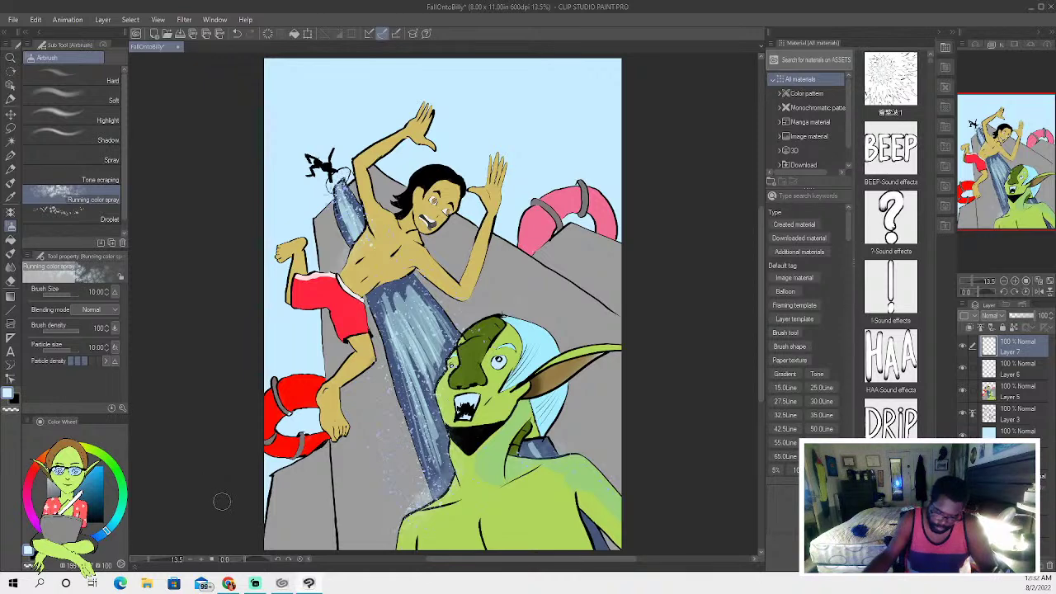
# Undo the last spray stroke and replace the droplet layer with a new empty layer above Layer 6.
pyautogui.click(238, 33)
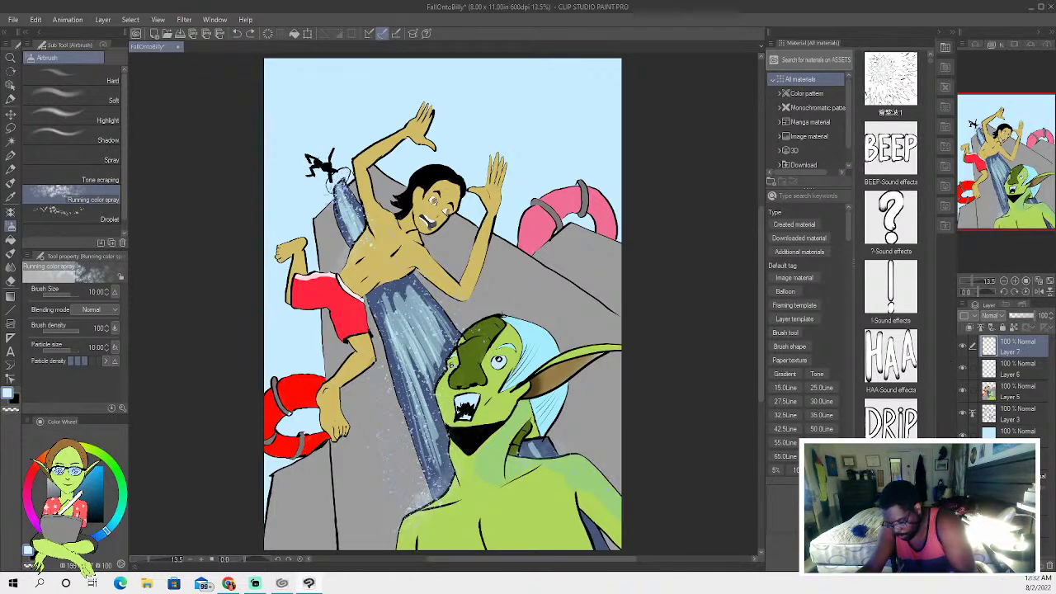
pyautogui.press('Delete')
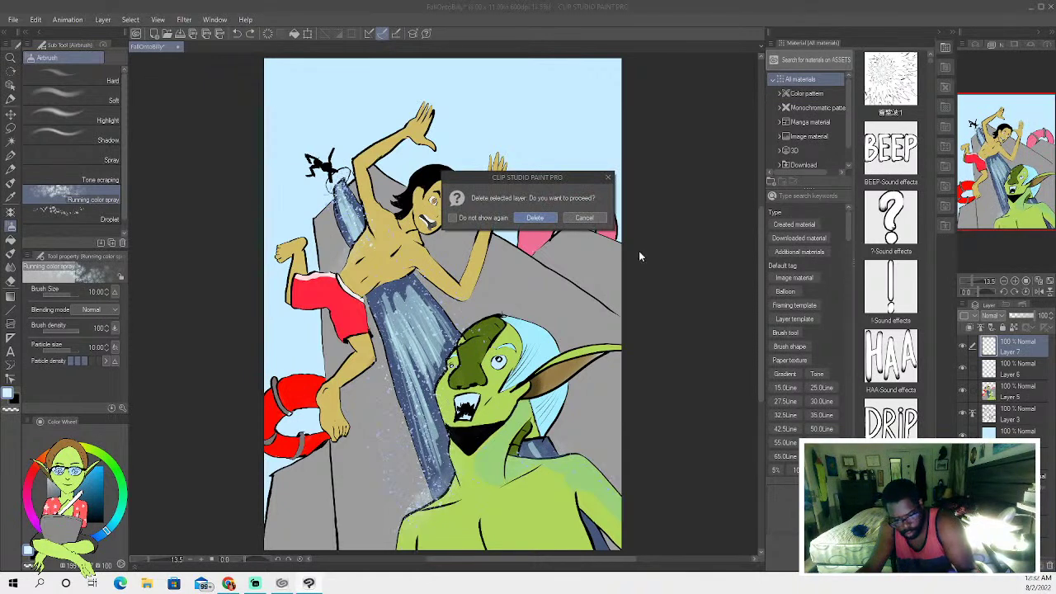
pyautogui.click(537, 216)
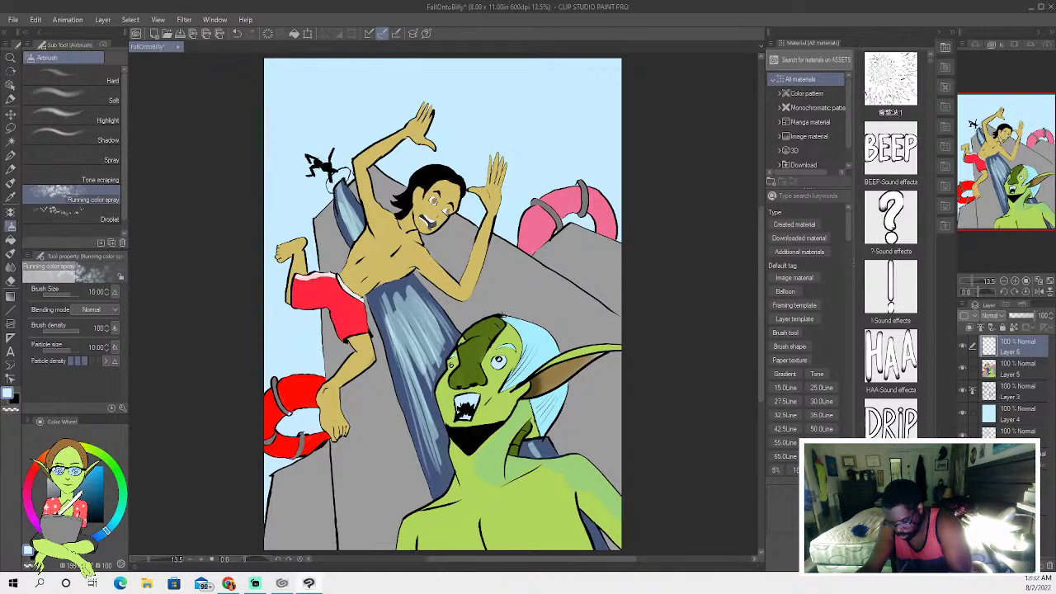
pyautogui.hotkey('ctrl', 'shift', 'n')
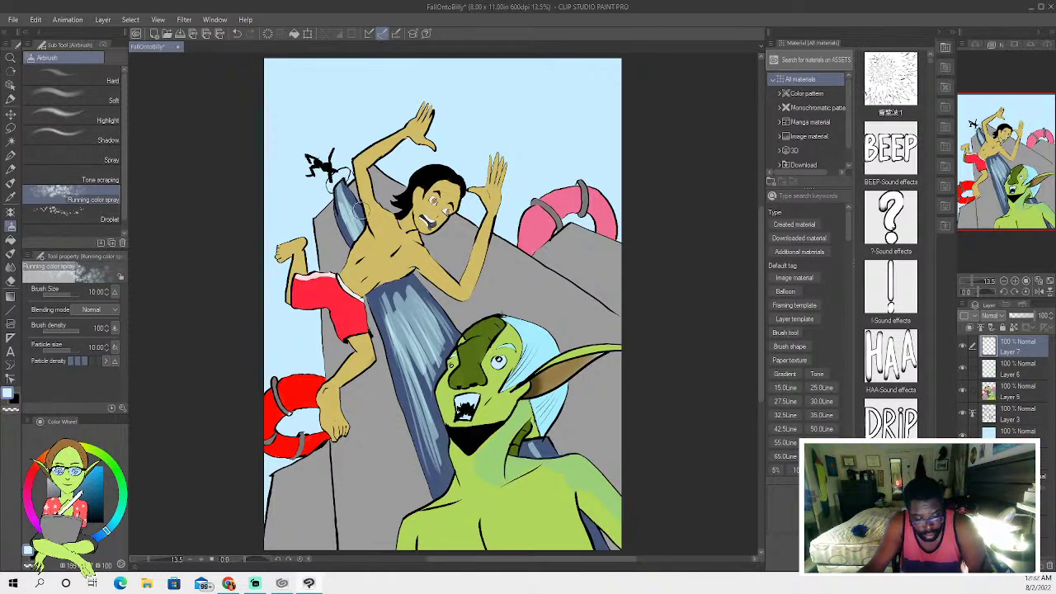
# Spray pale blue mist over the stream and along its edges with Running color spray at size 10.
pyautogui.moveTo(388, 306)
pyautogui.mouseDown()
pyautogui.moveTo(434, 495)
pyautogui.moveTo(417, 449)
pyautogui.mouseUp()
pyautogui.moveTo(402, 351)
pyautogui.mouseDown()
pyautogui.moveTo(435, 385)
pyautogui.moveTo(436, 304)
pyautogui.moveTo(449, 321)
pyautogui.moveTo(434, 297)
pyautogui.mouseUp()
pyautogui.moveTo(413, 412)
pyautogui.mouseDown()
pyautogui.moveTo(433, 479)
pyautogui.moveTo(424, 404)
pyautogui.mouseUp()
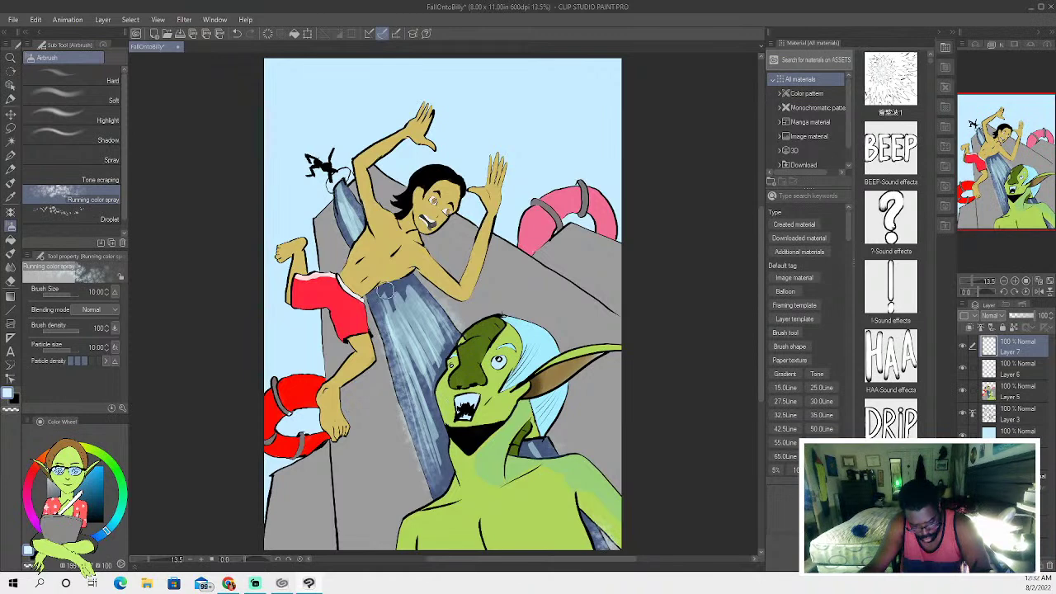
pyautogui.moveTo(375, 331)
pyautogui.mouseDown()
pyautogui.moveTo(421, 396)
pyautogui.moveTo(441, 305)
pyautogui.mouseUp()
pyautogui.moveTo(332, 190)
pyautogui.mouseDown()
pyautogui.moveTo(350, 236)
pyautogui.moveTo(361, 229)
pyautogui.moveTo(345, 223)
pyautogui.mouseUp()
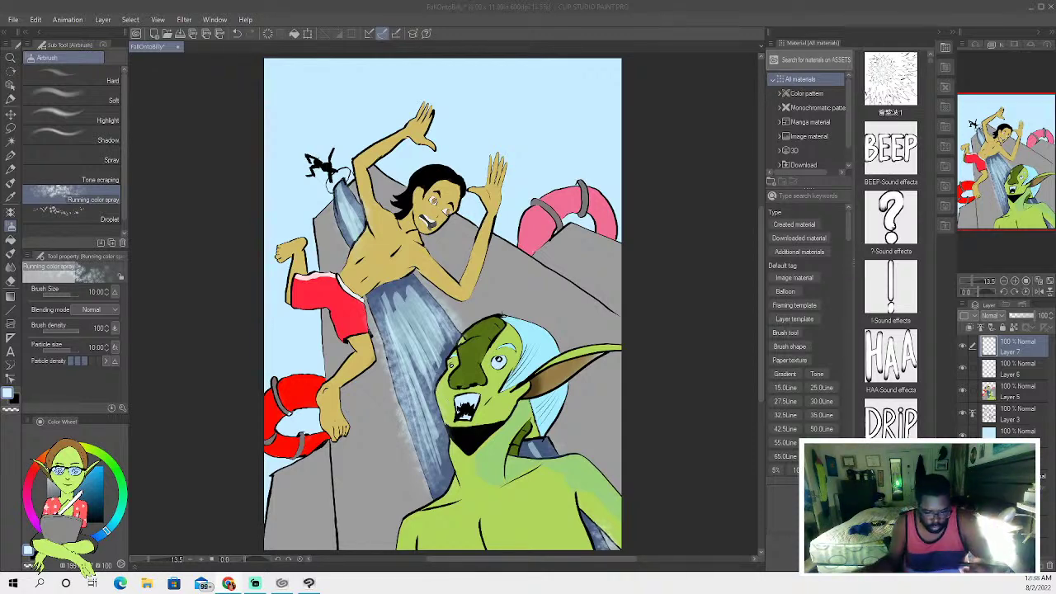
pyautogui.click(422, 302)
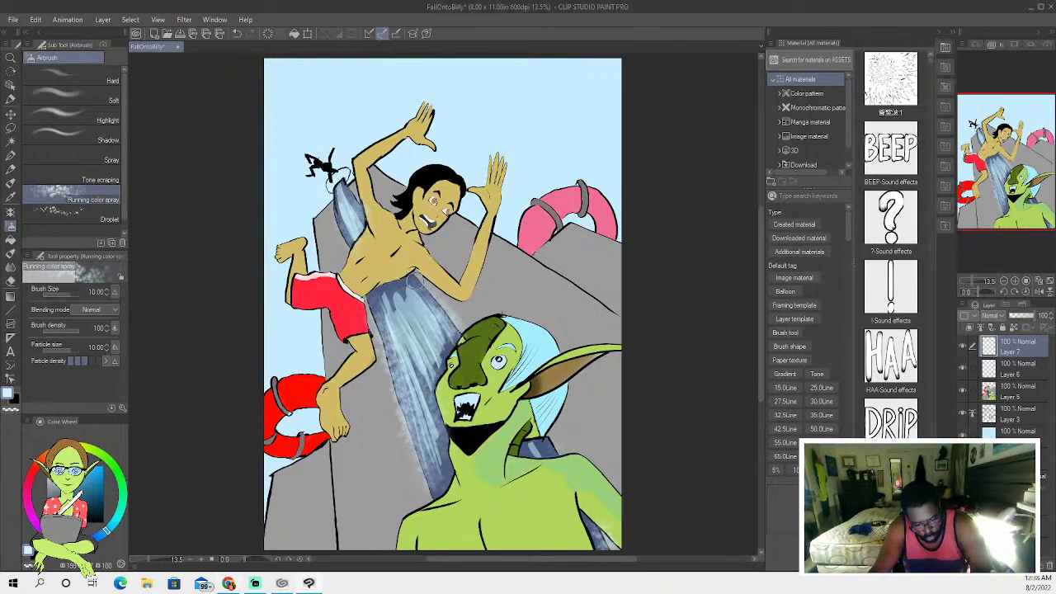
pyautogui.moveTo(425, 318); pyautogui.dragTo(395, 442)
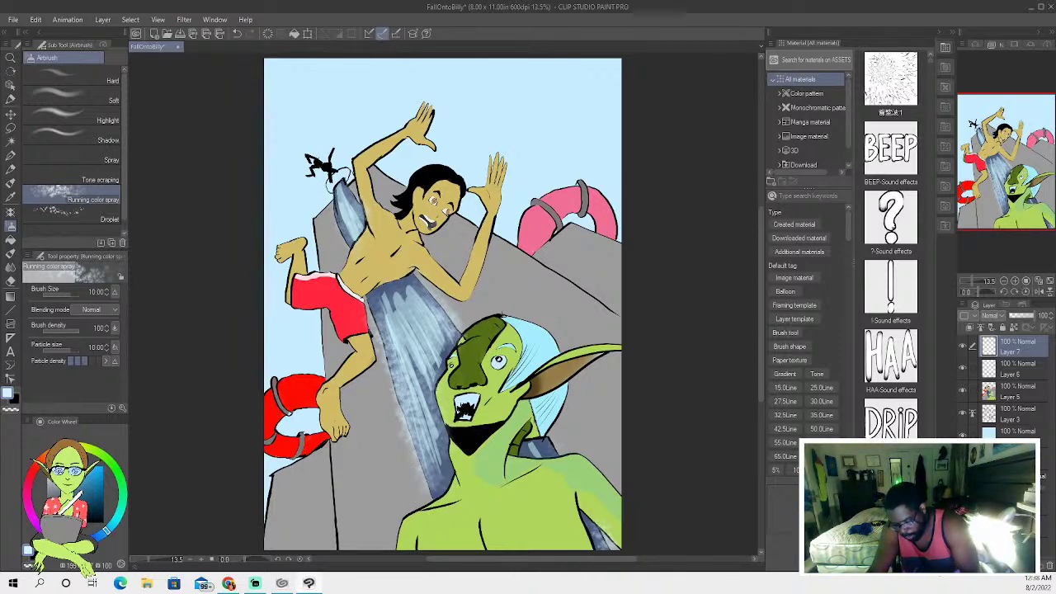
# Add a layer above Layer 7 and paint pale splashes on the green figure's shoulders and head with Oil paint 2 at size 8.
pyautogui.hotkey('ctrl', 'shift', 'n')
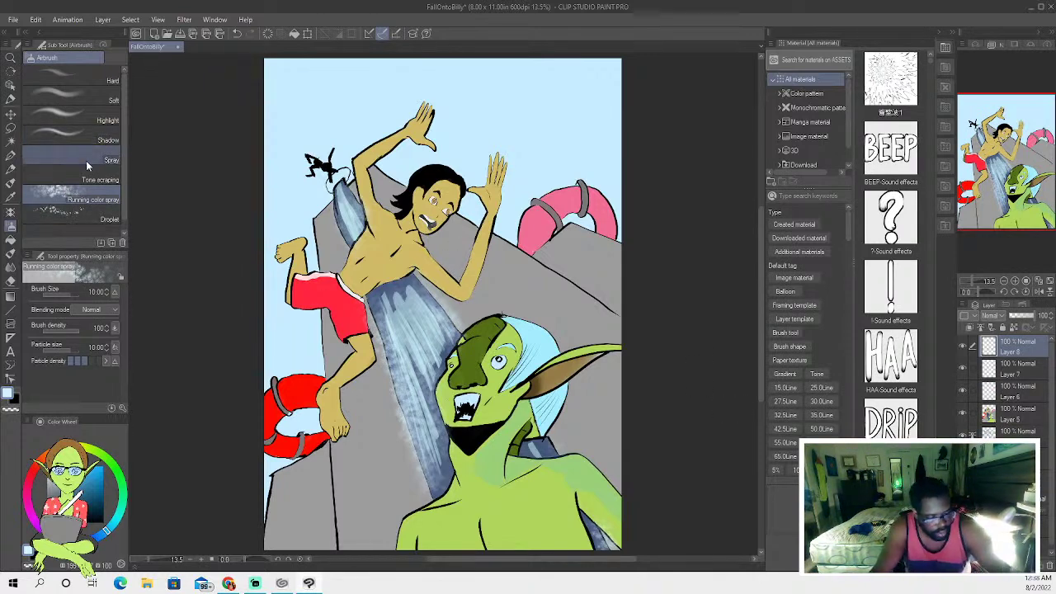
pyautogui.click(77, 215)
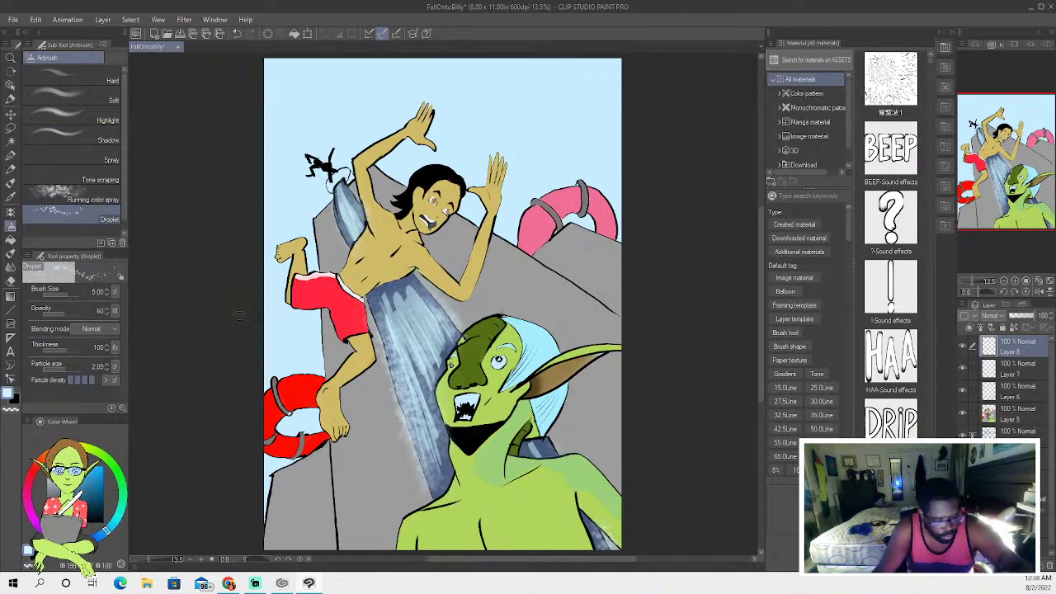
pyautogui.click(11, 169)
pyautogui.click(11, 182)
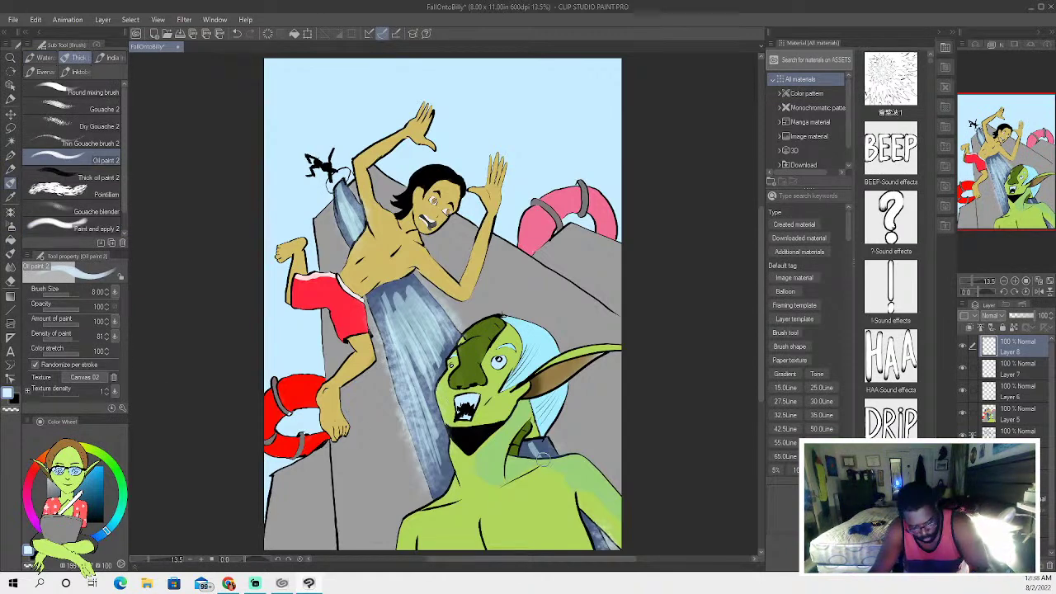
pyautogui.moveTo(557, 462)
pyautogui.mouseDown()
pyautogui.moveTo(572, 464)
pyautogui.moveTo(584, 484)
pyautogui.moveTo(586, 471)
pyautogui.moveTo(620, 508)
pyautogui.moveTo(486, 481)
pyautogui.mouseUp()
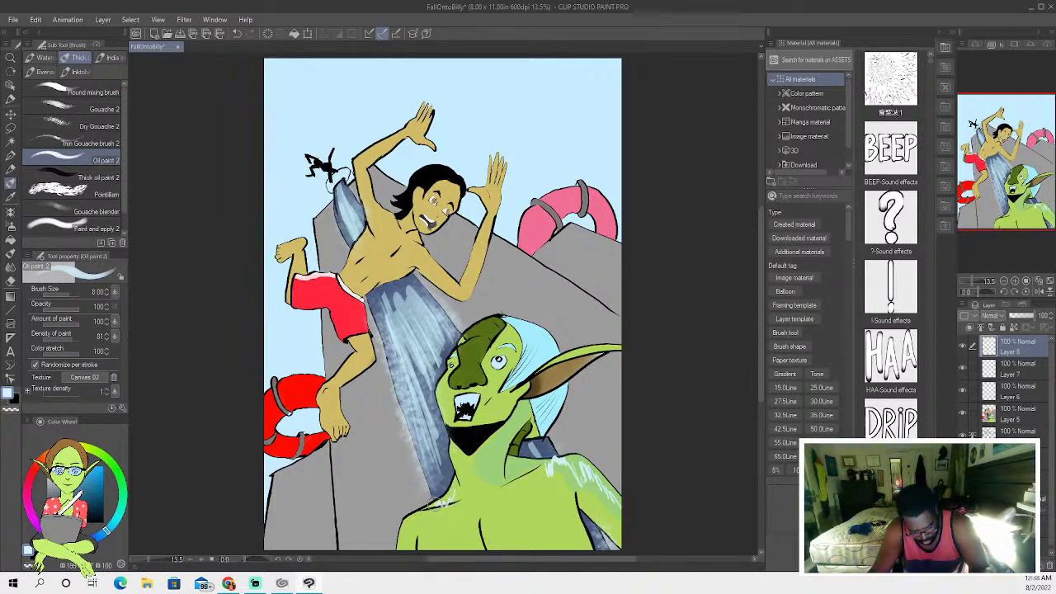
pyautogui.moveTo(413, 526); pyautogui.dragTo(397, 548)
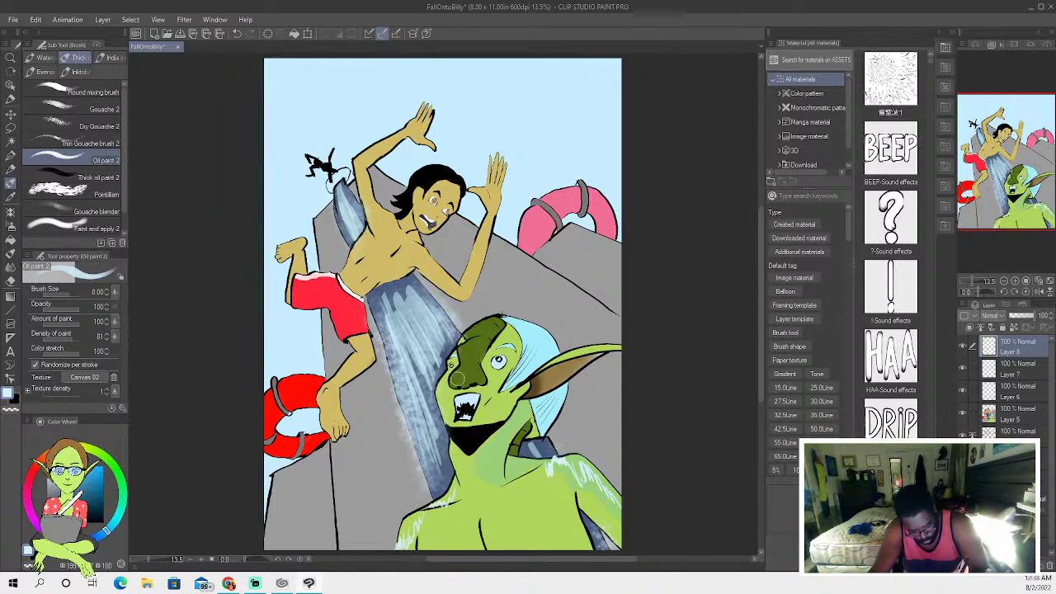
pyautogui.moveTo(477, 328)
pyautogui.mouseDown()
pyautogui.moveTo(508, 299)
pyautogui.moveTo(526, 323)
pyautogui.mouseUp()
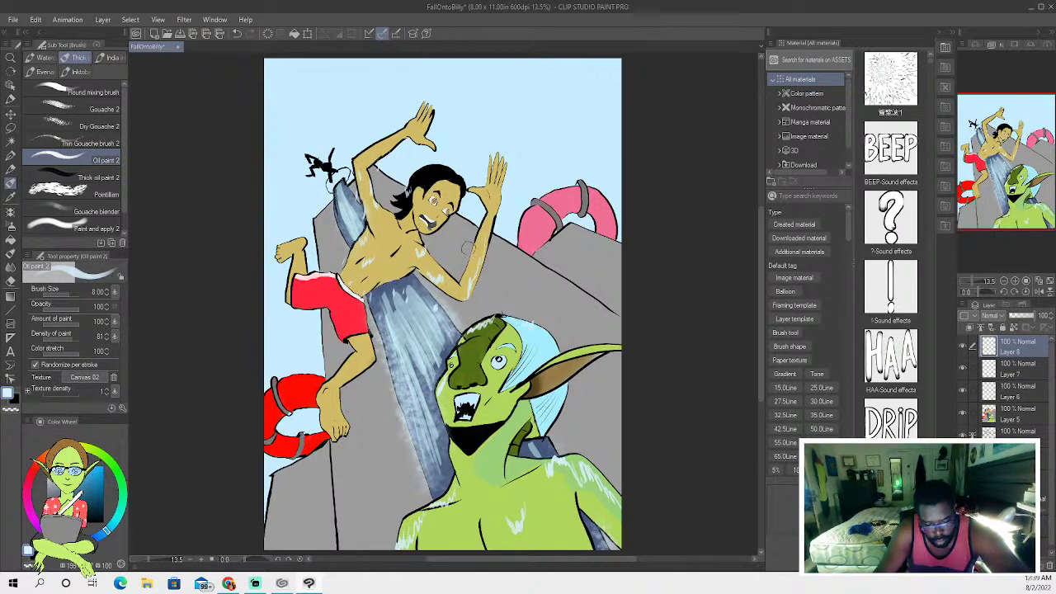
# Paint pale water streaks on the falling man's raised arm and large drops on the rocks on both sides of the stream.
pyautogui.moveTo(477, 219); pyautogui.dragTo(488, 266)
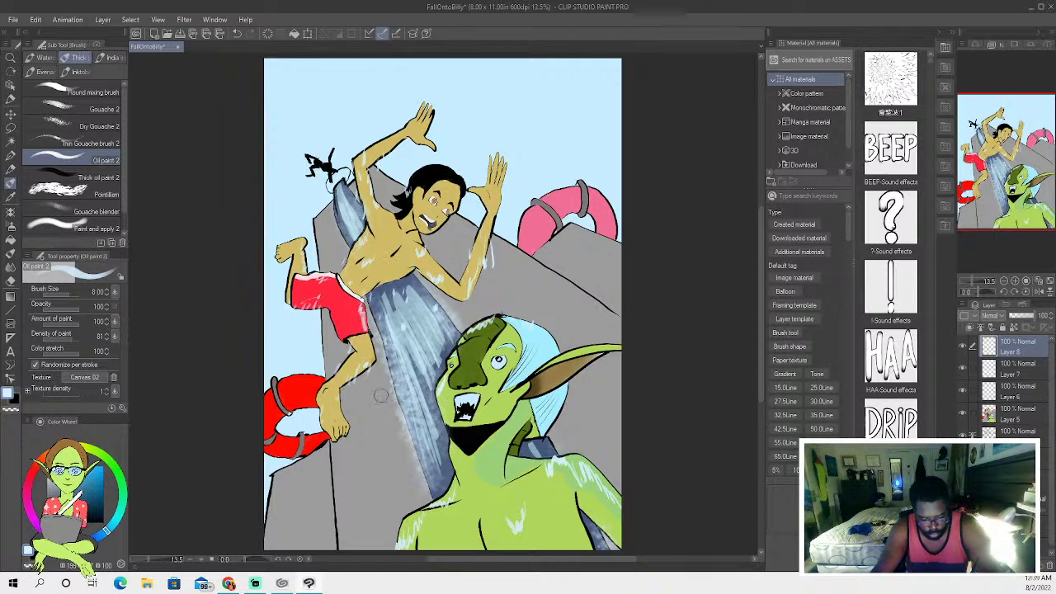
pyautogui.moveTo(383, 446); pyautogui.dragTo(384, 462)
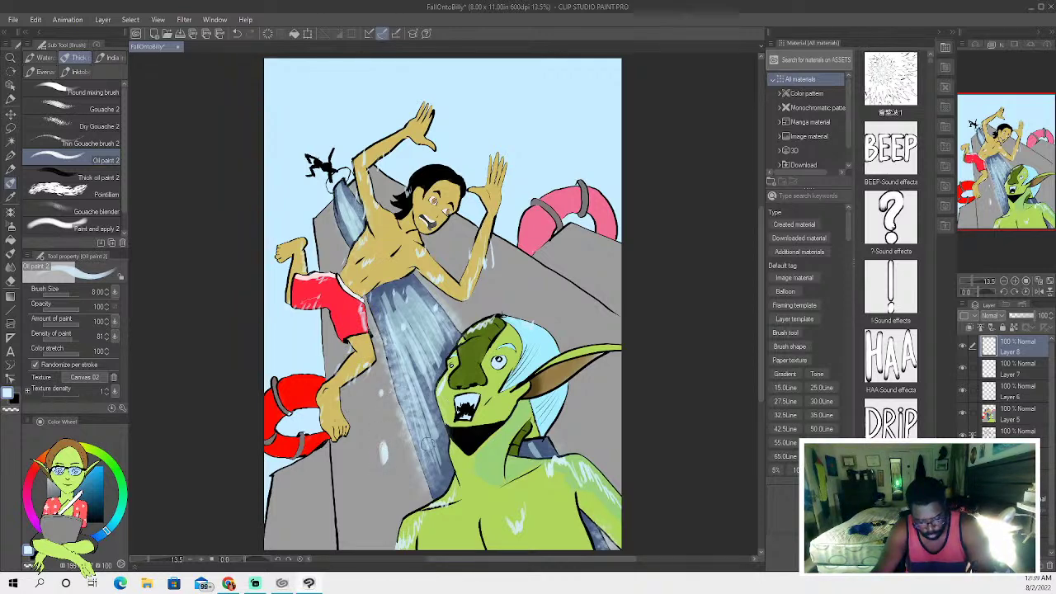
pyautogui.moveTo(528, 296); pyautogui.dragTo(529, 310)
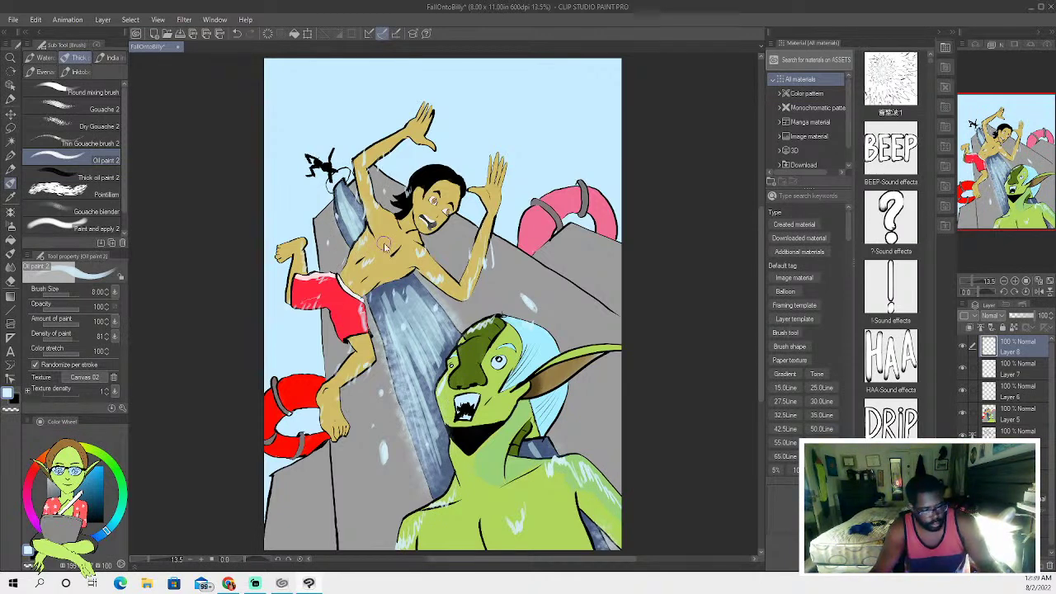
# Spray small pale droplets around the falling man's torso and leg with the Droplet airbrush at size 5 and 60 opacity.
pyautogui.click(55, 193)
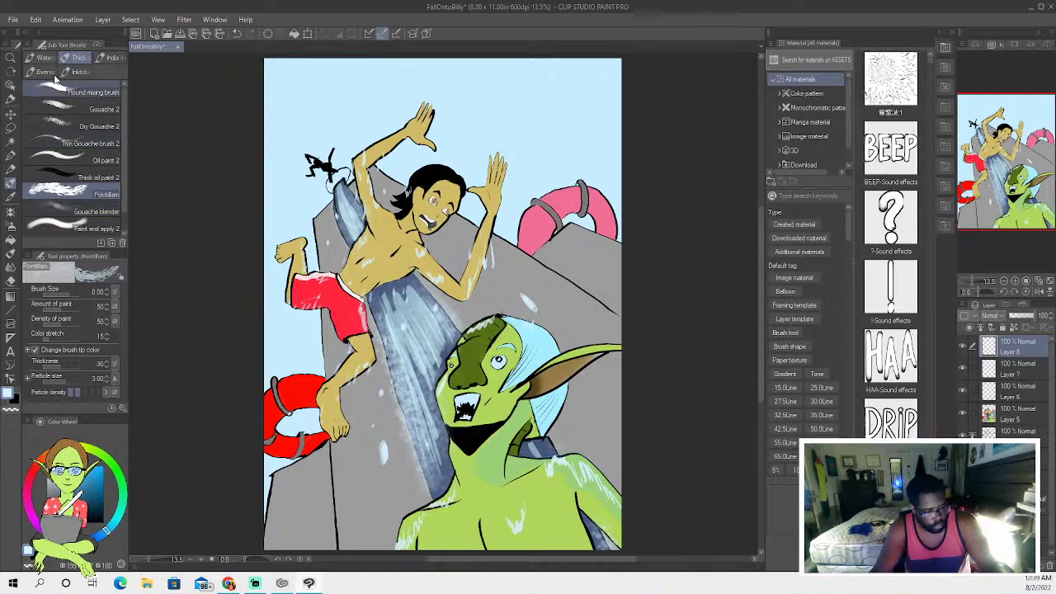
pyautogui.scroll(-1, 125, 228)
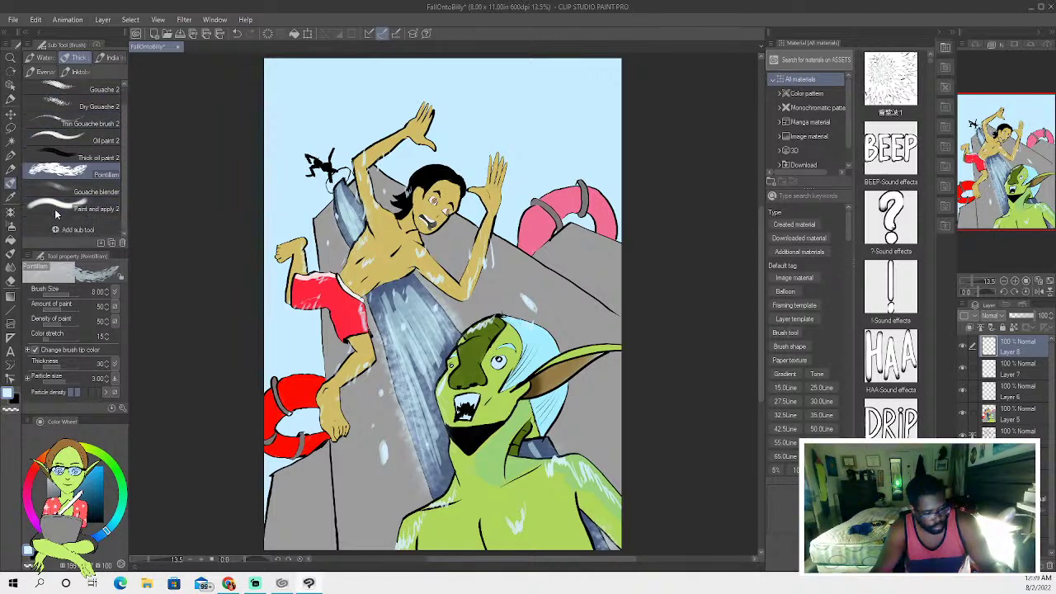
pyautogui.click(70, 139)
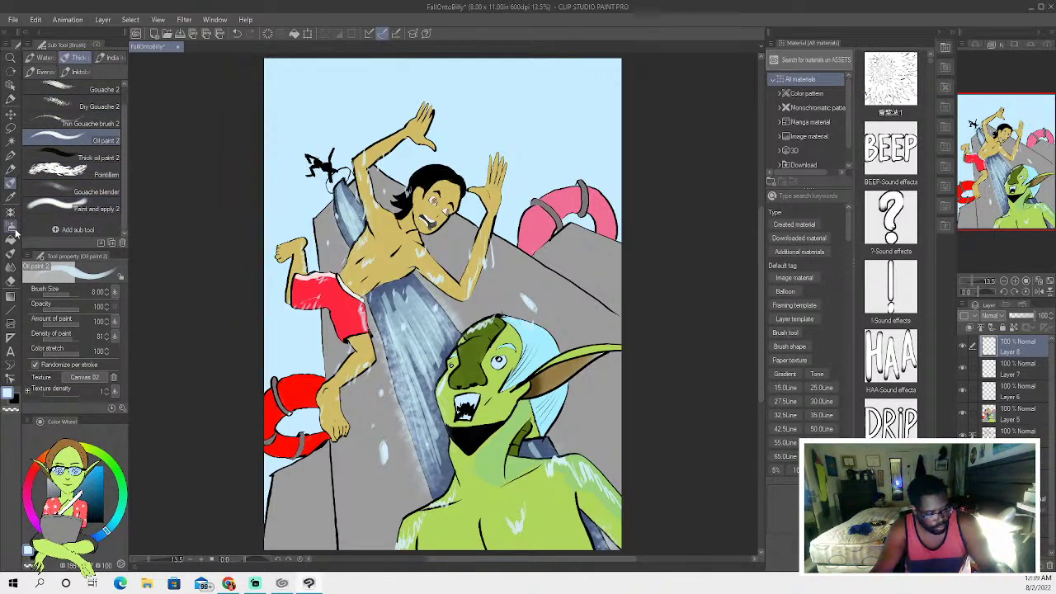
pyautogui.click(10, 225)
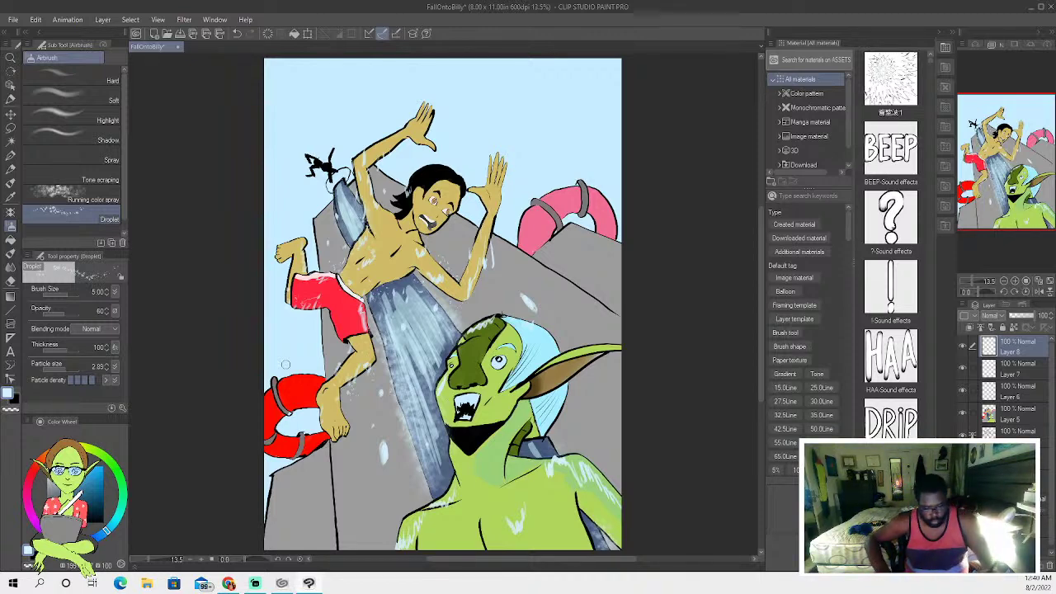
# Add a layer above Layer 8 and paint pale mist over the green figure's chest with the Smoke 2 brush at size 35.
pyautogui.hotkey('ctrl', 'shift', 'n')
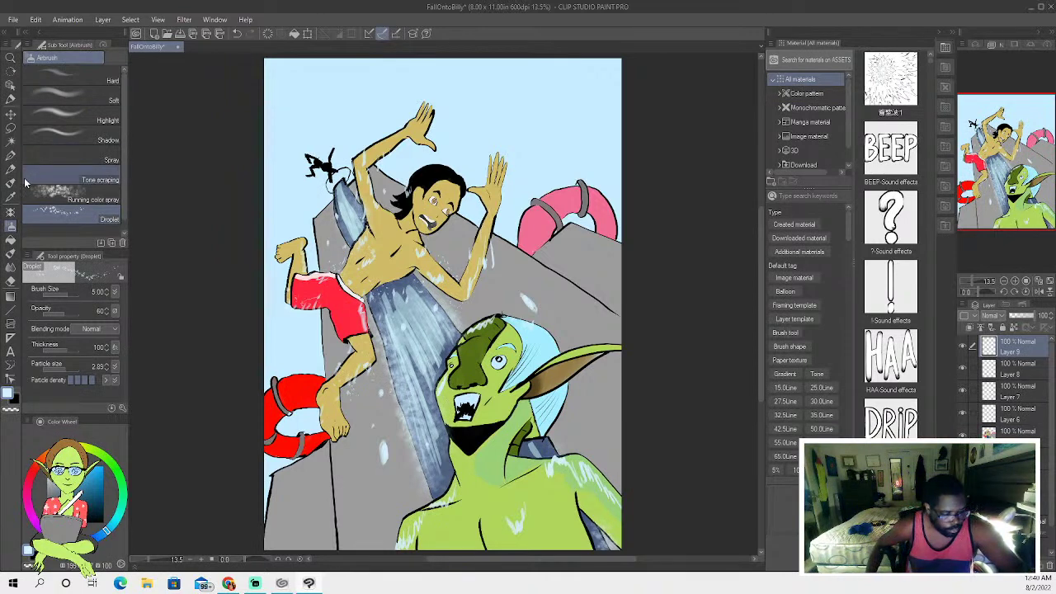
pyautogui.press('b')
pyautogui.click(118, 165)
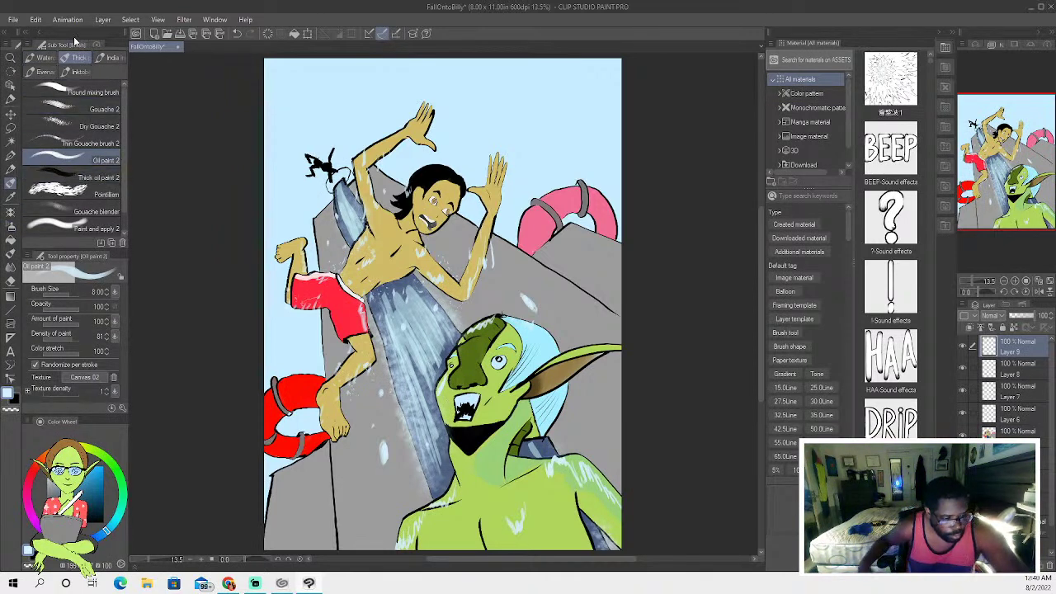
pyautogui.click(45, 72)
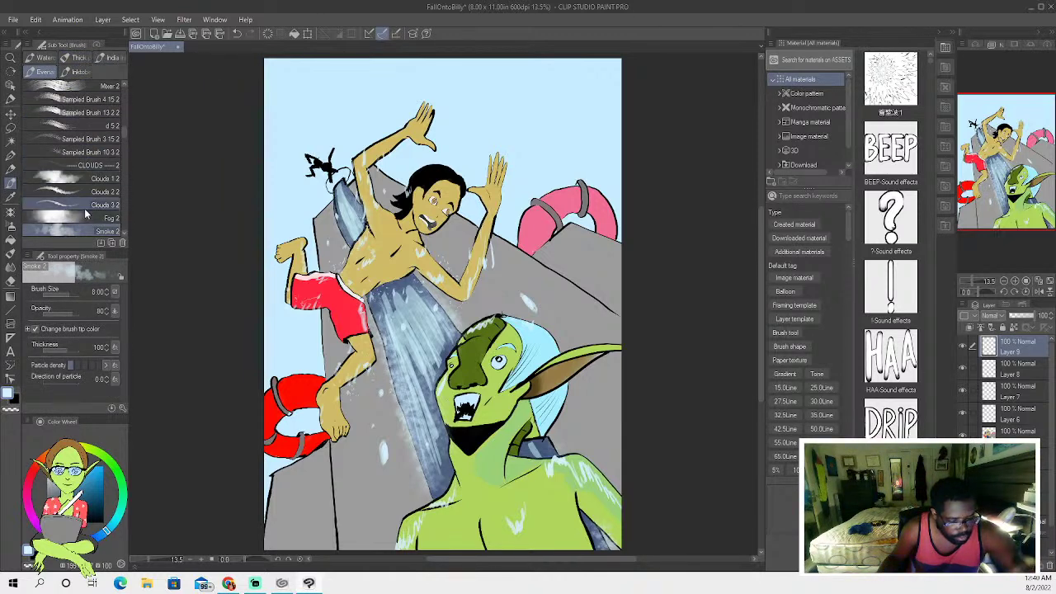
pyautogui.press(']')
pyautogui.press(']')
pyautogui.press(']')
pyautogui.press(']')
pyautogui.press(']')
pyautogui.press(']')
pyautogui.press(']')
pyautogui.press(']')
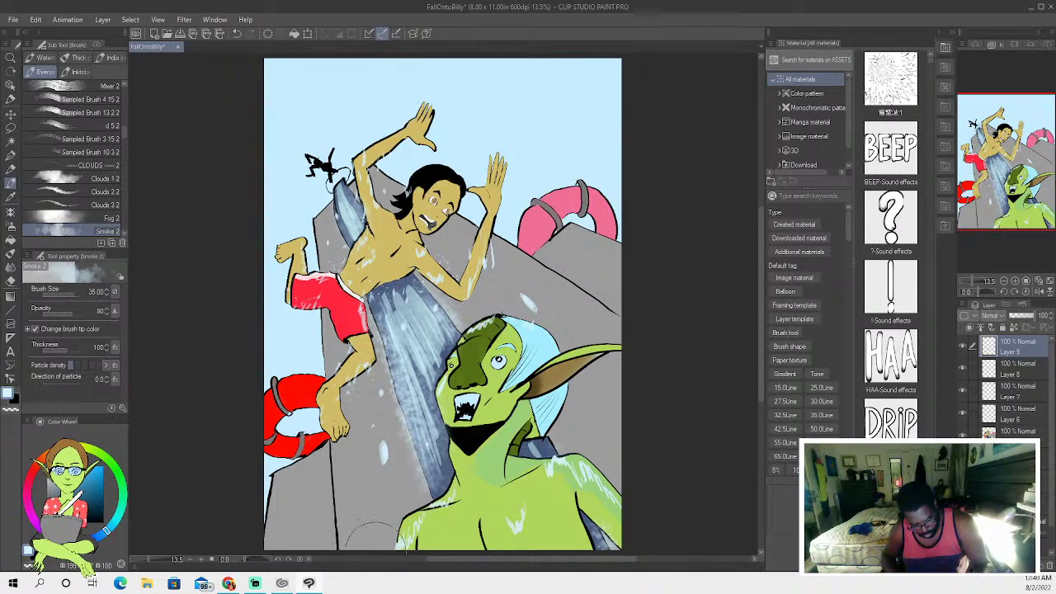
pyautogui.moveTo(495, 513)
pyautogui.mouseDown()
pyautogui.moveTo(557, 497)
pyautogui.moveTo(598, 529)
pyautogui.moveTo(456, 546)
pyautogui.moveTo(536, 517)
pyautogui.moveTo(475, 528)
pyautogui.mouseUp()
# Reduce the Smoke 2 brush to size 20 and paint more mist along the drawing's lower edge, around the green figure's arm.
pyautogui.press('[')
pyautogui.press('[')
pyautogui.press('[')
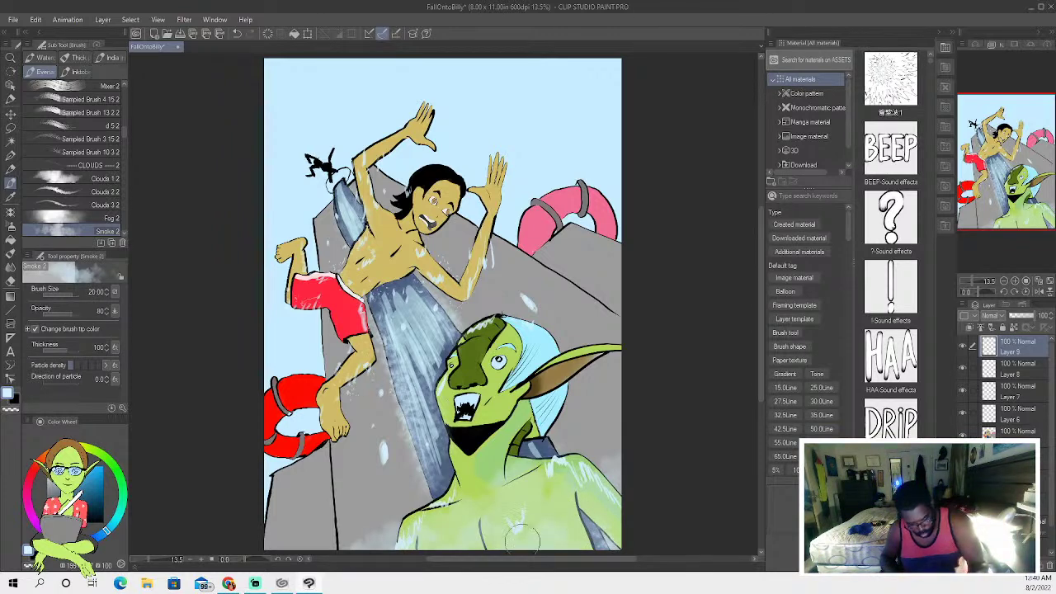
pyautogui.moveTo(569, 541); pyautogui.dragTo(602, 528)
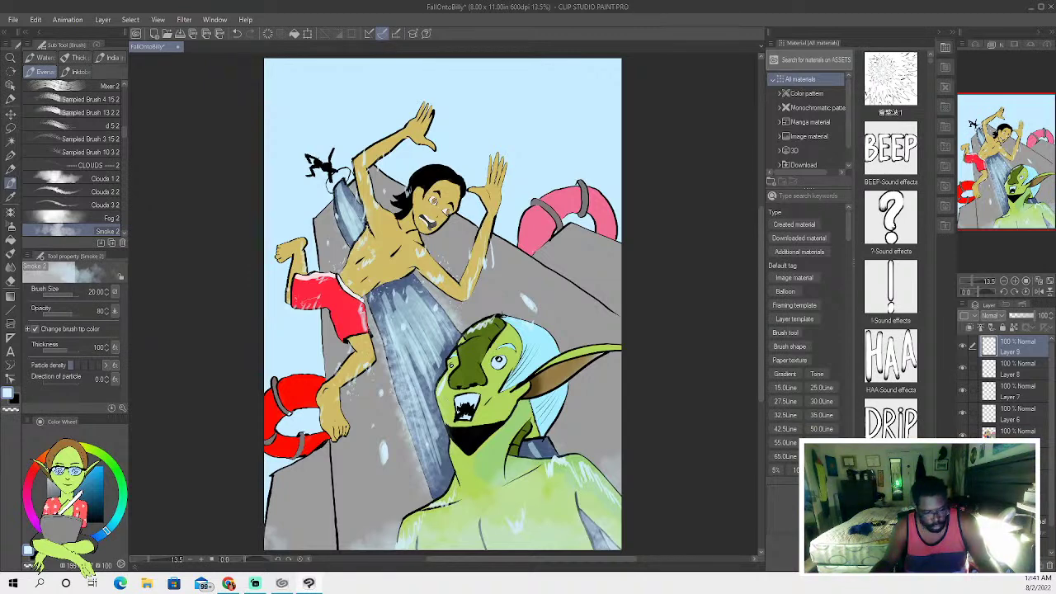
# Paint soft fog on the rock beside the green figure's shoulder and down the stream with the Fog 2 brush at size 10.4.
pyautogui.click(91, 217)
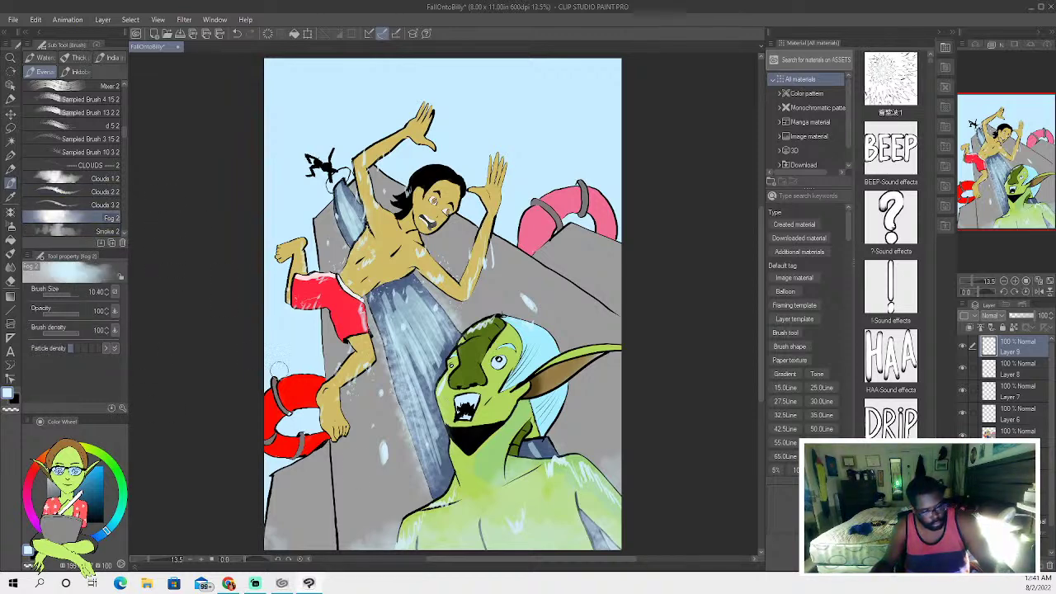
pyautogui.moveTo(363, 515)
pyautogui.mouseDown()
pyautogui.moveTo(394, 484)
pyautogui.moveTo(400, 458)
pyautogui.moveTo(391, 512)
pyautogui.moveTo(363, 521)
pyautogui.mouseUp()
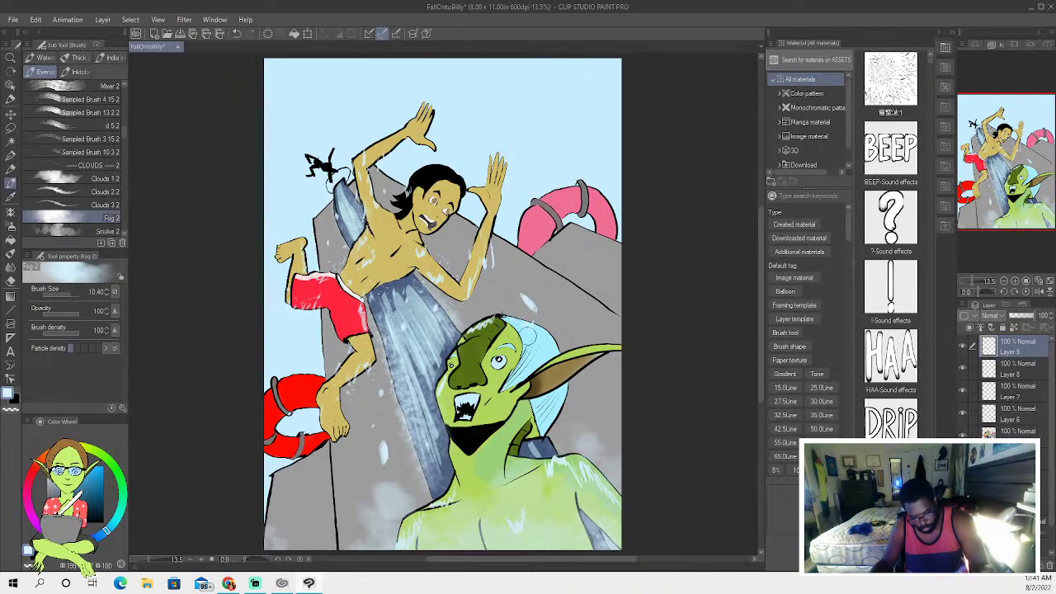
pyautogui.moveTo(430, 301)
pyautogui.mouseDown()
pyautogui.moveTo(410, 279)
pyautogui.moveTo(403, 289)
pyautogui.moveTo(417, 291)
pyautogui.moveTo(411, 280)
pyautogui.moveTo(400, 330)
pyautogui.moveTo(413, 429)
pyautogui.moveTo(445, 454)
pyautogui.moveTo(438, 487)
pyautogui.mouseUp()
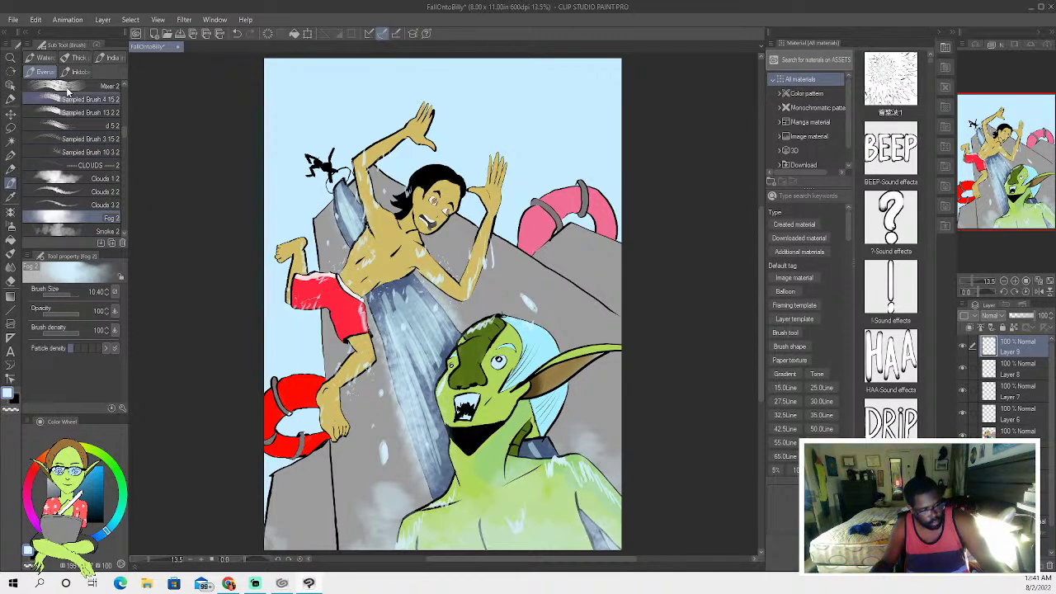
# Refine the green figure's hair with the Oil paint 2 brush at size 4 and the black Smooth Inker - 018 pen at size 10.
pyautogui.click(77, 60)
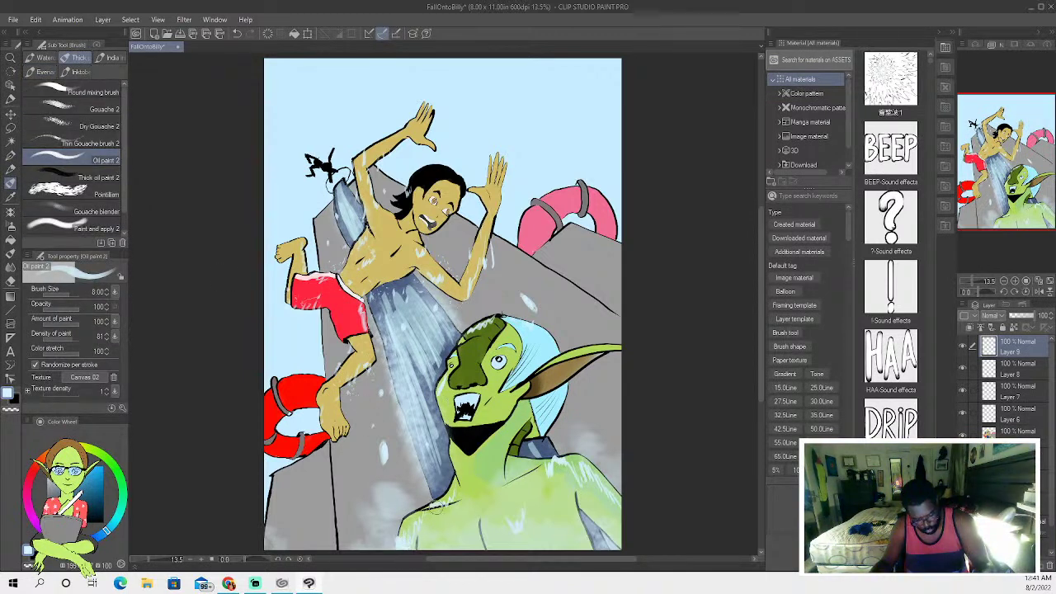
pyautogui.press('[')
pyautogui.press('[')
pyautogui.press('[')
pyautogui.press('[')
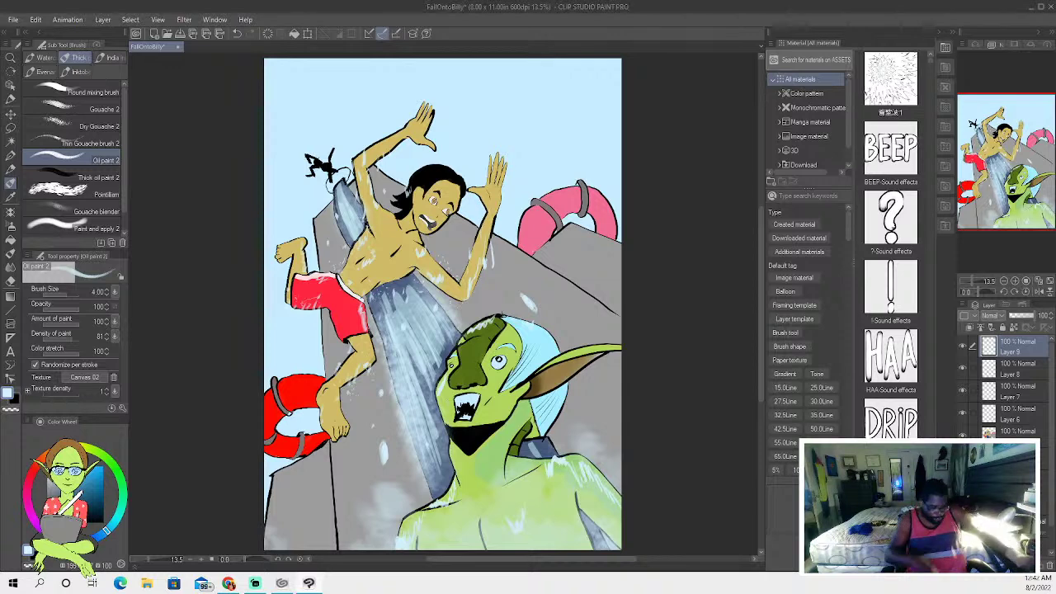
pyautogui.click(11, 154)
pyautogui.press('x')
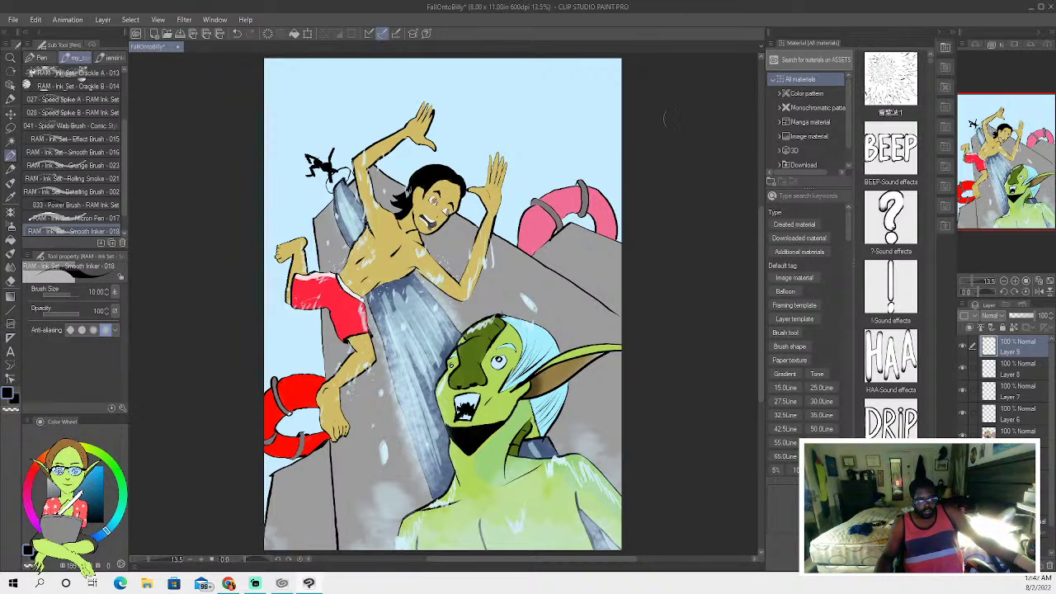
# Save the drawing and open the file format choices for a single-layer export.
pyautogui.click(13, 23)
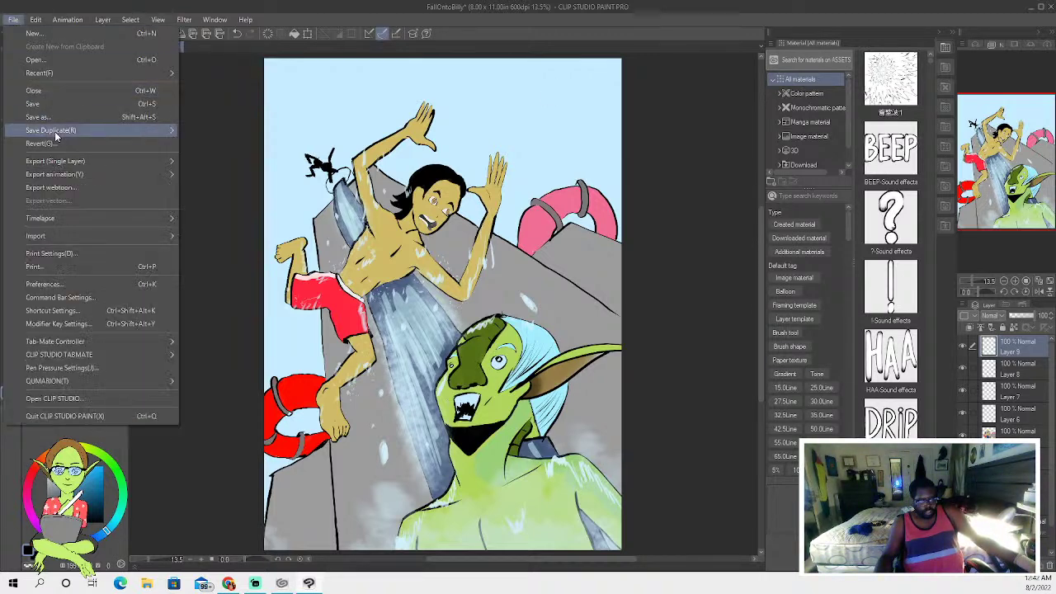
pyautogui.click(46, 103)
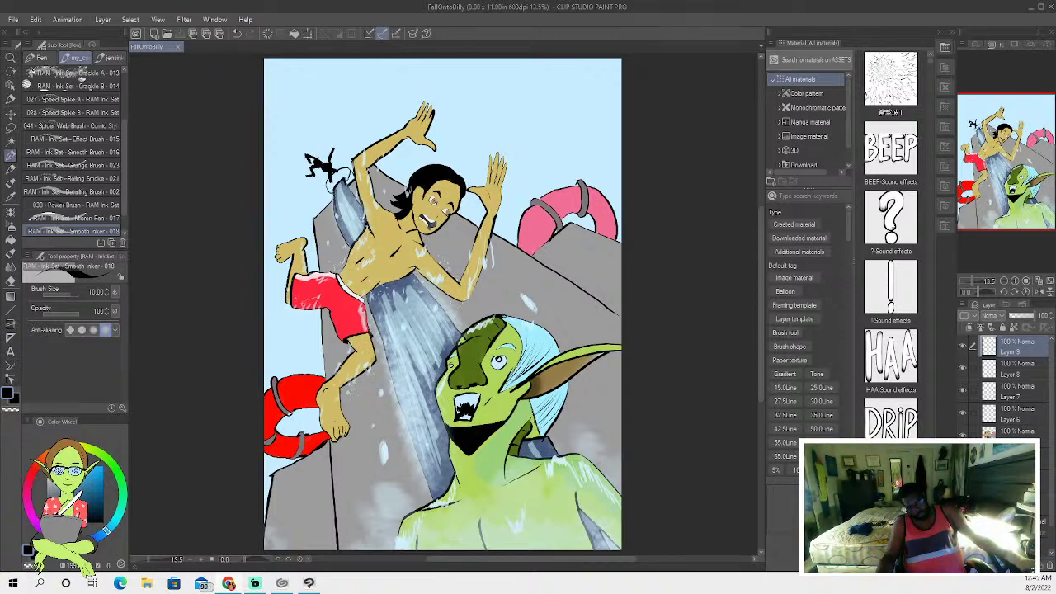
pyautogui.click(14, 19)
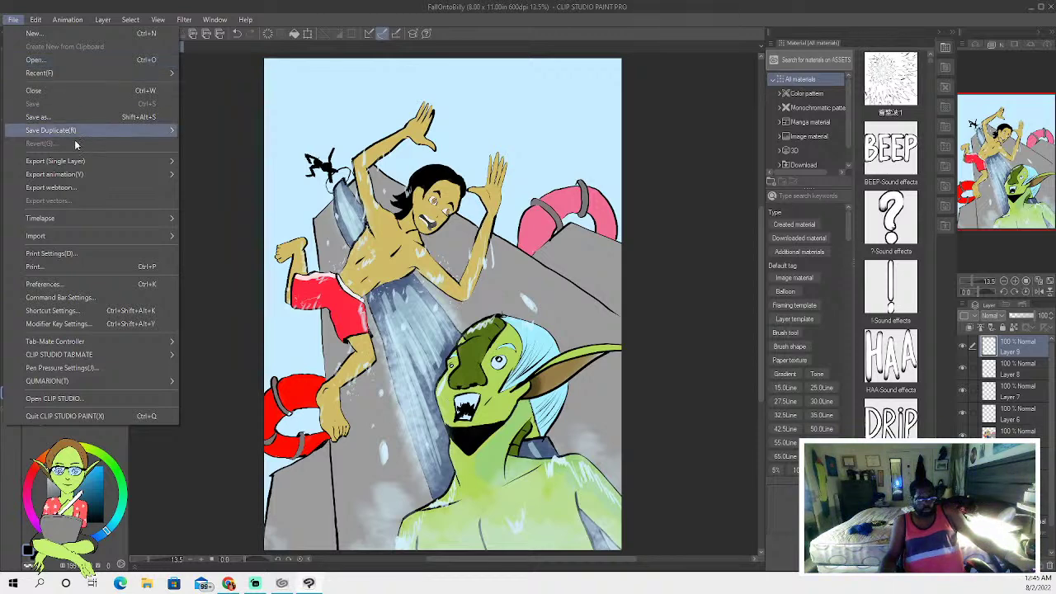
pyautogui.moveTo(70, 162)
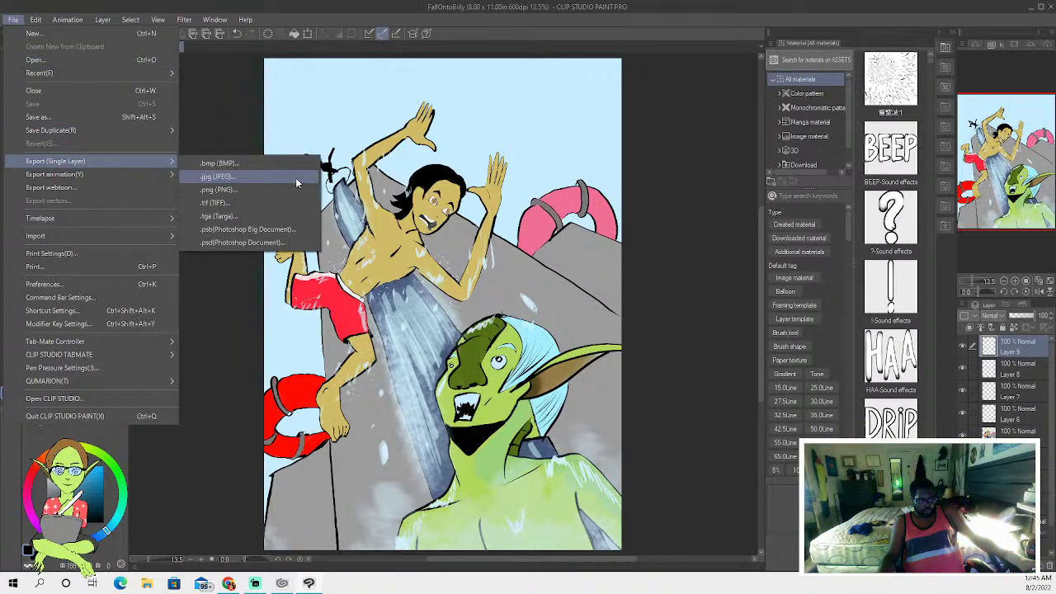
# Export the finished drawing as a JPEG named FallOntoBilly at quality 100 and 100% scale.
pyautogui.click(295, 177)
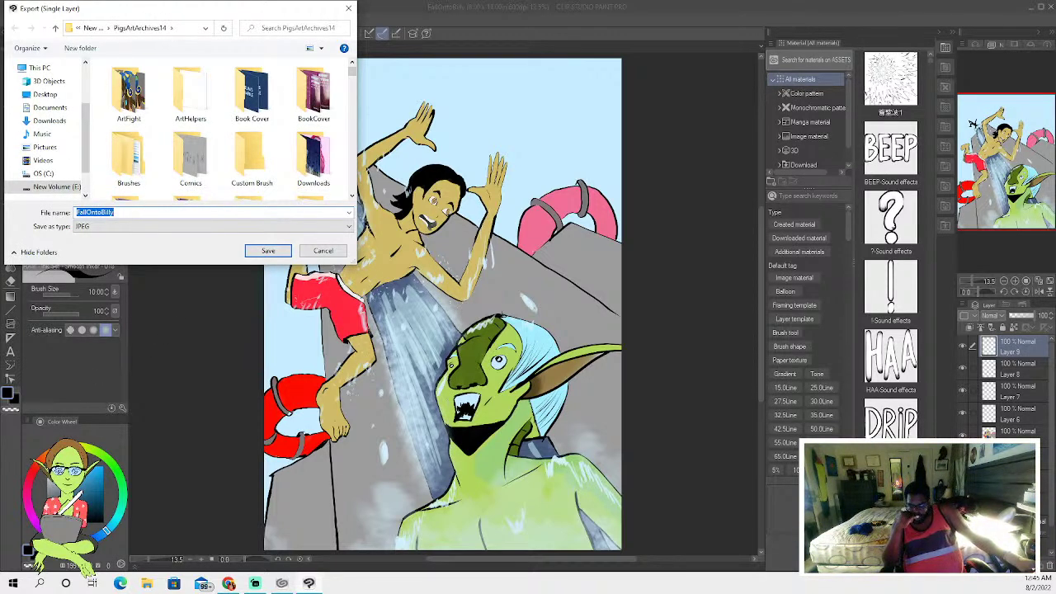
pyautogui.click(263, 252)
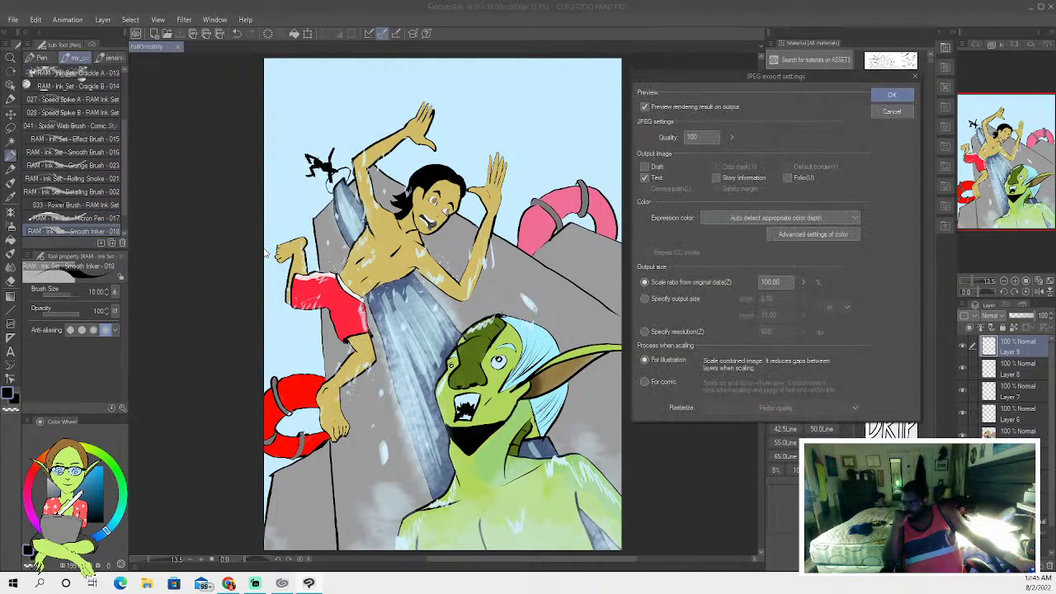
pyautogui.click(892, 94)
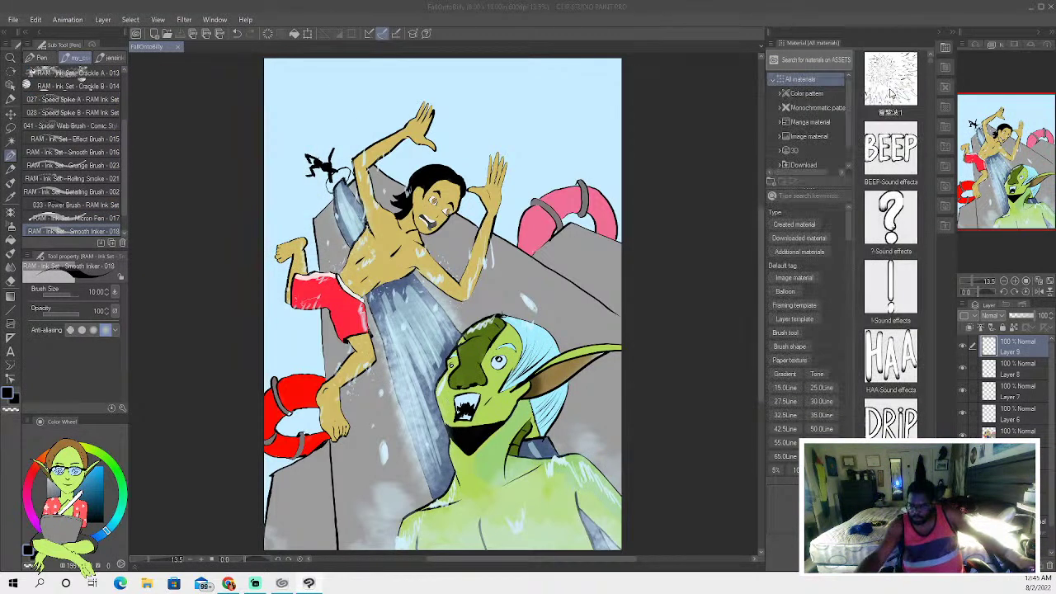
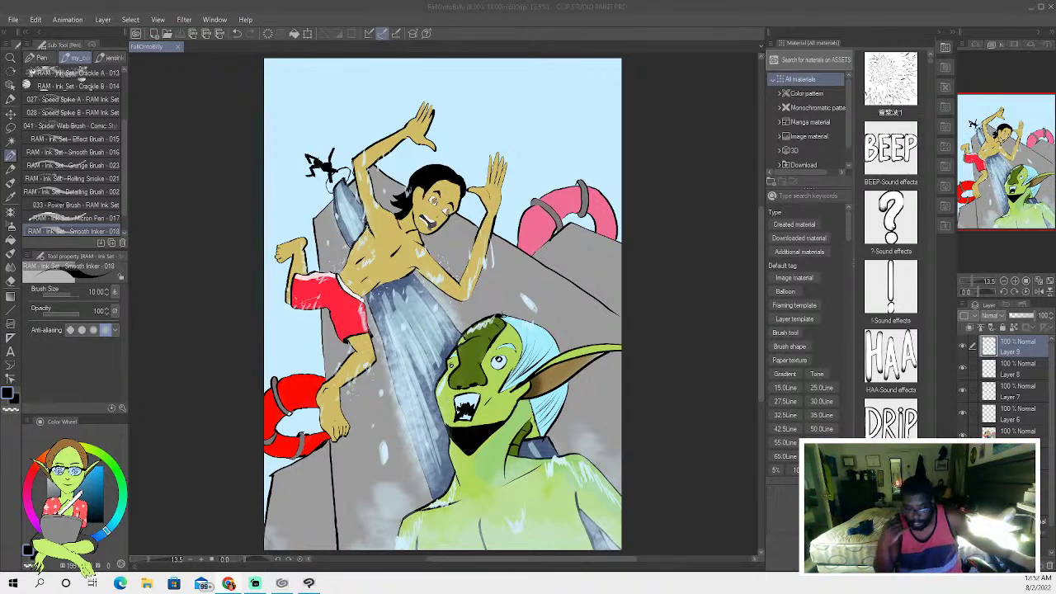
# Close the FallOntoBilly drawing and open the CorridorBattle drawing from the PigsArtArchives14 folder.
pyautogui.click(185, 67)
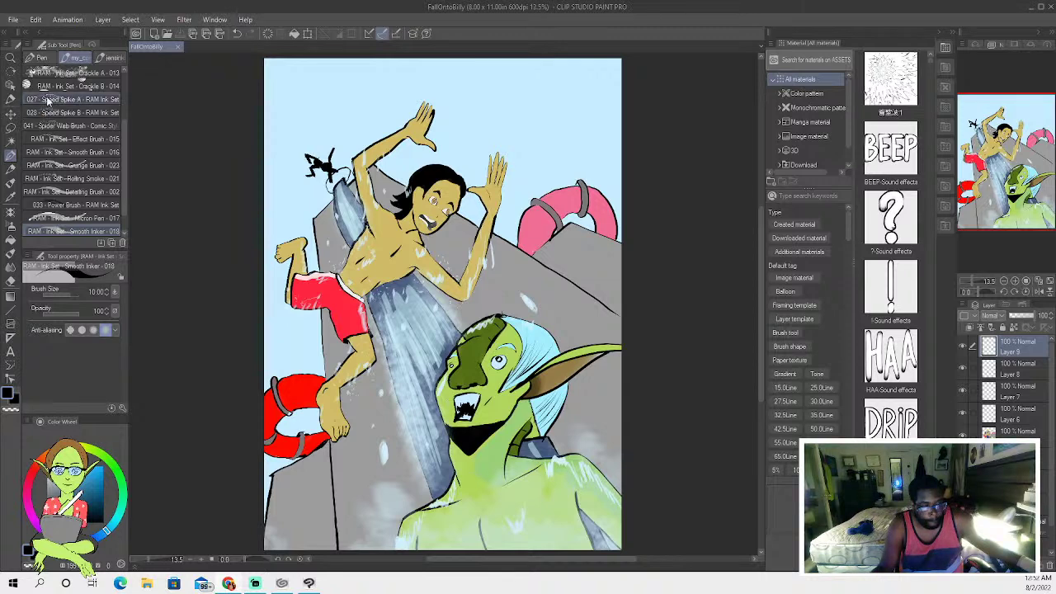
pyautogui.click(176, 47)
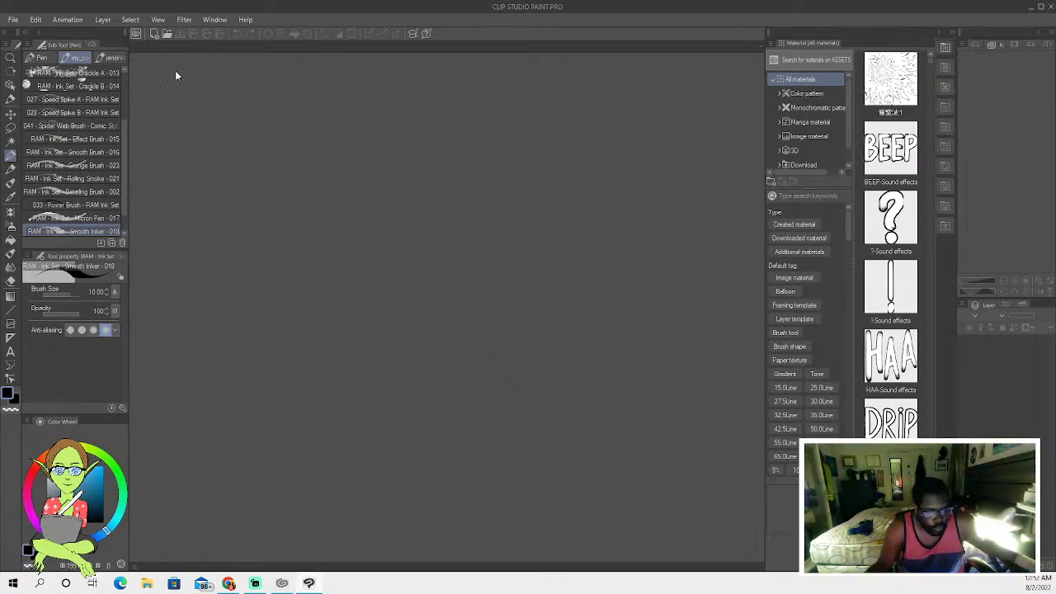
pyautogui.click(167, 38)
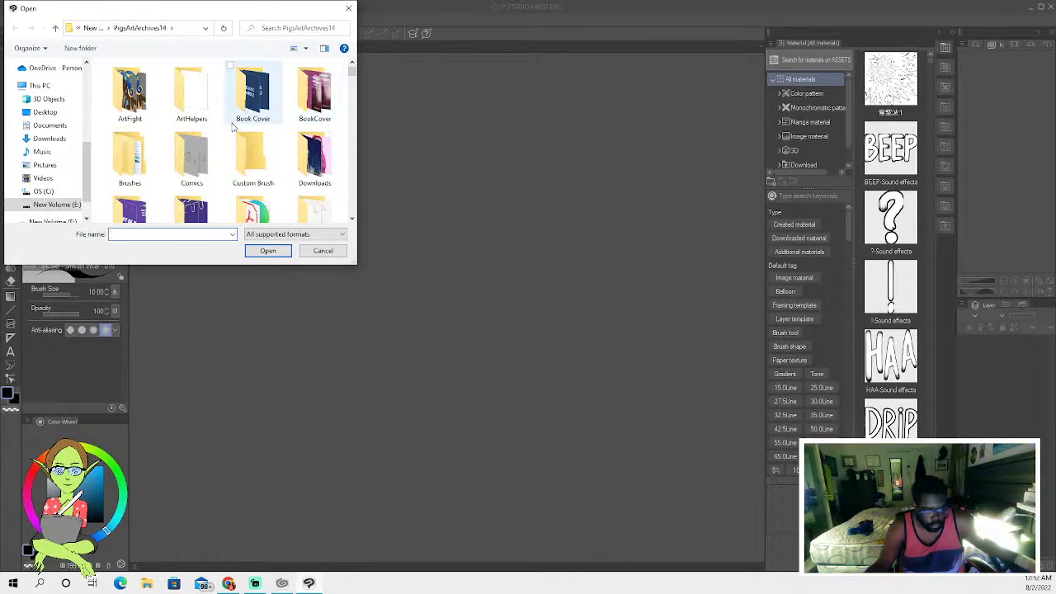
pyautogui.scroll(-5, 248, 149)
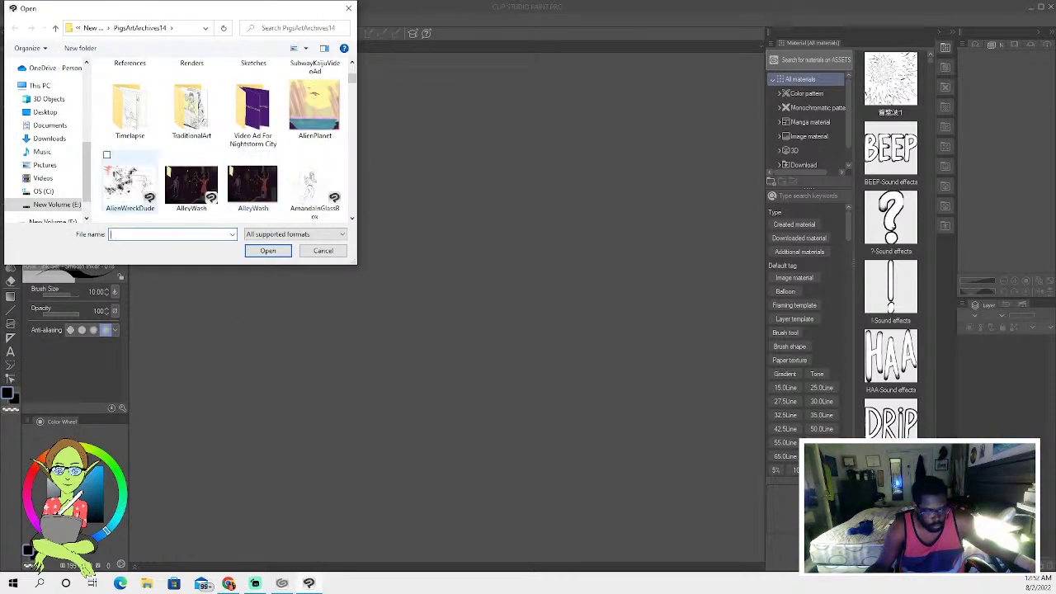
pyautogui.scroll(-1, 297, 177)
pyautogui.scroll(-5, 301, 183)
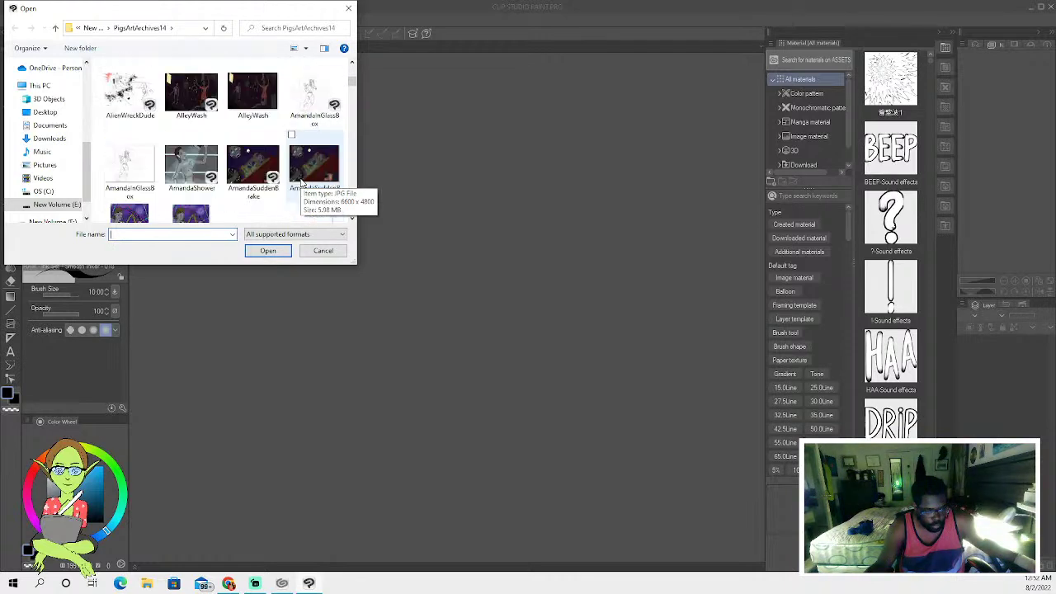
pyautogui.scroll(-10, 280, 186)
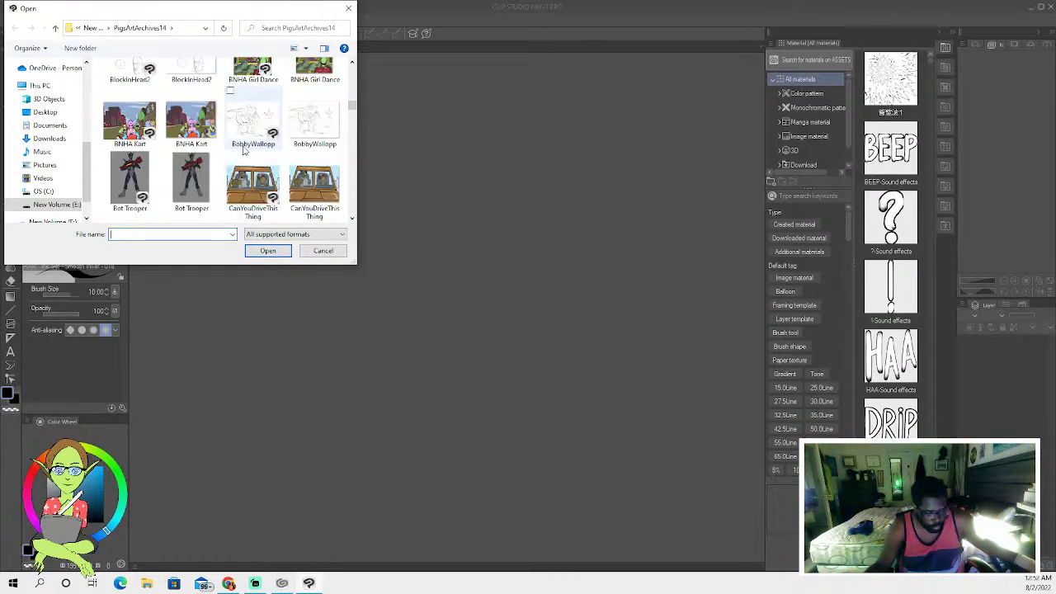
pyautogui.scroll(-3, 251, 180)
pyautogui.scroll(-2, 247, 165)
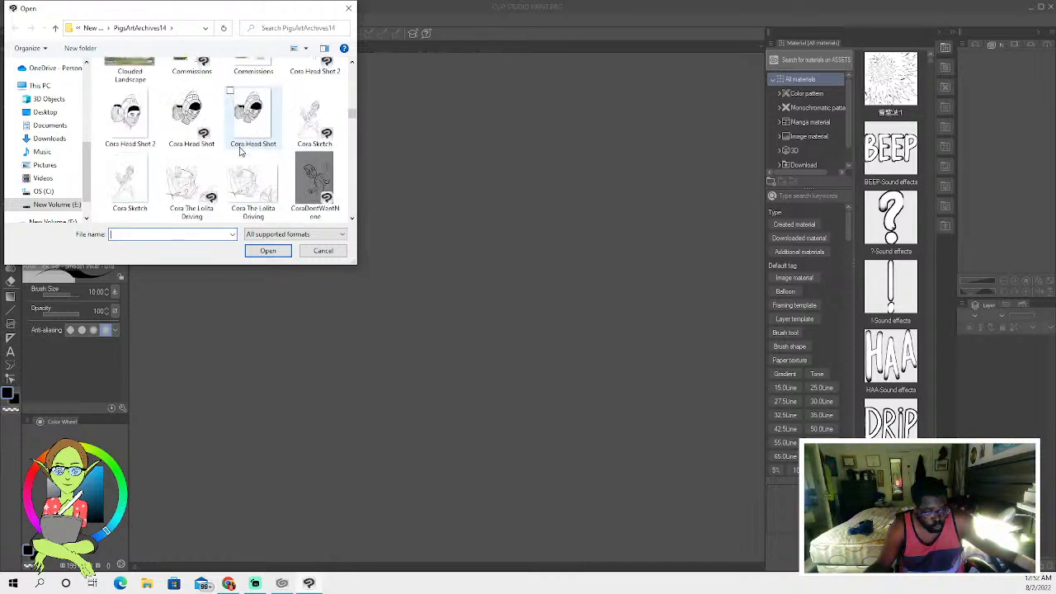
pyautogui.scroll(2, 240, 151)
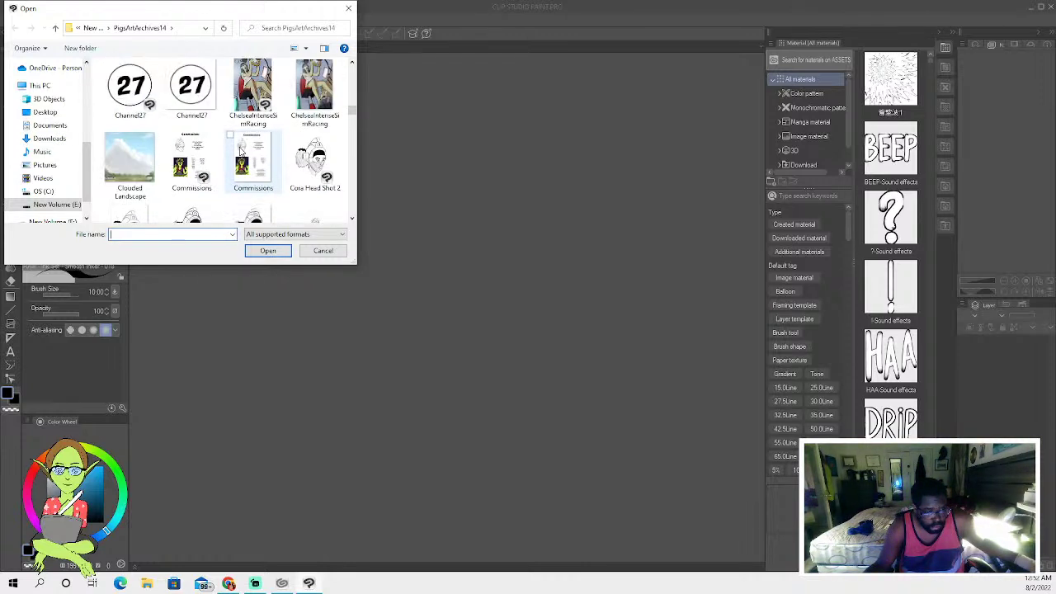
pyautogui.scroll(1, 240, 151)
pyautogui.scroll(-2, 240, 157)
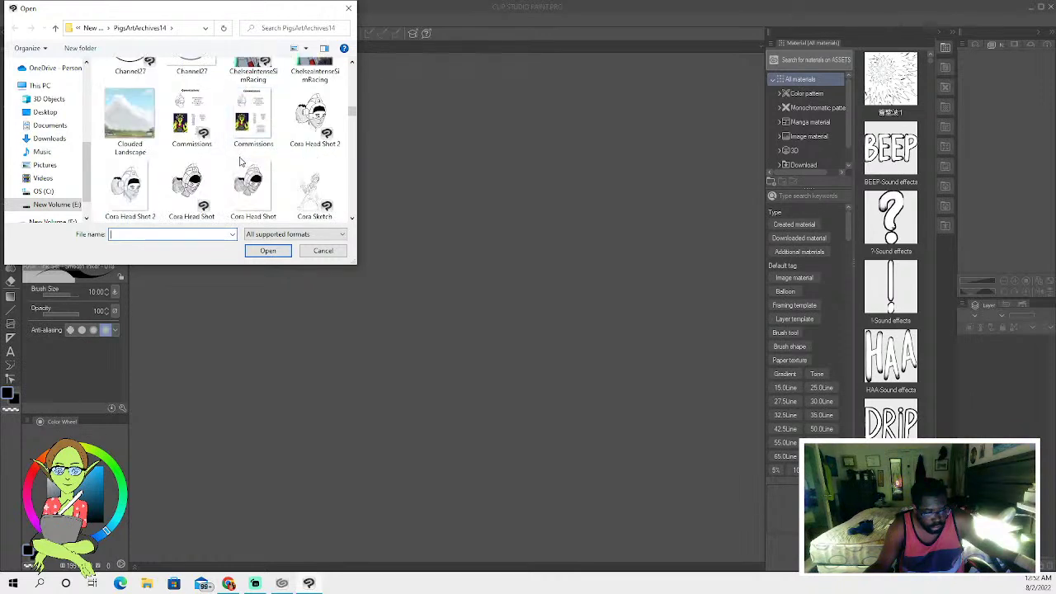
pyautogui.scroll(-1, 240, 163)
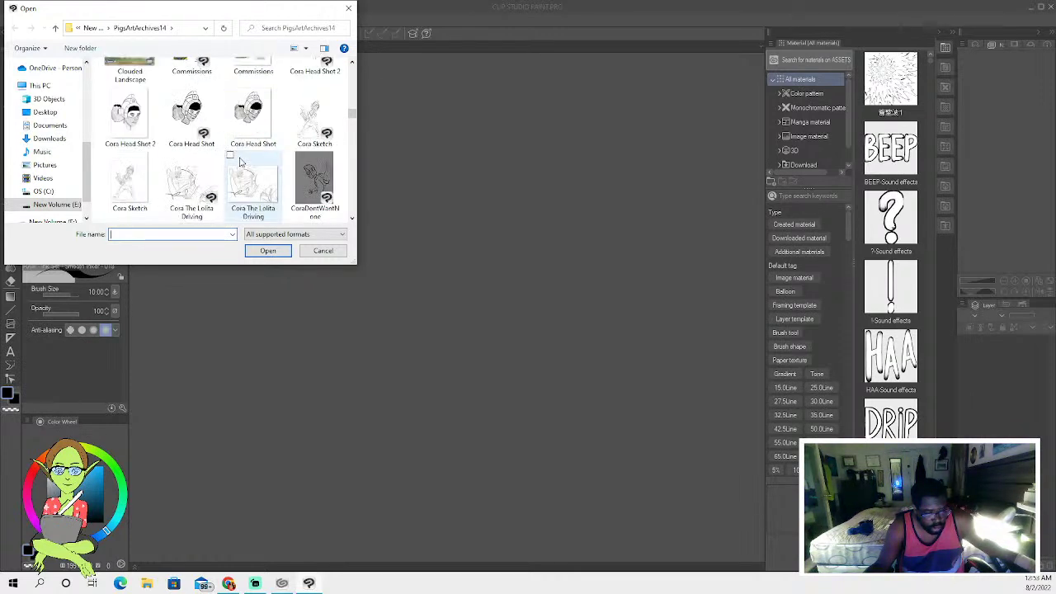
pyautogui.scroll(-1, 240, 162)
pyautogui.scroll(-1, 240, 162)
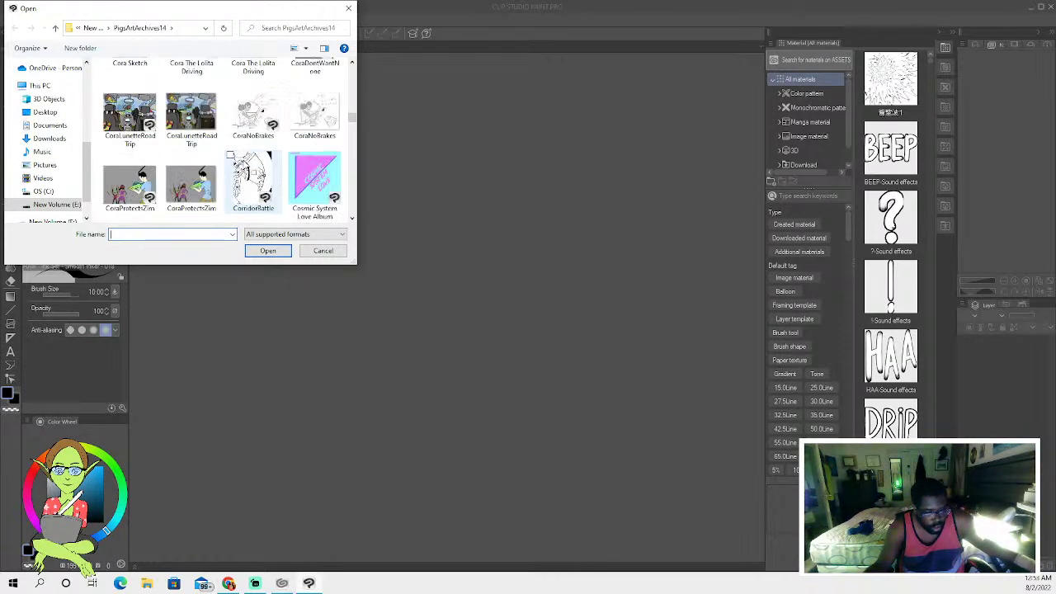
pyautogui.doubleClick(243, 165)
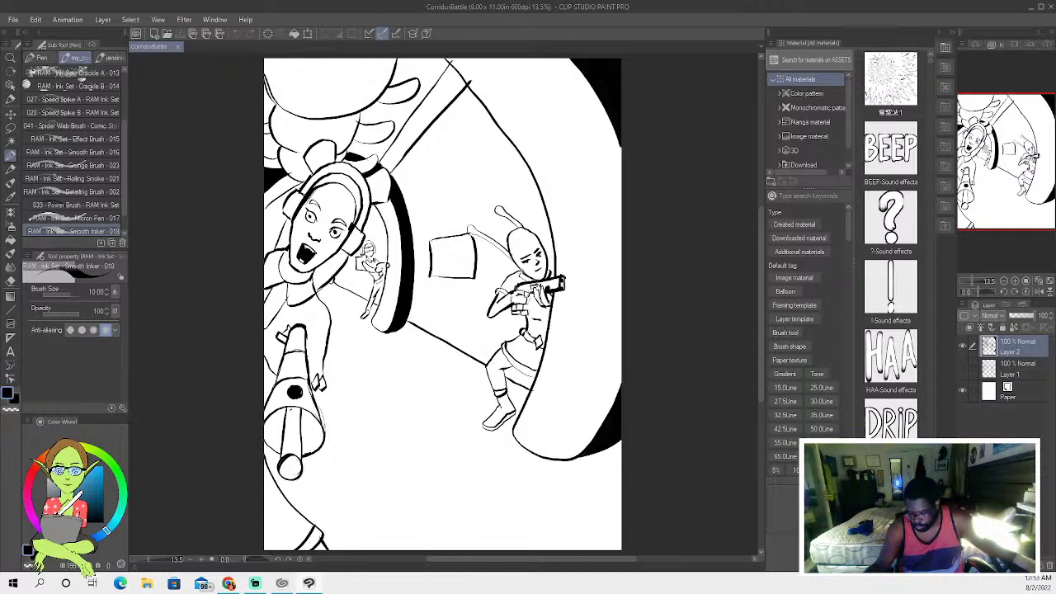
# Add a new layer beneath the line art and fill the whole canvas on it with dark purple.
pyautogui.hotkey('ctrl', 'shift', 'n')
pyautogui.moveTo(1003, 400); pyautogui.dragTo(1001, 373)
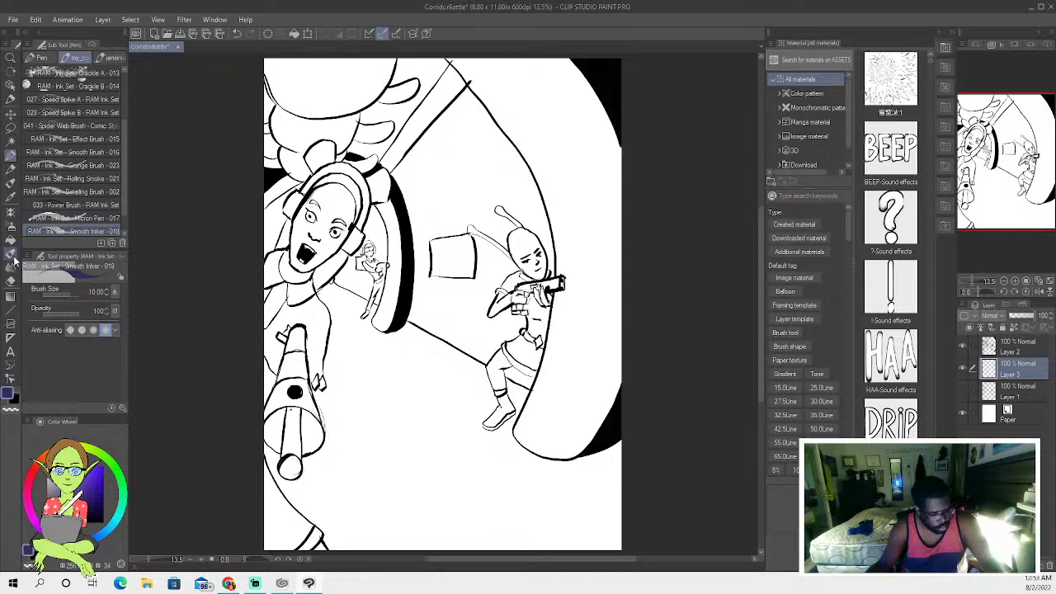
pyautogui.click(10, 239)
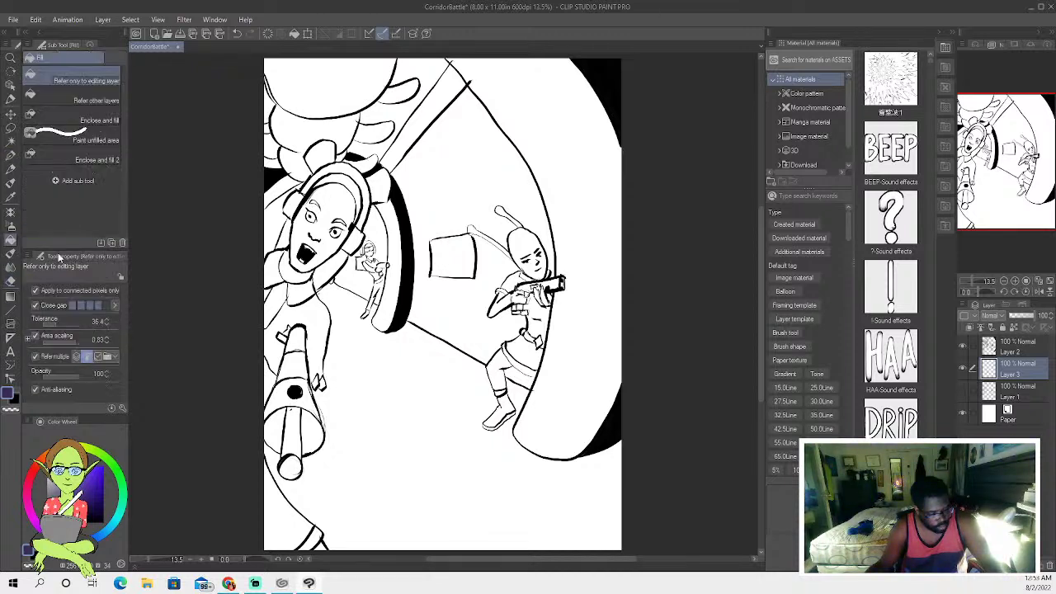
pyautogui.click(352, 353)
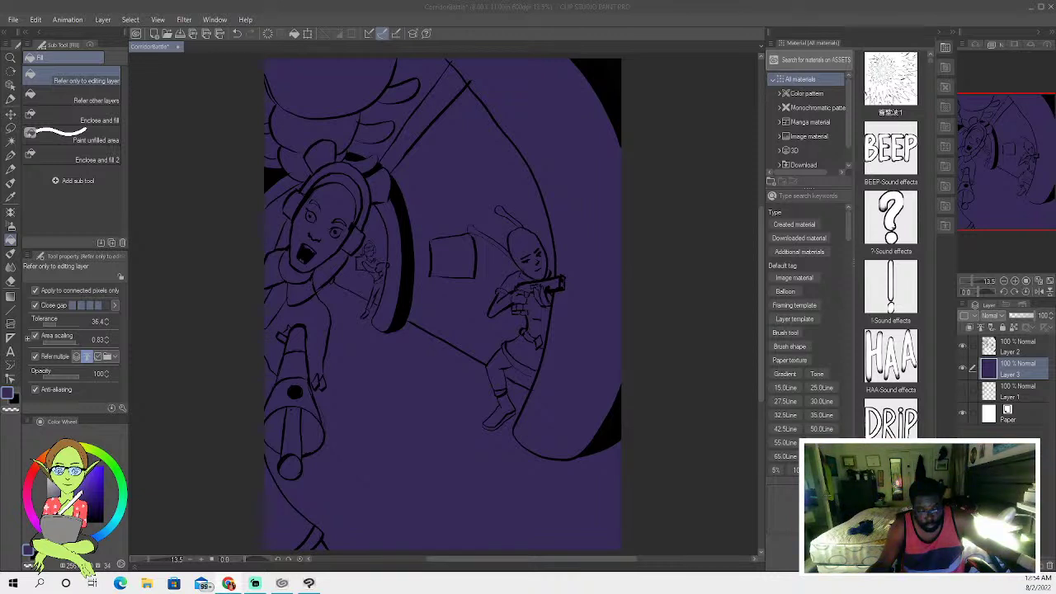
# Set the line art on Layer 2 as the reference layer and add a new layer above it.
pyautogui.click(597, 248)
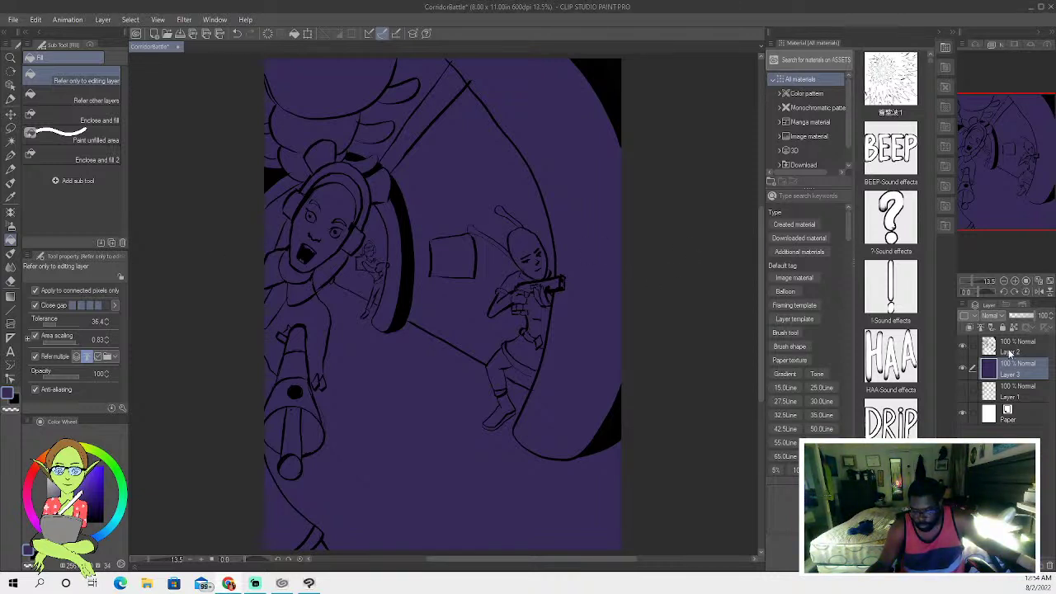
pyautogui.click(1010, 353)
pyautogui.click(981, 328)
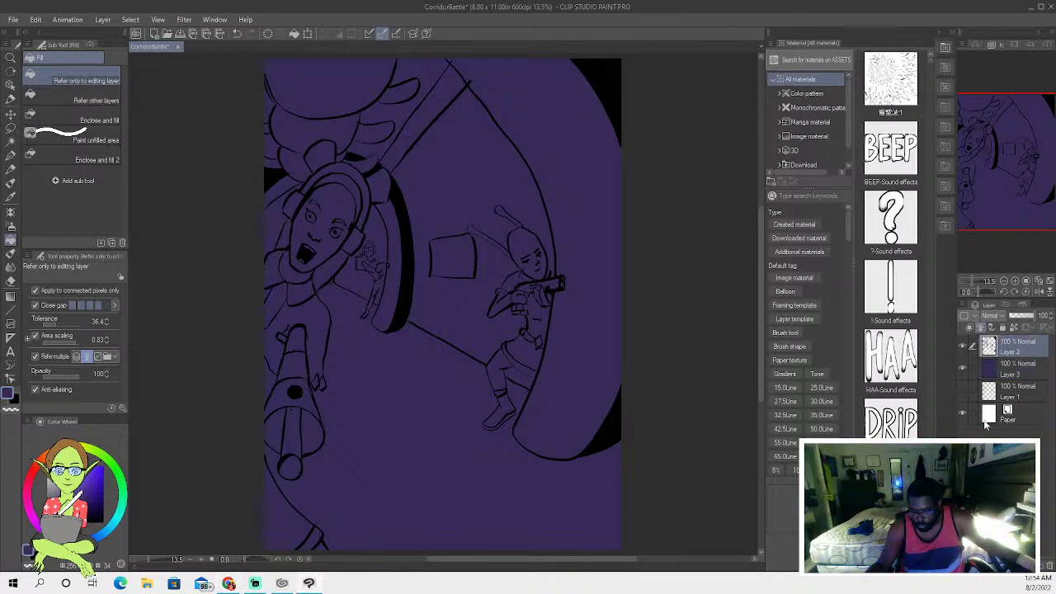
pyautogui.hotkey('ctrl', 'shift', 'n')
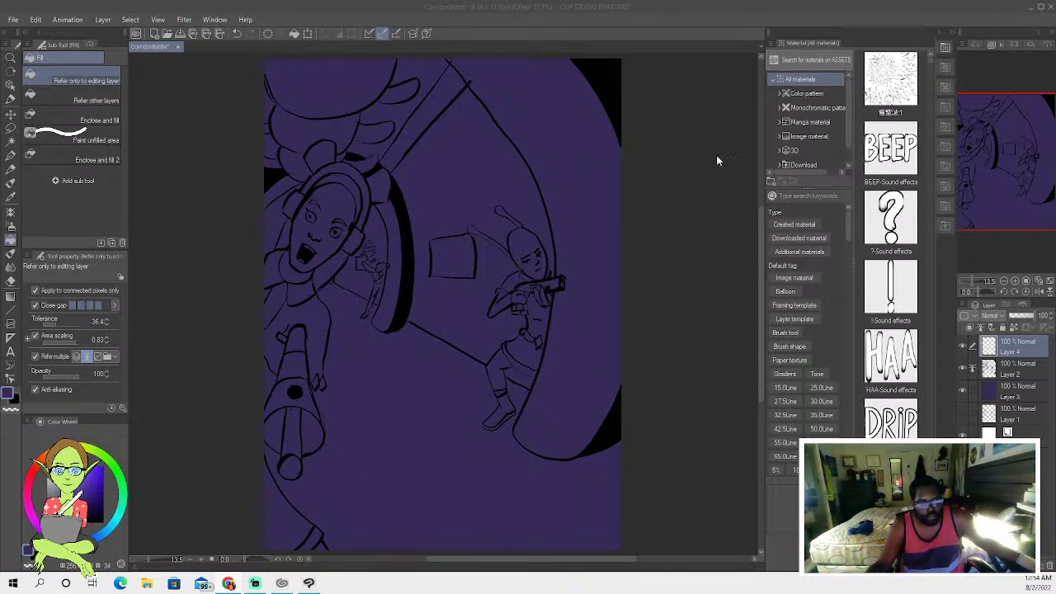
pyautogui.click(699, 197)
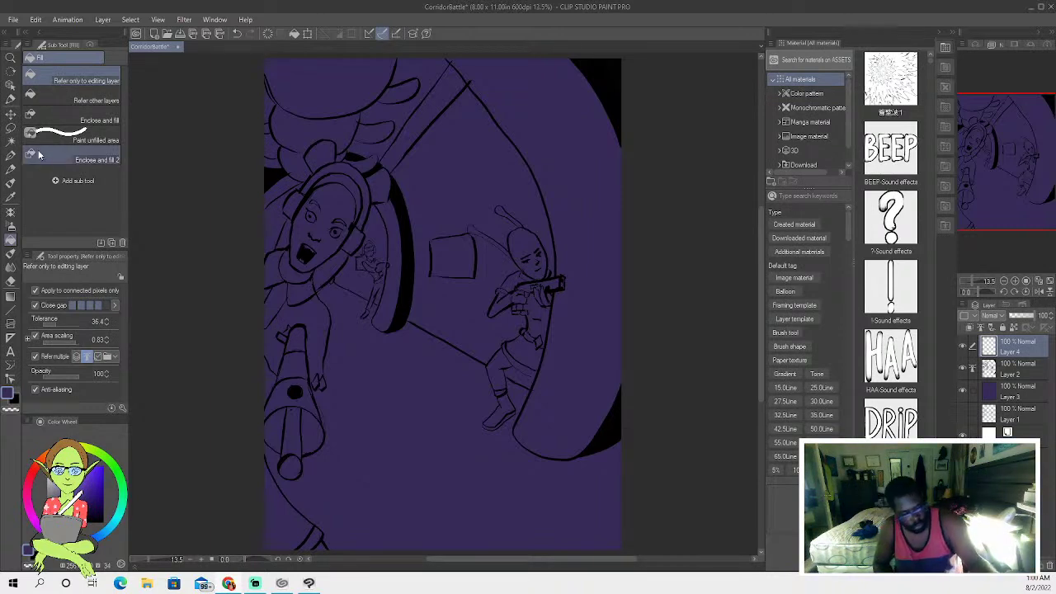
# Select the armed alien's head, arm, hand, leg and antennae together with Auto select, referring to all layers.
pyautogui.click(11, 142)
pyautogui.click(522, 266)
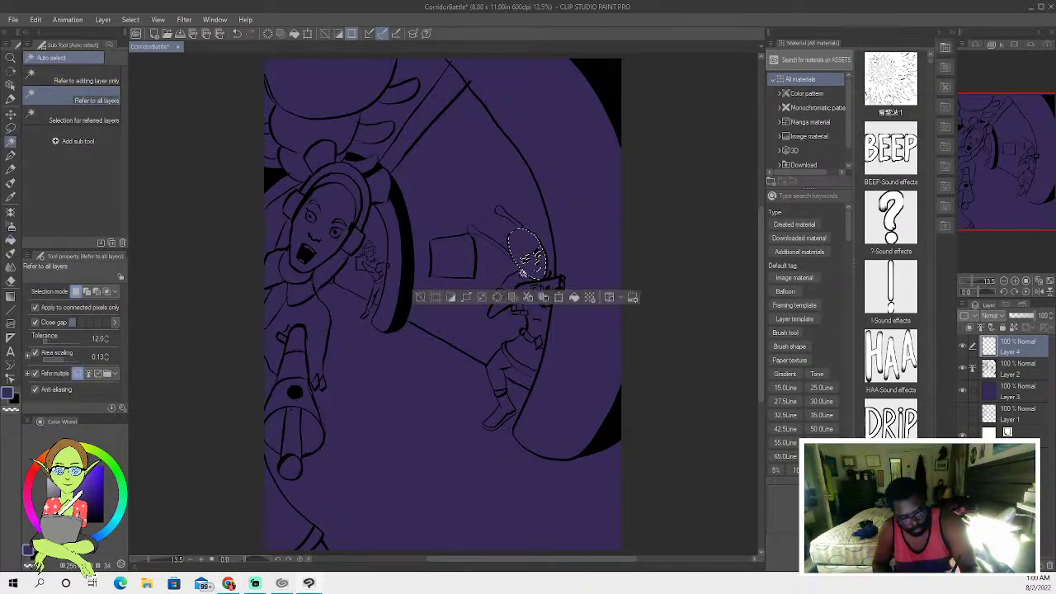
pyautogui.keyDown('shift'); pyautogui.click(498, 375); pyautogui.keyUp('shift')
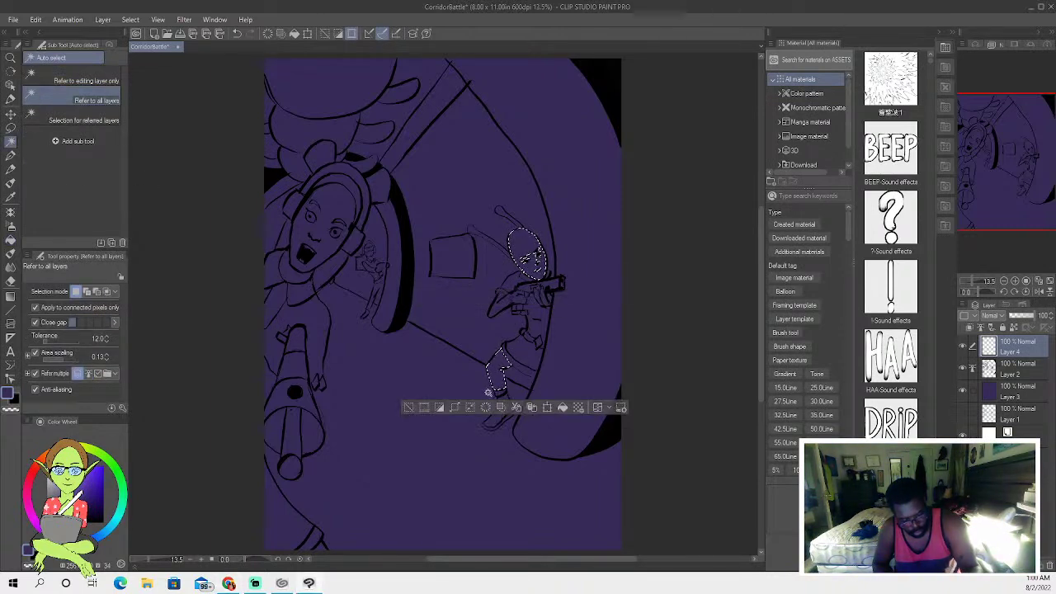
pyautogui.keyDown('shift'); pyautogui.click(515, 321); pyautogui.keyUp('shift')
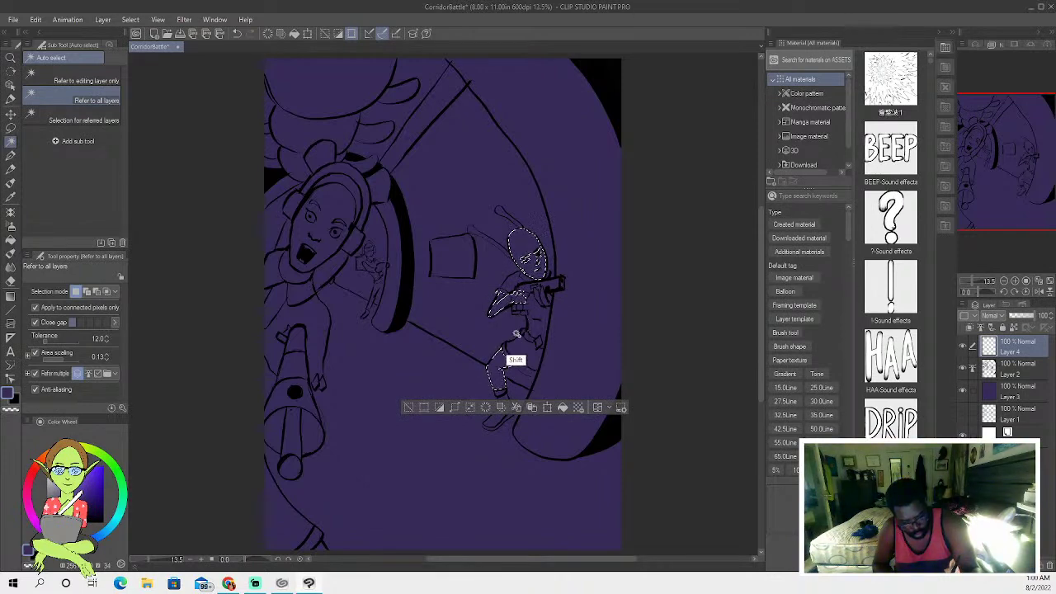
pyautogui.keyDown('shift'); pyautogui.click(544, 301); pyautogui.keyUp('shift')
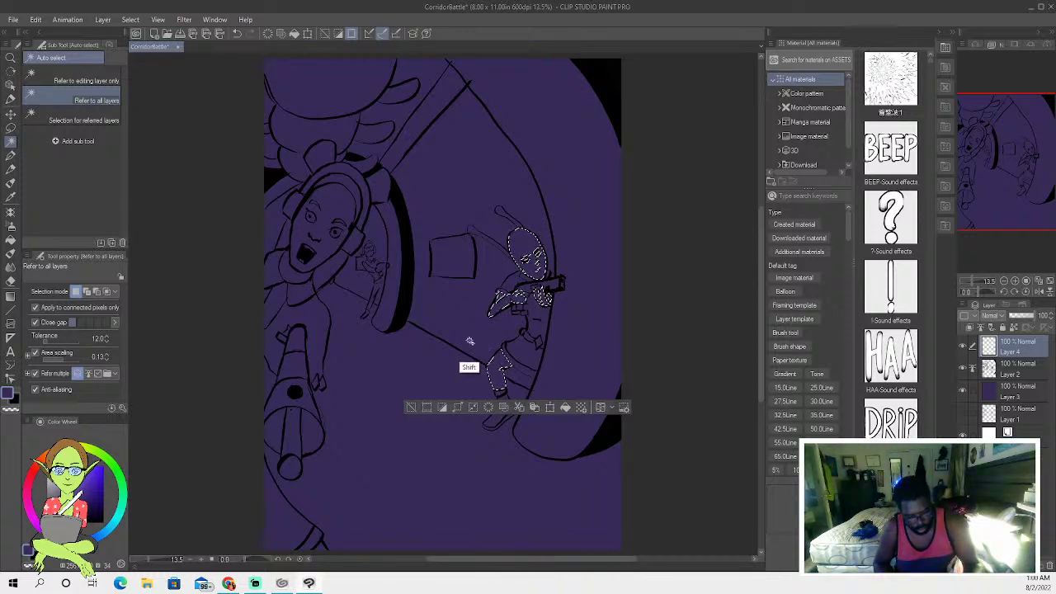
pyautogui.keyDown('shift'); pyautogui.click(472, 238); pyautogui.keyUp('shift')
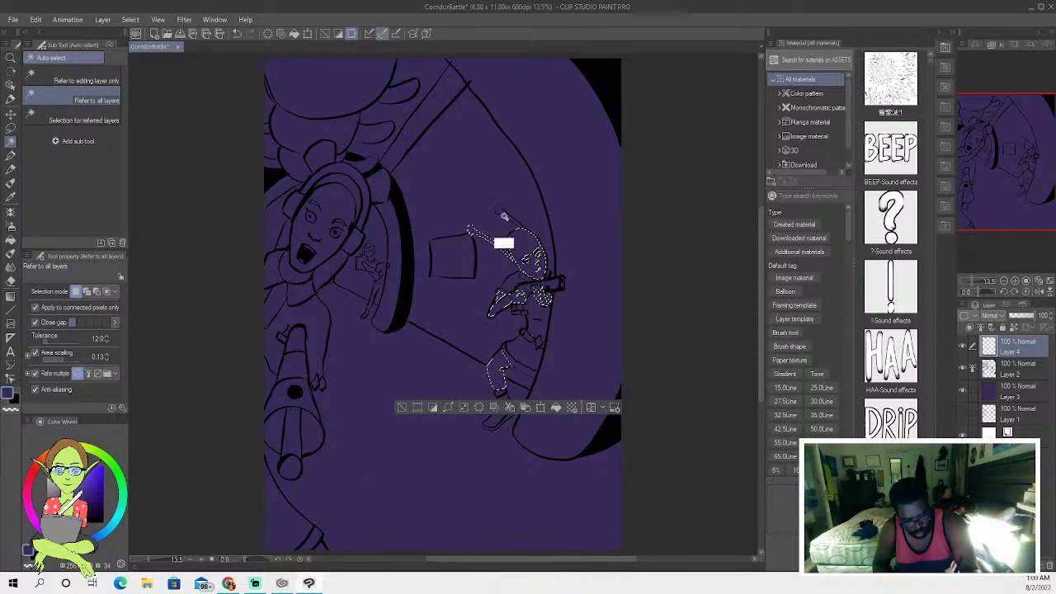
# Paint the alien's selected skin areas light blue with the Oil paint brush and clear the selection.
pyautogui.click(113, 537)
pyautogui.moveTo(103, 541); pyautogui.dragTo(98, 537)
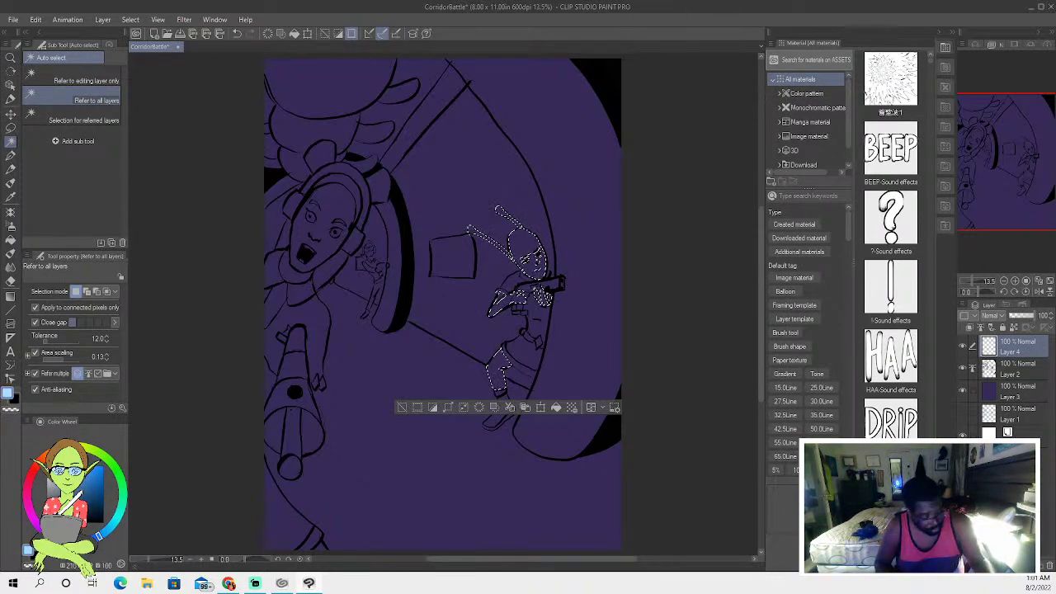
pyautogui.moveTo(98, 537); pyautogui.dragTo(96, 544)
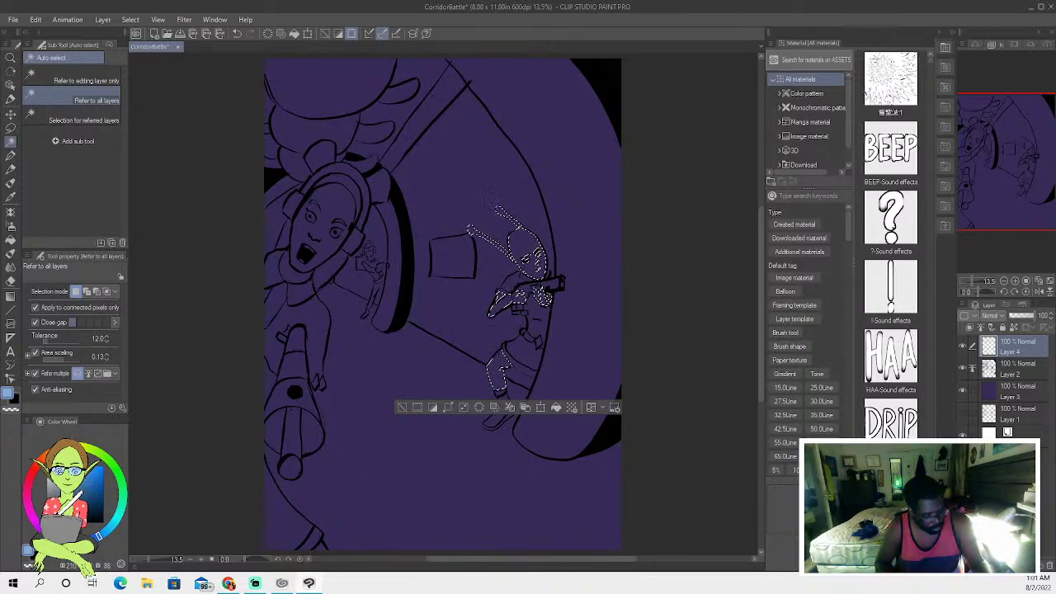
pyautogui.click(11, 253)
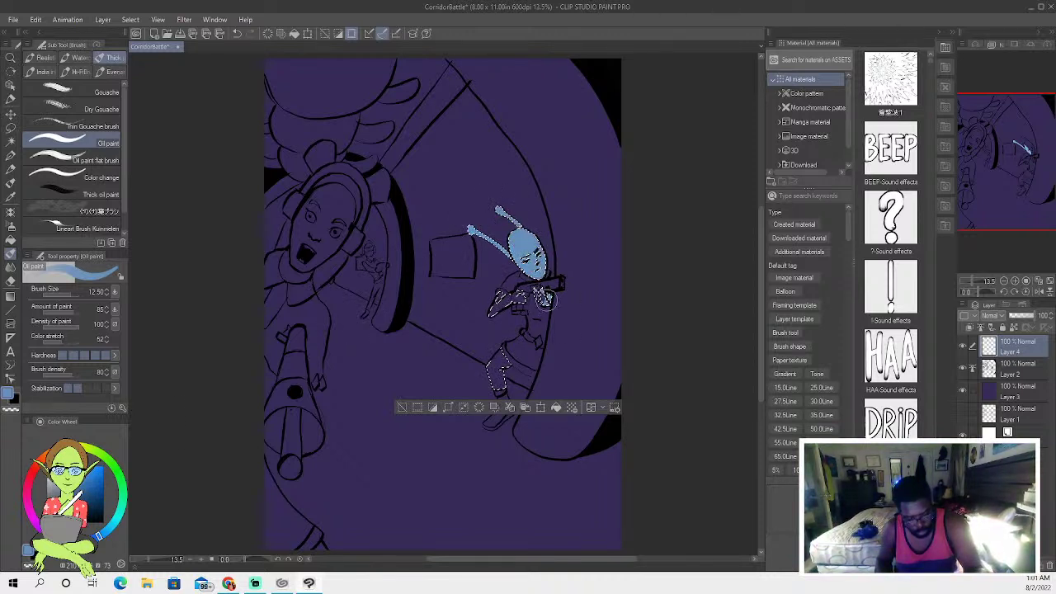
pyautogui.moveTo(521, 347)
pyautogui.mouseDown()
pyautogui.moveTo(497, 332)
pyautogui.moveTo(495, 341)
pyautogui.moveTo(487, 317)
pyautogui.moveTo(547, 336)
pyautogui.moveTo(538, 289)
pyautogui.moveTo(487, 316)
pyautogui.mouseUp()
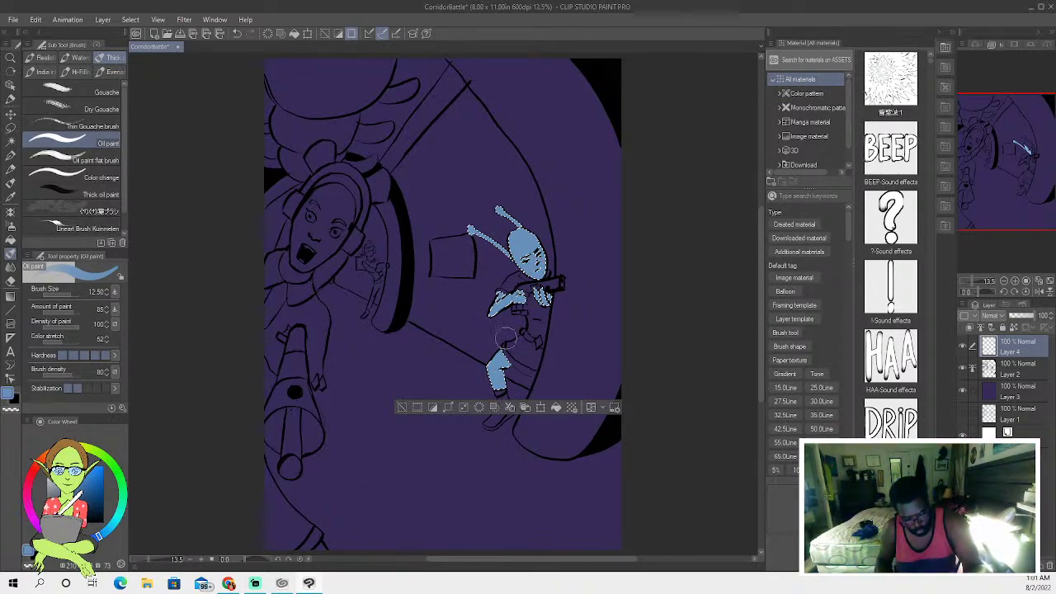
pyautogui.click(402, 406)
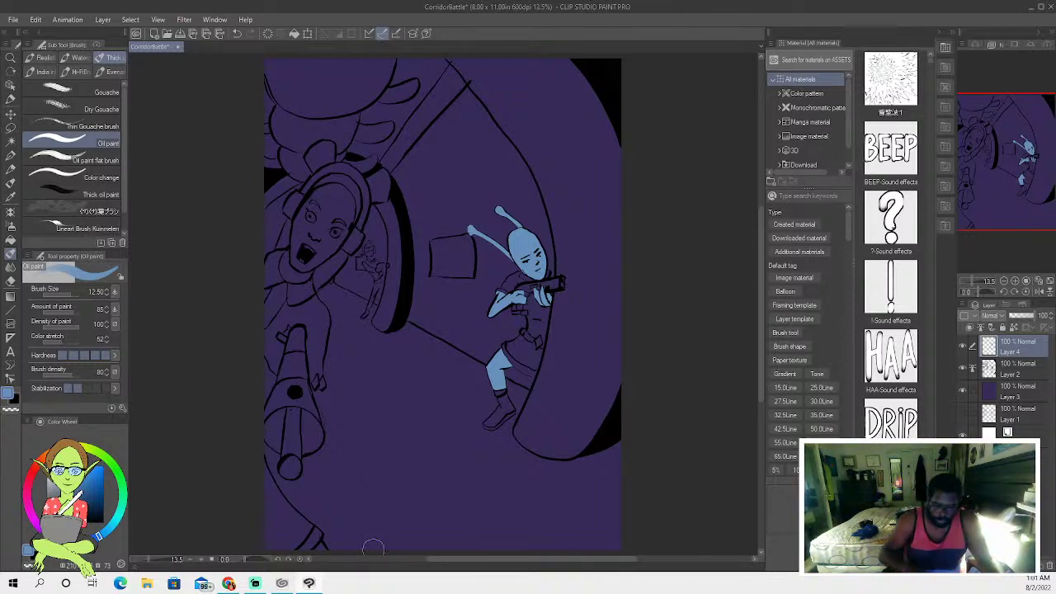
pyautogui.click(11, 141)
pyautogui.click(536, 328)
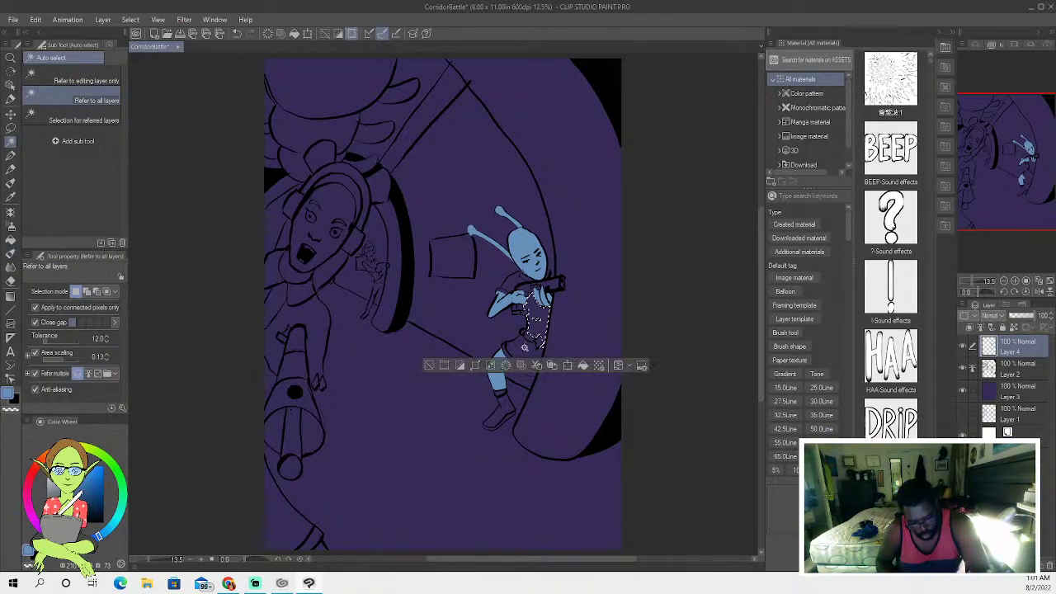
pyautogui.click(429, 366)
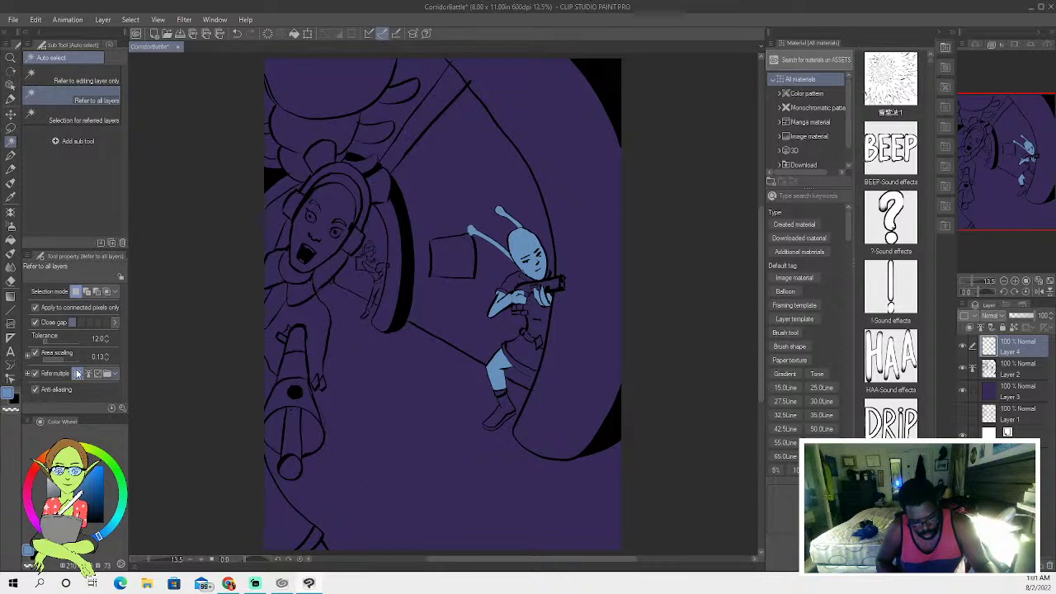
# Try selecting the alien's dress areas, clear the selection, and touch up the collar outline beside the gun with the black Smooth Inker pen.
pyautogui.press('p')
pyautogui.press('x')
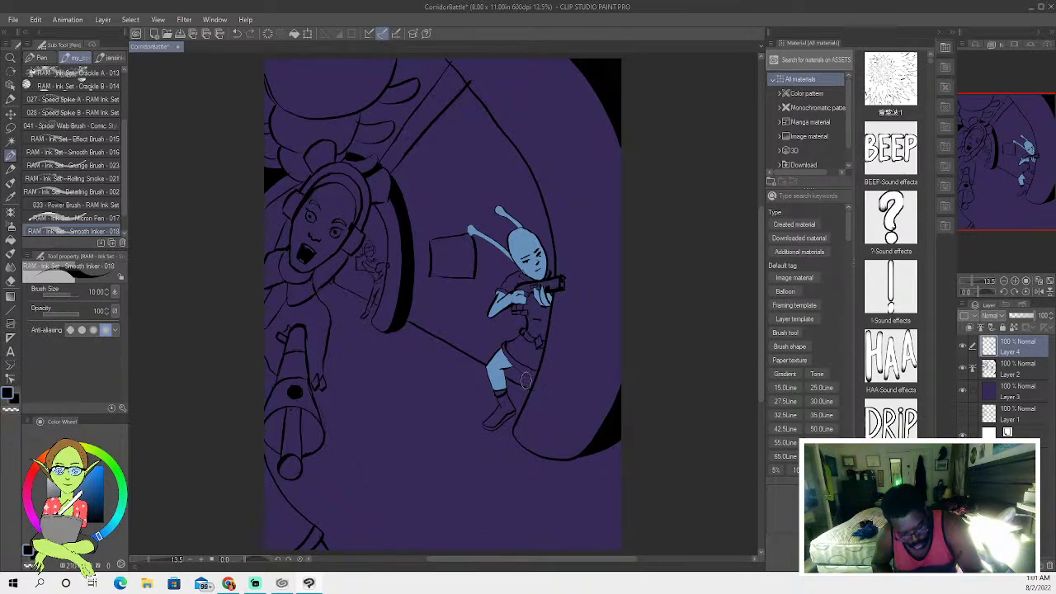
pyautogui.press('w')
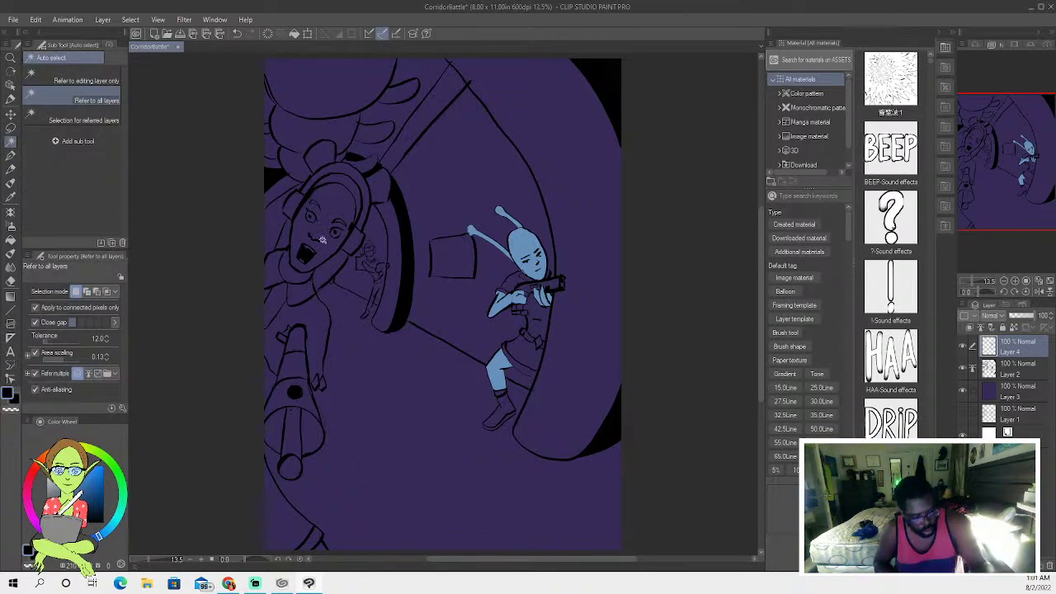
pyautogui.keyDown('shift'); pyautogui.click(526, 361); pyautogui.keyUp('shift')
pyautogui.keyDown('shift'); pyautogui.click(518, 319); pyautogui.keyUp('shift')
pyautogui.keyDown('shift'); pyautogui.click(509, 303); pyautogui.keyUp('shift')
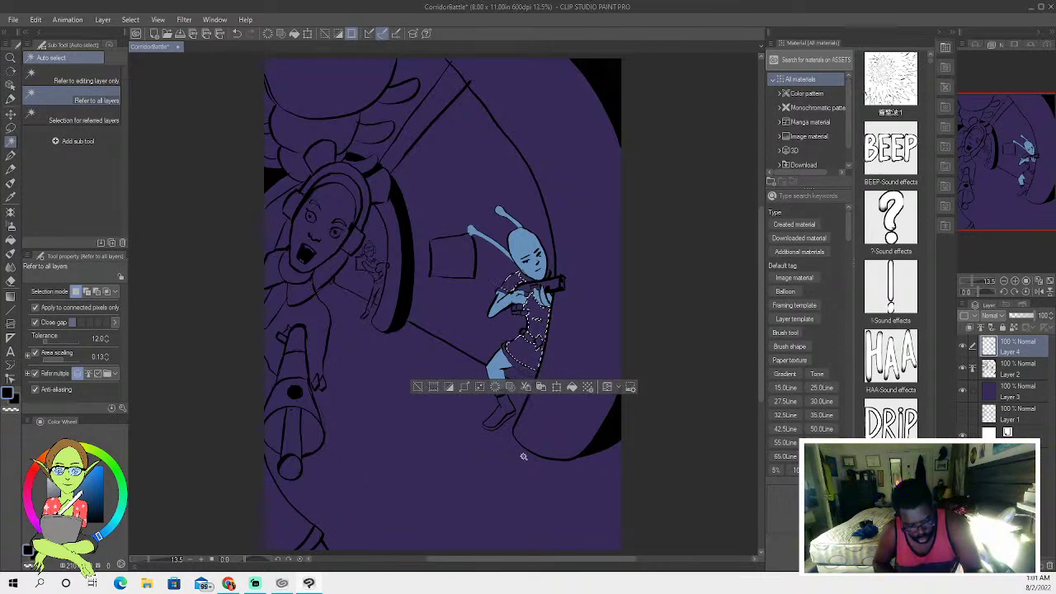
pyautogui.click(418, 386)
pyautogui.click(11, 156)
pyautogui.moveTo(557, 277); pyautogui.dragTo(550, 272)
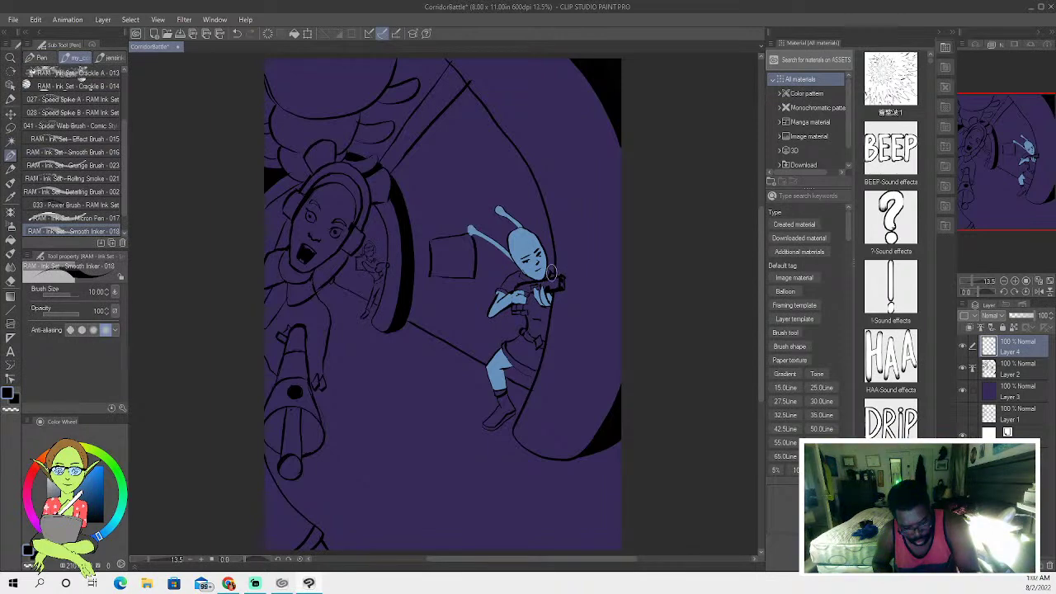
# Select the alien's sleeve, dress top and skirt together with Auto select and paint them purple with the Oil paint brush.
pyautogui.press('w')
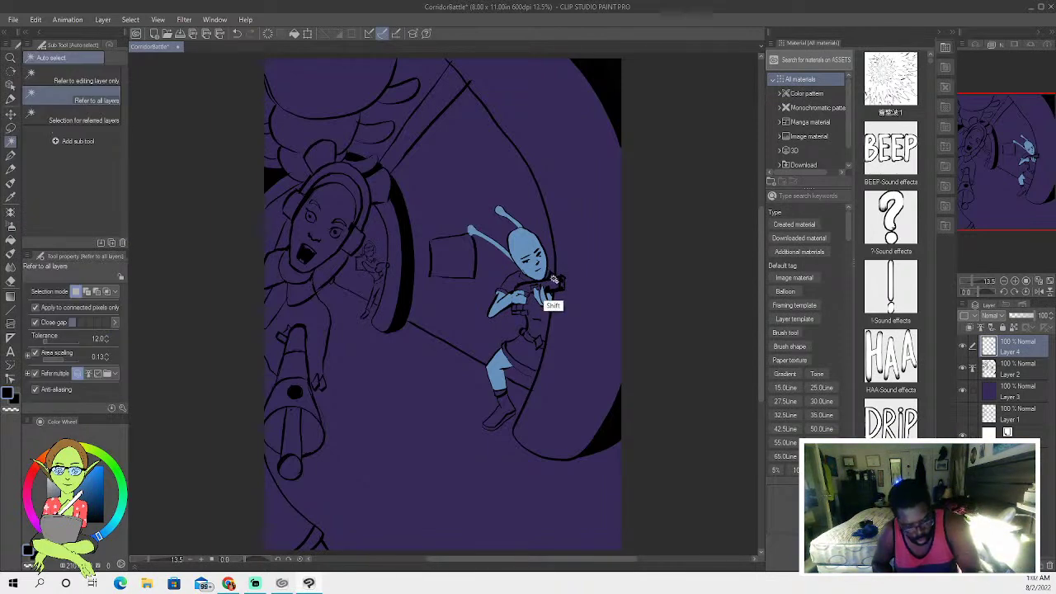
pyautogui.keyDown('shift'); pyautogui.click(553, 278); pyautogui.keyUp('shift')
pyautogui.keyDown('shift'); pyautogui.click(513, 279); pyautogui.keyUp('shift')
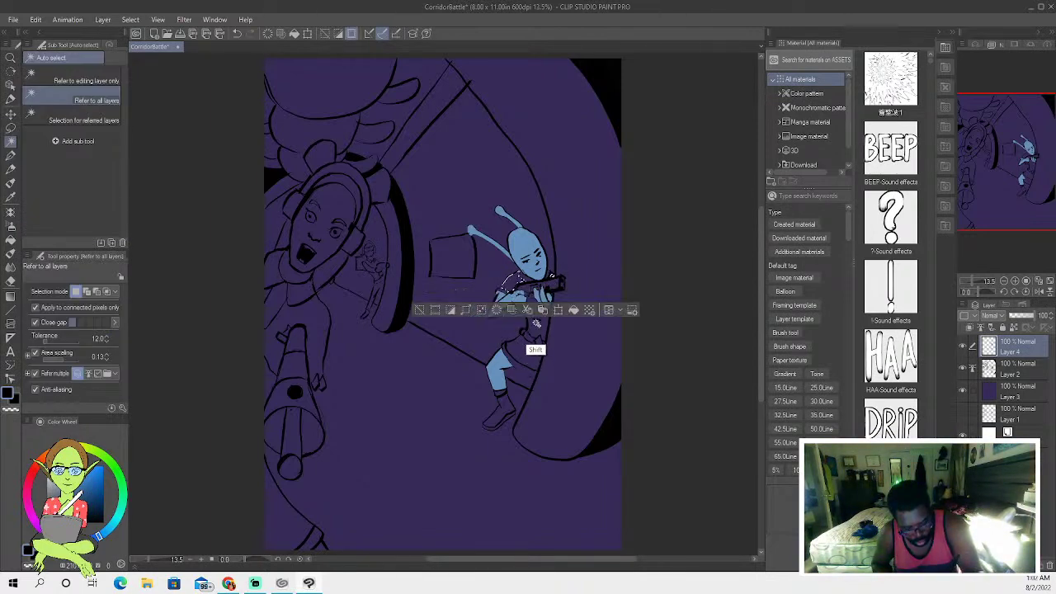
pyautogui.keyDown('shift'); pyautogui.click(527, 346); pyautogui.keyUp('shift')
pyautogui.keyDown('shift'); pyautogui.click(513, 370); pyautogui.keyUp('shift')
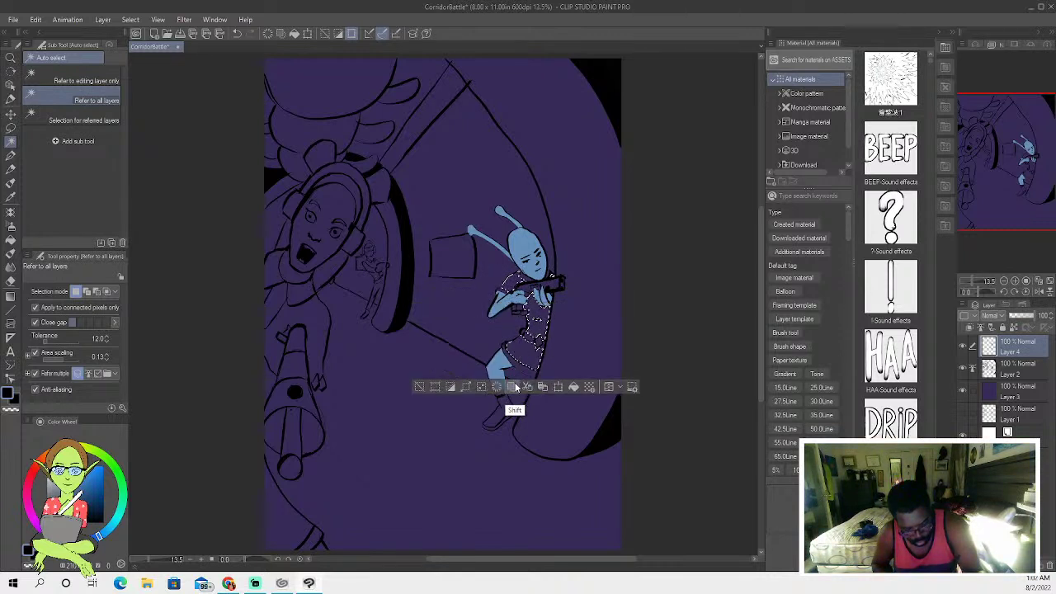
pyautogui.click(82, 493)
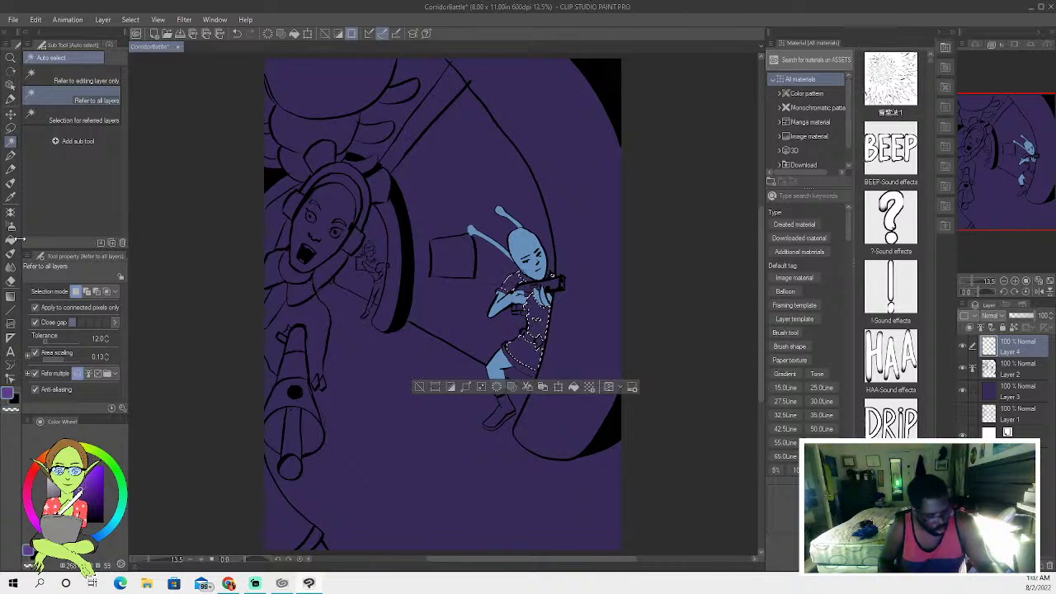
pyautogui.click(11, 253)
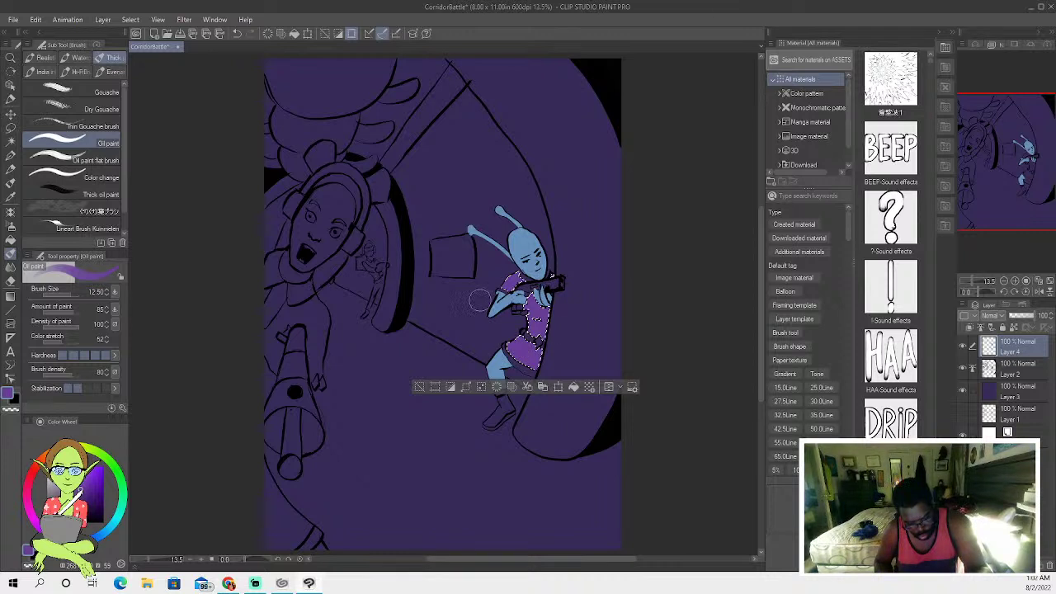
# Select the armed alien's boot with Auto select, fill it with the same purple and clear the selection.
pyautogui.click(11, 143)
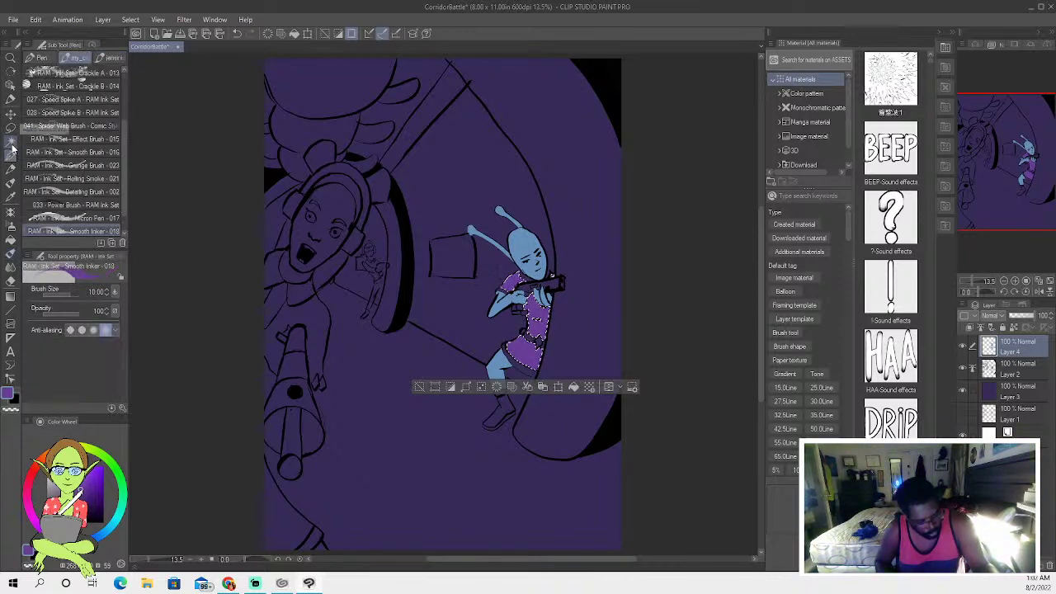
pyautogui.click(11, 141)
pyautogui.click(501, 410)
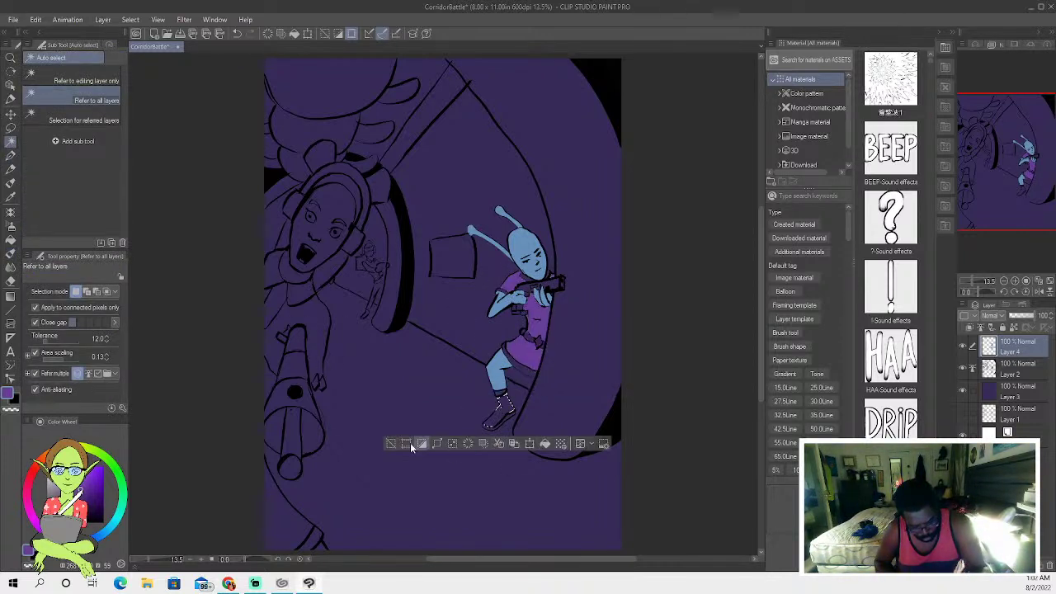
pyautogui.click(11, 239)
pyautogui.click(506, 407)
pyautogui.click(401, 447)
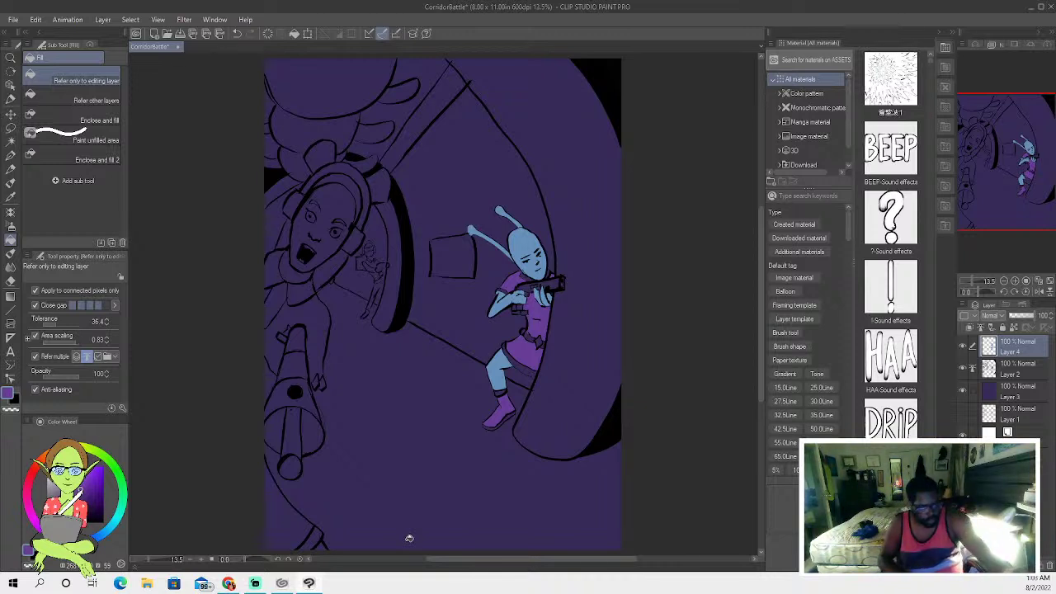
# Select the hem, sleeve cuff, collar and belt of the alien's dress together with Auto select.
pyautogui.click(16, 141)
pyautogui.click(519, 365)
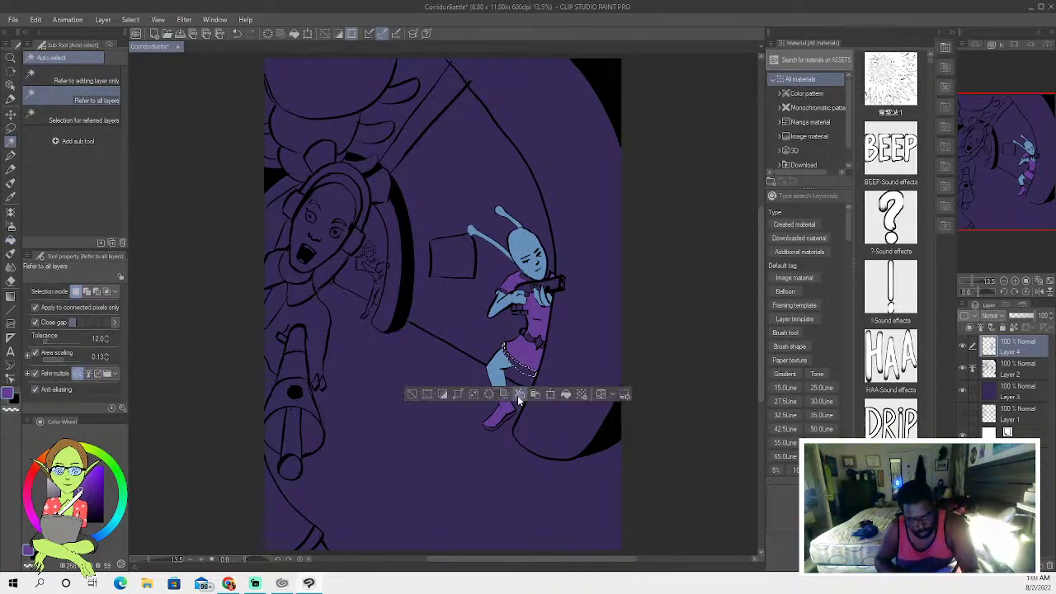
pyautogui.click(505, 294)
pyautogui.keyDown('shift'); pyautogui.click(526, 275); pyautogui.keyUp('shift')
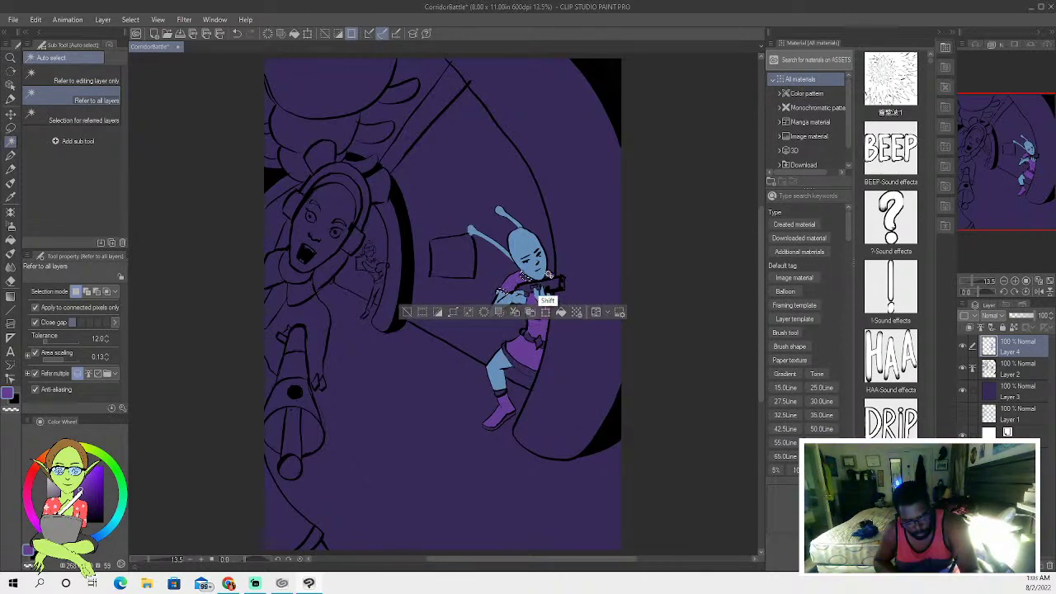
pyautogui.keyDown('shift'); pyautogui.click(549, 277); pyautogui.keyUp('shift')
pyautogui.keyDown('shift'); pyautogui.click(521, 366); pyautogui.keyUp('shift')
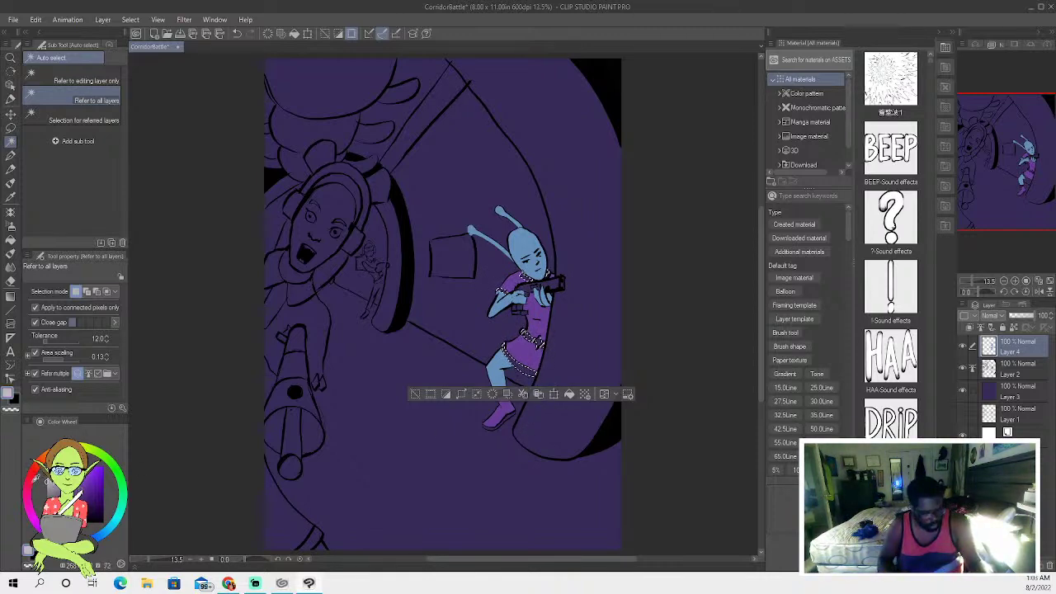
# Paint the dress's selected trim and belt very pale grey with the Oil paint 2 brush and clear the selection.
pyautogui.click(11, 240)
pyautogui.click(10, 183)
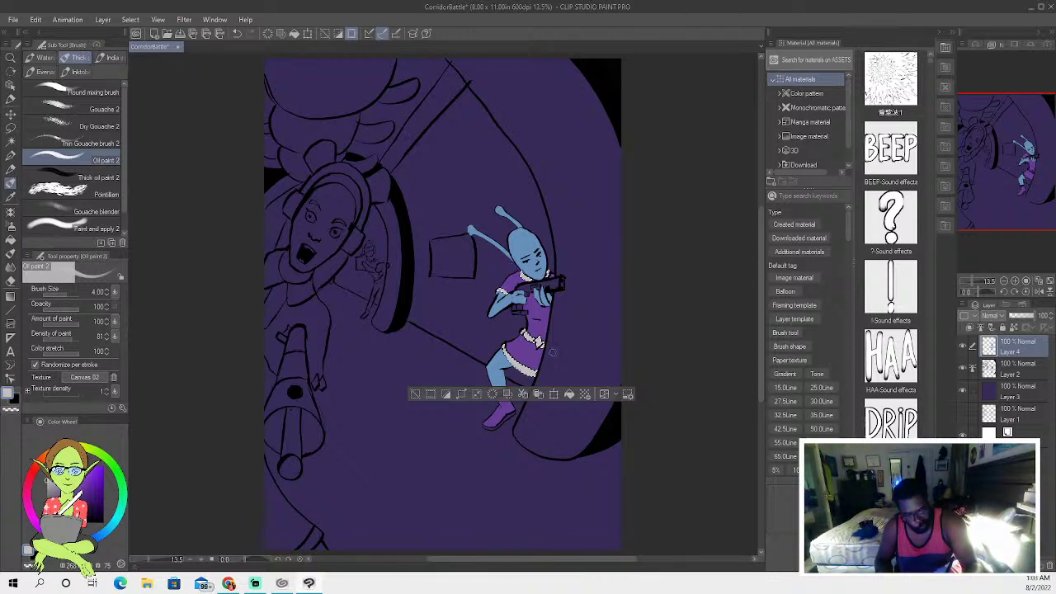
pyautogui.click(415, 395)
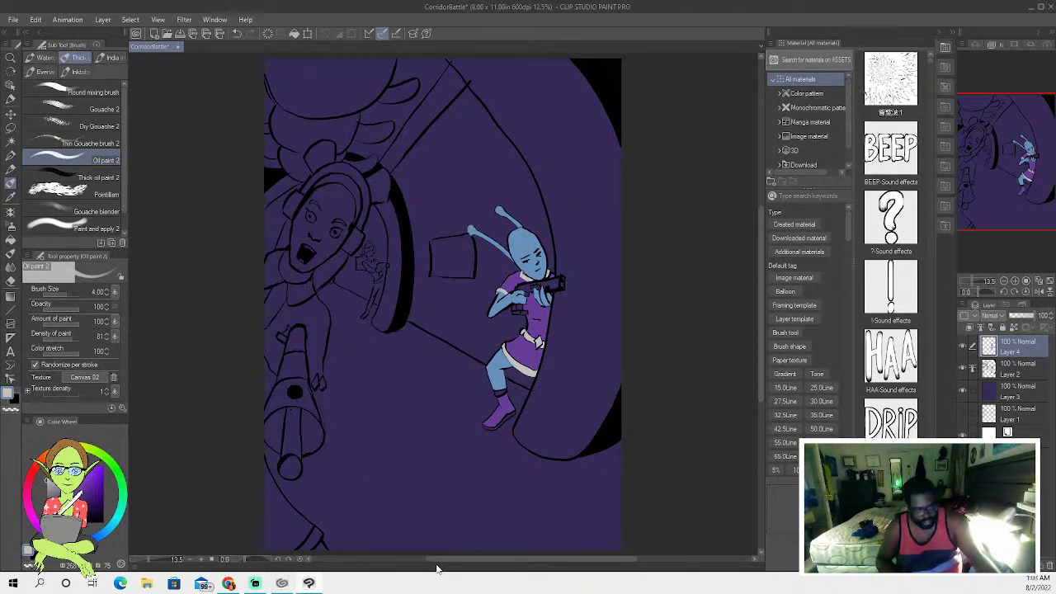
# Select the body and grip parts of the alien's gun with Auto select, undoing the accidental background selection.
pyautogui.click(11, 141)
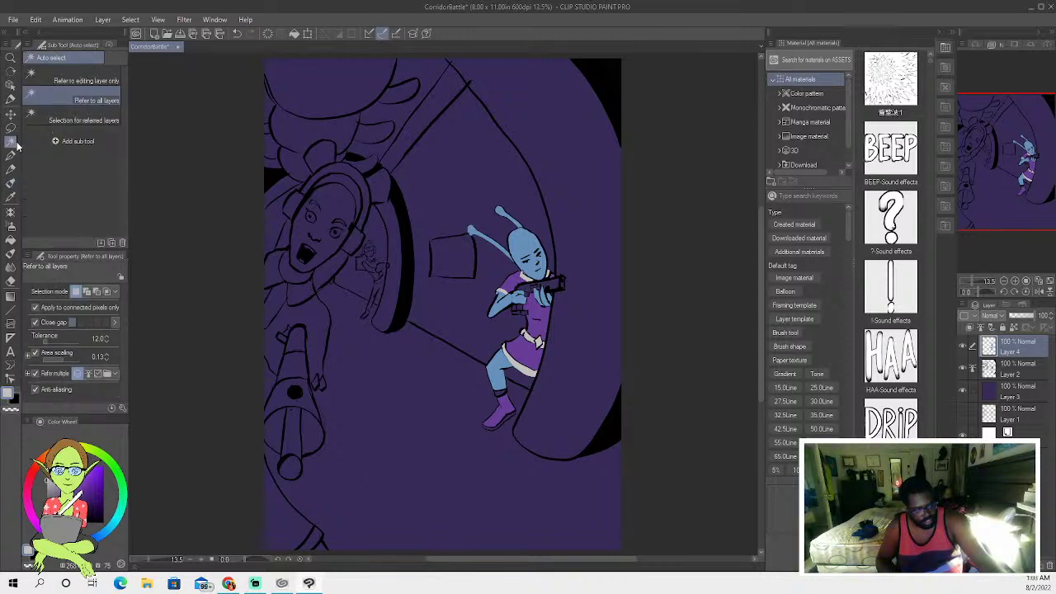
pyautogui.click(527, 303)
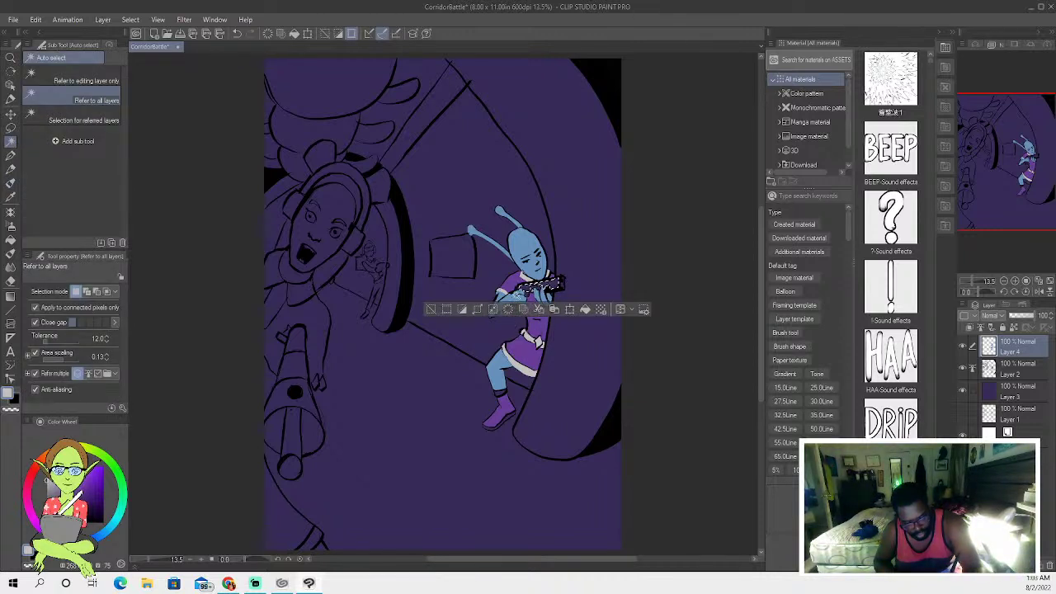
pyautogui.click(517, 309)
pyautogui.keyDown('shift'); pyautogui.click(516, 309); pyautogui.keyUp('shift')
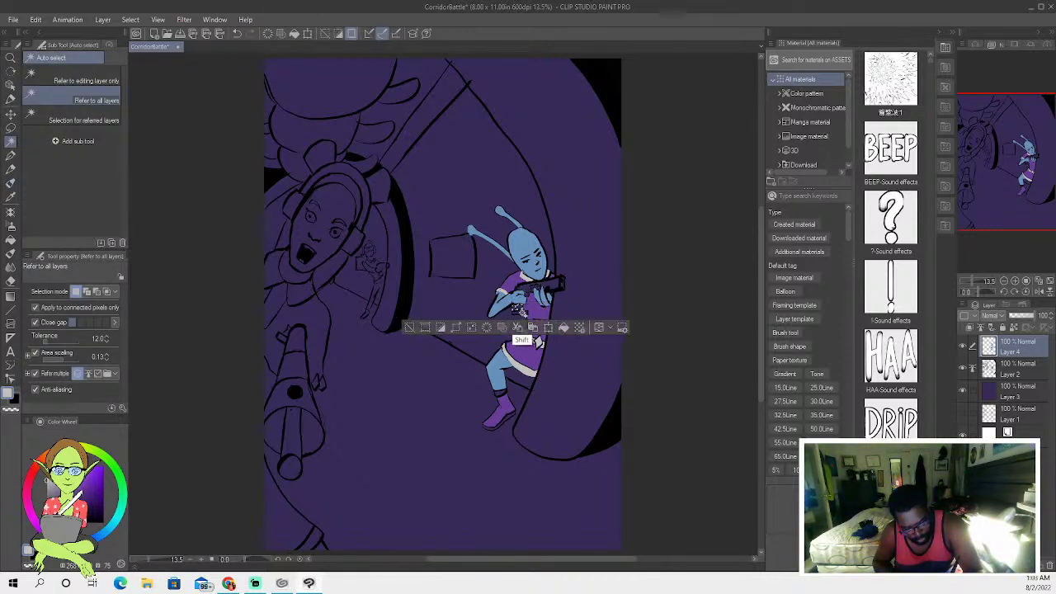
pyautogui.keyDown('shift'); pyautogui.click(514, 316); pyautogui.keyUp('shift')
pyautogui.keyDown('shift'); pyautogui.click(517, 312); pyautogui.keyUp('shift')
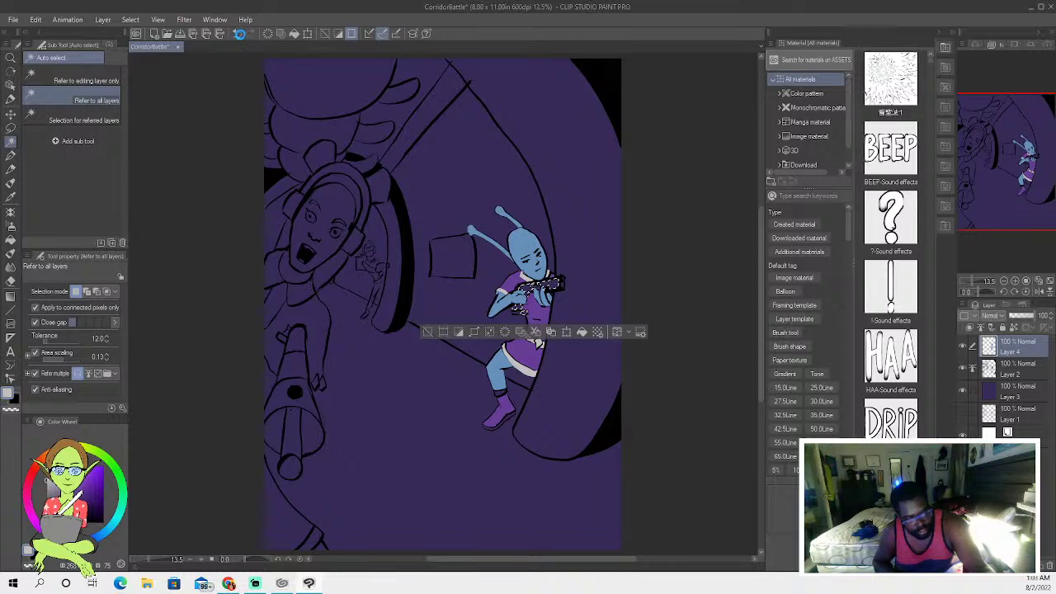
pyautogui.click(237, 33)
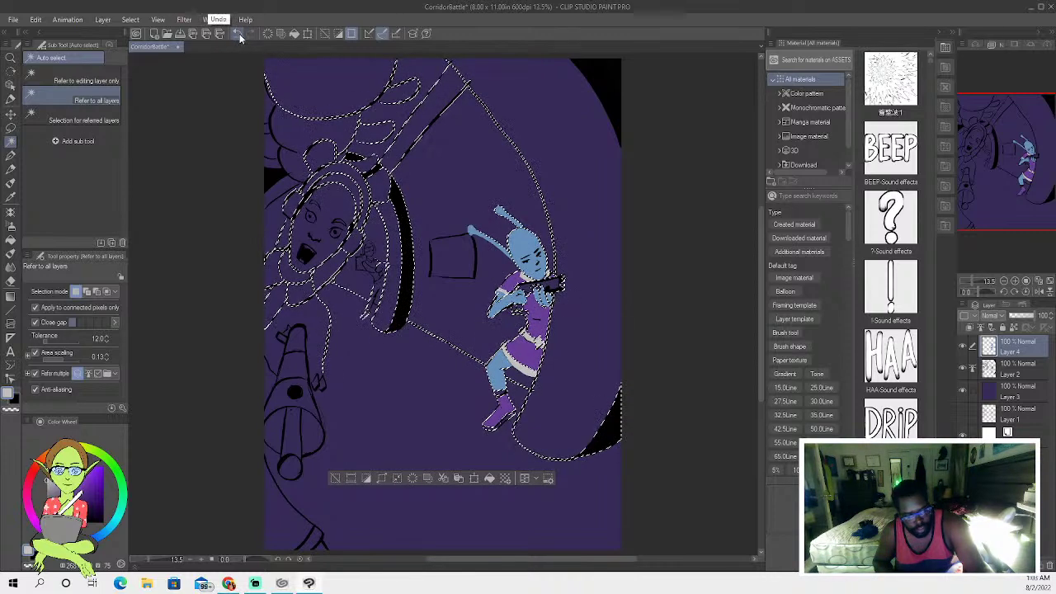
pyautogui.click(238, 33)
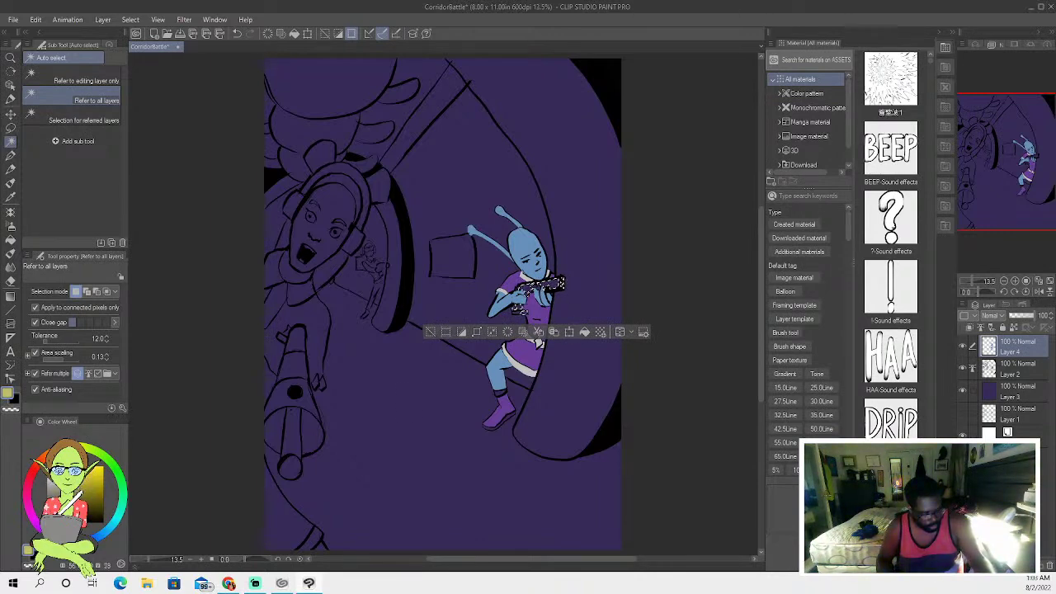
# Paint the selected gun parts yellow with the Oil paint brush and clear the selection.
pyautogui.press('b')
pyautogui.moveTo(517, 310); pyautogui.dragTo(520, 324)
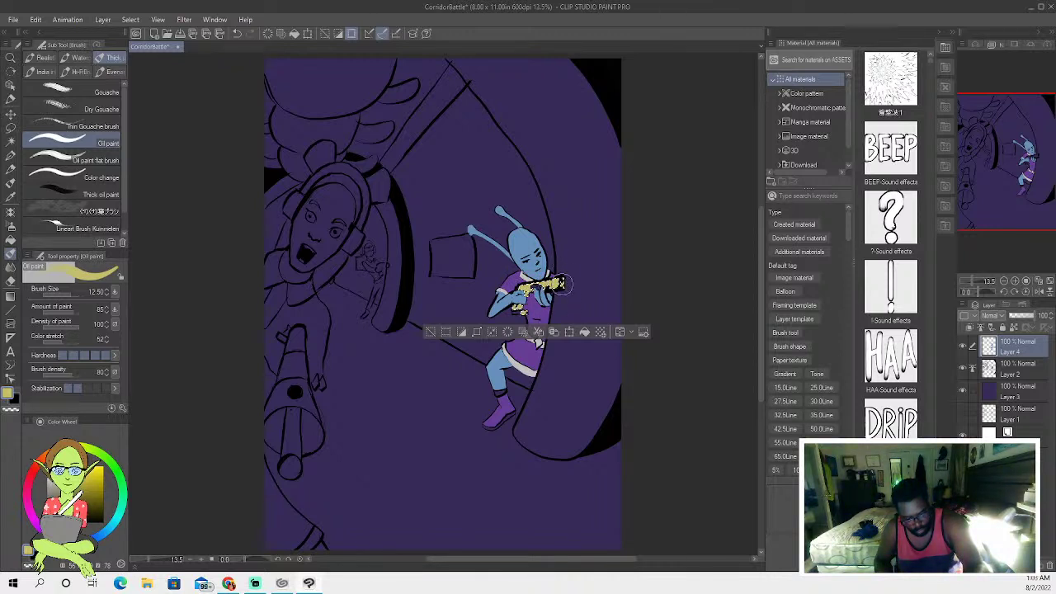
pyautogui.press('x')
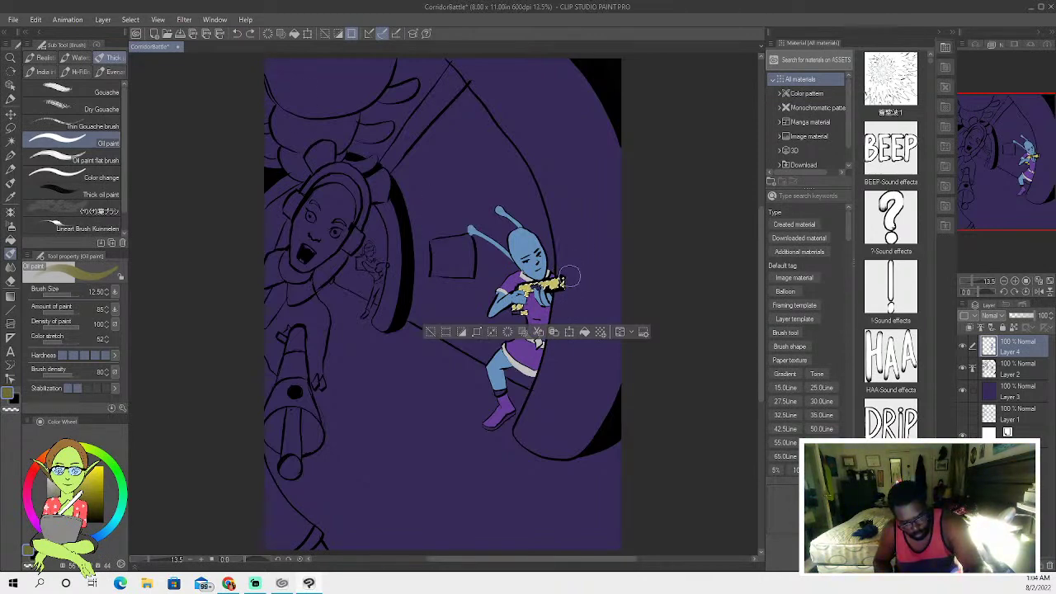
pyautogui.click(430, 332)
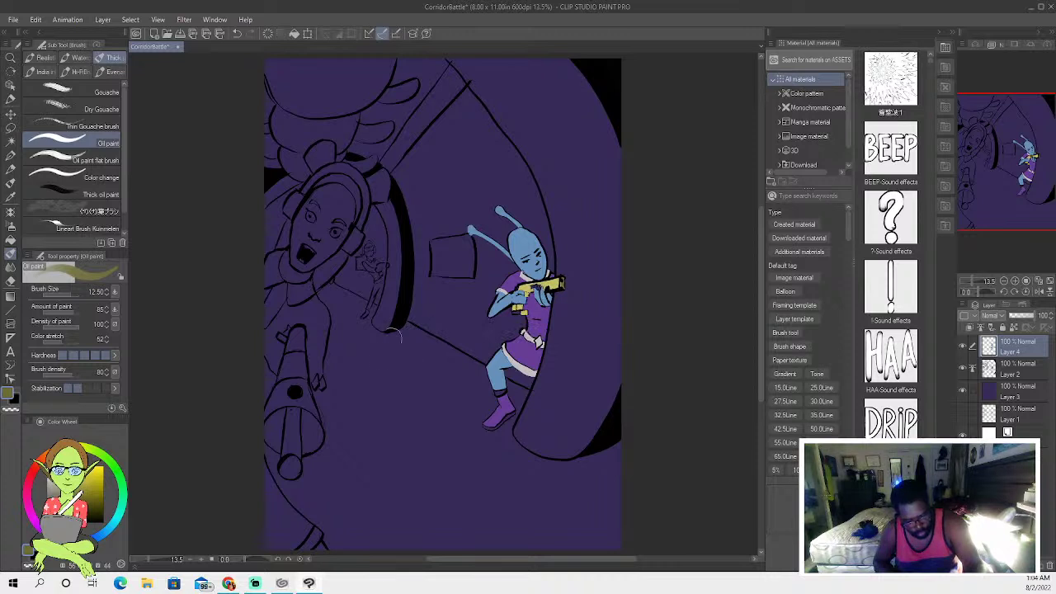
# Select the gun's remaining uncoloured area, sample the gun's yellow, paint the area with the Smooth Inker pen and clear the selection.
pyautogui.click(11, 142)
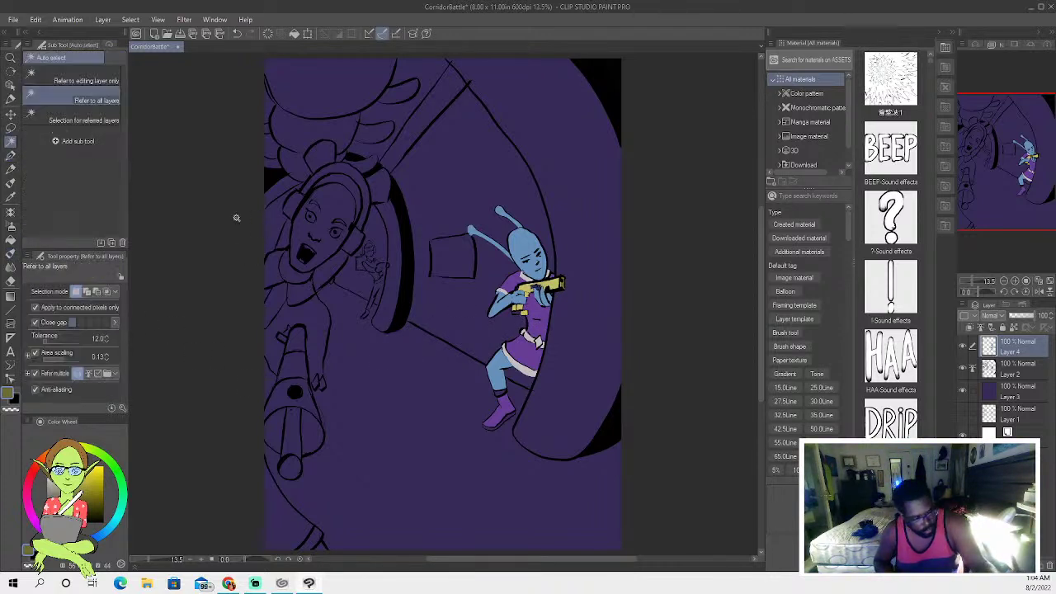
pyautogui.click(515, 339)
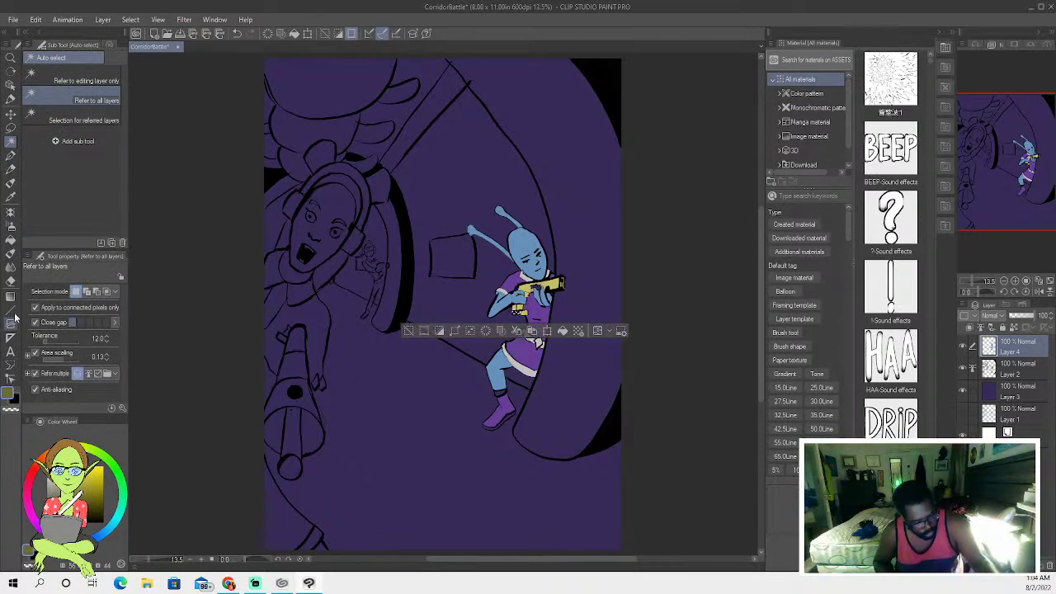
pyautogui.click(10, 197)
pyautogui.click(532, 284)
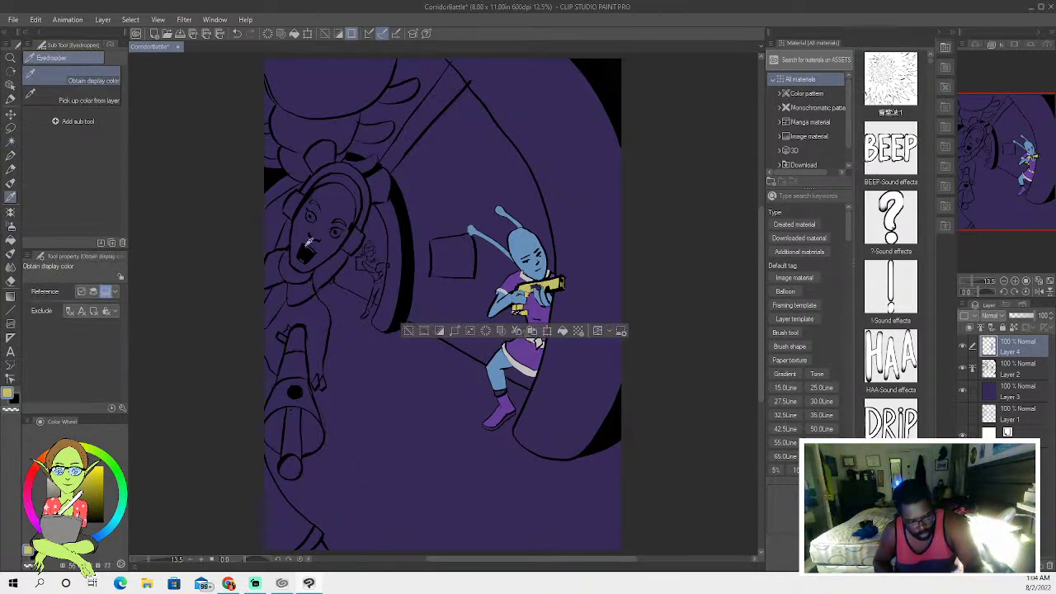
pyautogui.click(11, 156)
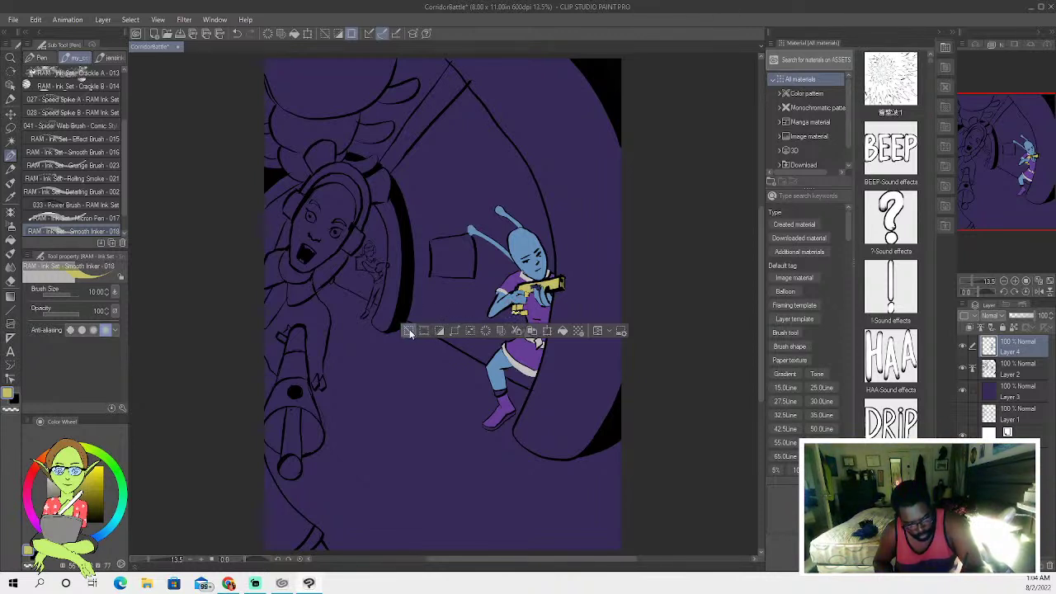
pyautogui.click(415, 331)
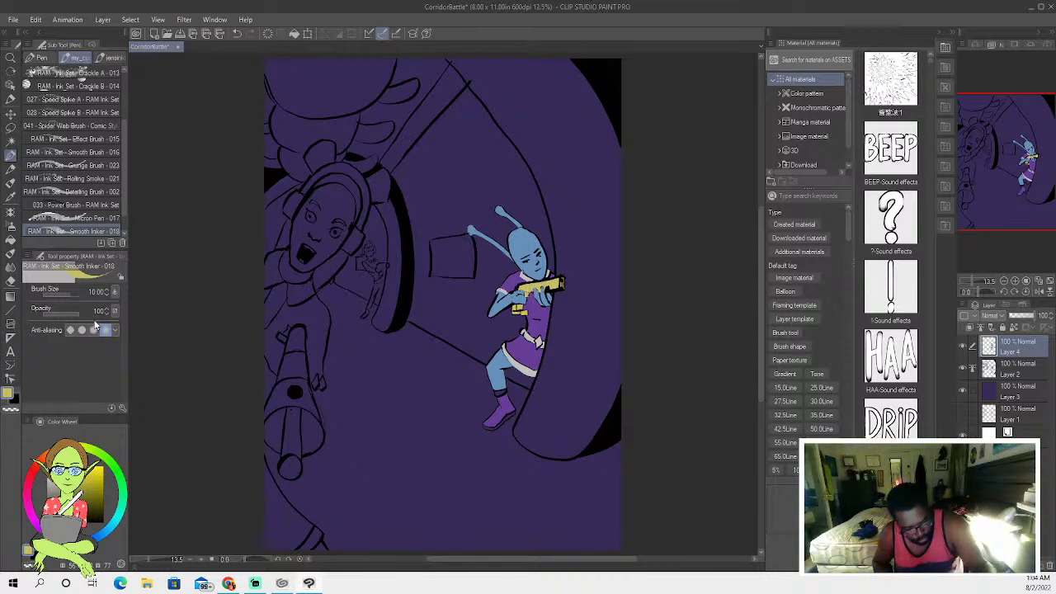
# Select the foreground character's face, neck and the skin area beside the gun, paint them muted blue with the Oil paint brush, and clear the selection.
pyautogui.click(105, 459)
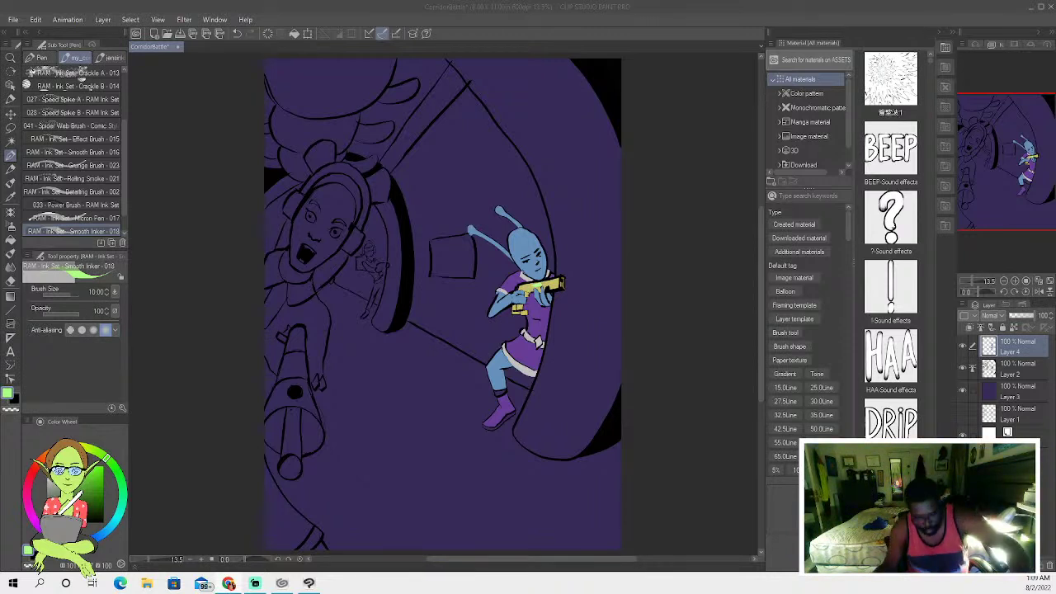
pyautogui.click(11, 142)
pyautogui.click(333, 203)
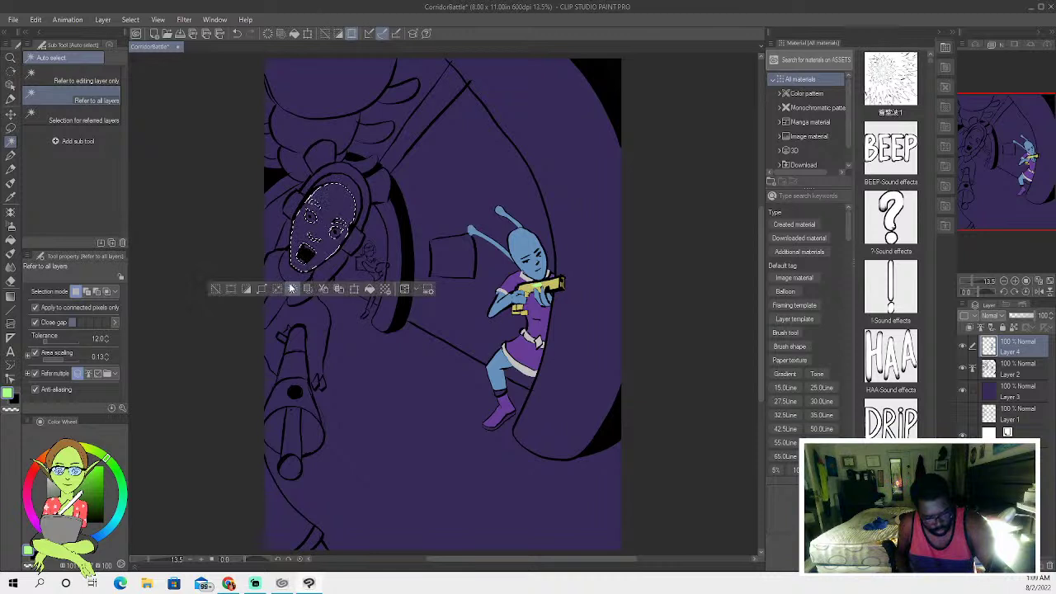
pyautogui.keyDown('shift'); pyautogui.click(284, 269); pyautogui.keyUp('shift')
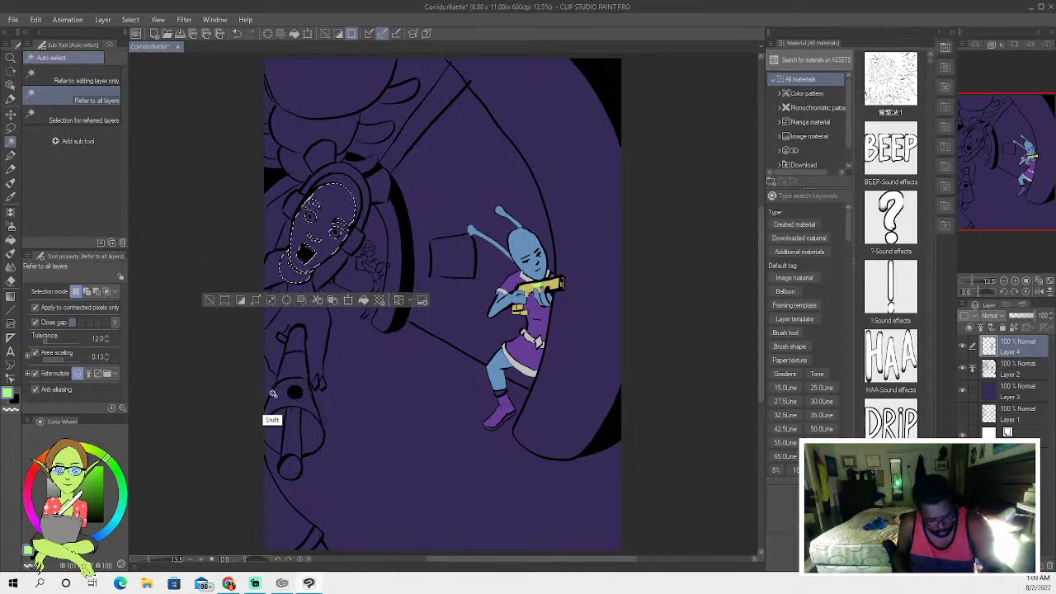
pyautogui.keyDown('shift'); pyautogui.click(265, 382); pyautogui.keyUp('shift')
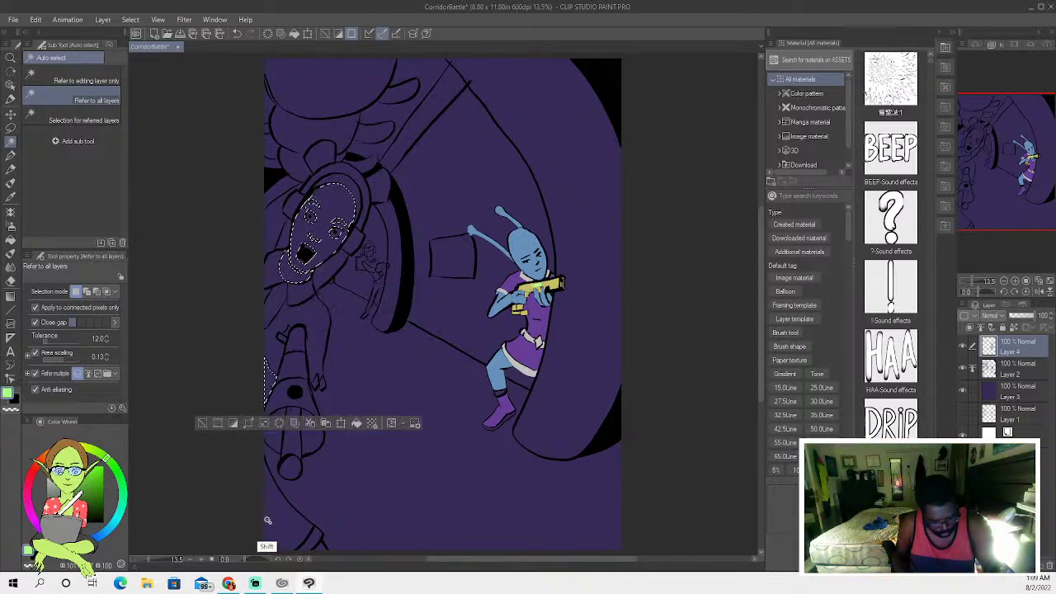
pyautogui.keyDown('alt'); pyautogui.click(268, 515); pyautogui.keyUp('alt')
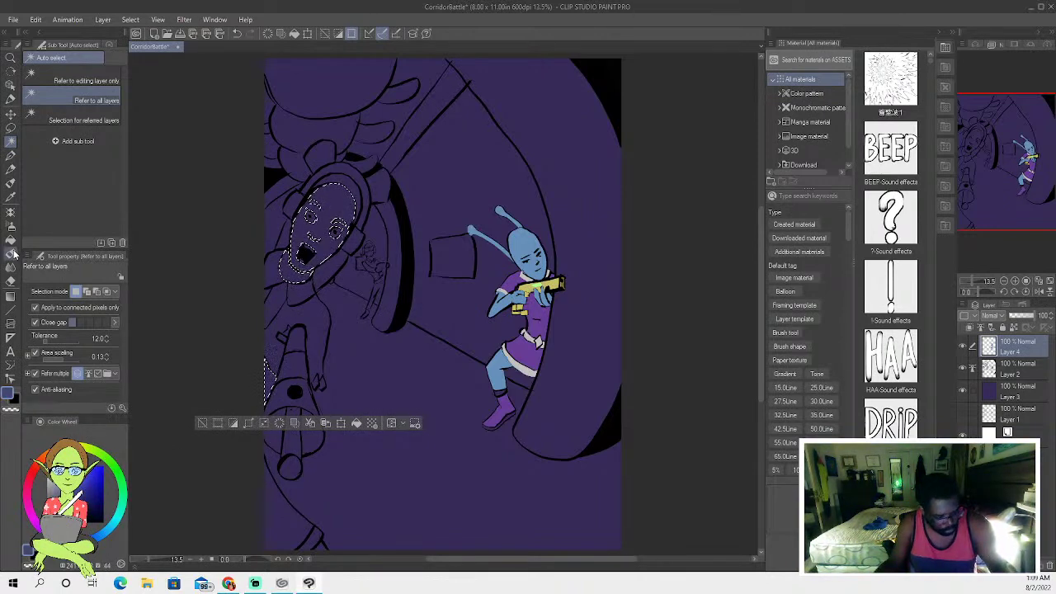
pyautogui.click(10, 253)
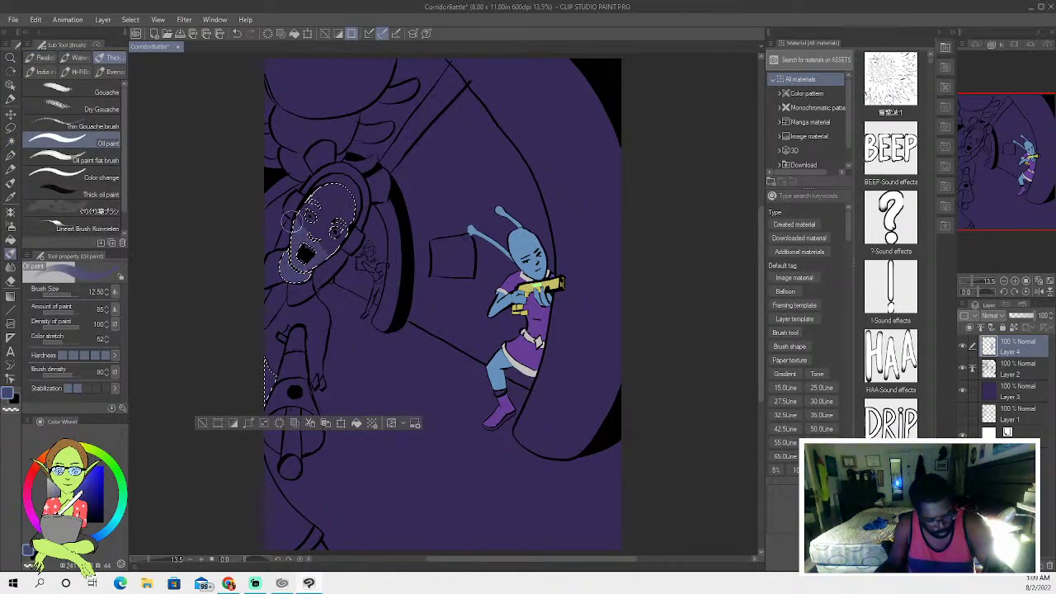
pyautogui.moveTo(316, 209); pyautogui.dragTo(339, 222)
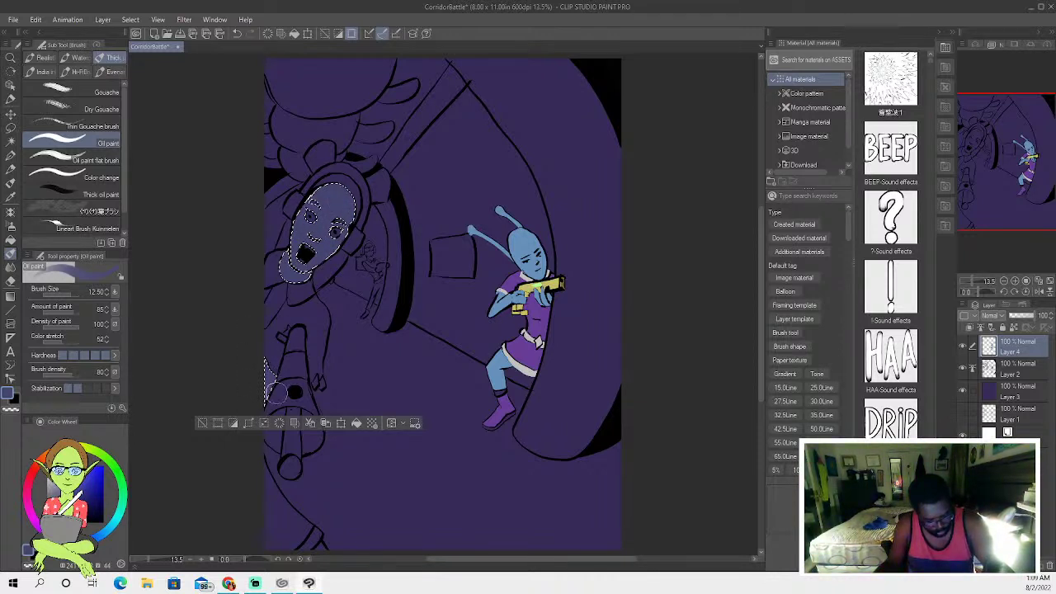
pyautogui.click(204, 424)
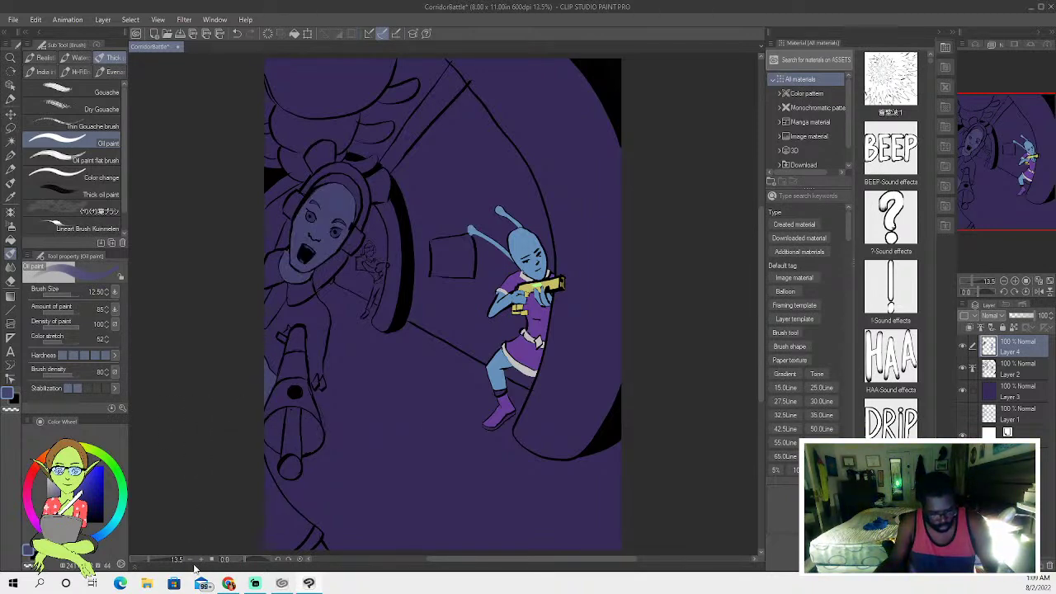
pyautogui.click(11, 142)
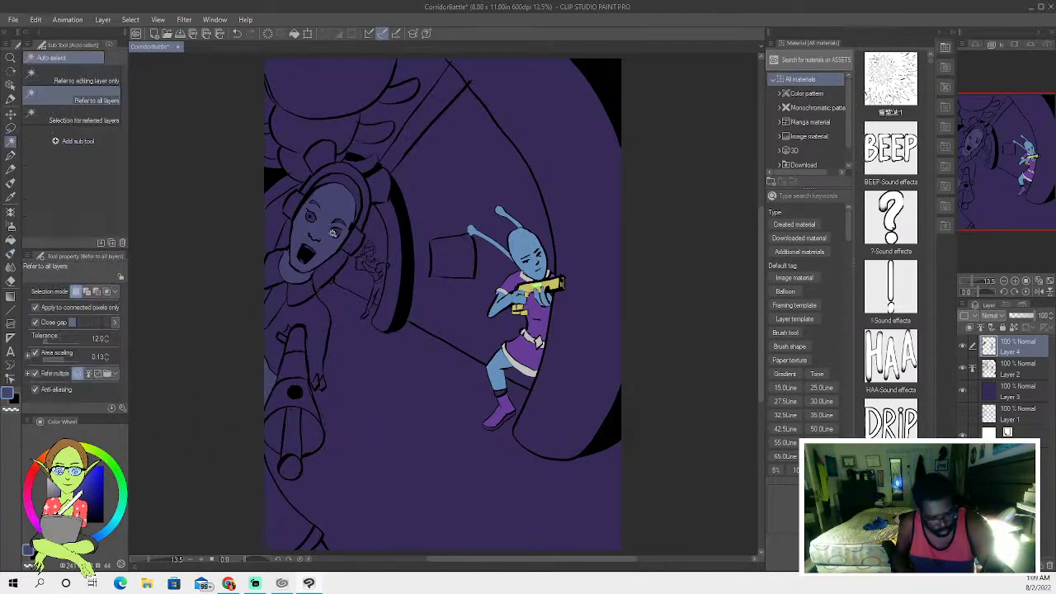
pyautogui.click(332, 241)
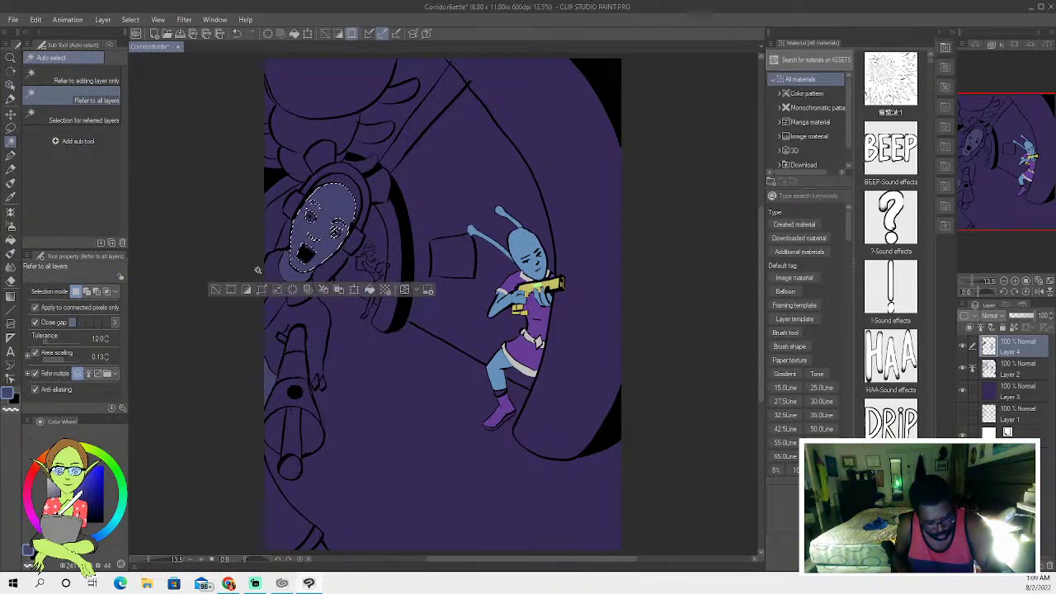
pyautogui.keyDown('shift'); pyautogui.click(309, 262); pyautogui.keyUp('shift')
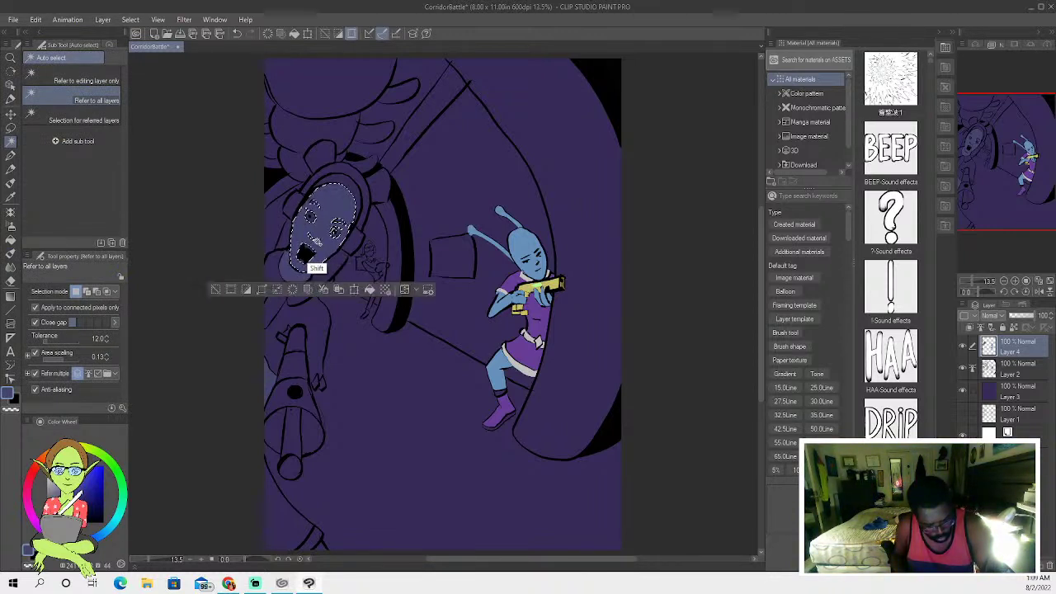
pyautogui.hotkey('ctrl', 'd')
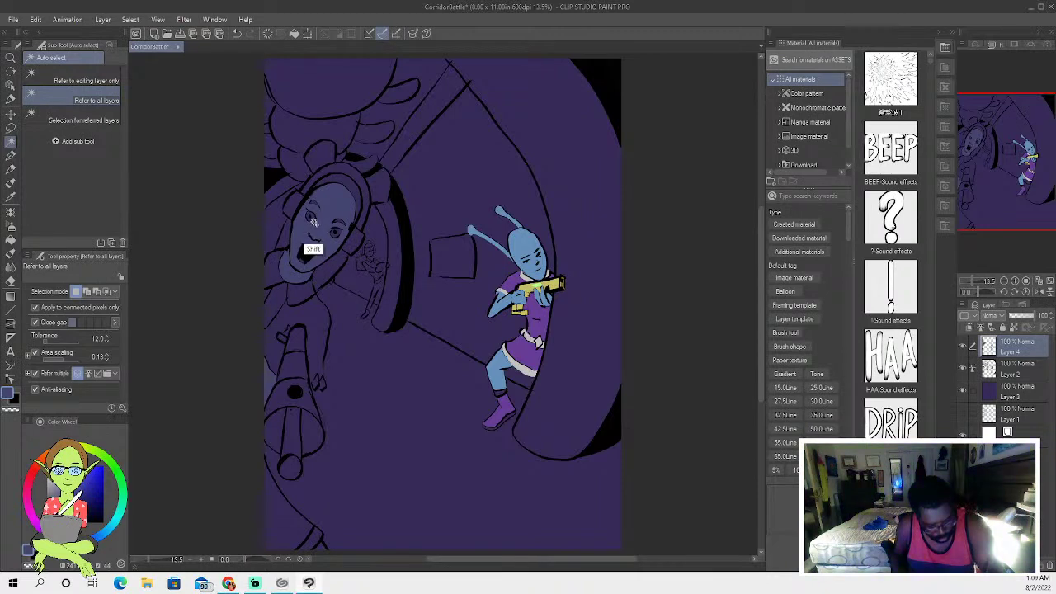
pyautogui.keyDown('shift'); pyautogui.click(314, 221); pyautogui.keyUp('shift')
pyautogui.keyDown('shift'); pyautogui.click(333, 248); pyautogui.keyUp('shift')
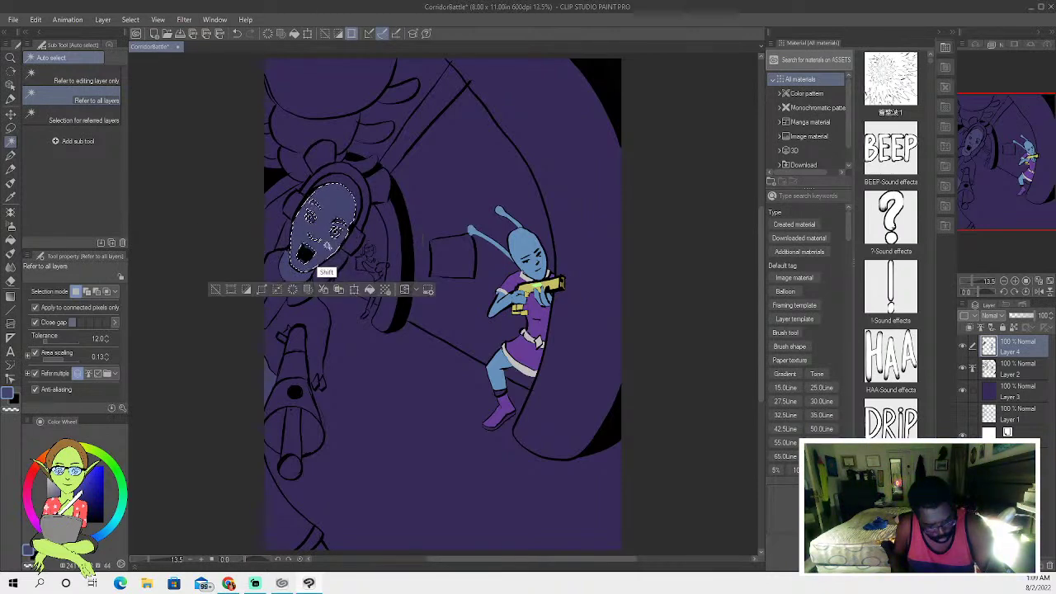
pyautogui.click(214, 290)
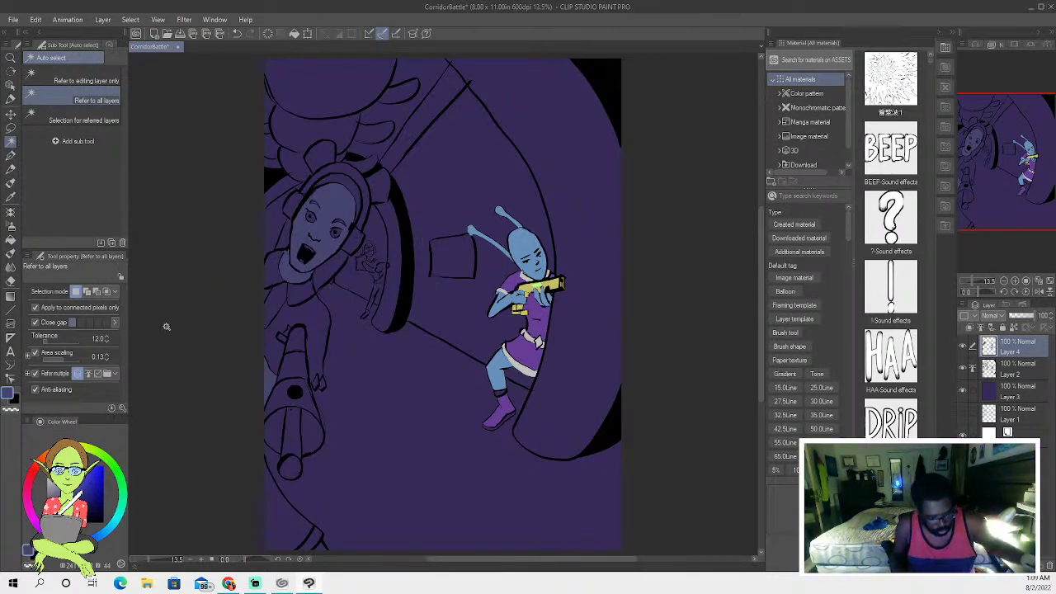
pyautogui.scroll(2, 323, 216)
pyautogui.scroll(-2, 374, 250)
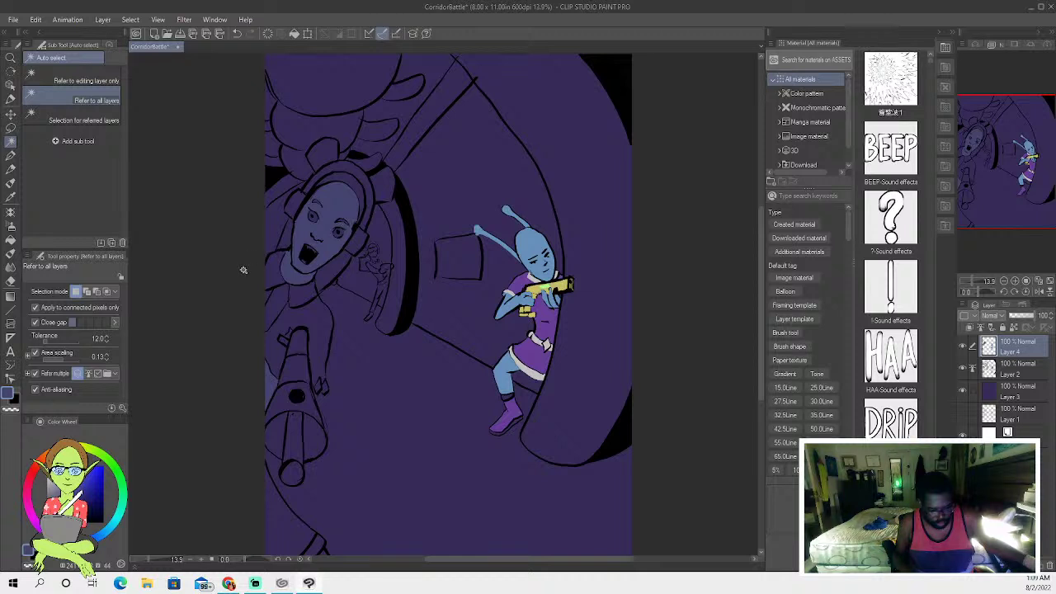
pyautogui.scroll(-2, 238, 260)
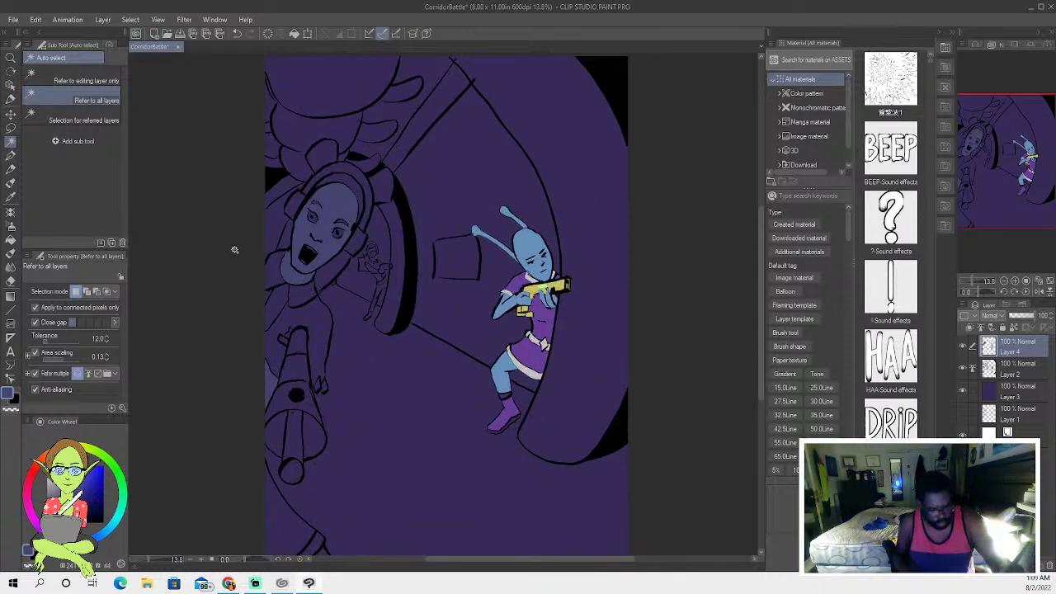
pyautogui.click(331, 271)
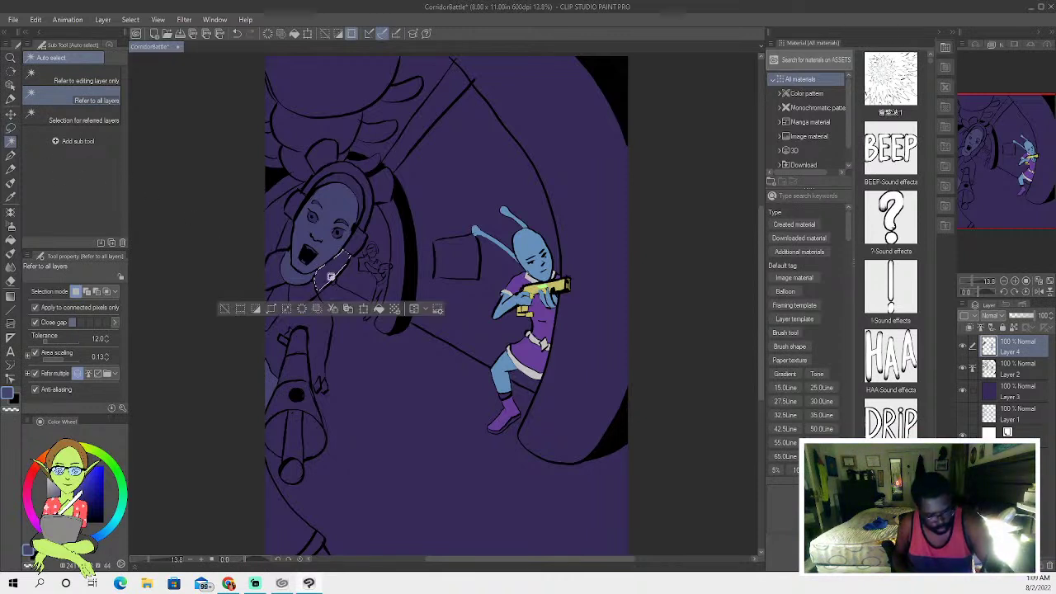
pyautogui.keyDown('shift'); pyautogui.click(353, 229); pyautogui.keyUp('shift')
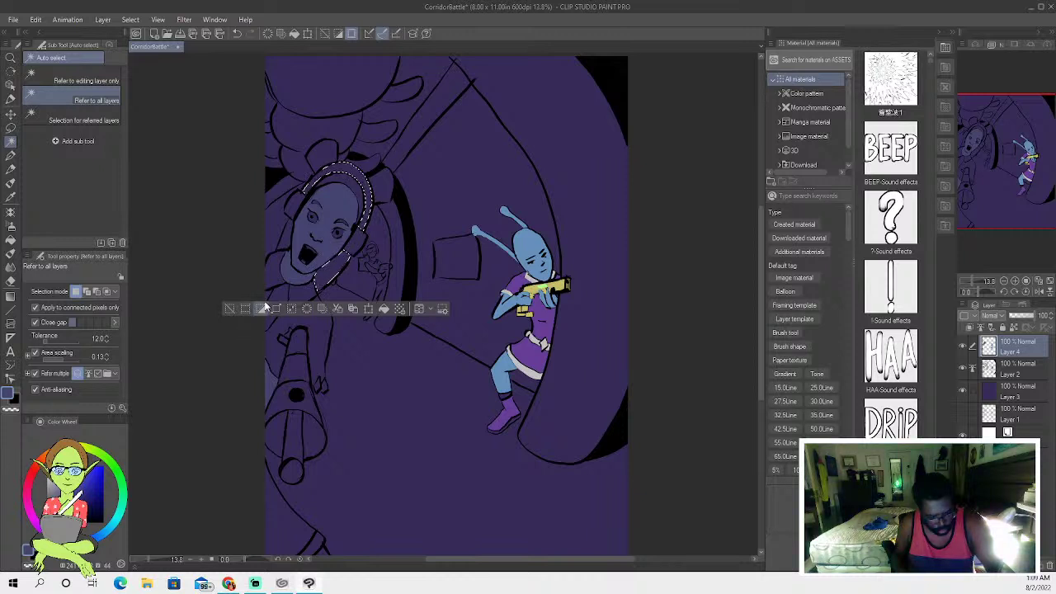
pyautogui.click(231, 310)
# Select the foreground character's hair sections around the face and neck, fill them with pale greyish beige, and clear the selection.
pyautogui.click(306, 288)
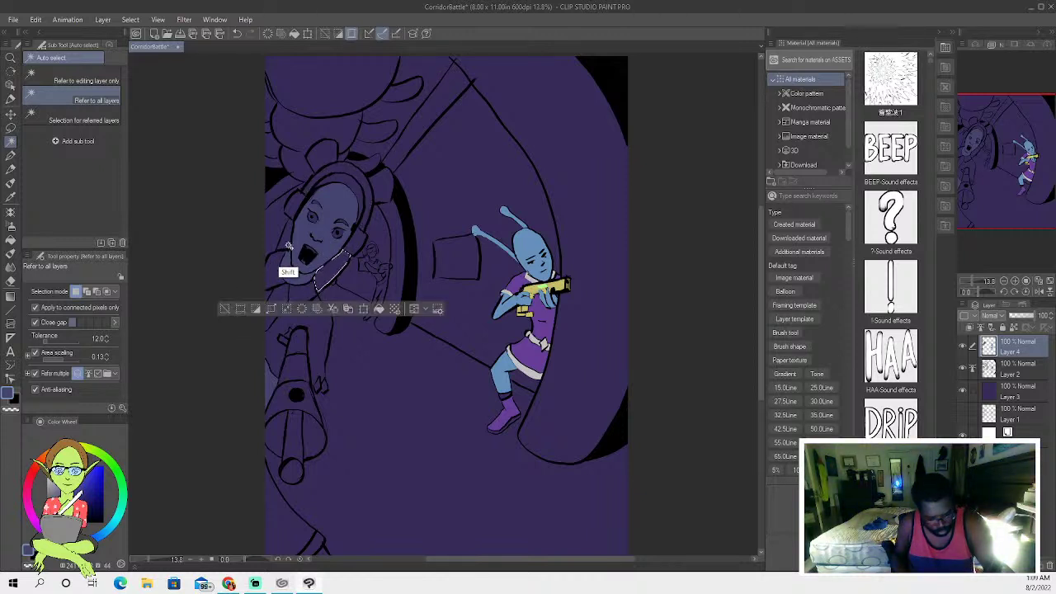
pyautogui.keyDown('shift'); pyautogui.click(284, 267); pyautogui.keyUp('shift')
pyautogui.keyDown('shift'); pyautogui.click(354, 187); pyautogui.keyUp('shift')
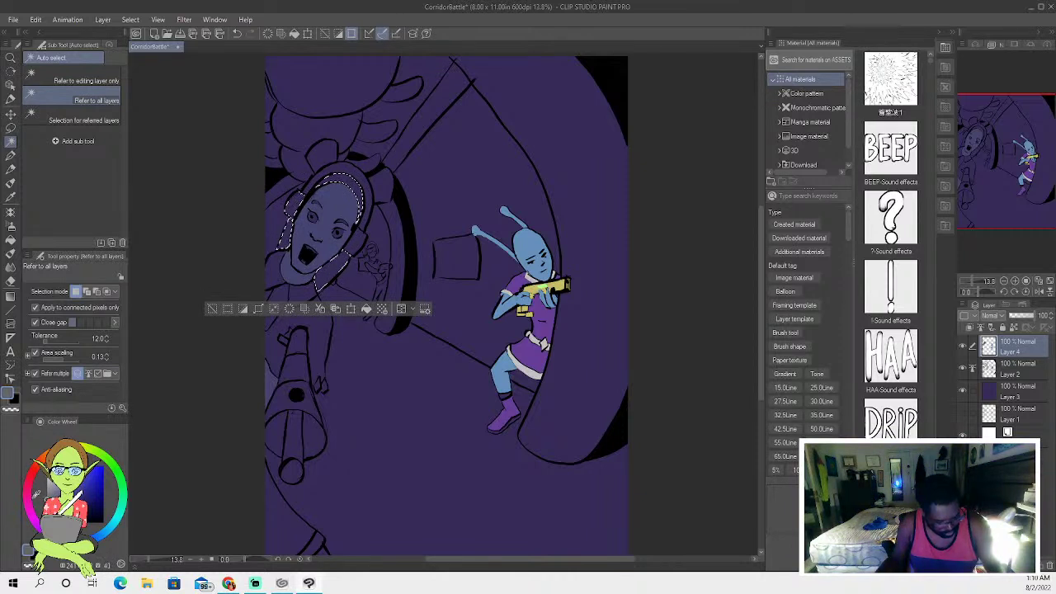
pyautogui.click(11, 240)
pyautogui.click(320, 185)
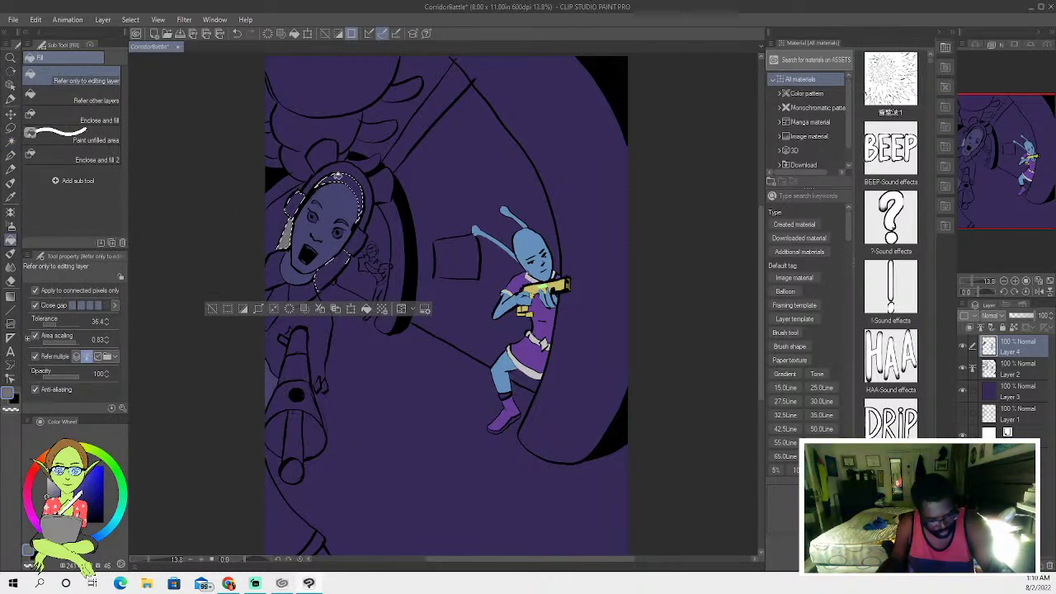
pyautogui.click(212, 310)
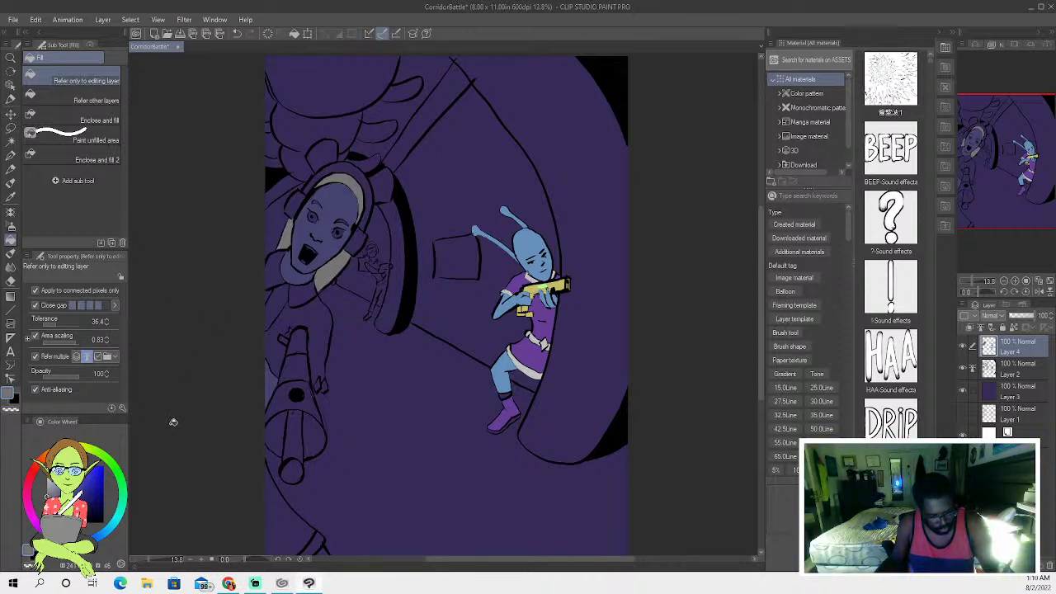
# Select the foreground character's headphone band and ear cups and paint them yellow with the Oil paint brush.
pyautogui.click(10, 142)
pyautogui.click(294, 198)
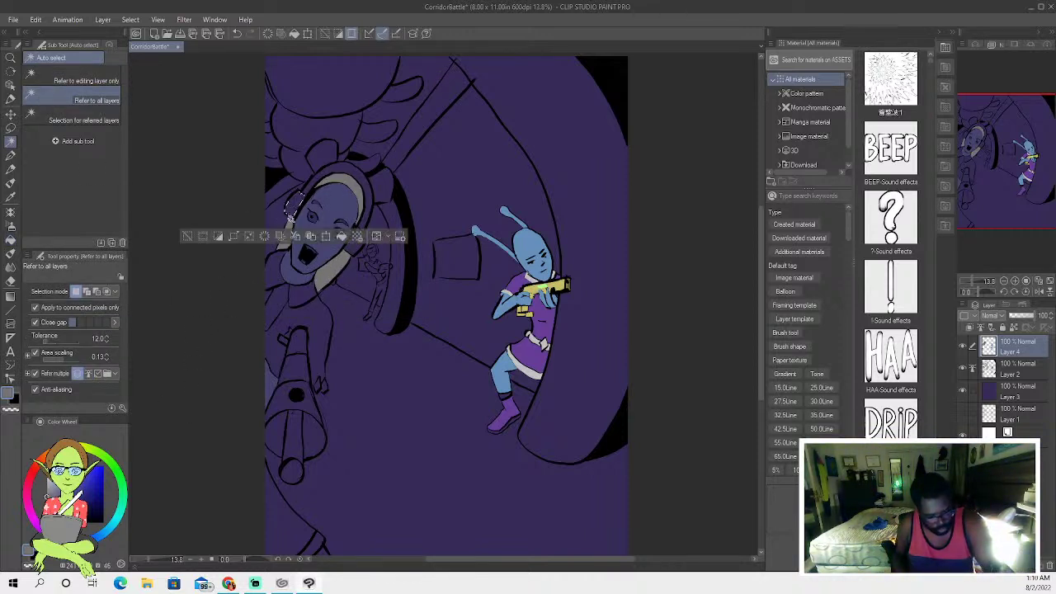
pyautogui.keyDown('shift'); pyautogui.click(359, 235); pyautogui.keyUp('shift')
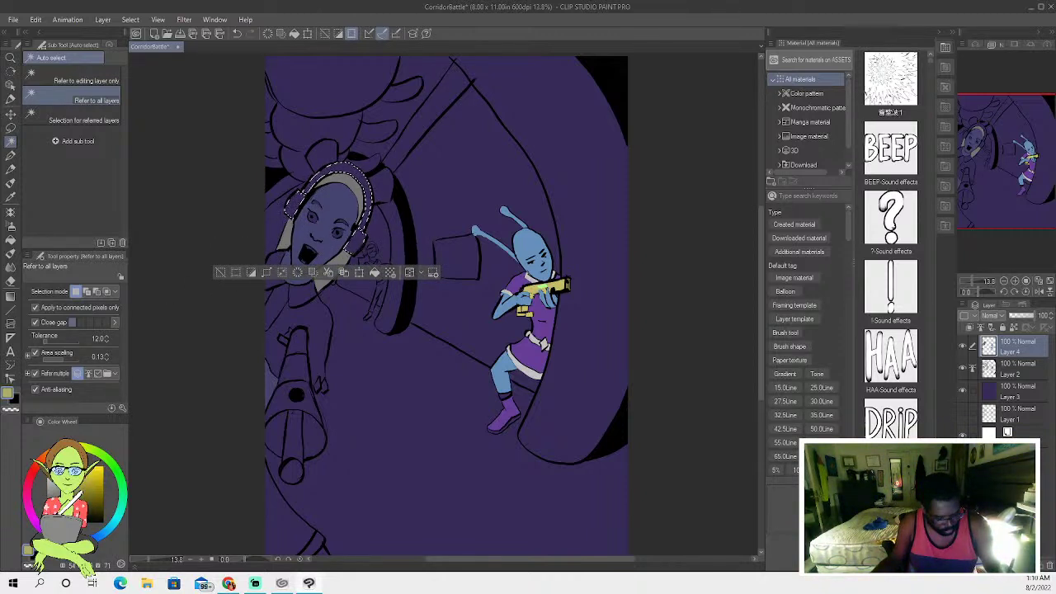
pyautogui.click(11, 253)
pyautogui.moveTo(291, 206)
pyautogui.mouseDown()
pyautogui.moveTo(320, 234)
pyautogui.moveTo(325, 223)
pyautogui.moveTo(293, 185)
pyautogui.moveTo(368, 210)
pyautogui.moveTo(326, 156)
pyautogui.mouseUp()
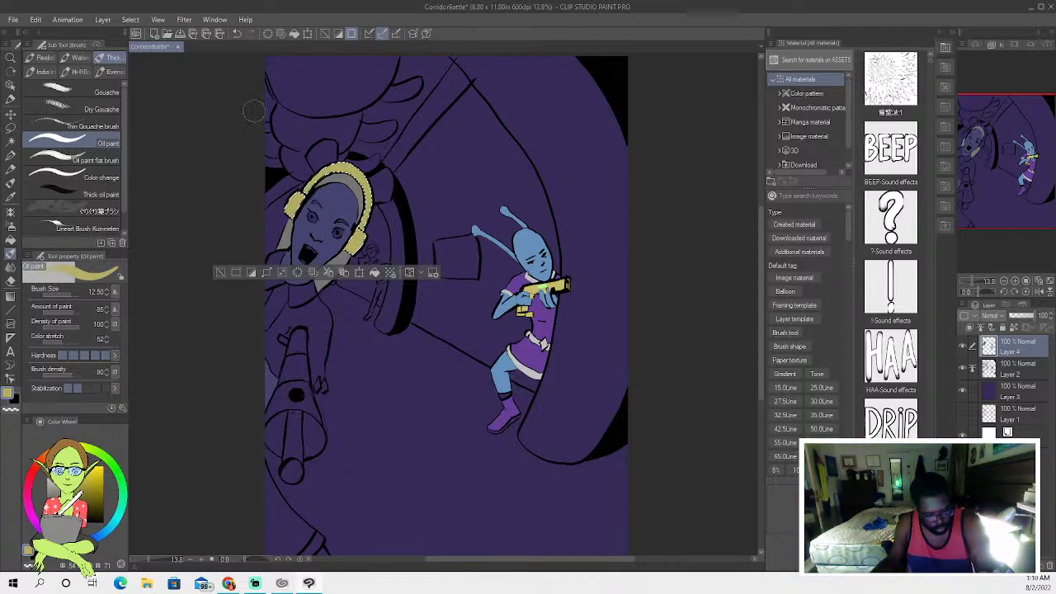
# Select the two ear-shaped pieces on top of the headphones, paint them yellow with the Oil paint 2 brush, and clear the selection.
pyautogui.click(11, 141)
pyautogui.click(318, 158)
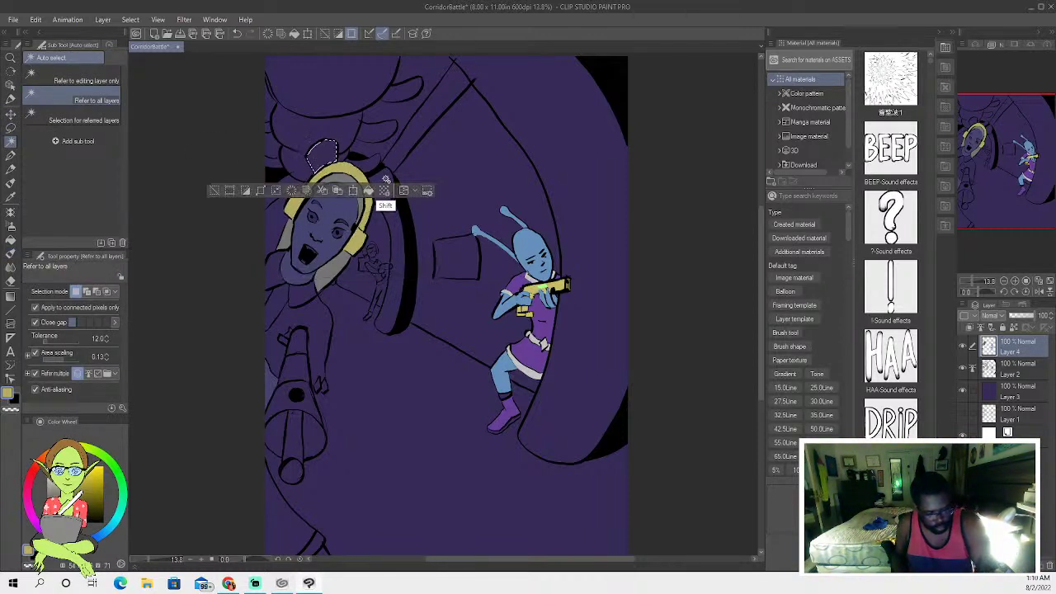
pyautogui.keyDown('shift'); pyautogui.click(385, 188); pyautogui.keyUp('shift')
pyautogui.click(10, 183)
pyautogui.moveTo(309, 158)
pyautogui.mouseDown()
pyautogui.moveTo(329, 174)
pyautogui.moveTo(305, 145)
pyautogui.moveTo(333, 170)
pyautogui.moveTo(323, 149)
pyautogui.moveTo(338, 157)
pyautogui.moveTo(340, 146)
pyautogui.mouseUp()
pyautogui.moveTo(376, 183)
pyautogui.mouseDown()
pyautogui.moveTo(388, 208)
pyautogui.moveTo(367, 189)
pyautogui.moveTo(388, 202)
pyautogui.moveTo(380, 186)
pyautogui.moveTo(392, 182)
pyautogui.moveTo(370, 162)
pyautogui.moveTo(390, 177)
pyautogui.moveTo(379, 164)
pyautogui.mouseUp()
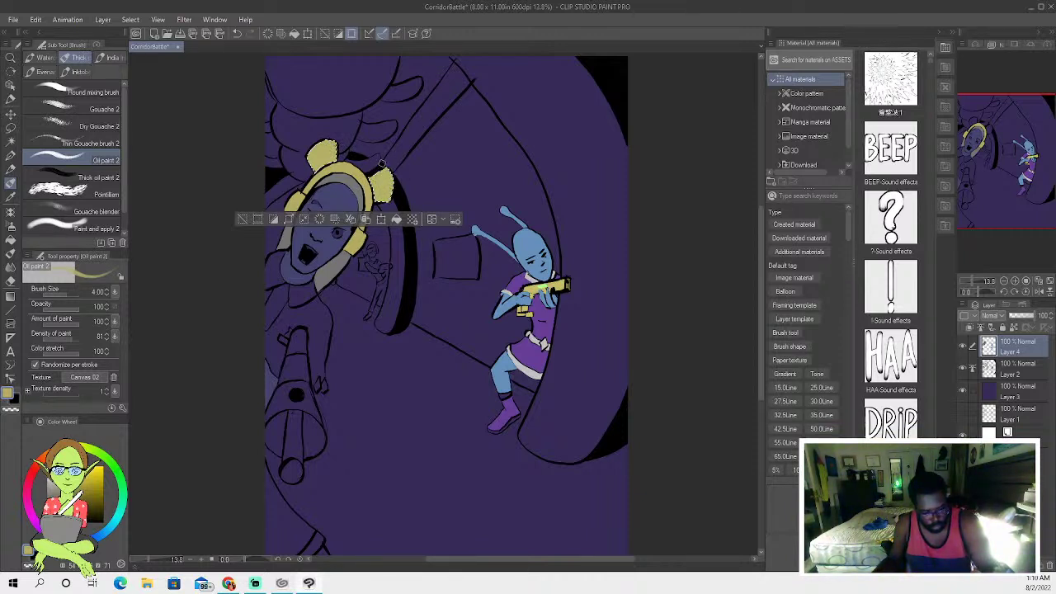
pyautogui.click(242, 219)
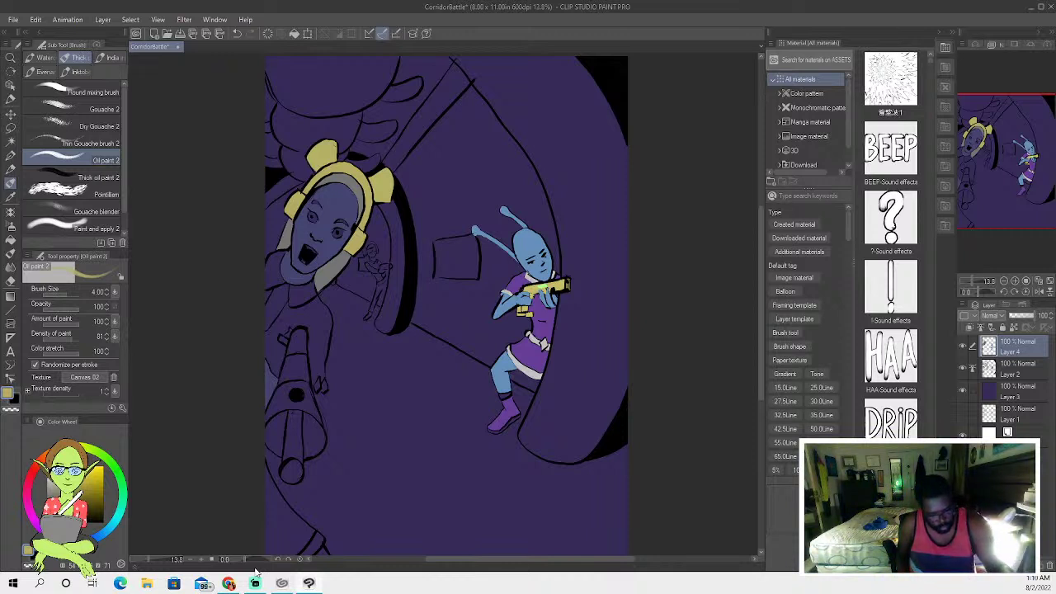
# Select the foreground character's teeth and both eyes together with Auto select, referring to all layers.
pyautogui.click(10, 154)
pyautogui.press('x')
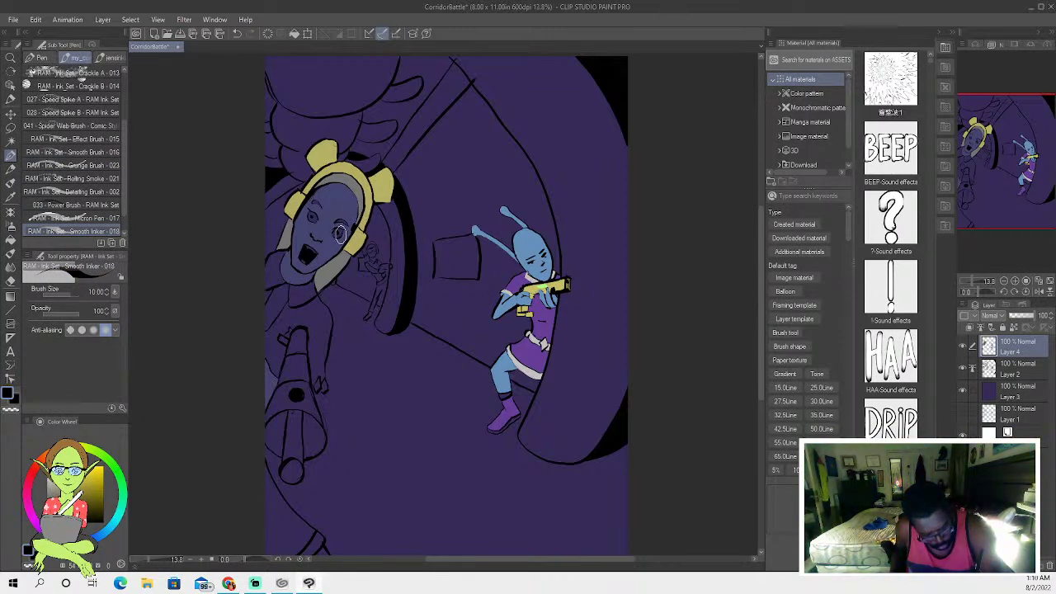
pyautogui.click(11, 141)
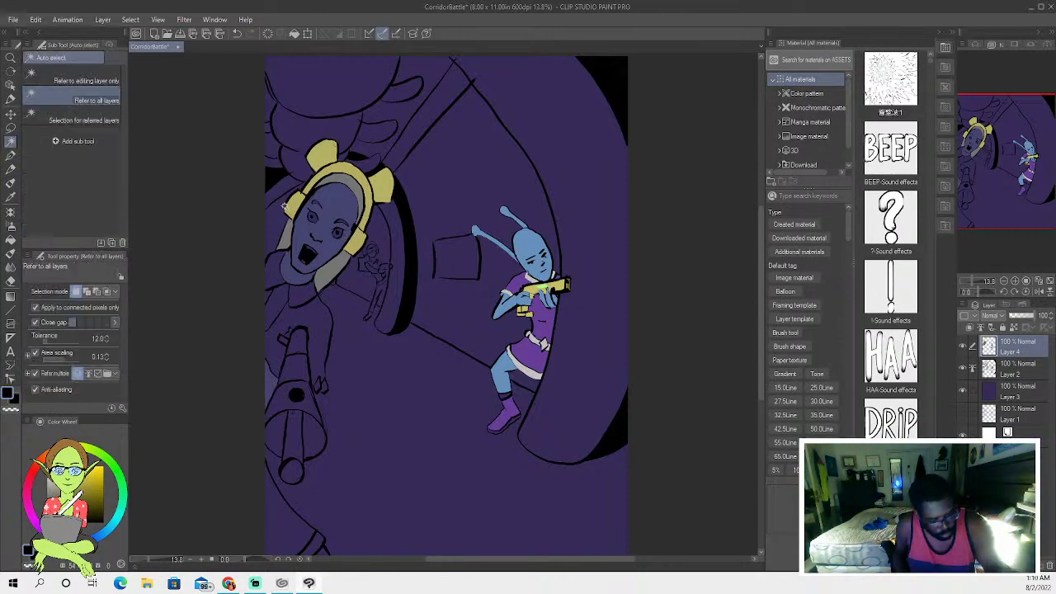
pyautogui.click(316, 219)
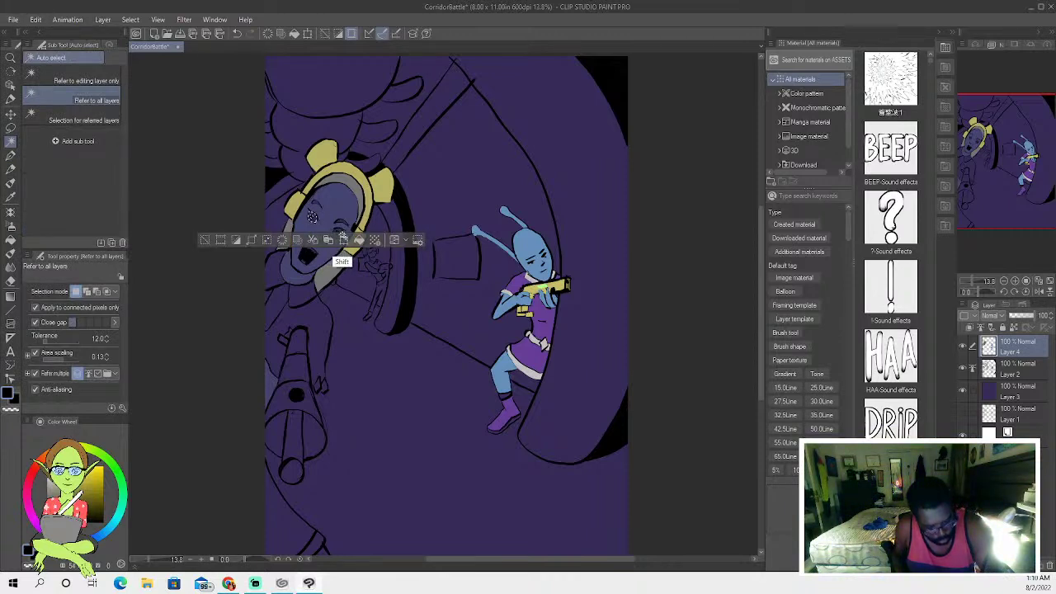
pyautogui.click(341, 234)
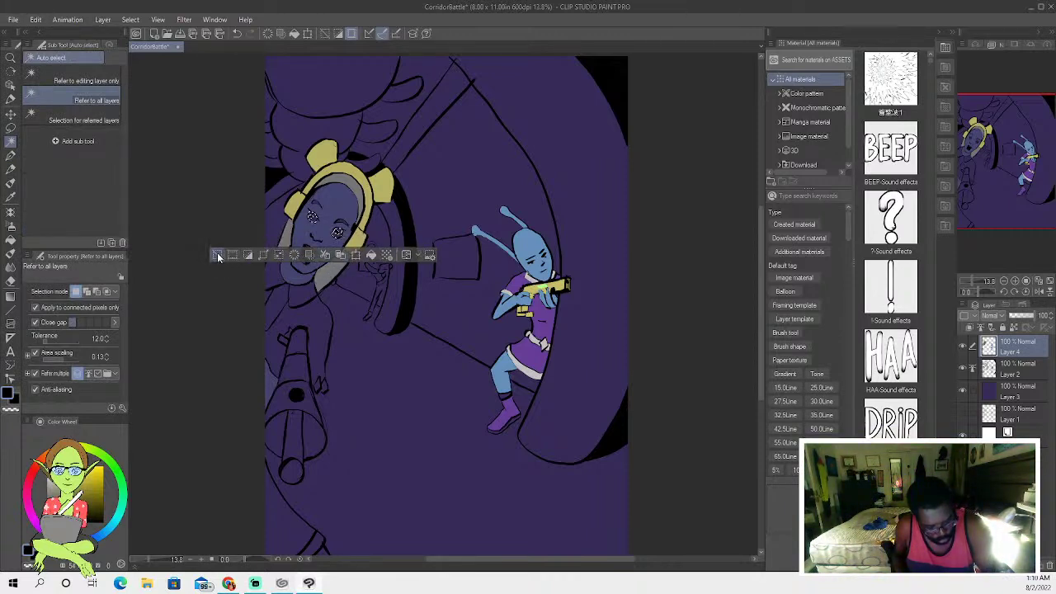
pyautogui.click(311, 251)
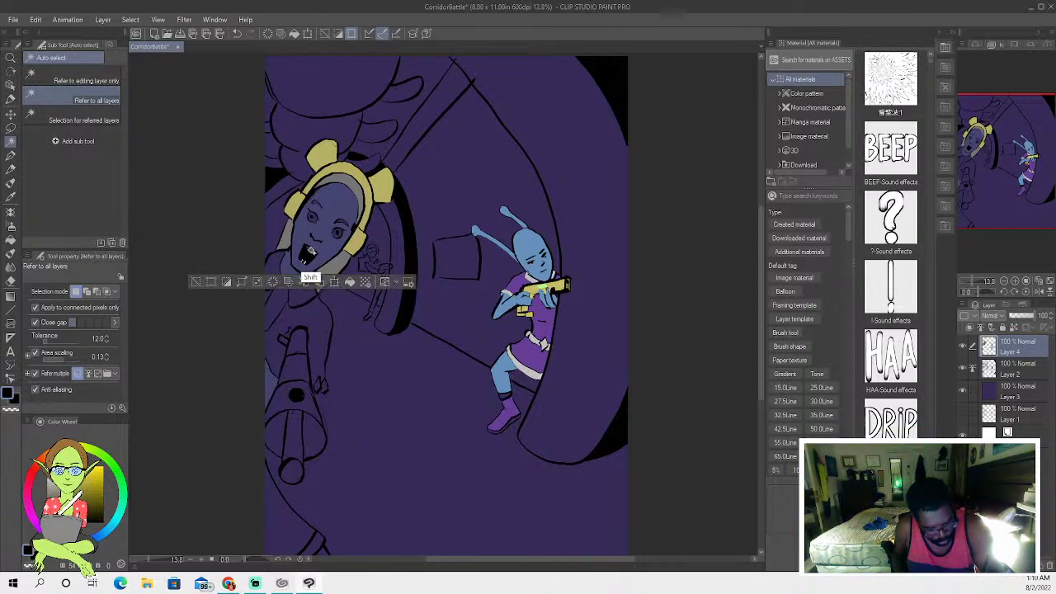
pyautogui.click(312, 251)
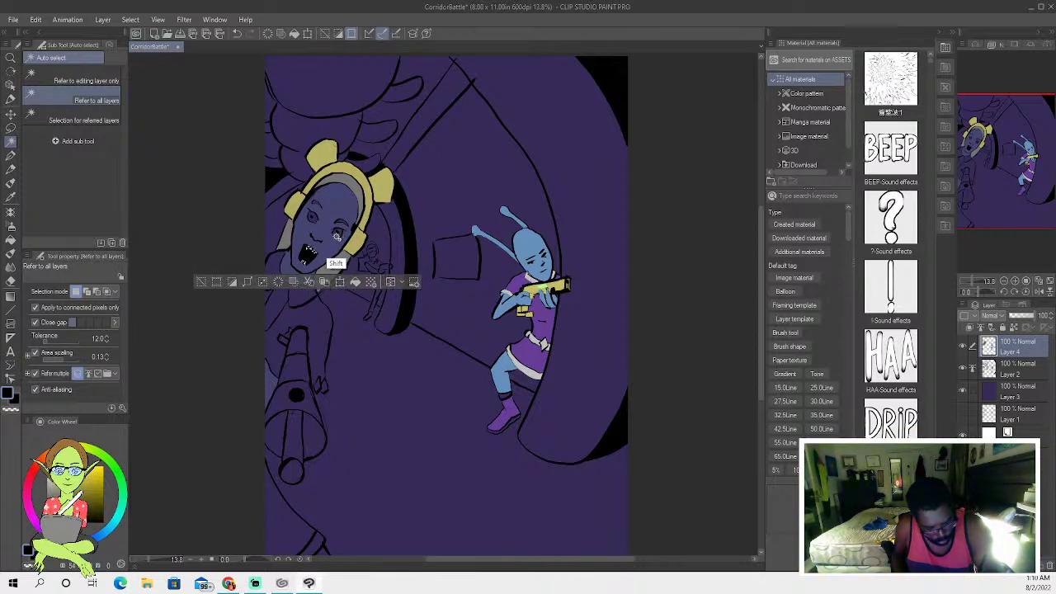
pyautogui.keyDown('shift'); pyautogui.click(336, 237); pyautogui.keyUp('shift')
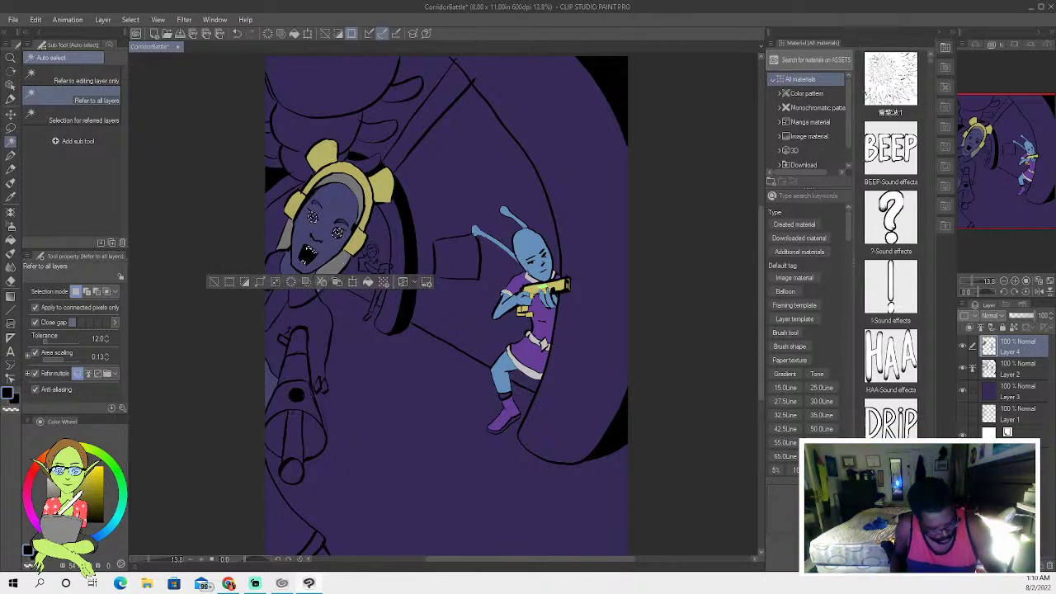
# Paint the selected eyes and teeth pale grey and the small areas above both eyes muted purple with Oil paint, clearing the selection.
pyautogui.click(11, 240)
pyautogui.click(10, 253)
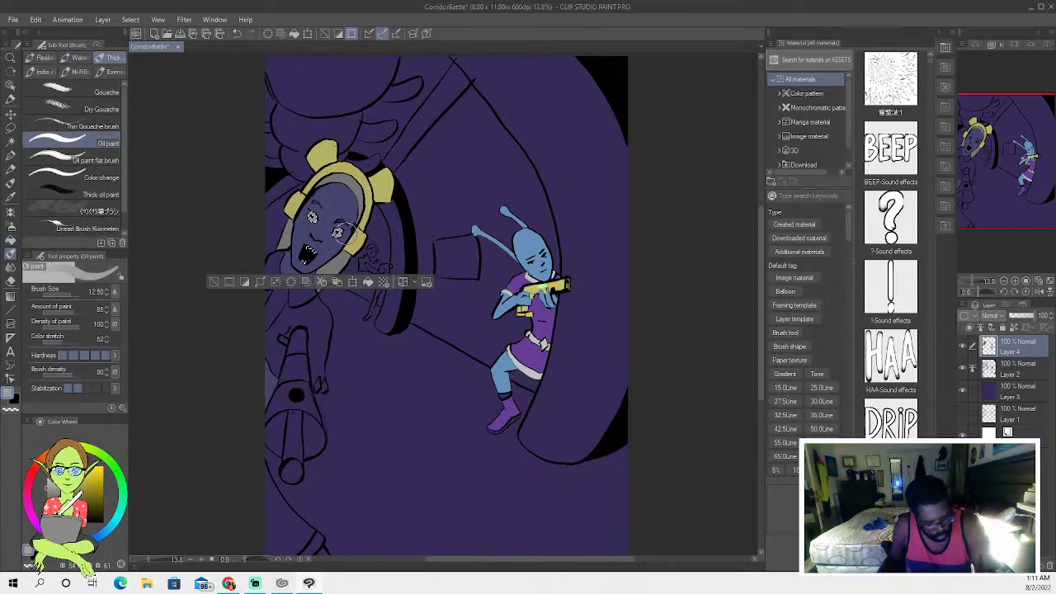
pyautogui.press('w')
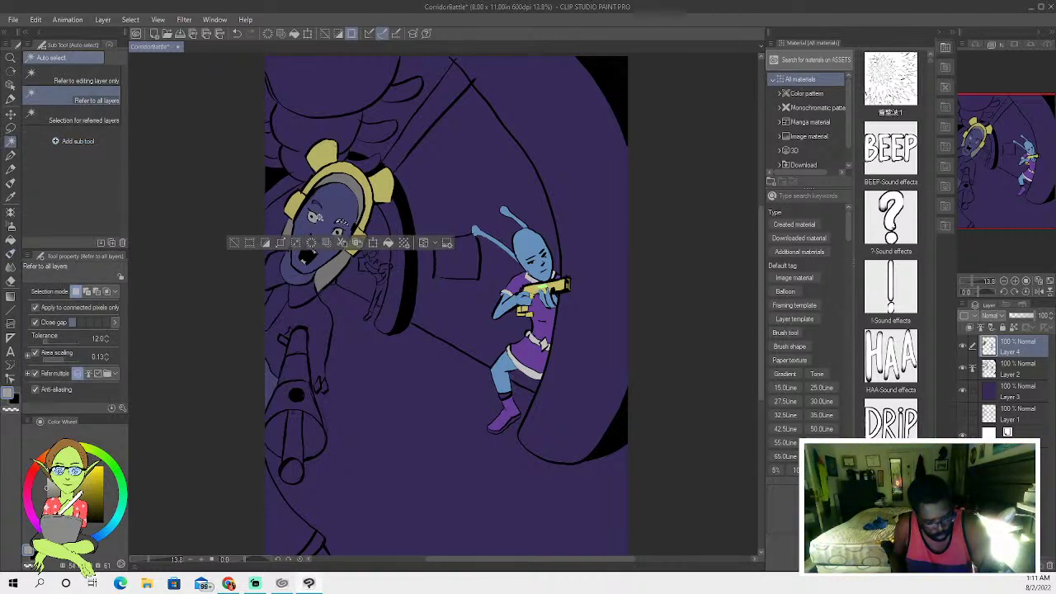
pyautogui.click(314, 228)
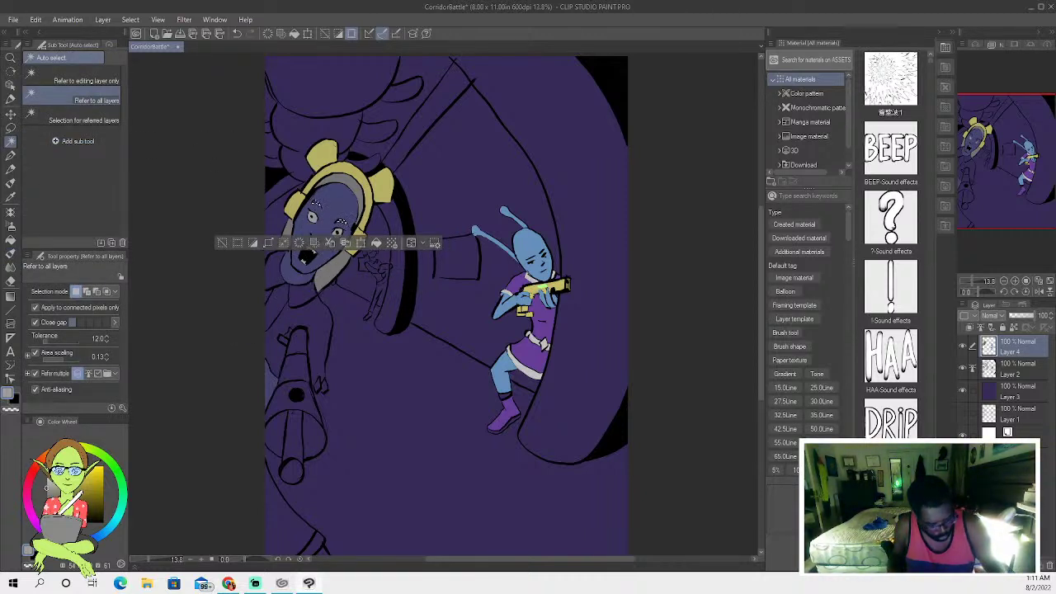
pyautogui.press('b')
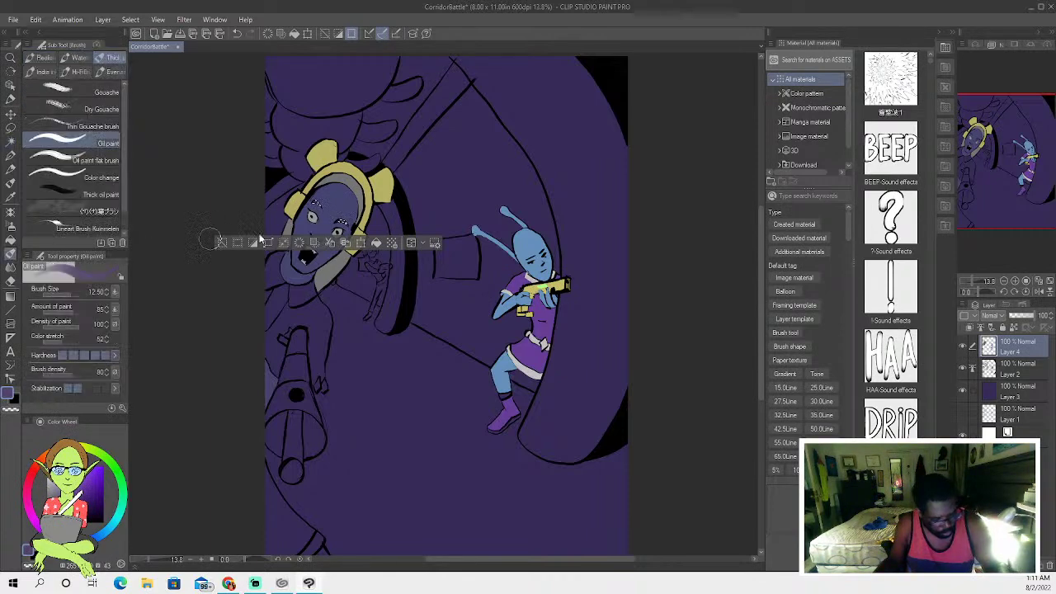
pyautogui.hotkey('ctrl', 'd')
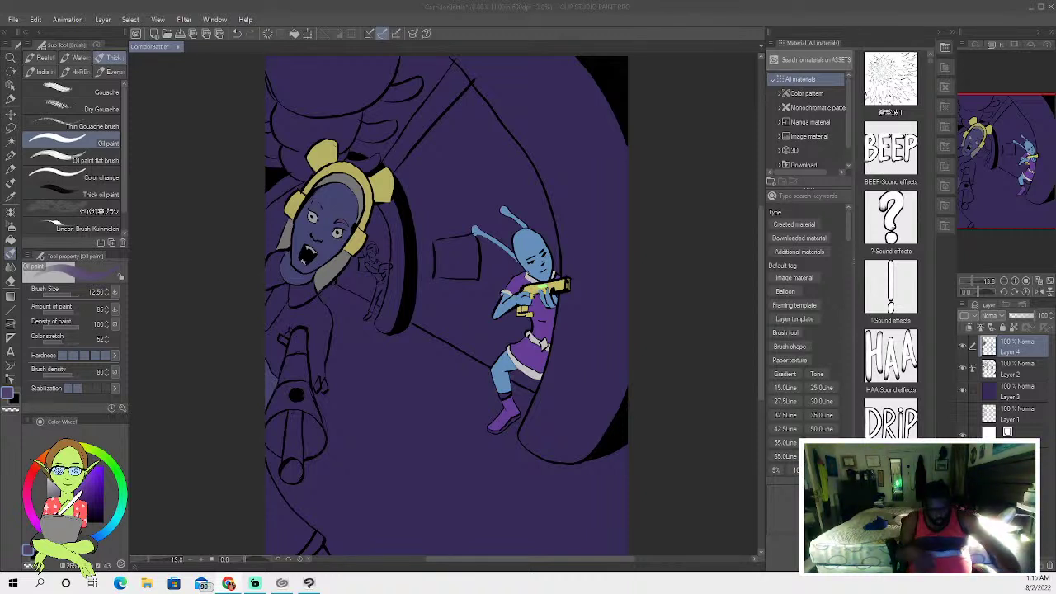
pyautogui.click(10, 141)
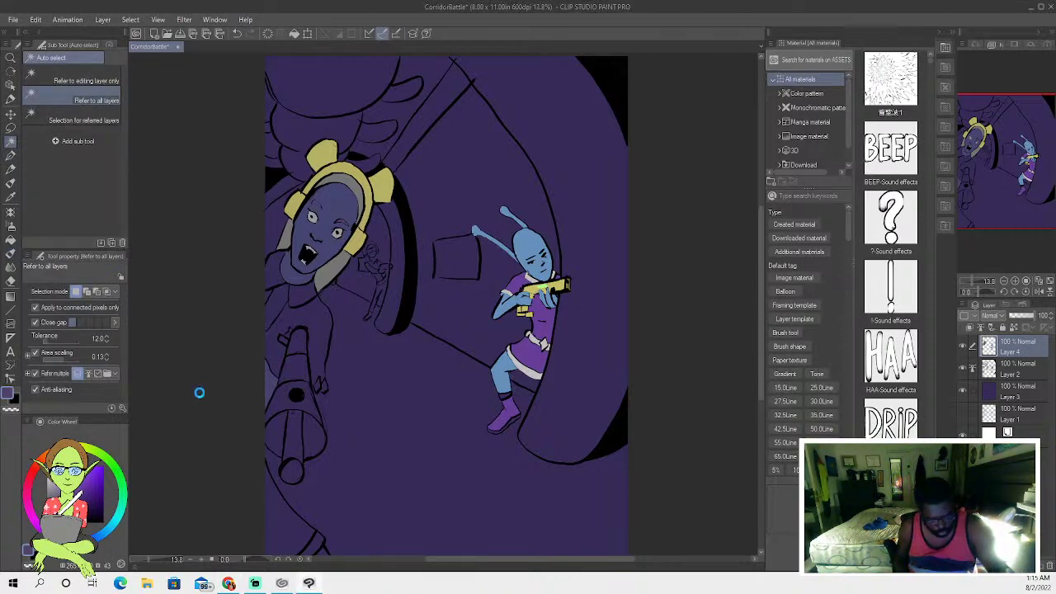
pyautogui.click(267, 502)
pyautogui.click(236, 33)
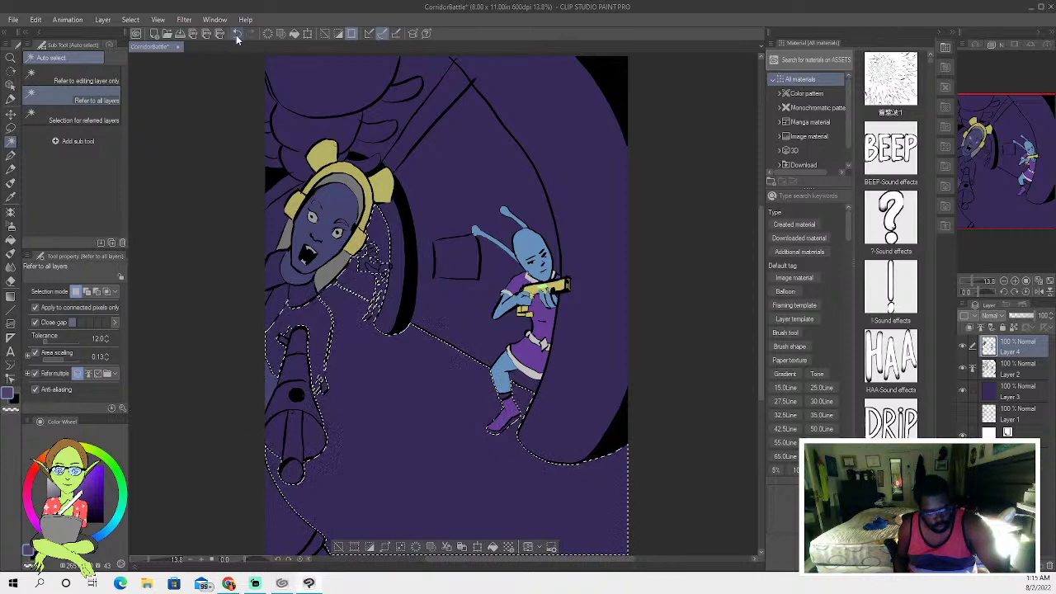
# Close the gaps in the foreground character's shirt and hand outline with the black Smooth Inker pen, testing the area with Auto select.
pyautogui.click(10, 155)
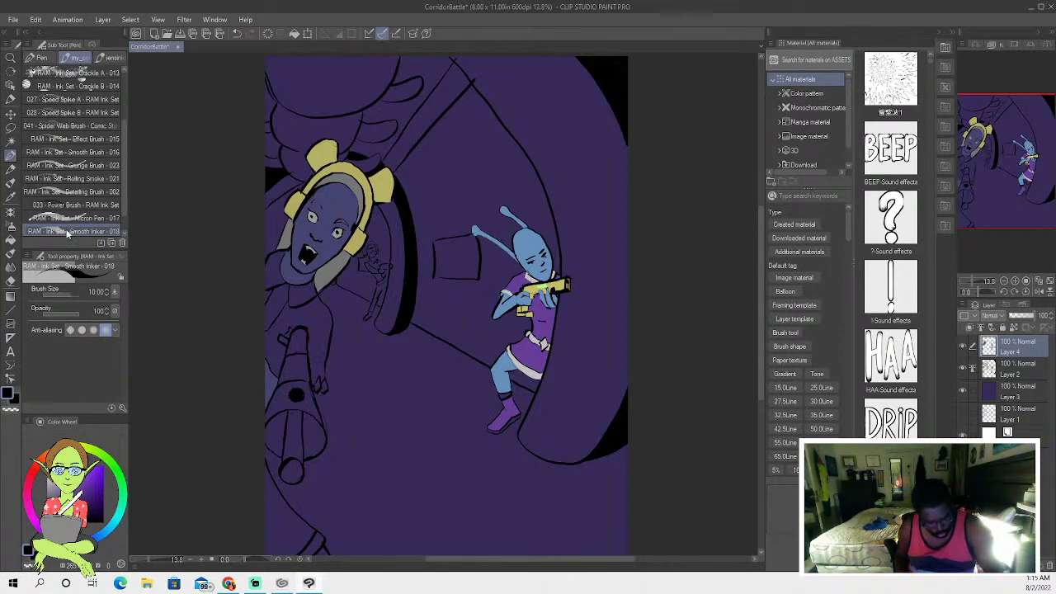
pyautogui.click(11, 141)
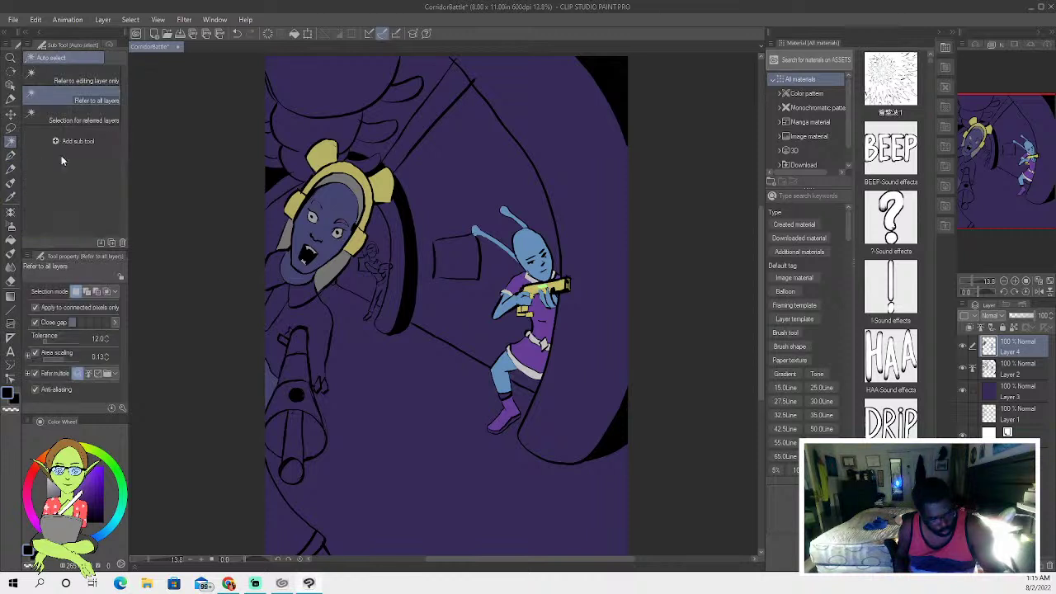
pyautogui.click(262, 406)
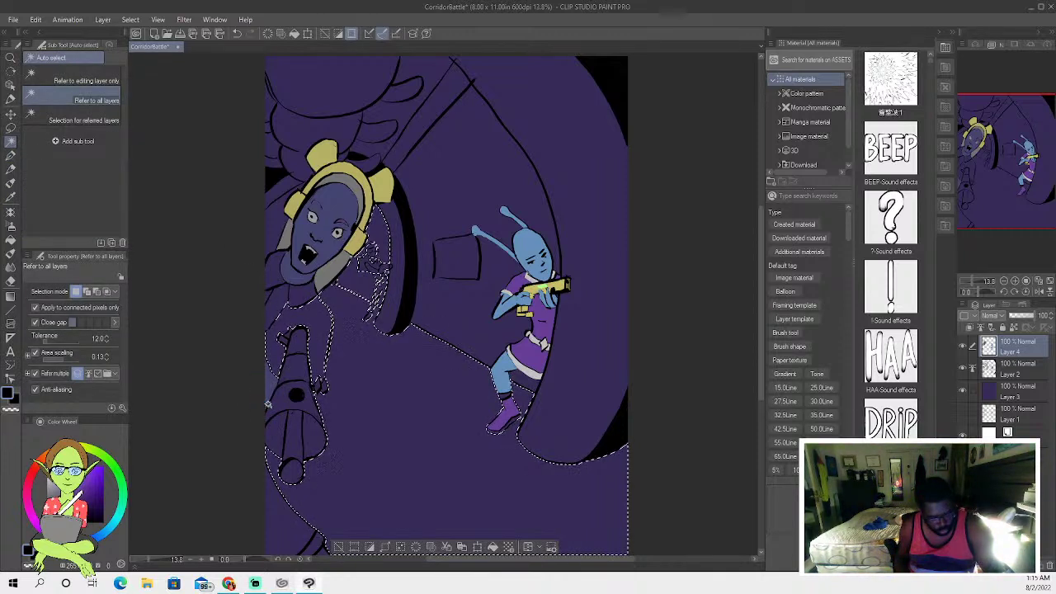
pyautogui.click(338, 549)
pyautogui.click(14, 155)
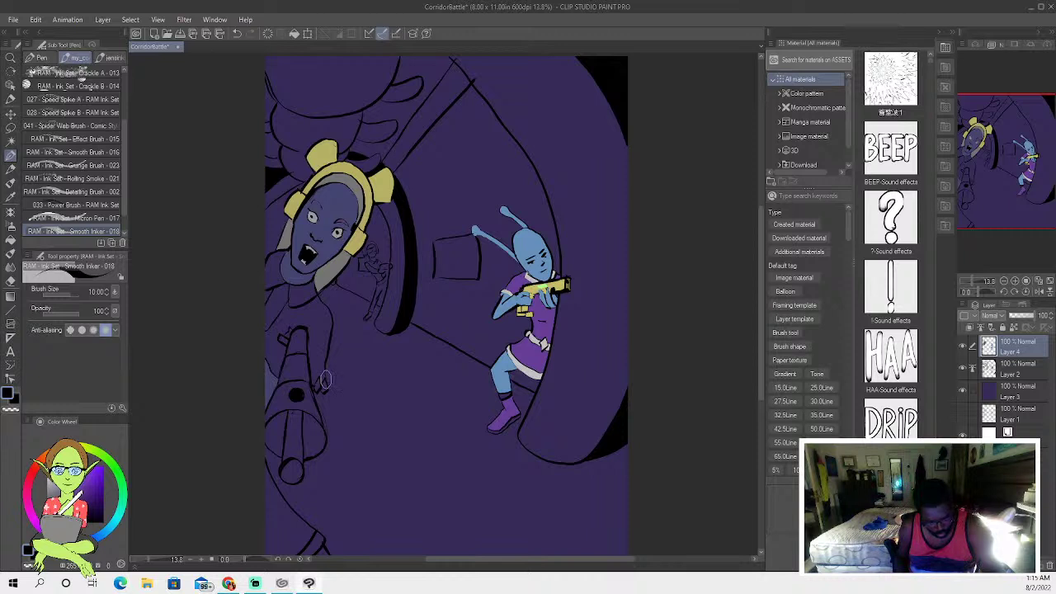
# Select the foreground character's shirt and the large clothing shape at the canvas's lower-left edge, and pick up the outfit purple.
pyautogui.click(14, 145)
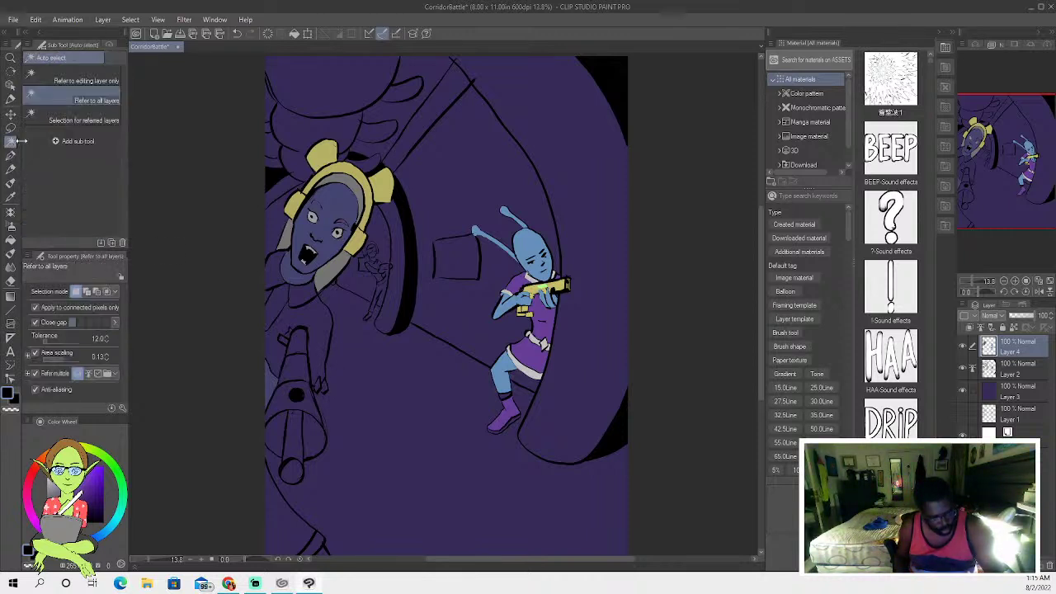
pyautogui.click(268, 301)
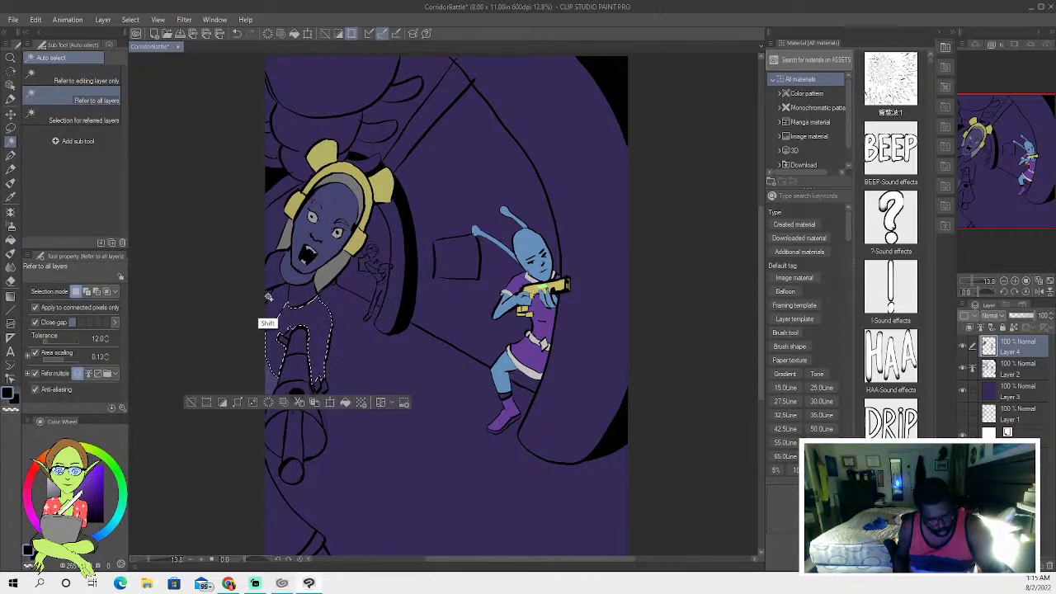
pyautogui.keyDown('shift'); pyautogui.click(278, 523); pyautogui.keyUp('shift')
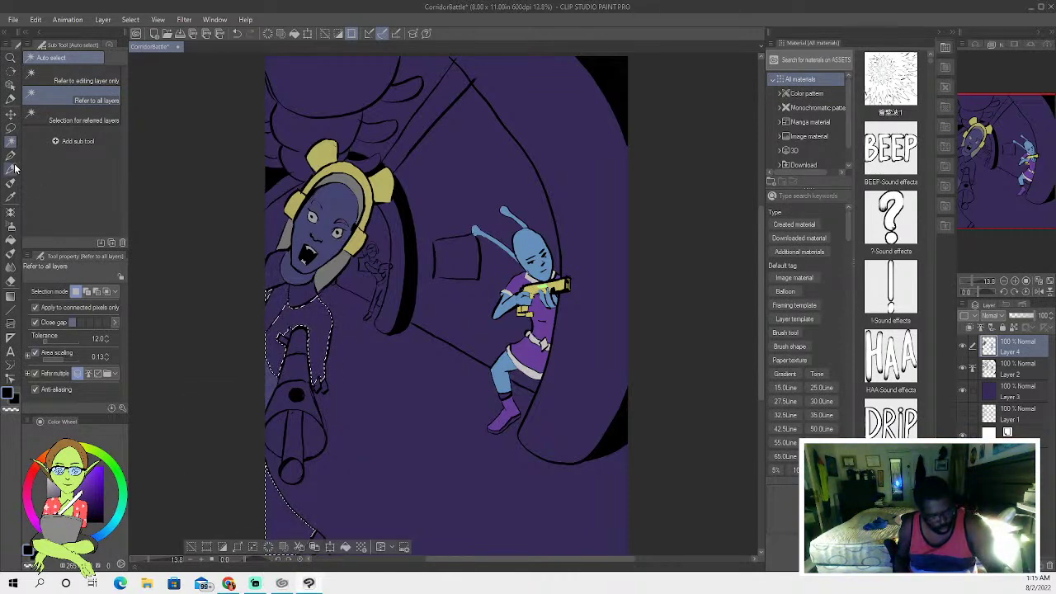
pyautogui.click(11, 196)
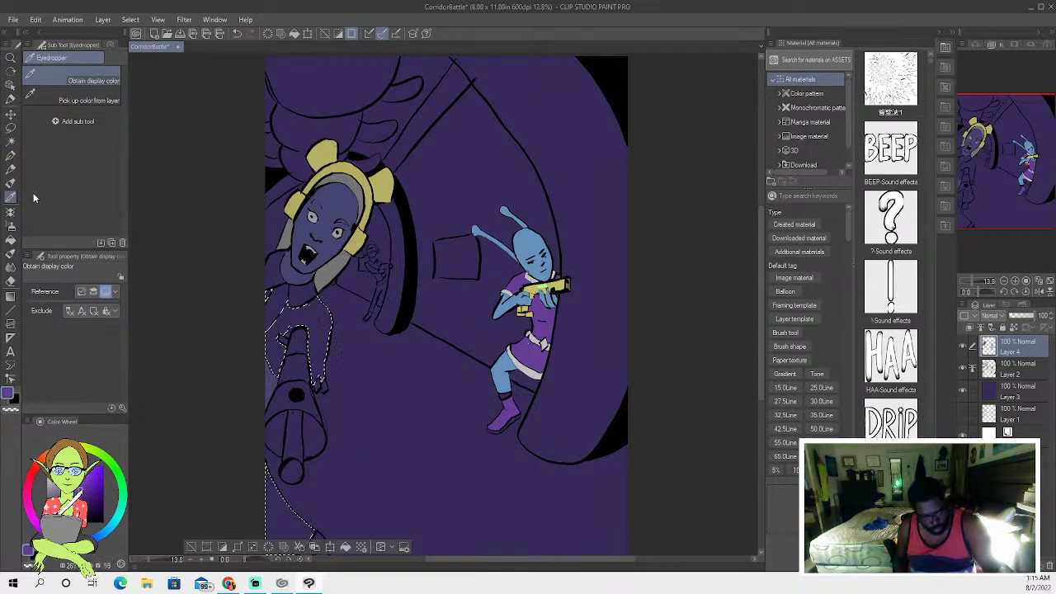
# Paint the selected shirt and lower clothing shape purple with the Oil paint 2 brush at size 15, and clear the selection.
pyautogui.click(11, 183)
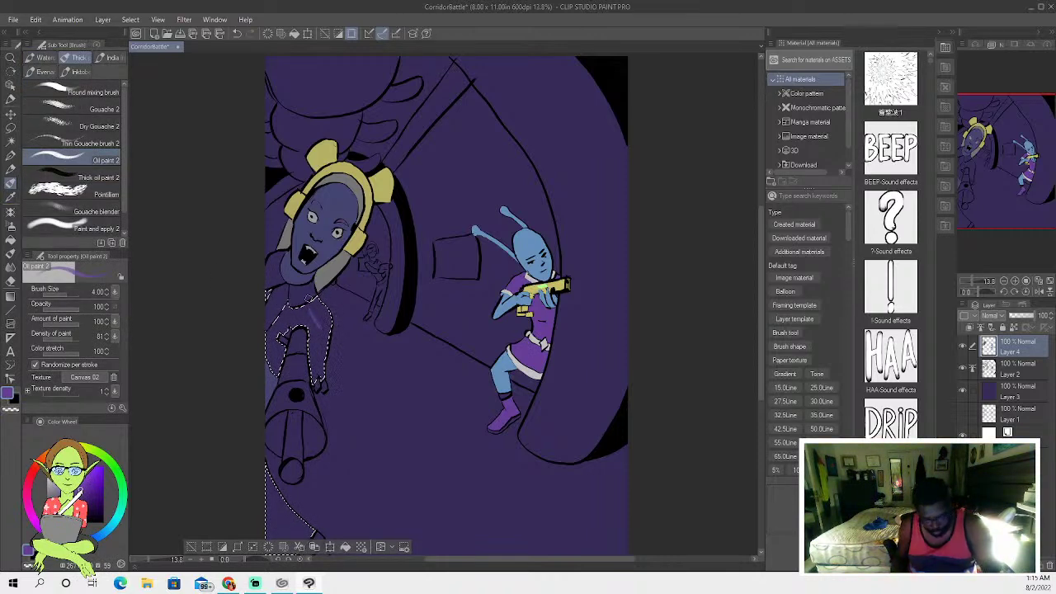
pyautogui.press(']')
pyautogui.press(']')
pyautogui.press(']')
pyautogui.press(']')
pyautogui.press(']')
pyautogui.moveTo(311, 344)
pyautogui.mouseDown()
pyautogui.moveTo(315, 373)
pyautogui.moveTo(327, 340)
pyautogui.moveTo(291, 300)
pyautogui.moveTo(302, 304)
pyautogui.moveTo(283, 316)
pyautogui.moveTo(284, 338)
pyautogui.moveTo(268, 340)
pyautogui.moveTo(273, 375)
pyautogui.moveTo(279, 308)
pyautogui.mouseUp()
pyautogui.press(']')
pyautogui.press(']')
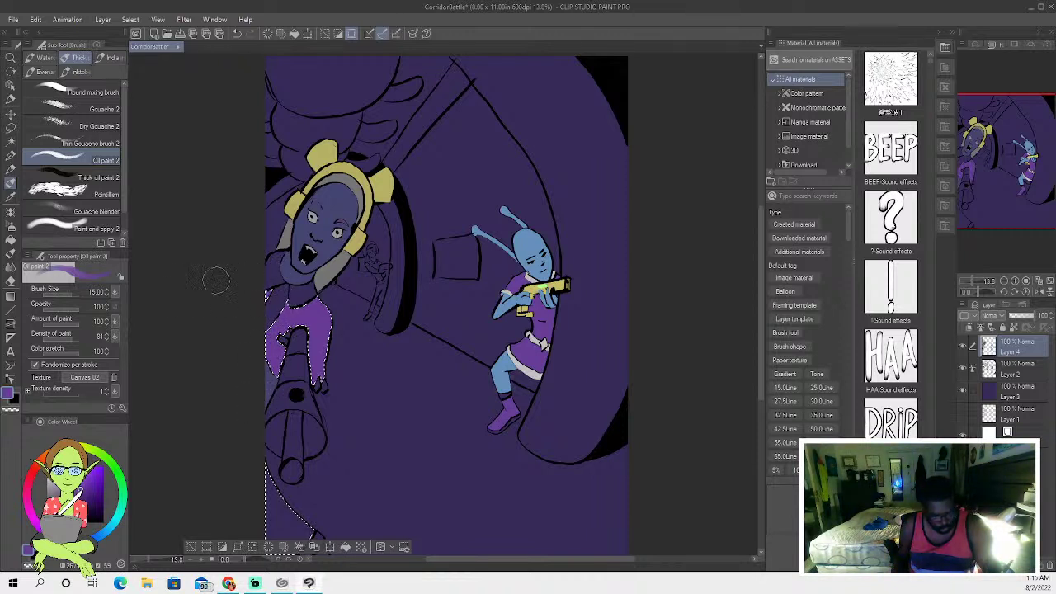
pyautogui.moveTo(264, 476)
pyautogui.mouseDown()
pyautogui.moveTo(267, 531)
pyautogui.moveTo(264, 458)
pyautogui.moveTo(280, 526)
pyautogui.moveTo(281, 493)
pyautogui.moveTo(301, 530)
pyautogui.moveTo(282, 505)
pyautogui.moveTo(312, 528)
pyautogui.moveTo(263, 527)
pyautogui.moveTo(305, 527)
pyautogui.moveTo(284, 543)
pyautogui.moveTo(296, 537)
pyautogui.moveTo(262, 464)
pyautogui.moveTo(278, 549)
pyautogui.moveTo(312, 497)
pyautogui.mouseUp()
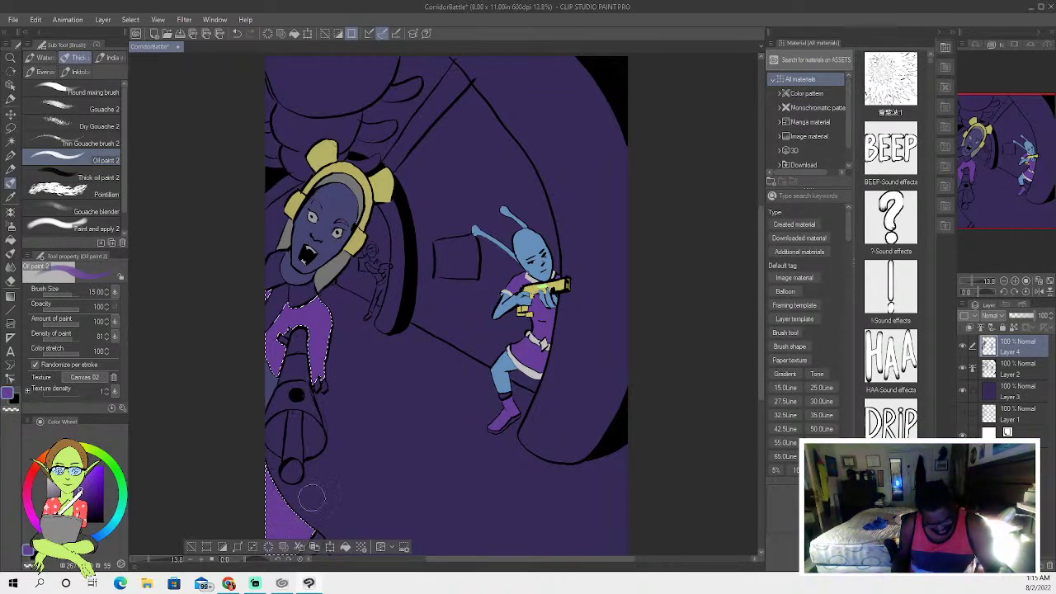
pyautogui.click(190, 546)
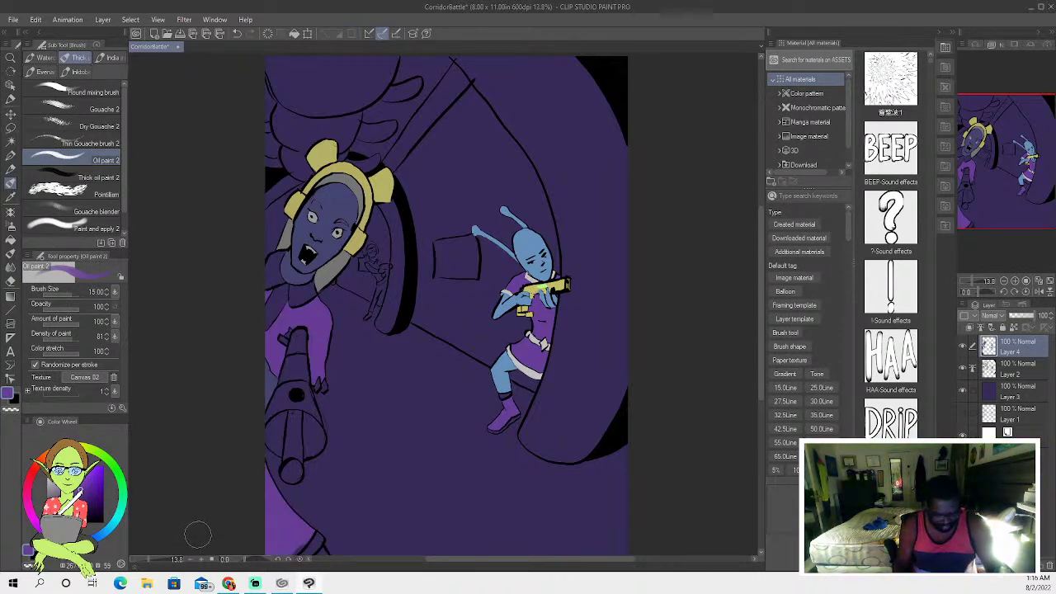
pyautogui.click(237, 33)
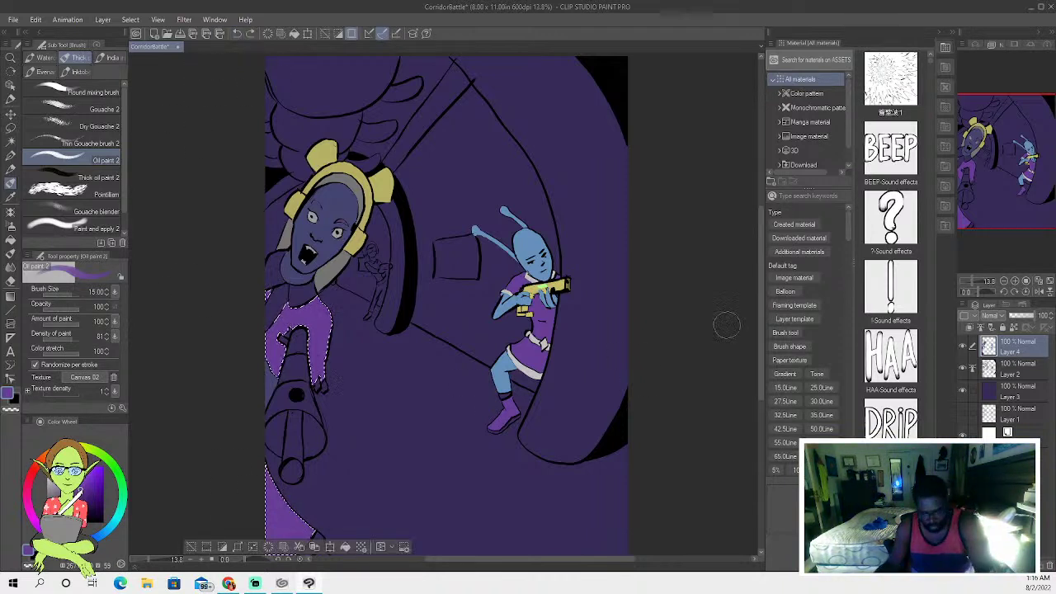
pyautogui.moveTo(762, 316); pyautogui.dragTo(762, 360)
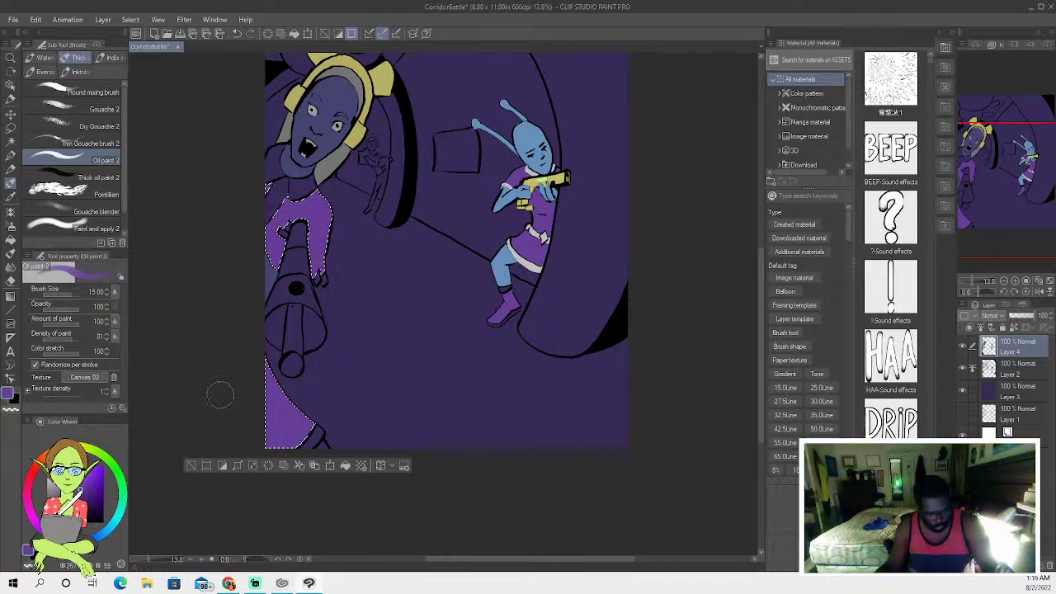
pyautogui.hotkey('ctrl', 'd')
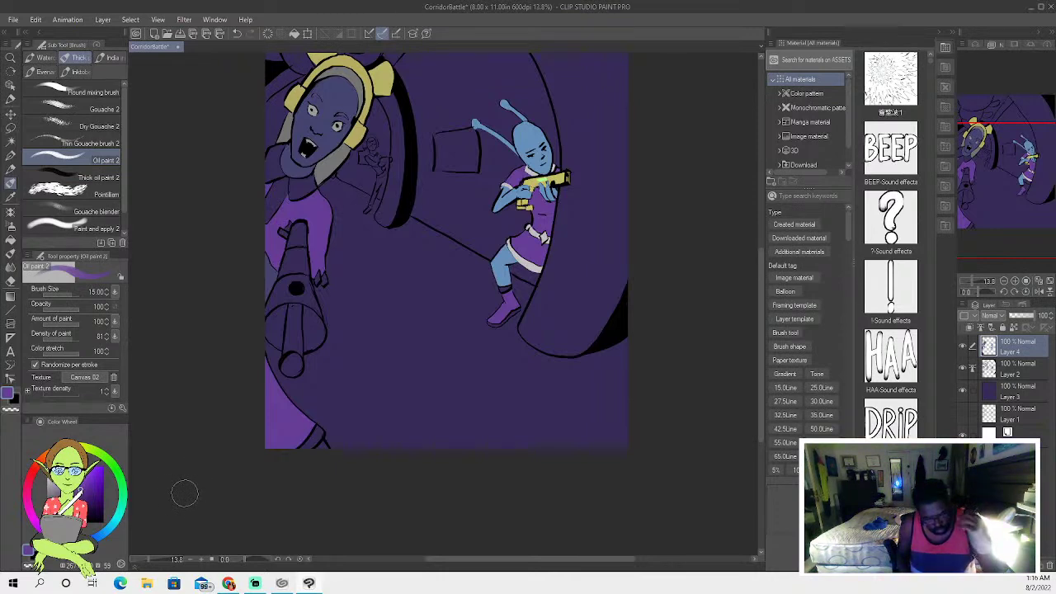
# Select the small part protruding beside the foreground rifle, fill it with brownish orange, and clear the selection.
pyautogui.press('w')
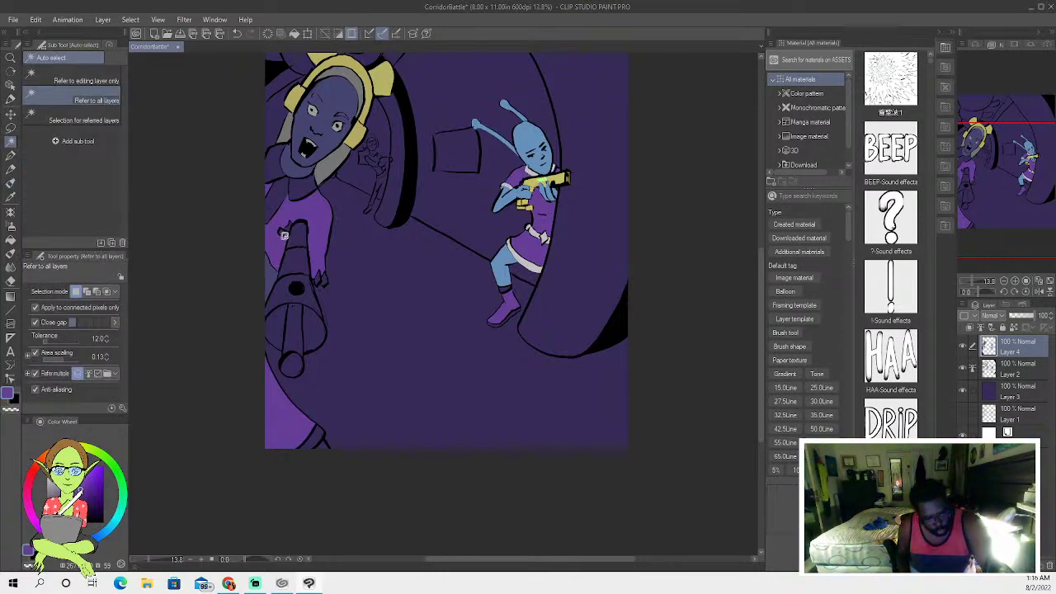
pyautogui.click(283, 234)
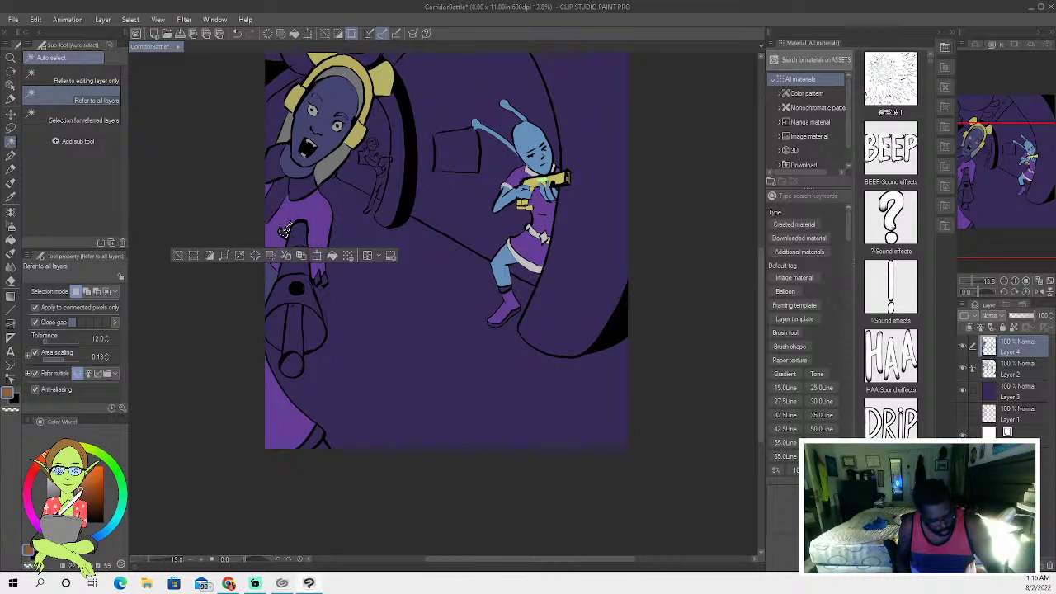
pyautogui.press('g')
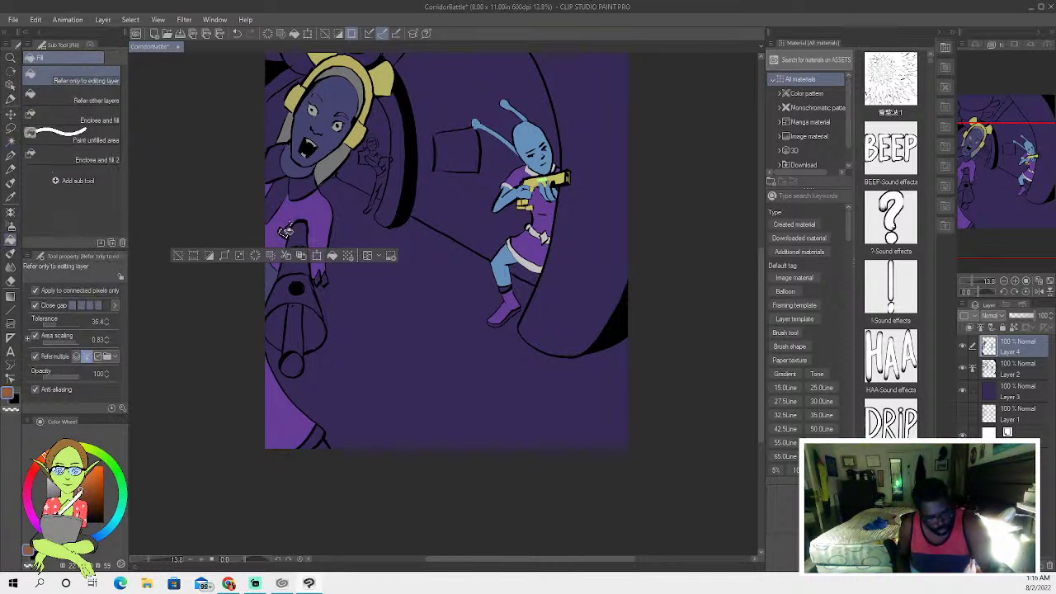
pyautogui.click(285, 231)
pyautogui.click(178, 255)
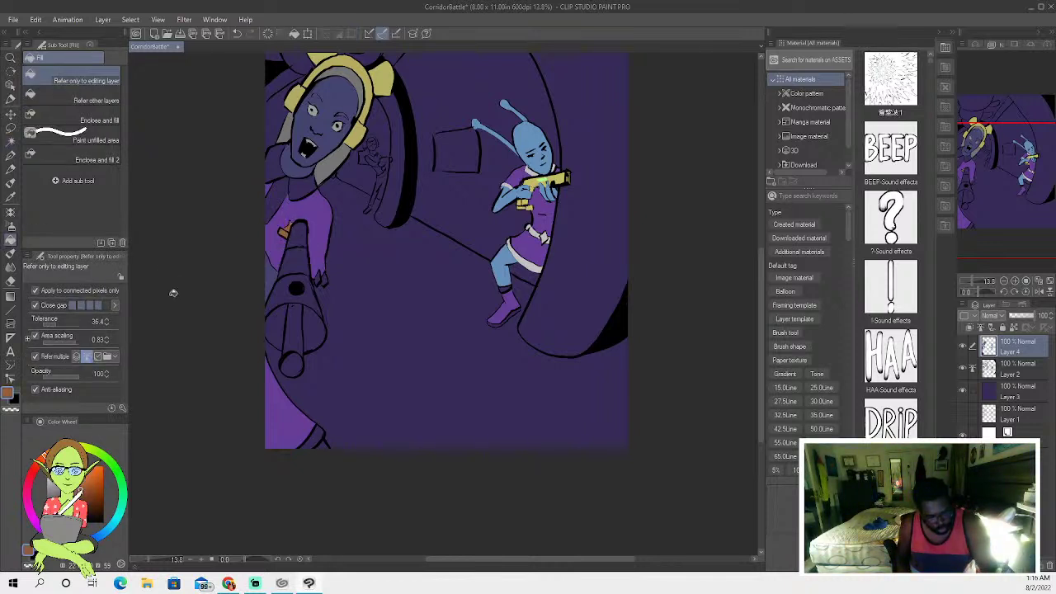
# Try to paint the foreground character's collar, hand and lower cuff areas pale grey with the Oil paint 2 brush.
pyautogui.click(11, 141)
pyautogui.keyDown('shift'); pyautogui.click(280, 192); pyautogui.keyUp('shift')
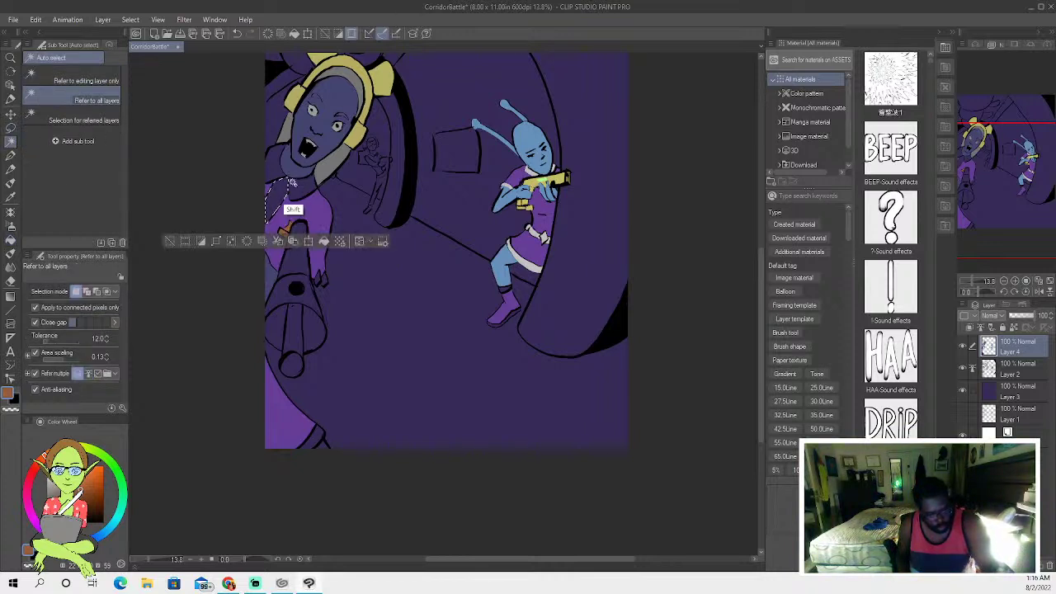
pyautogui.keyDown('shift'); pyautogui.click(317, 284); pyautogui.keyUp('shift')
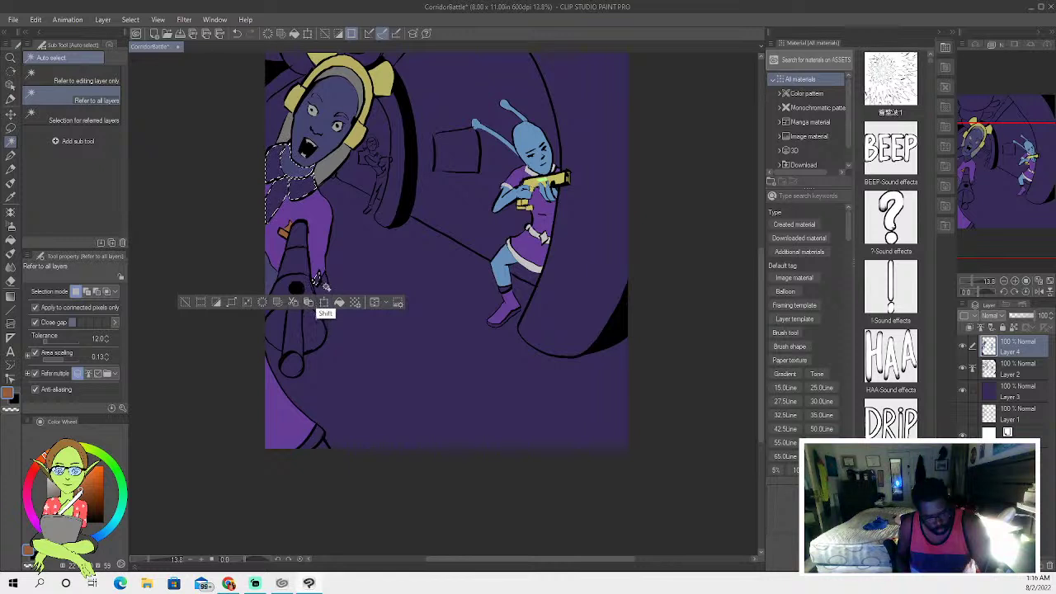
pyautogui.keyDown('shift'); pyautogui.click(310, 439); pyautogui.keyUp('shift')
pyautogui.click(8, 394)
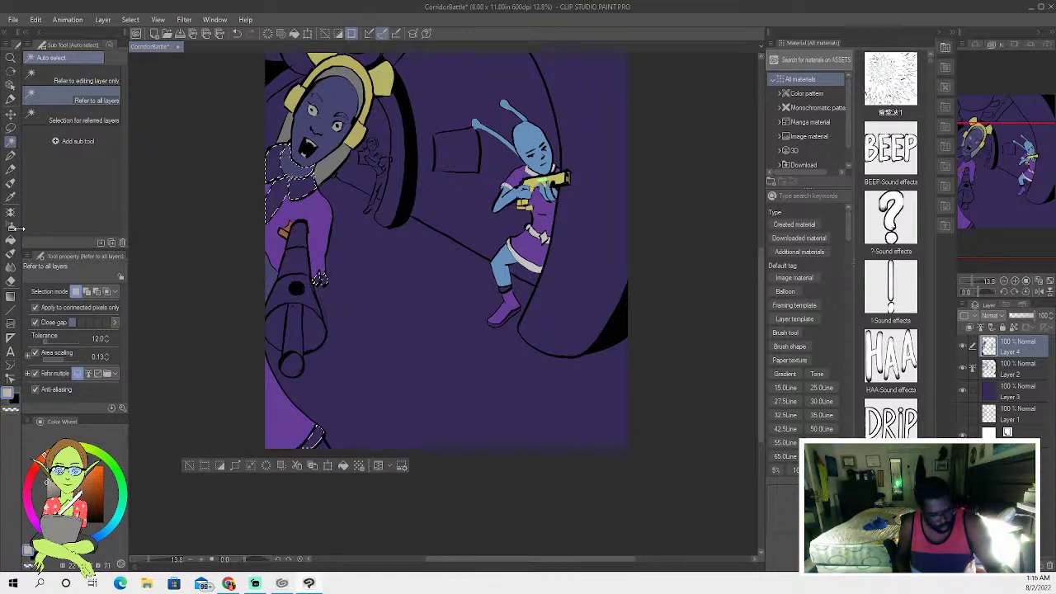
pyautogui.click(11, 183)
pyautogui.moveTo(275, 221)
pyautogui.mouseDown()
pyautogui.moveTo(248, 179)
pyautogui.moveTo(298, 211)
pyautogui.moveTo(274, 152)
pyautogui.mouseUp()
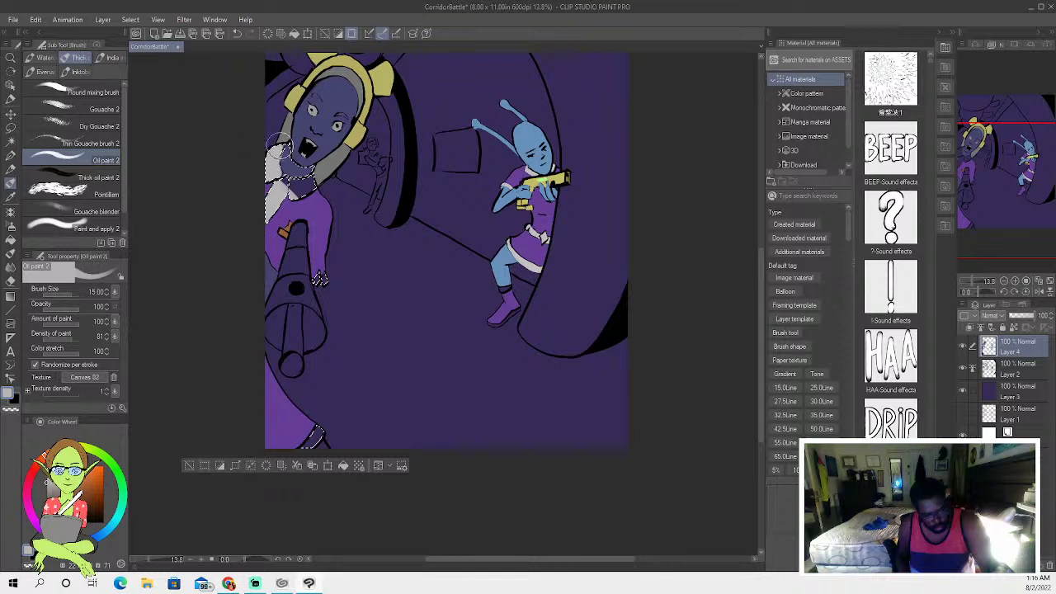
pyautogui.click(237, 33)
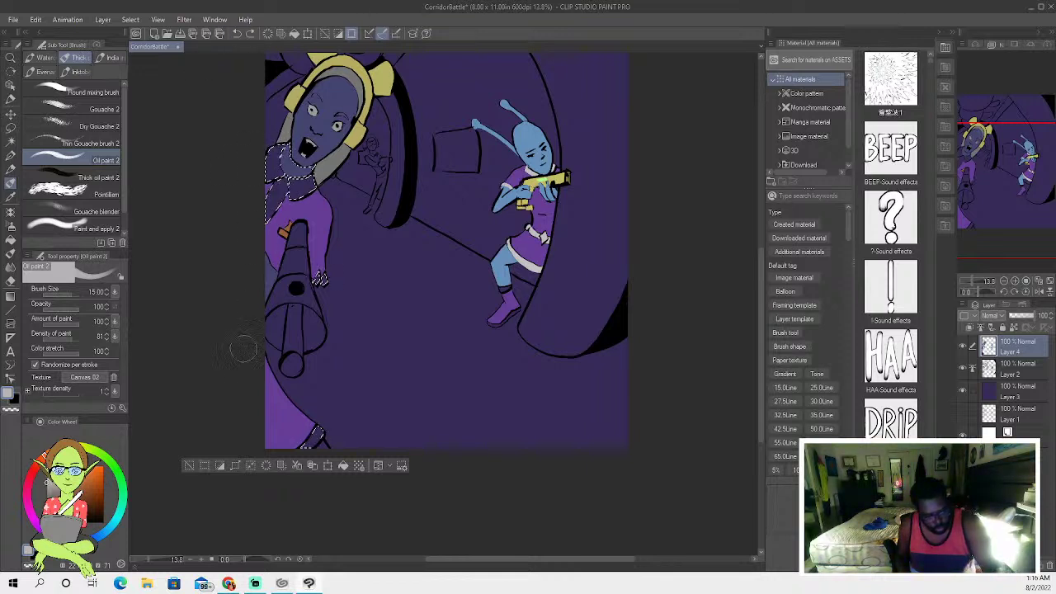
pyautogui.click(189, 465)
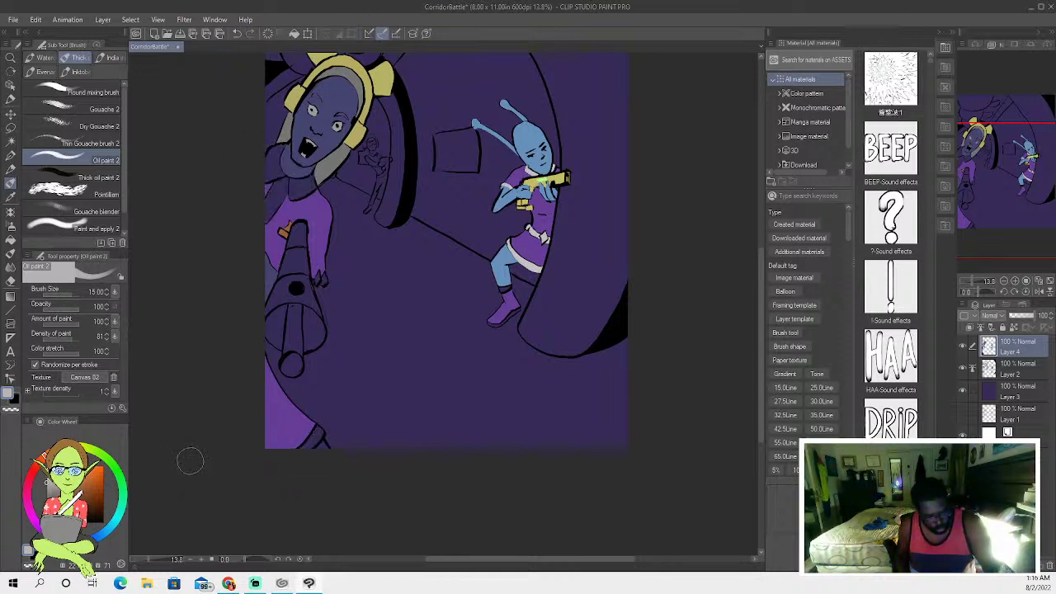
# Clear the trial collar selection and touch up the collar's line art in black with the Smooth Inker pen.
pyautogui.click(10, 128)
pyautogui.click(11, 141)
pyautogui.click(273, 165)
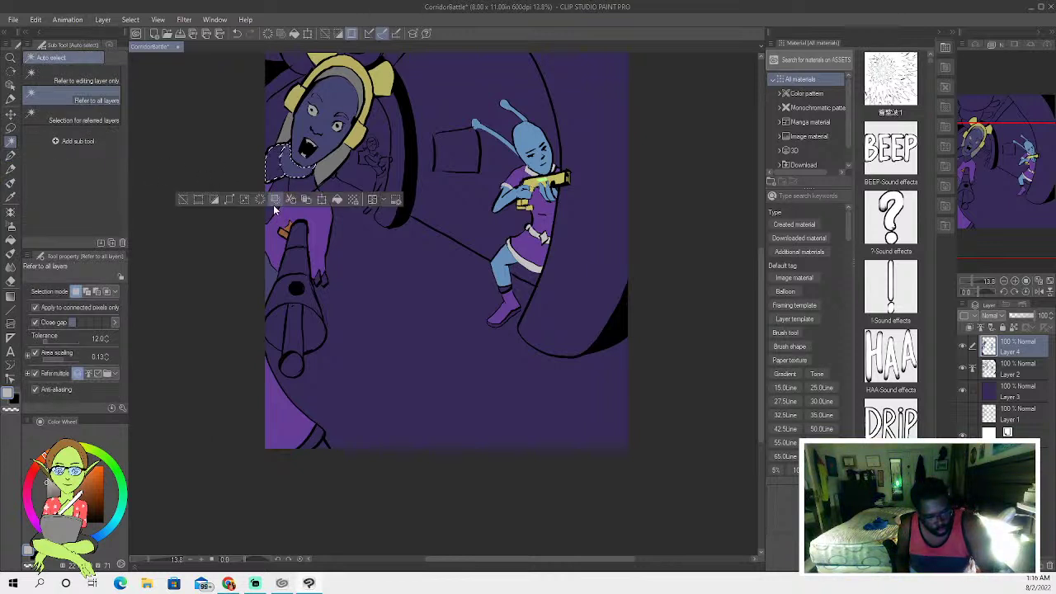
pyautogui.hotkey('ctrl', 'd')
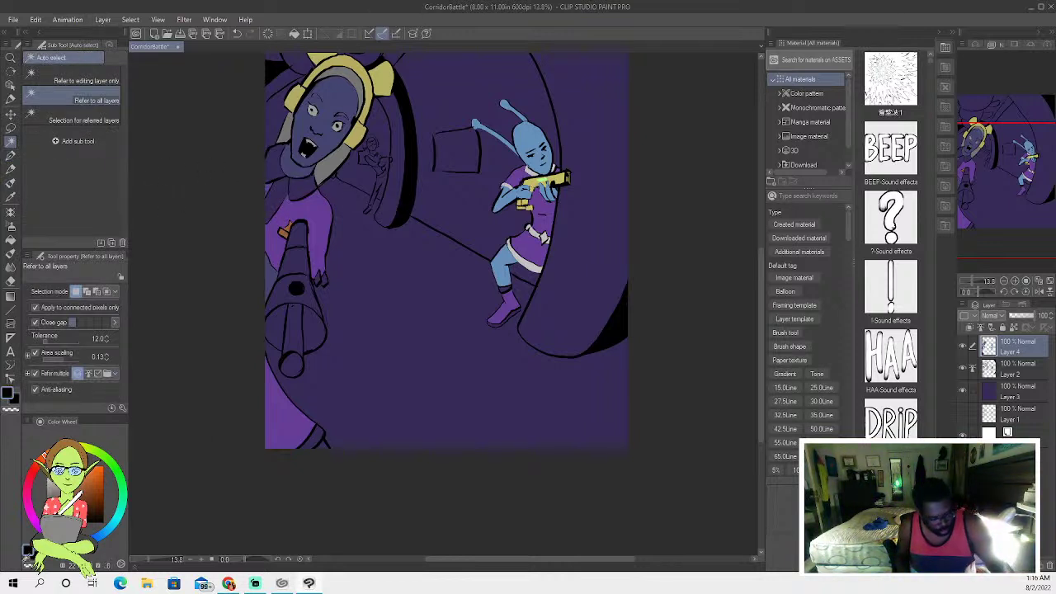
pyautogui.click(11, 154)
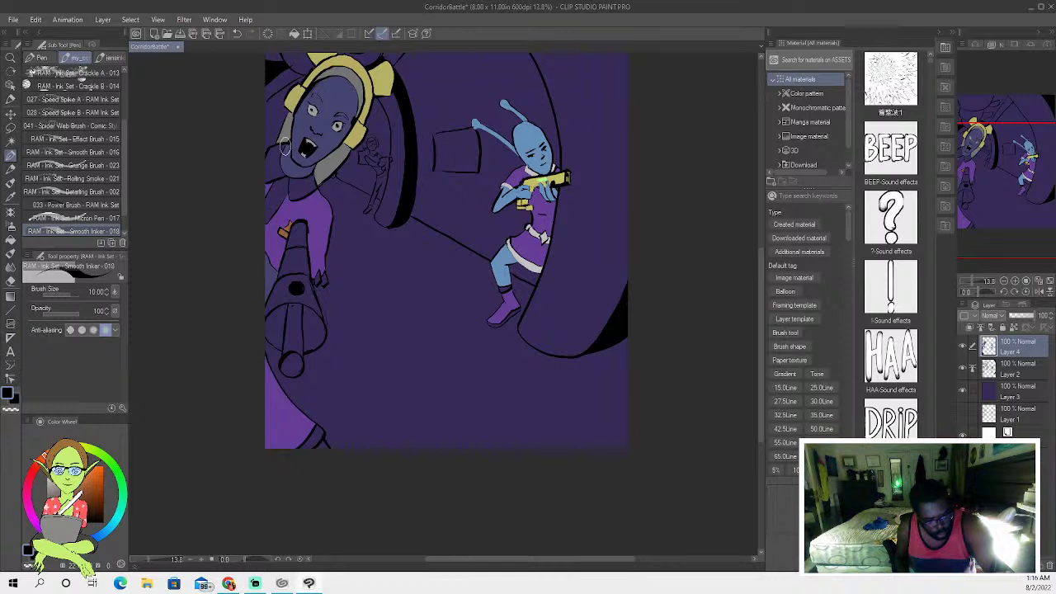
# Select the foreground character's collar pieces, front trim, hand-side cuff and lower cuff, and choose pale grey.
pyautogui.press('w')
pyautogui.click(279, 169)
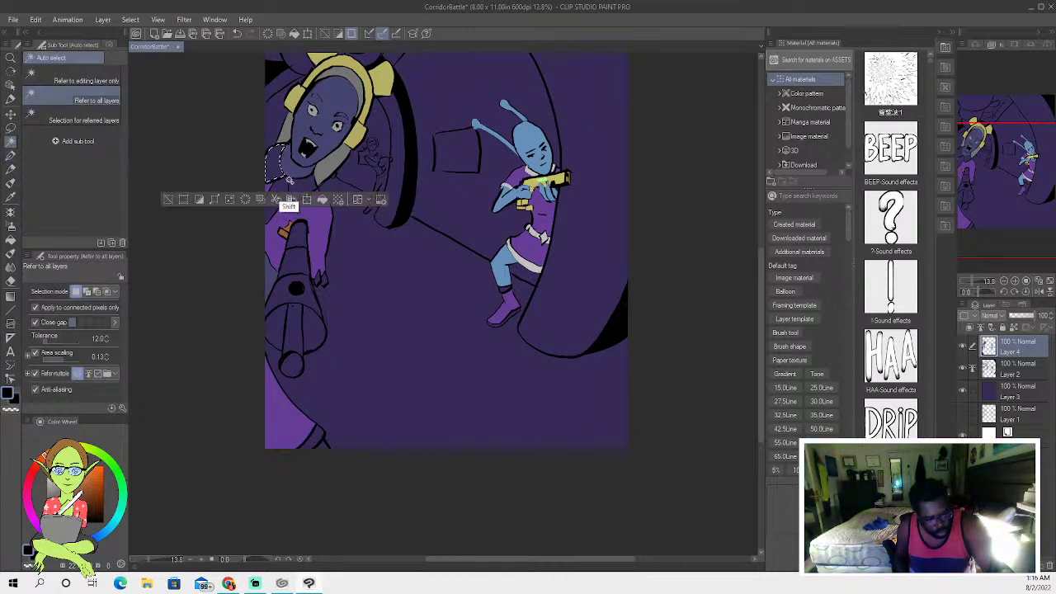
pyautogui.keyDown('shift'); pyautogui.click(283, 213); pyautogui.keyUp('shift')
pyautogui.keyDown('shift'); pyautogui.click(279, 221); pyautogui.keyUp('shift')
pyautogui.keyDown('shift'); pyautogui.click(318, 279); pyautogui.keyUp('shift')
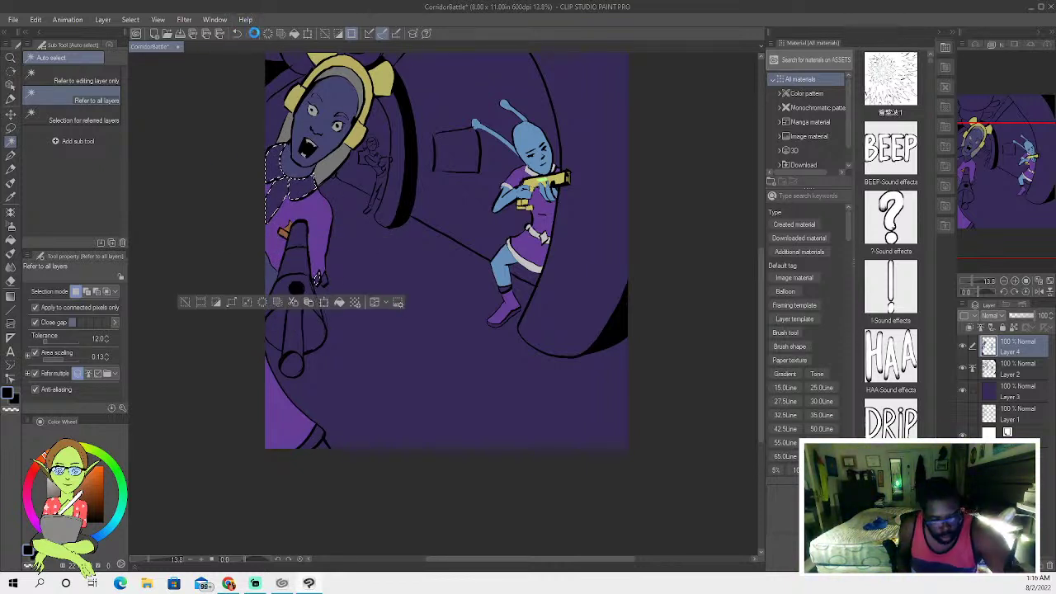
pyautogui.click(249, 33)
pyautogui.click(236, 33)
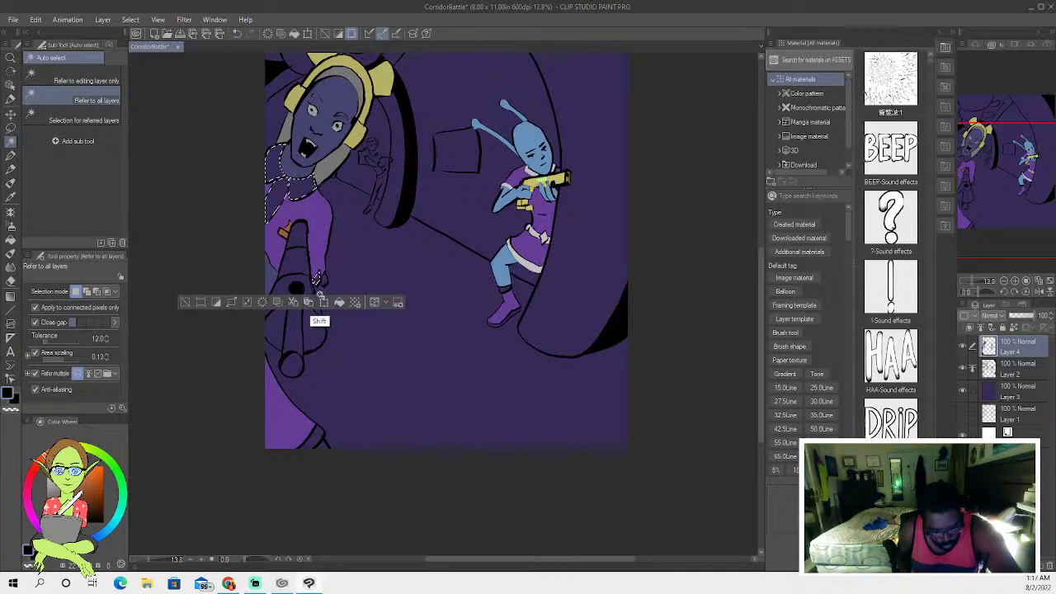
pyautogui.keyDown('shift'); pyautogui.click(316, 433); pyautogui.keyUp('shift')
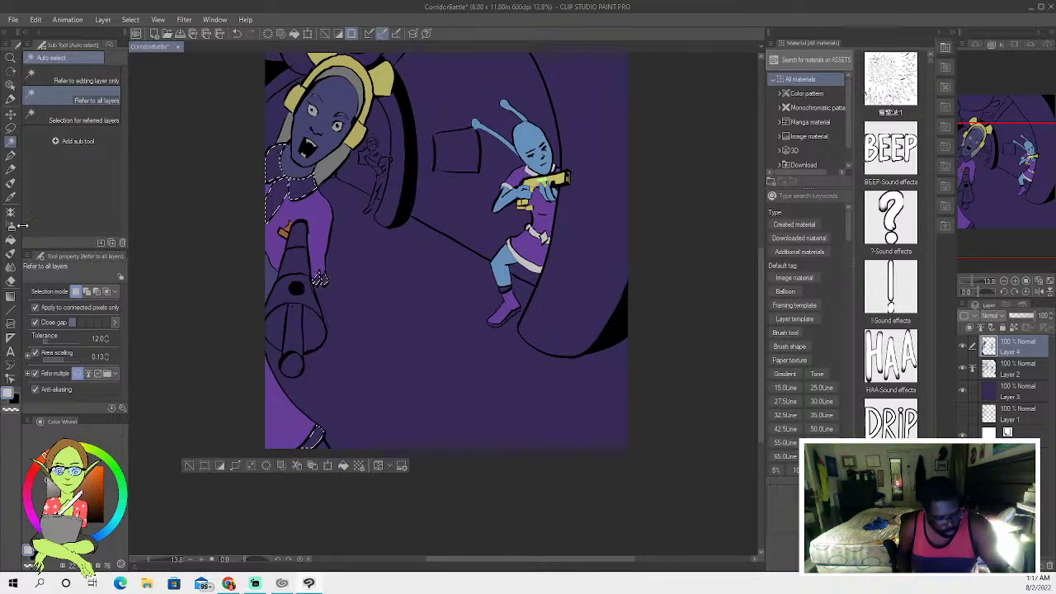
# Paint the selected collar, trim and cuffs pale grey with the Oil paint 2 brush at size 15, and clear the selection.
pyautogui.click(11, 183)
pyautogui.moveTo(287, 230)
pyautogui.mouseDown()
pyautogui.moveTo(257, 194)
pyautogui.moveTo(295, 198)
pyautogui.moveTo(257, 157)
pyautogui.moveTo(293, 172)
pyautogui.moveTo(283, 174)
pyautogui.moveTo(284, 156)
pyautogui.moveTo(310, 190)
pyautogui.mouseUp()
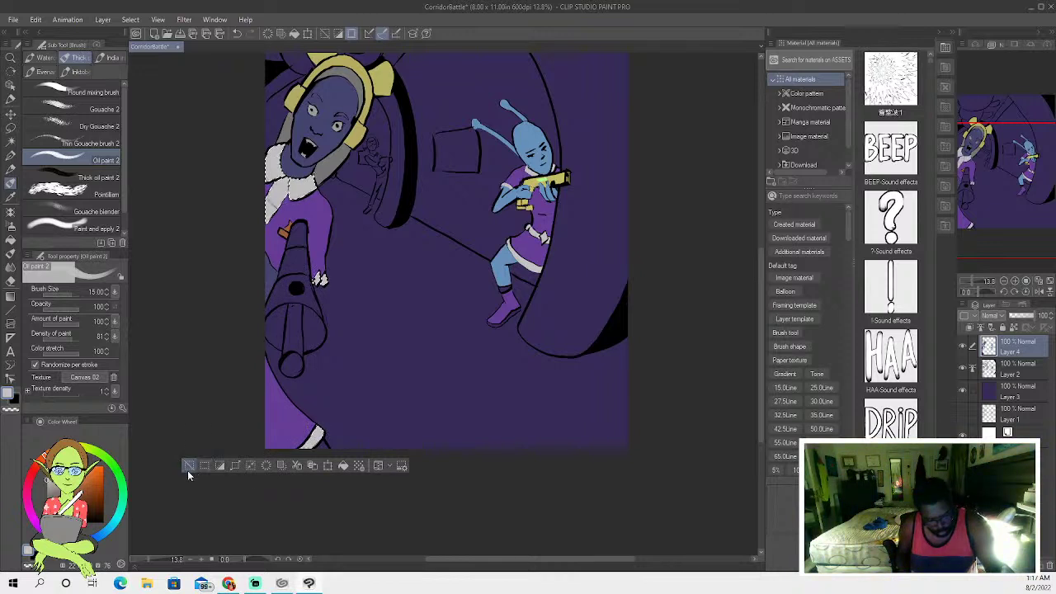
pyautogui.hotkey('ctrl', 'd')
# Select the small area beside the lower cuff, paint it dark blue with the Oil paint 2 brush, and clear the selection.
pyautogui.press('w')
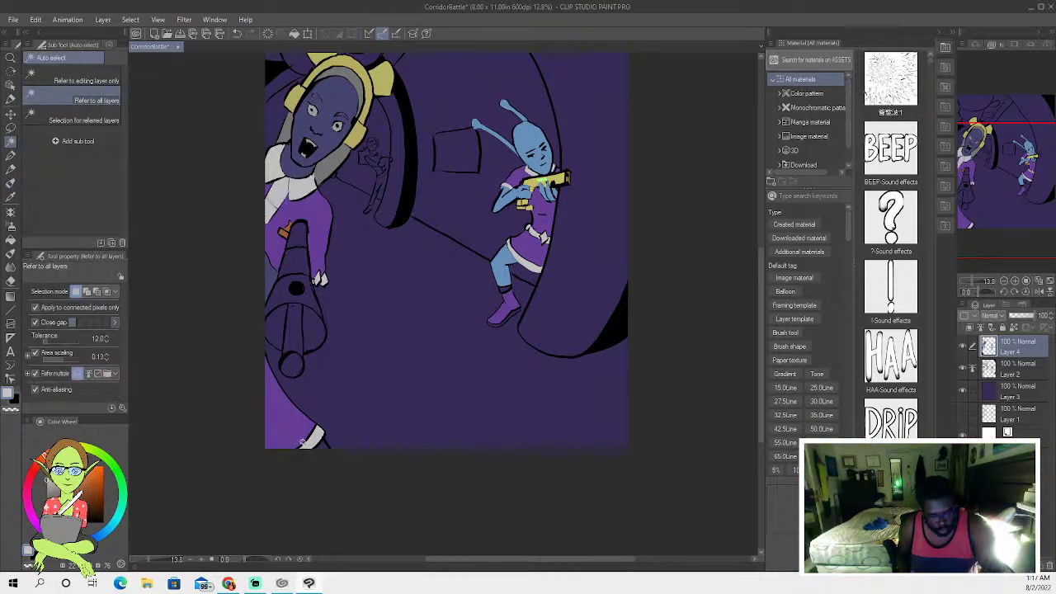
pyautogui.click(317, 446)
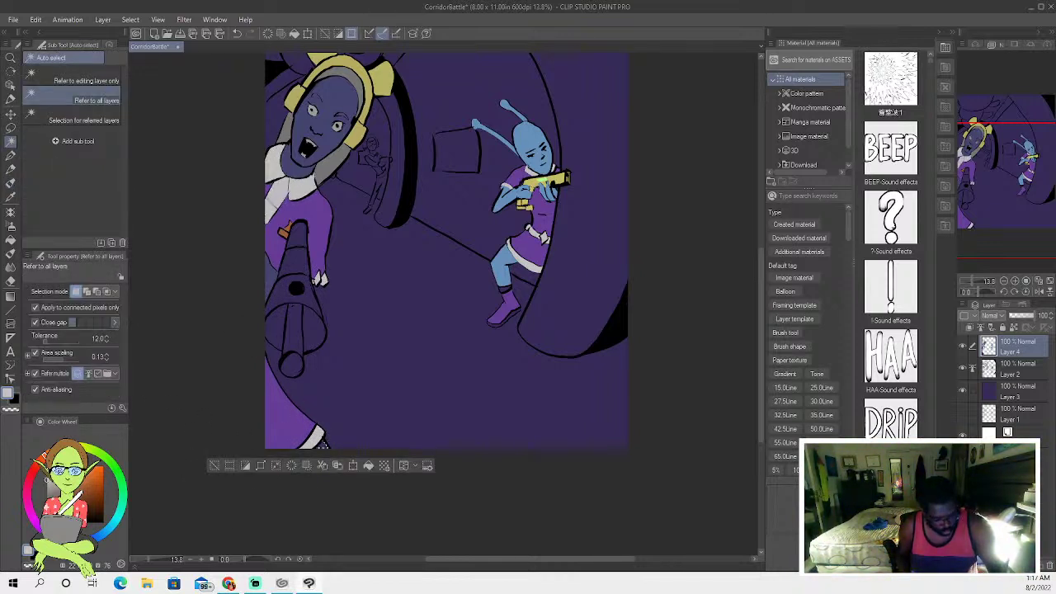
pyautogui.click(11, 185)
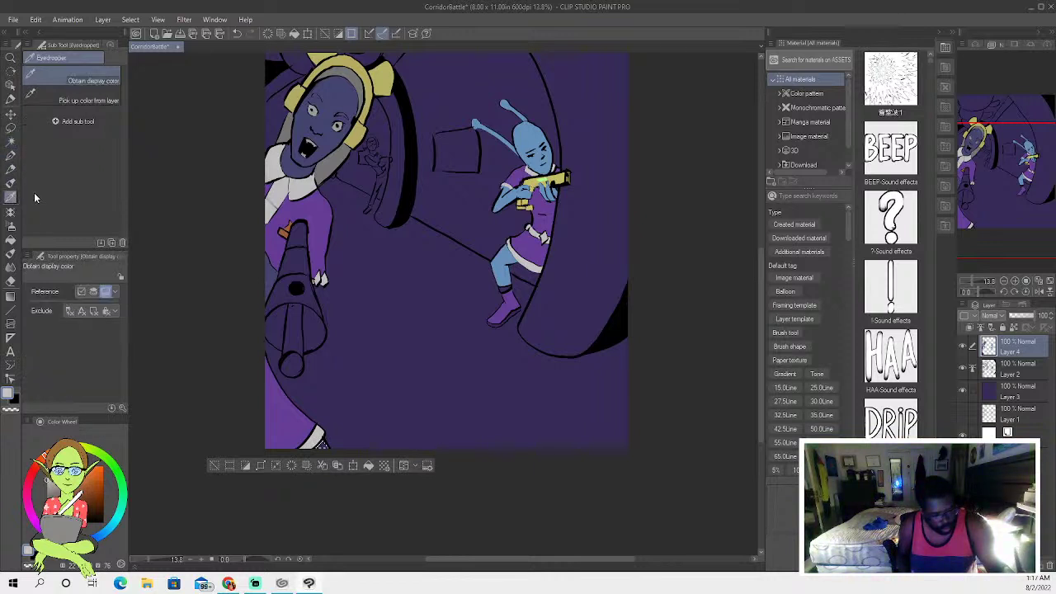
pyautogui.click(11, 183)
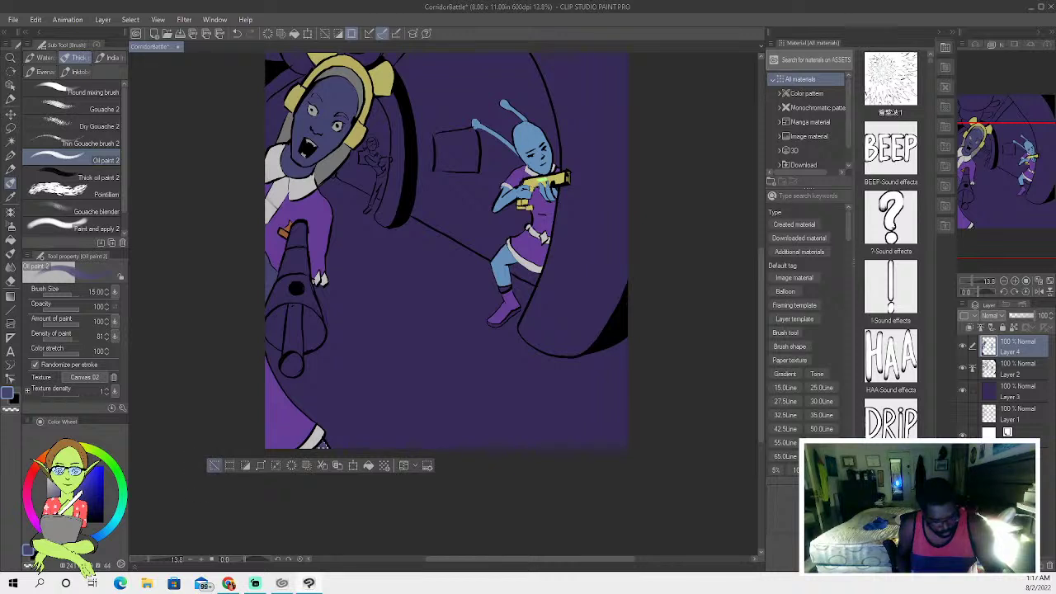
pyautogui.click(214, 465)
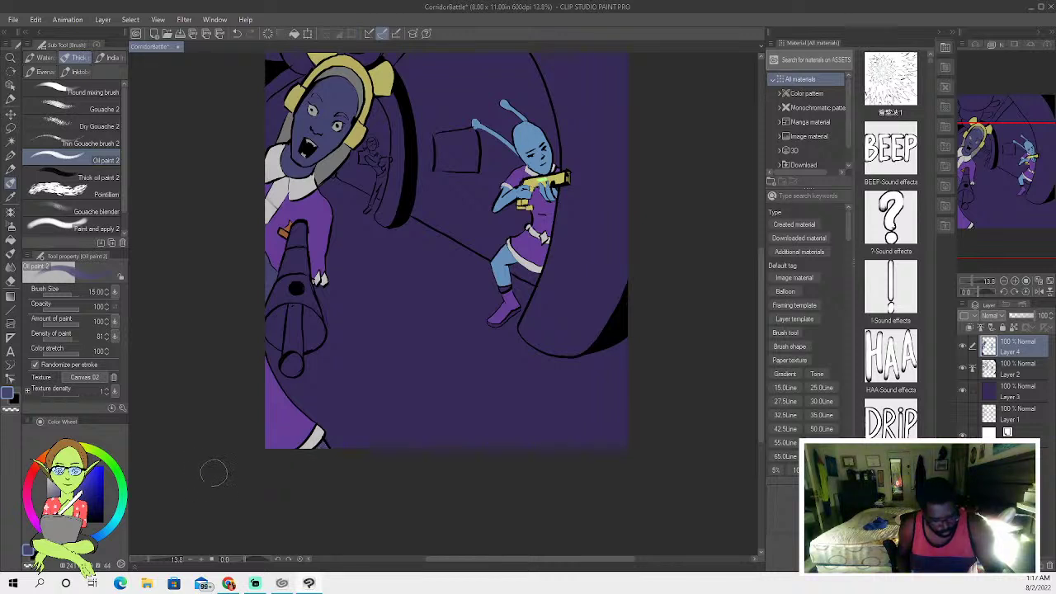
pyautogui.click(10, 155)
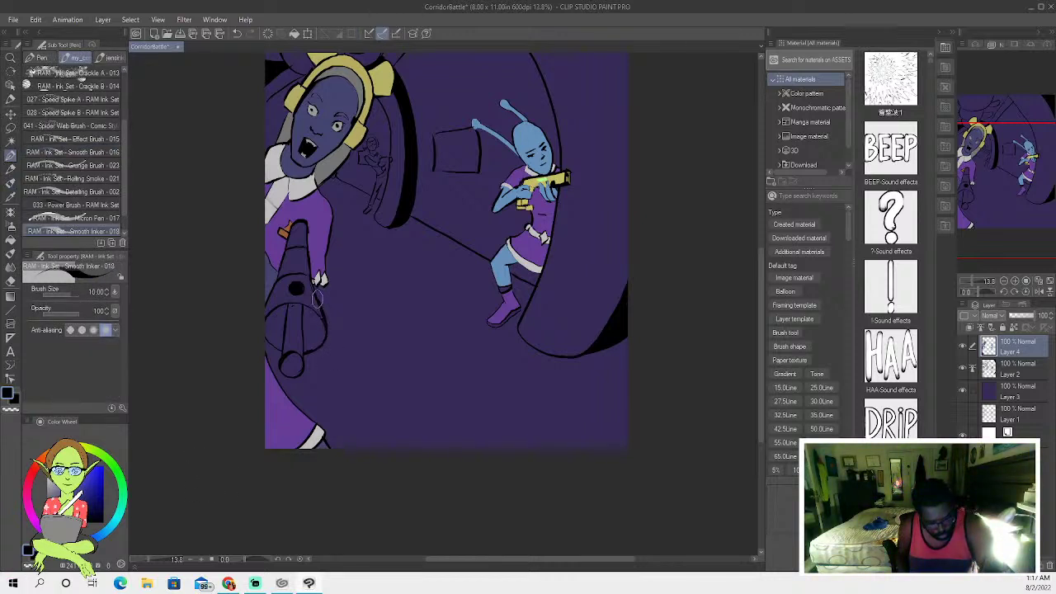
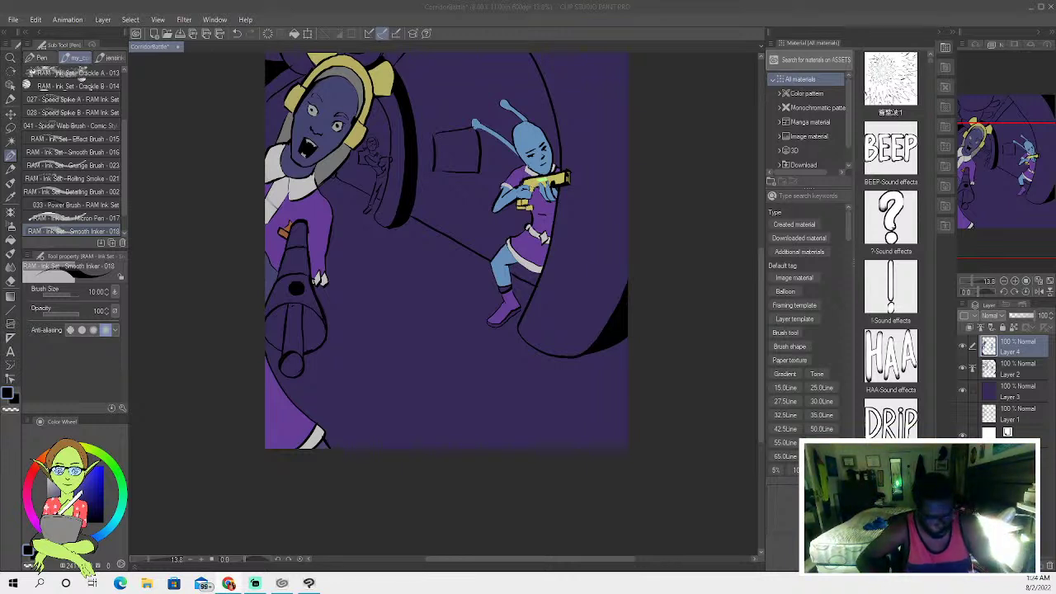
# Select both sections of the foreground rifle's body behind the muzzle, fill them pale yellow, and clear the selection.
pyautogui.click(11, 142)
pyautogui.click(300, 238)
pyautogui.keyDown('shift'); pyautogui.click(299, 238); pyautogui.keyUp('shift')
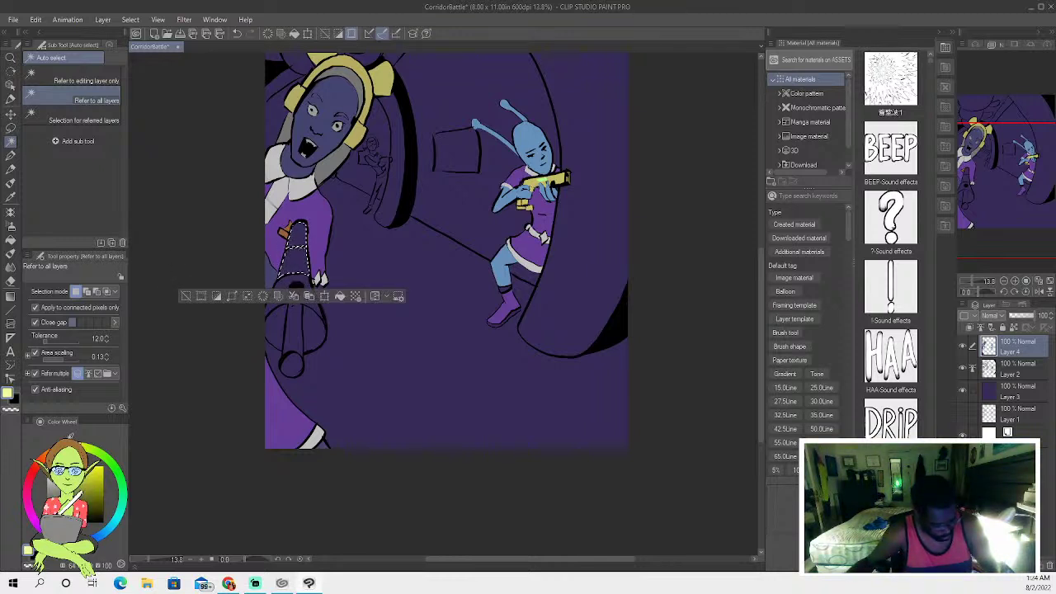
pyautogui.click(10, 239)
pyautogui.click(295, 240)
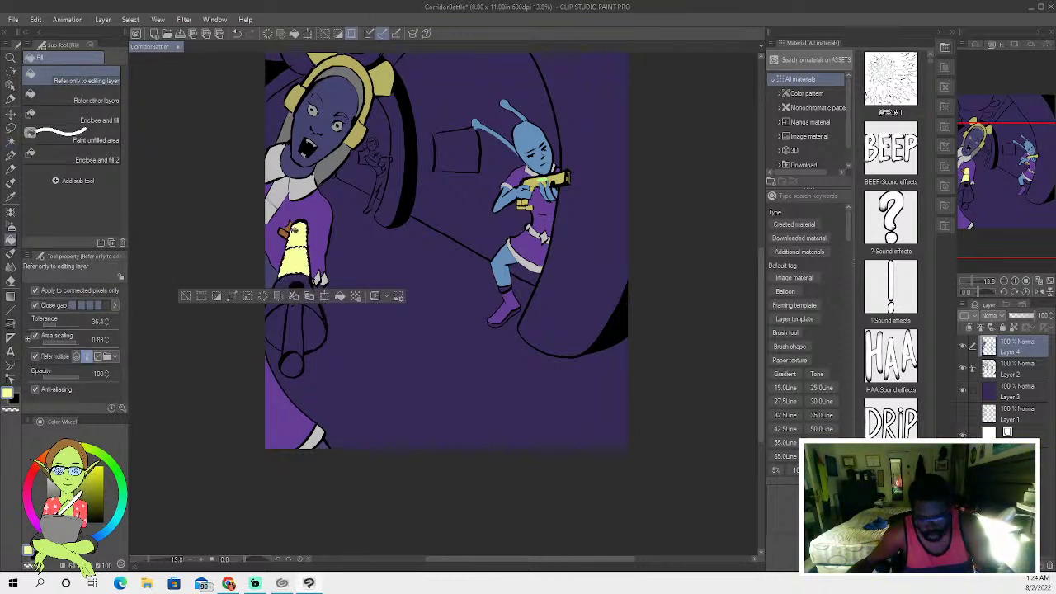
pyautogui.click(187, 300)
# Select both sides of the rifle muzzle's interior, shade them dark grey to black with the Soft airbrush at size 15, and clear the selection.
pyautogui.click(11, 142)
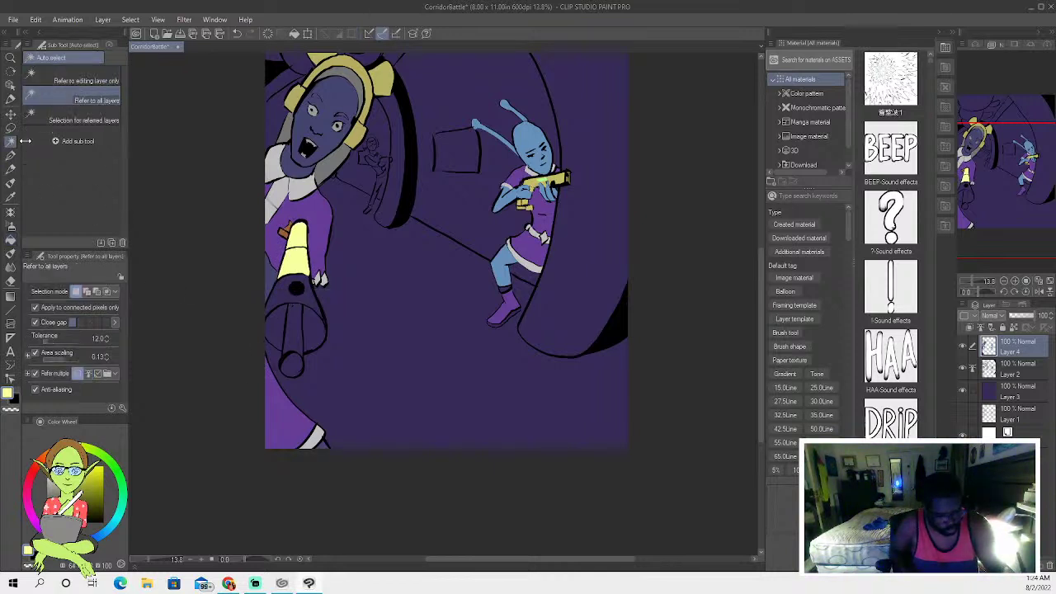
pyautogui.keyDown('shift'); pyautogui.click(279, 330); pyautogui.keyUp('shift')
pyautogui.keyDown('shift'); pyautogui.click(311, 324); pyautogui.keyUp('shift')
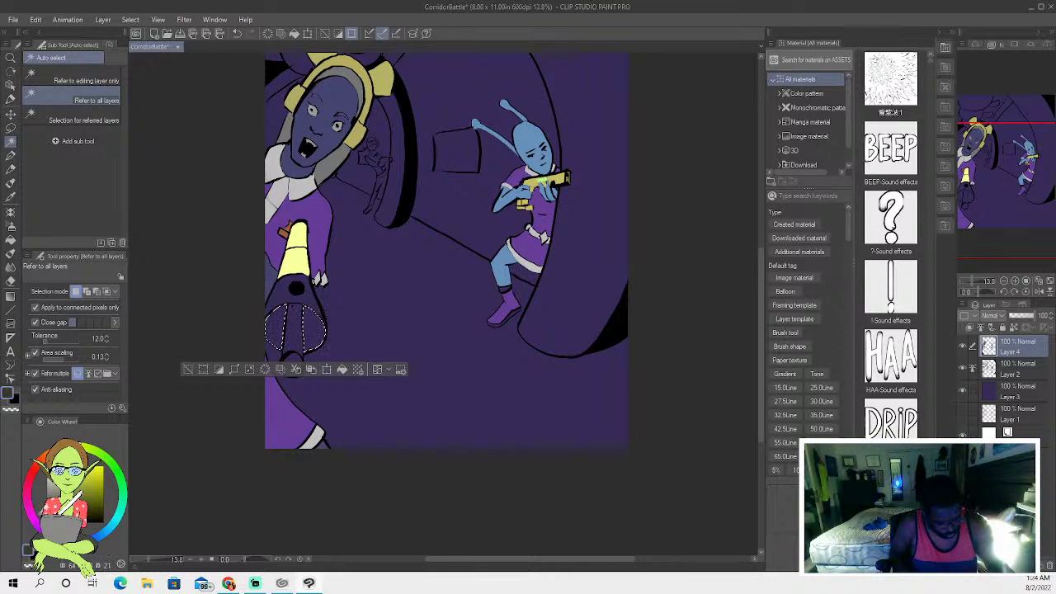
pyautogui.click(11, 225)
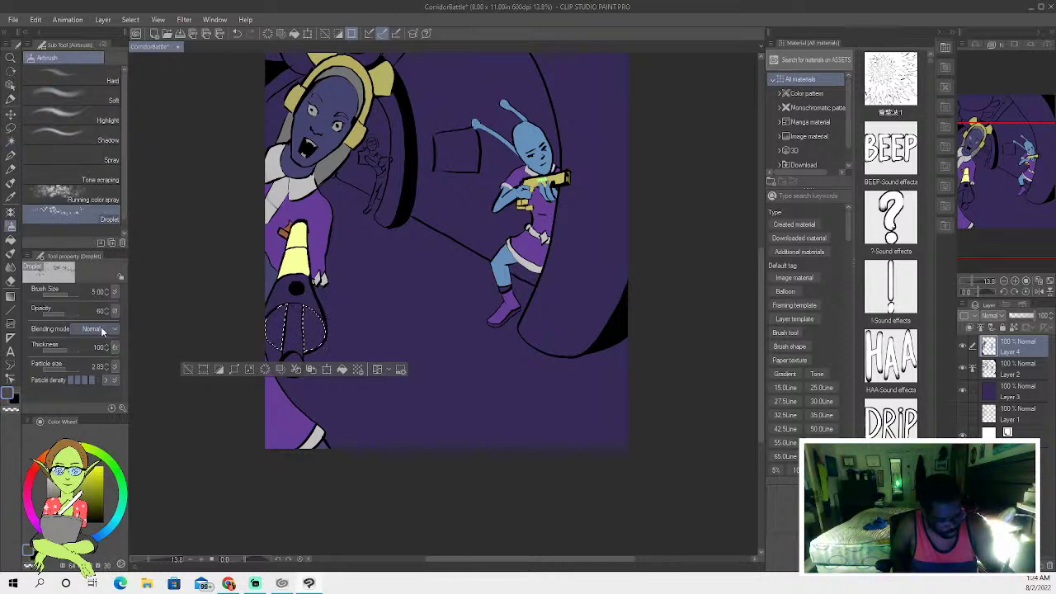
pyautogui.click(72, 98)
pyautogui.press(']')
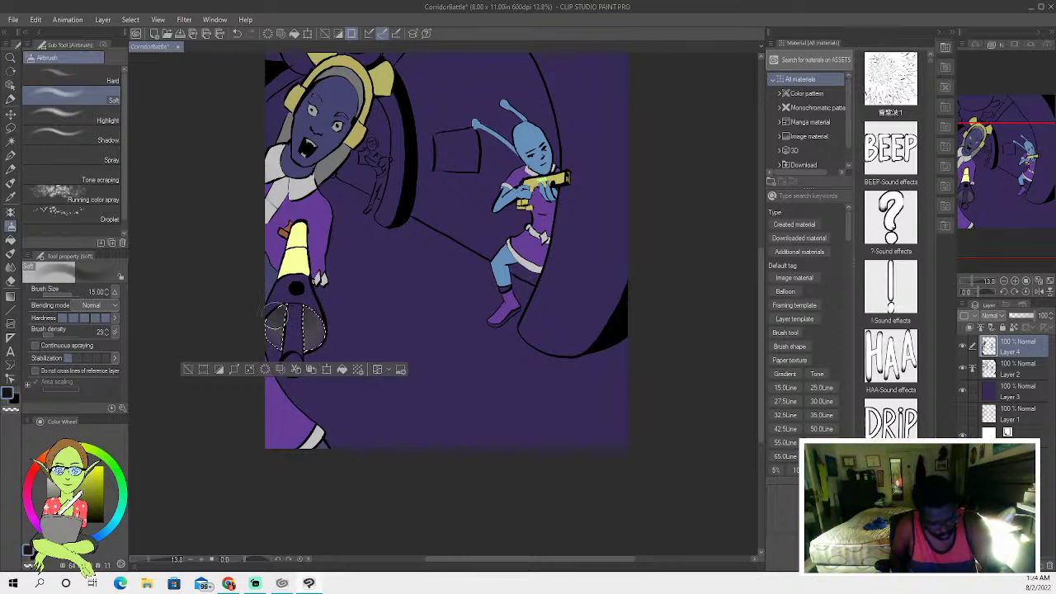
pyautogui.click(188, 369)
# Select the rod inside the rifle muzzle, paint it grey with the Oil paint brush at size 12.5, and clear the selection.
pyautogui.click(10, 141)
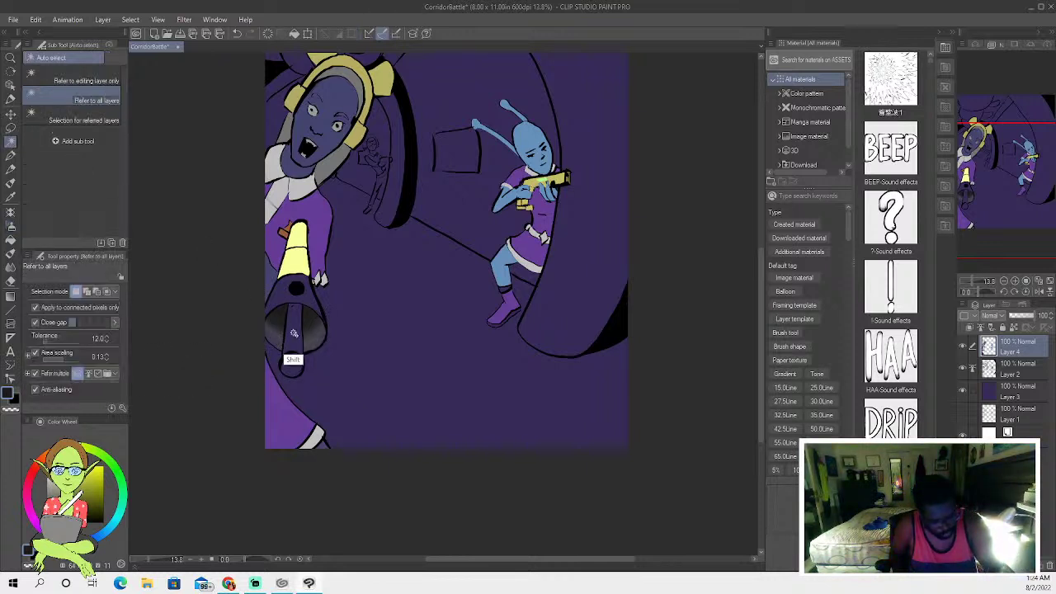
pyautogui.click(293, 335)
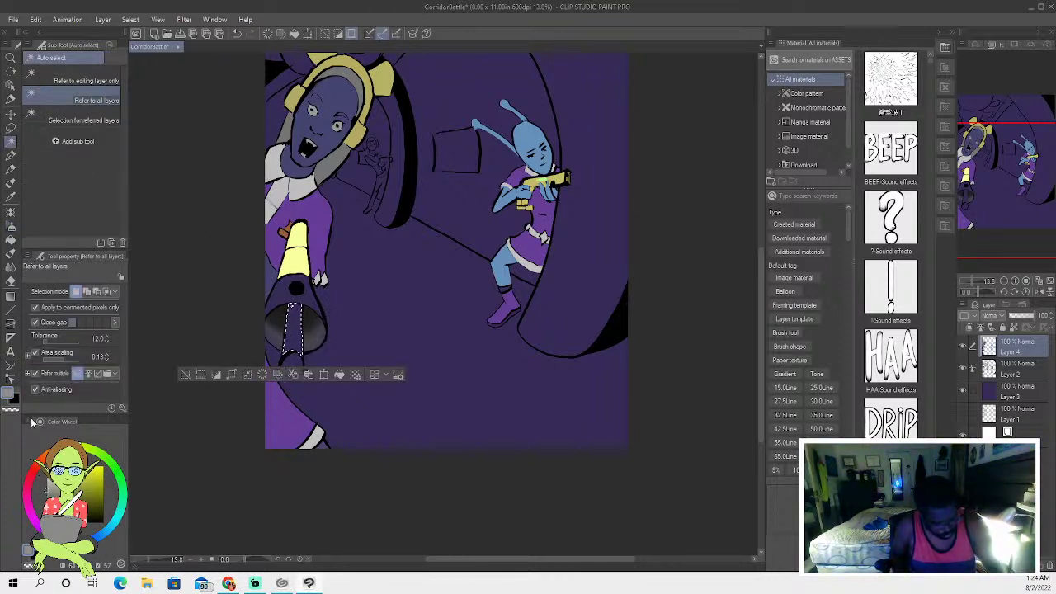
pyautogui.click(10, 252)
pyautogui.moveTo(296, 318)
pyautogui.mouseDown()
pyautogui.moveTo(300, 340)
pyautogui.moveTo(287, 330)
pyautogui.mouseUp()
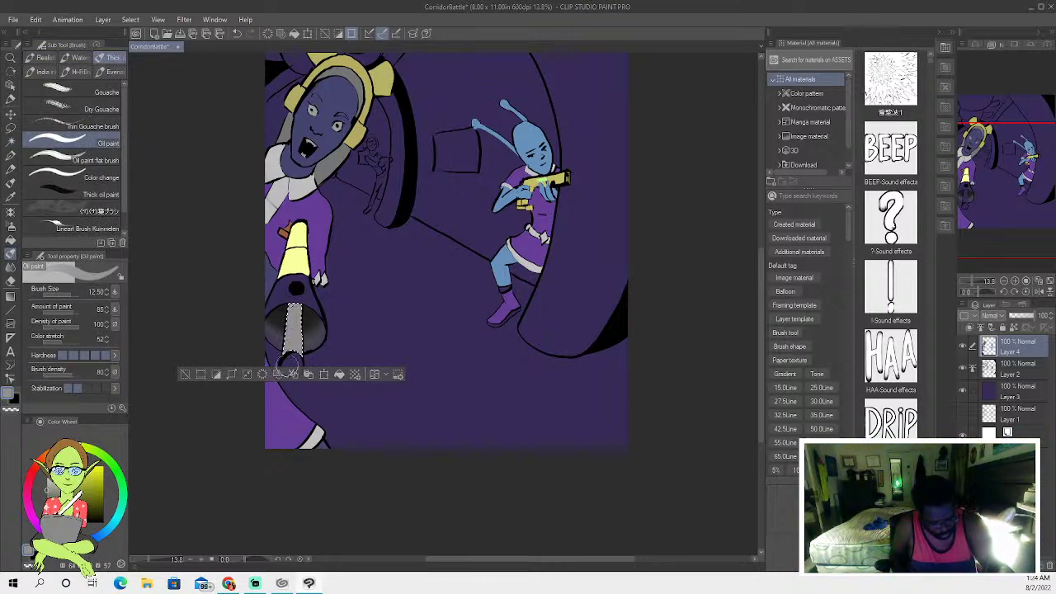
pyautogui.click(186, 374)
# Select the round tip of the rifle's rod, fill it pale yellow, and clear the selection.
pyautogui.click(11, 161)
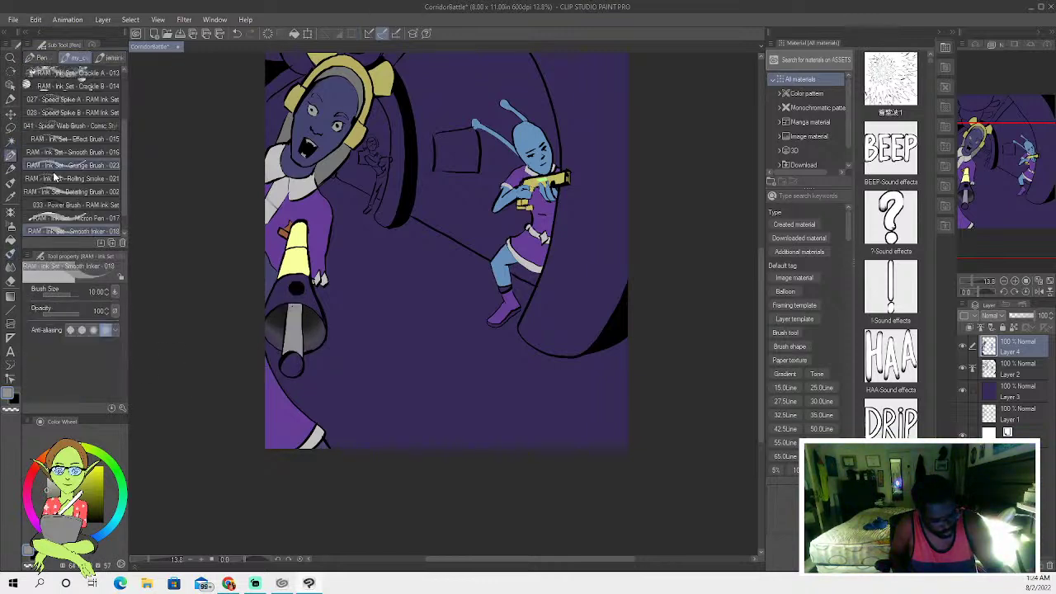
pyautogui.click(11, 141)
pyautogui.click(291, 363)
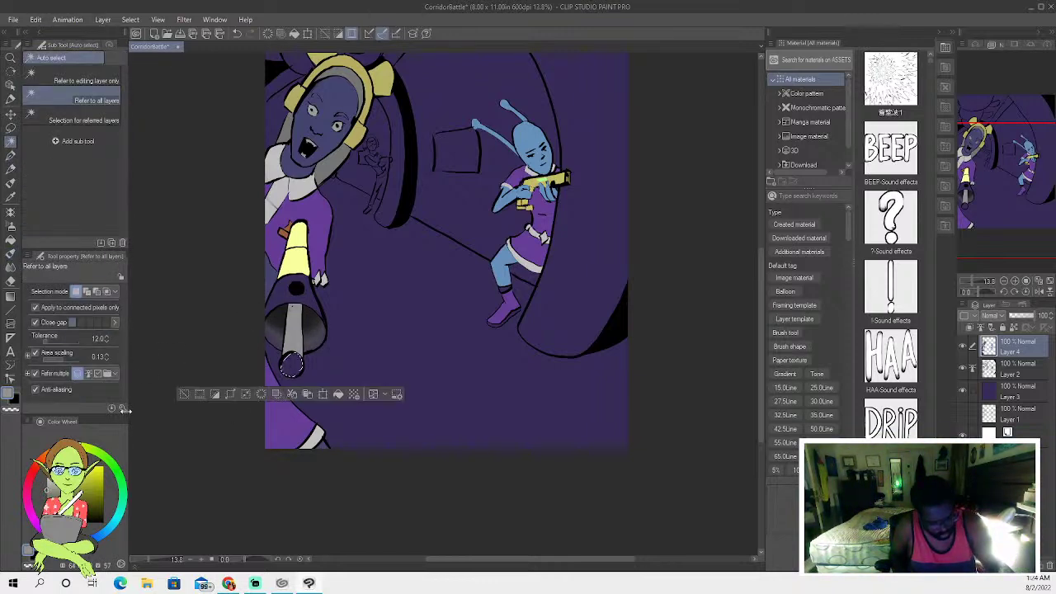
pyautogui.click(11, 239)
pyautogui.click(291, 363)
pyautogui.press('x')
pyautogui.click(290, 364)
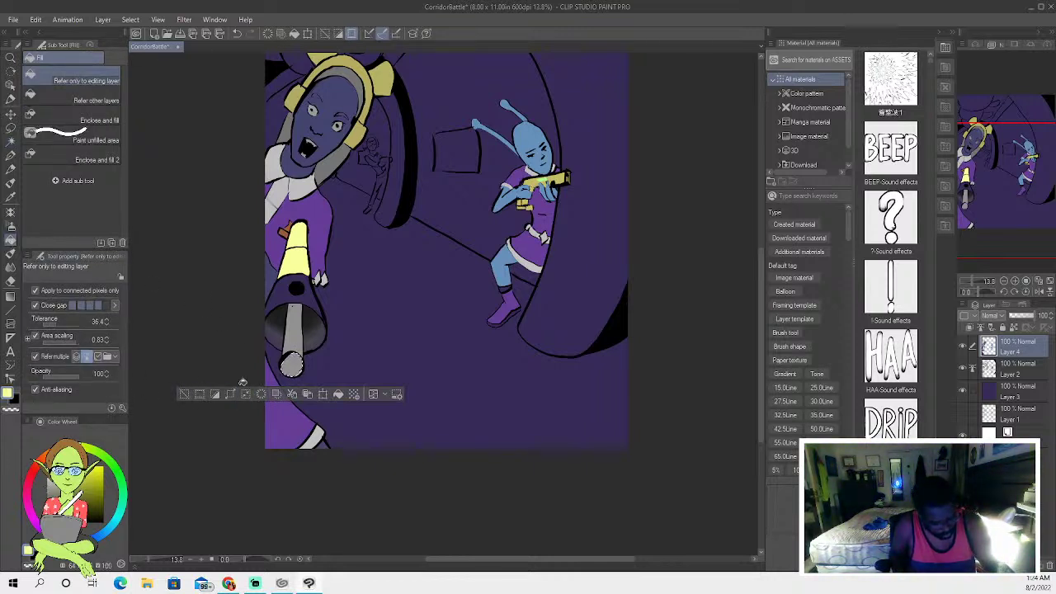
pyautogui.click(188, 398)
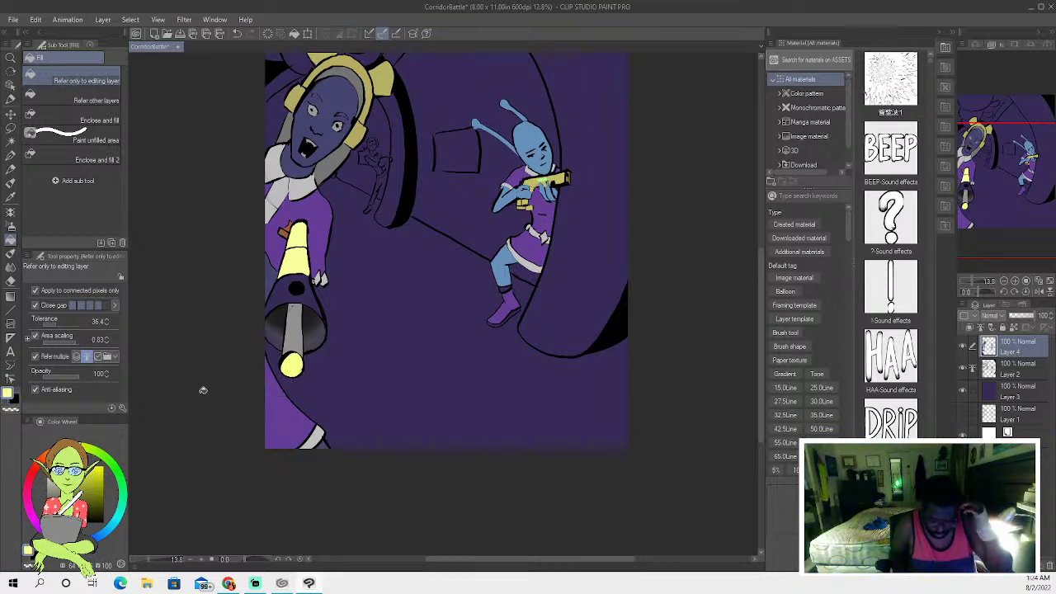
# Select the outer cone of the rifle muzzle, fill it light grey, and clear the selection.
pyautogui.click(11, 141)
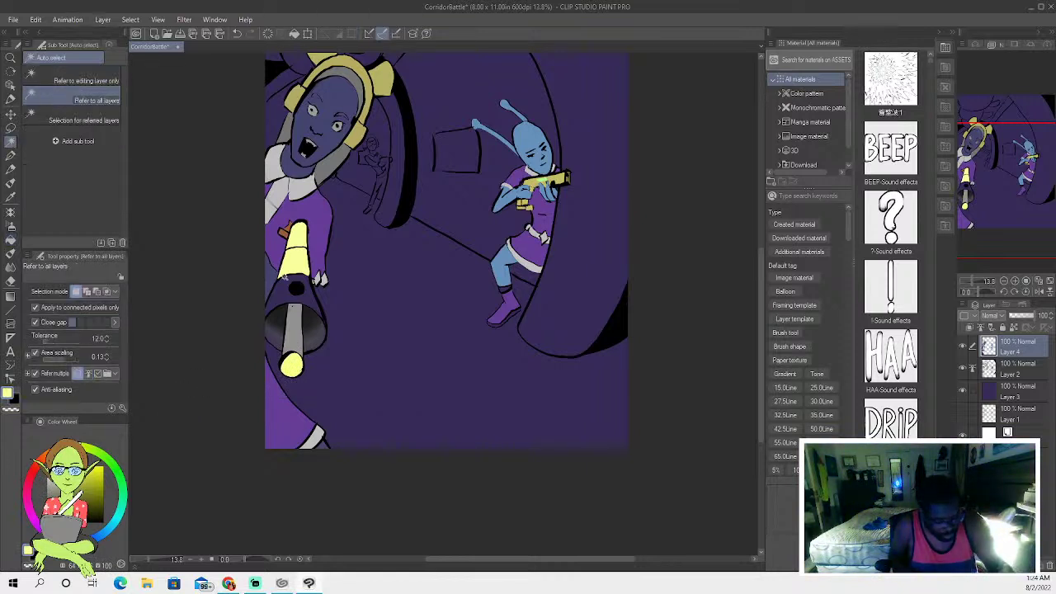
pyautogui.click(279, 289)
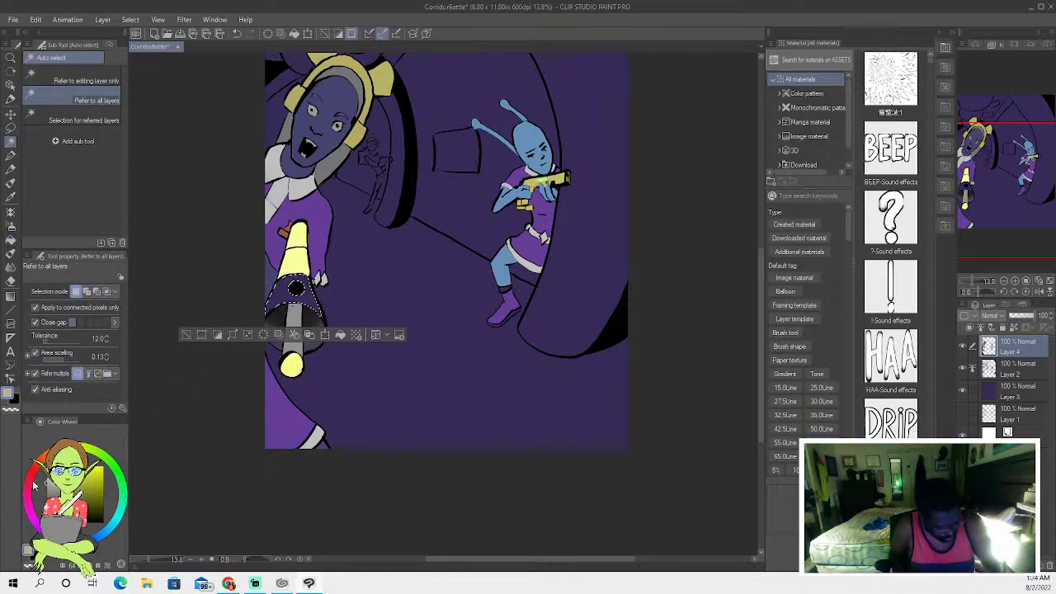
pyautogui.click(10, 281)
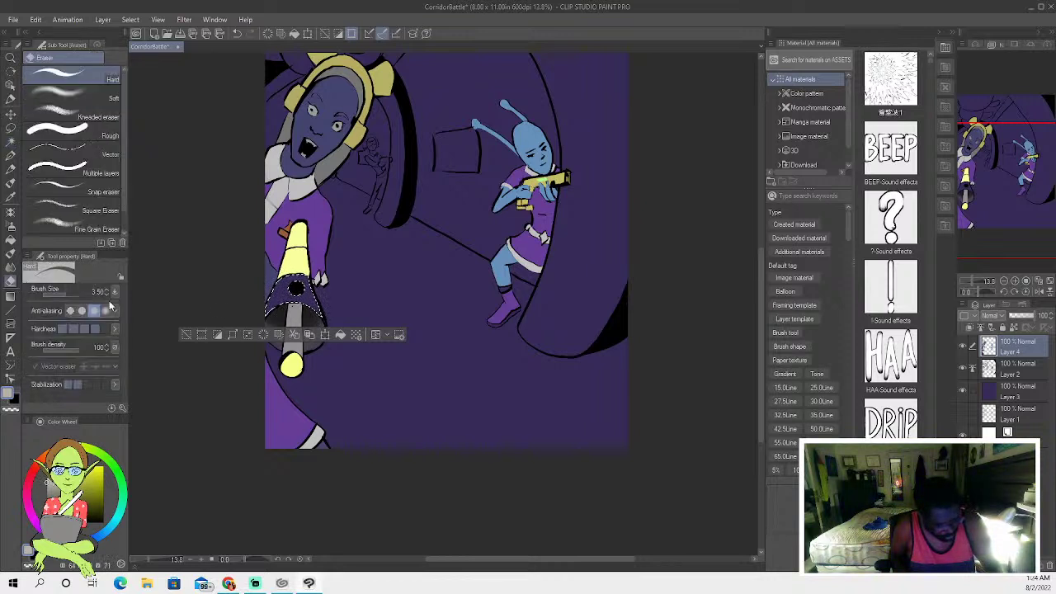
pyautogui.click(11, 240)
pyautogui.click(285, 301)
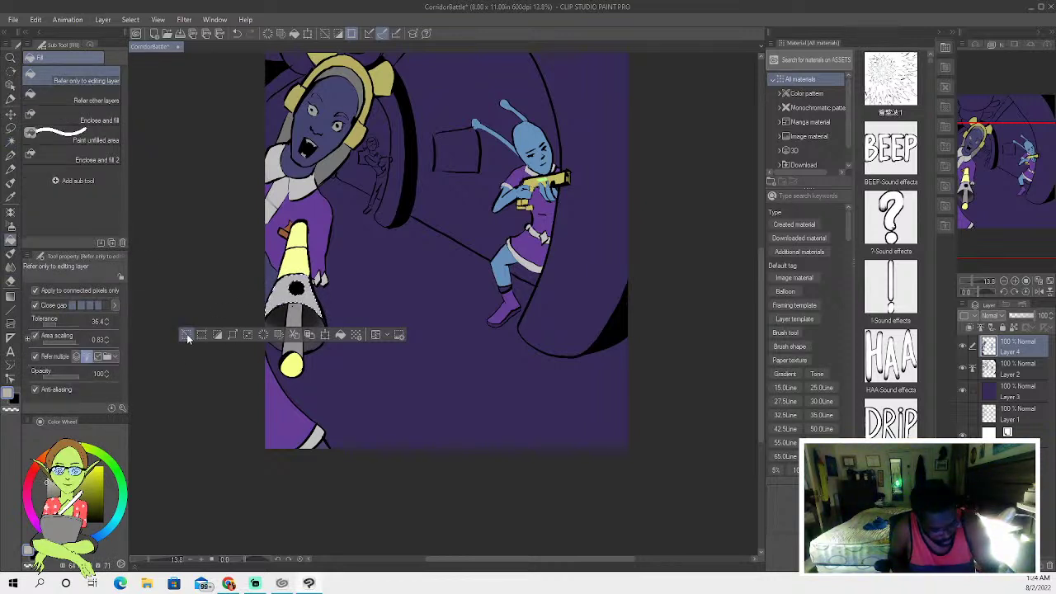
pyautogui.click(187, 335)
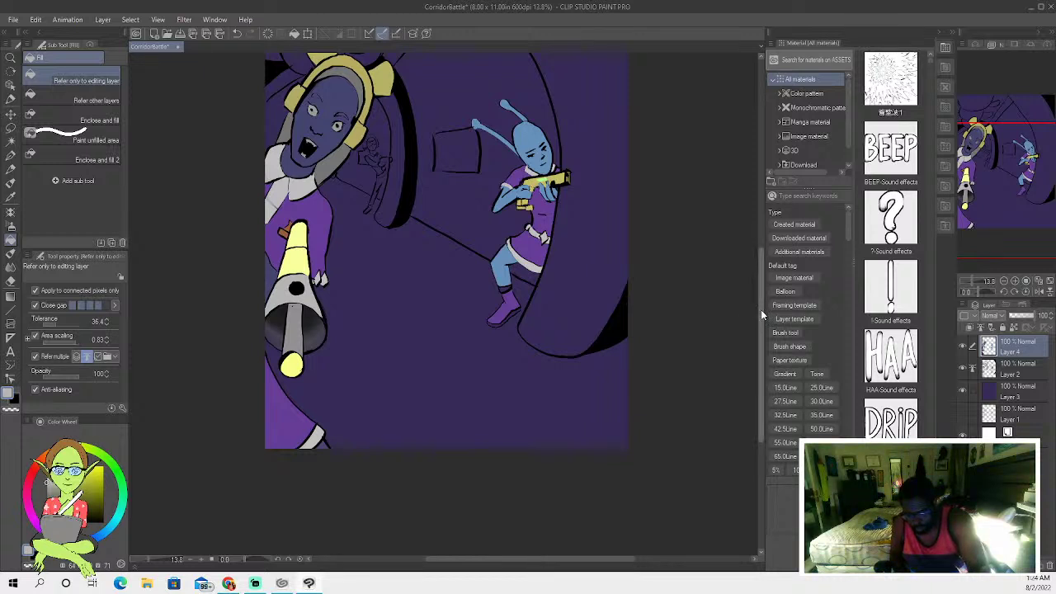
pyautogui.moveTo(760, 311); pyautogui.dragTo(769, 287)
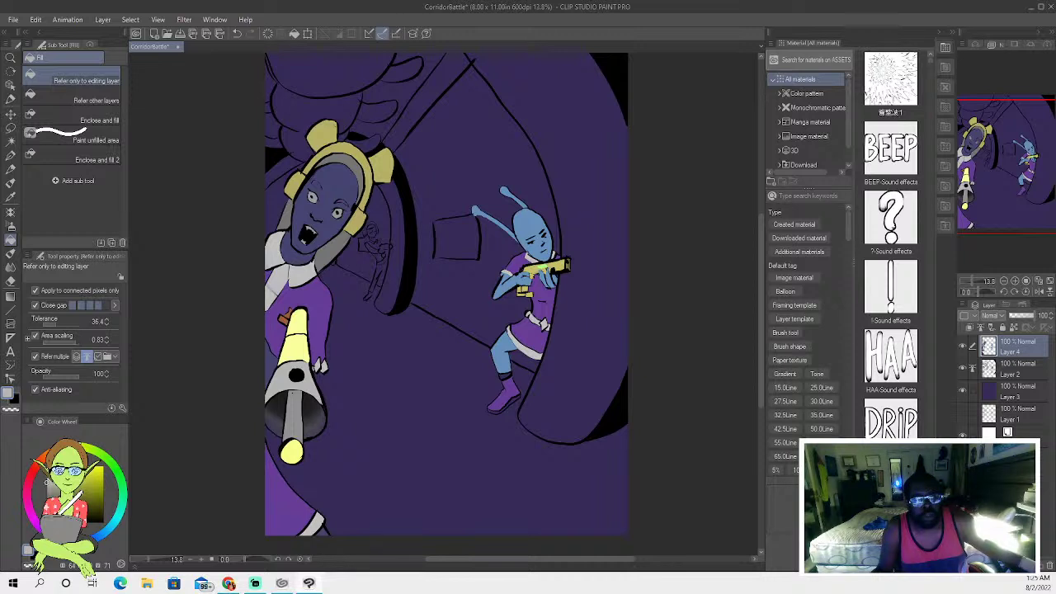
pyautogui.hotkey('alt', 'Tab')
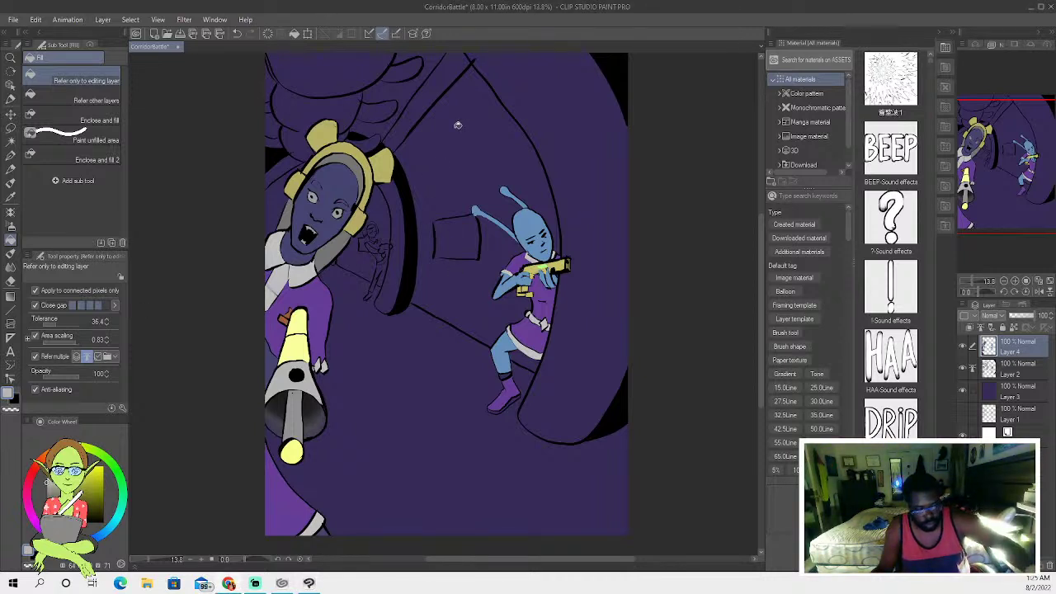
pyautogui.press('w')
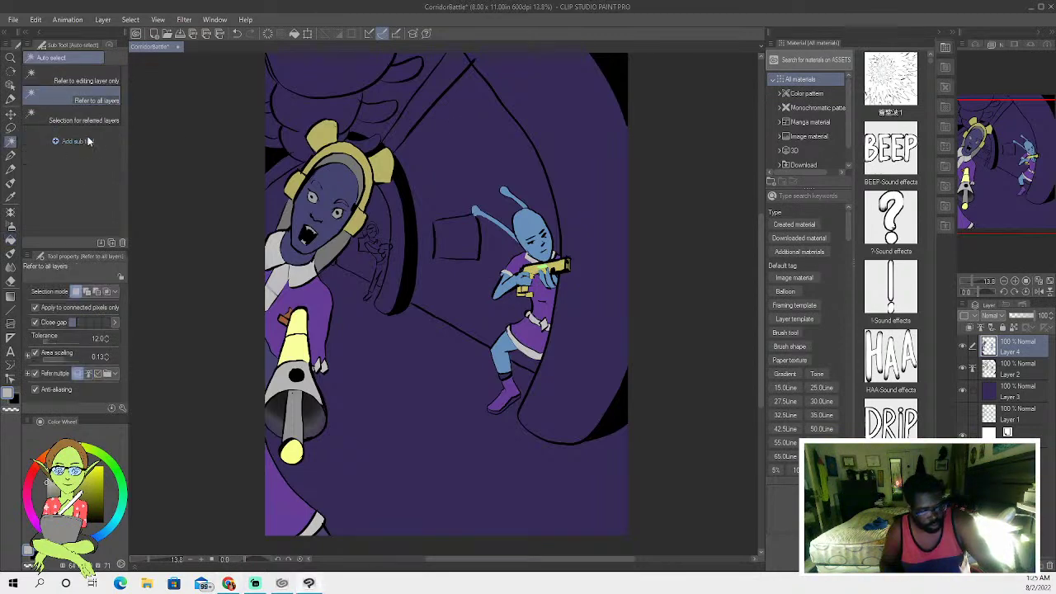
pyautogui.click(293, 99)
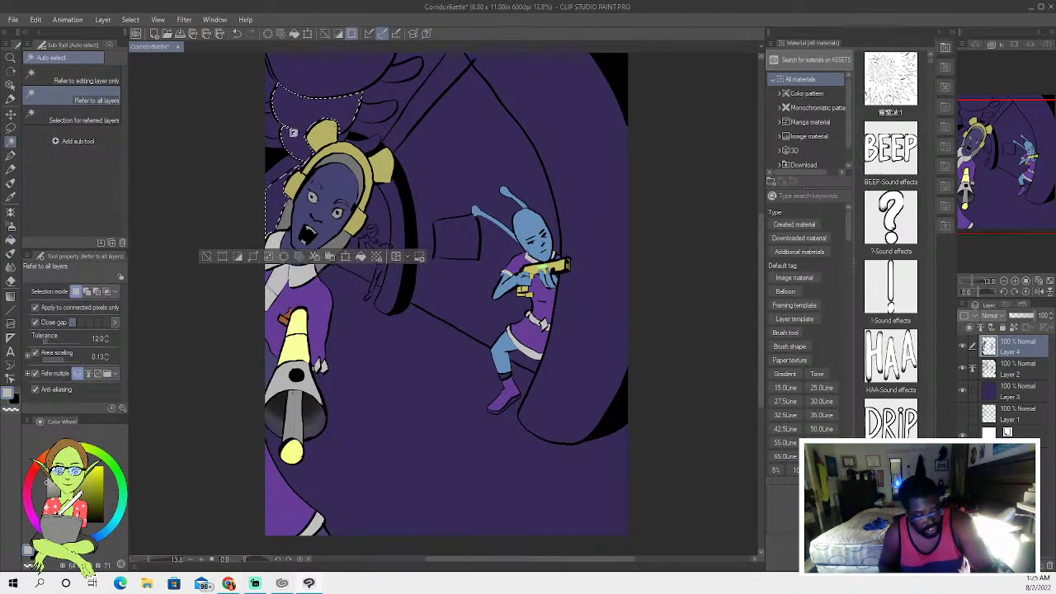
pyautogui.click(206, 256)
# Add a new layer and close the line gaps around the segmented hair in black with the Smooth Inker pen at size 10.
pyautogui.press('x')
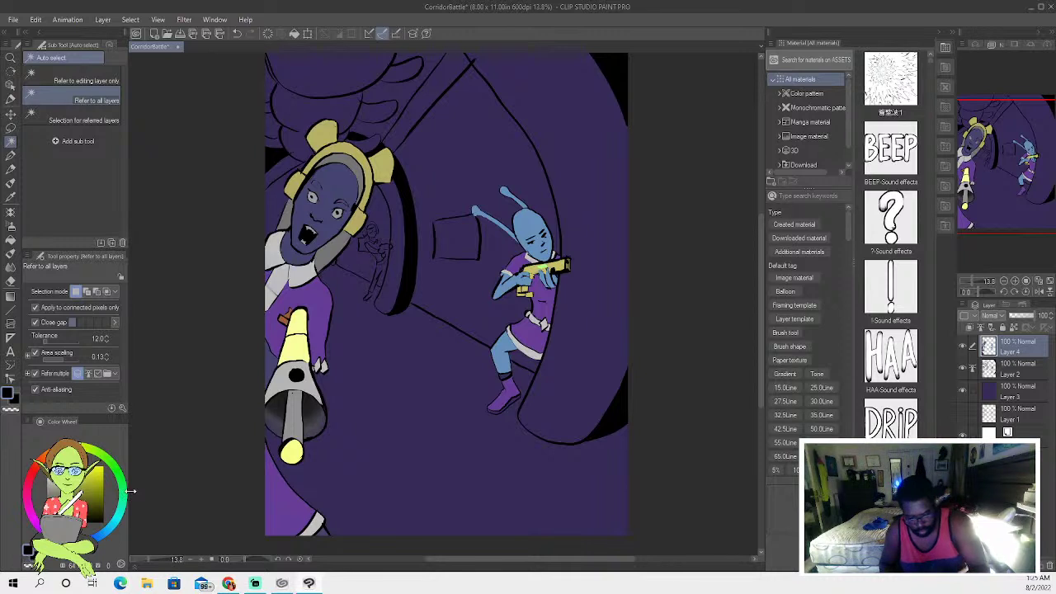
pyautogui.hotkey('ctrl', 'shift', 'n')
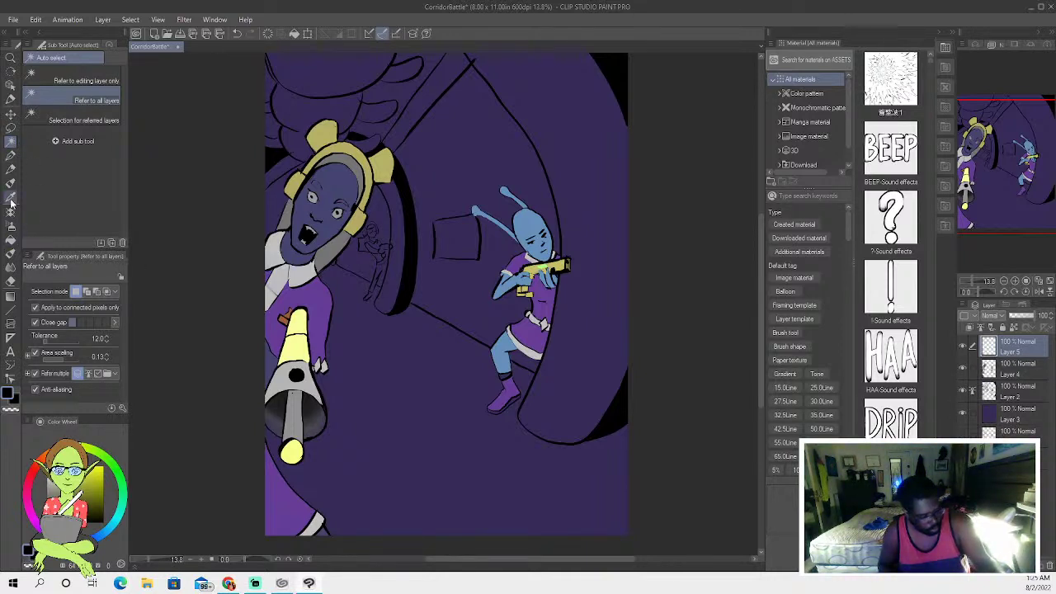
pyautogui.click(11, 155)
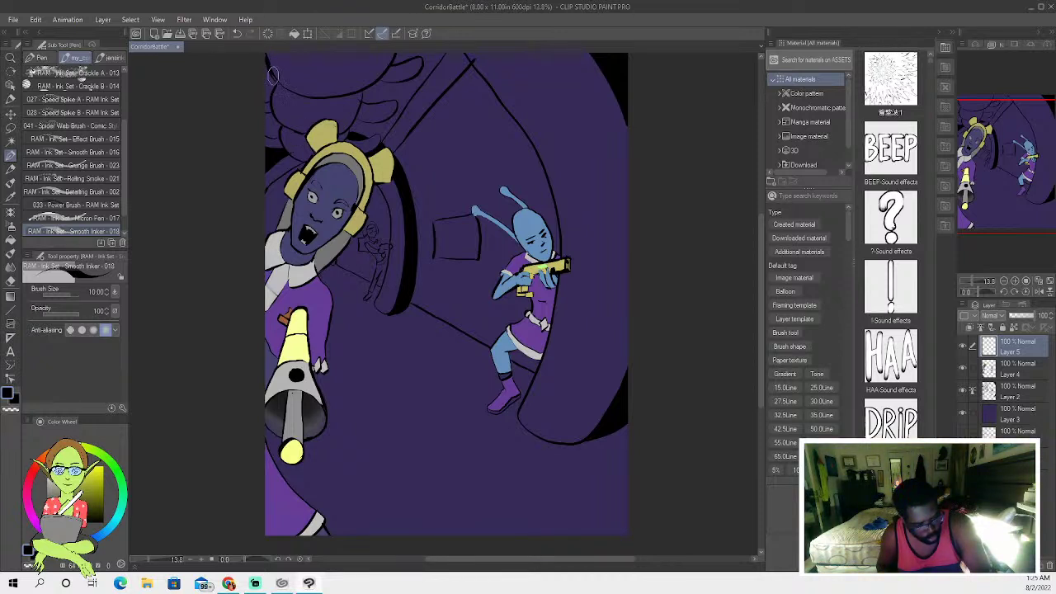
# Select all segments of the hair above the foreground character's headset, including the curled tufts along its sides.
pyautogui.click(11, 141)
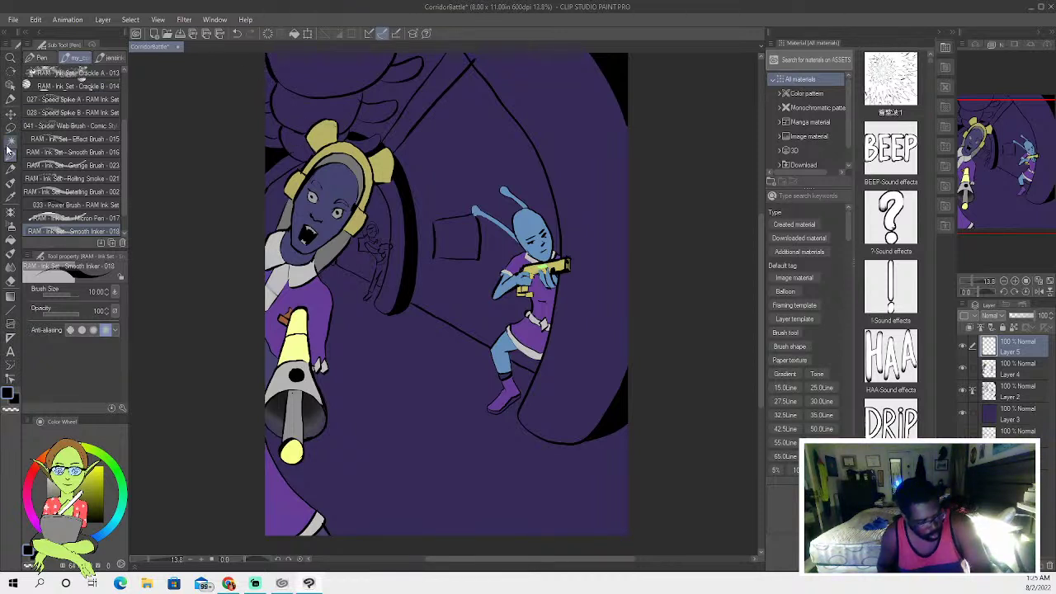
pyautogui.click(287, 109)
pyautogui.click(290, 140)
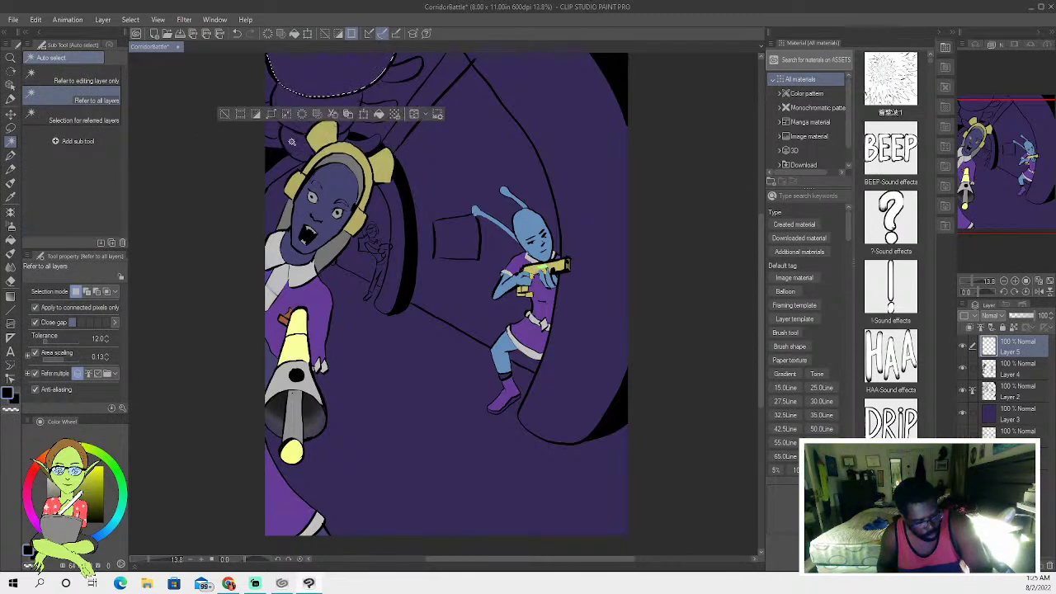
pyautogui.keyDown('shift'); pyautogui.click(295, 146); pyautogui.keyUp('shift')
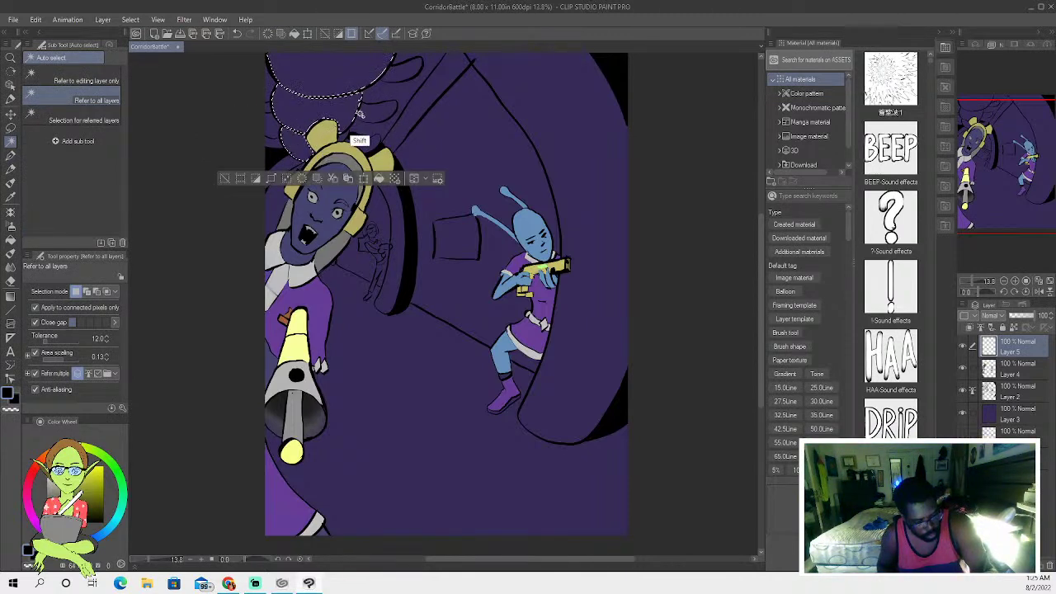
pyautogui.keyDown('shift'); pyautogui.click(393, 78); pyautogui.keyUp('shift')
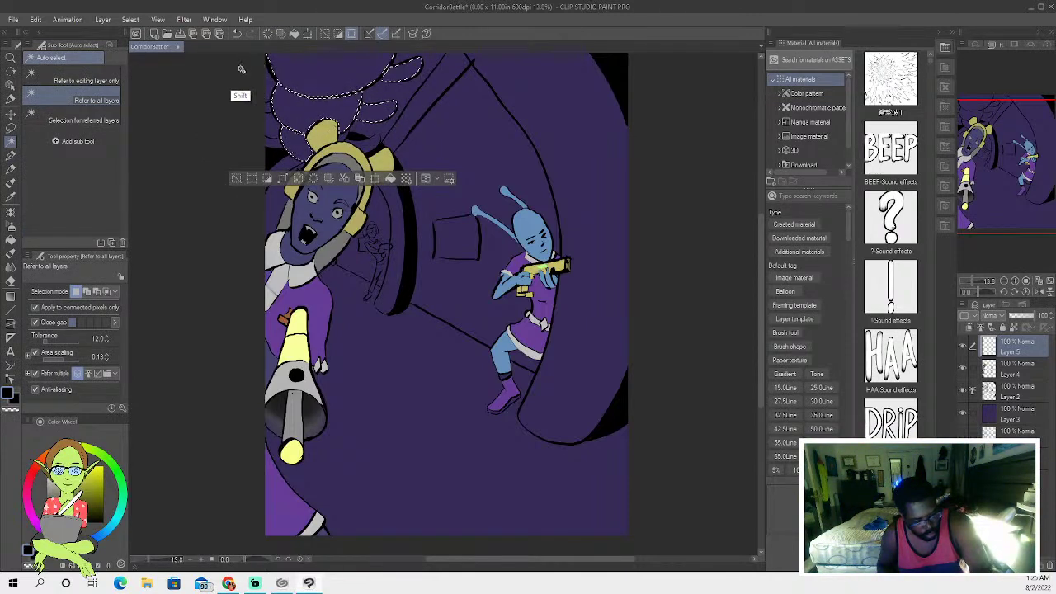
pyautogui.keyDown('shift'); pyautogui.click(267, 108); pyautogui.keyUp('shift')
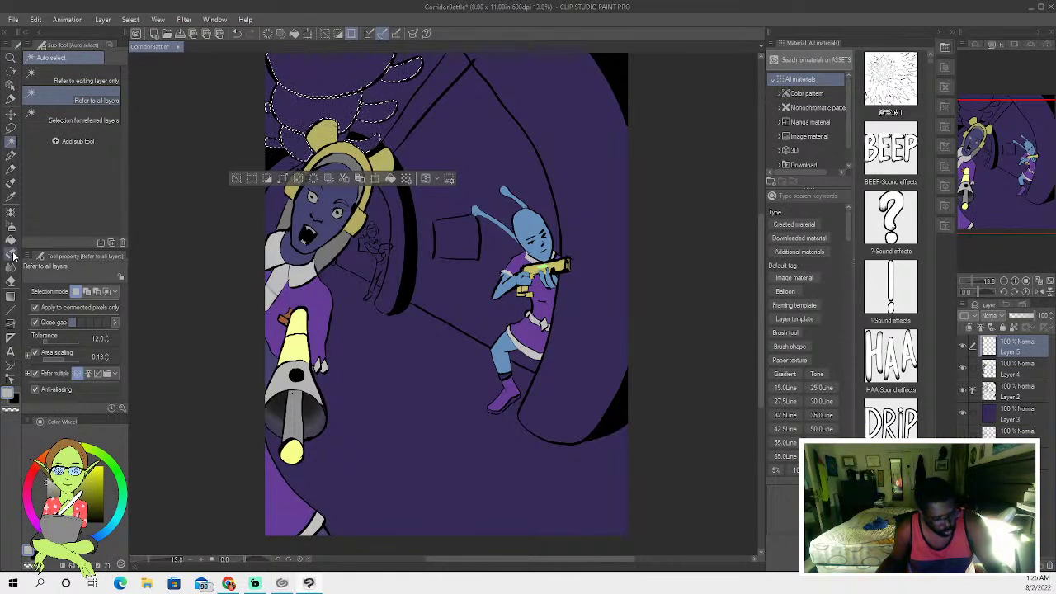
# Fill the selected hair segments and tufts medium grey, and clear the selection.
pyautogui.click(11, 240)
pyautogui.click(295, 89)
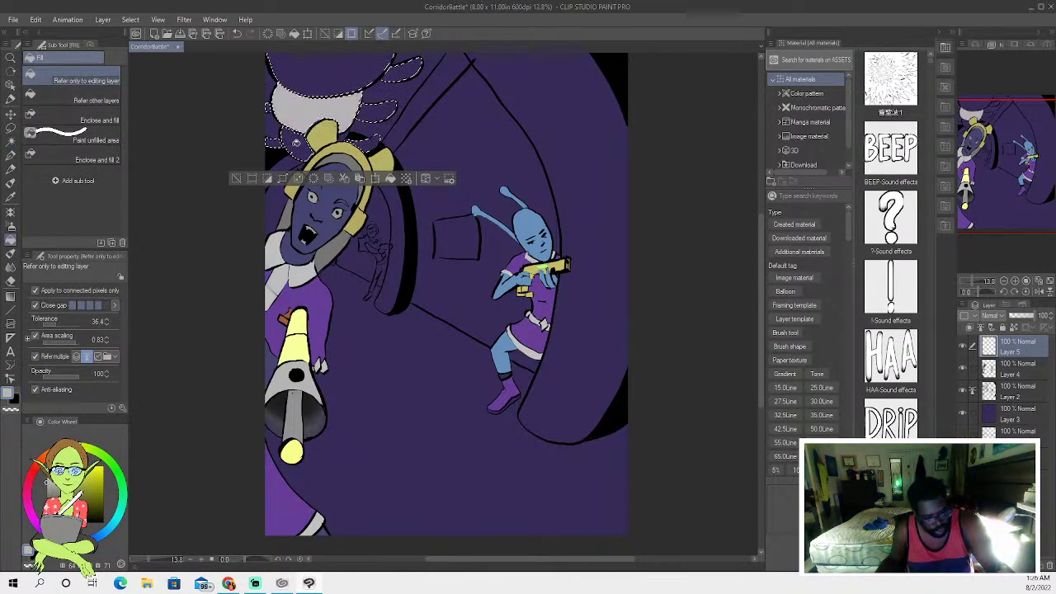
pyautogui.click(367, 76)
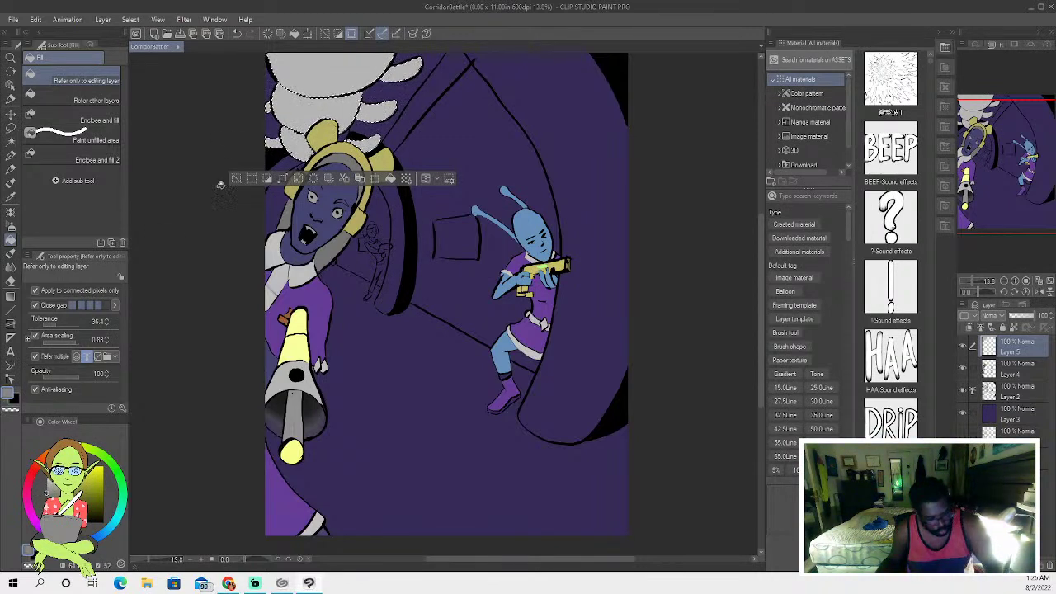
pyautogui.click(370, 109)
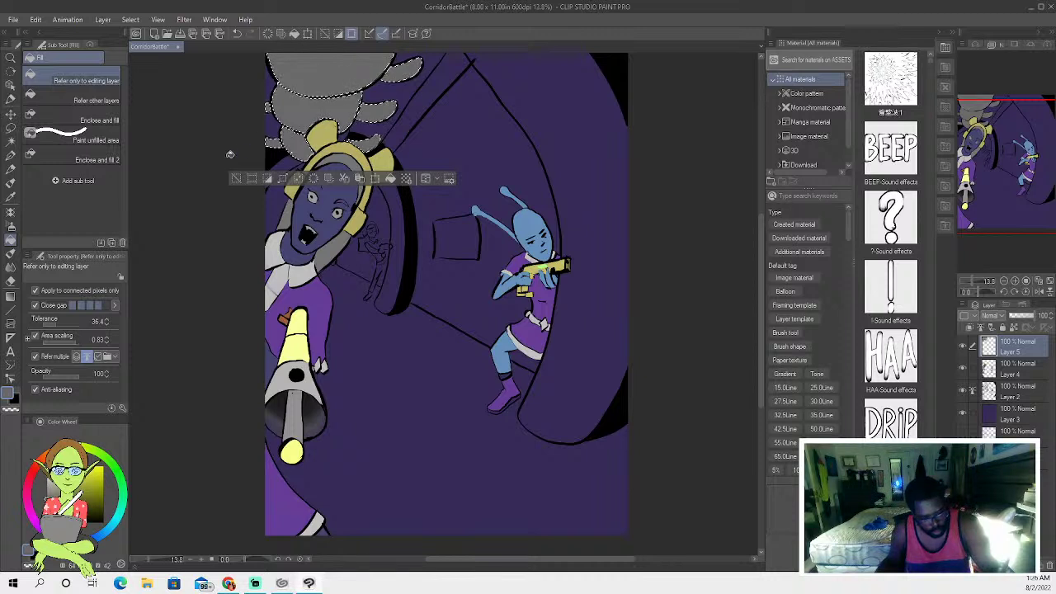
pyautogui.click(237, 179)
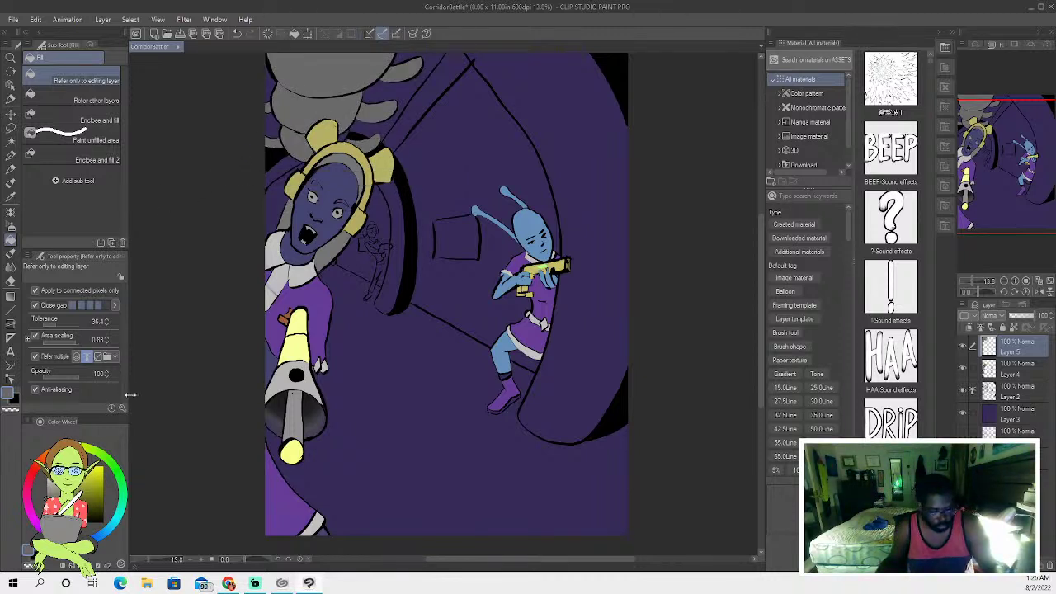
# Select the small unfilled hair area beside the headset's upper fin, paint it grey with Oil paint 2 at size 15, and clear the selection.
pyautogui.click(10, 141)
pyautogui.click(342, 139)
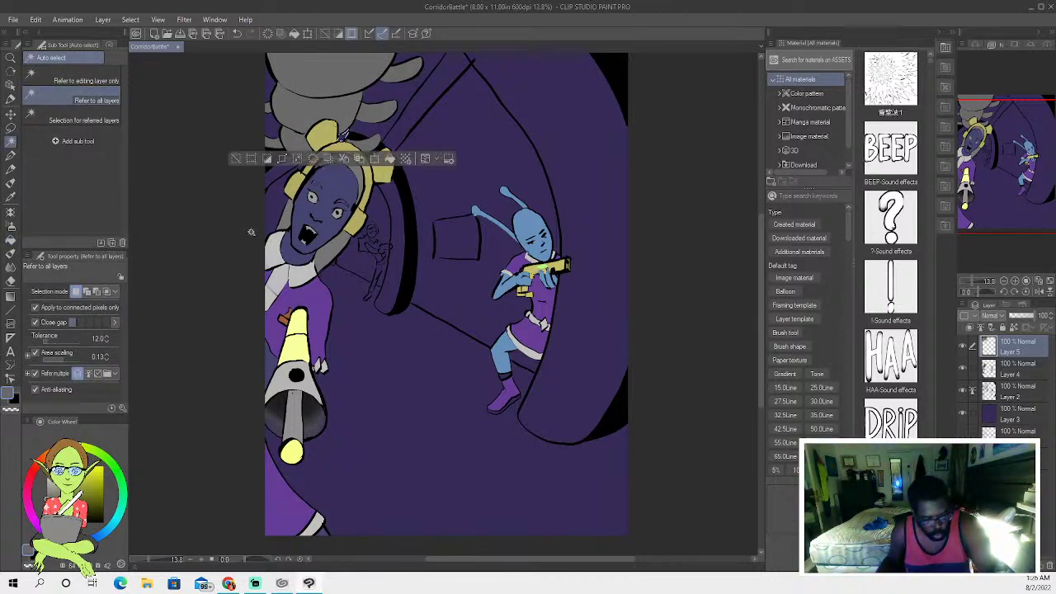
pyautogui.click(10, 184)
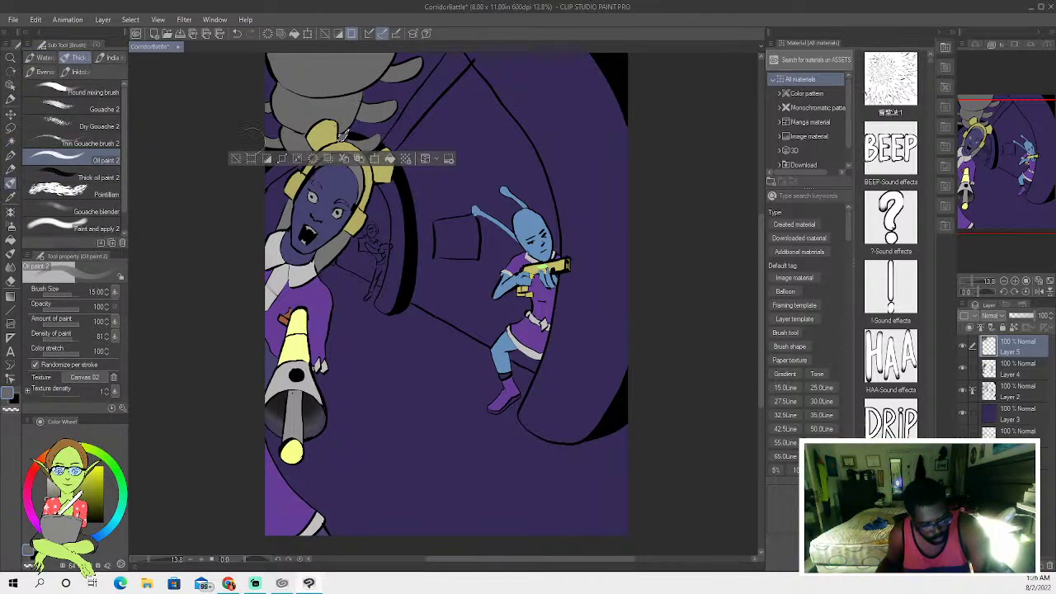
pyautogui.click(234, 159)
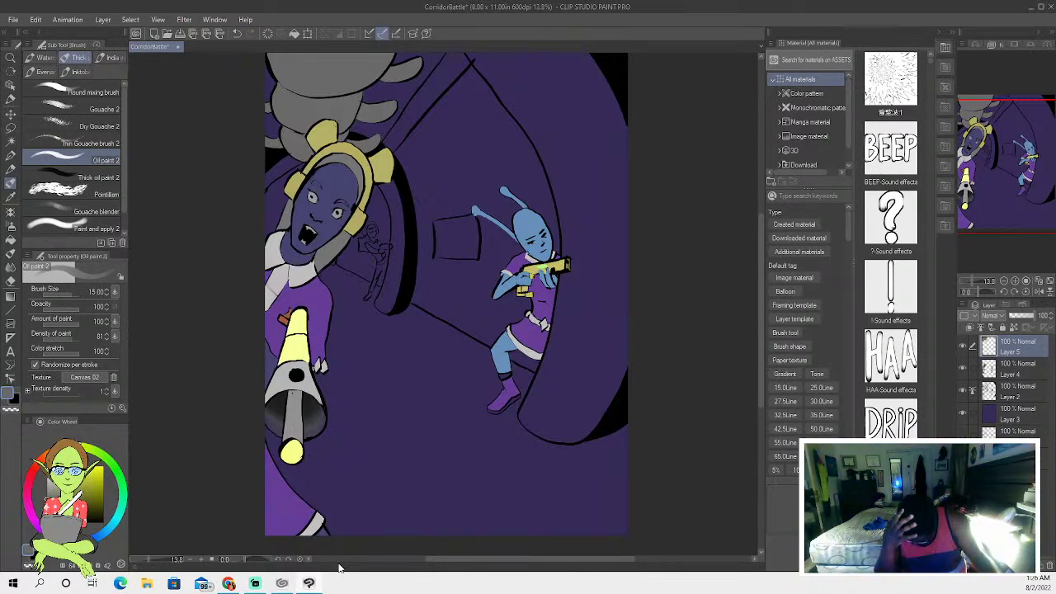
pyautogui.click(12, 140)
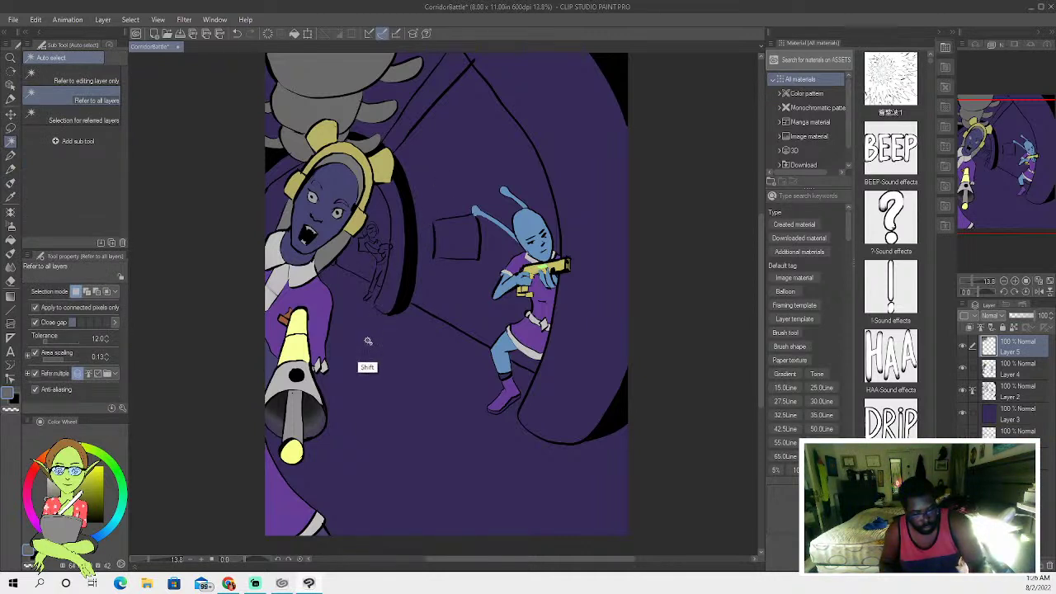
pyautogui.click(362, 375)
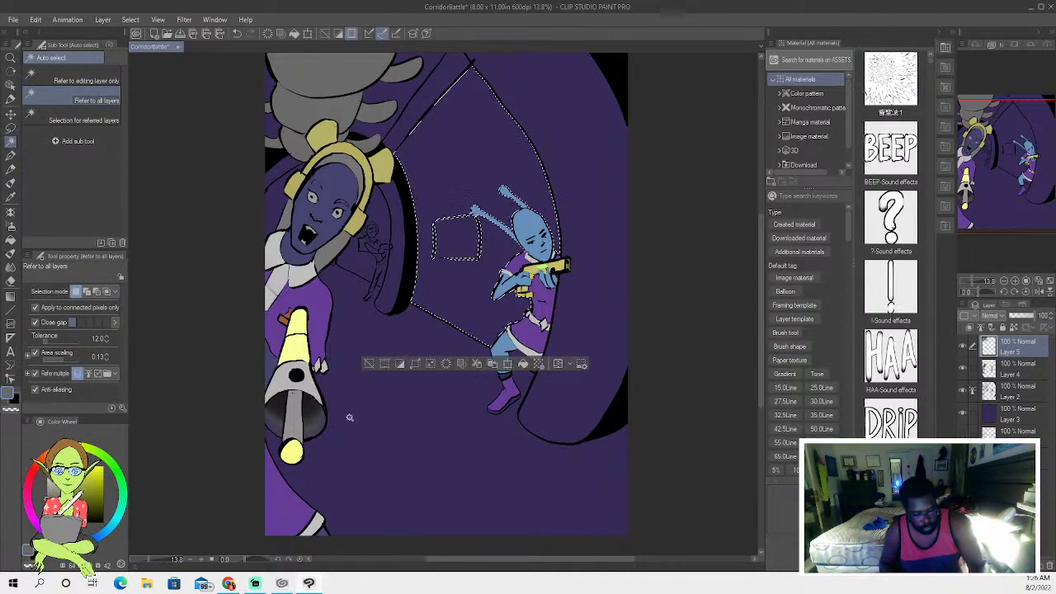
pyautogui.click(368, 366)
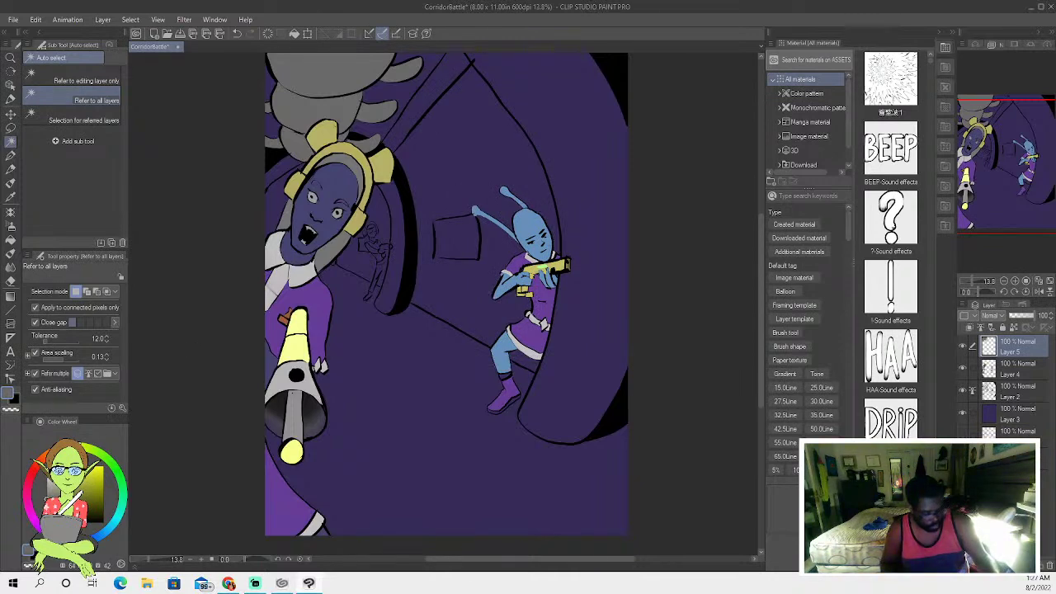
# Reinforce the wall panel's outline in black with the Smooth Inker pen at size 10, test-select the surrounding wall, and clear the selection.
pyautogui.click(9, 155)
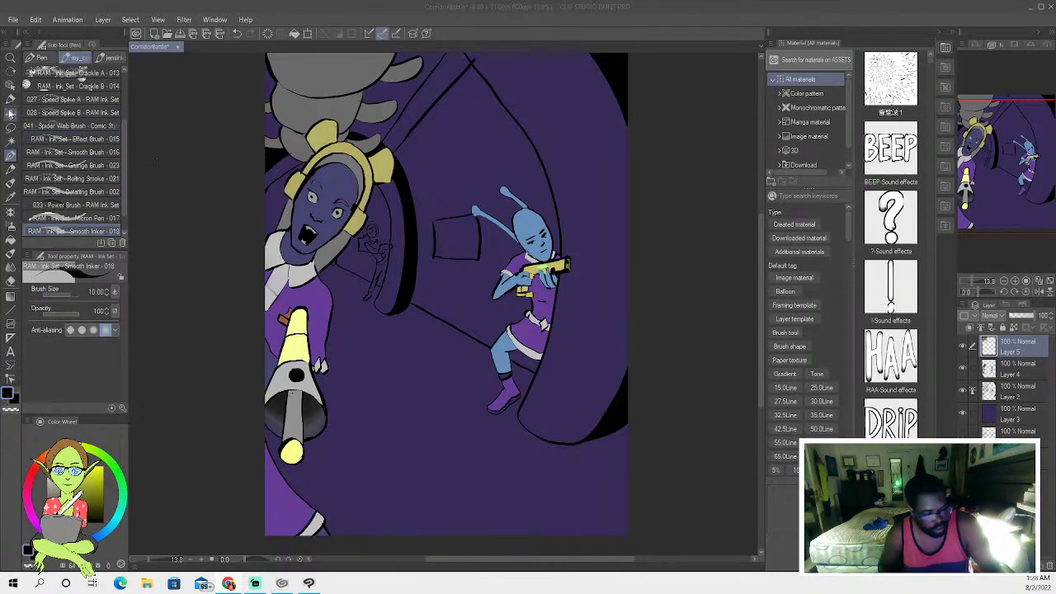
pyautogui.click(11, 141)
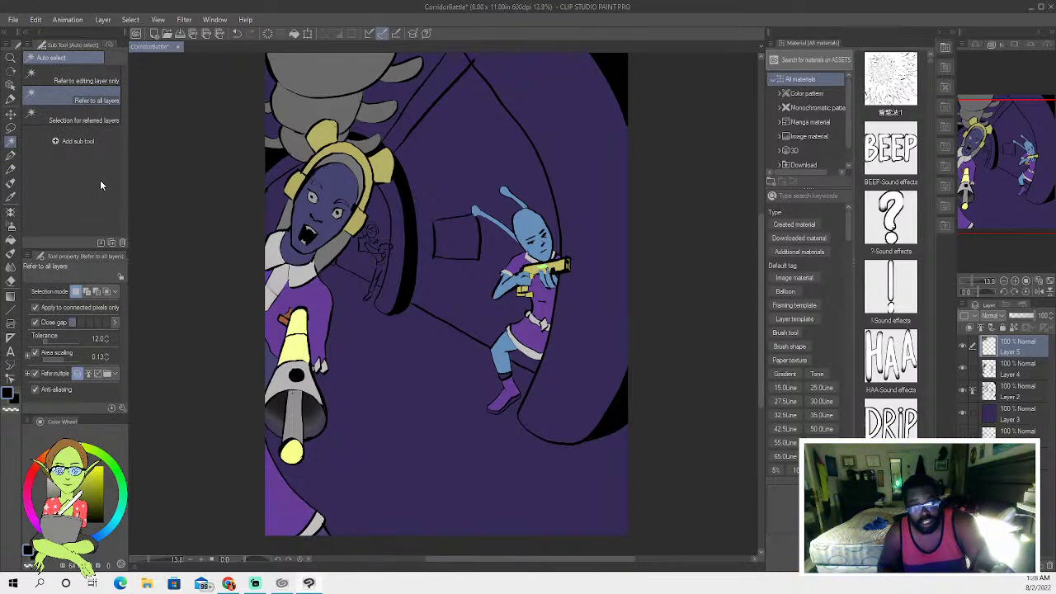
pyautogui.keyDown('shift'); pyautogui.click(414, 398); pyautogui.keyUp('shift')
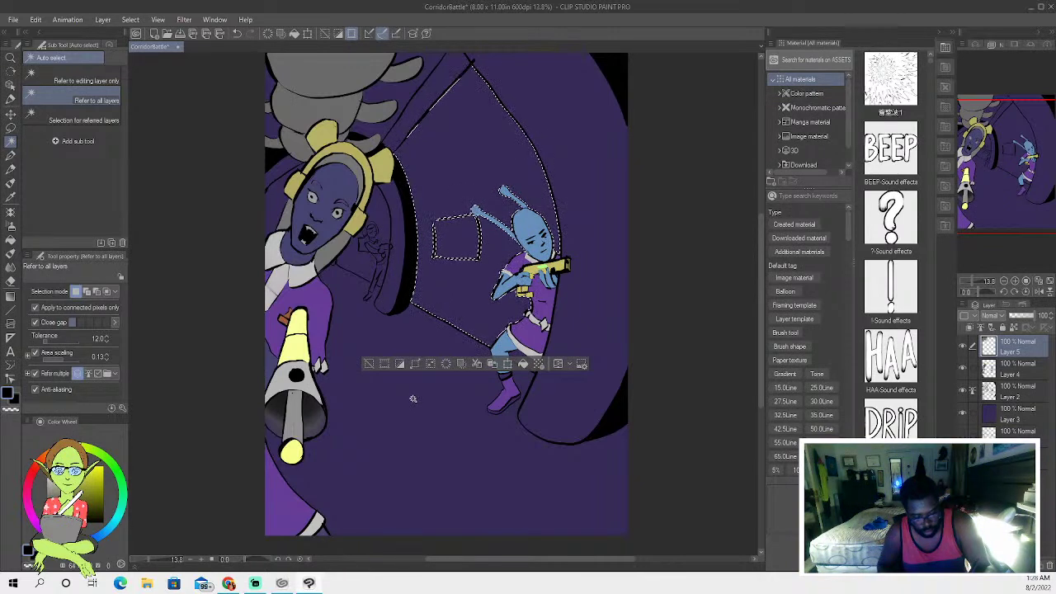
pyautogui.click(368, 363)
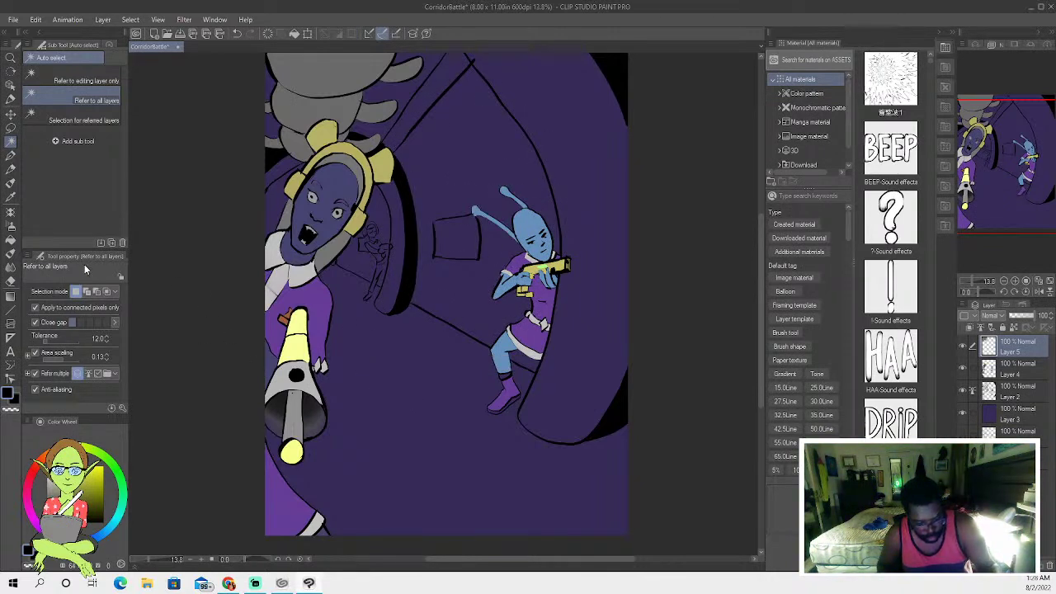
# Touch up the wall panel's lines with the Smooth Inker pen, test-select the corridor wall and floor together, and clear the selection.
pyautogui.click(10, 155)
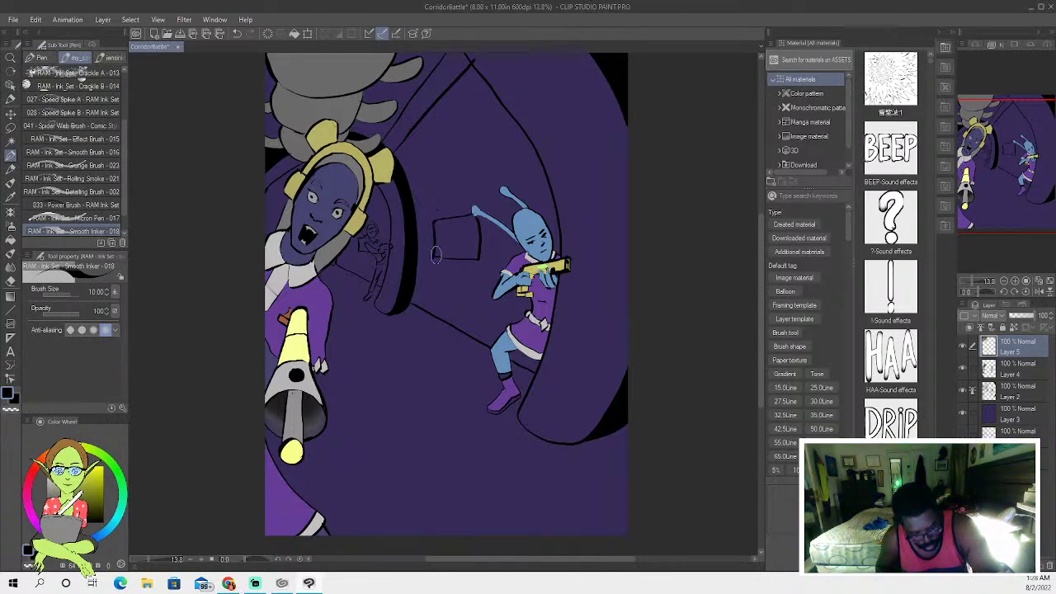
pyautogui.press('w')
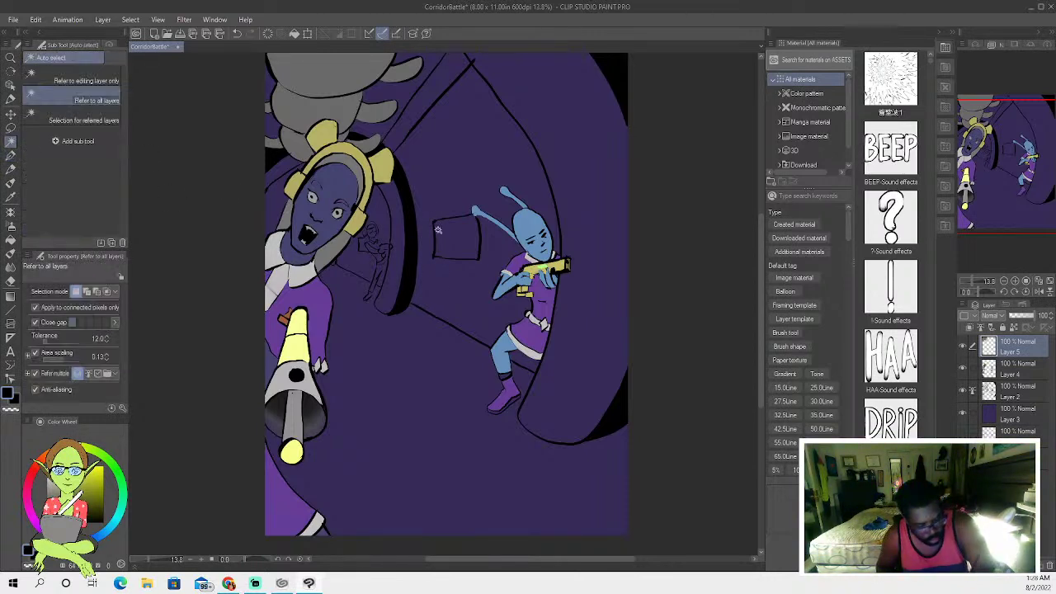
pyautogui.click(381, 299)
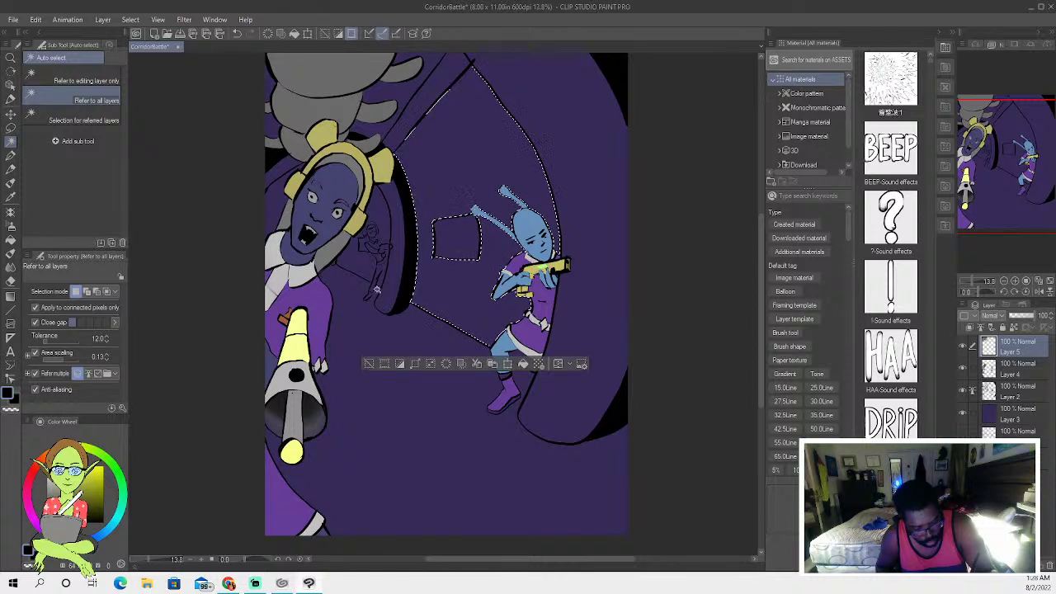
pyautogui.keyDown('shift'); pyautogui.click(364, 351); pyautogui.keyUp('shift')
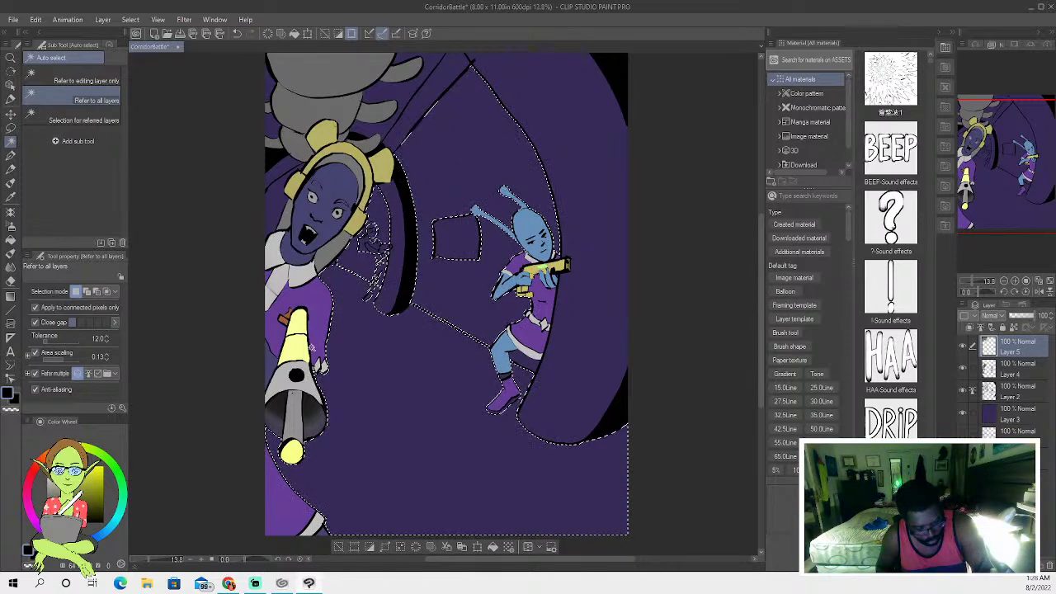
pyautogui.click(338, 547)
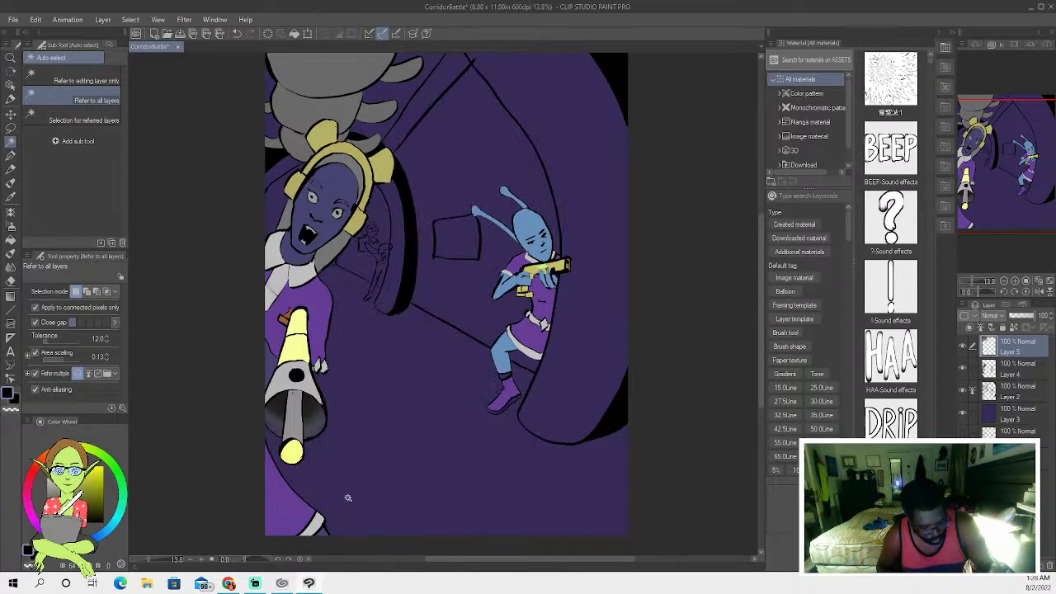
# Ink over the distant figure's outline with the Smooth Inker pen, test-select the background around it, and clear the selection.
pyautogui.click(11, 154)
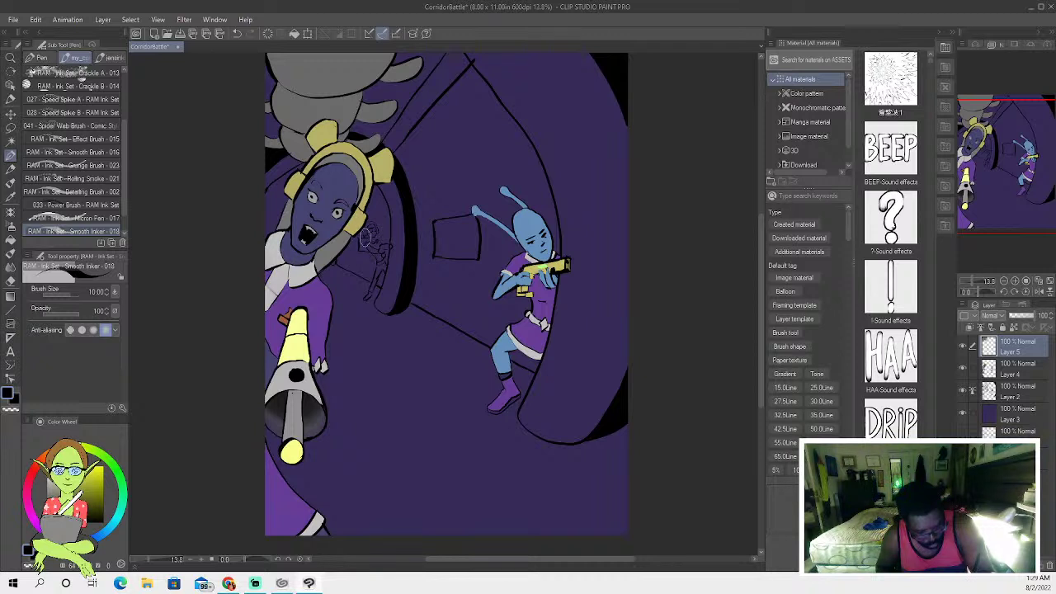
pyautogui.click(11, 141)
pyautogui.click(375, 207)
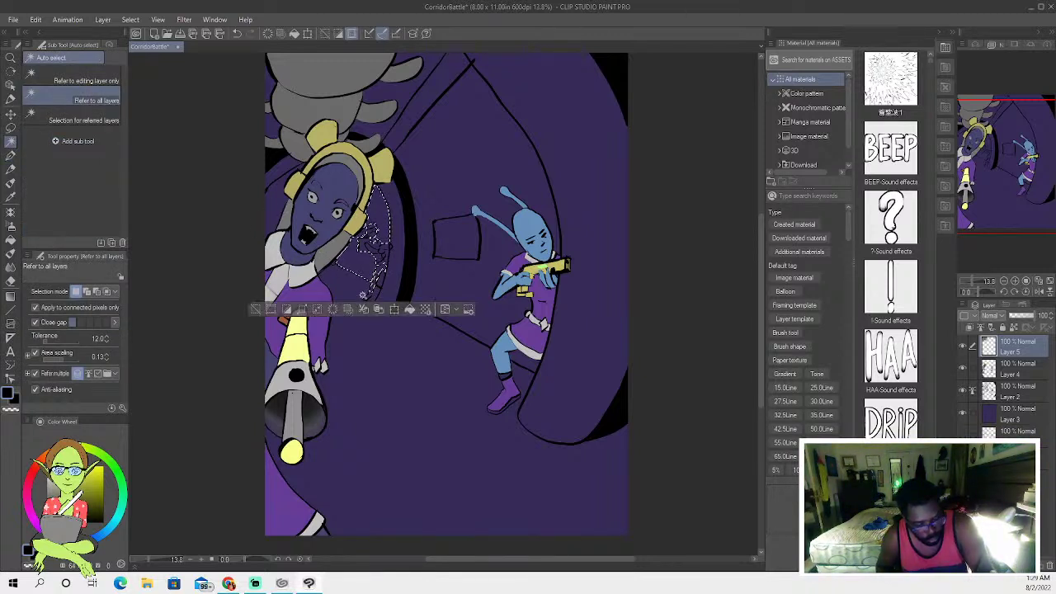
pyautogui.click(258, 311)
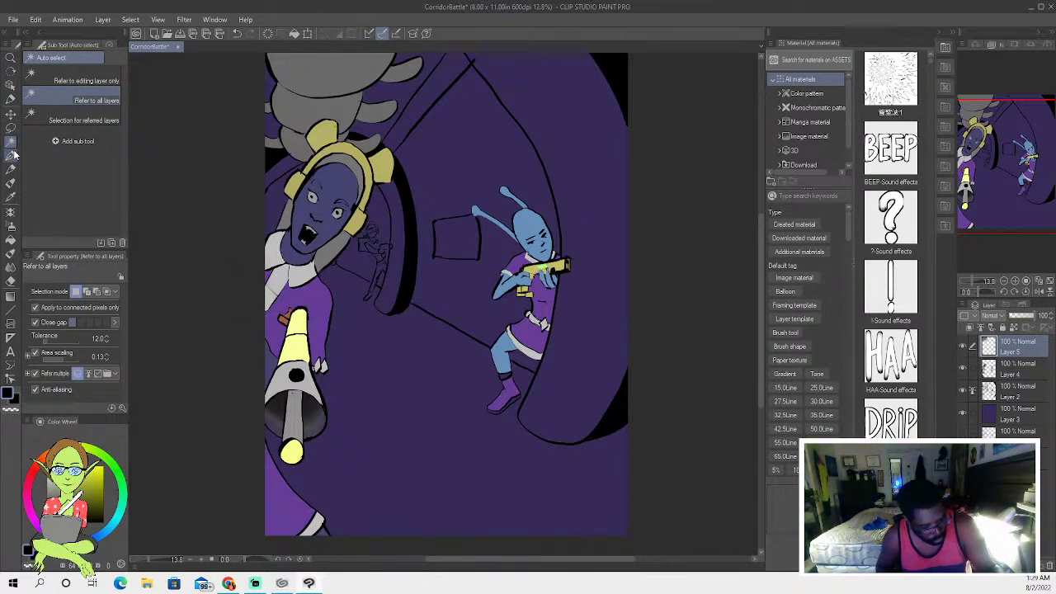
# Touch up the distant figure's leg and waist lines with the Smooth Inker pen, test-select the wall behind it, and clear the selection.
pyautogui.press('p')
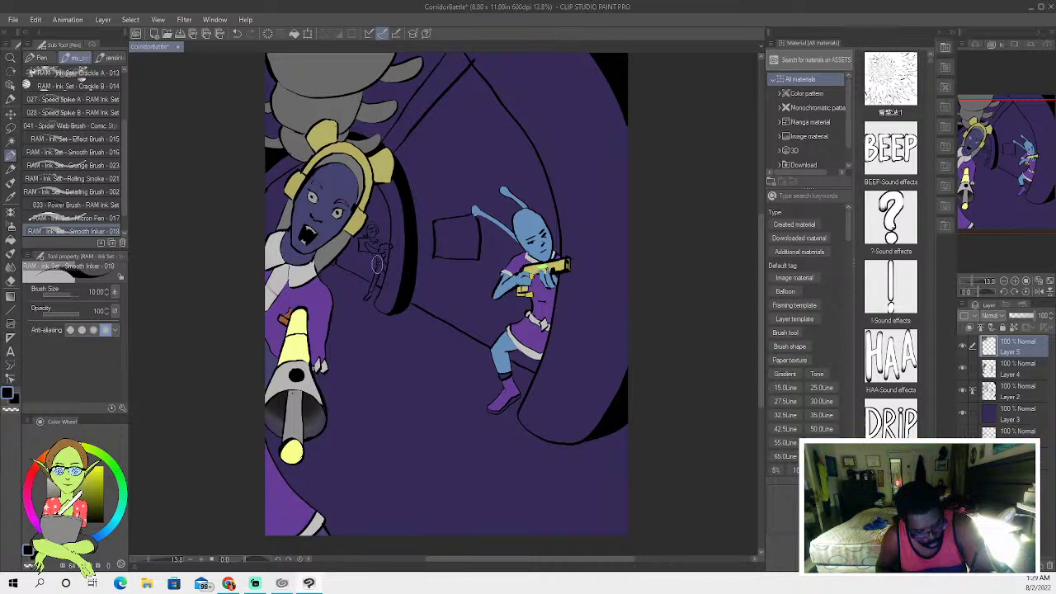
pyautogui.click(11, 141)
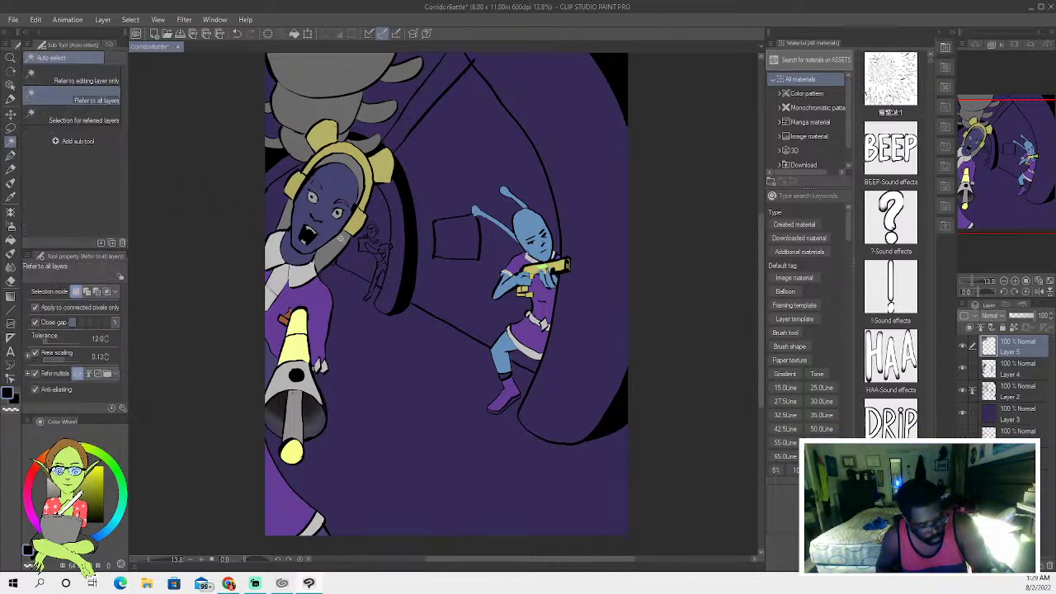
pyautogui.click(350, 288)
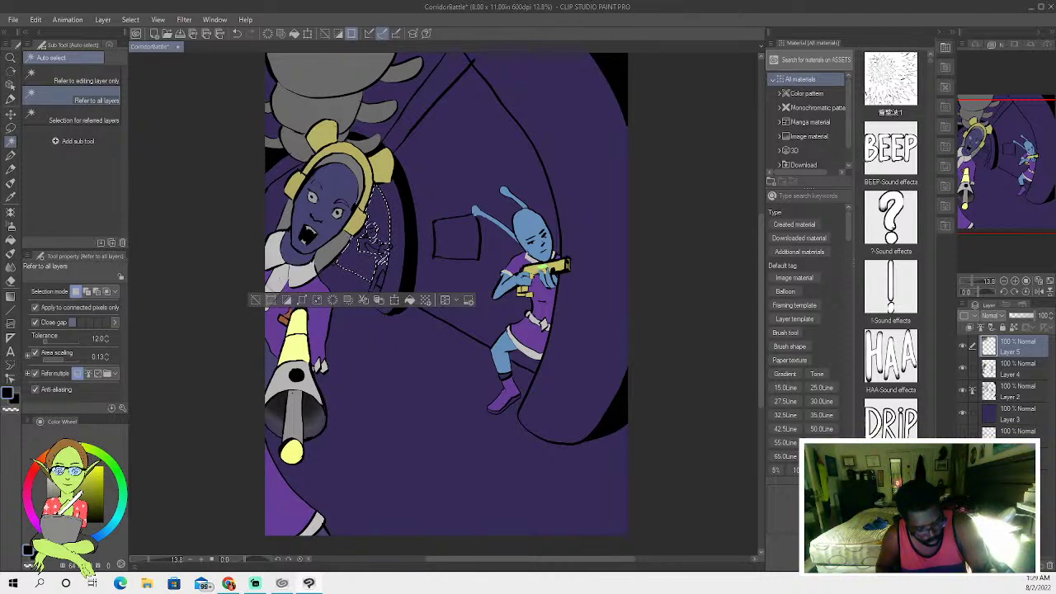
pyautogui.click(264, 302)
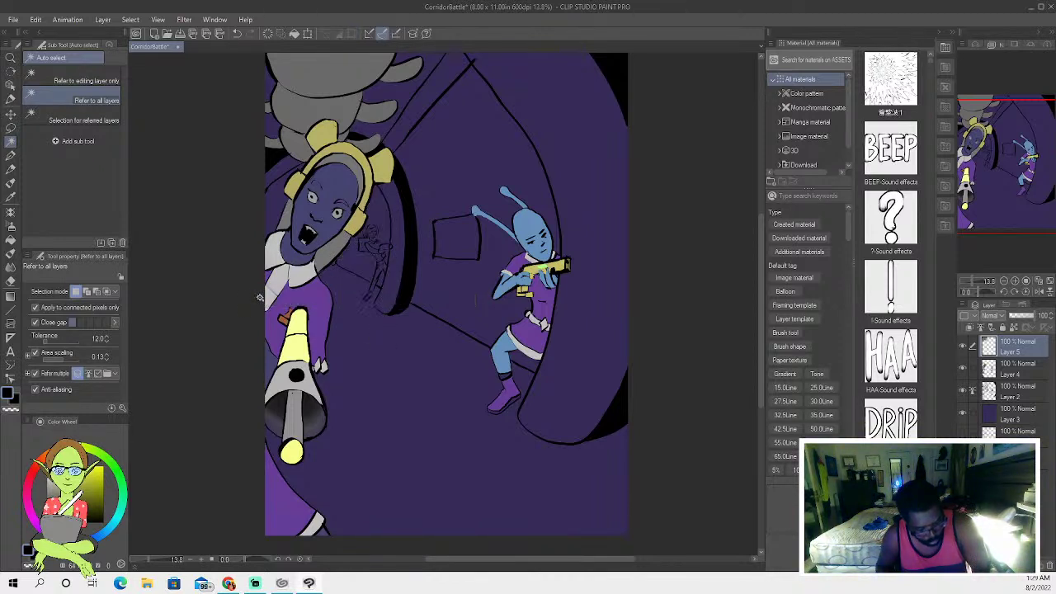
# Ink the distant figure's waist once more with the Smooth Inker pen and select all the corridor wall sections behind the characters together.
pyautogui.click(10, 155)
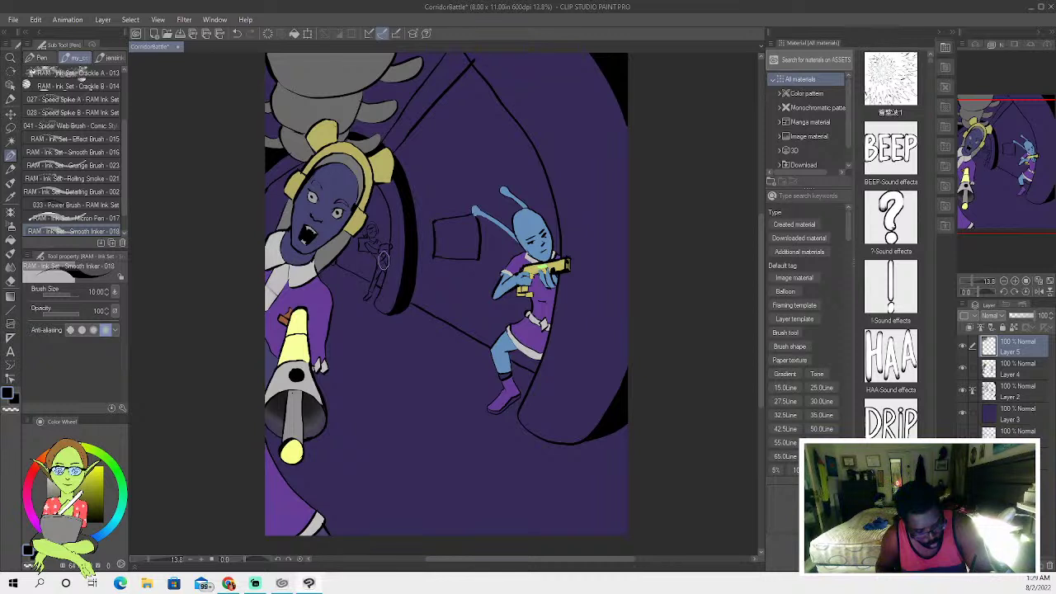
pyautogui.click(11, 141)
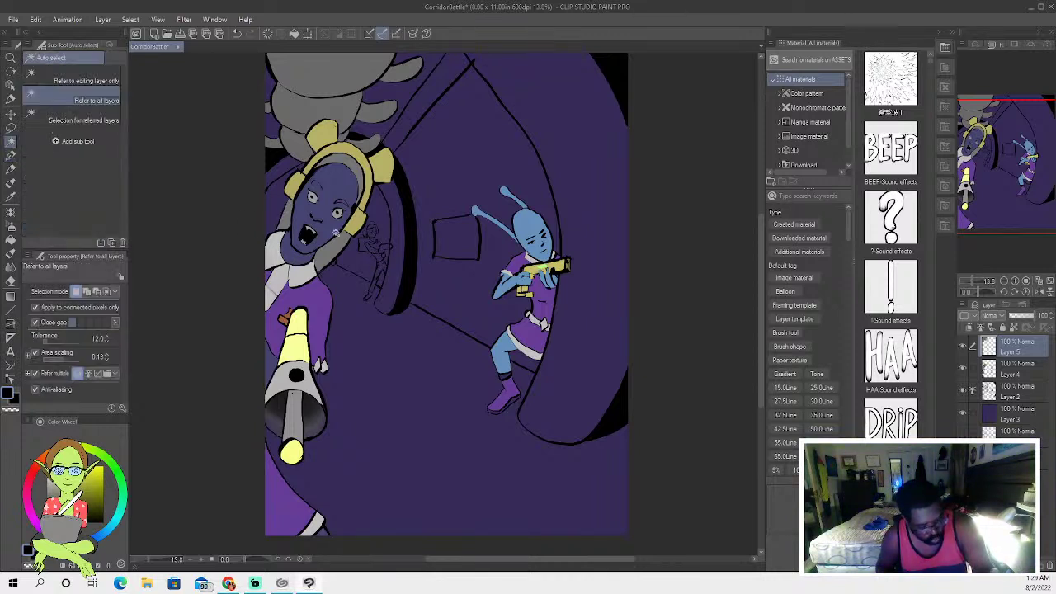
pyautogui.click(383, 283)
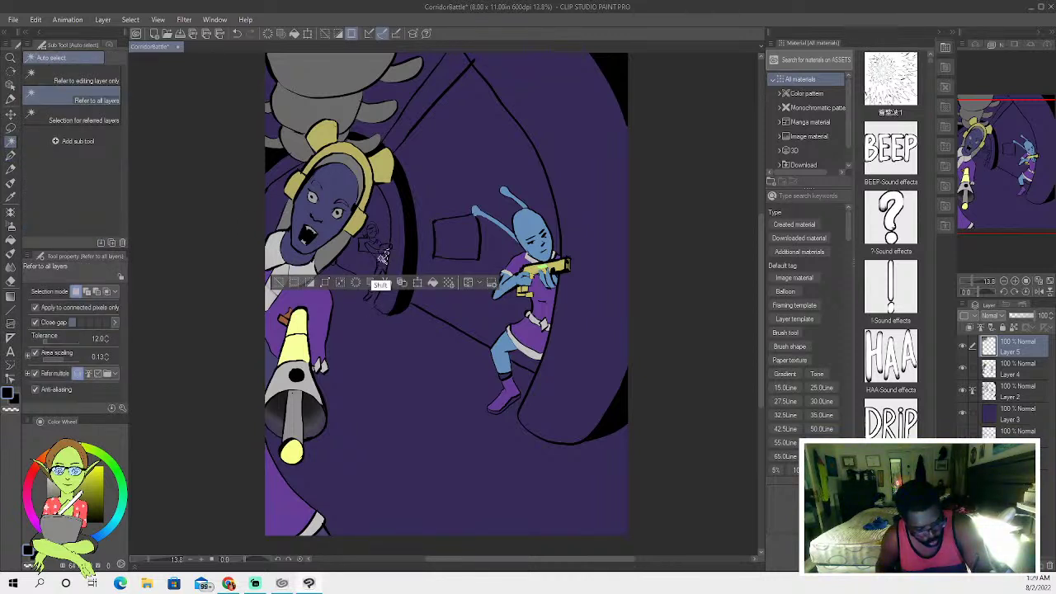
pyautogui.keyDown('shift'); pyautogui.click(383, 250); pyautogui.keyUp('shift')
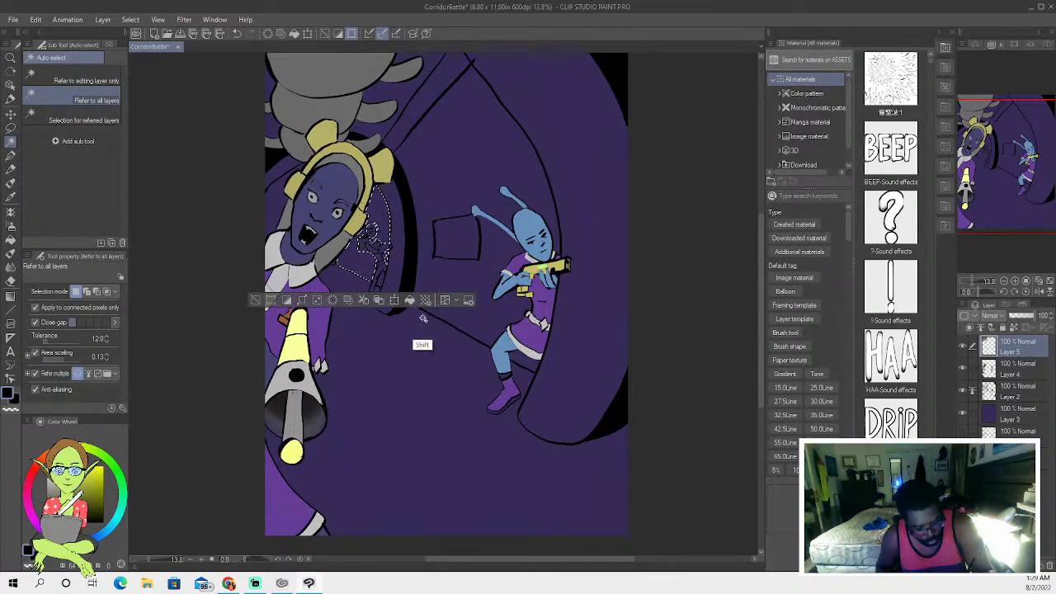
pyautogui.keyDown('shift'); pyautogui.click(284, 343); pyautogui.keyUp('shift')
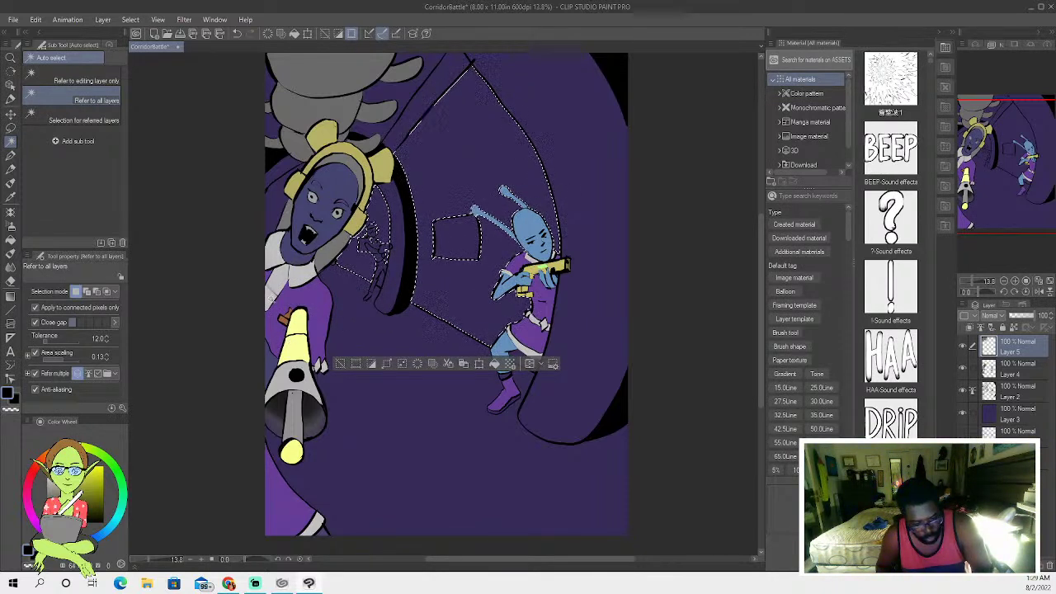
pyautogui.keyDown('shift'); pyautogui.click(276, 241); pyautogui.keyUp('shift')
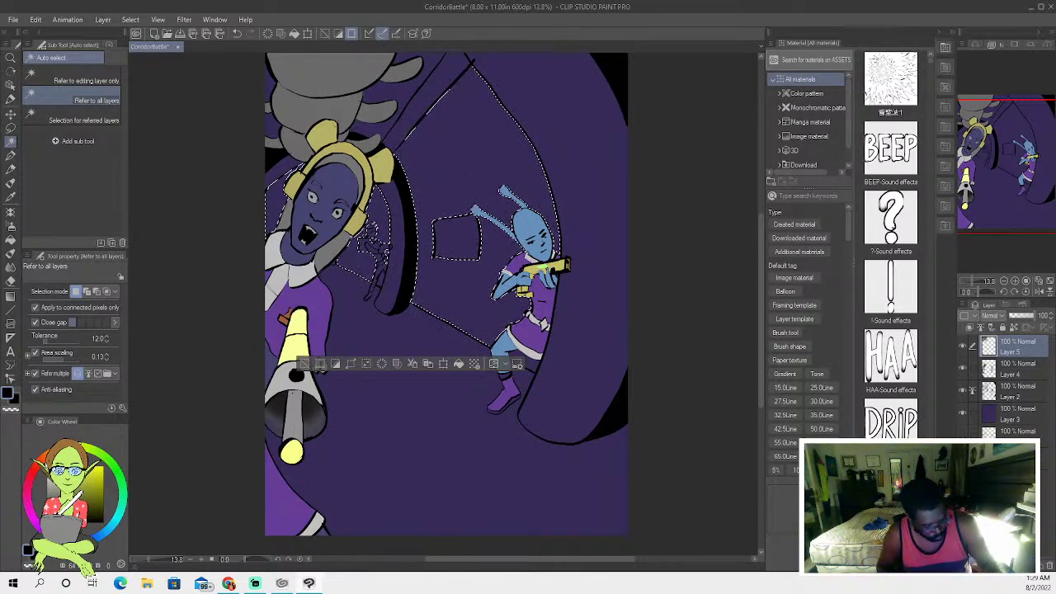
# Paint the selected corridor wall sections orange-red with the Oil paint brush at size 20, enlarging the brush to 25.
pyautogui.click(95, 474)
pyautogui.click(11, 253)
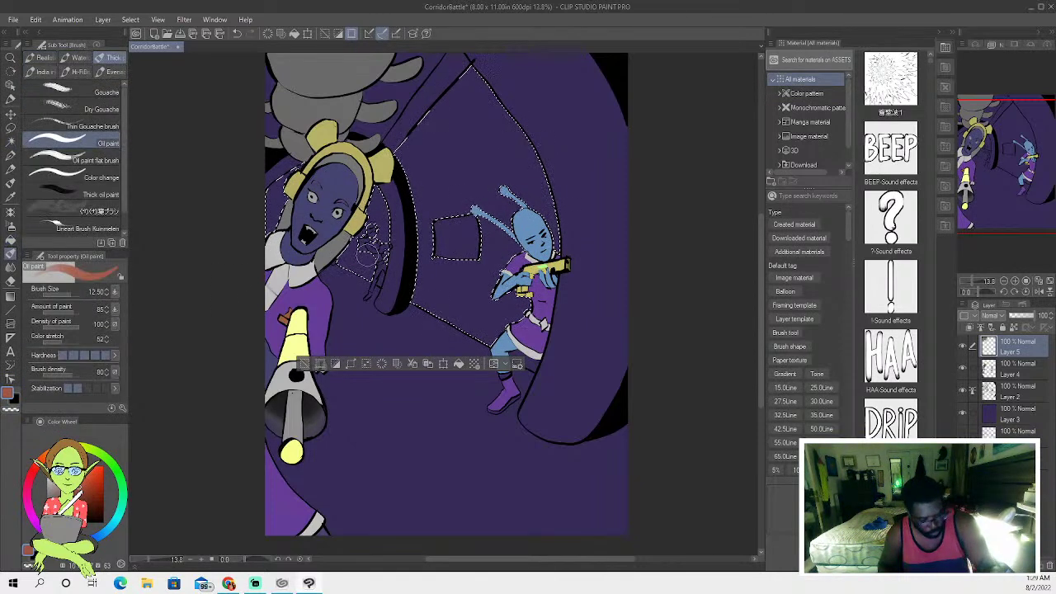
pyautogui.press(']')
pyautogui.press(']')
pyautogui.moveTo(370, 198)
pyautogui.mouseDown()
pyautogui.moveTo(376, 268)
pyautogui.moveTo(350, 273)
pyautogui.mouseUp()
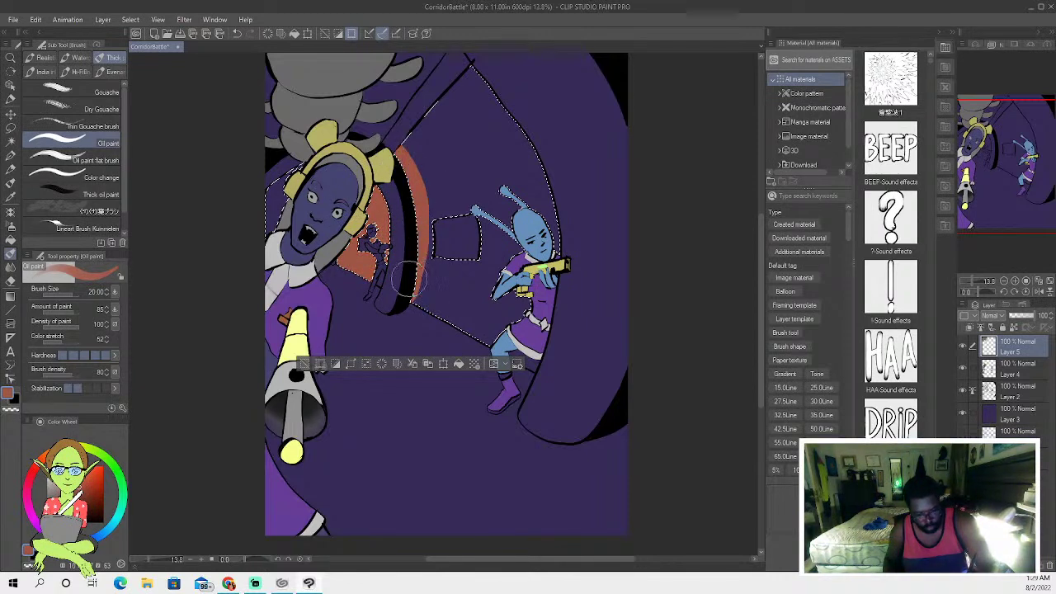
pyautogui.moveTo(402, 281)
pyautogui.mouseDown()
pyautogui.moveTo(436, 262)
pyautogui.moveTo(417, 157)
pyautogui.moveTo(425, 280)
pyautogui.moveTo(425, 266)
pyautogui.moveTo(446, 266)
pyautogui.moveTo(425, 153)
pyautogui.moveTo(447, 312)
pyautogui.moveTo(439, 182)
pyautogui.moveTo(417, 157)
pyautogui.moveTo(467, 73)
pyautogui.moveTo(556, 210)
pyautogui.moveTo(545, 330)
pyautogui.moveTo(524, 178)
pyautogui.moveTo(513, 188)
pyautogui.moveTo(477, 129)
pyautogui.moveTo(479, 194)
pyautogui.moveTo(456, 148)
pyautogui.moveTo(475, 288)
pyautogui.moveTo(495, 306)
pyautogui.mouseUp()
pyautogui.press(']')
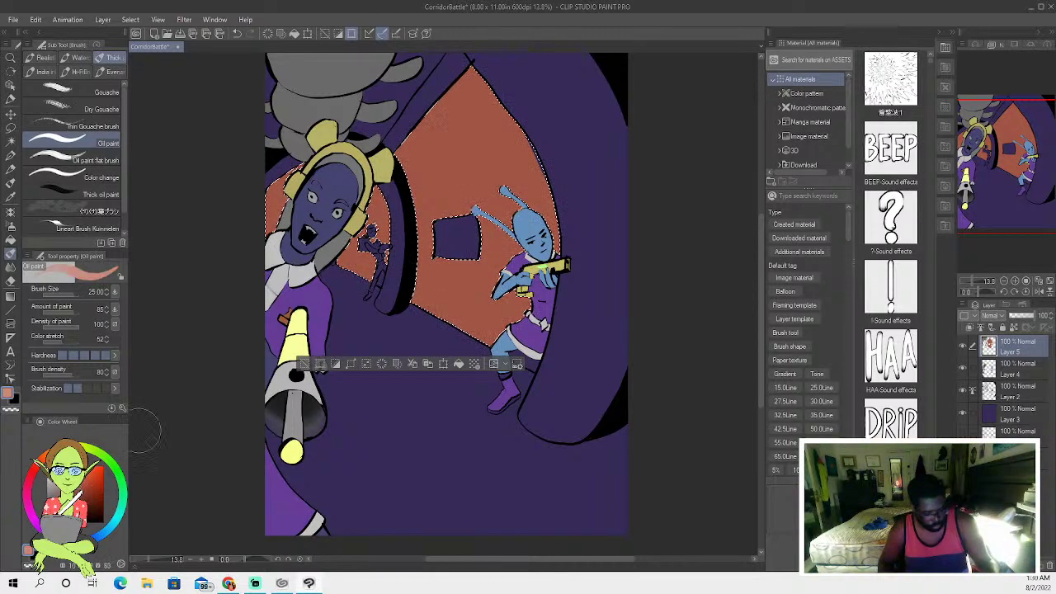
# Repaint the selected corridor walls, trying light salmon and then covering them in muted reddish-brown with Oil paint at size 25.
pyautogui.moveTo(282, 188)
pyautogui.mouseDown()
pyautogui.moveTo(269, 217)
pyautogui.moveTo(293, 165)
pyautogui.moveTo(289, 272)
pyautogui.mouseUp()
pyautogui.moveTo(355, 258)
pyautogui.mouseDown()
pyautogui.moveTo(366, 183)
pyautogui.moveTo(351, 219)
pyautogui.moveTo(367, 275)
pyautogui.moveTo(391, 198)
pyautogui.mouseUp()
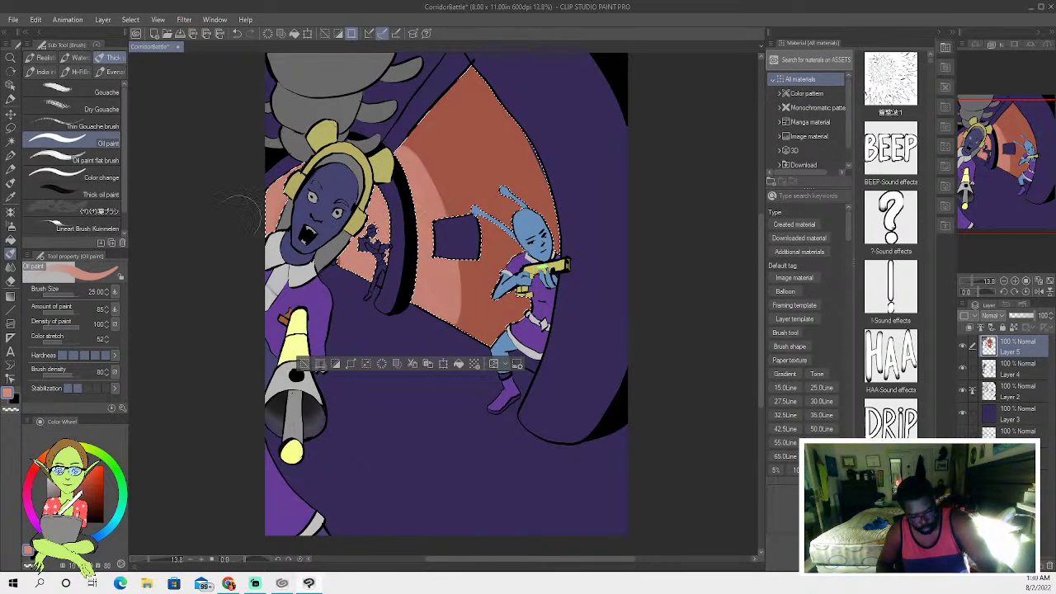
pyautogui.moveTo(363, 273); pyautogui.dragTo(503, 214)
pyautogui.moveTo(437, 248); pyautogui.dragTo(545, 223)
pyautogui.moveTo(470, 223); pyautogui.dragTo(495, 210)
pyautogui.moveTo(293, 282)
pyautogui.mouseDown()
pyautogui.moveTo(353, 262)
pyautogui.moveTo(359, 198)
pyautogui.moveTo(371, 188)
pyautogui.moveTo(378, 256)
pyautogui.moveTo(408, 177)
pyautogui.moveTo(413, 301)
pyautogui.moveTo(428, 195)
pyautogui.moveTo(438, 282)
pyautogui.moveTo(436, 186)
pyautogui.moveTo(430, 233)
pyautogui.moveTo(450, 165)
pyautogui.moveTo(462, 299)
pyautogui.moveTo(446, 114)
pyautogui.moveTo(486, 321)
pyautogui.moveTo(456, 95)
pyautogui.moveTo(508, 322)
pyautogui.moveTo(471, 102)
pyautogui.moveTo(553, 295)
pyautogui.moveTo(497, 128)
pyautogui.moveTo(533, 158)
pyautogui.moveTo(499, 82)
pyautogui.moveTo(539, 173)
pyautogui.moveTo(495, 299)
pyautogui.moveTo(311, 161)
pyautogui.mouseUp()
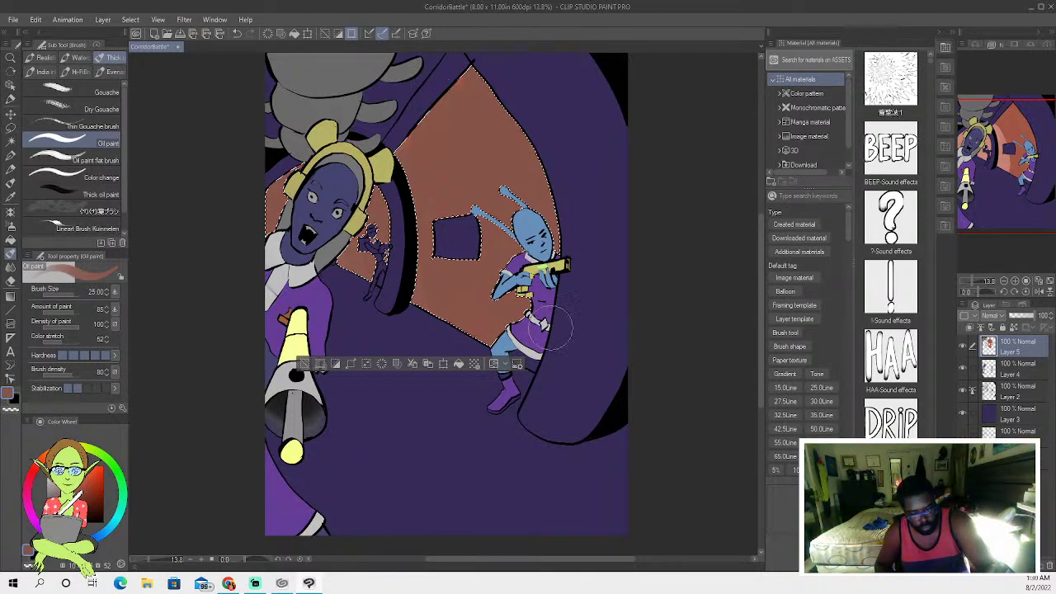
# Select the wall areas around the foreground character's hair, paint them reddish-brown with Oil paint 2 at size 15, and clear the selection.
pyautogui.click(11, 141)
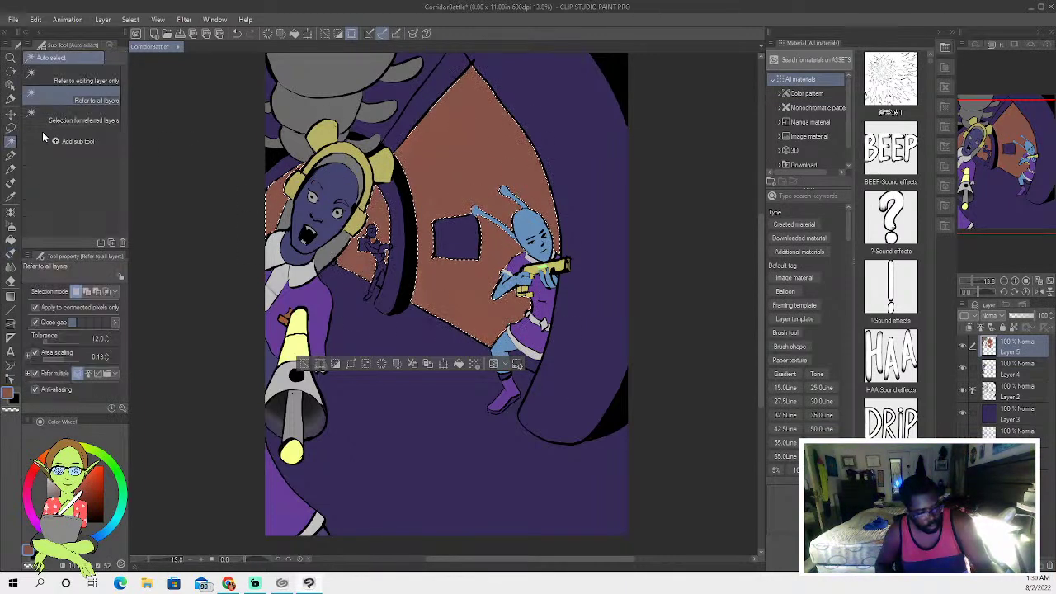
pyautogui.click(289, 71)
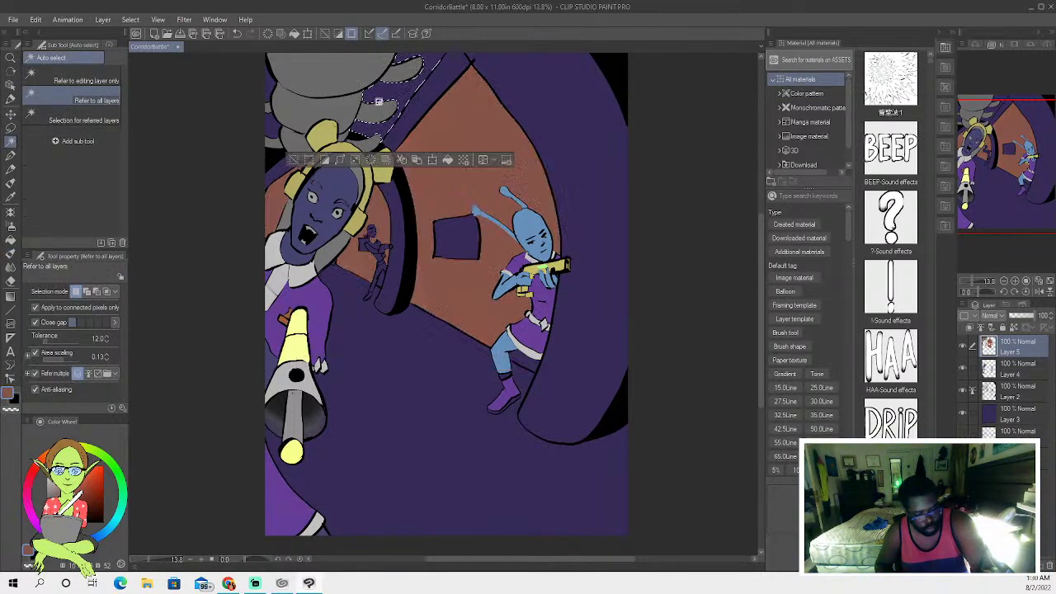
pyautogui.keyDown('shift'); pyautogui.click(268, 114); pyautogui.keyUp('shift')
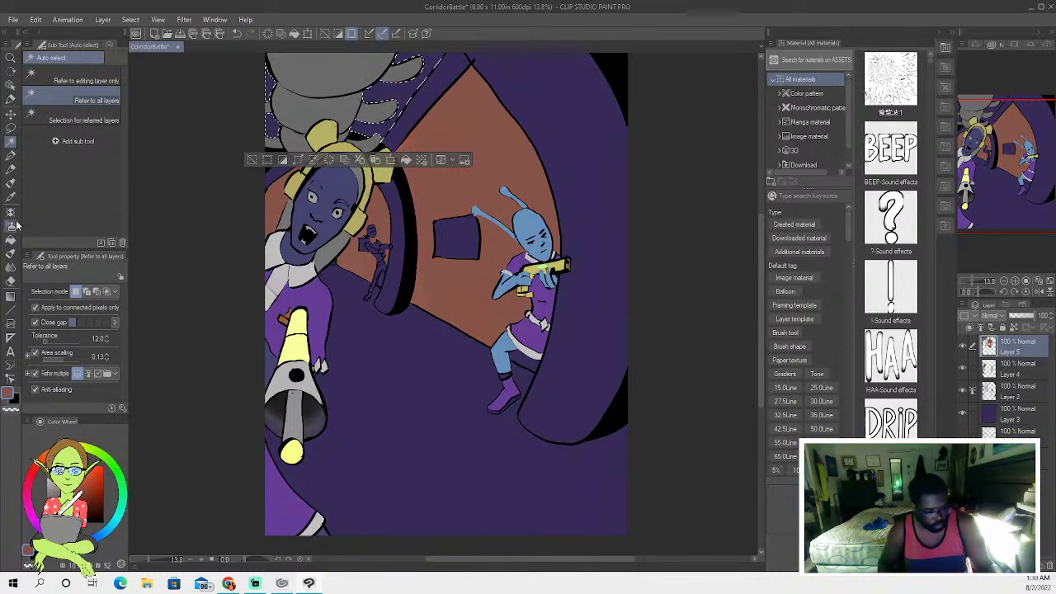
pyautogui.click(11, 183)
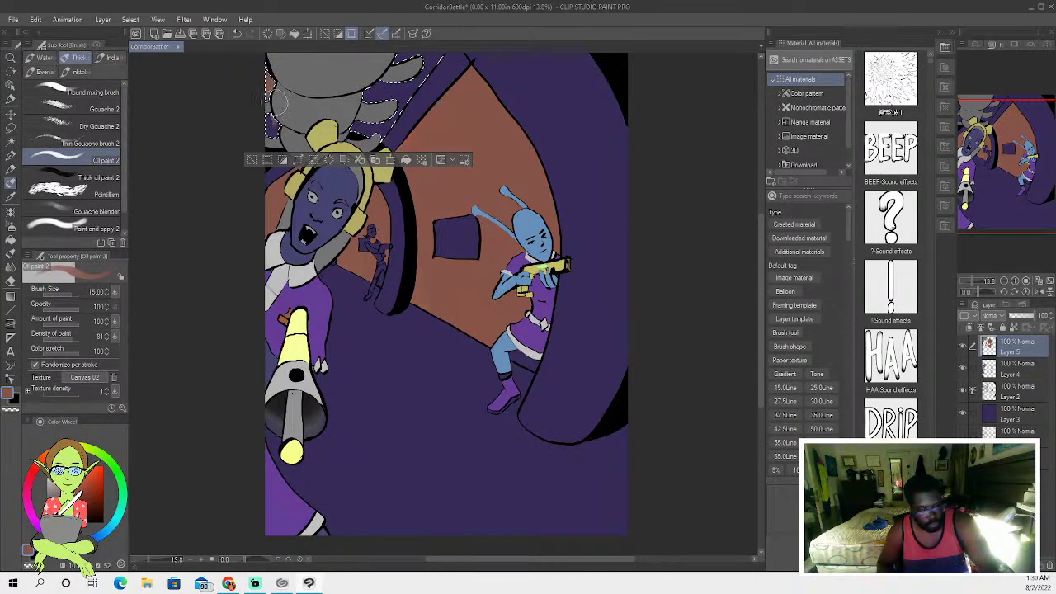
pyautogui.moveTo(368, 130)
pyautogui.mouseDown()
pyautogui.moveTo(370, 80)
pyautogui.moveTo(392, 83)
pyautogui.moveTo(397, 62)
pyautogui.moveTo(378, 102)
pyautogui.moveTo(378, 87)
pyautogui.moveTo(400, 108)
pyautogui.moveTo(432, 66)
pyautogui.moveTo(394, 130)
pyautogui.moveTo(402, 83)
pyautogui.mouseUp()
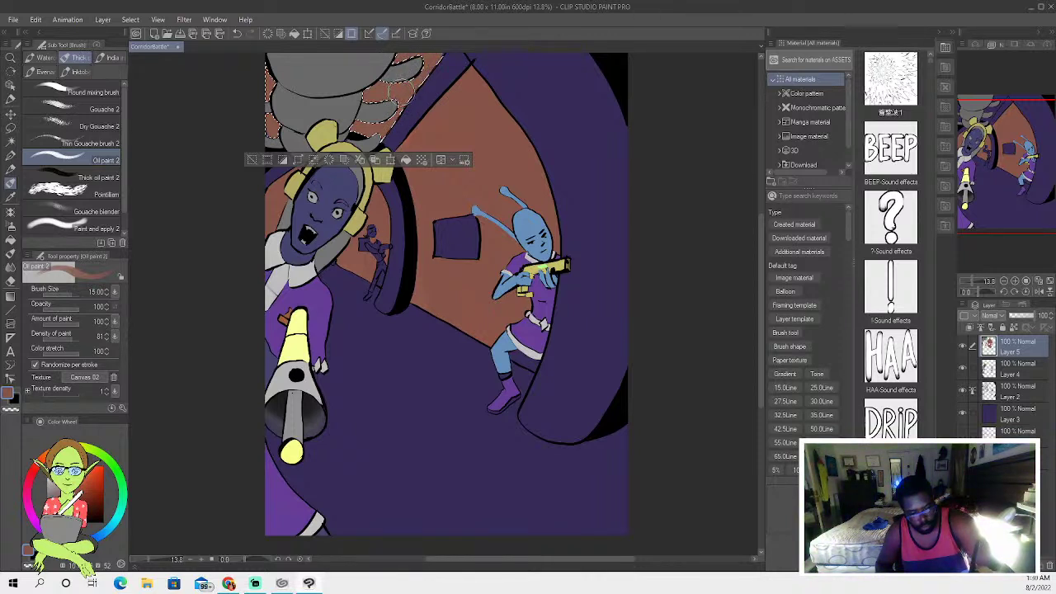
pyautogui.click(251, 159)
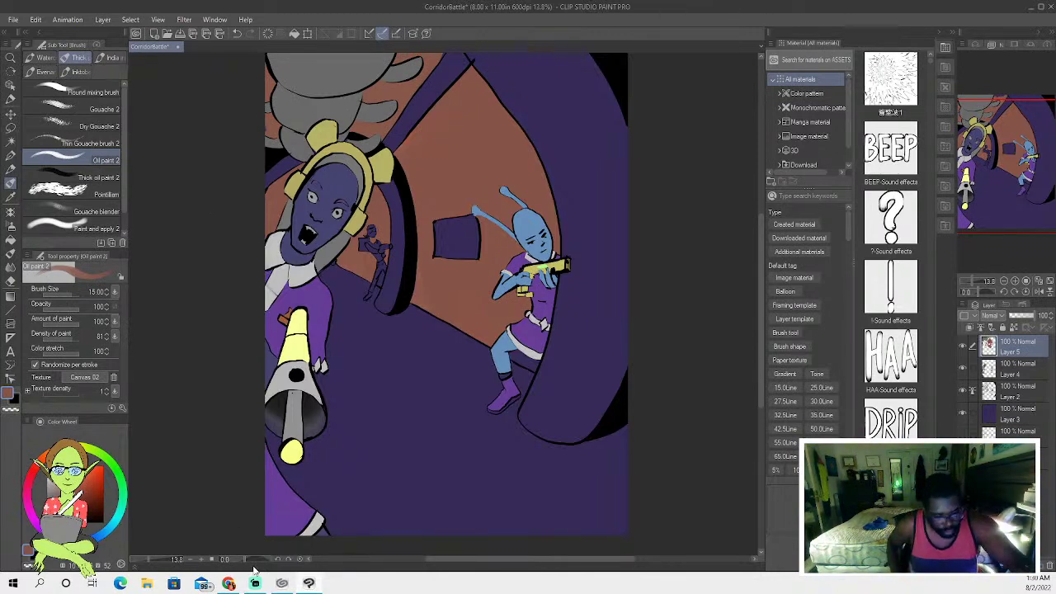
# Select the narrow ceiling strip beside the foreground character's hair, paint it light salmon pink with Oil paint at size 25, and clear the selection.
pyautogui.click(11, 154)
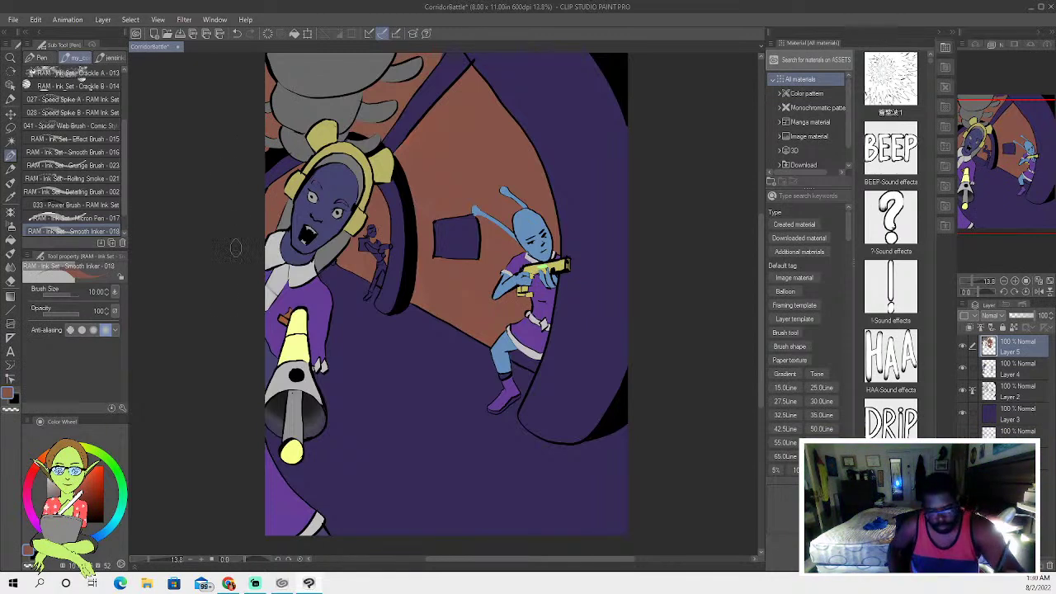
pyautogui.press('w')
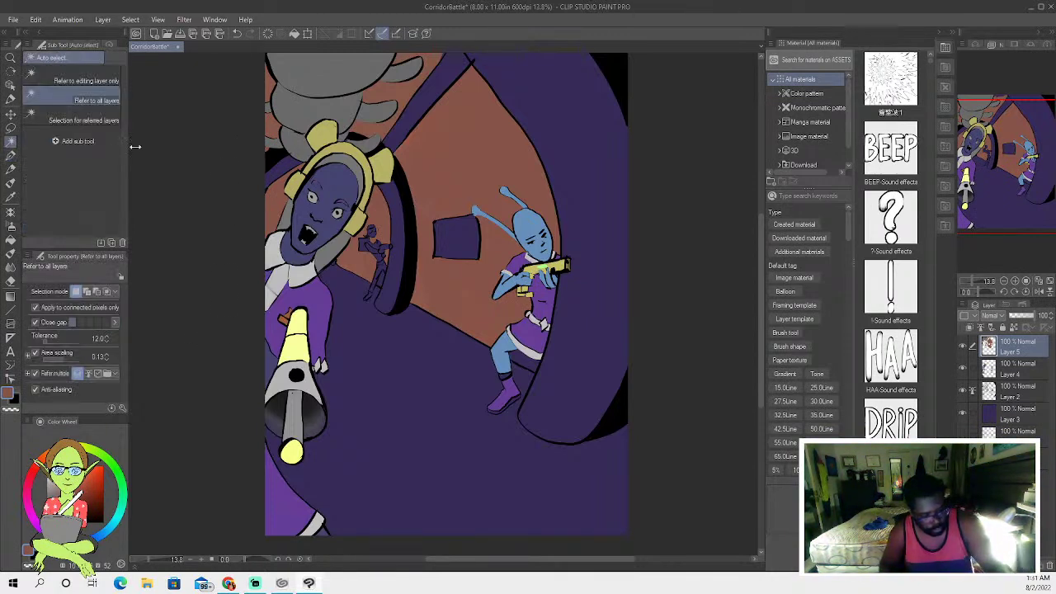
pyautogui.click(411, 116)
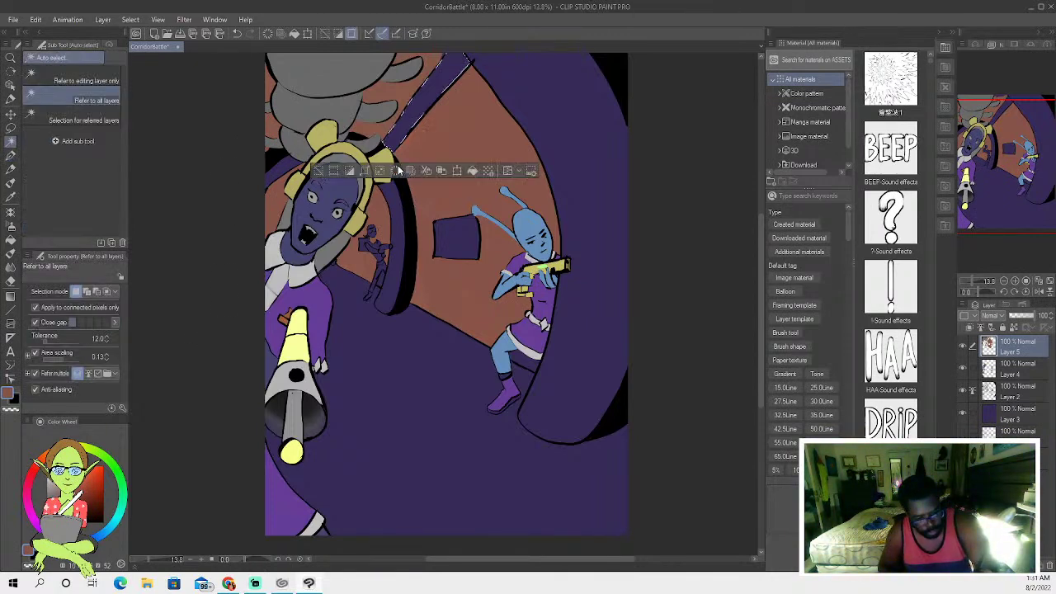
pyautogui.keyDown('shift'); pyautogui.click(266, 149); pyautogui.keyUp('shift')
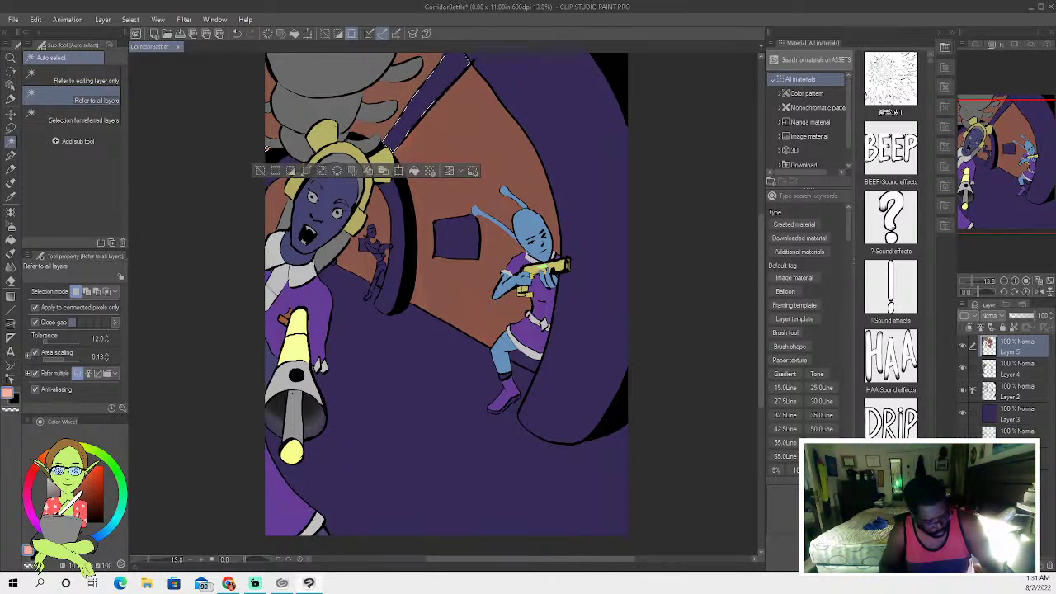
pyautogui.click(10, 253)
pyautogui.moveTo(395, 150)
pyautogui.mouseDown()
pyautogui.moveTo(388, 132)
pyautogui.moveTo(438, 91)
pyautogui.mouseUp()
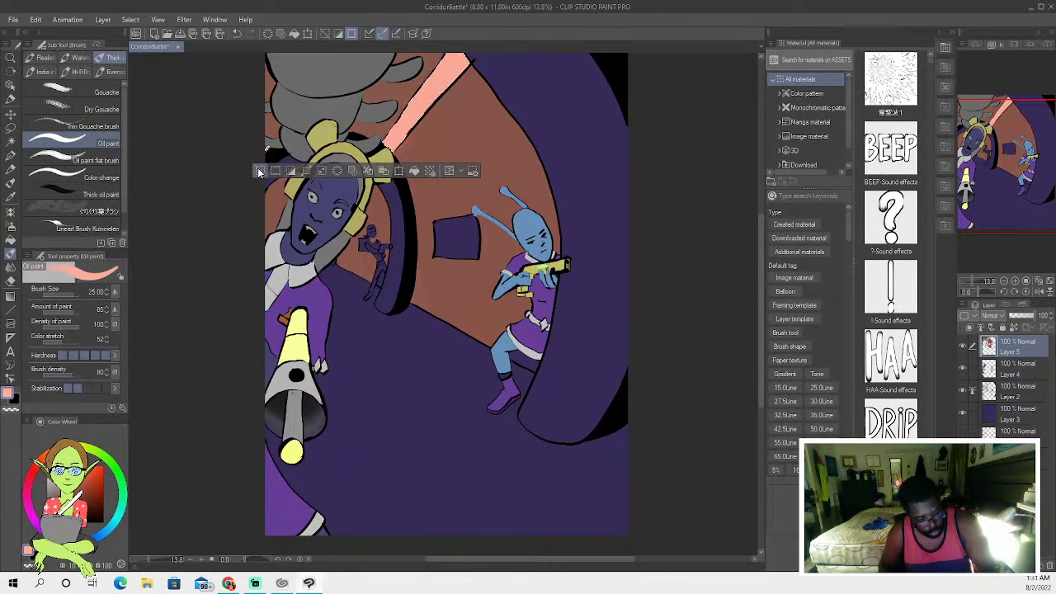
pyautogui.click(259, 170)
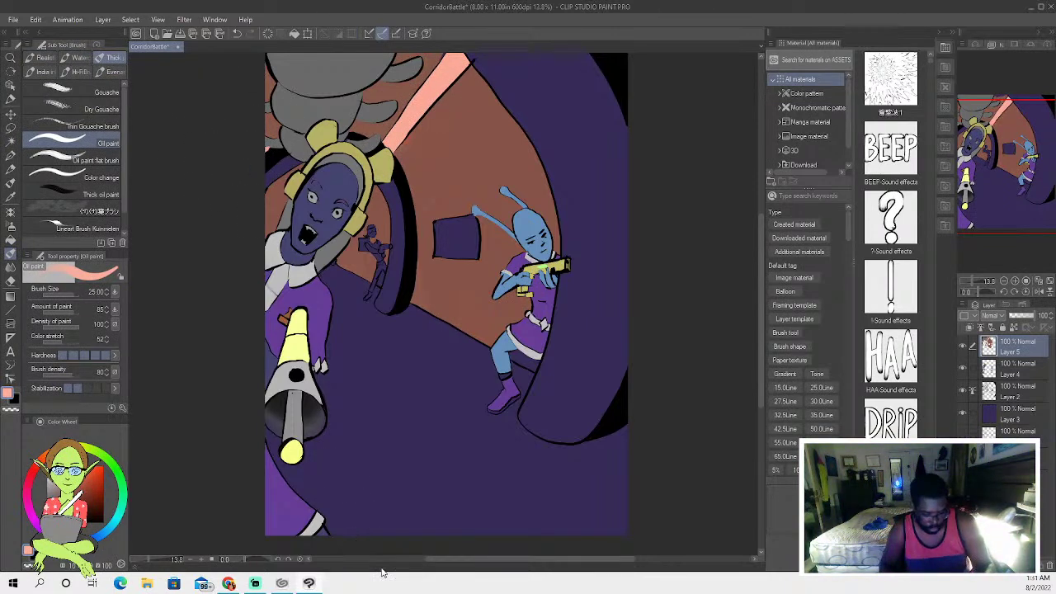
# Select the square wall panel, fill it with black using Oil paint 2 at size 15, and clear the selection.
pyautogui.press('w')
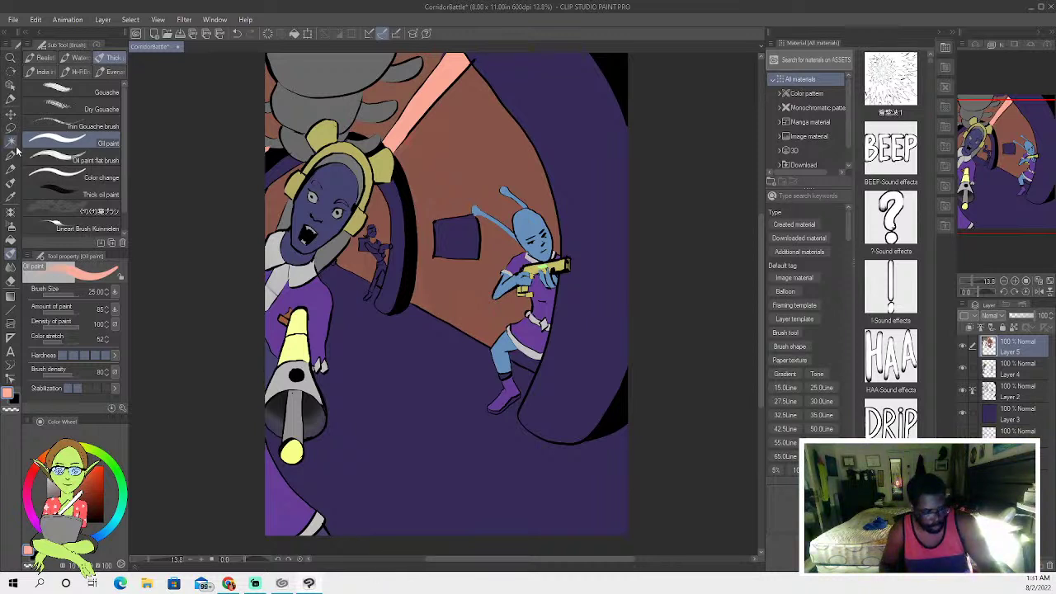
pyautogui.click(459, 243)
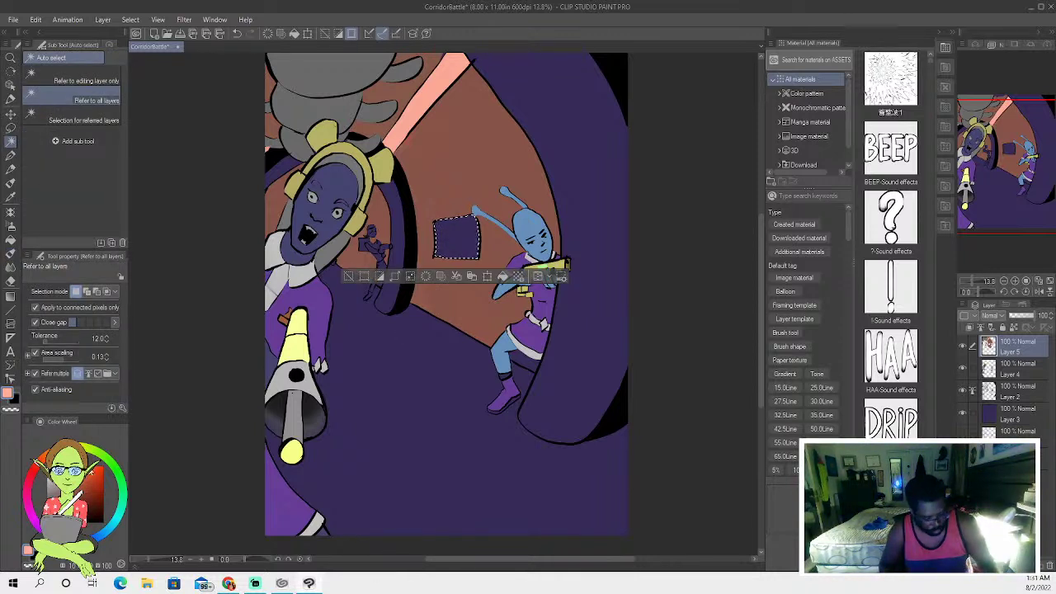
pyautogui.click(9, 395)
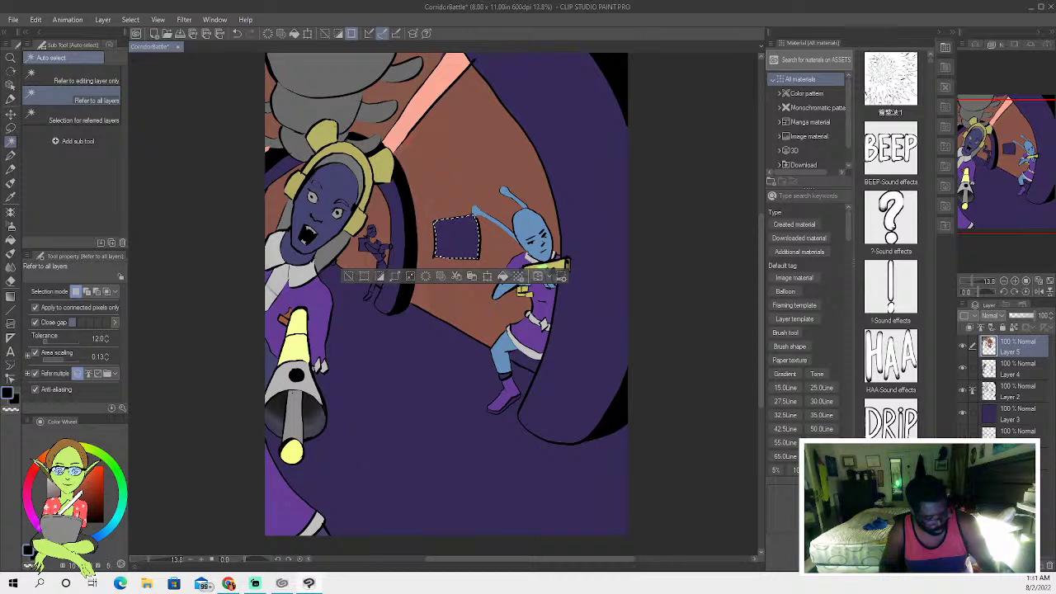
pyautogui.click(11, 183)
pyautogui.moveTo(446, 233)
pyautogui.mouseDown()
pyautogui.moveTo(439, 206)
pyautogui.moveTo(444, 243)
pyautogui.moveTo(458, 240)
pyautogui.moveTo(456, 216)
pyautogui.moveTo(477, 248)
pyautogui.mouseUp()
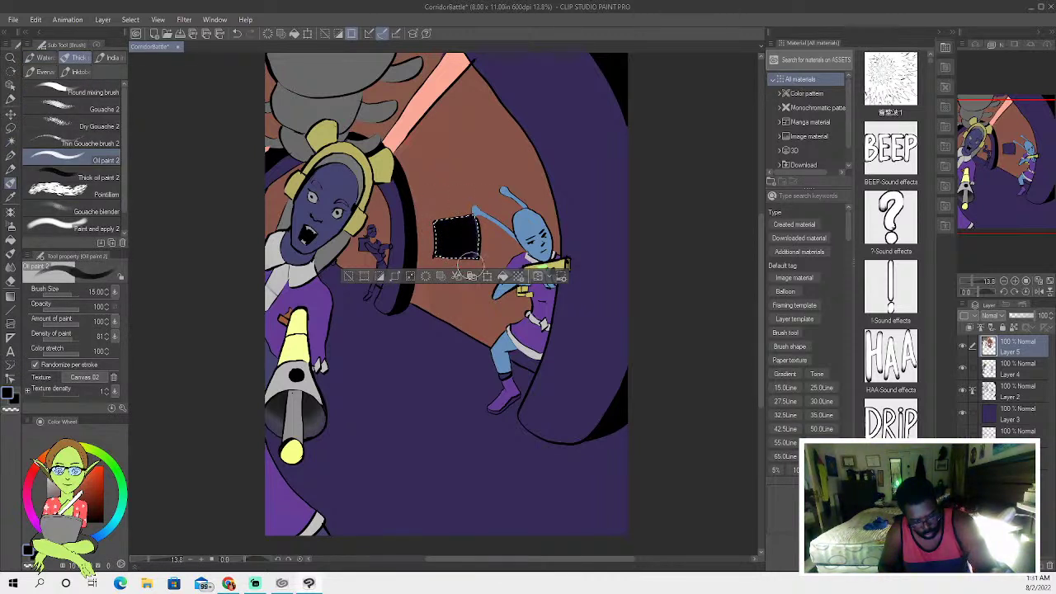
pyautogui.click(347, 276)
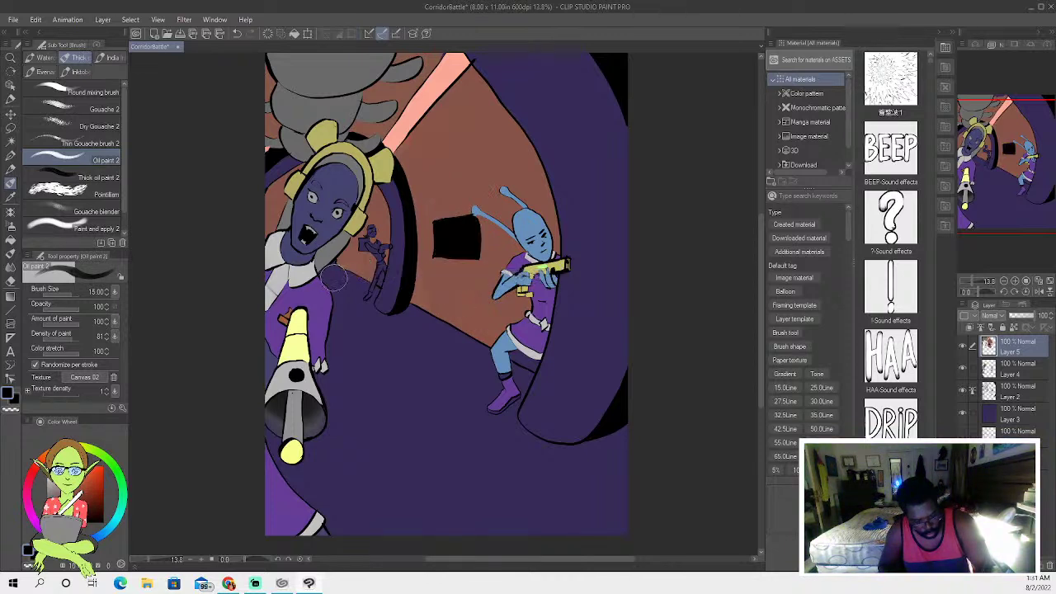
# Extend and even out the black wall panel's lower edge with the Smooth Inker pen at size 10.
pyautogui.click(11, 155)
pyautogui.moveTo(435, 257); pyautogui.dragTo(472, 264)
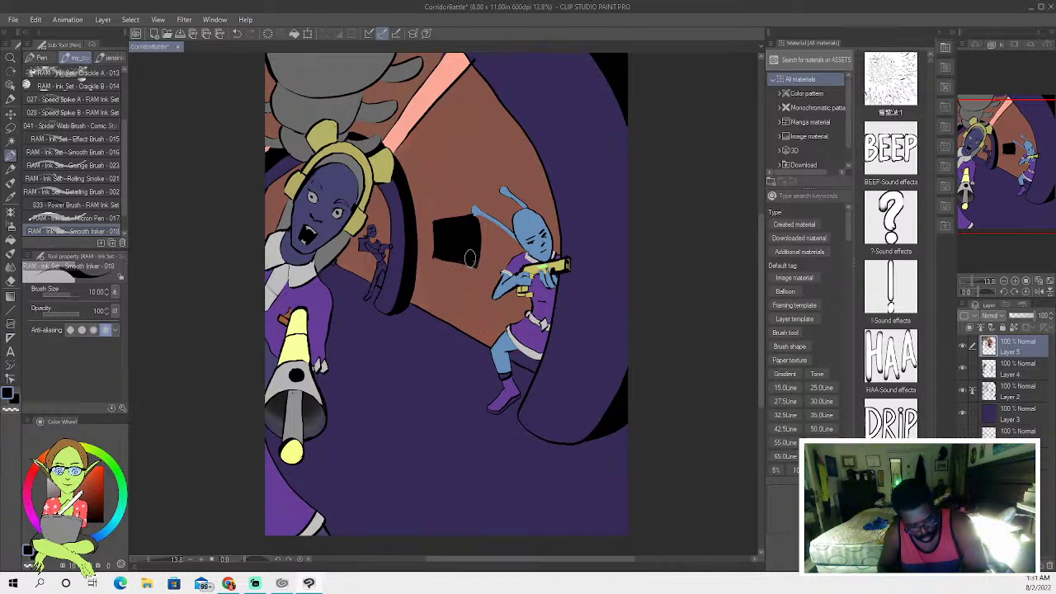
pyautogui.moveTo(457, 258)
pyautogui.mouseDown()
pyautogui.moveTo(472, 268)
pyautogui.moveTo(437, 256)
pyautogui.moveTo(473, 267)
pyautogui.moveTo(446, 260)
pyautogui.mouseUp()
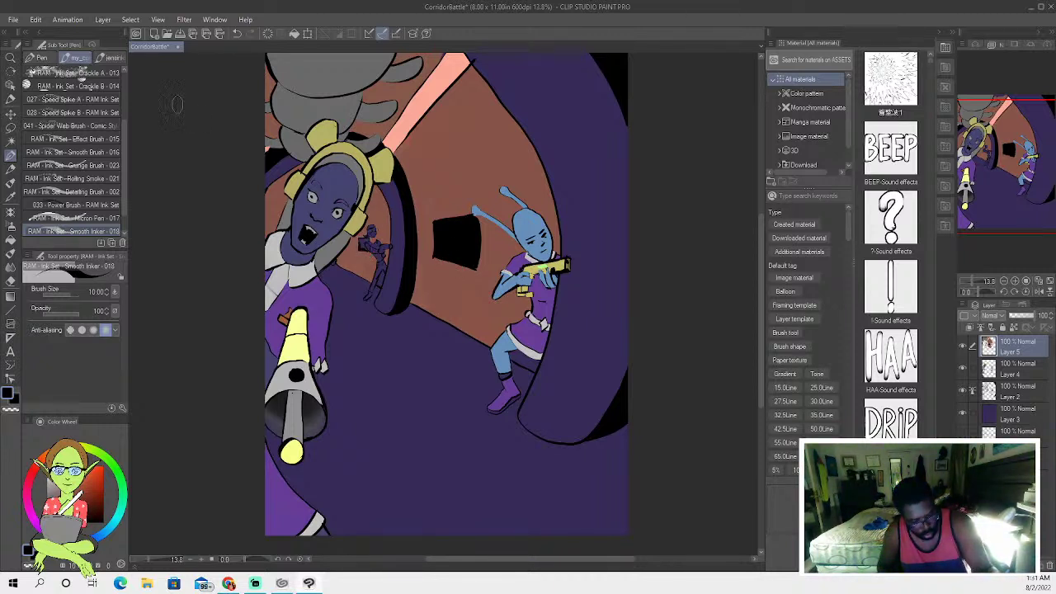
# Paint over the small background figure with the wall's reddish-brown and the floor's dark purple using the Smooth Inker pen at size 10.
pyautogui.click(10, 196)
pyautogui.click(351, 257)
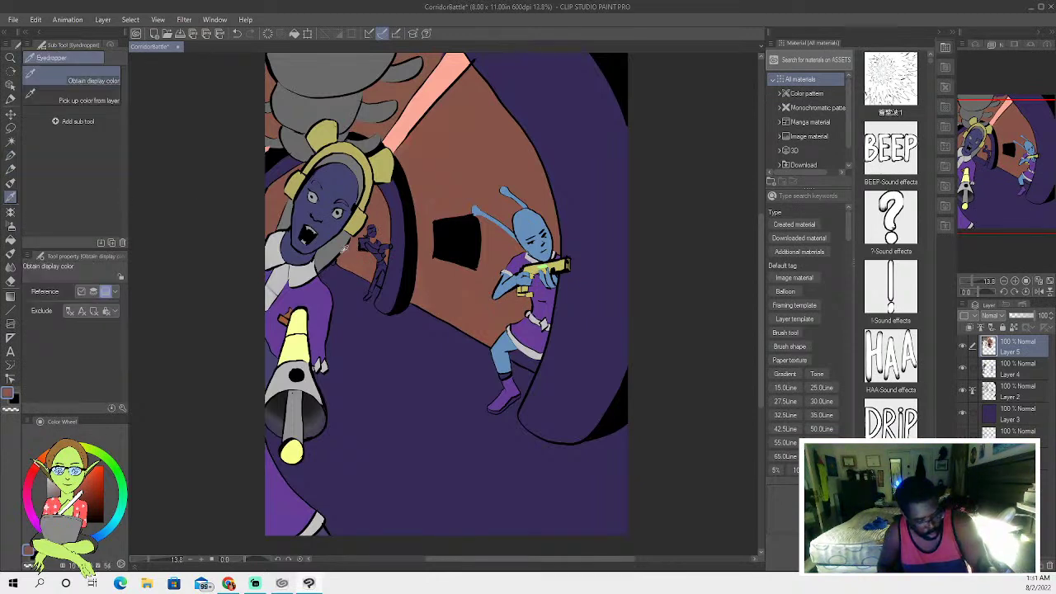
pyautogui.click(10, 155)
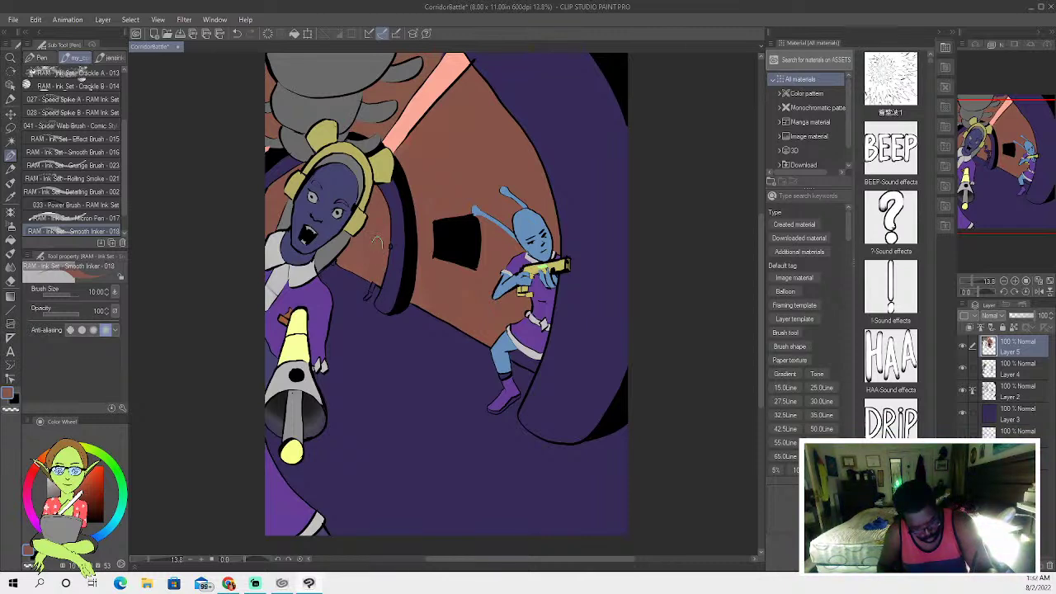
pyautogui.click(11, 196)
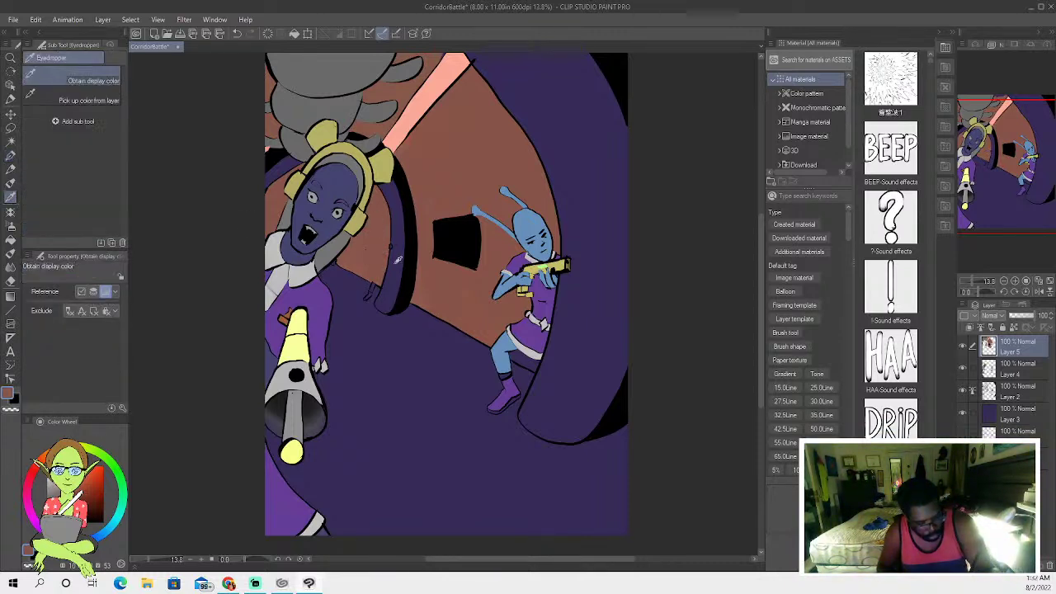
pyautogui.click(10, 155)
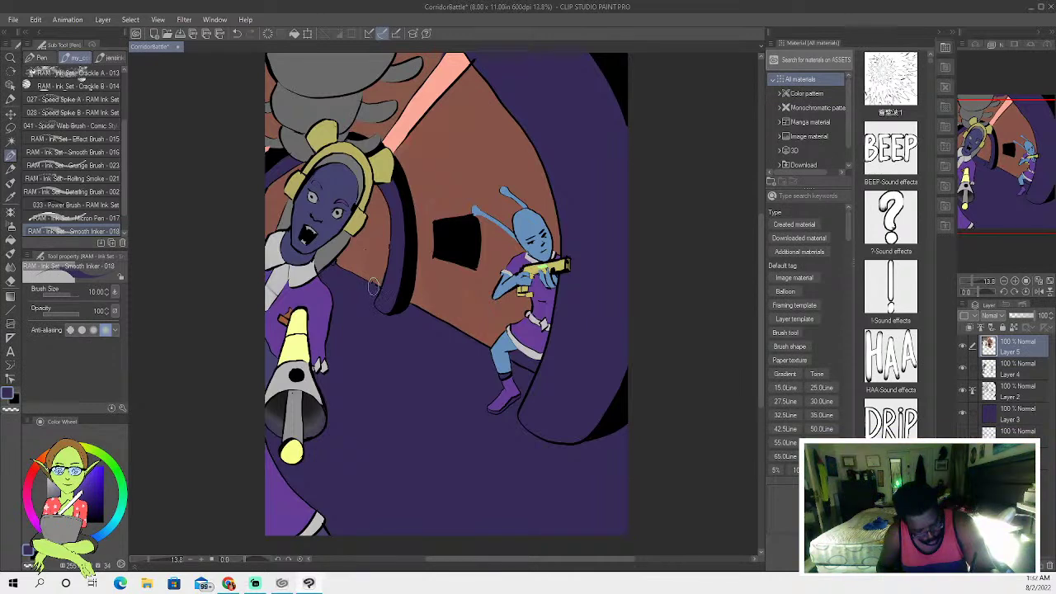
# Touch up the far wall in its reddish-brown and paint two small black wall panels beside the foreground character's head.
pyautogui.click(16, 171)
pyautogui.click(378, 243)
pyautogui.click(11, 155)
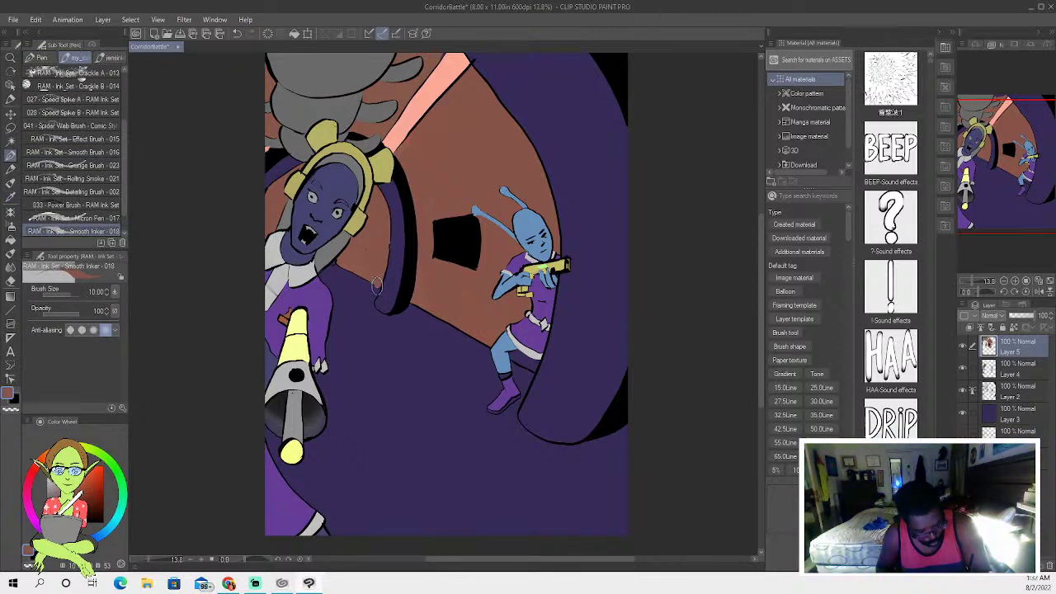
pyautogui.press('x')
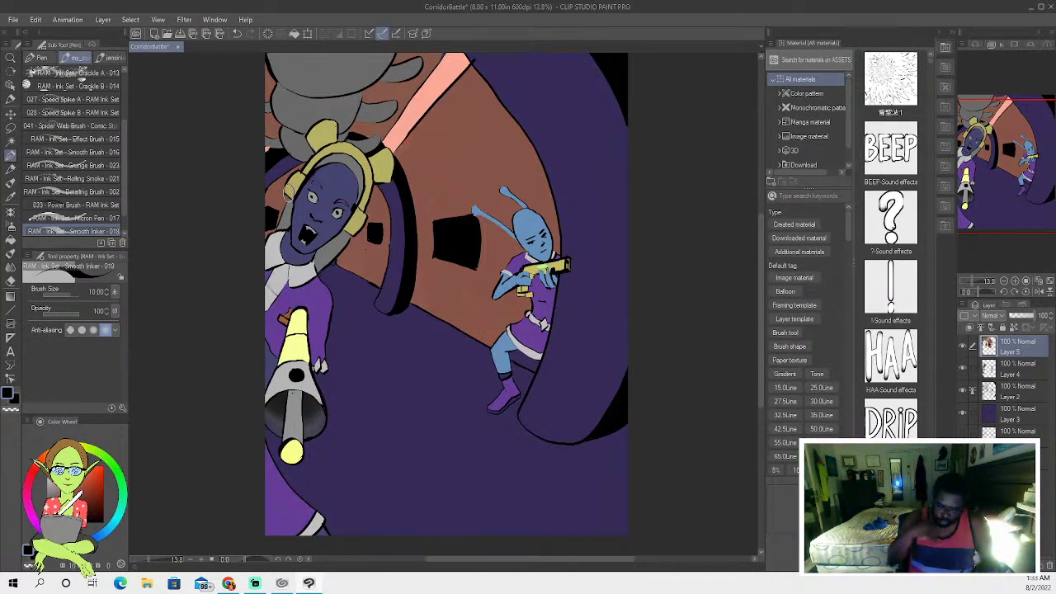
pyautogui.click(10, 141)
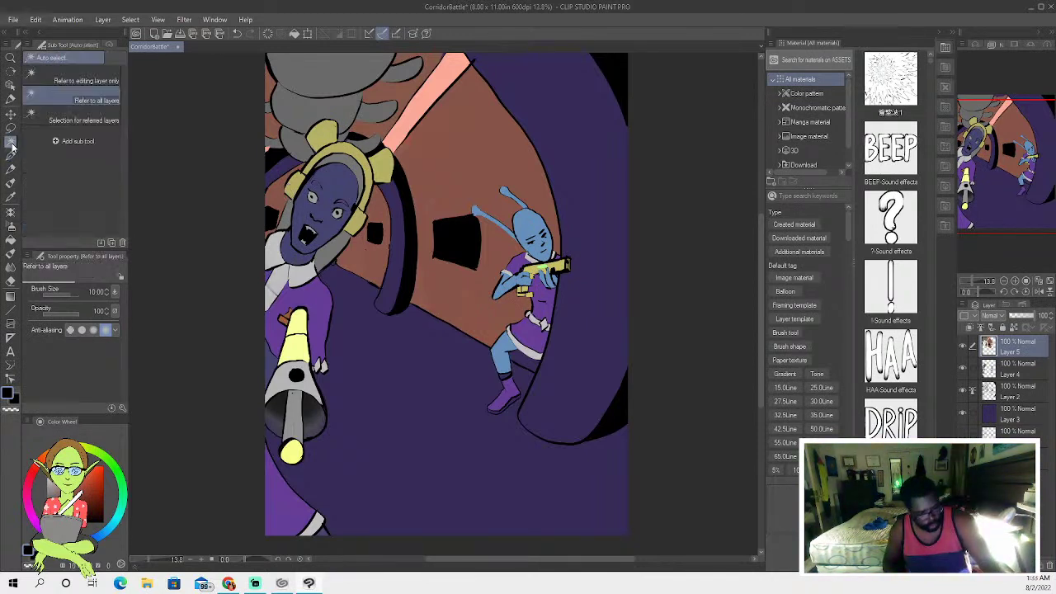
pyautogui.keyDown('shift'); pyautogui.click(397, 283); pyautogui.keyUp('shift')
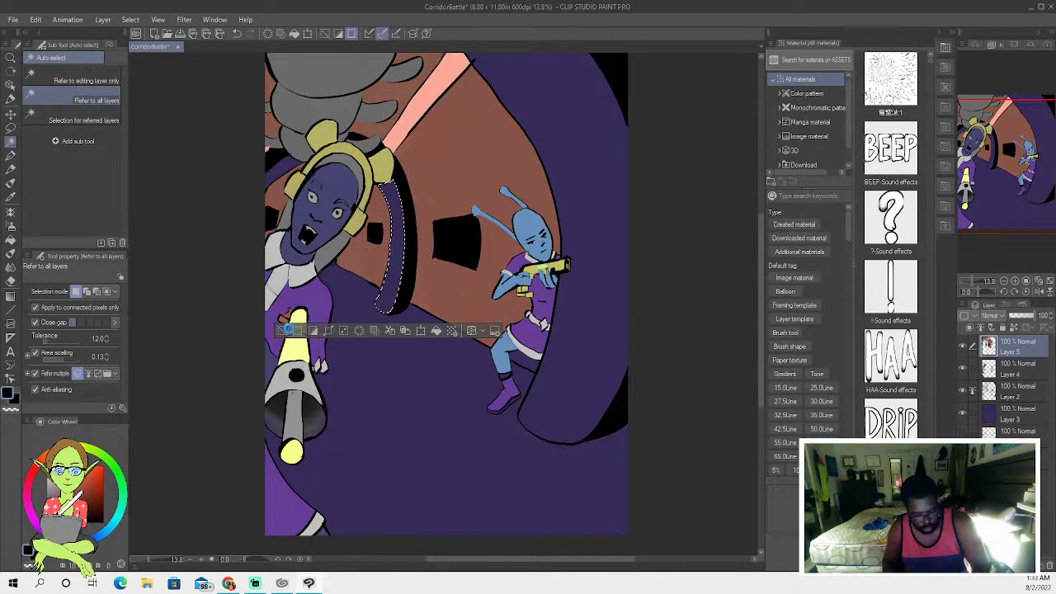
pyautogui.click(322, 513)
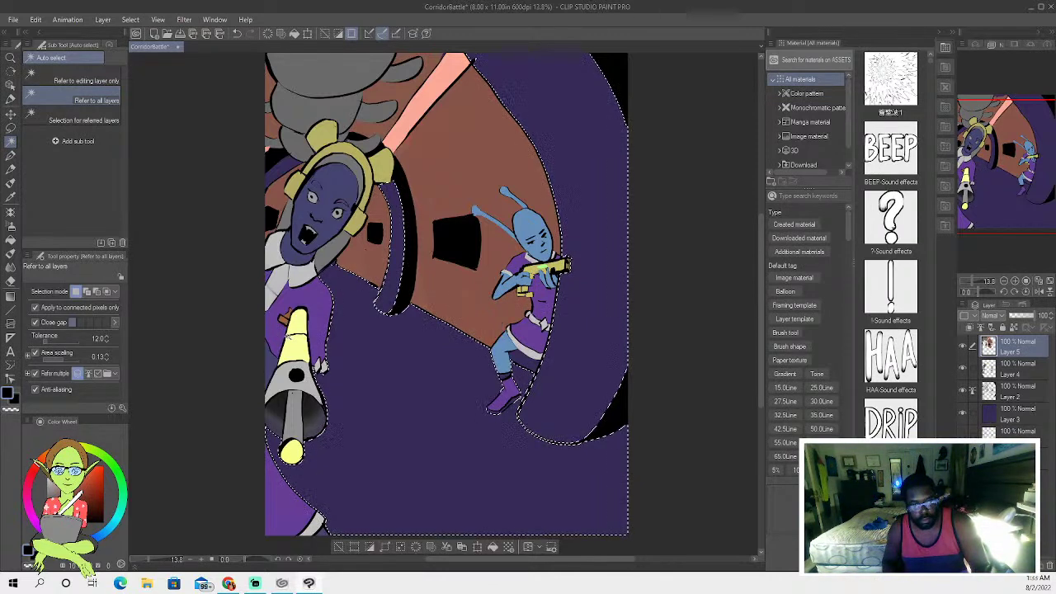
pyautogui.click(338, 546)
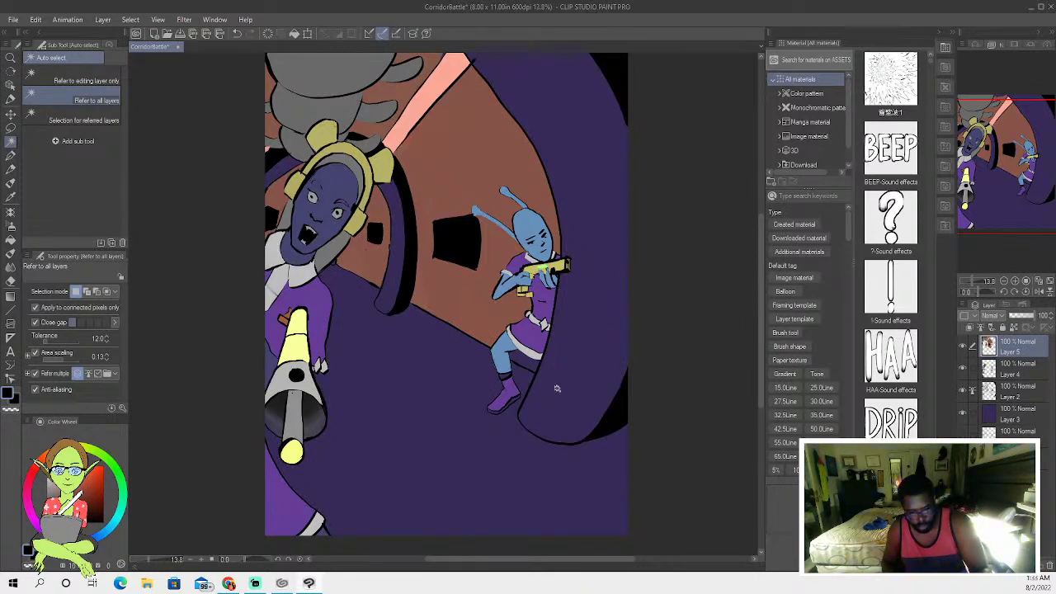
# Select the dark purple faces of the corridor arches, fill them with the foreground character's hair grey, and clear the selection.
pyautogui.click(293, 471)
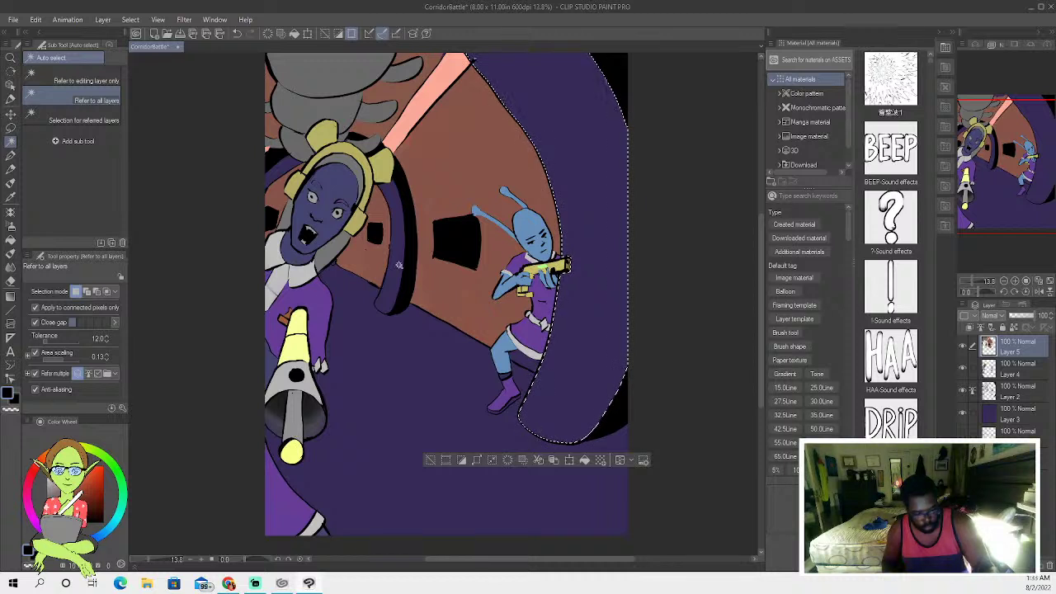
pyautogui.keyDown('shift'); pyautogui.click(392, 285); pyautogui.keyUp('shift')
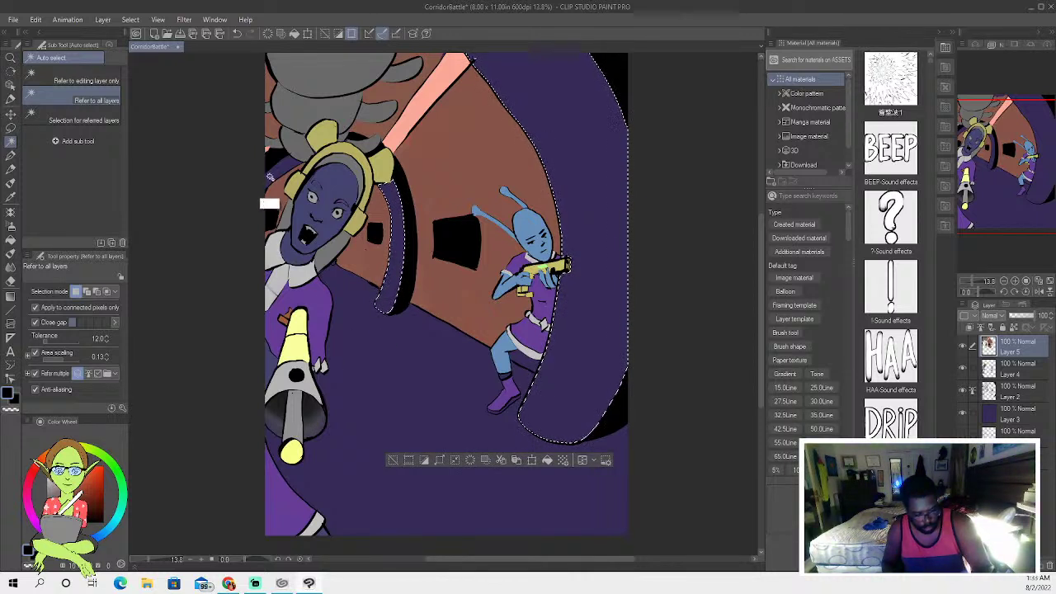
pyautogui.keyDown('shift'); pyautogui.click(265, 289); pyautogui.keyUp('shift')
pyautogui.click(11, 198)
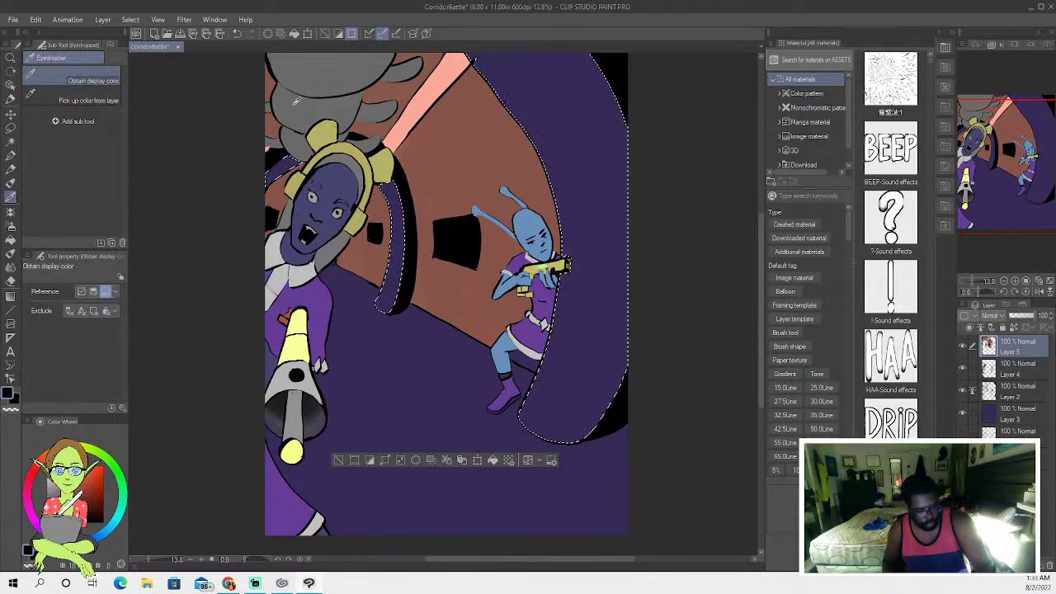
pyautogui.click(12, 238)
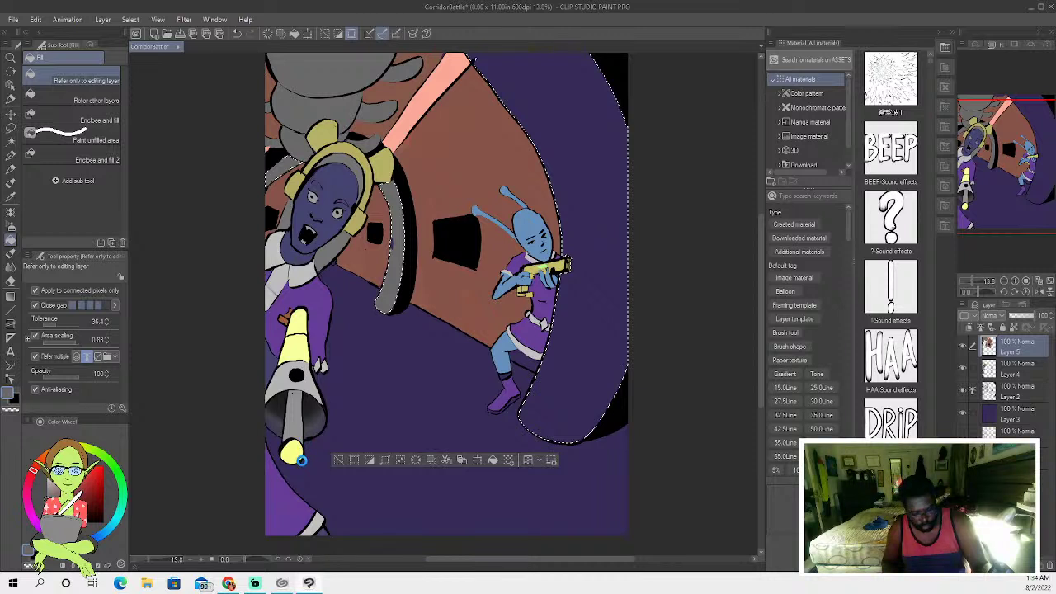
pyautogui.hotkey('alt', 'Delete')
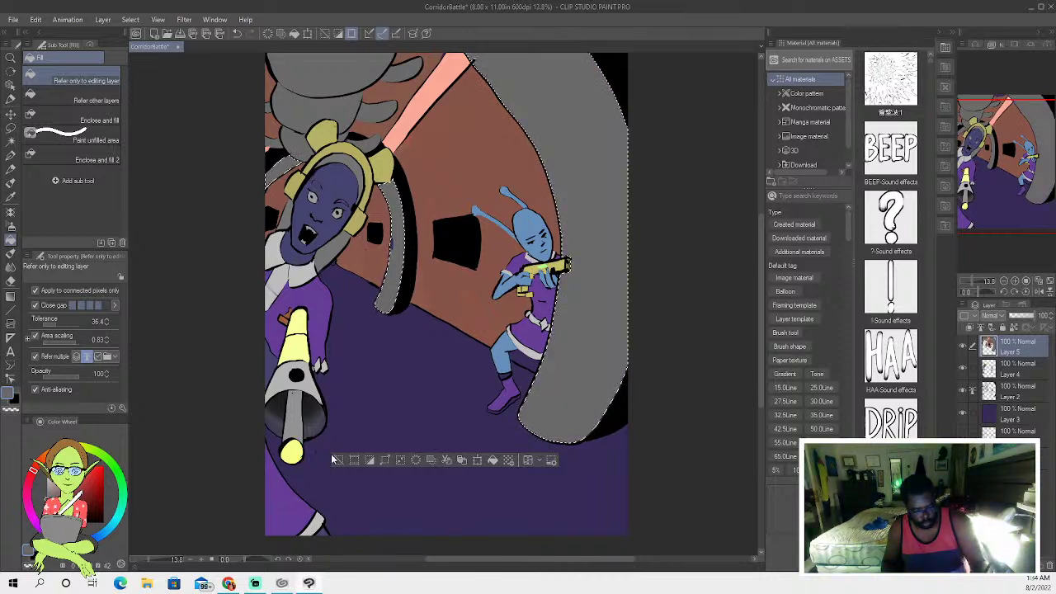
pyautogui.hotkey('ctrl', 'd')
# Sample a light lavender-grey colour for the Smooth Inker pen and add a new layer above Layer 5.
pyautogui.click(11, 154)
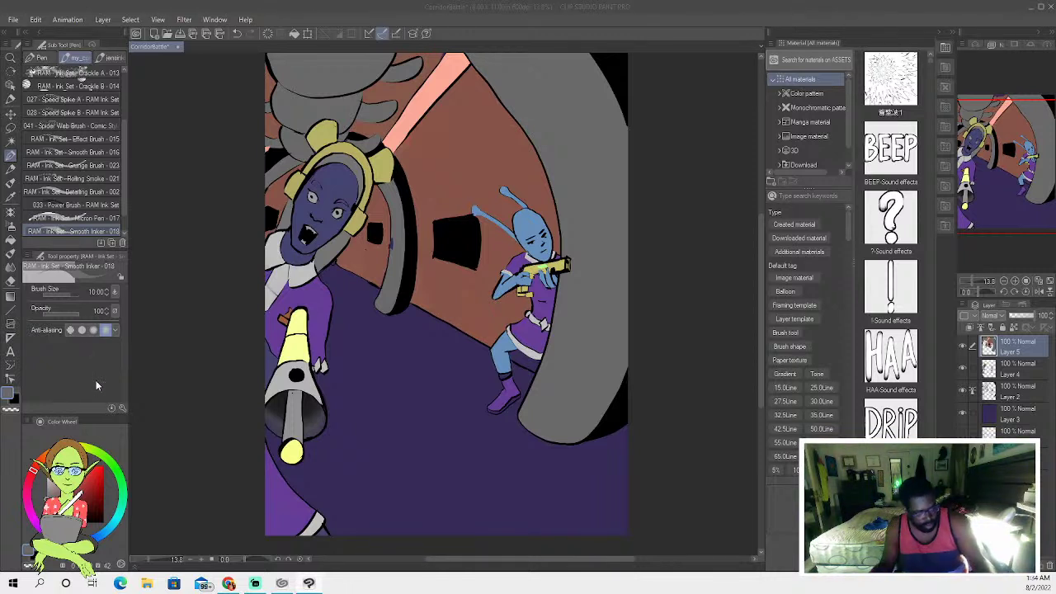
pyautogui.press('i')
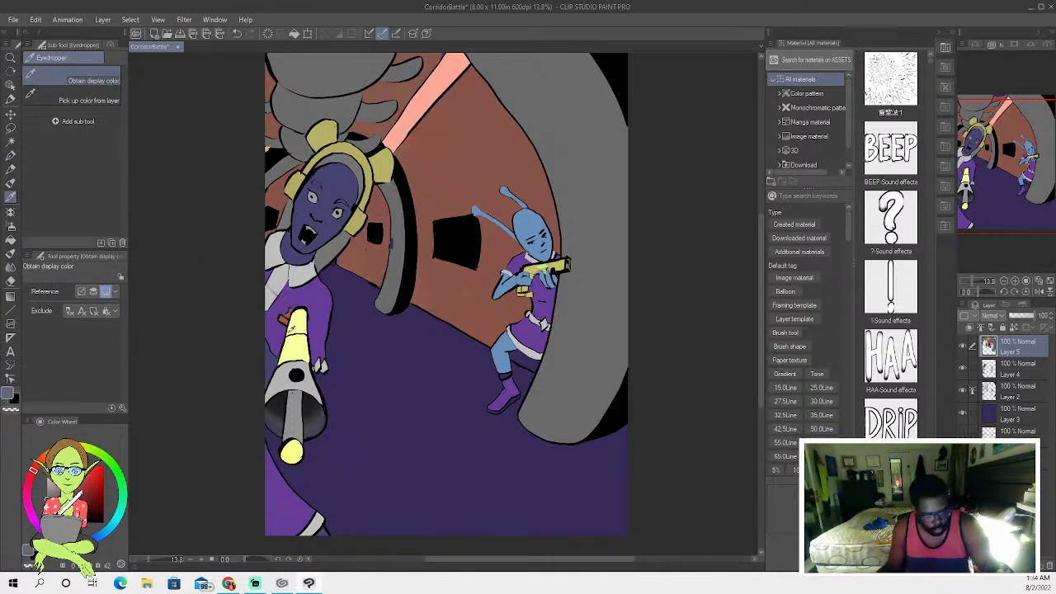
pyautogui.press('p')
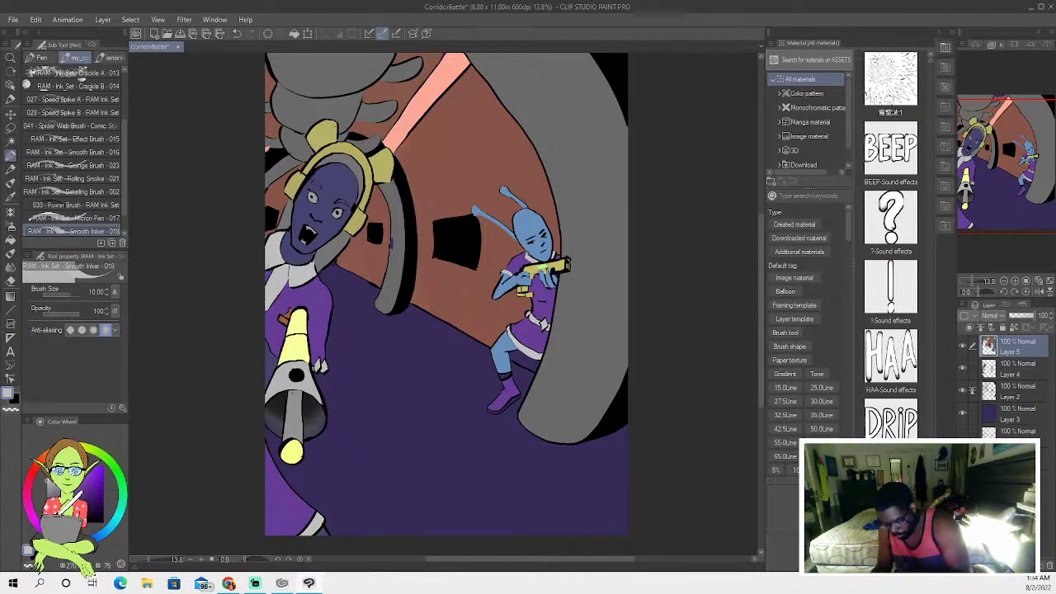
pyautogui.hotkey('ctrl', 'shift', 'n')
pyautogui.click(10, 141)
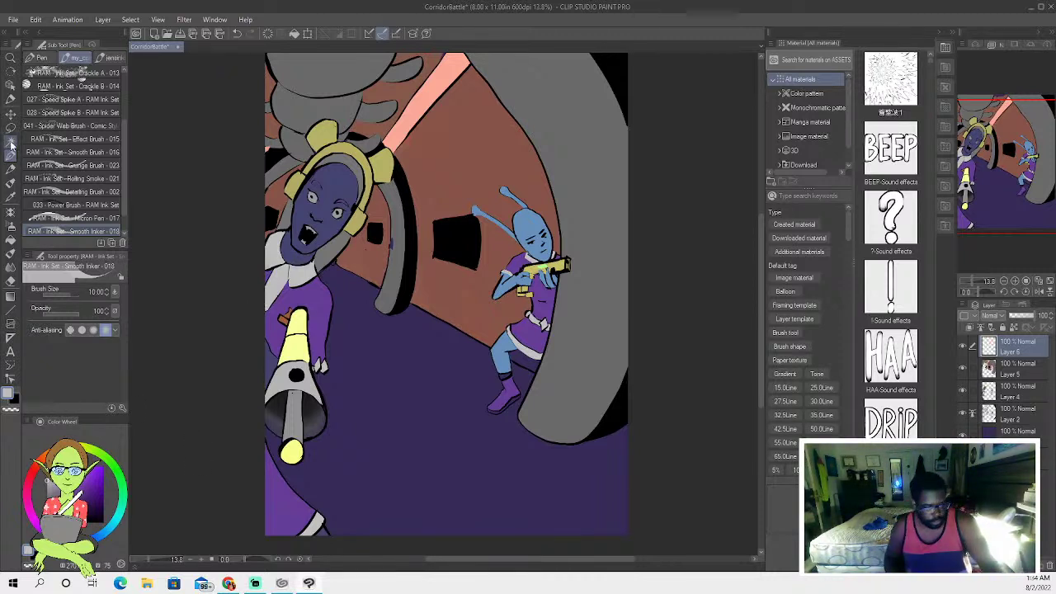
pyautogui.keyDown('shift'); pyautogui.click(317, 484); pyautogui.keyUp('shift')
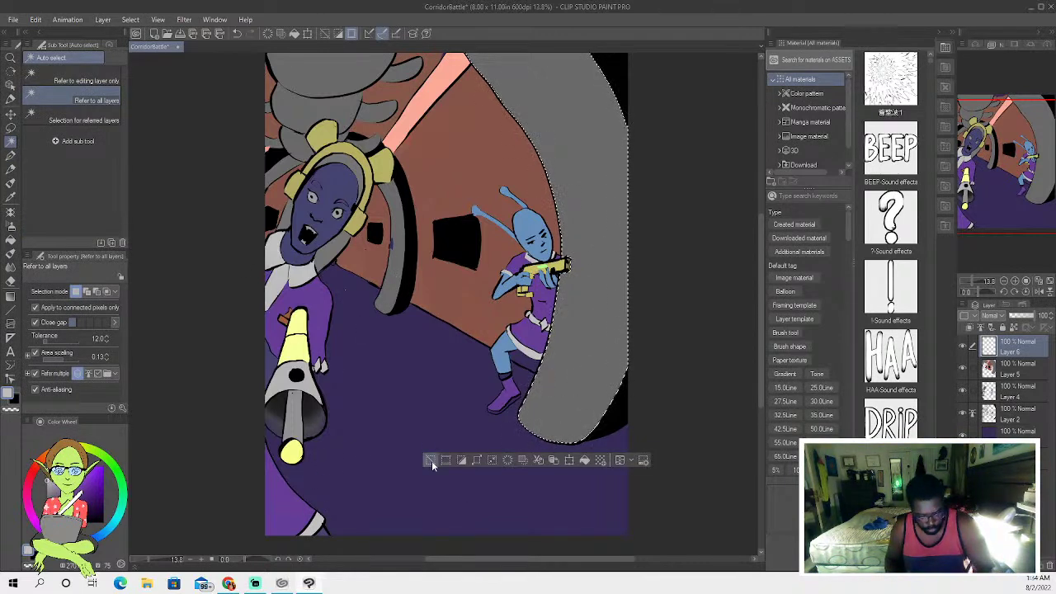
pyautogui.click(350, 33)
pyautogui.click(11, 155)
pyautogui.moveTo(394, 236); pyautogui.dragTo(394, 255)
pyautogui.click(236, 33)
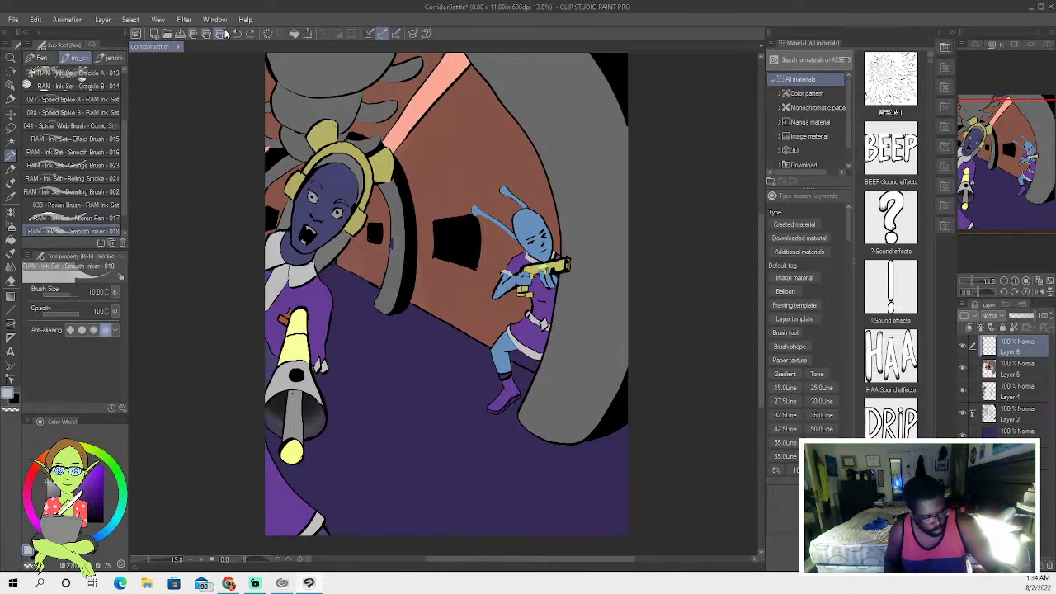
# Cover the stray purple spot on the middle arch's edge with the arch grey and touch up its outline in black with Smooth Inker.
pyautogui.click(10, 198)
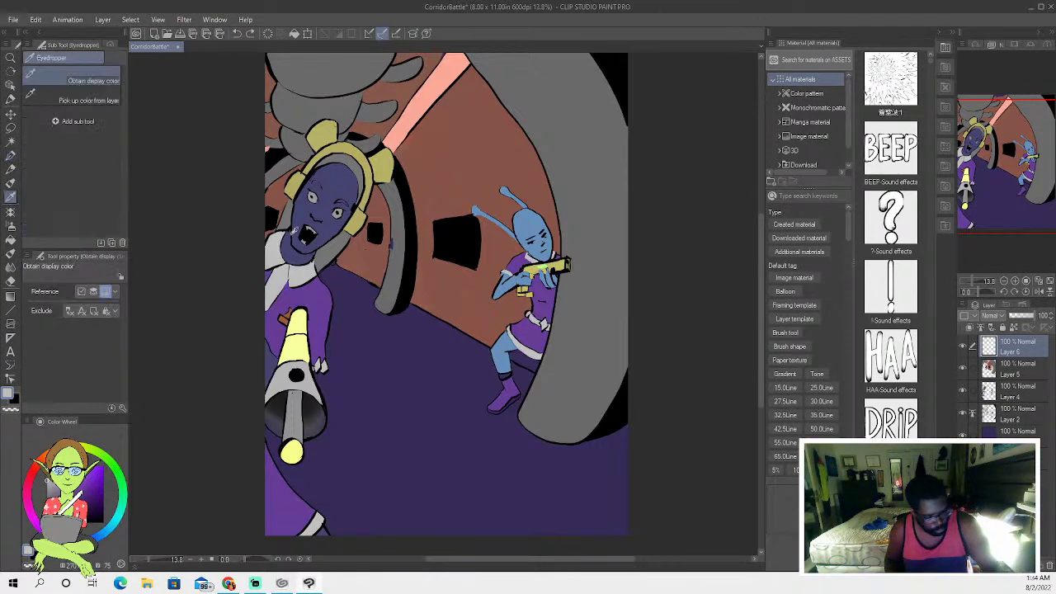
pyautogui.click(11, 154)
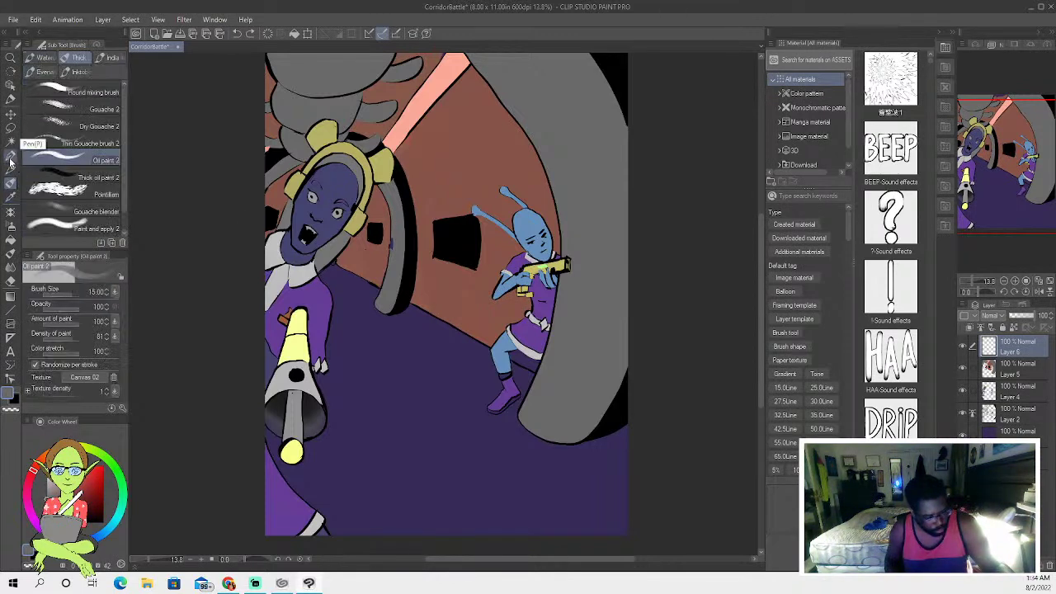
pyautogui.click(77, 57)
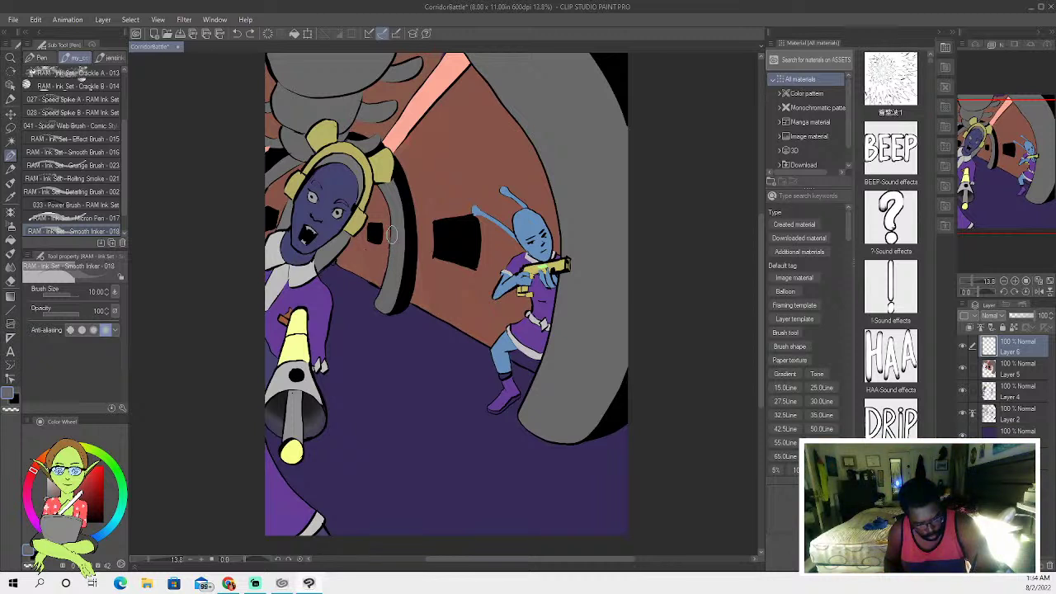
pyautogui.click(13, 399)
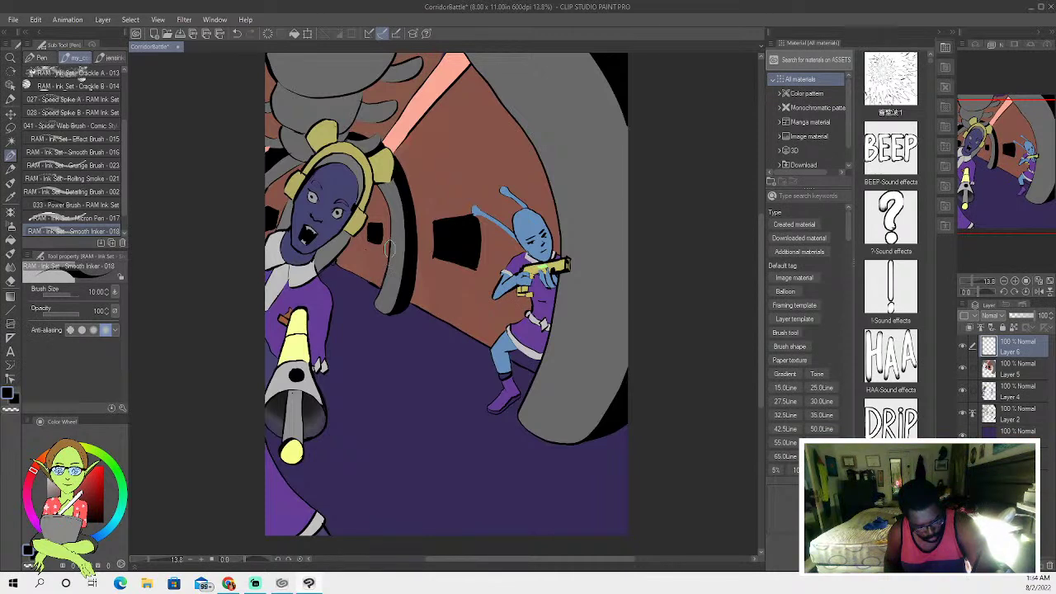
# Select the grey faces of all the corridor arches together with the foreground character's grey hair.
pyautogui.click(10, 141)
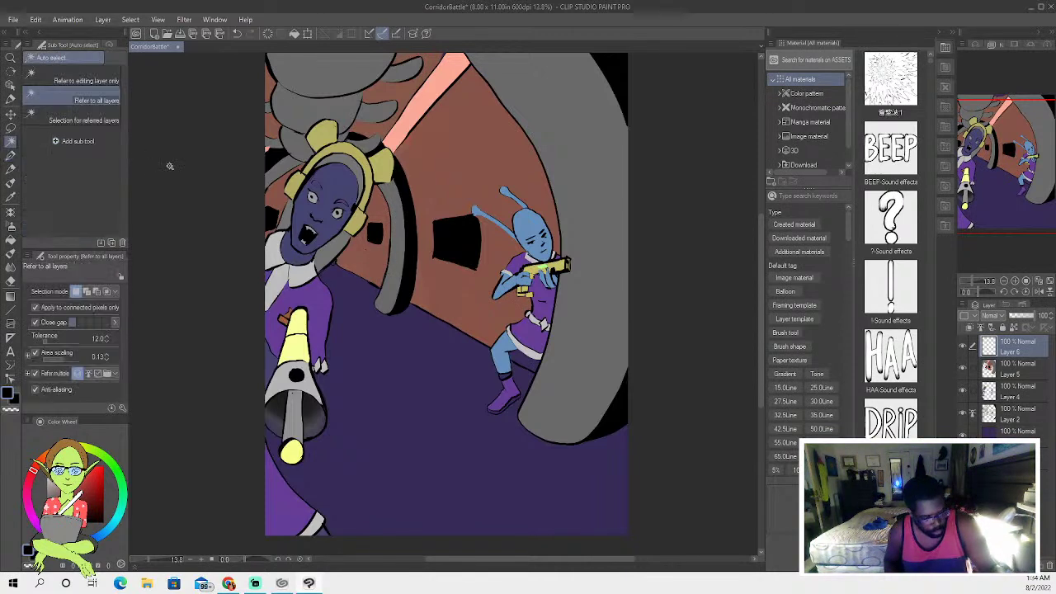
pyautogui.click(388, 233)
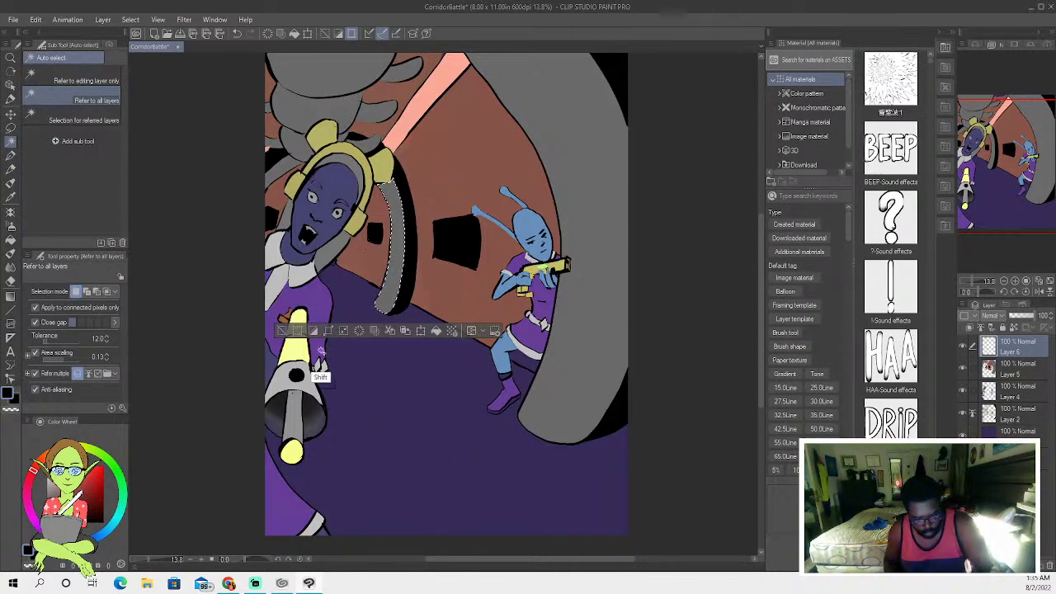
pyautogui.keyDown('shift'); pyautogui.click(265, 270); pyautogui.keyUp('shift')
pyautogui.keyDown('shift'); pyautogui.click(294, 112); pyautogui.keyUp('shift')
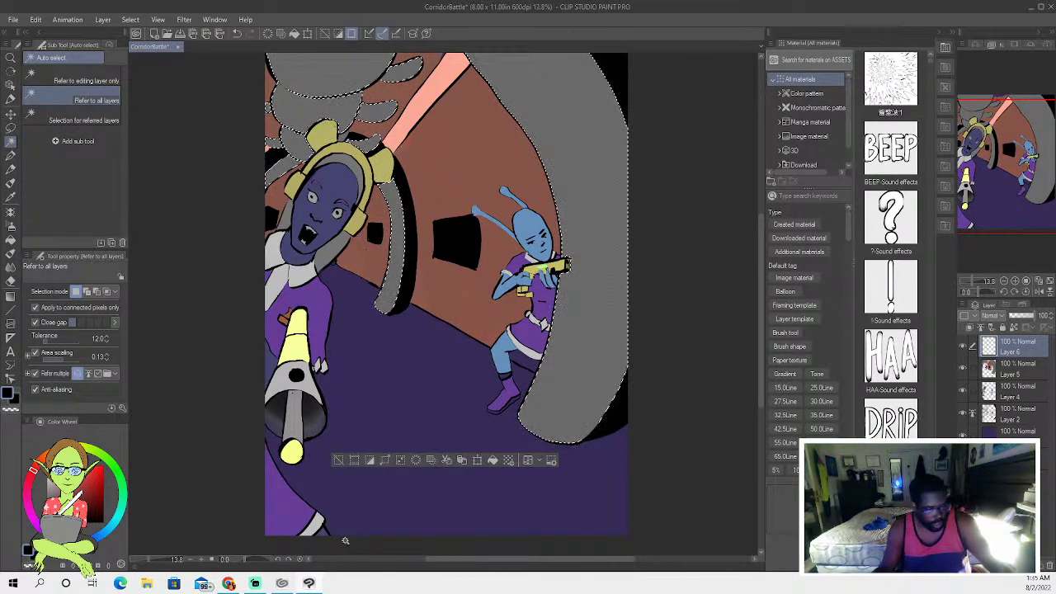
# Look through the brush collections, from the oil and gouache brushes to the foliage, light and extras brushes, for a suitable texture brush.
pyautogui.click(10, 183)
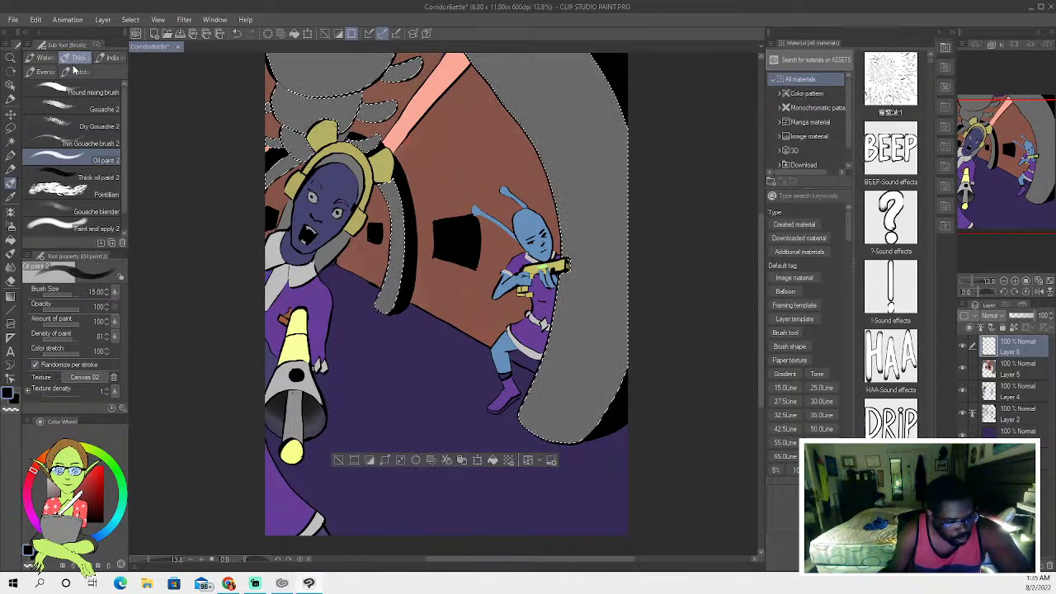
pyautogui.scroll(-1, 83, 189)
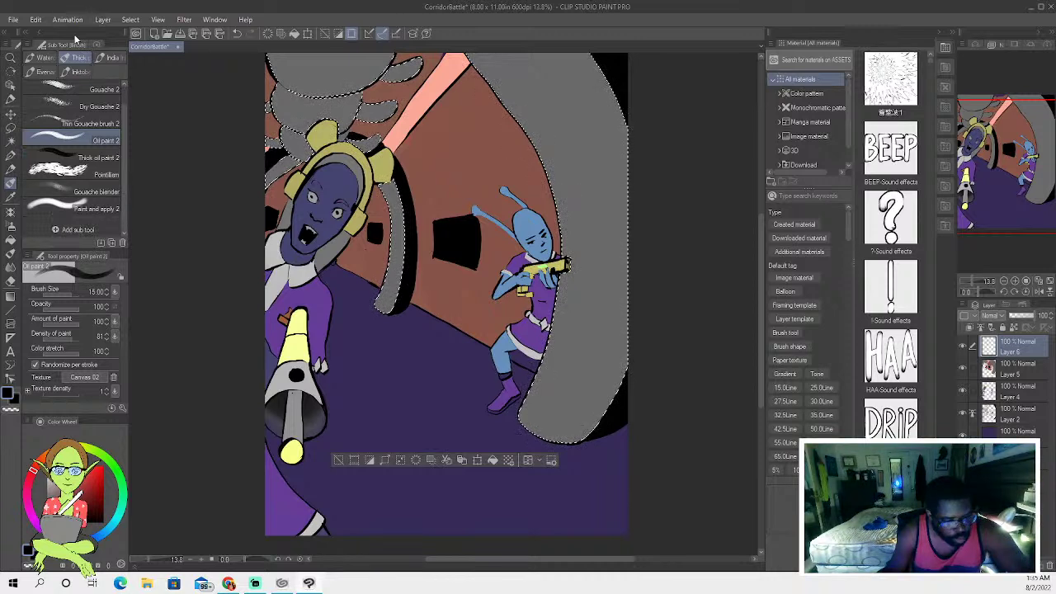
pyautogui.click(43, 72)
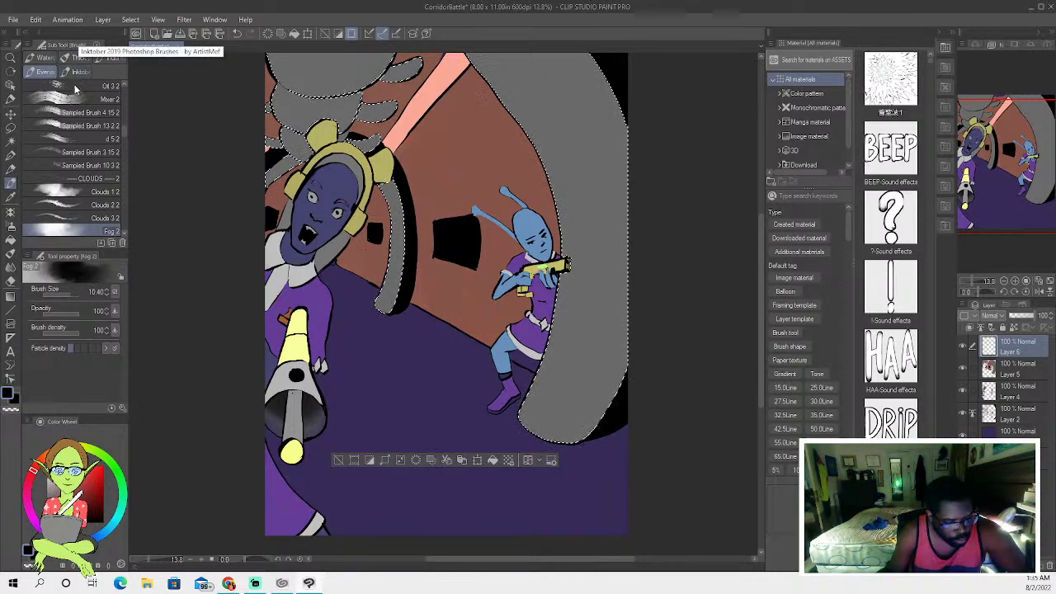
pyautogui.scroll(-3, 124, 172)
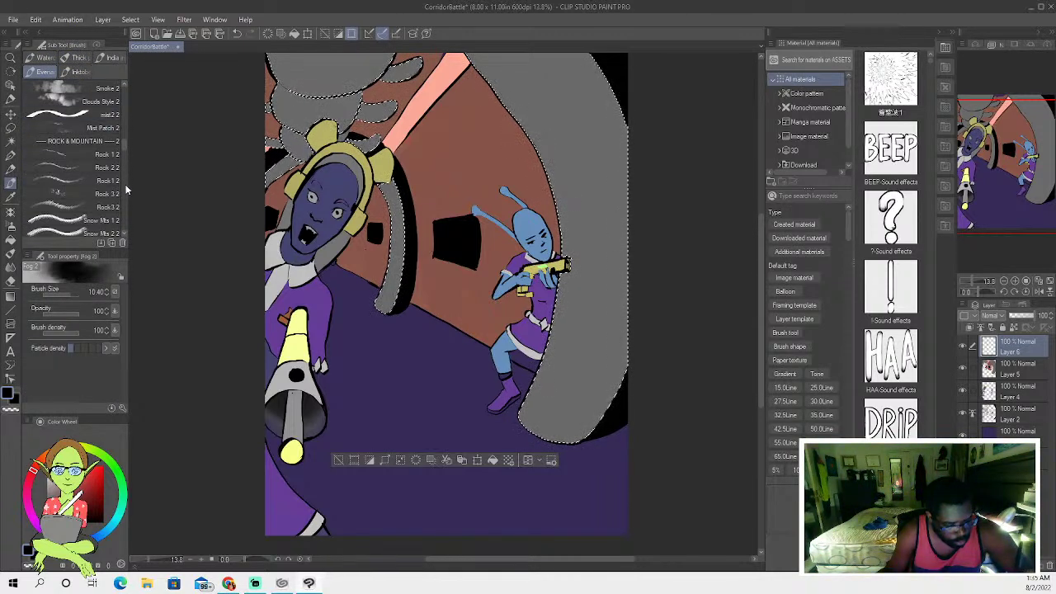
pyautogui.scroll(-3, 115, 172)
pyautogui.scroll(-5, 116, 172)
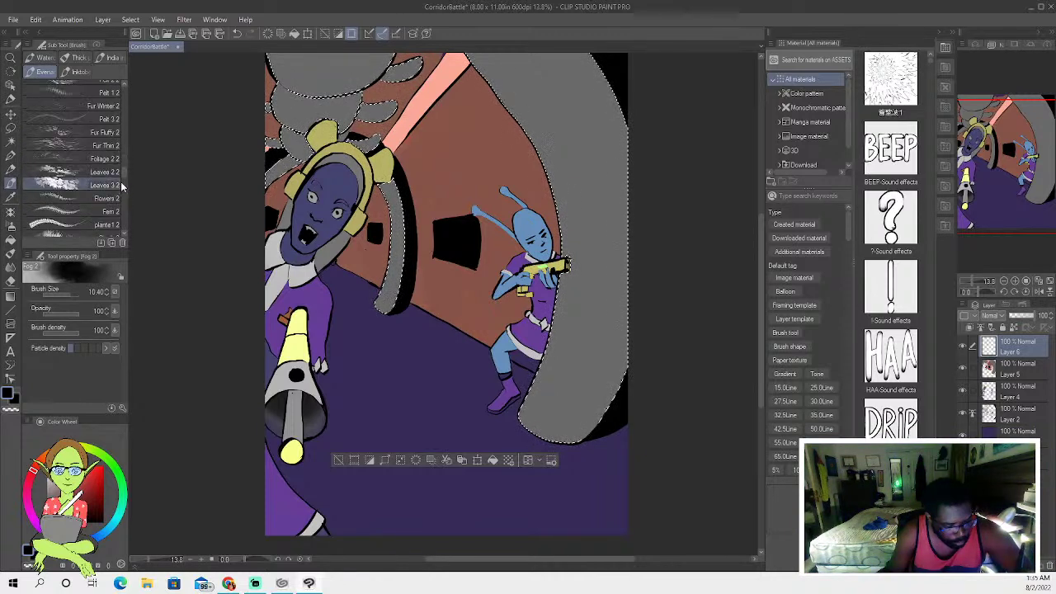
pyautogui.scroll(-5, 94, 161)
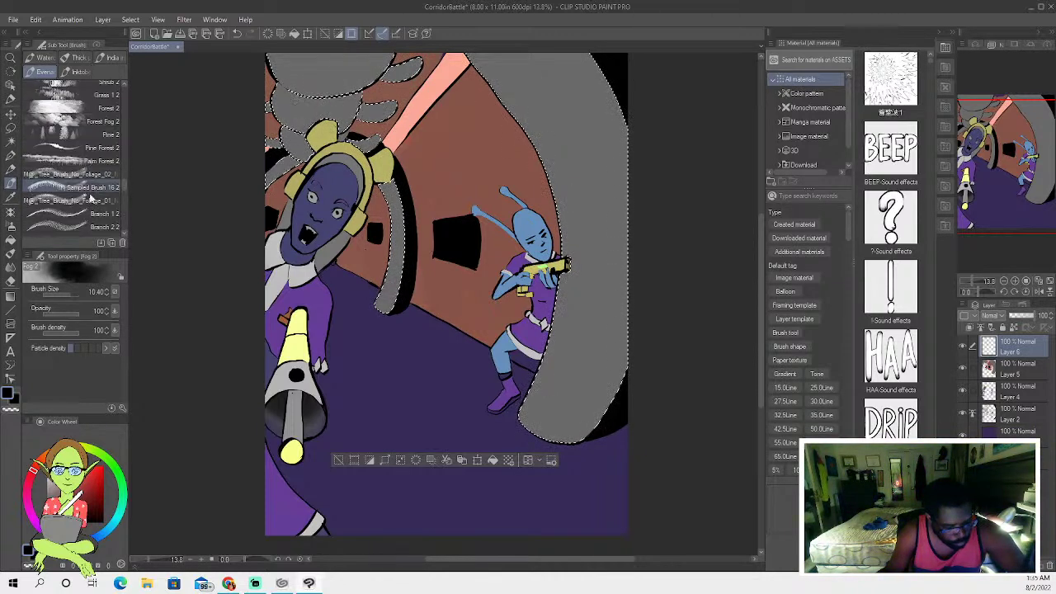
pyautogui.scroll(-5, 118, 217)
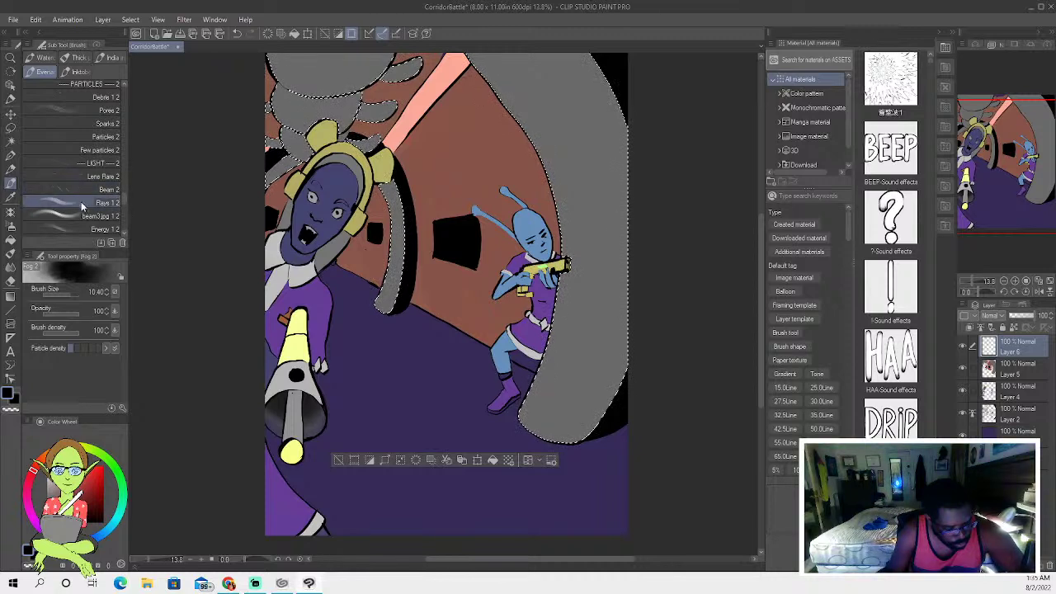
pyautogui.scroll(-5, 121, 219)
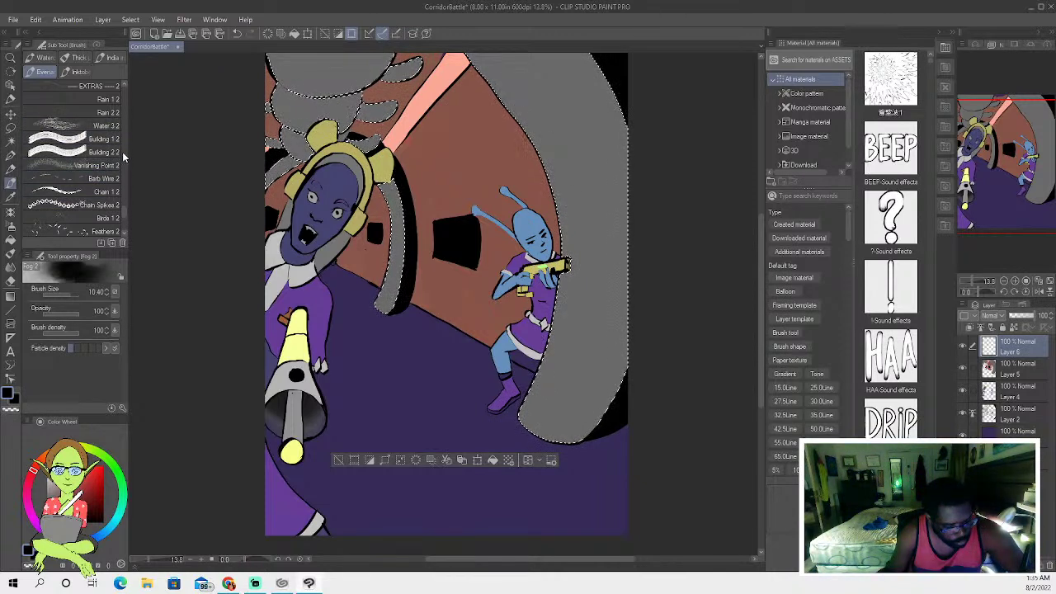
pyautogui.scroll(5, 122, 149)
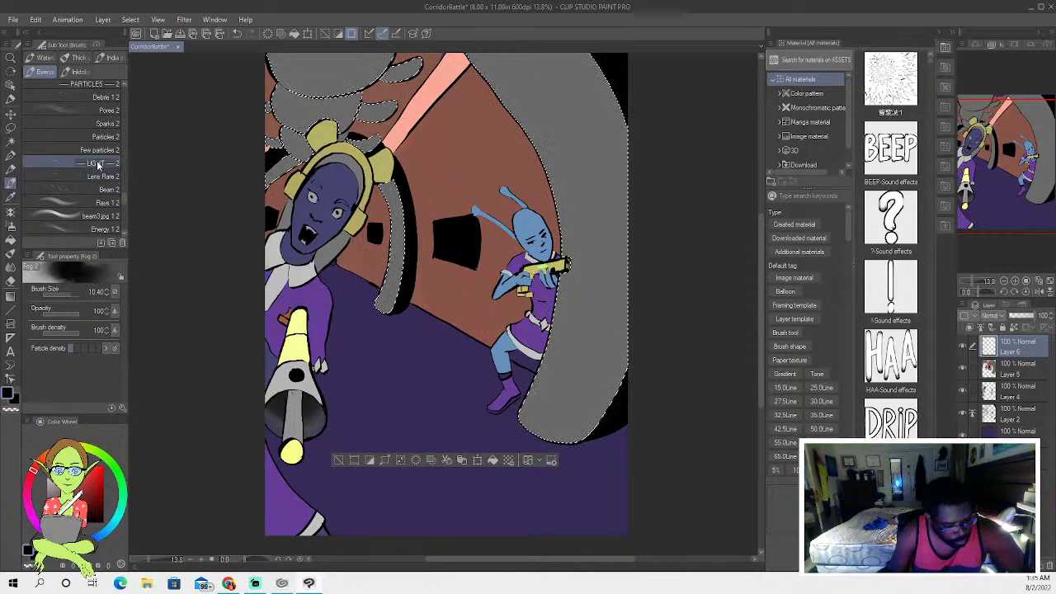
pyautogui.scroll(5, 125, 141)
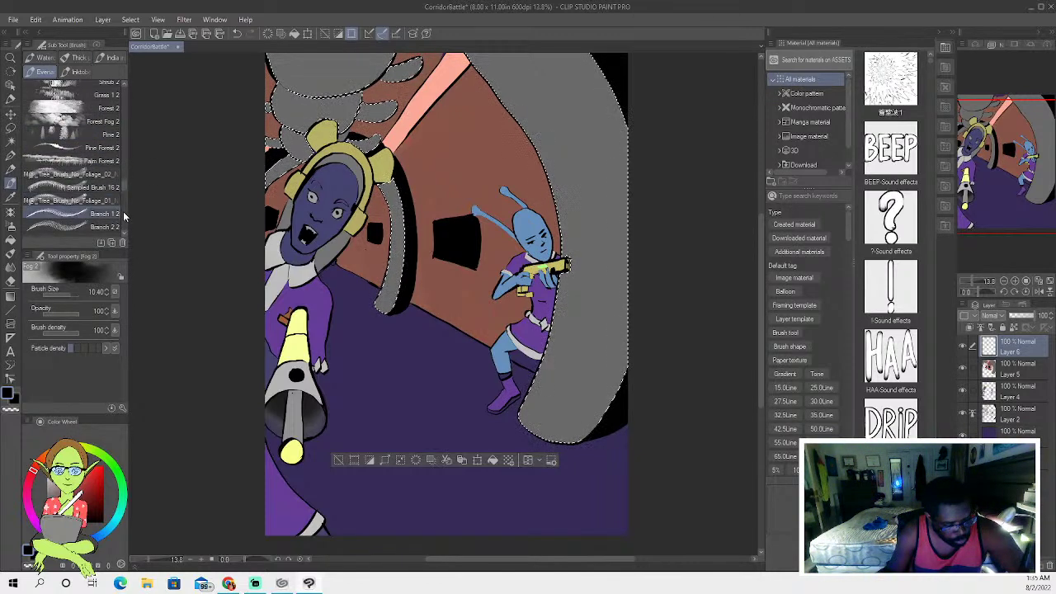
pyautogui.scroll(-5, 122, 213)
pyautogui.scroll(1, 125, 117)
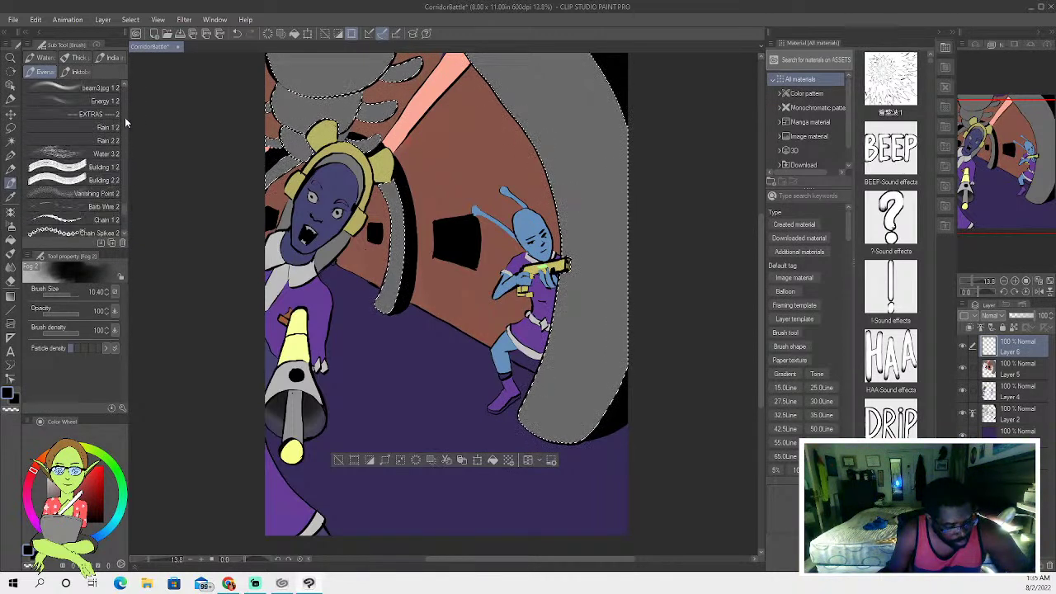
pyautogui.scroll(5, 124, 136)
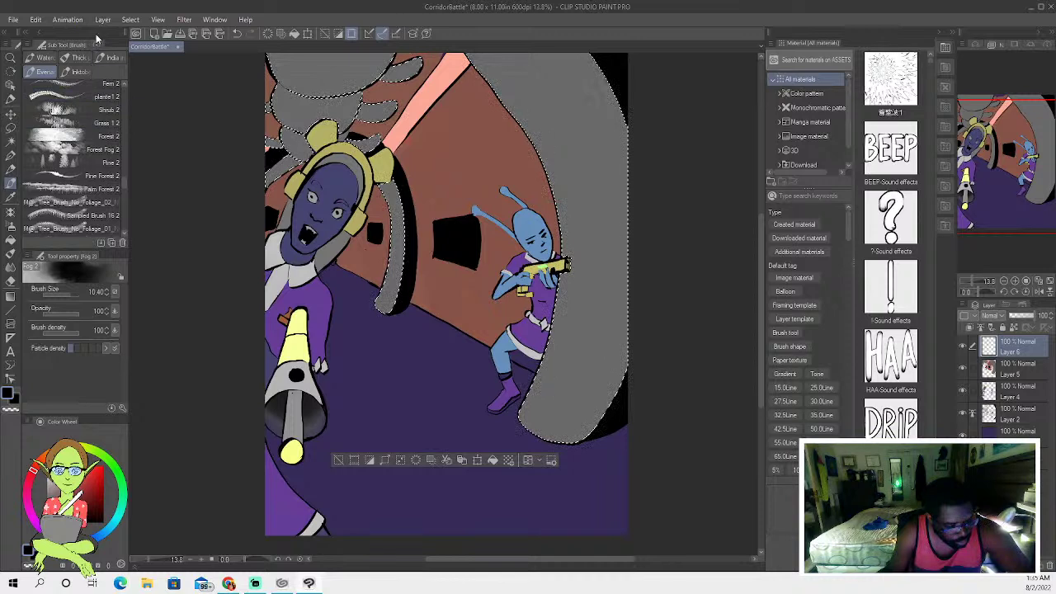
pyautogui.scroll(5, 123, 115)
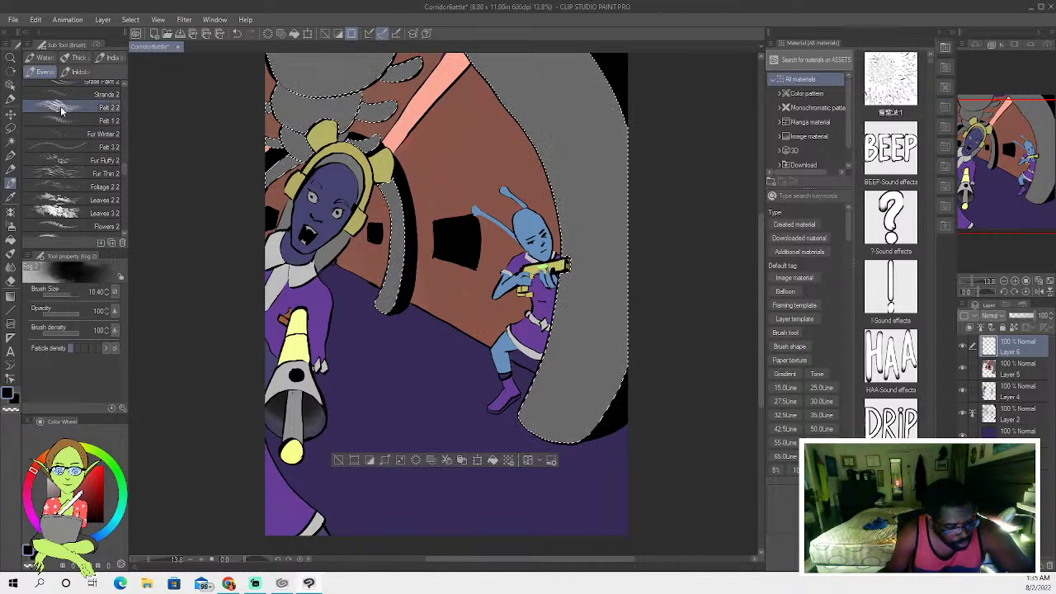
pyautogui.scroll(5, 124, 112)
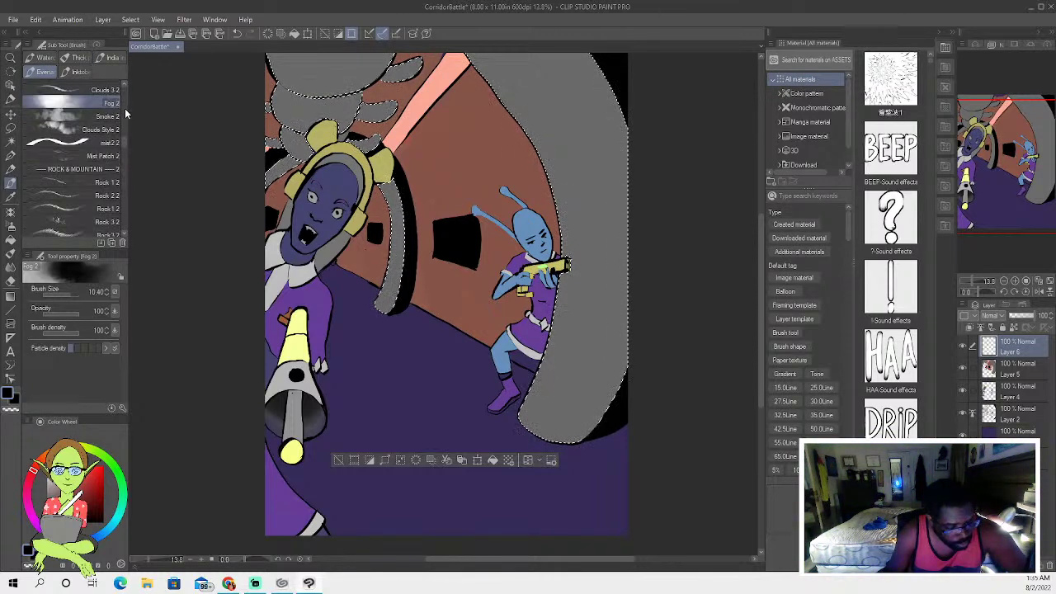
# Choose the Leaves 2 2 brush, enlarge it to 12.5, and change the drawing colour to a light blue.
pyautogui.scroll(-5, 126, 152)
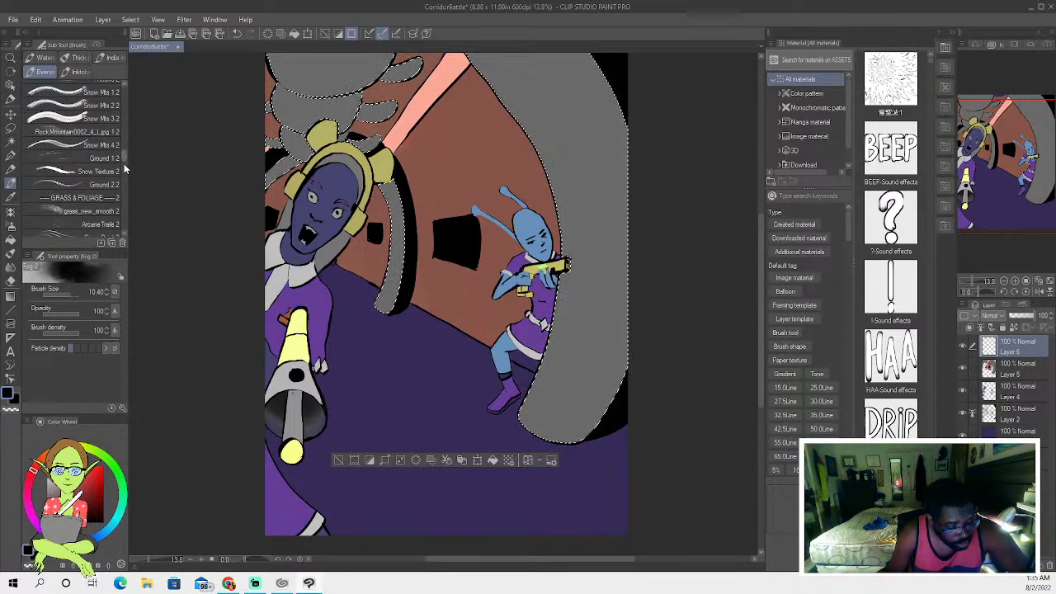
pyautogui.scroll(-5, 125, 165)
pyautogui.click(68, 191)
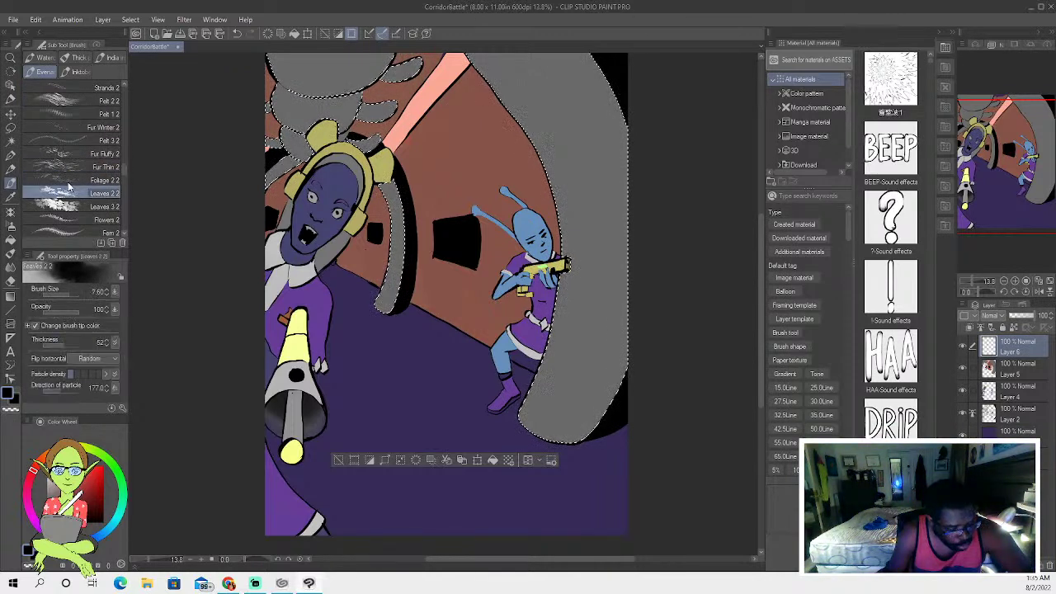
pyautogui.press(']')
pyautogui.press(']')
pyautogui.press(']')
pyautogui.press(']')
pyautogui.press('c')
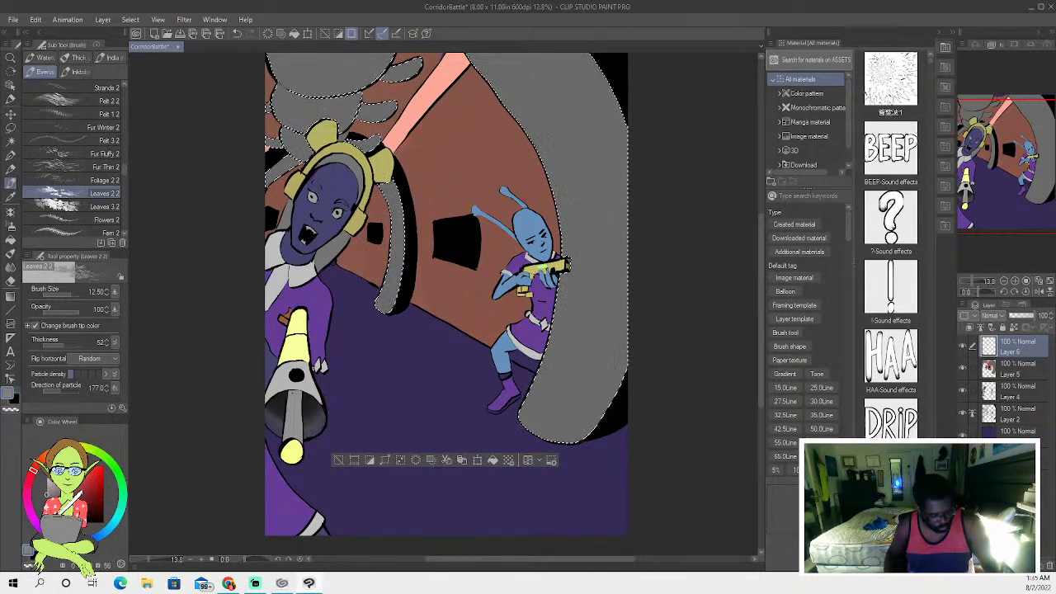
pyautogui.click(105, 533)
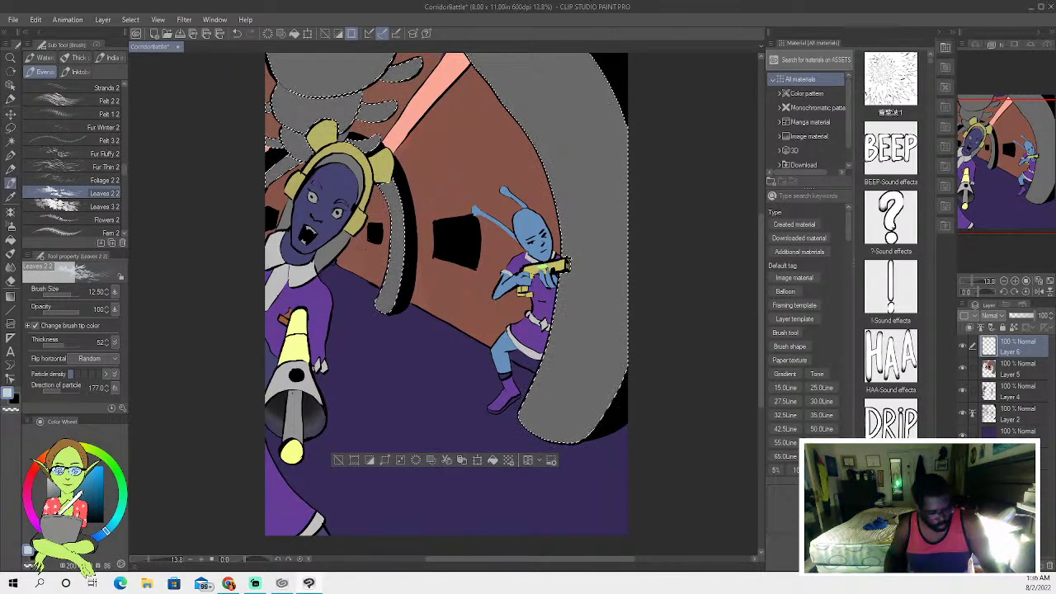
# Brush light texture strokes over the selected large foreground arch on Layer 6 at brush size 20 and opacity 30.
pyautogui.press('-')
pyautogui.press(']')
pyautogui.press(']')
pyautogui.press(']')
pyautogui.press(']')
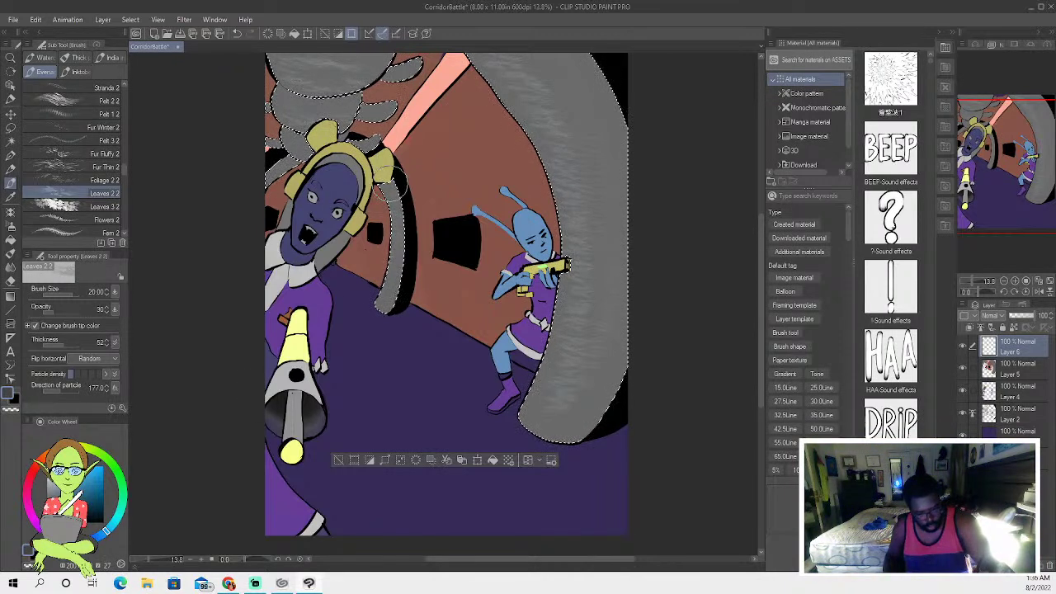
# Try texture strokes on the narrow middle arch with the brush reduced to size 5 and opacity 60, and undo the last stroke.
pyautogui.press('[')
pyautogui.press('[')
pyautogui.press('[')
pyautogui.press('[')
pyautogui.press('[')
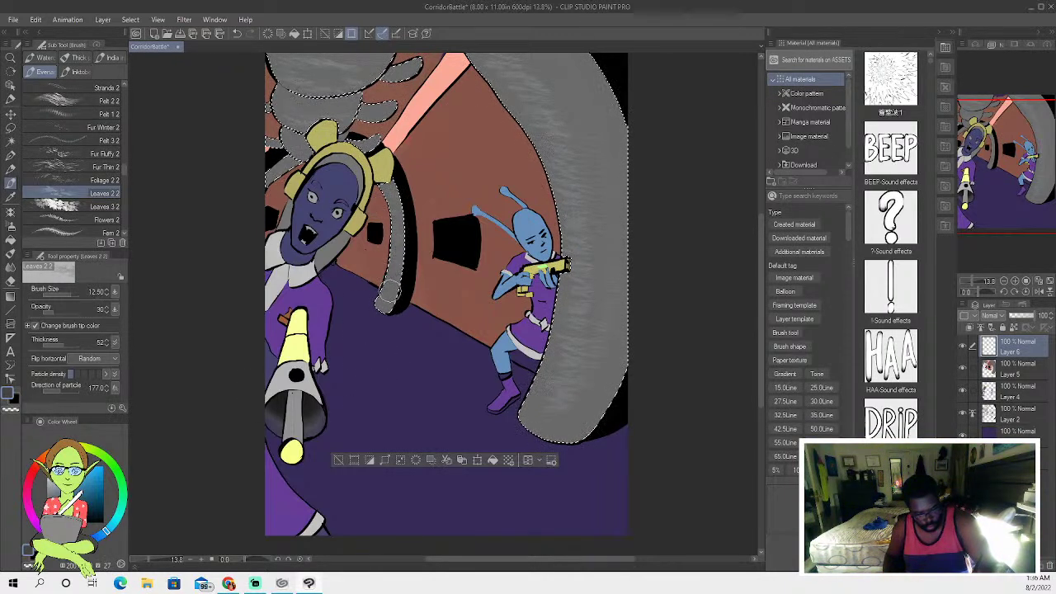
pyautogui.press('[')
pyautogui.press('[')
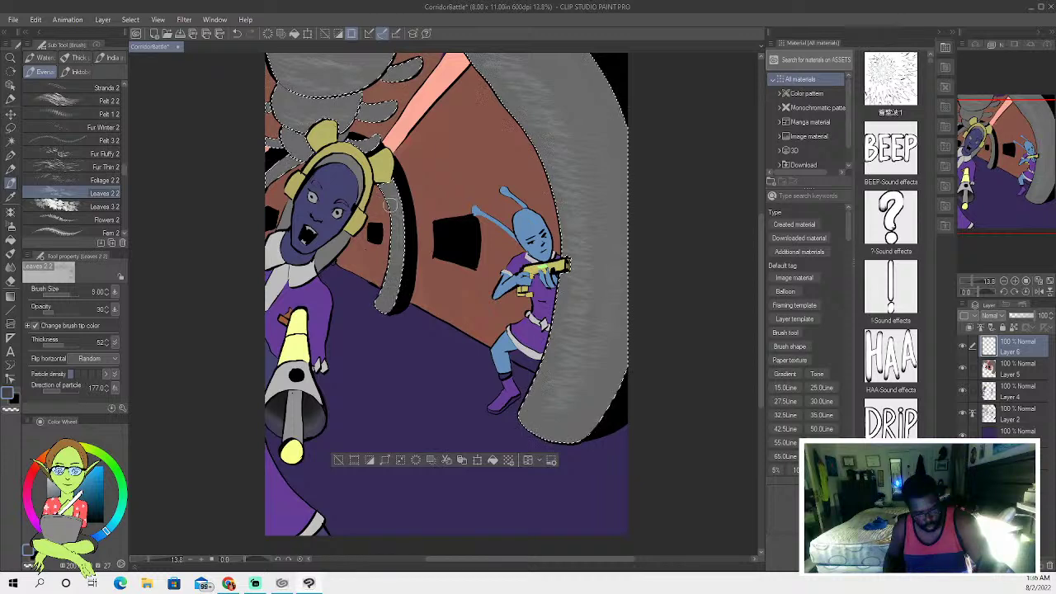
pyautogui.press('[')
pyautogui.press('[')
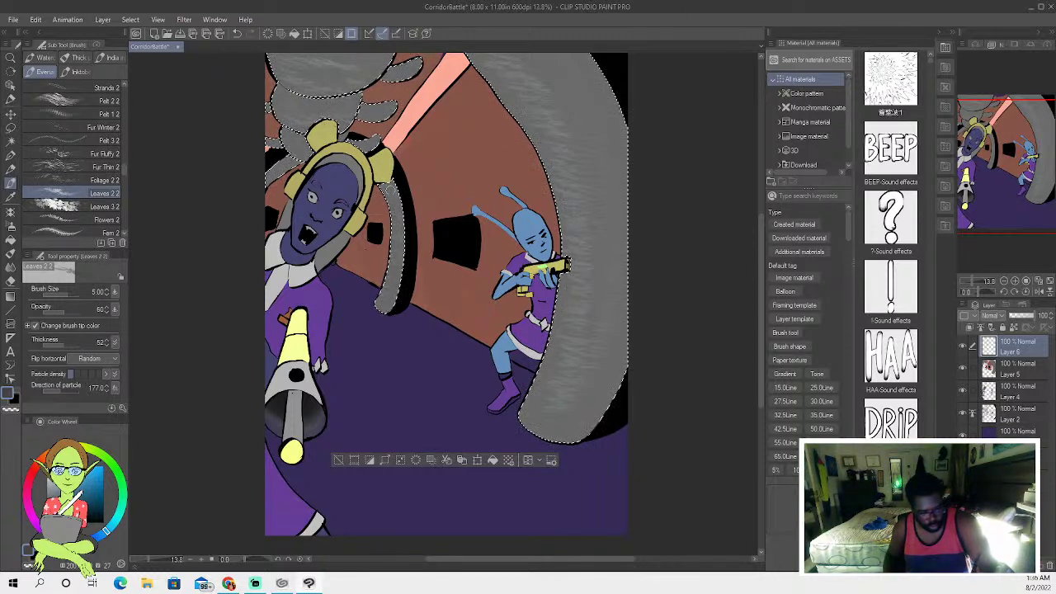
pyautogui.moveTo(330, 93)
pyautogui.mouseDown()
pyautogui.moveTo(387, 157)
pyautogui.moveTo(383, 198)
pyautogui.moveTo(398, 247)
pyautogui.moveTo(384, 307)
pyautogui.mouseUp()
pyautogui.hotkey('ctrl', 'z')
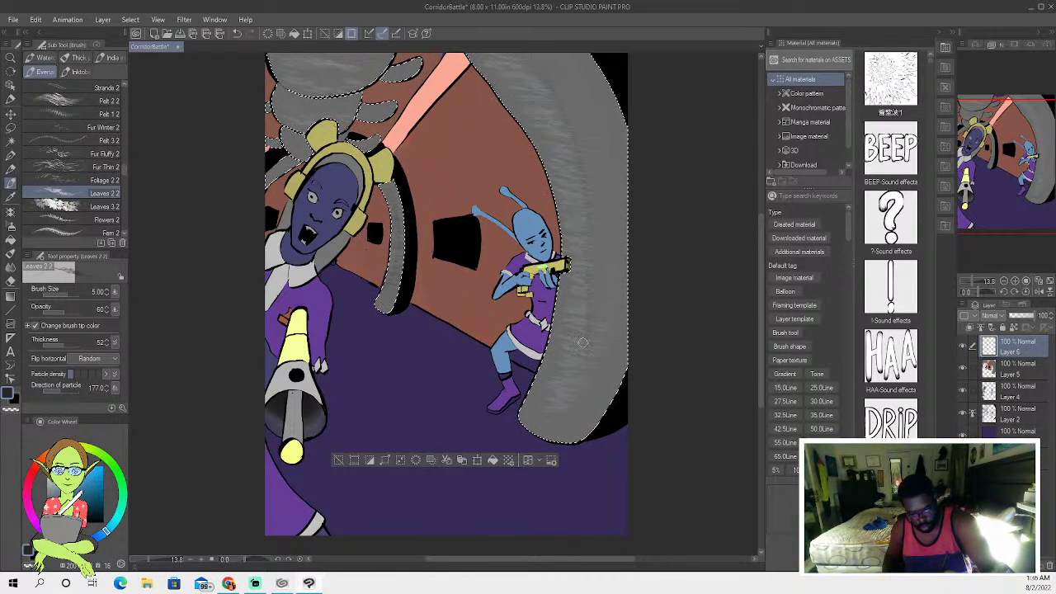
# Build up denser texture strokes on the large arch at brush size 10, texture the middle arch with a smaller brush, and clear the selection.
pyautogui.press(']')
pyautogui.press(']')
pyautogui.press(']')
pyautogui.press(']')
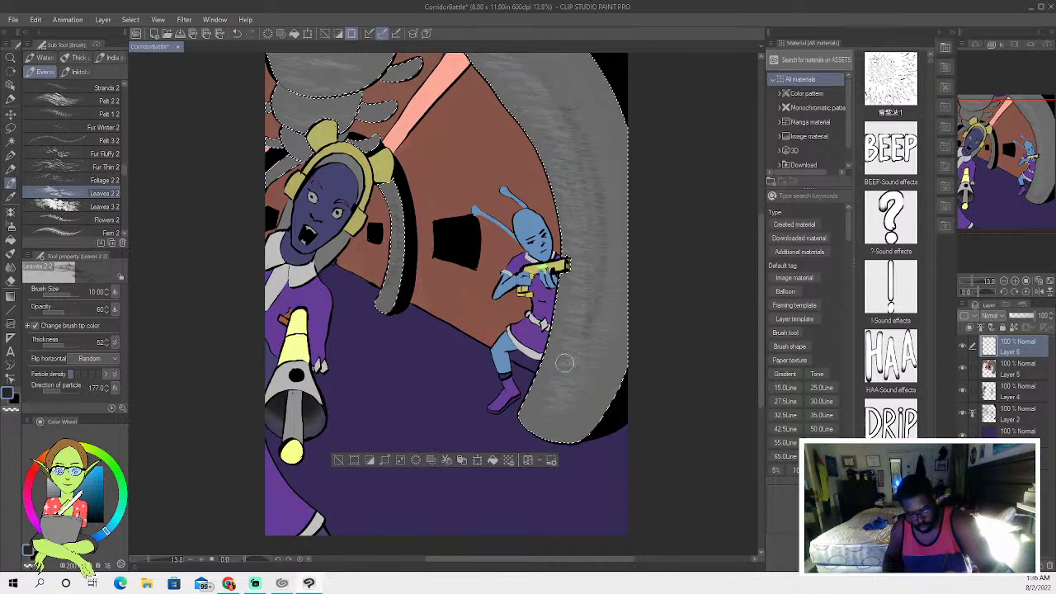
pyautogui.press('[')
pyautogui.press('[')
pyautogui.press('[')
pyautogui.press('[')
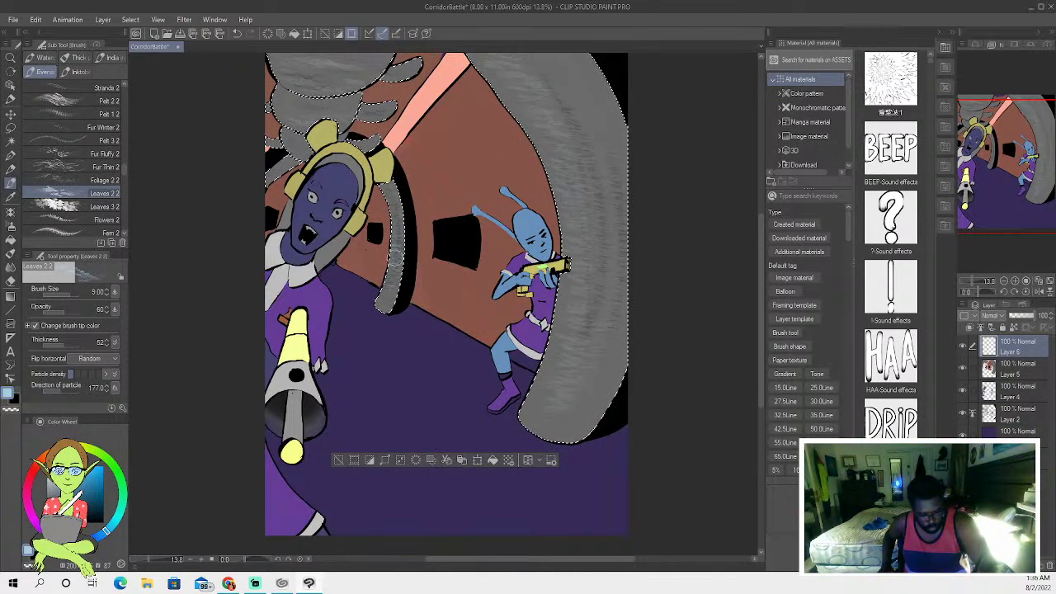
pyautogui.click(338, 459)
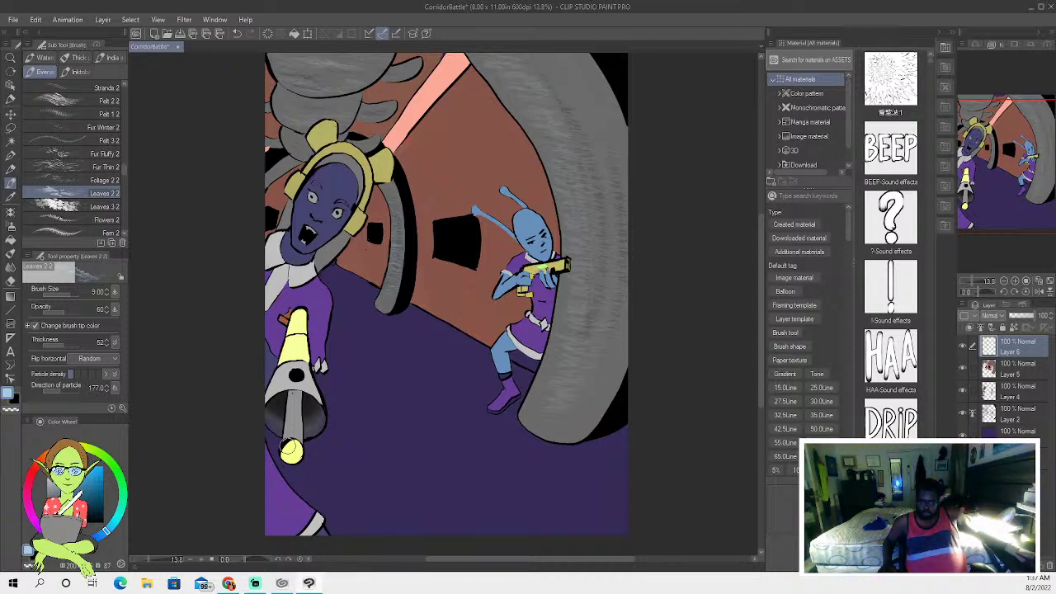
# Hide and show Layer 6 to compare the arches with and without the brushed texture.
pyautogui.click(963, 347)
pyautogui.click(963, 349)
pyautogui.click(963, 350)
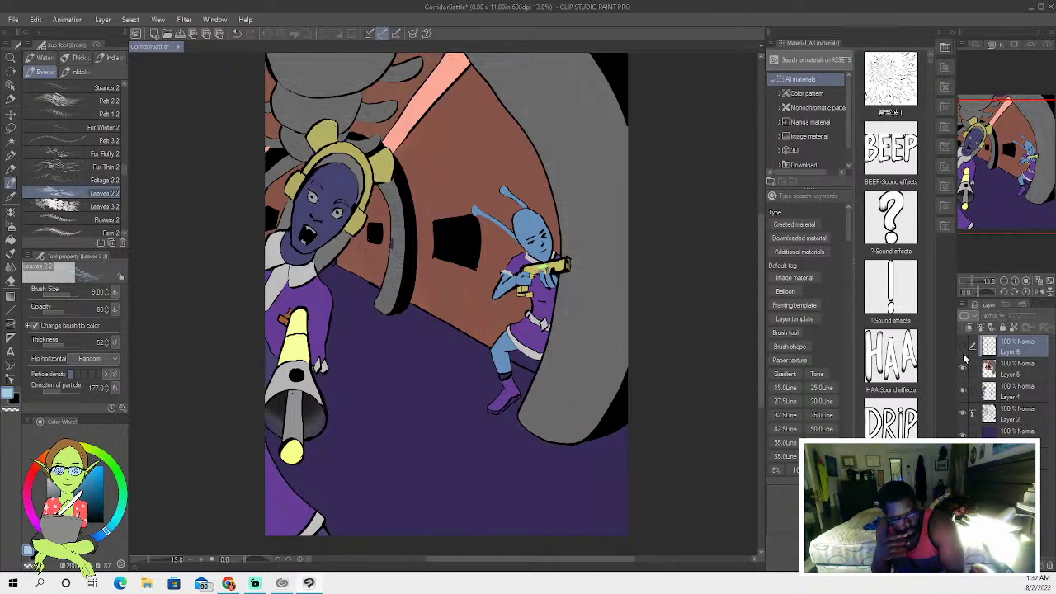
pyautogui.click(963, 350)
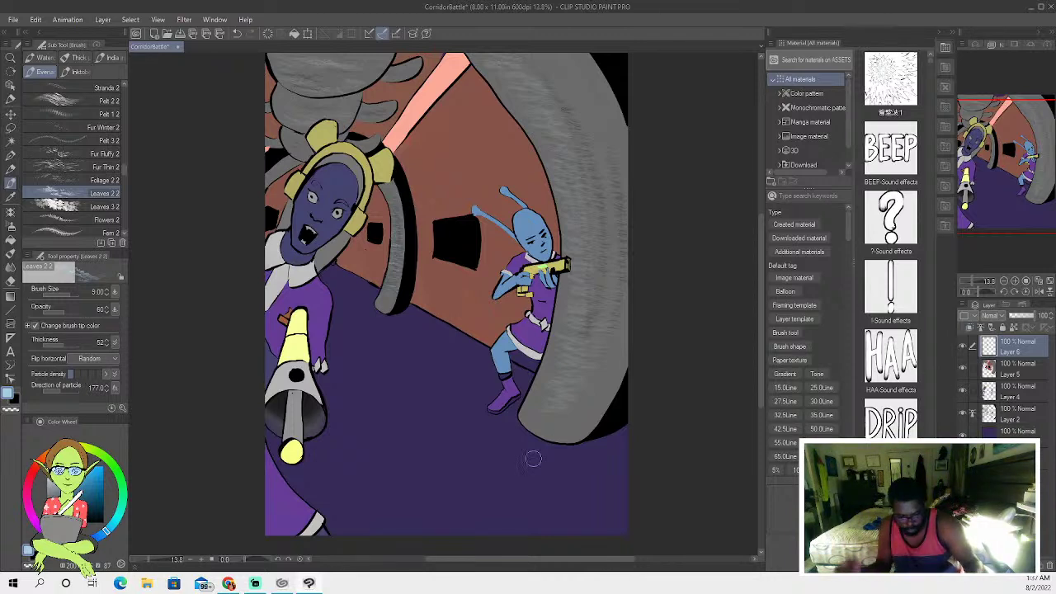
# Soften the brushed texture on the large arch with the Blend tool at size 17.5, and reduce the brush to 15 for the middle arch.
pyautogui.click(10, 267)
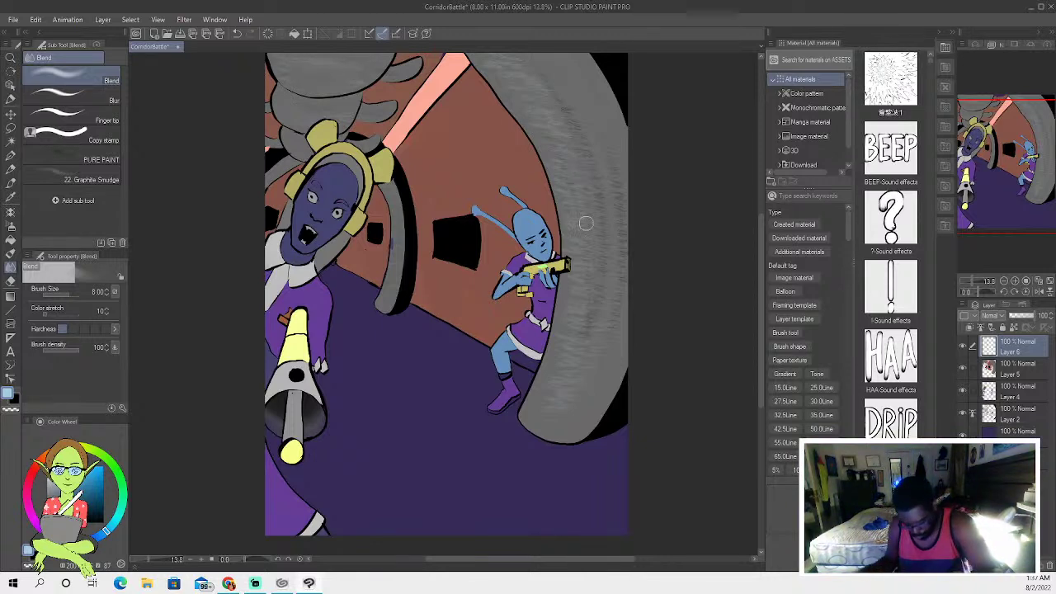
pyautogui.press(']')
pyautogui.press(']')
pyautogui.press(']')
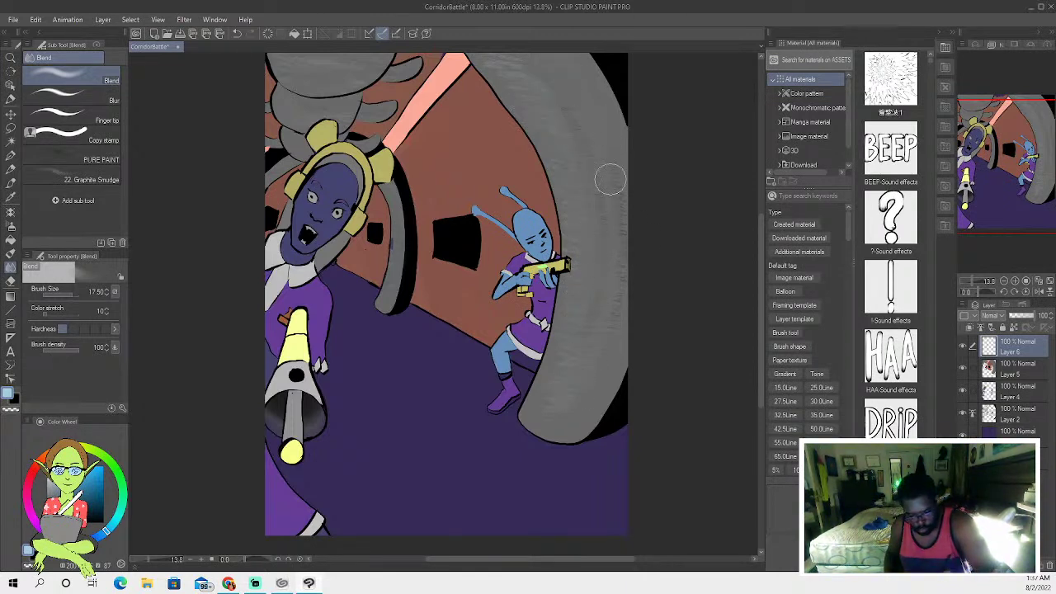
pyautogui.press('[')
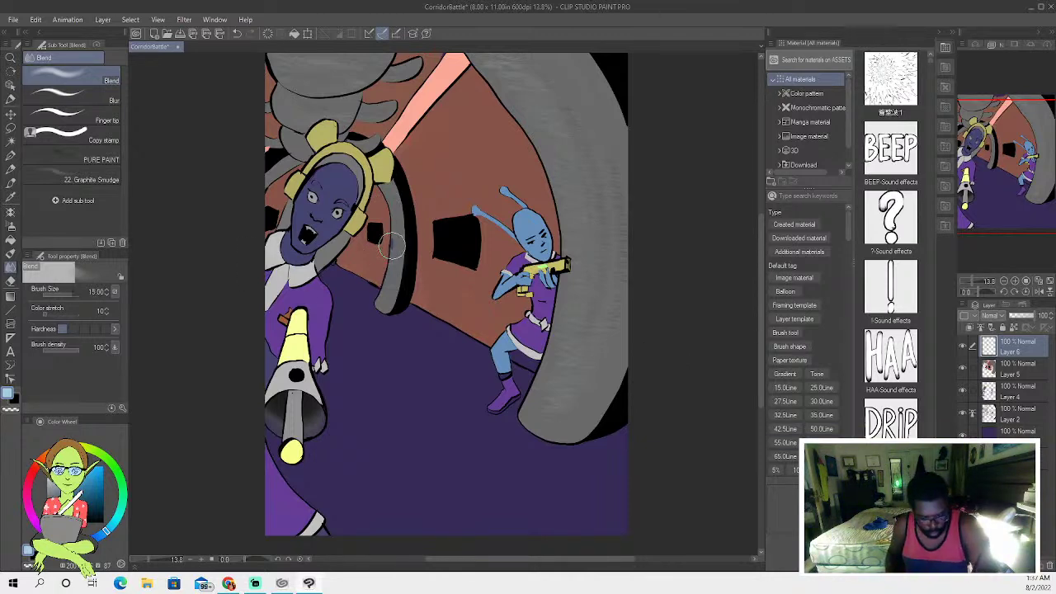
# Sample the arch grey and cover the leftover dark spot on the middle arch with the Smooth Inker pen at size 10.
pyautogui.click(12, 160)
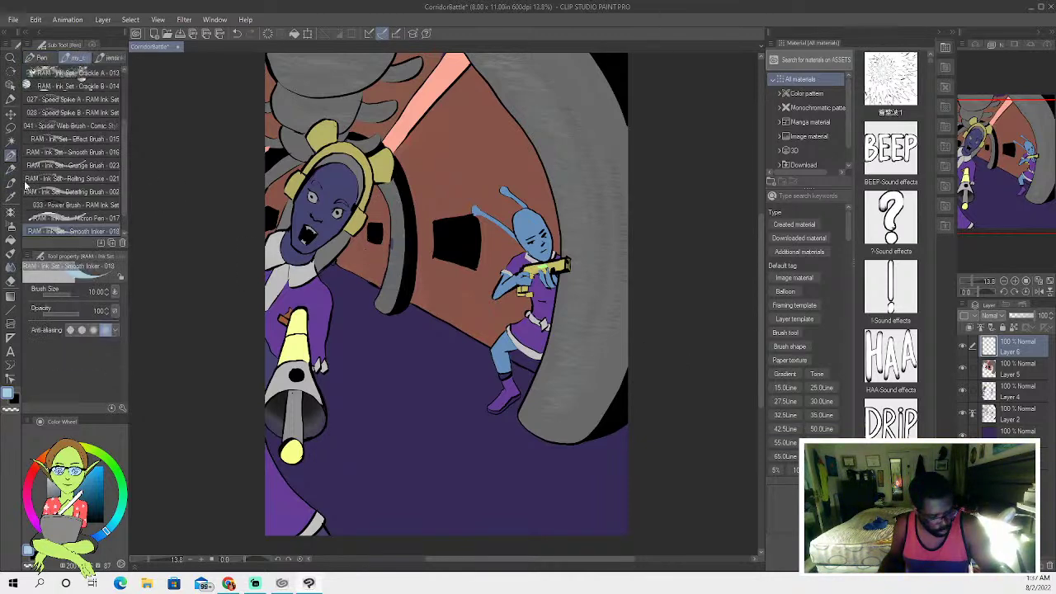
pyautogui.click(11, 196)
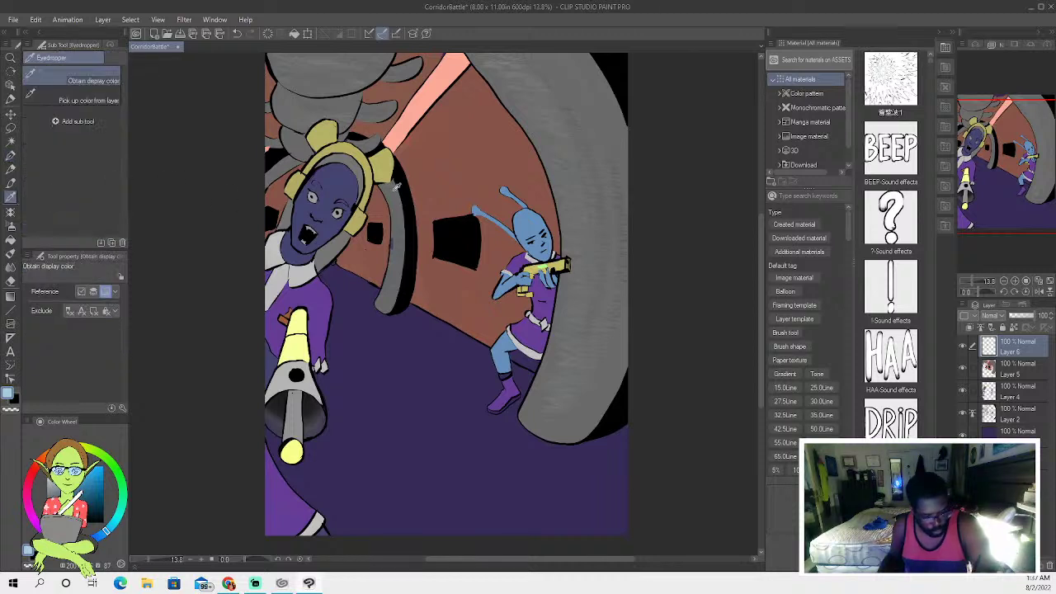
pyautogui.click(11, 157)
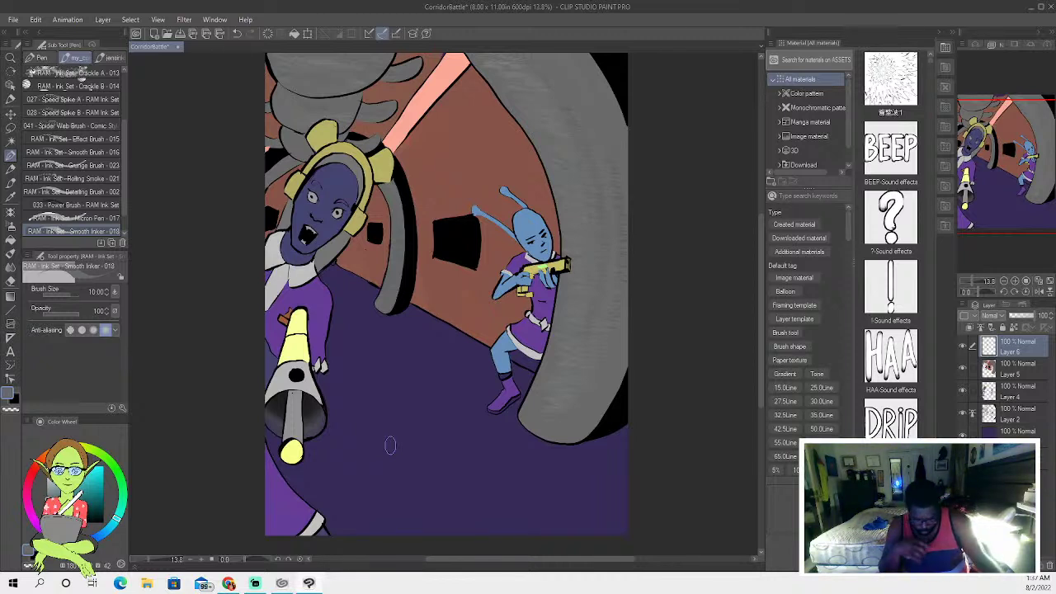
pyautogui.press('w')
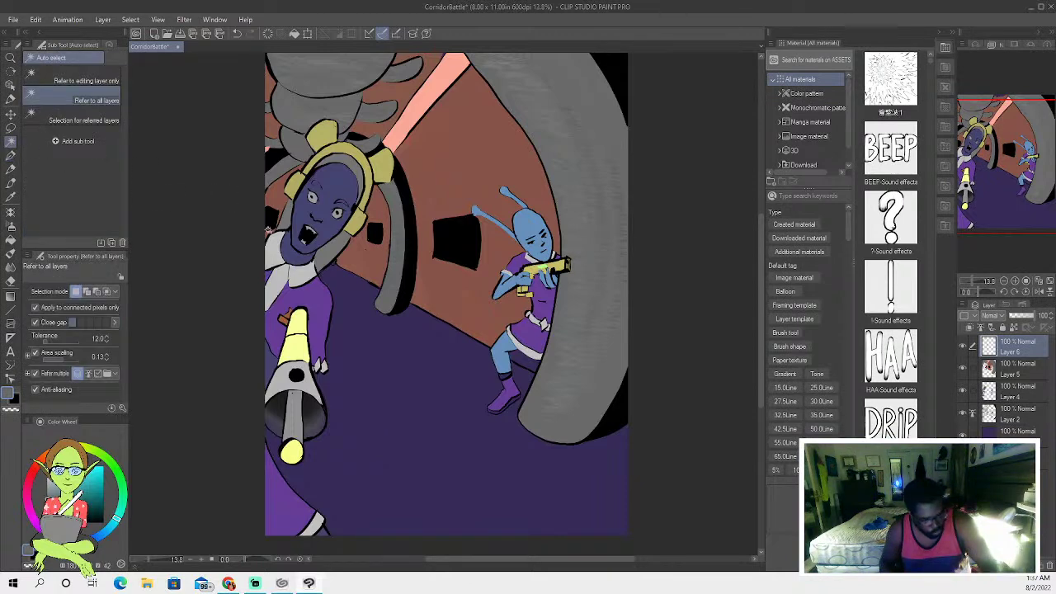
# Try to recolour the sole of the blue alien's boot light grey with the Fill tool, and undo the fill.
pyautogui.keyDown('shift'); pyautogui.click(512, 402); pyautogui.keyUp('shift')
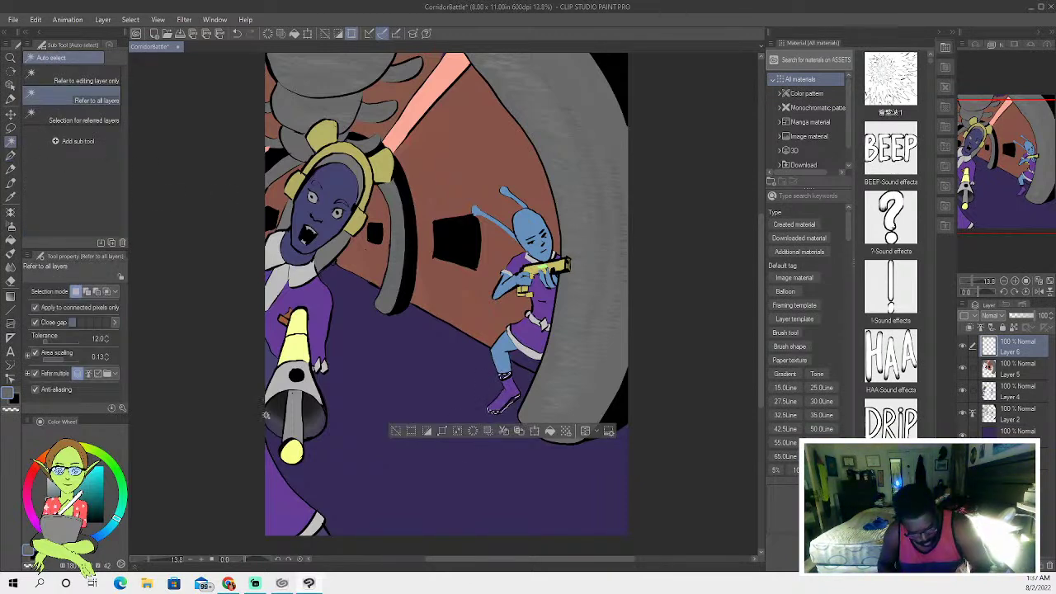
pyautogui.press('g')
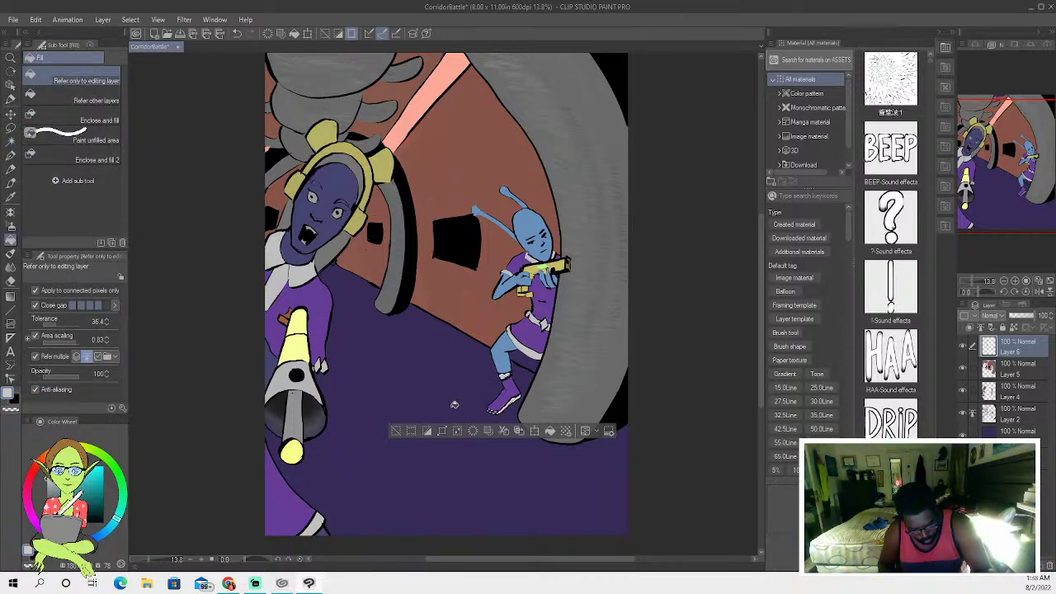
pyautogui.click(395, 431)
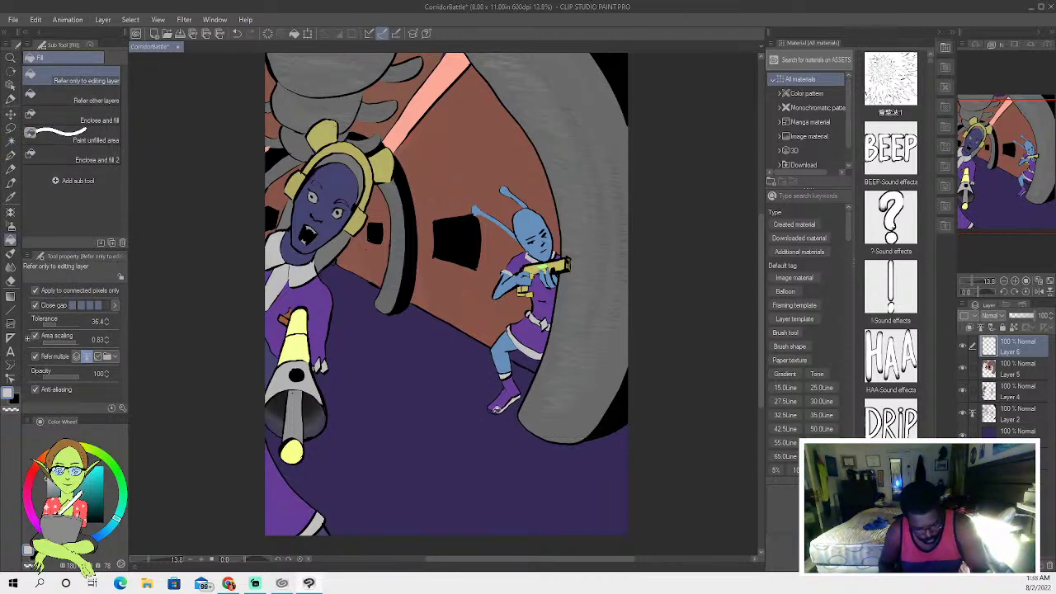
pyautogui.click(496, 410)
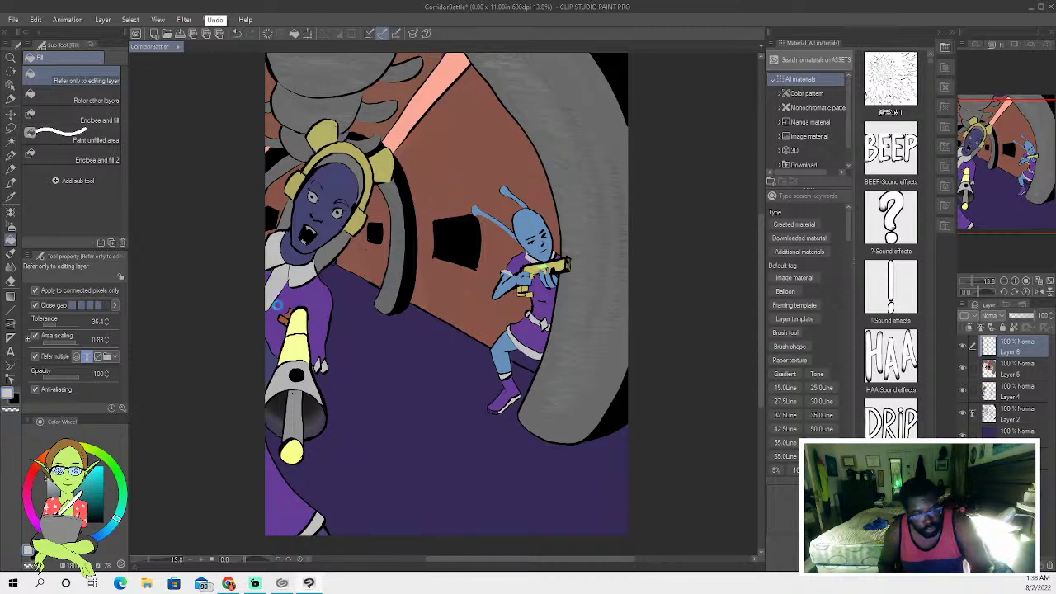
pyautogui.click(276, 368)
pyautogui.click(237, 33)
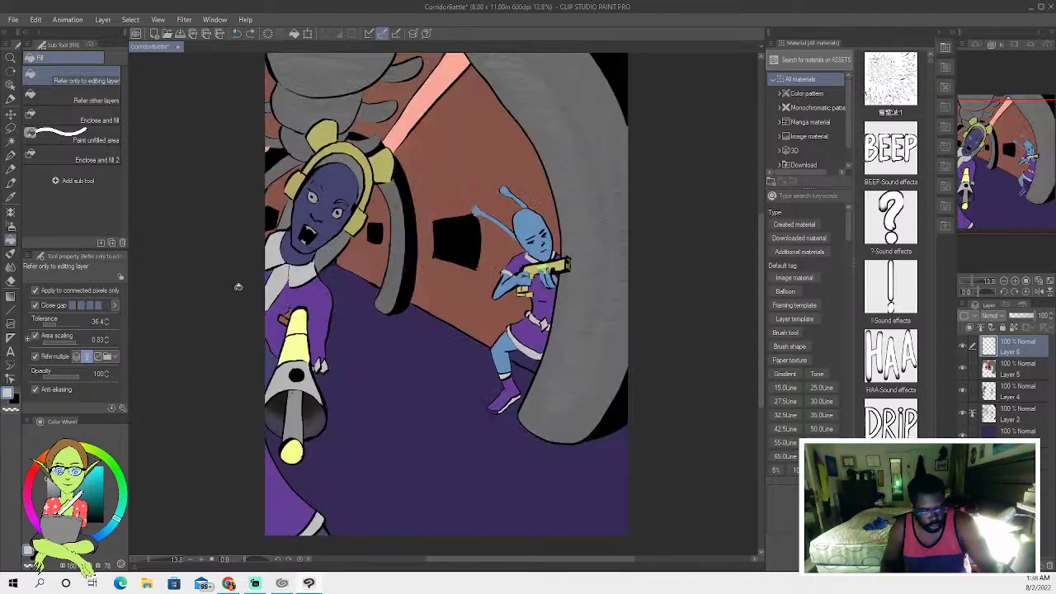
# Select the sole of the blue alien's boot, touch it up in light grey with the Leaves 2 2 brush, and clear the selection.
pyautogui.click(11, 141)
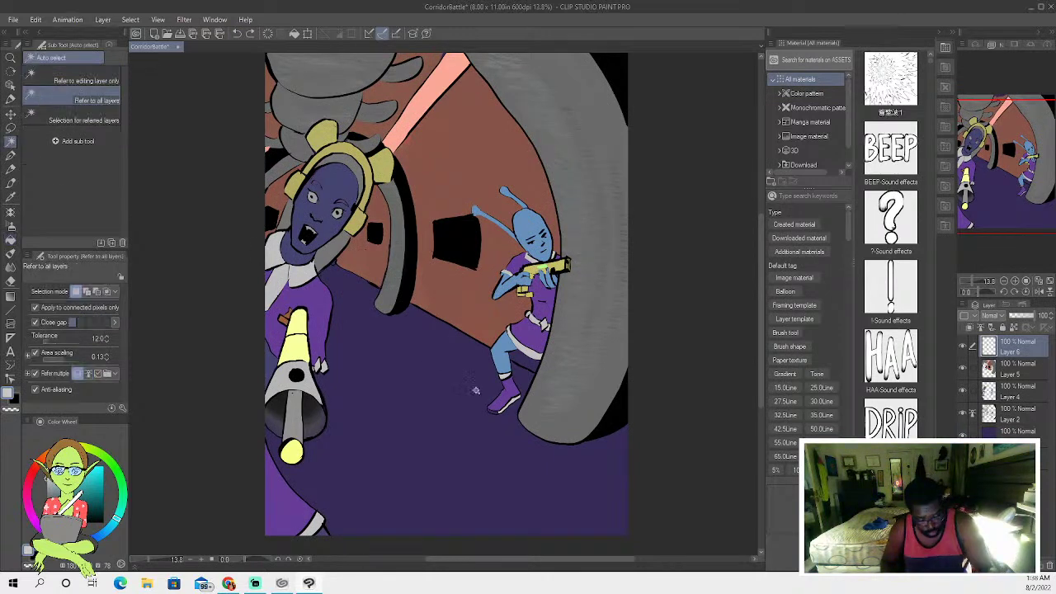
pyautogui.click(491, 439)
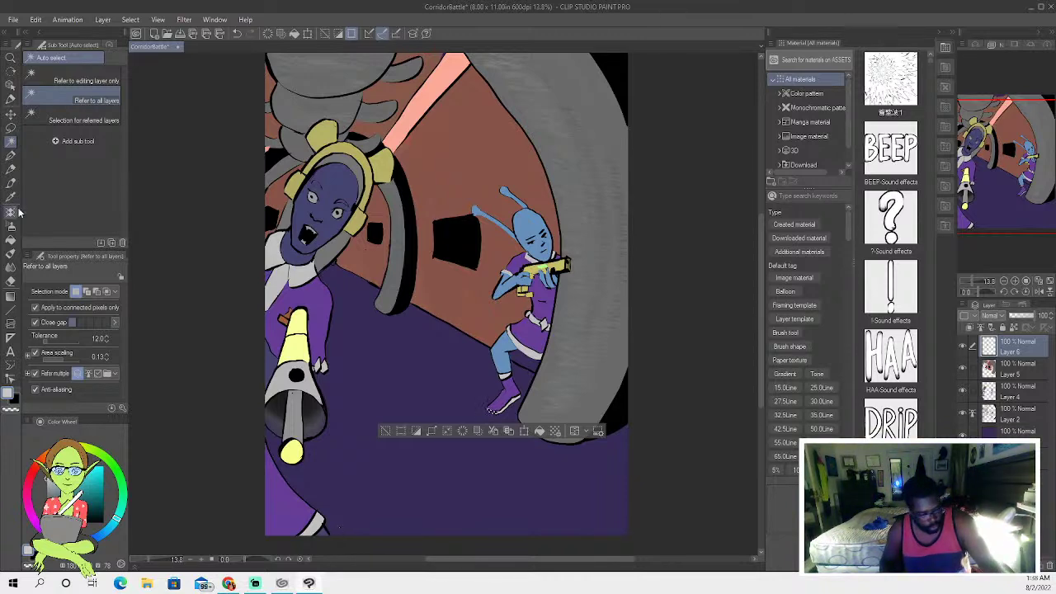
pyautogui.click(11, 183)
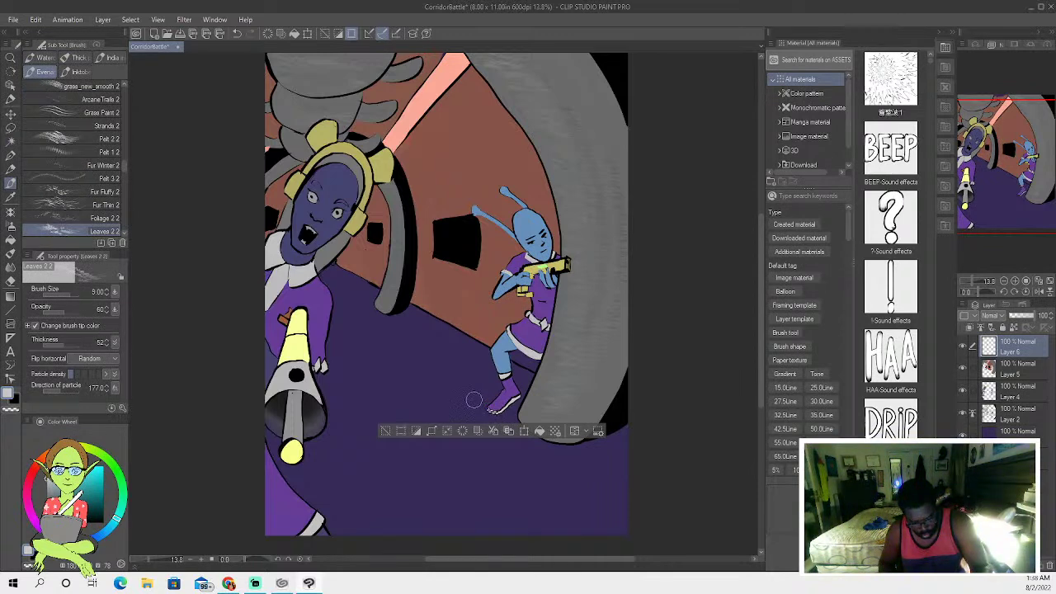
pyautogui.click(385, 431)
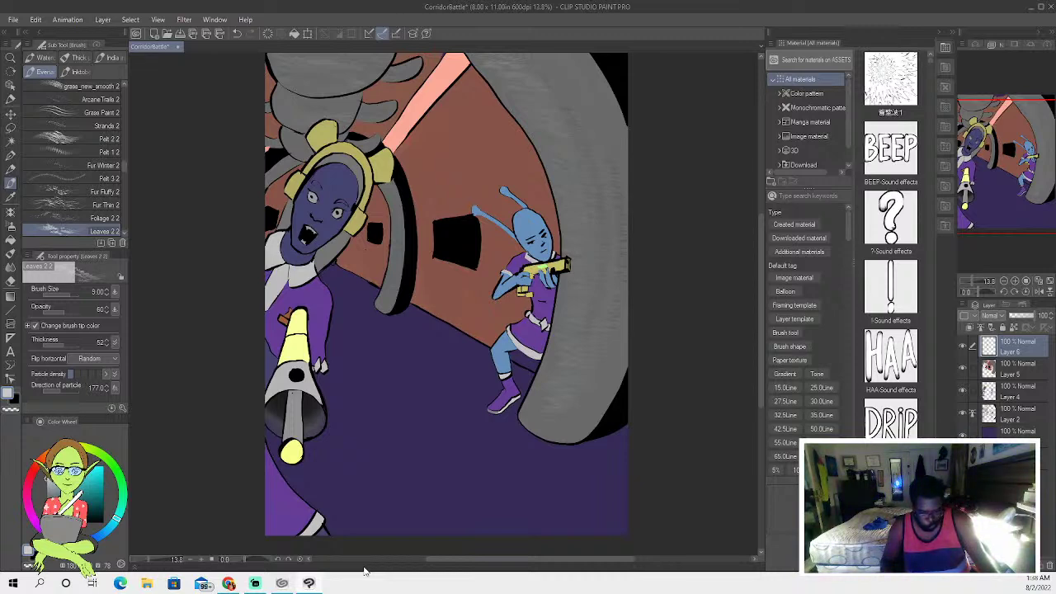
# Select the purple corridor floor, fill it with a dark grey-teal on Layer 6, and clear the selection.
pyautogui.press('w')
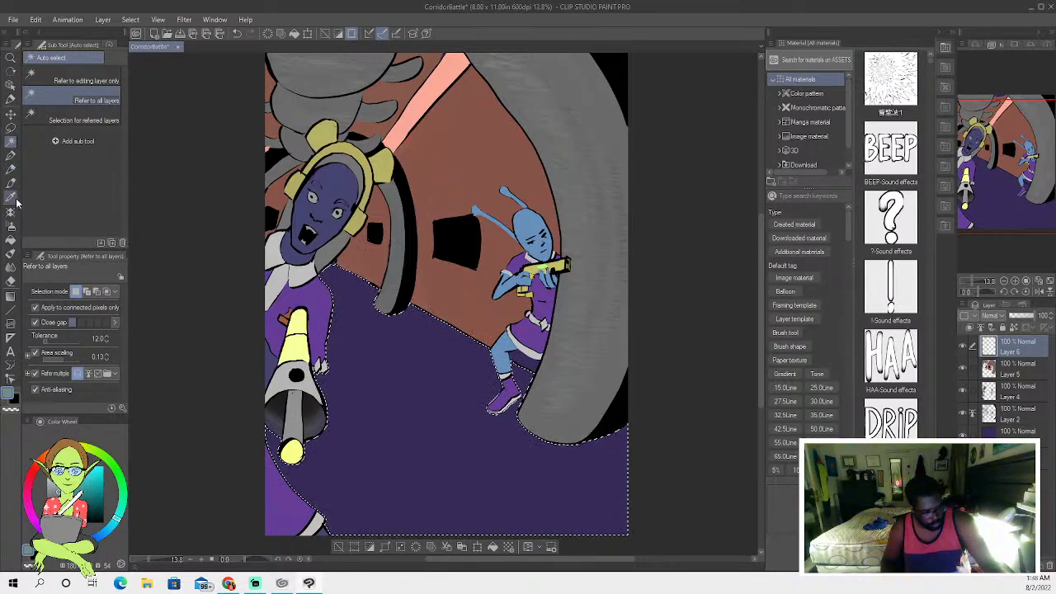
pyautogui.click(12, 282)
pyautogui.click(16, 238)
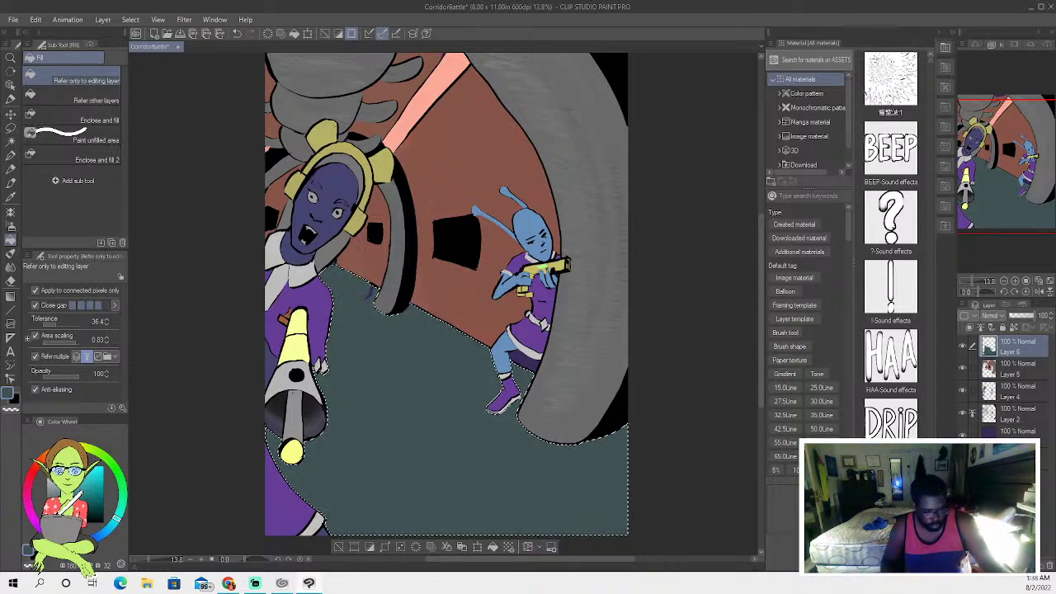
pyautogui.click(338, 546)
# Choose the RAM Ink Set Crackle B - 014 pen, reselect the corridor floor, and add a new layer above Layer 6.
pyautogui.click(11, 155)
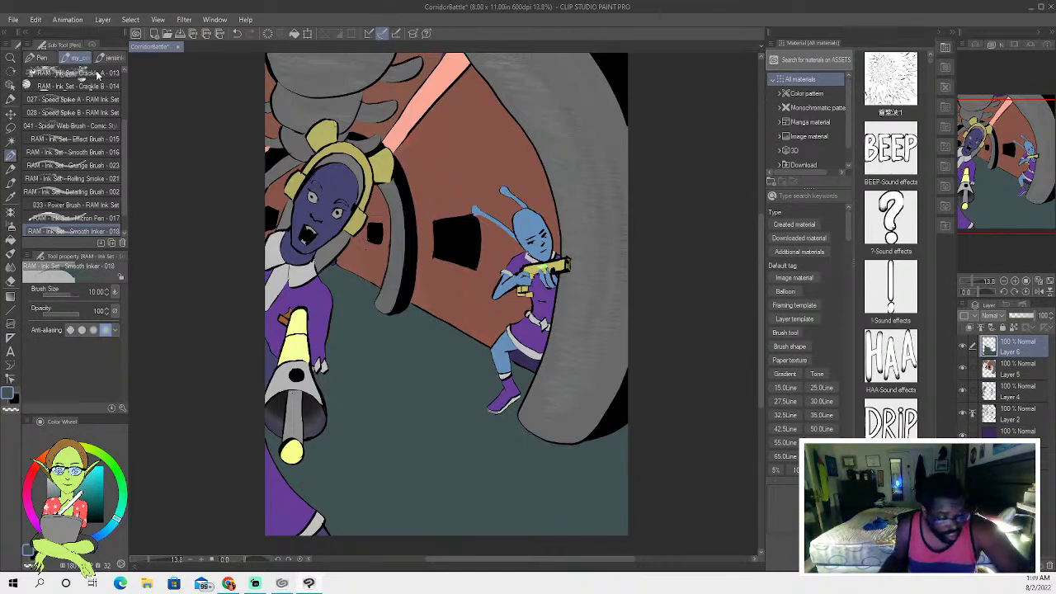
pyautogui.click(72, 86)
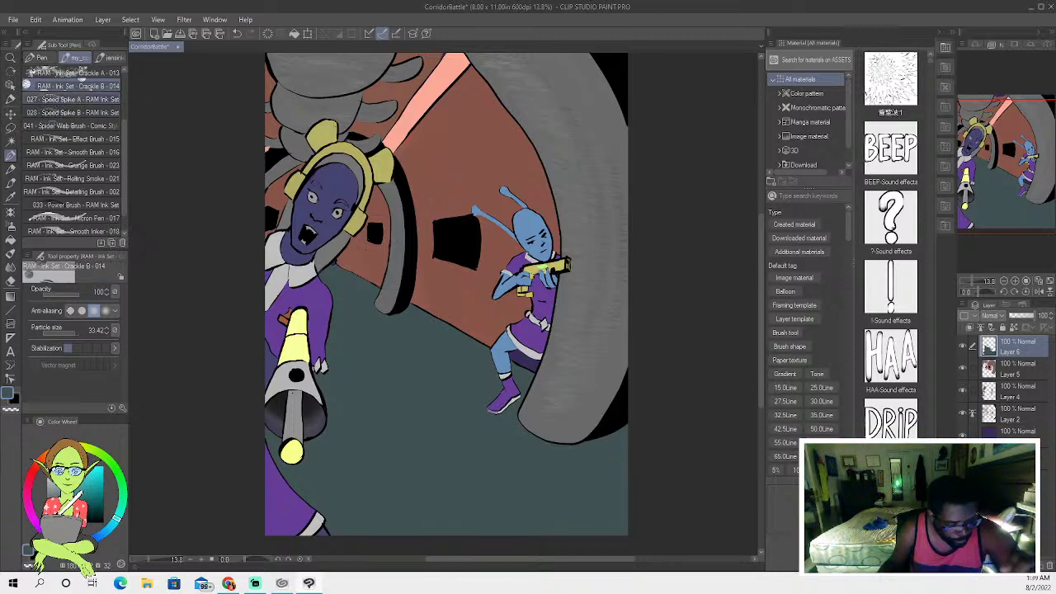
pyautogui.press('w')
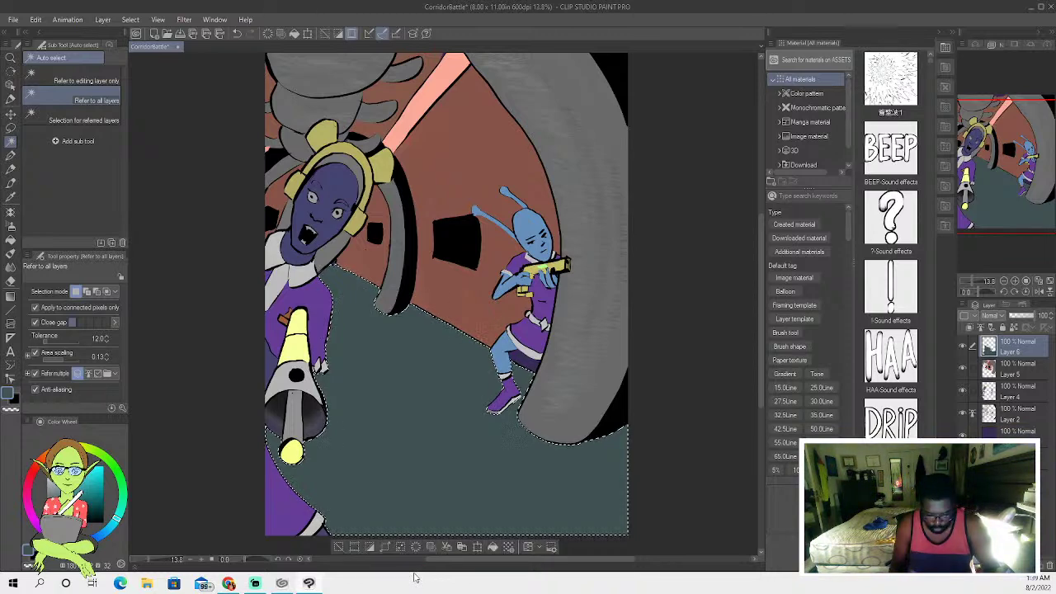
pyautogui.hotkey('ctrl', 'shift', 'n')
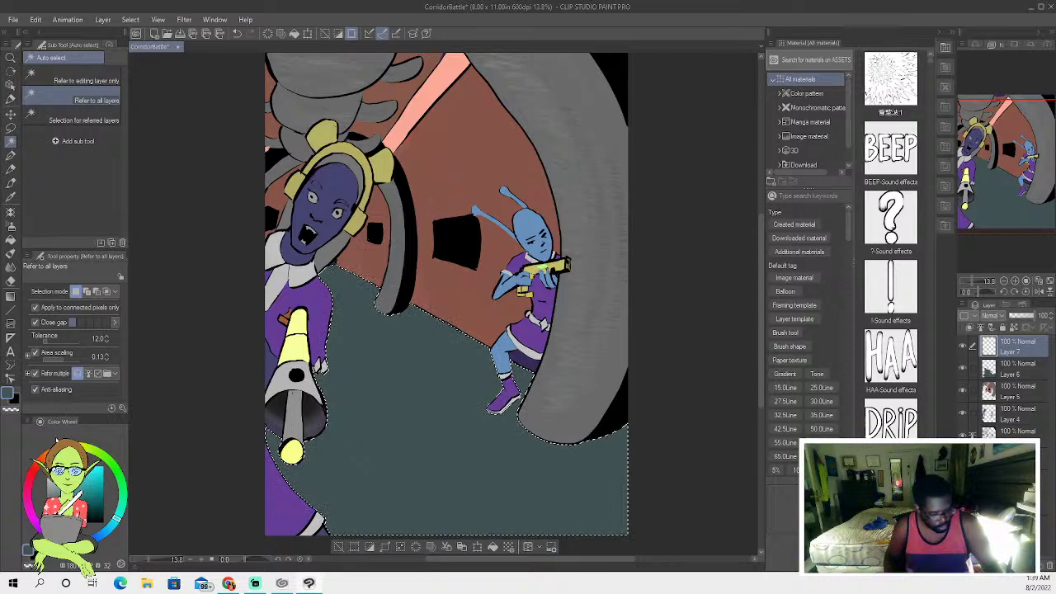
# Try texturing the selected floor on Layer 7 with the Crackle B ink brush at 30% layer opacity, and undo it.
pyautogui.click(11, 184)
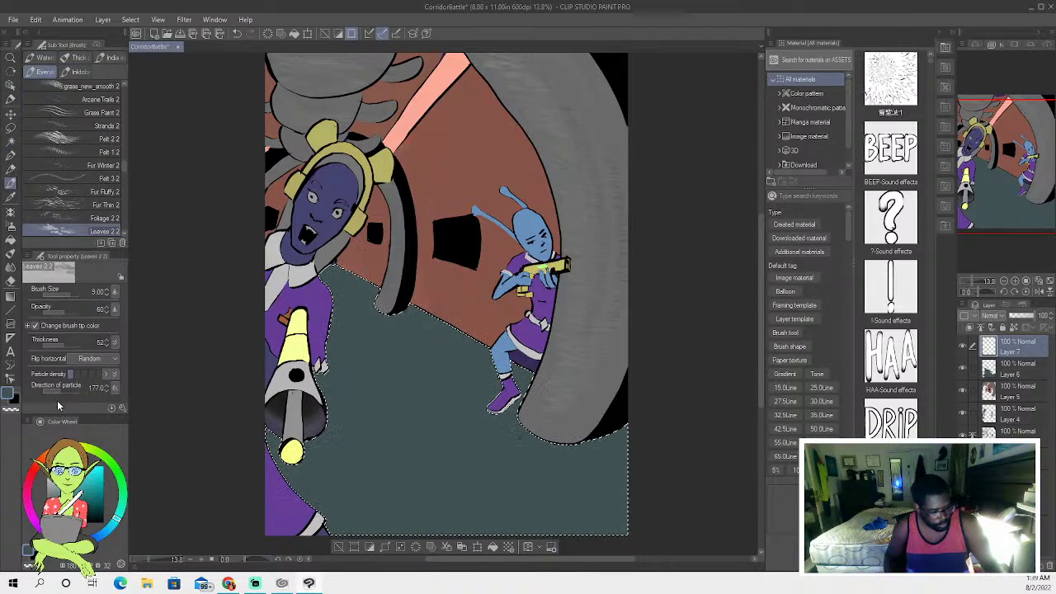
pyautogui.click(12, 154)
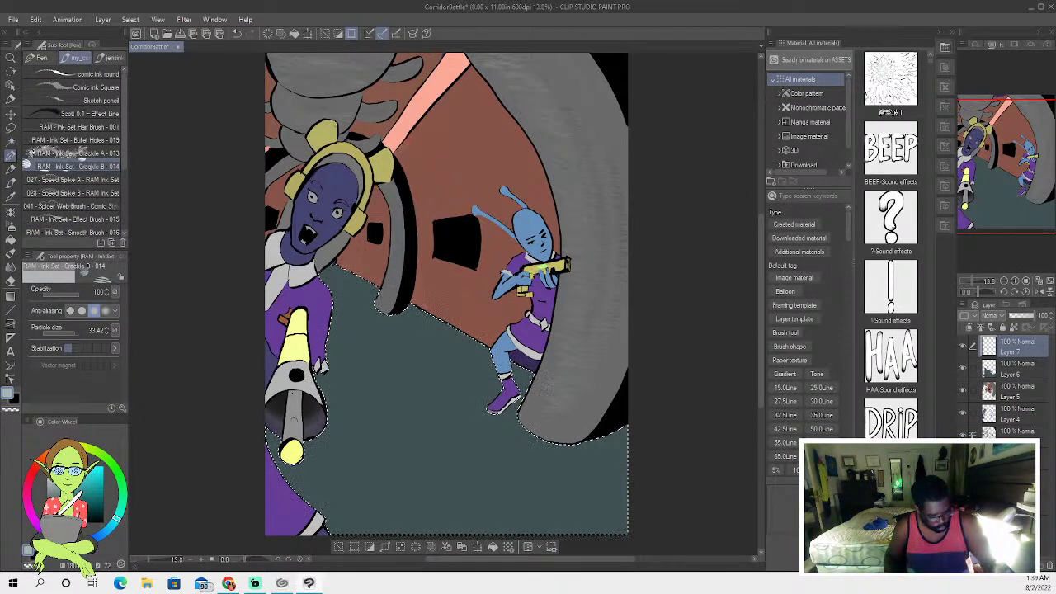
pyautogui.moveTo(347, 354)
pyautogui.mouseDown()
pyautogui.moveTo(425, 397)
pyautogui.moveTo(430, 440)
pyautogui.mouseUp()
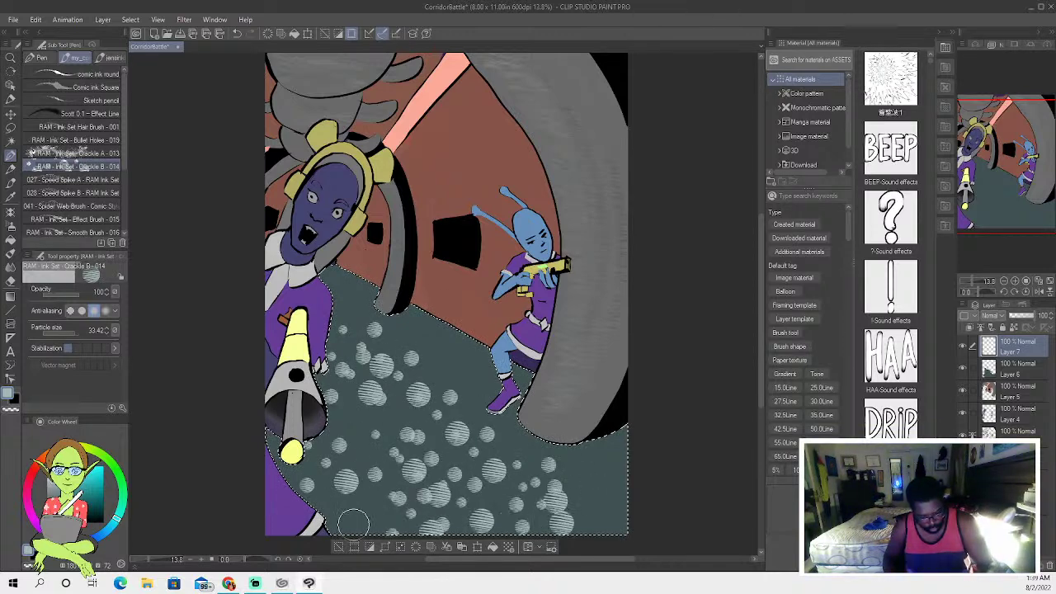
pyautogui.moveTo(432, 329); pyautogui.dragTo(540, 394)
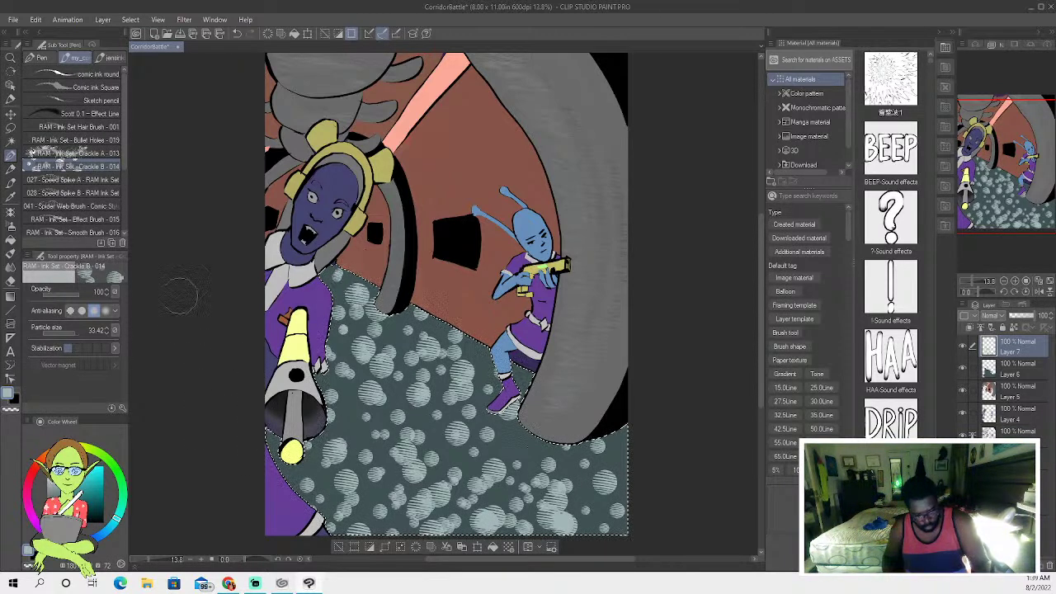
pyautogui.click(1020, 316)
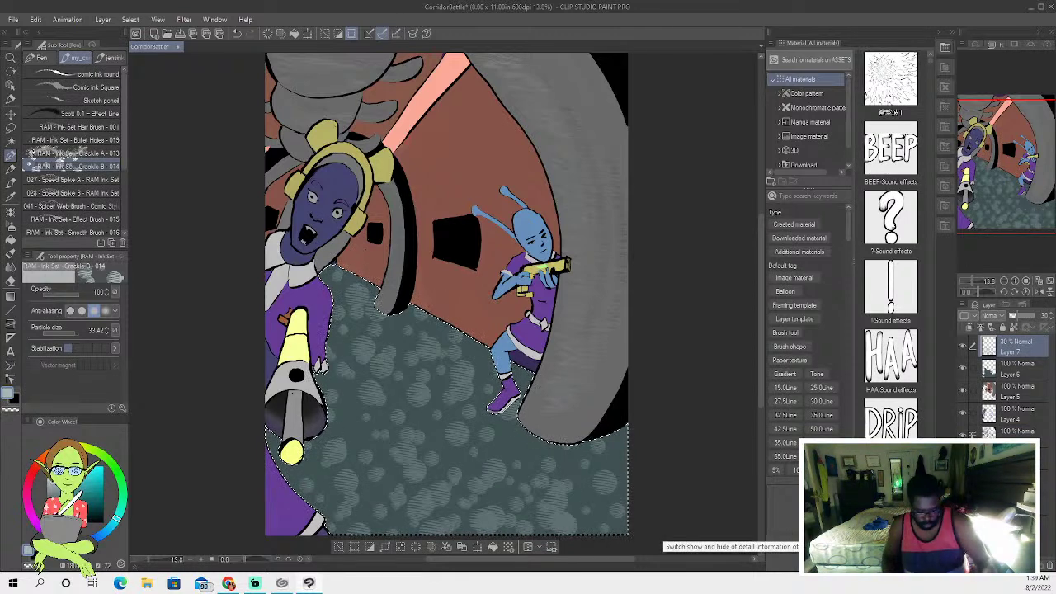
pyautogui.click(236, 38)
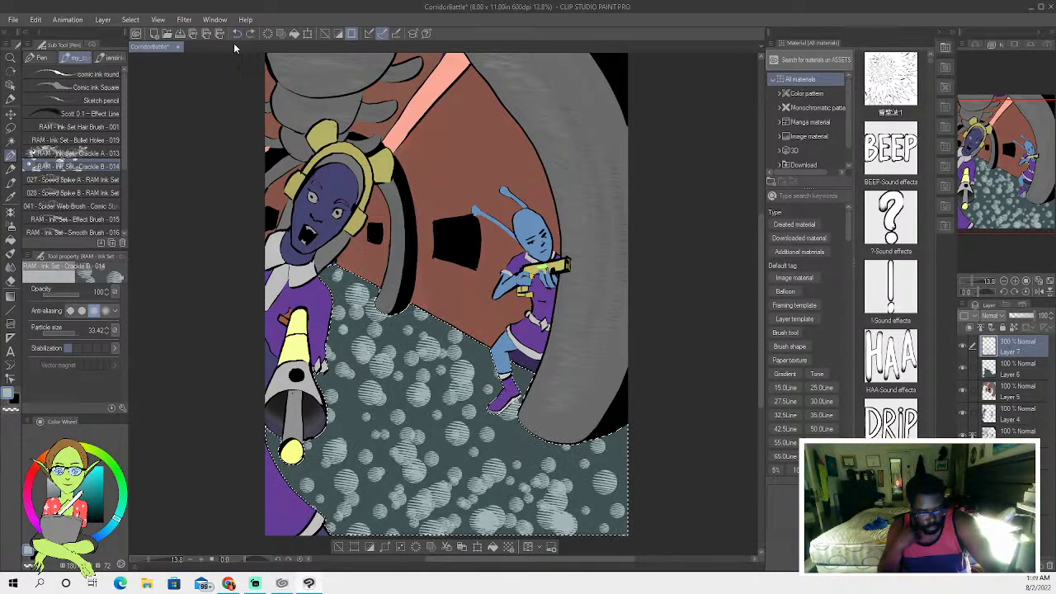
pyautogui.click(237, 38)
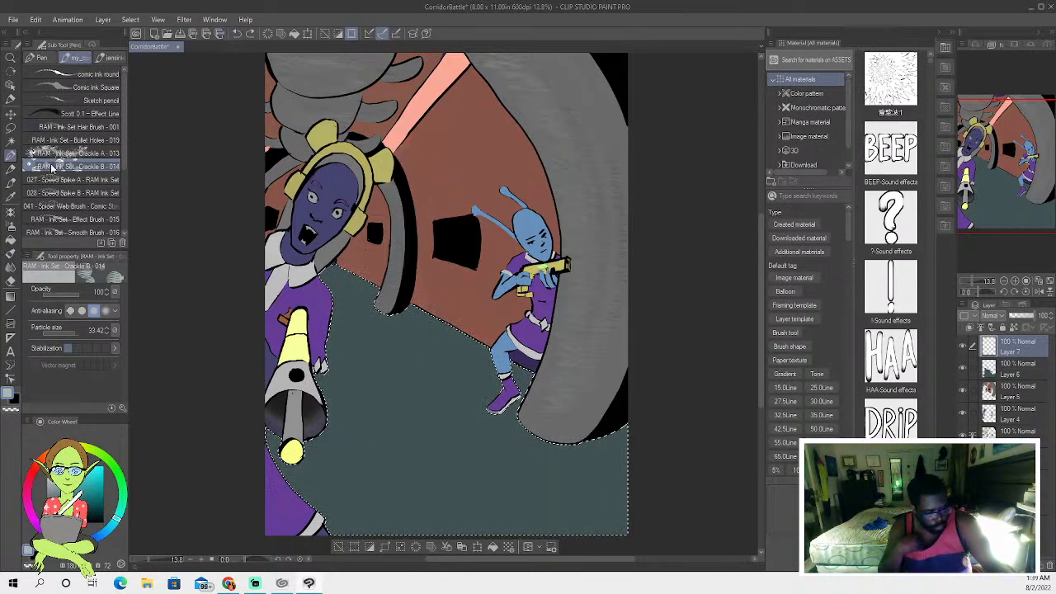
# Texture the selected floor on Layer 7 with the Crackle A ink brush and set the layer opacity to 22%.
pyautogui.click(79, 154)
pyautogui.click(347, 291)
pyautogui.moveTo(347, 291)
pyautogui.mouseDown()
pyautogui.moveTo(390, 363)
pyautogui.moveTo(273, 388)
pyautogui.moveTo(341, 411)
pyautogui.moveTo(499, 408)
pyautogui.mouseUp()
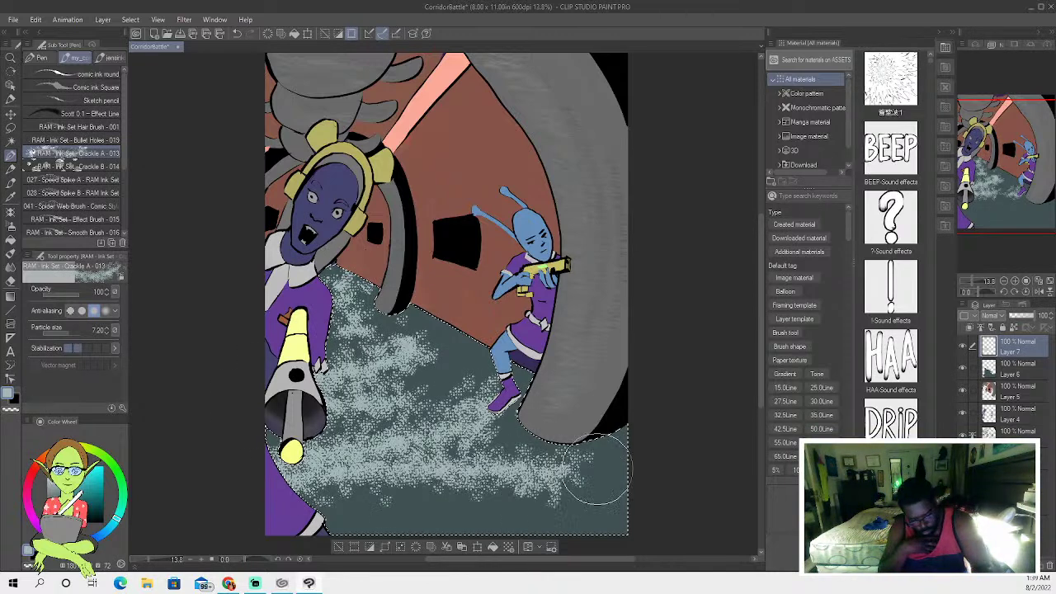
pyautogui.moveTo(312, 520); pyautogui.dragTo(666, 533)
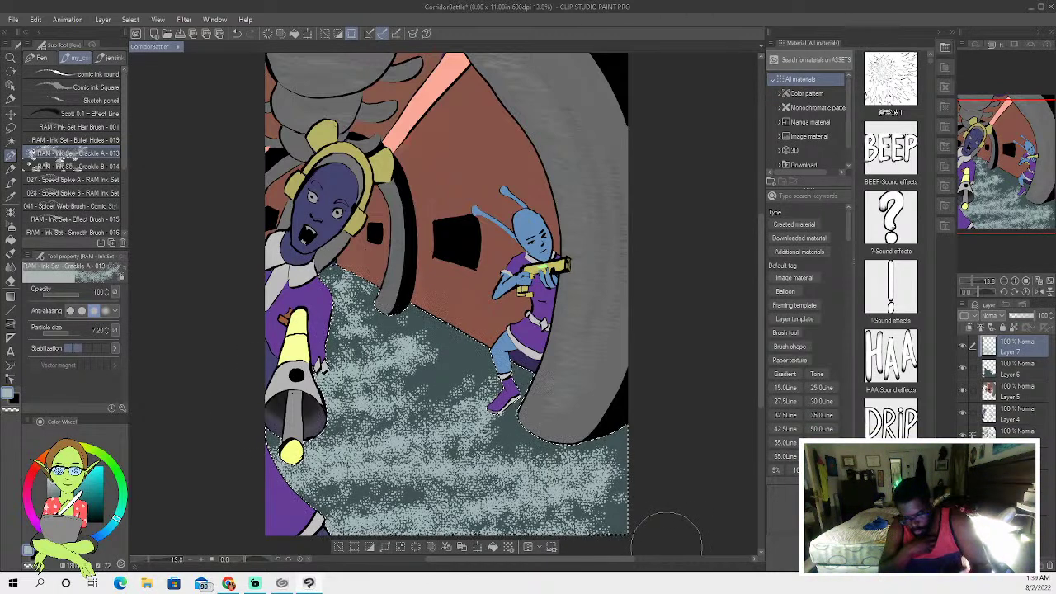
pyautogui.click(1017, 317)
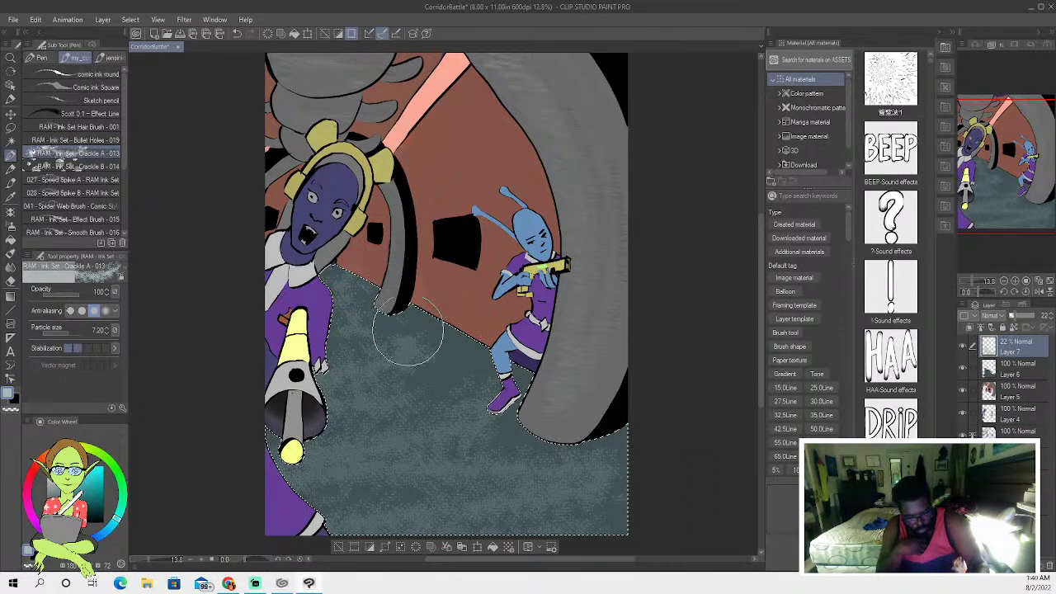
pyautogui.moveTo(456, 346); pyautogui.dragTo(432, 351)
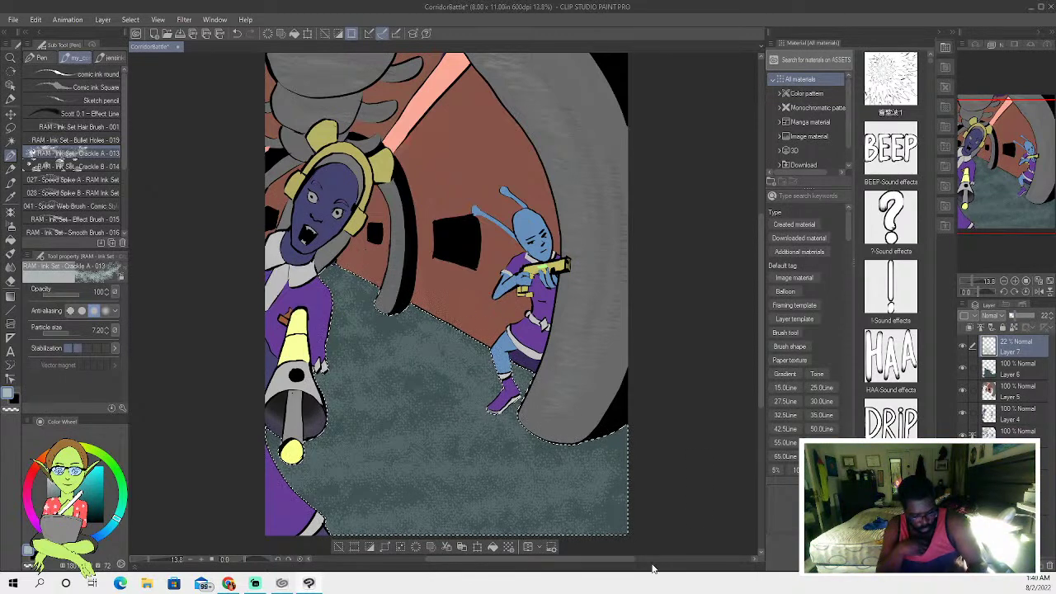
# Smooth the floor texture with the Blend tool, enlarging the brush to size 30, and deselect the floor.
pyautogui.press('j')
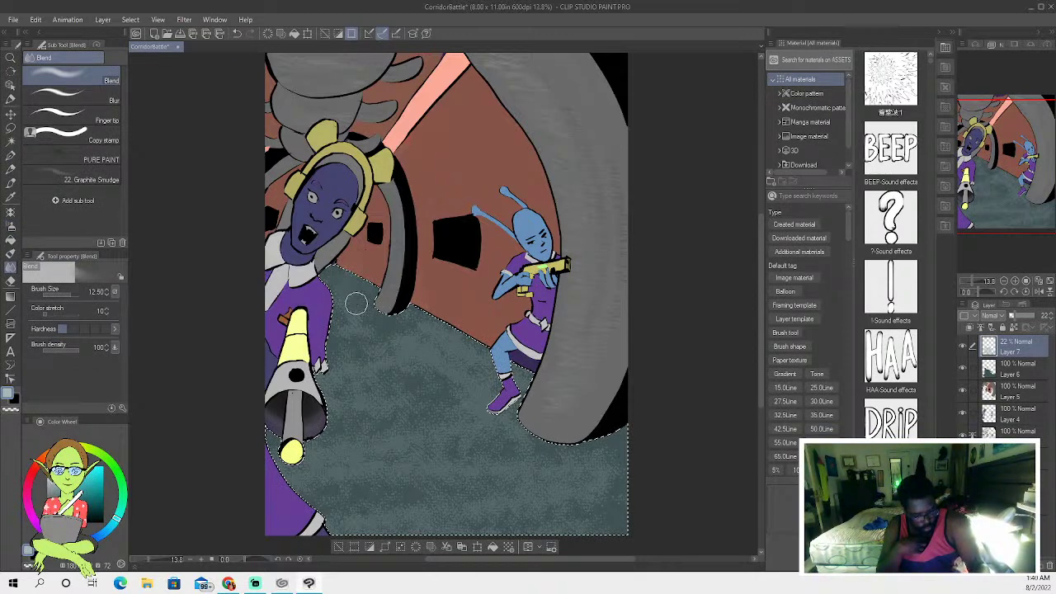
pyautogui.press(']')
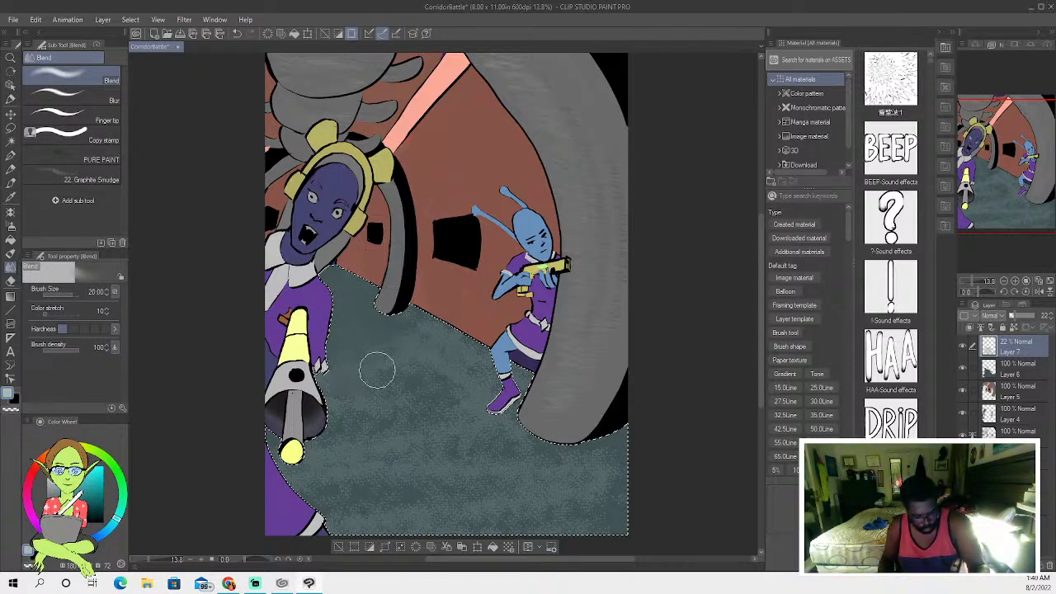
pyautogui.press(']')
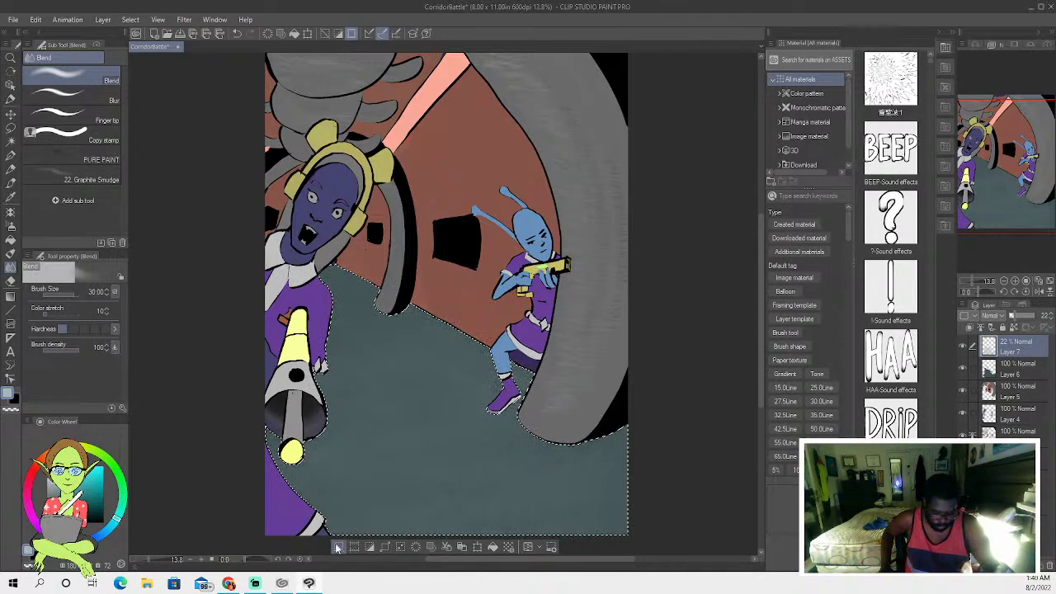
pyautogui.hotkey('ctrl', 'd')
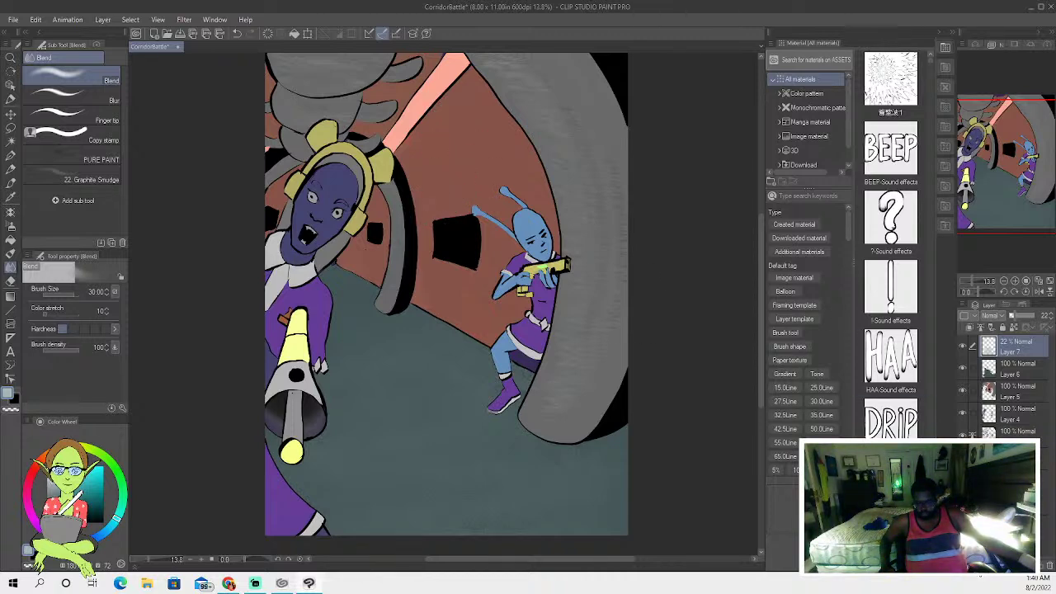
# Add a new layer above Layer 7 and auto-select the pink light beam with reference to all layers.
pyautogui.hotkey('ctrl', 'shift', 'n')
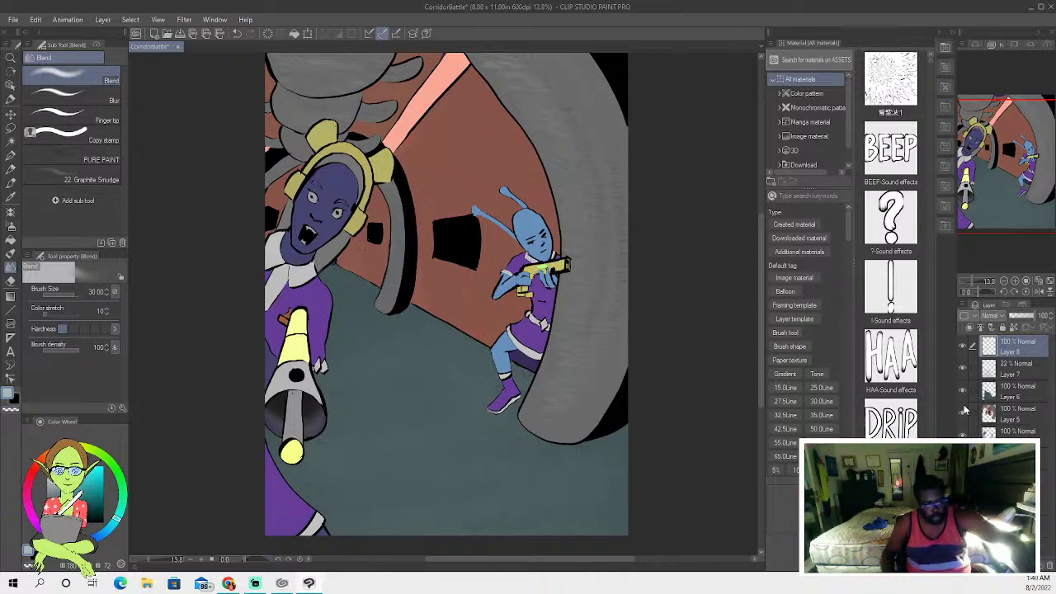
pyautogui.click(12, 142)
pyautogui.click(87, 99)
pyautogui.keyDown('shift'); pyautogui.click(414, 112); pyautogui.keyUp('shift')
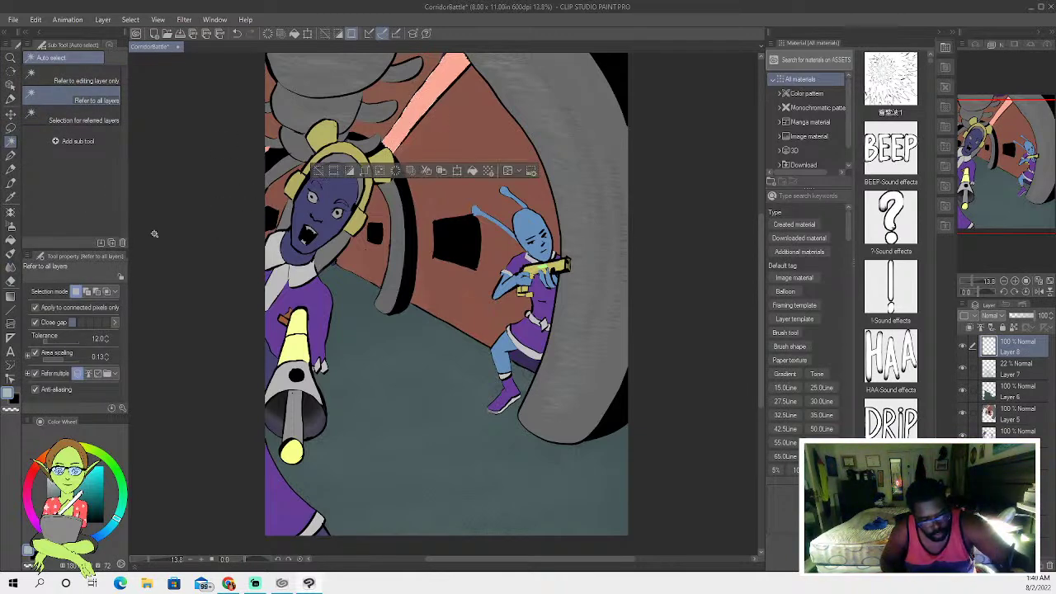
# Paint cream and white highlight streaks inside the selected light beam with the Oil paint brush, reducing it to size 3.5, and clear the selection.
pyautogui.click(28, 550)
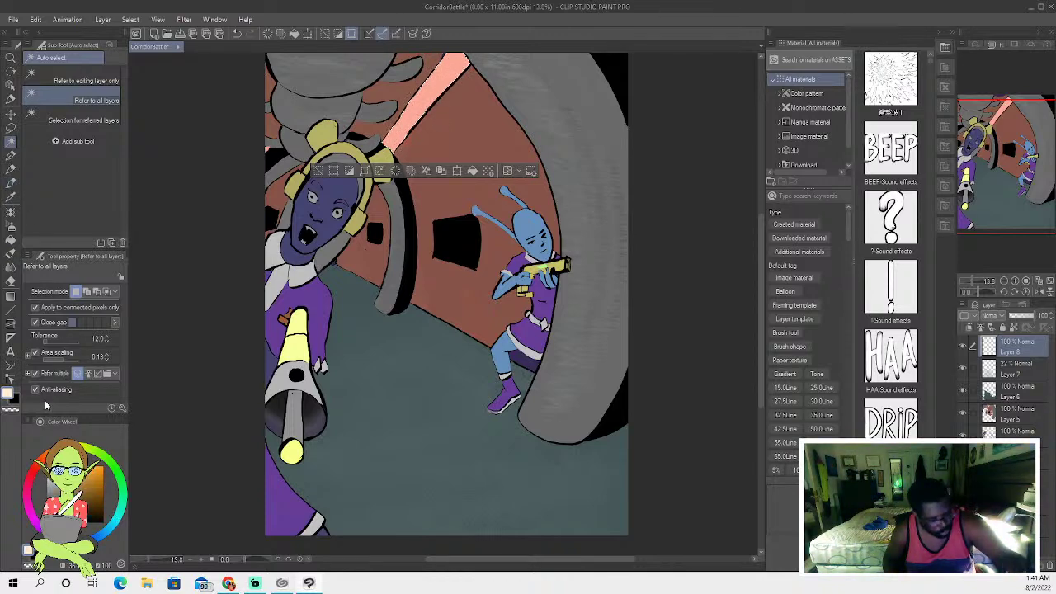
pyautogui.click(10, 183)
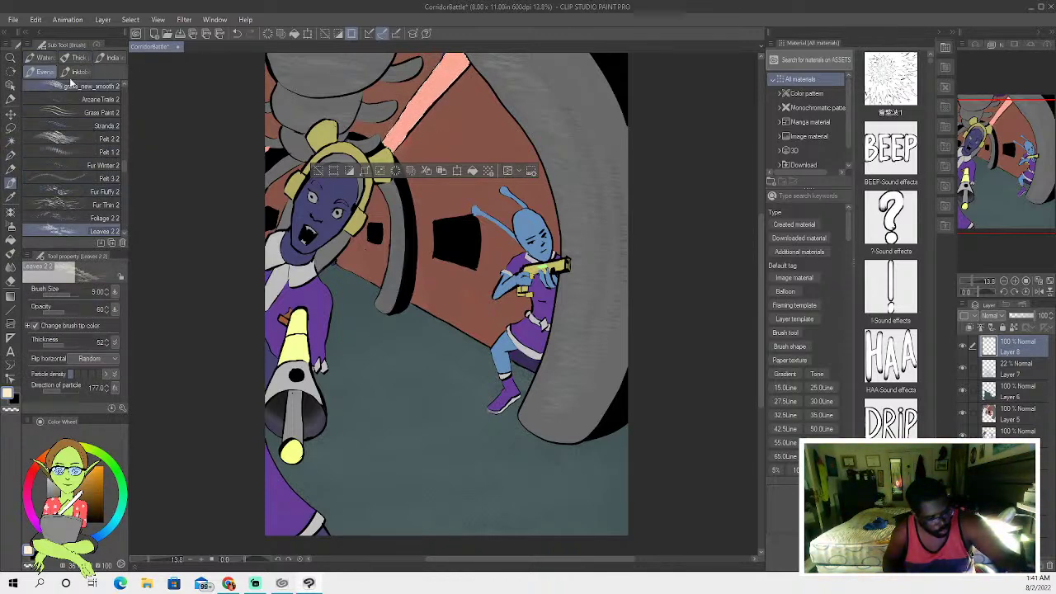
pyautogui.scroll(-5, 122, 129)
pyautogui.scroll(-6, 123, 111)
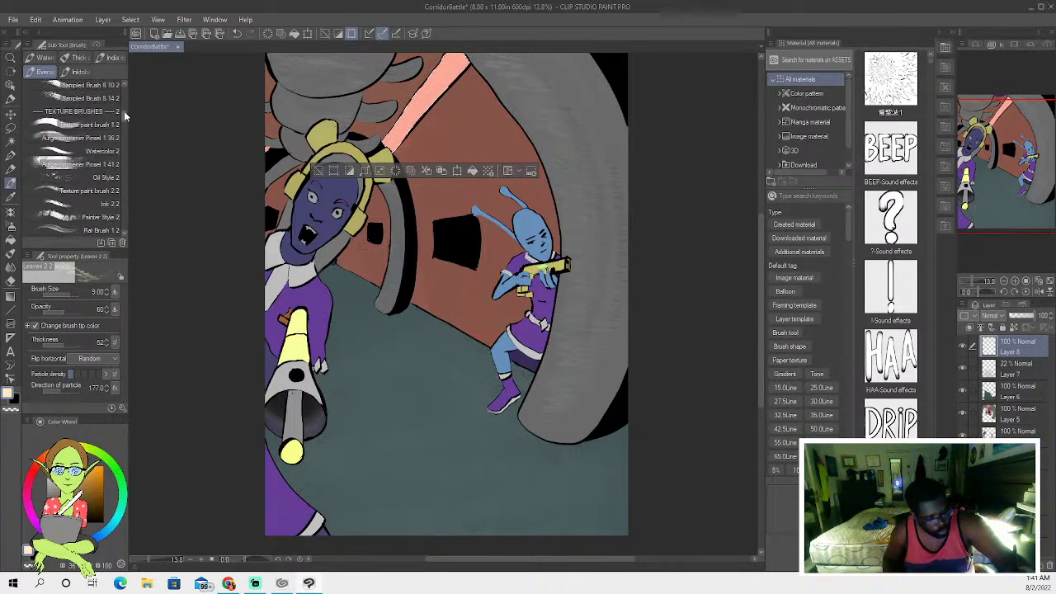
pyautogui.click(78, 57)
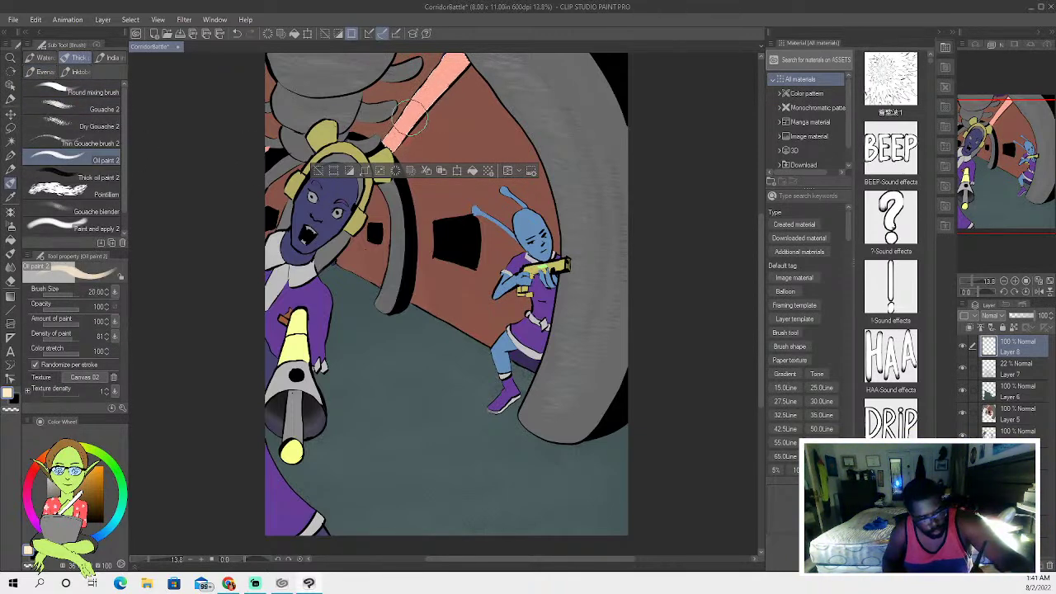
pyautogui.press(']')
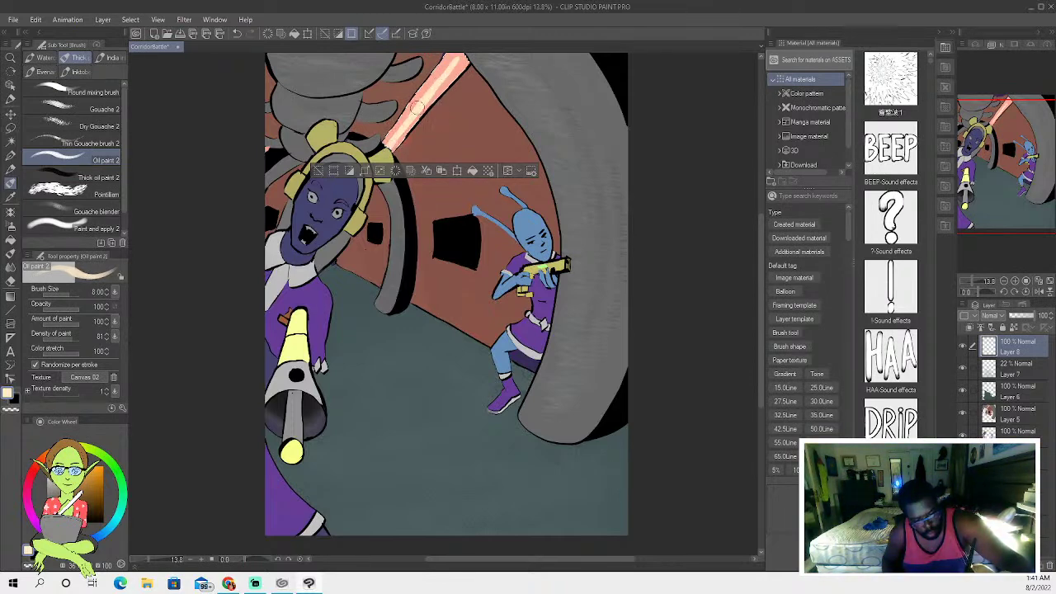
pyautogui.press('[')
pyautogui.press('[')
pyautogui.press('[')
pyautogui.press('[')
pyautogui.press('[')
pyautogui.press('[')
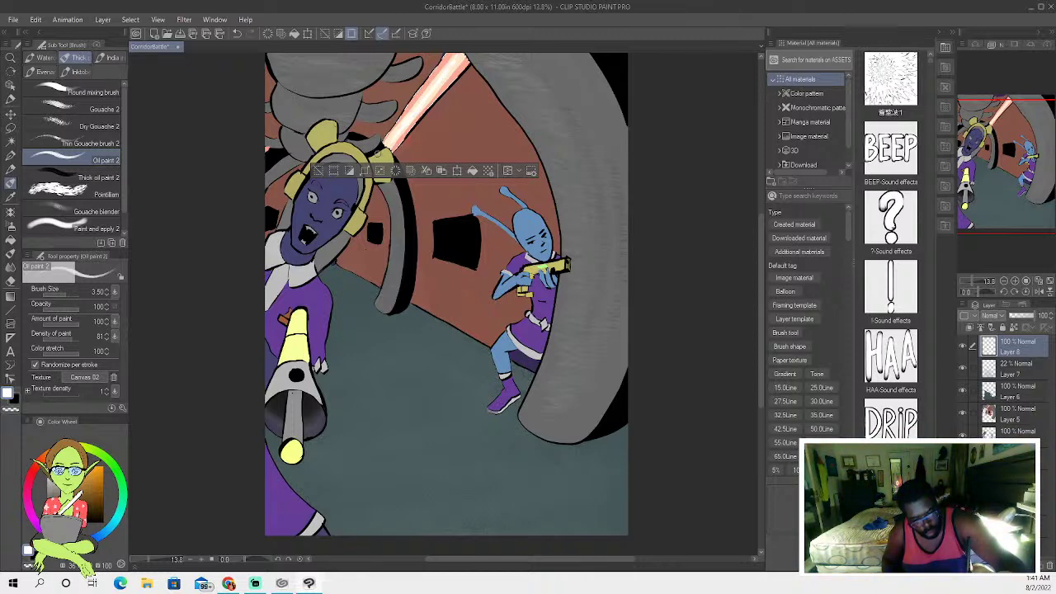
pyautogui.hotkey('ctrl', 'd')
# Try a white glow along the light beam with the Soft airbrush at sizes 15 and 20, undoing each attempt.
pyautogui.click(12, 226)
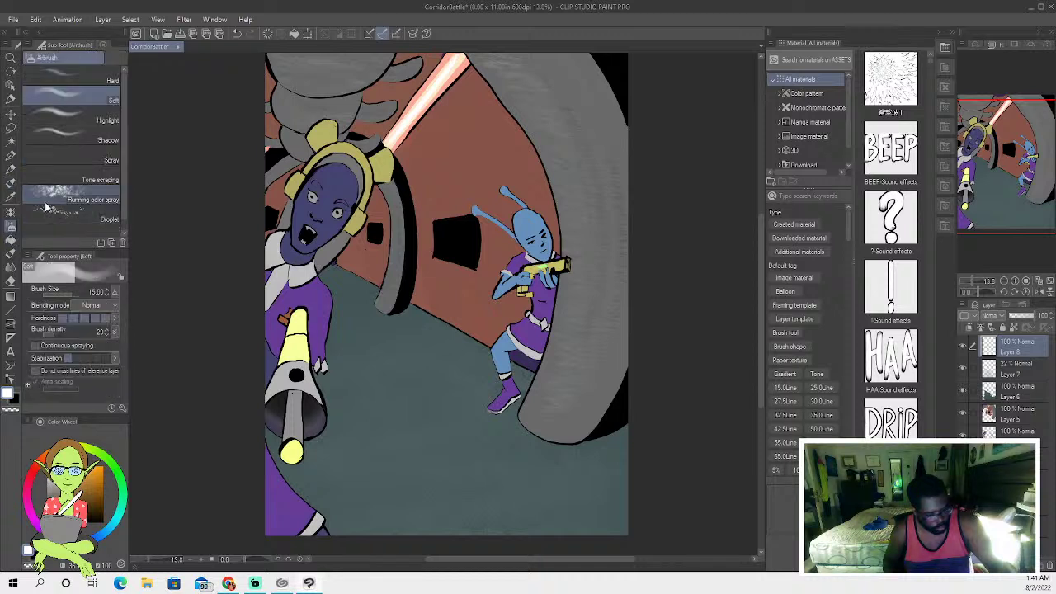
pyautogui.moveTo(398, 125)
pyautogui.mouseDown()
pyautogui.moveTo(448, 66)
pyautogui.moveTo(400, 136)
pyautogui.mouseUp()
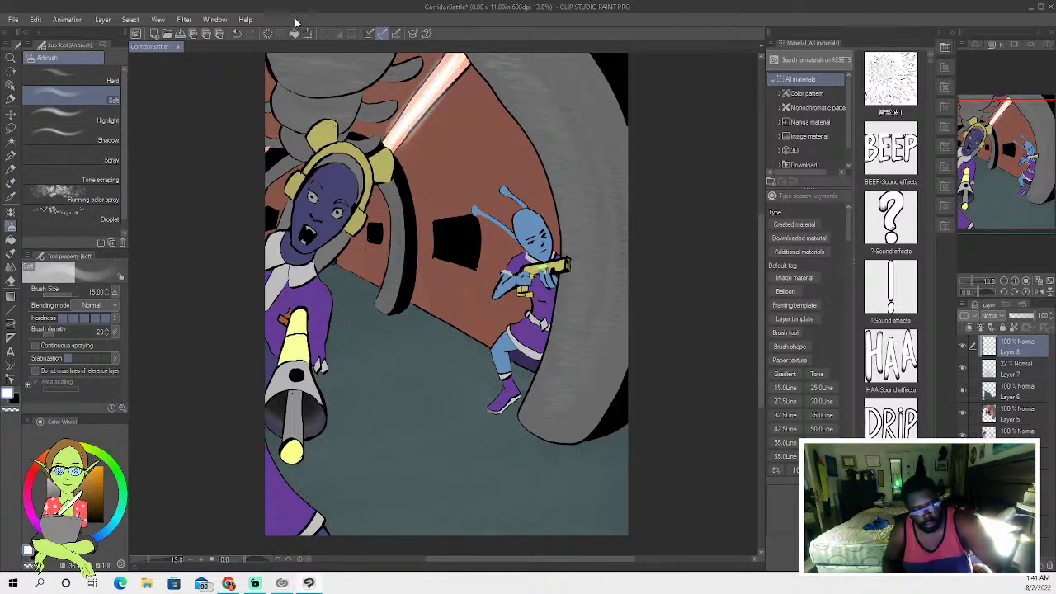
pyautogui.click(238, 33)
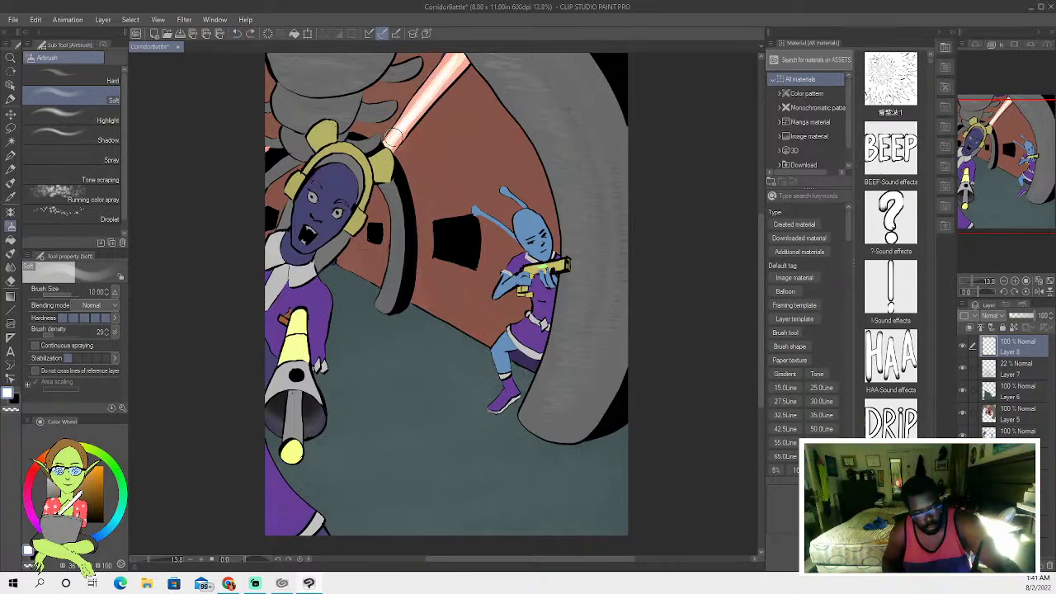
pyautogui.press(']')
pyautogui.press(']')
pyautogui.moveTo(393, 134)
pyautogui.mouseDown()
pyautogui.moveTo(448, 71)
pyautogui.moveTo(401, 130)
pyautogui.mouseUp()
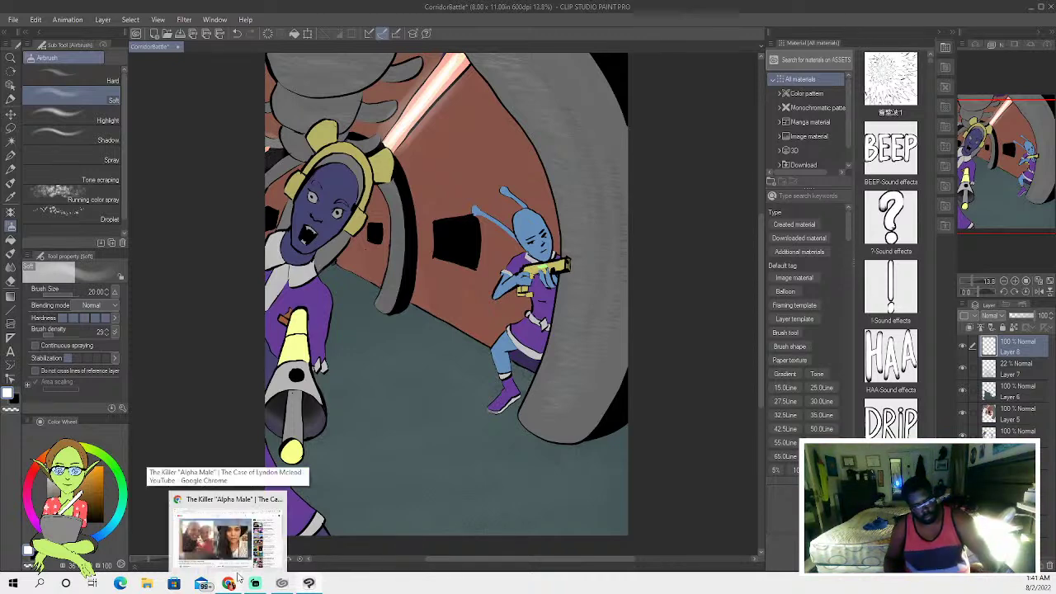
pyautogui.click(236, 33)
# Spray a narrower white glow along the light beam with the Soft airbrush, reduce it to size 9, and add a new layer.
pyautogui.press('[')
pyautogui.press('[')
pyautogui.moveTo(419, 106); pyautogui.dragTo(390, 147)
pyautogui.press('[')
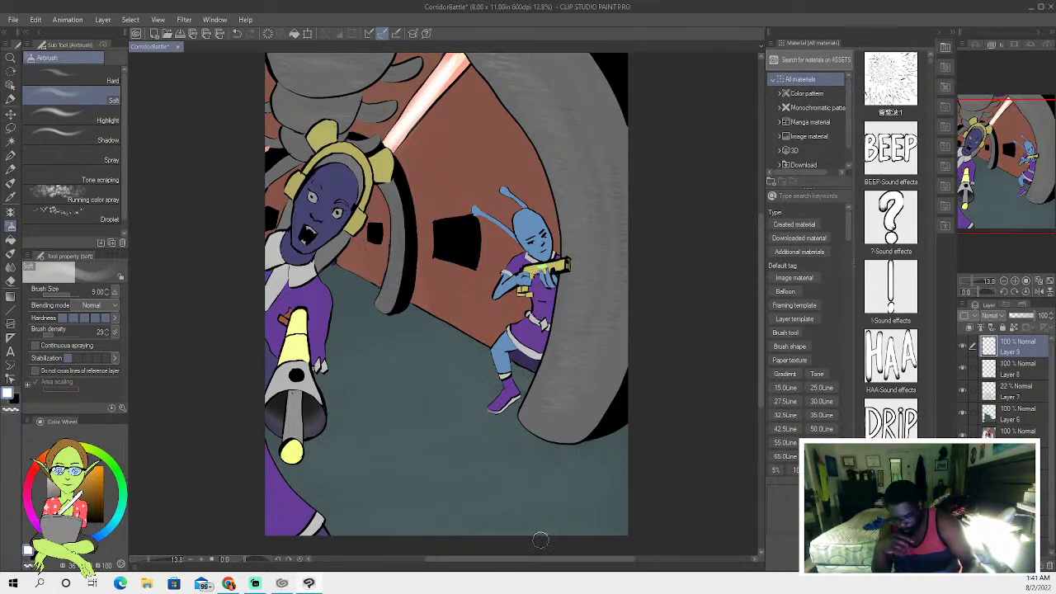
# Auto-select the blue alien's head, purple outfit, leg and boot as one combined selection.
pyautogui.press('w')
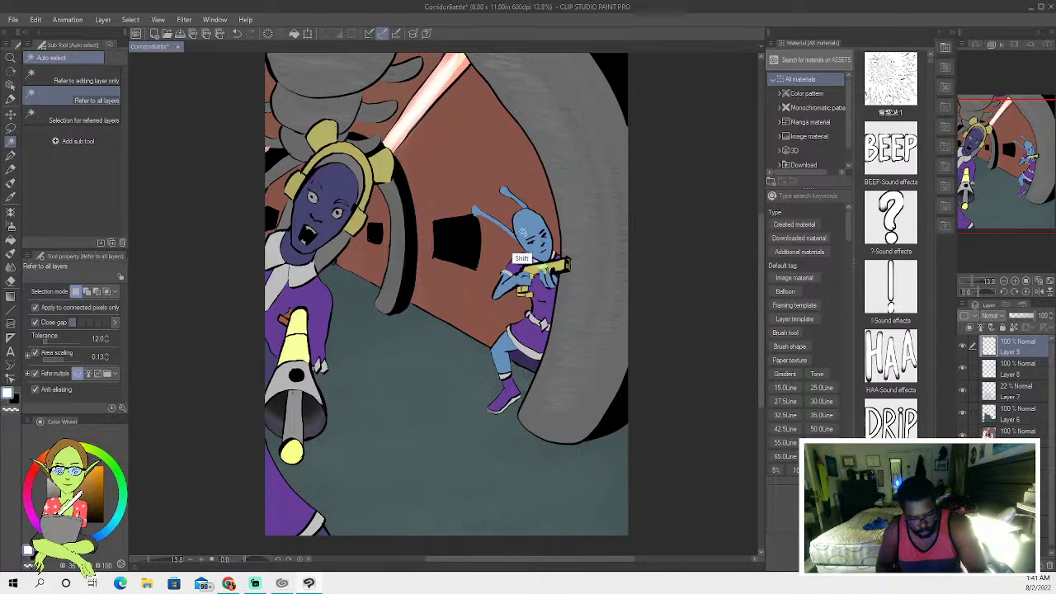
pyautogui.click(516, 243)
pyautogui.keyDown('shift'); pyautogui.click(526, 334); pyautogui.keyUp('shift')
pyautogui.keyDown('shift'); pyautogui.click(520, 305); pyautogui.keyUp('shift')
pyautogui.keyDown('shift'); pyautogui.click(499, 355); pyautogui.keyUp('shift')
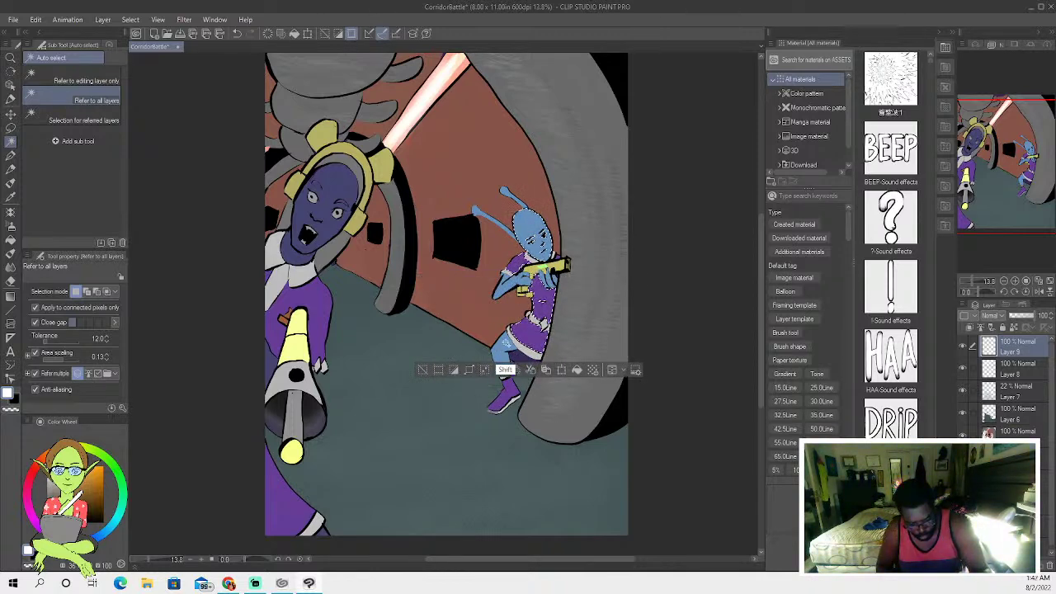
pyautogui.keyDown('shift'); pyautogui.click(505, 373); pyautogui.keyUp('shift')
pyautogui.keyDown('shift'); pyautogui.click(495, 401); pyautogui.keyUp('shift')
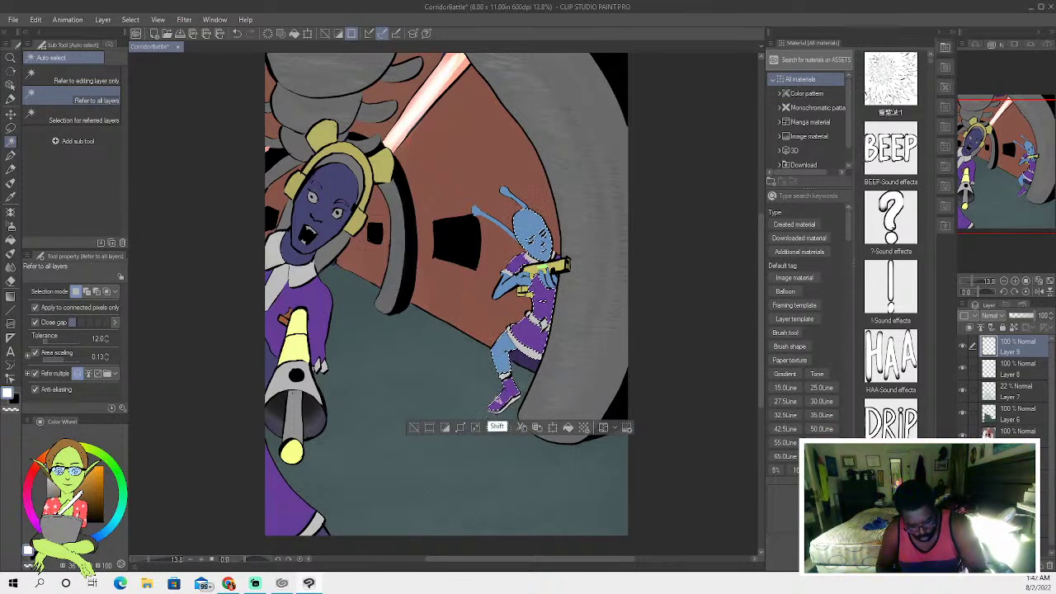
# Ink black shadows inside the selected blue alien with the RAM Ink Set Smooth Inker 018 pen at size 10, and clear the selection.
pyautogui.click(29, 550)
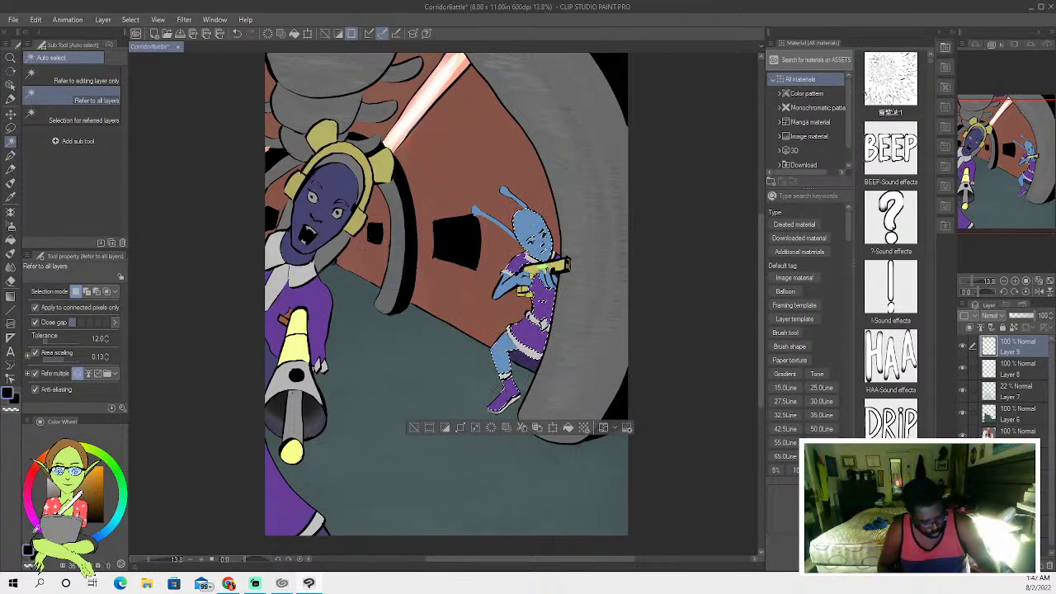
pyautogui.click(11, 154)
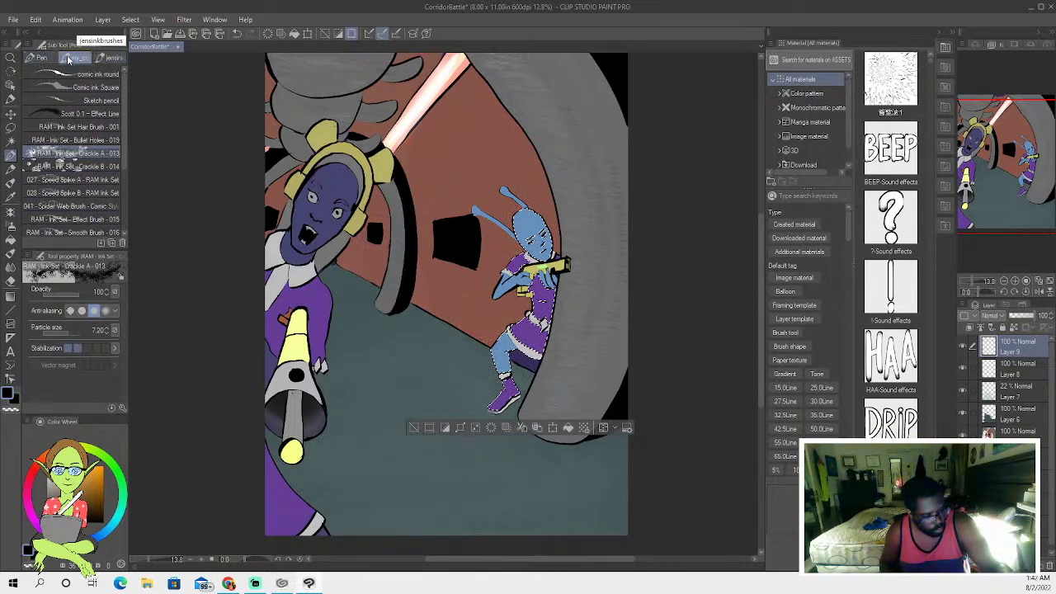
pyautogui.click(111, 58)
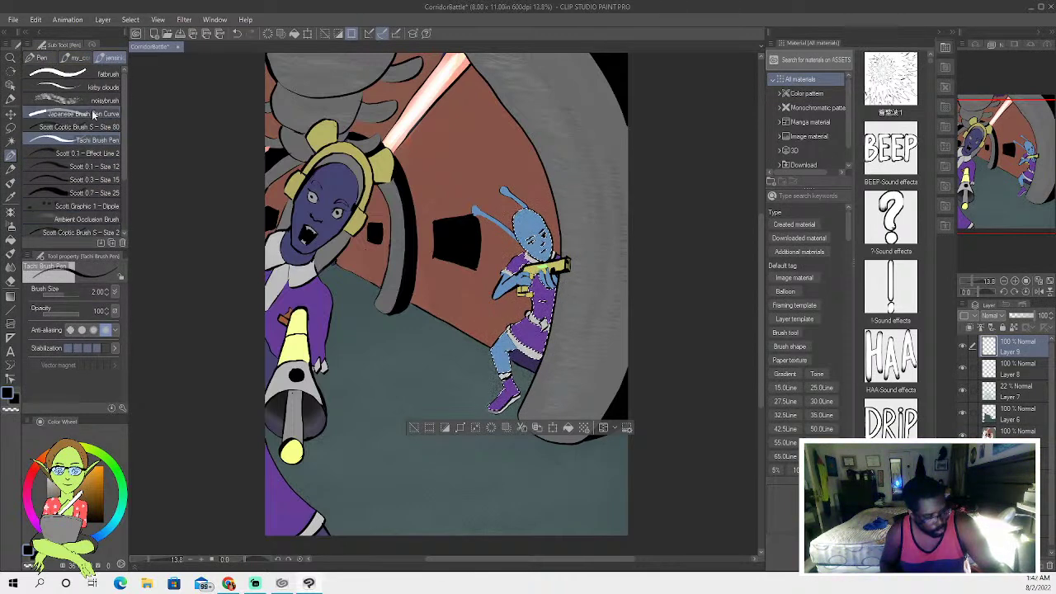
pyautogui.scroll(-1, 126, 155)
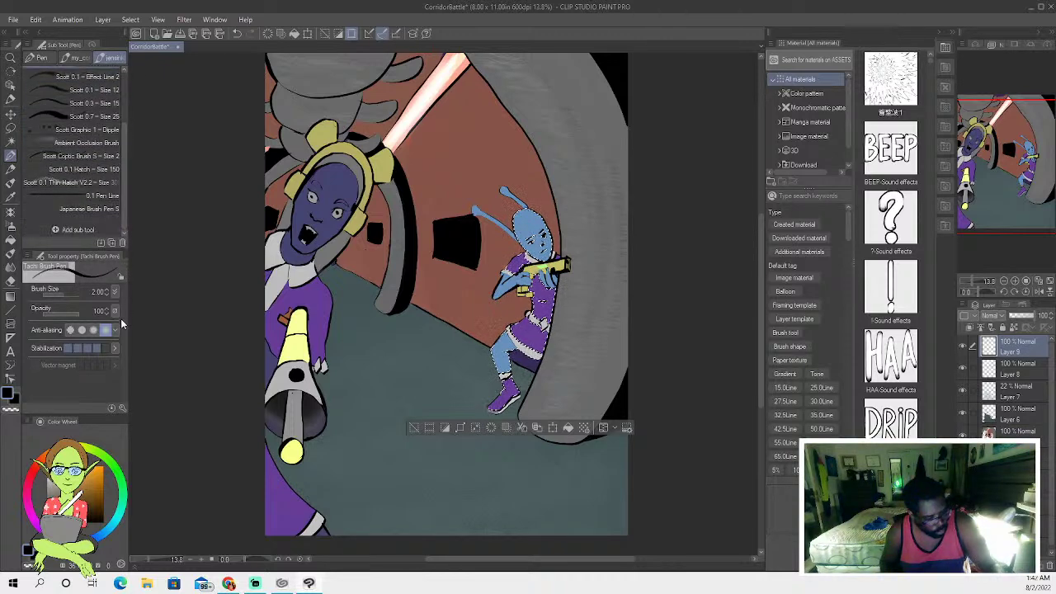
pyautogui.scroll(-1, 93, 122)
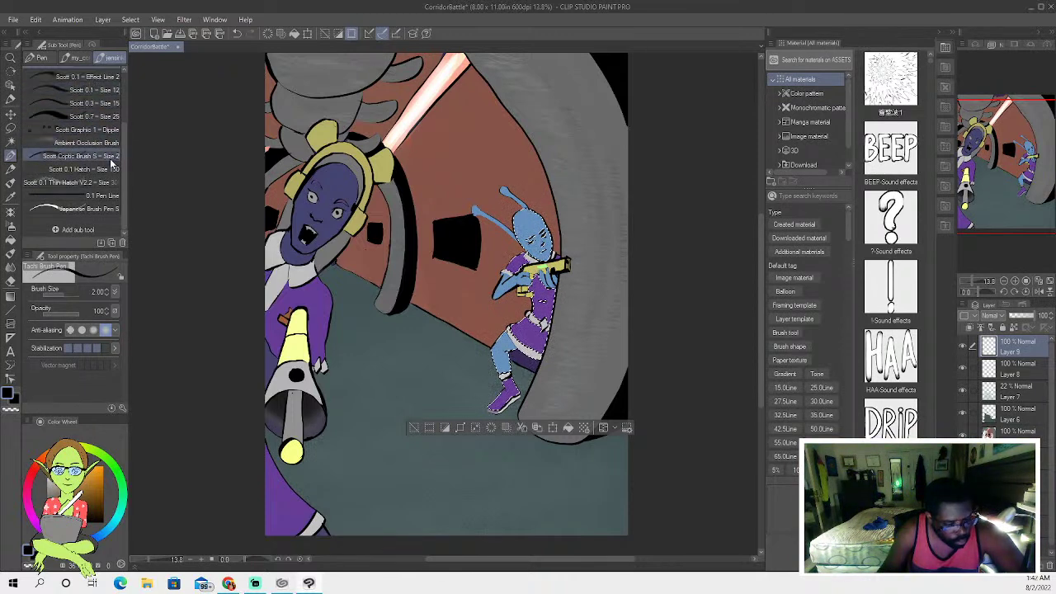
pyautogui.scroll(2, 123, 149)
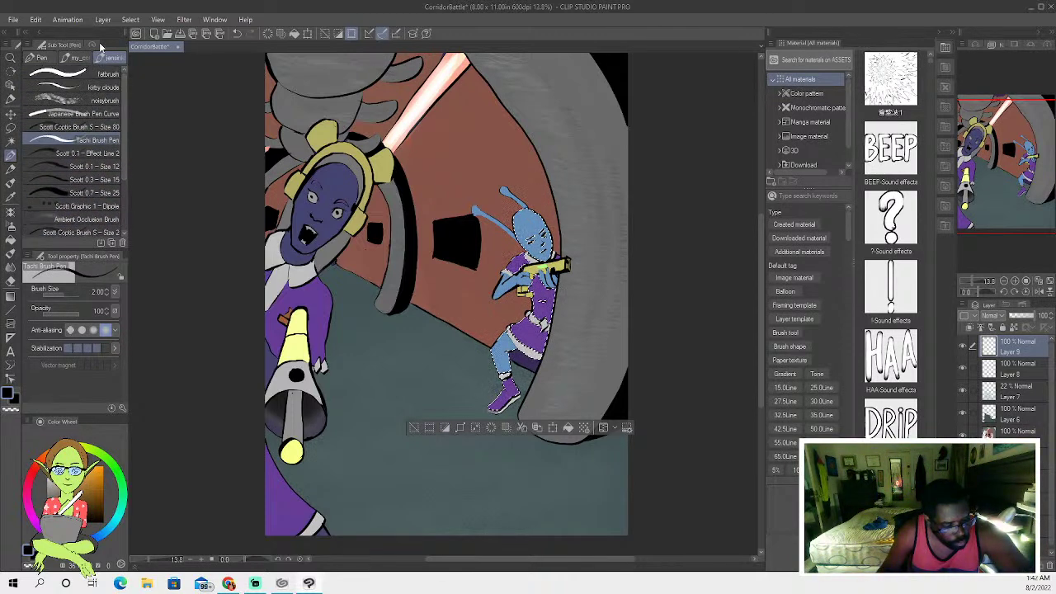
pyautogui.click(41, 58)
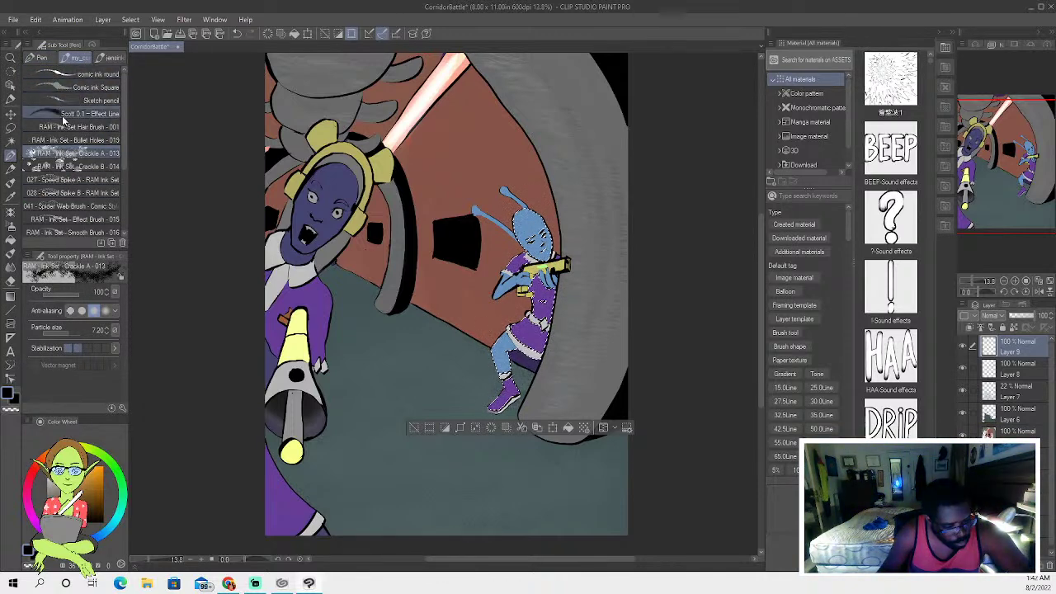
pyautogui.moveTo(124, 165); pyautogui.dragTo(126, 234)
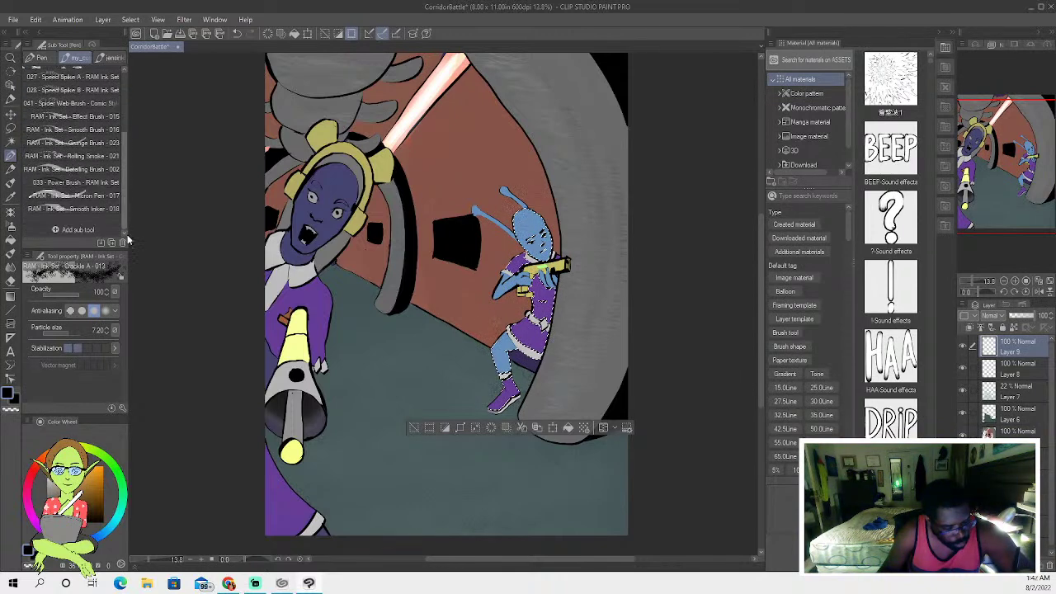
pyautogui.click(74, 209)
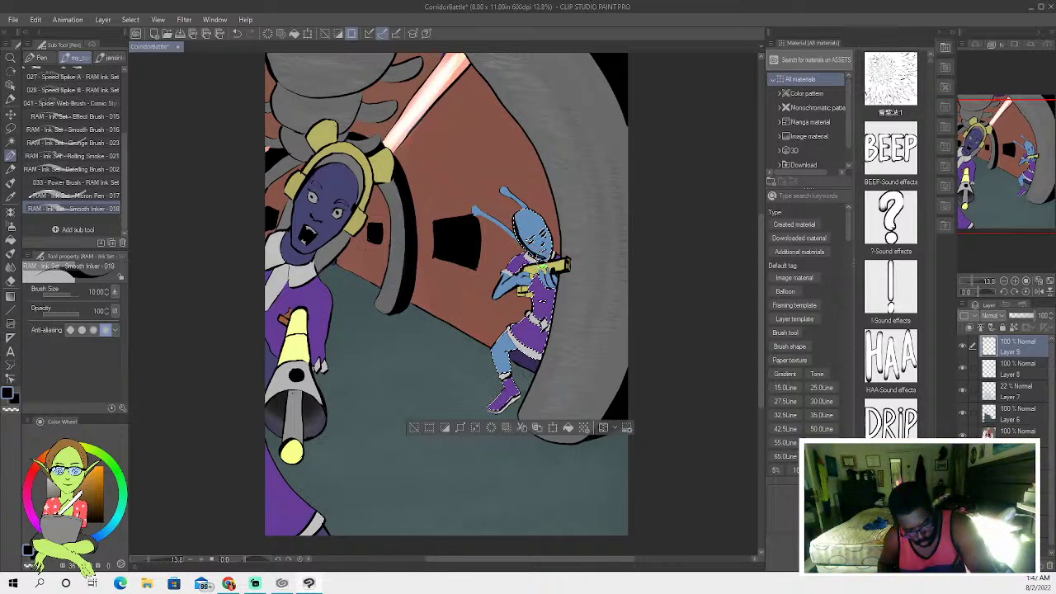
pyautogui.hotkey('ctrl', 'z')
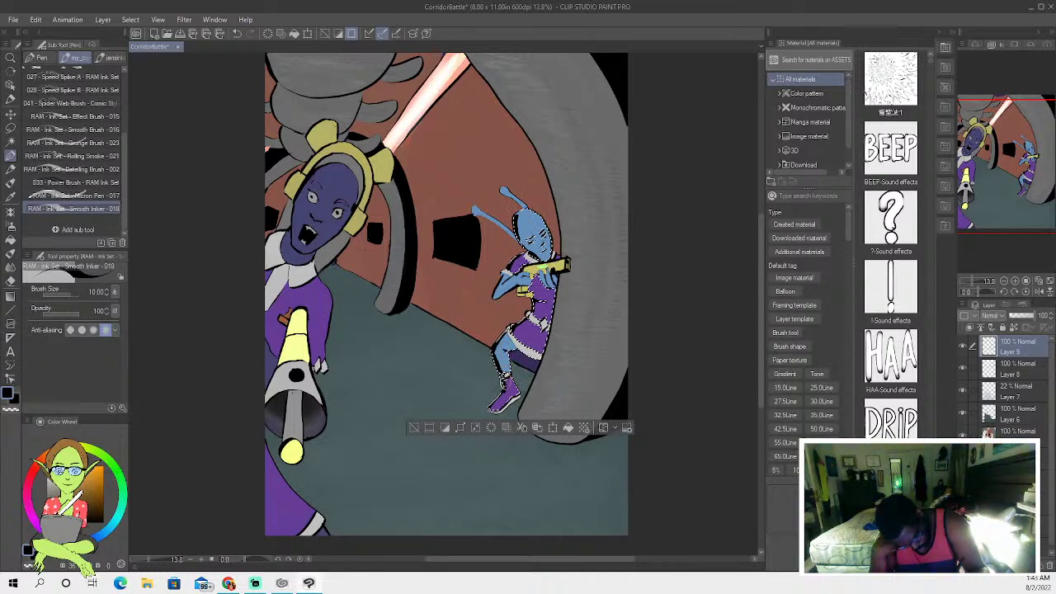
pyautogui.click(414, 427)
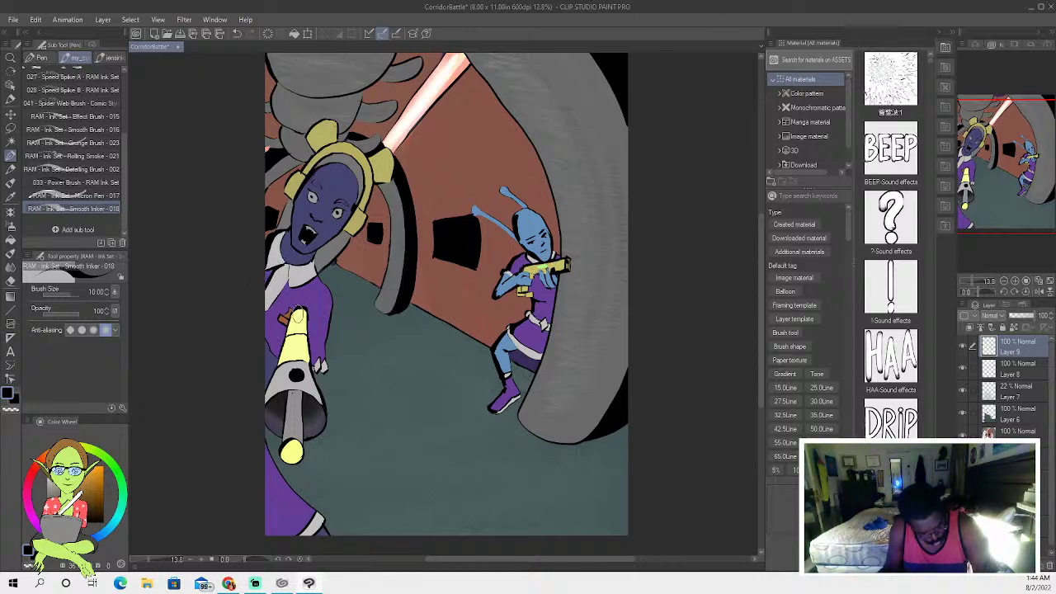
# Ink black shadows on the purple-faced character's gun grip, face and yellow headphones with the Smooth Inker pen.
pyautogui.moveTo(305, 316); pyautogui.dragTo(291, 328)
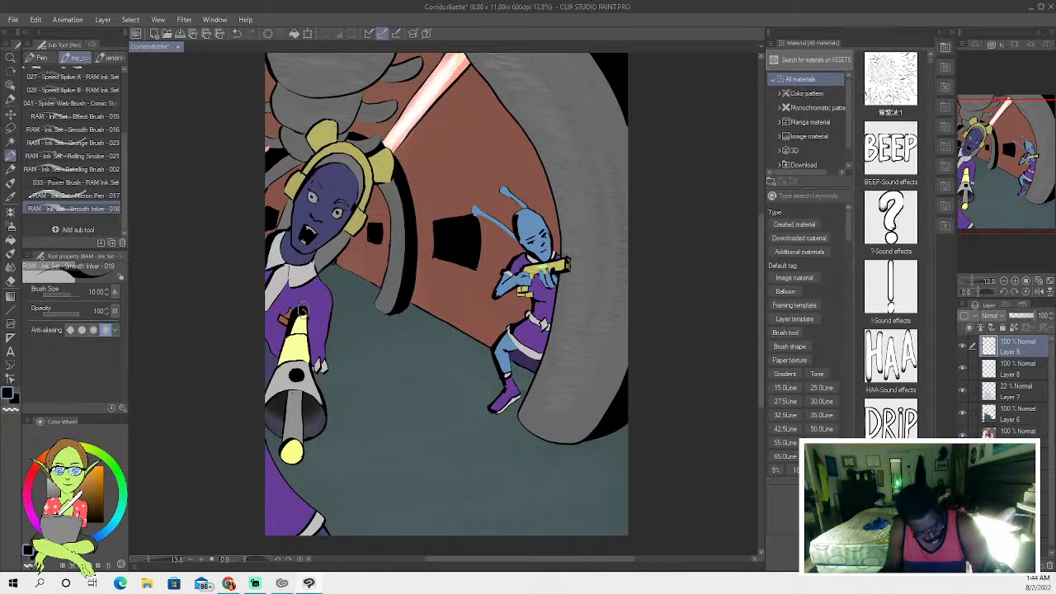
pyautogui.moveTo(302, 311); pyautogui.dragTo(279, 367)
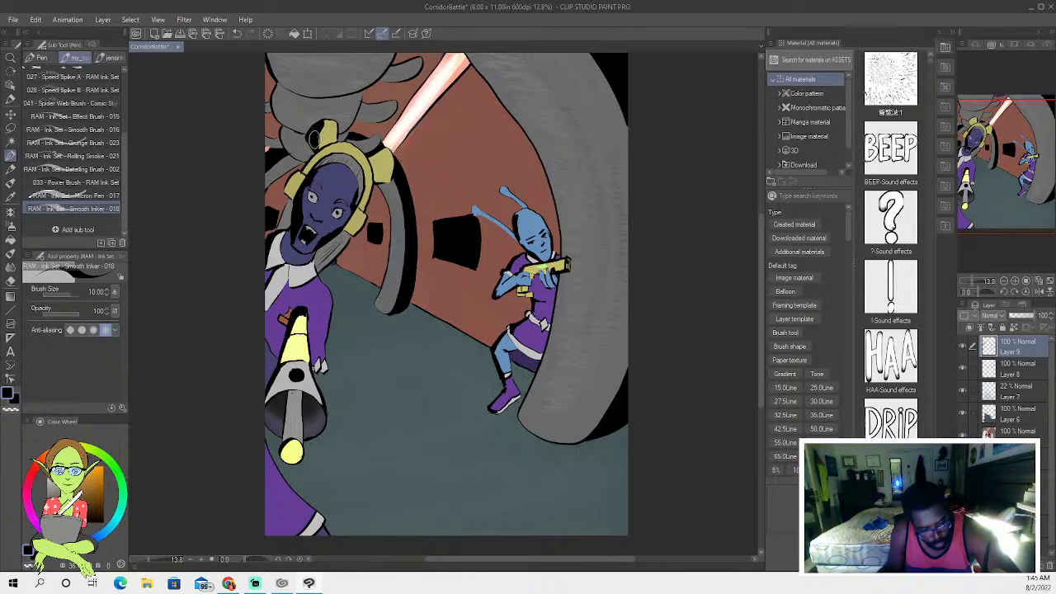
pyautogui.moveTo(369, 165)
pyautogui.mouseDown()
pyautogui.moveTo(385, 148)
pyautogui.moveTo(375, 152)
pyautogui.mouseUp()
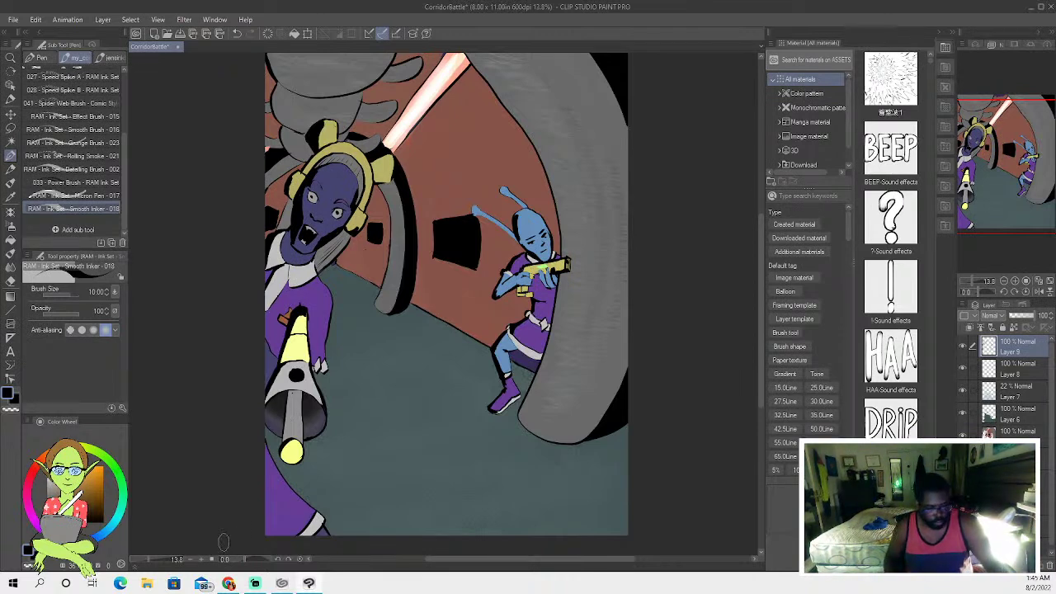
# Add a new layer and prepare the Soft airbrush in pale pink at size 5.
pyautogui.hotkey('ctrl', 'shift', 'n')
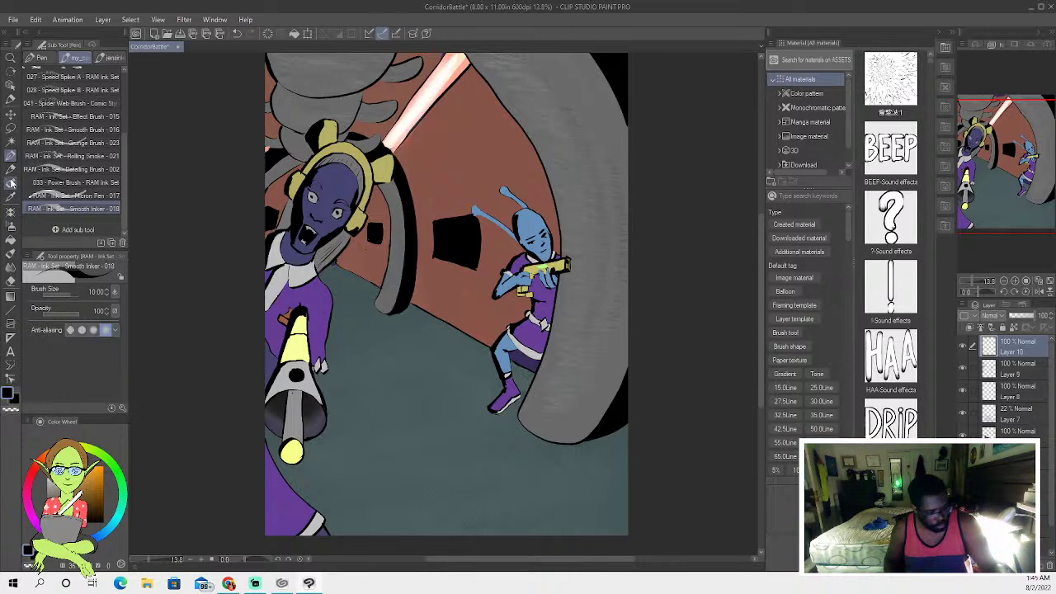
pyautogui.click(12, 227)
pyautogui.click(33, 523)
pyautogui.click(82, 472)
pyautogui.press('[')
pyautogui.press('[')
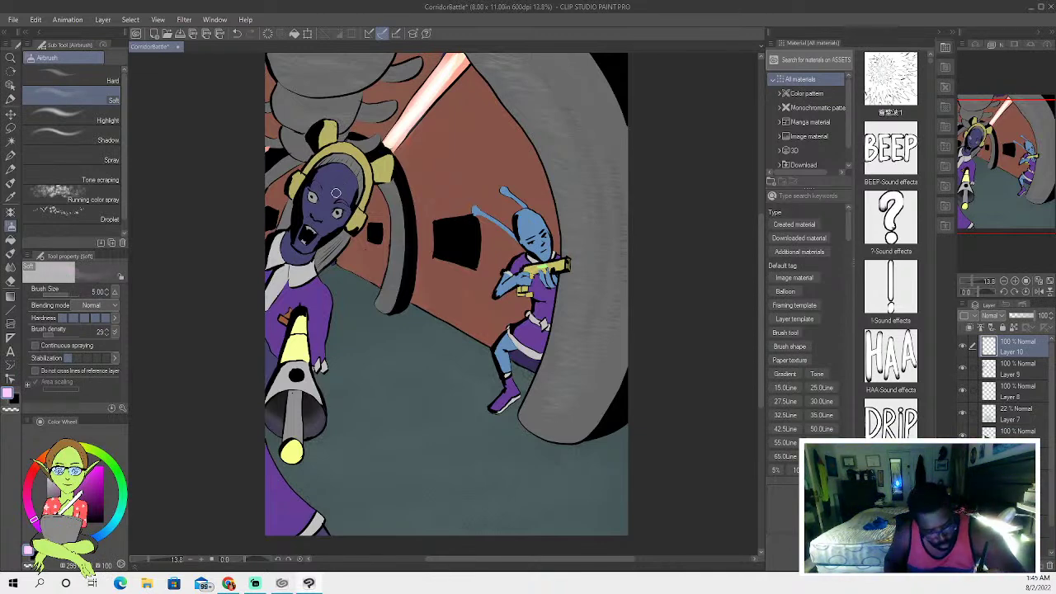
# Spray soft highlights on the purple-faced character, her headphones and gun with the Soft airbrush down to size 4.5, and light blue ones on the blue alien.
pyautogui.press(']')
pyautogui.press(']')
pyautogui.press(']')
pyautogui.press(']')
pyautogui.press(']')
pyautogui.press('[')
pyautogui.press('[')
pyautogui.press('[')
pyautogui.press('[')
pyautogui.press('[')
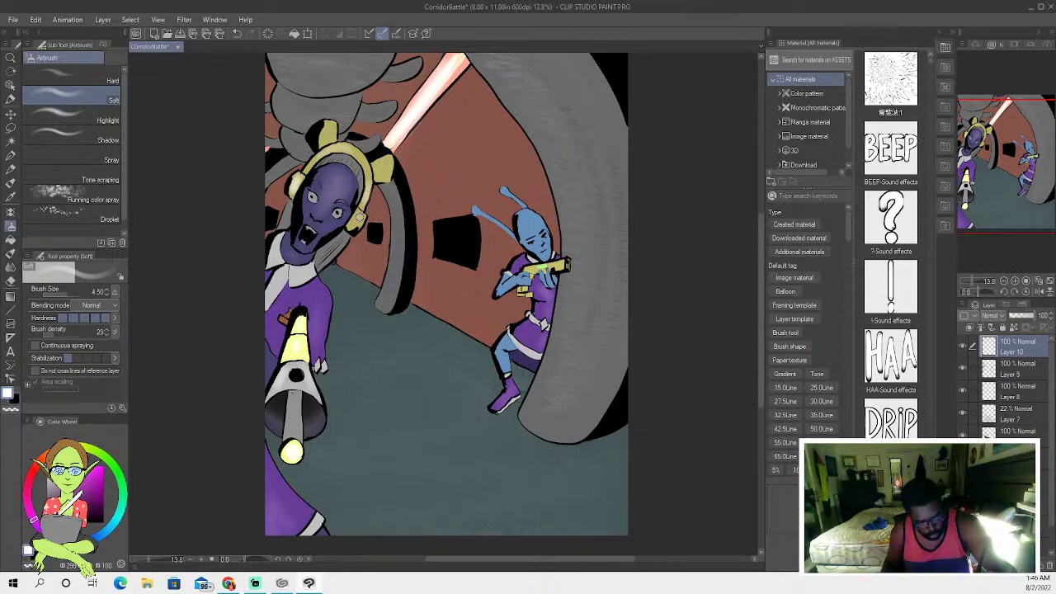
pyautogui.moveTo(377, 165); pyautogui.dragTo(385, 156)
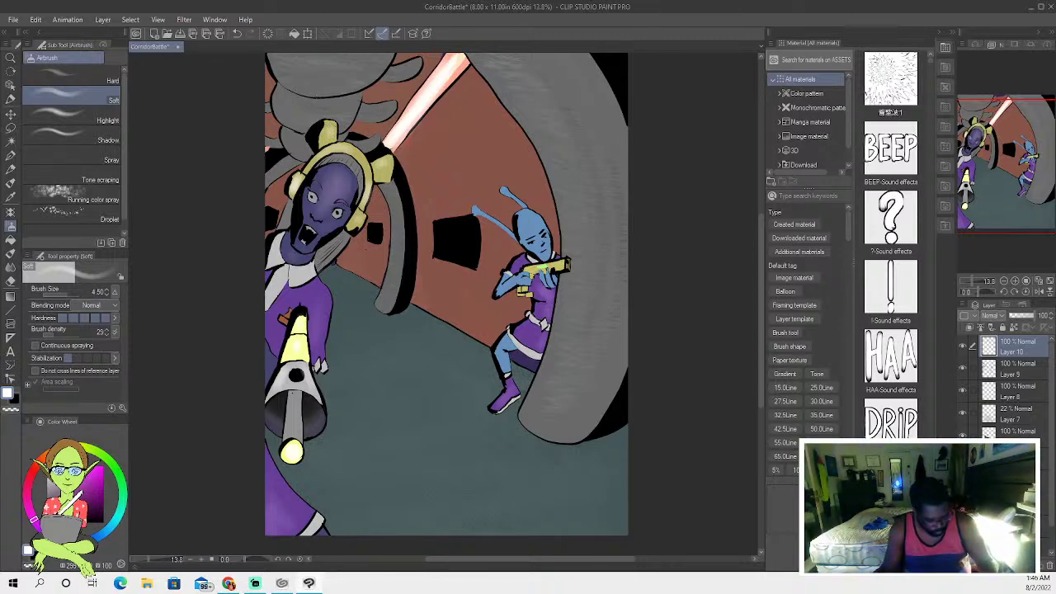
pyautogui.click(99, 522)
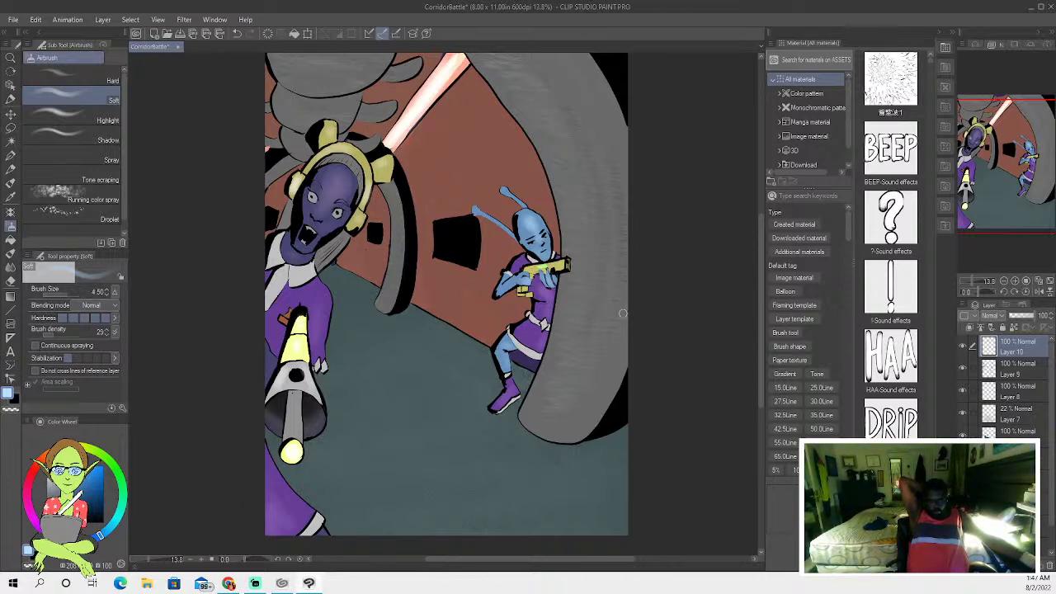
# Reduce the opacity of the airbrushed highlight layer to 74%.
pyautogui.scroll(-2, 381, 236)
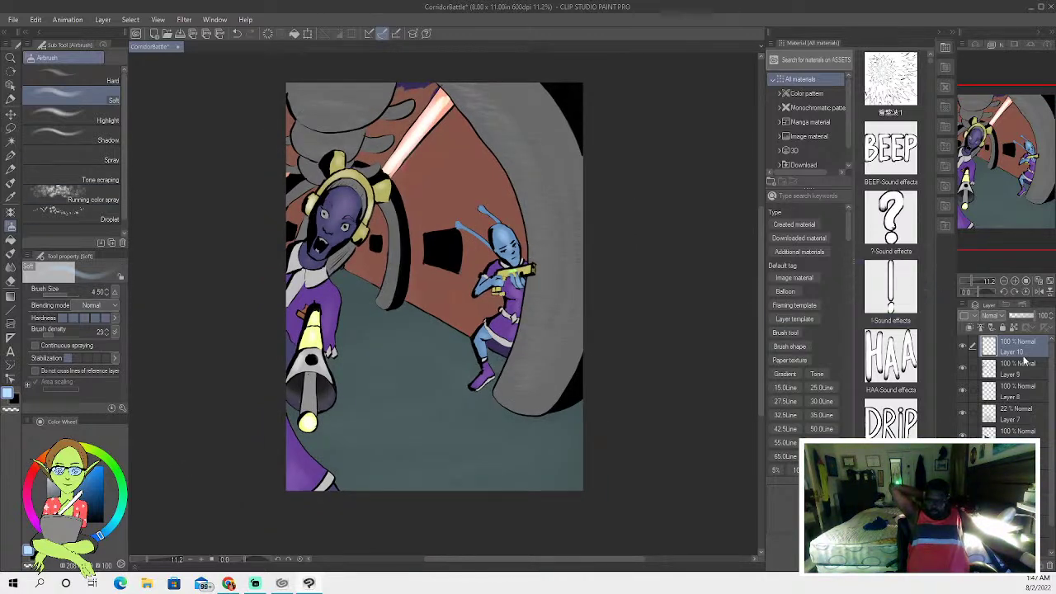
pyautogui.moveTo(1012, 316); pyautogui.dragTo(1023, 316)
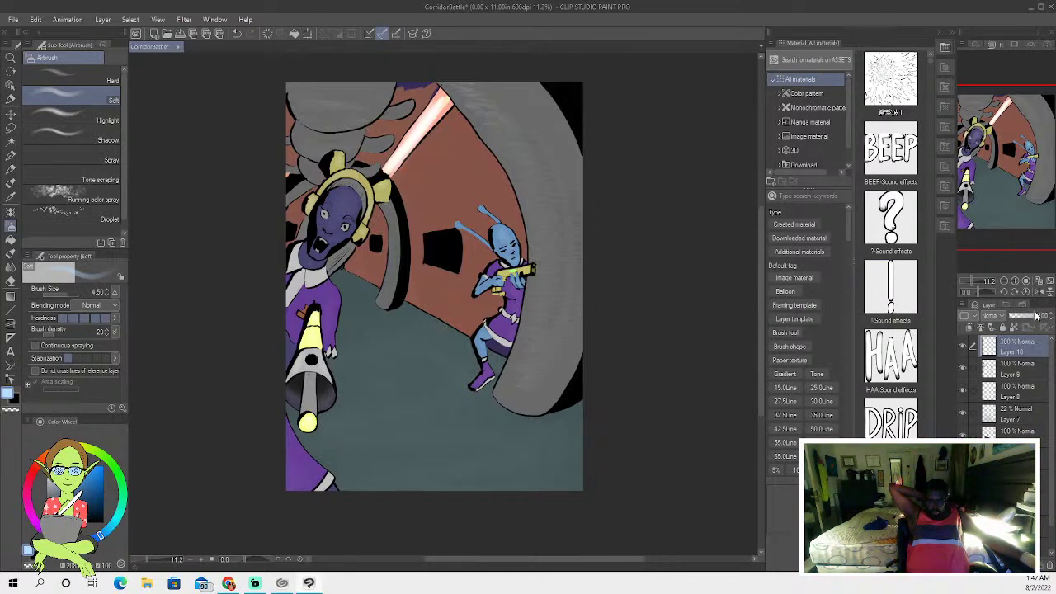
pyautogui.click(1037, 316)
pyautogui.moveTo(1036, 316); pyautogui.dragTo(1030, 318)
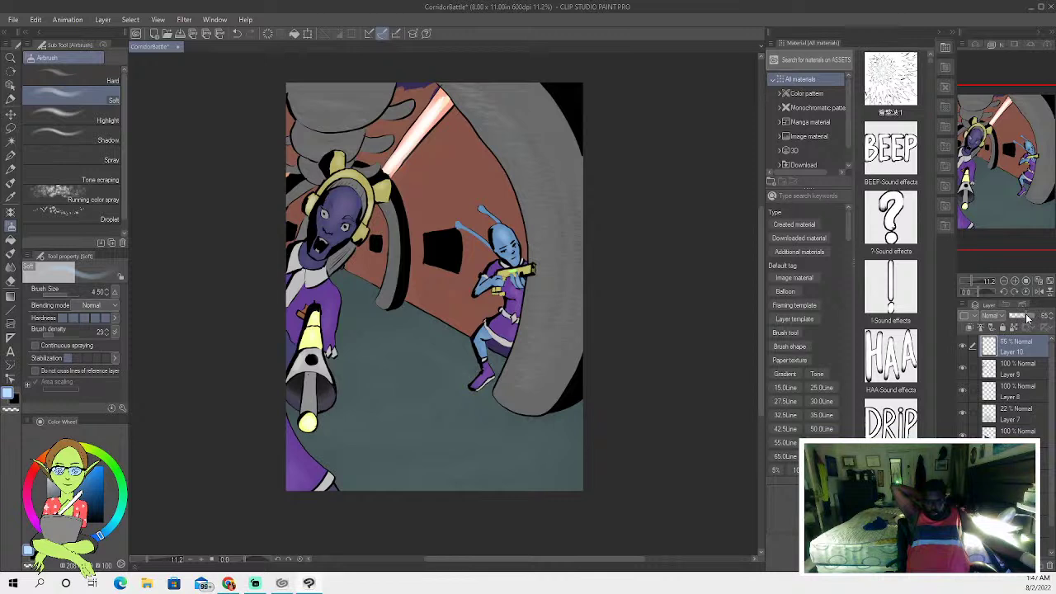
pyautogui.moveTo(1025, 318); pyautogui.dragTo(1029, 319)
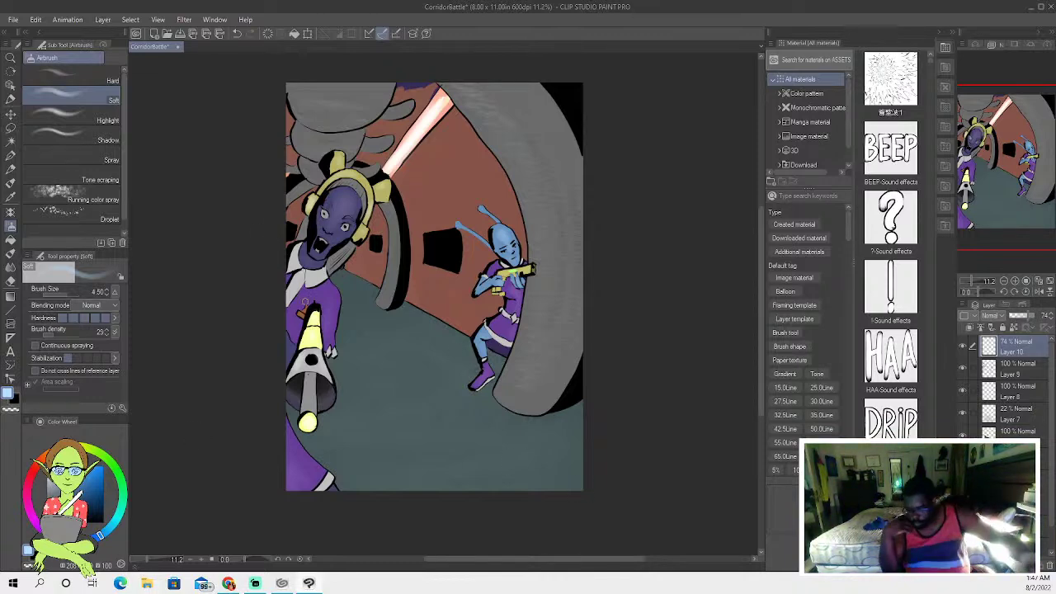
# Add a new layer and ink further black shadows on the characters with the Smooth Inker pen.
pyautogui.hotkey('ctrl', 'shift', 'n')
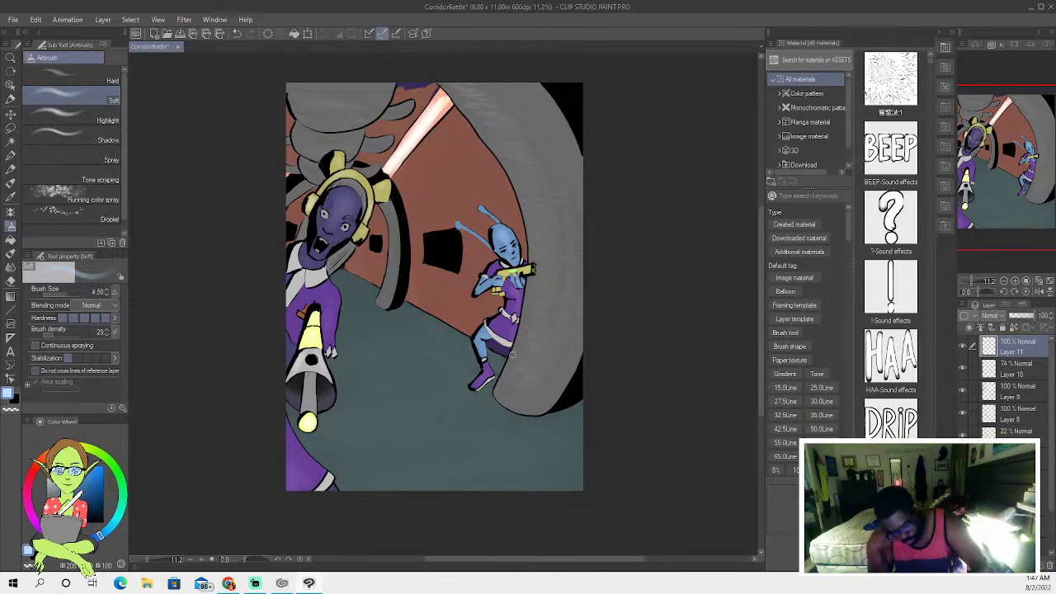
pyautogui.press('x')
pyautogui.press('p')
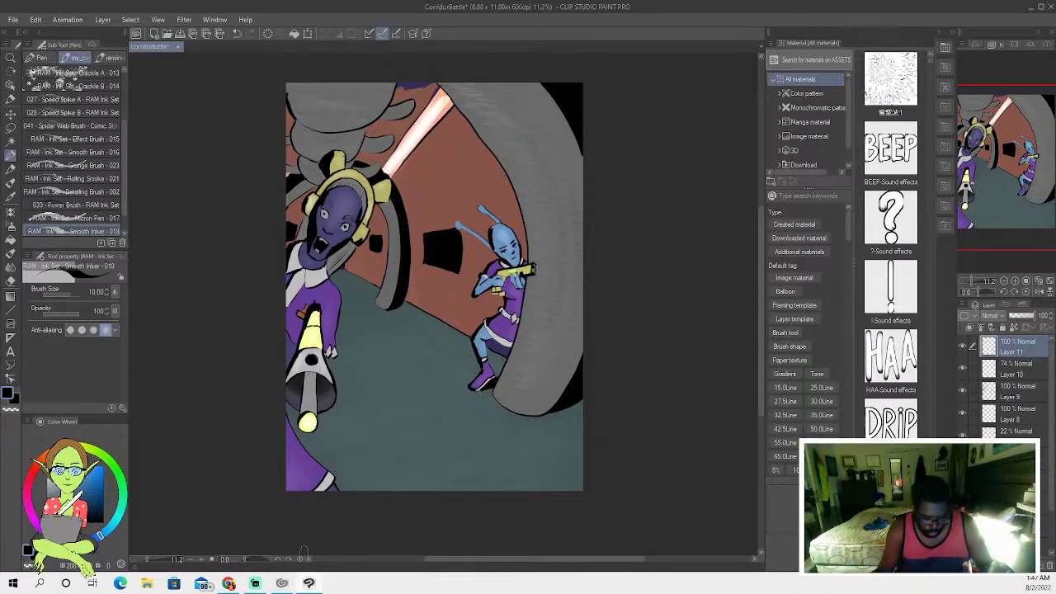
# Add a new layer and make a polyline selection for a beam from the foreground gun's glowing tip to the page's lower edge.
pyautogui.hotkey('ctrl', 'shift', 'n')
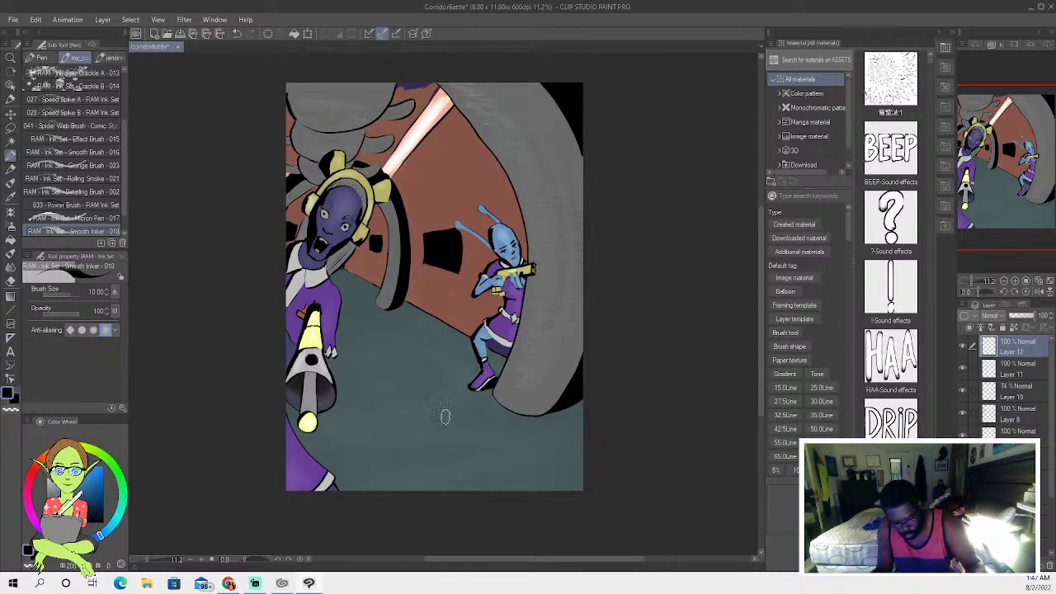
pyautogui.click(10, 128)
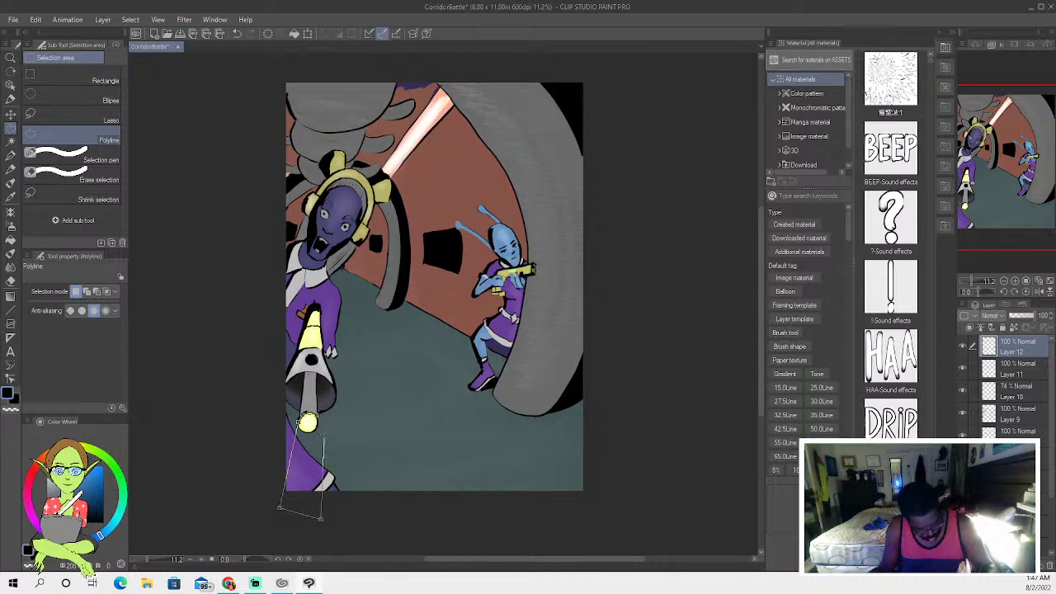
pyautogui.doubleClick(320, 419)
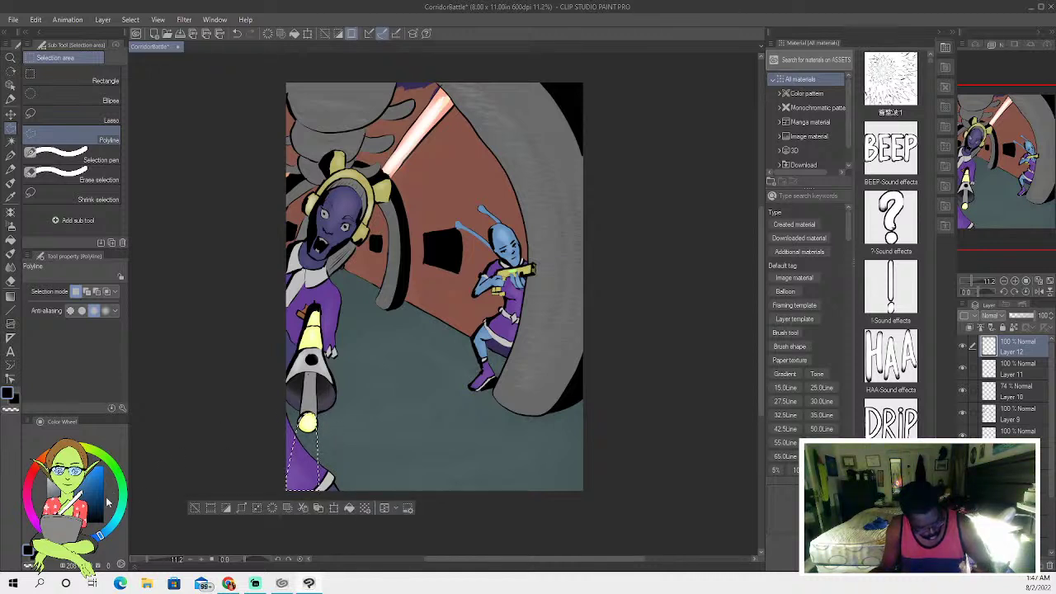
# Fill the beam selection with pale yellow using the Oil paint 2 brush at size 17.5 and 80% opacity.
pyautogui.click(114, 464)
pyautogui.click(78, 474)
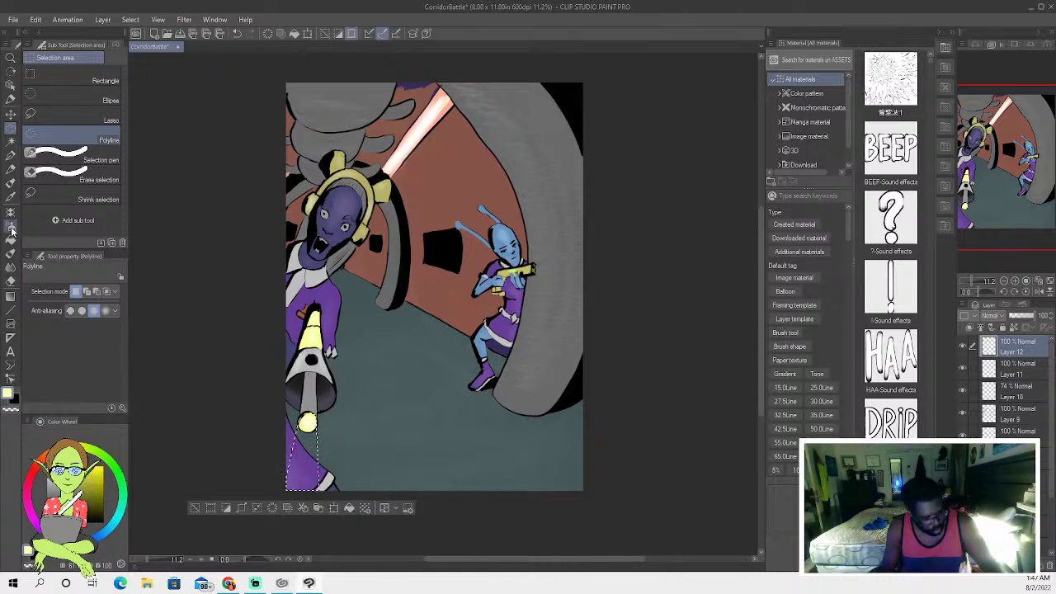
pyautogui.click(10, 184)
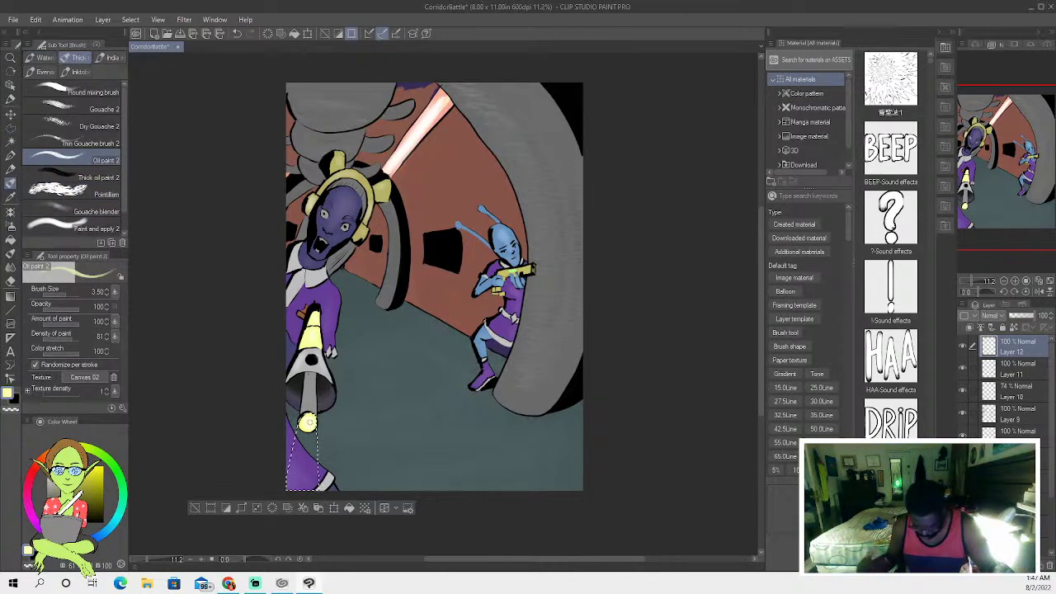
pyautogui.press(']')
pyautogui.press(']')
pyautogui.press(']')
pyautogui.press(']')
pyautogui.press(']')
pyautogui.press(']')
pyautogui.press(']')
pyautogui.press(']')
pyautogui.press(']')
pyautogui.moveTo(320, 429)
pyautogui.mouseDown()
pyautogui.moveTo(320, 457)
pyautogui.moveTo(320, 413)
pyautogui.moveTo(322, 491)
pyautogui.moveTo(321, 404)
pyautogui.moveTo(305, 491)
pyautogui.moveTo(318, 408)
pyautogui.moveTo(303, 419)
pyautogui.moveTo(291, 487)
pyautogui.mouseUp()
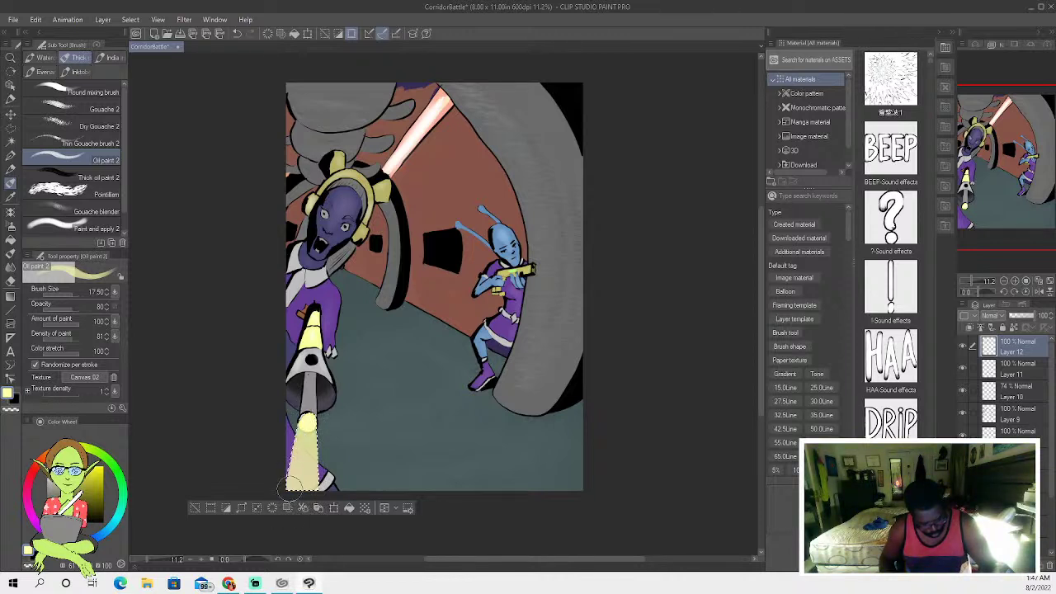
# Paint yellow and white streaks along the foreground beam with the Oil paint 2 brush at sizes 8 and 5, and clear the selection.
pyautogui.press('[')
pyautogui.press('[')
pyautogui.press('[')
pyautogui.press('[')
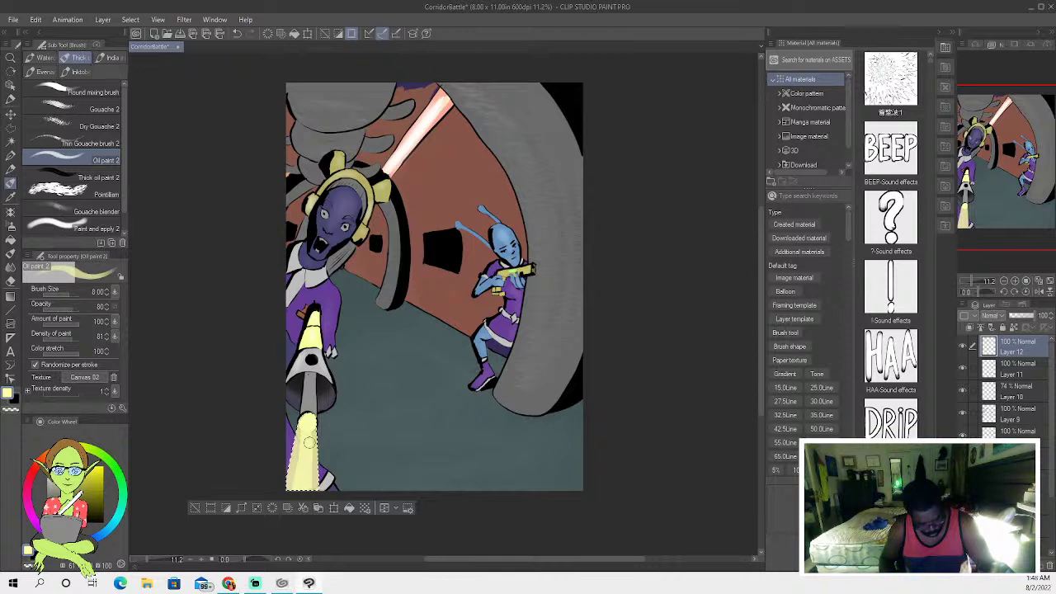
pyautogui.press('[')
pyautogui.press('[')
pyautogui.press('[')
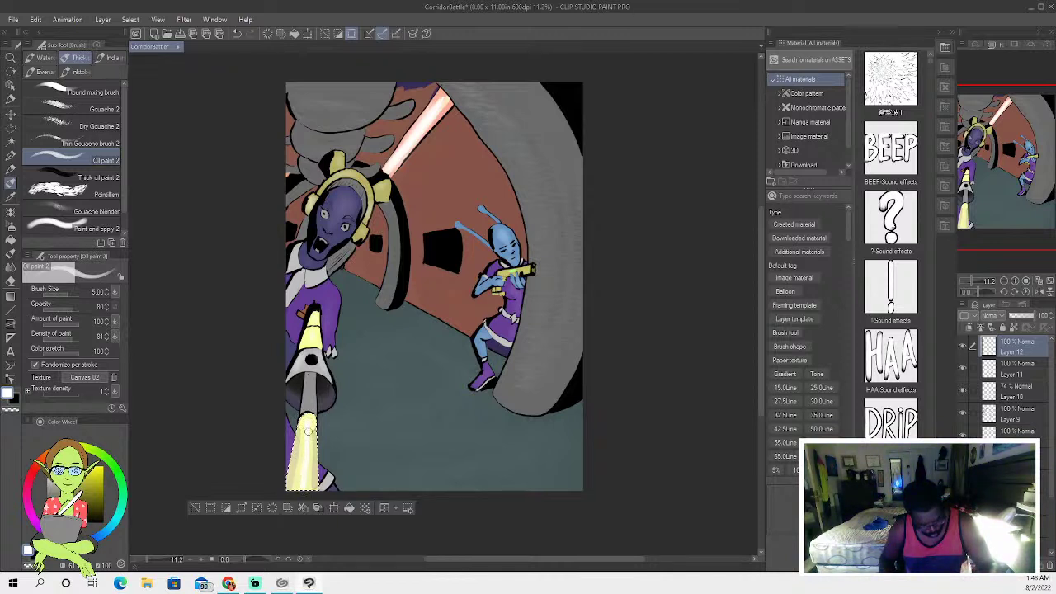
pyautogui.click(195, 510)
# Try a translucent pale glow over the foreground beam with the Oil paint 2 brush at size 30 and 40% opacity, and undo it.
pyautogui.press(']')
pyautogui.press(']')
pyautogui.press(']')
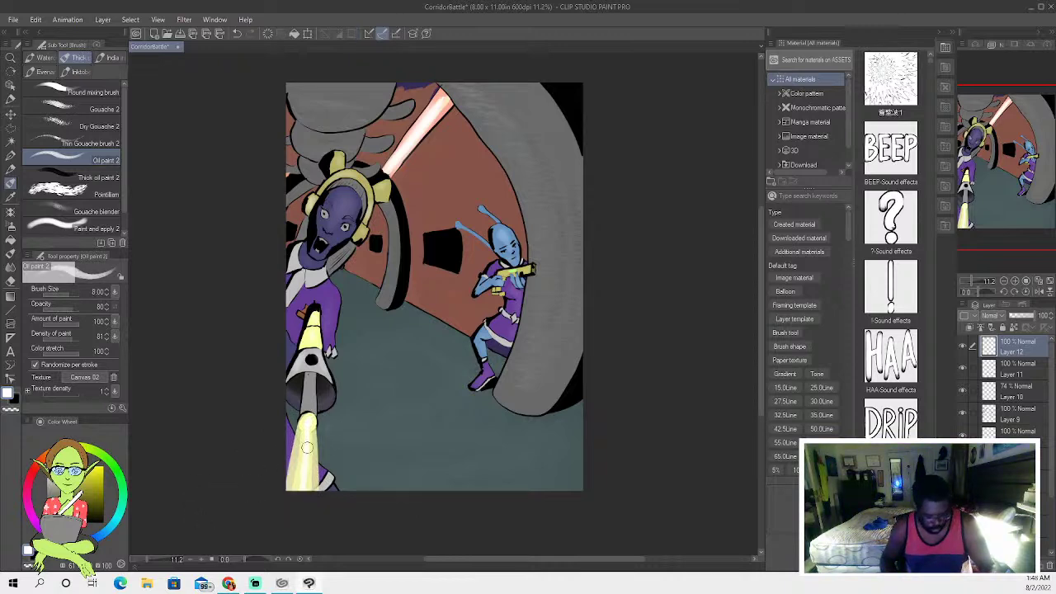
pyautogui.press(']')
pyautogui.press(']')
pyautogui.press(']')
pyautogui.press(']')
pyautogui.press(']')
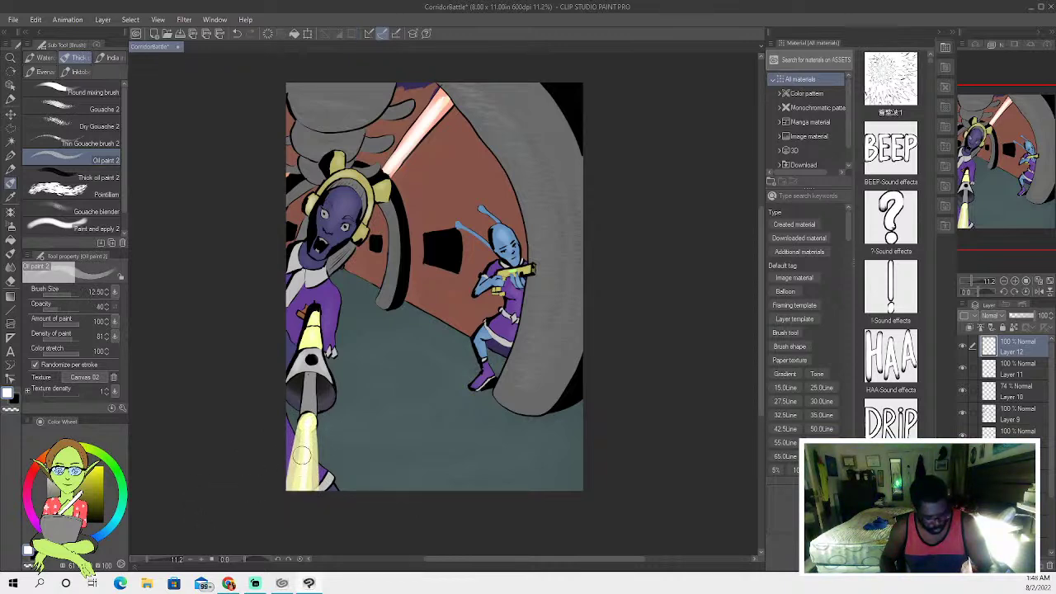
pyautogui.press(']')
pyautogui.press(']')
pyautogui.moveTo(301, 496); pyautogui.dragTo(309, 429)
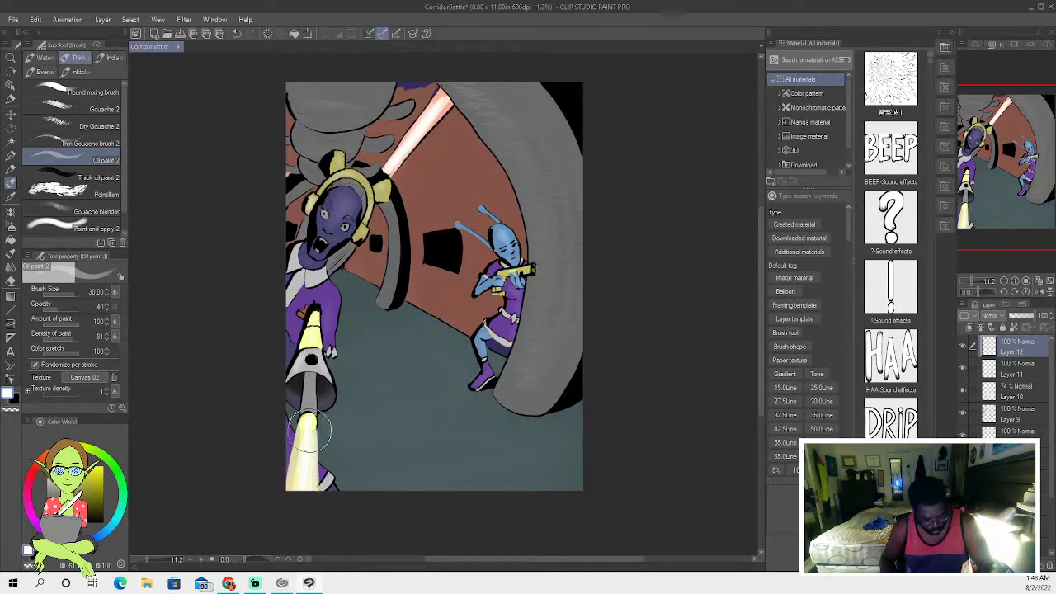
pyautogui.click(237, 35)
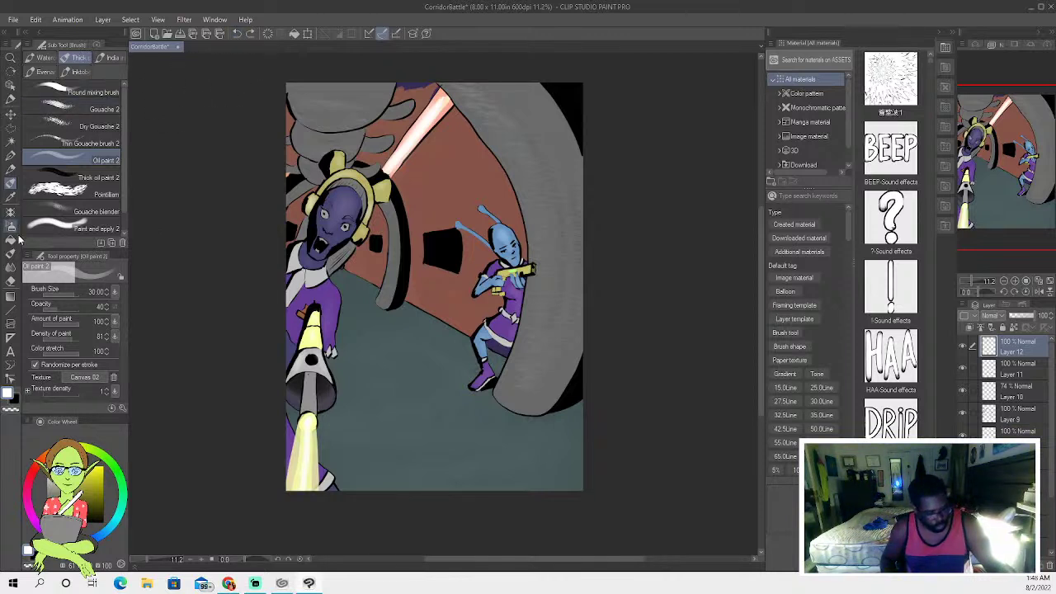
# Set the Oil paint 2 brush to size 17.5 and 100% opacity.
pyautogui.press('5')
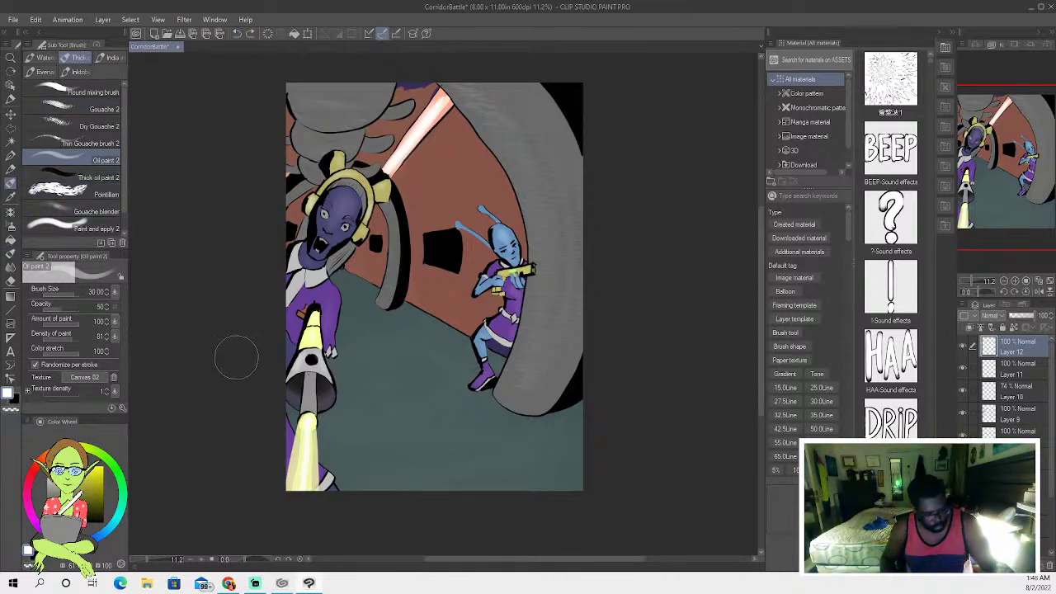
pyautogui.press('7')
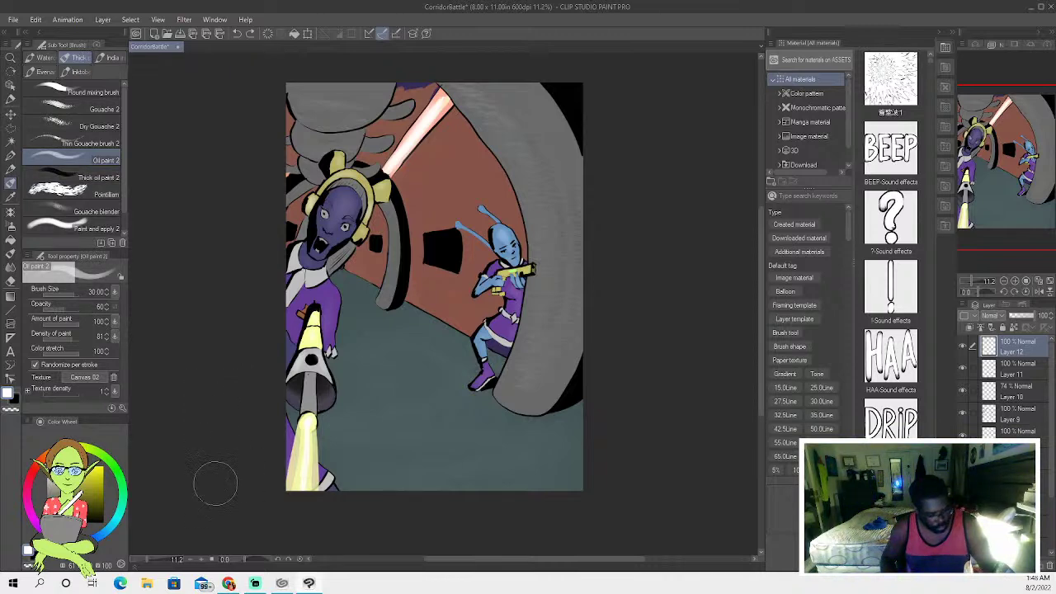
pyautogui.press('[')
pyautogui.press('[')
pyautogui.press('0')
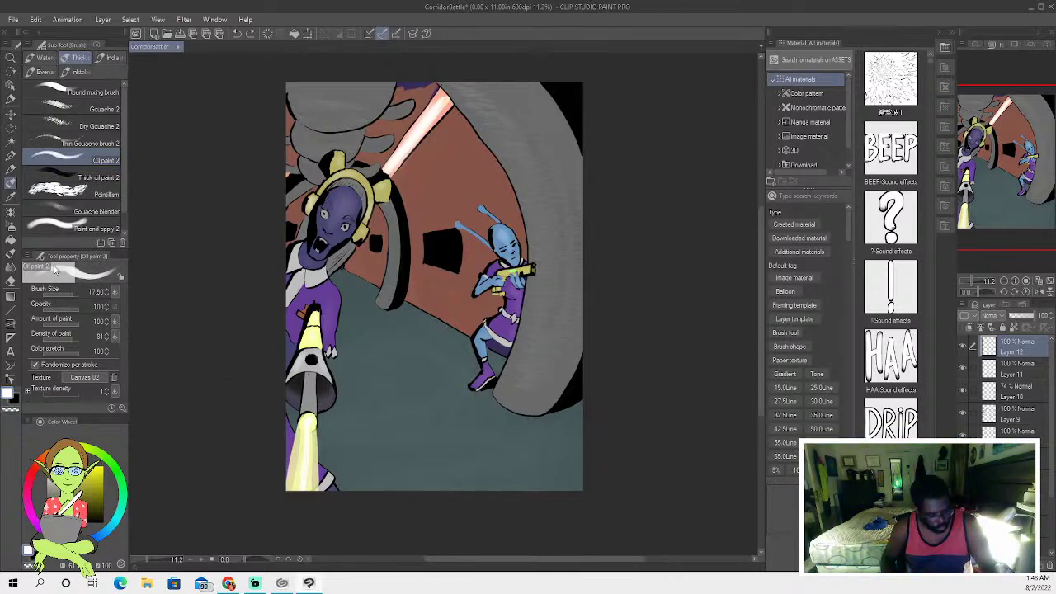
# Try spraying a whitish glow over and around the foreground beam with the Soft airbrush at size 25, and undo the strokes.
pyautogui.click(10, 229)
pyautogui.press(']')
pyautogui.press(']')
pyautogui.press(']')
pyautogui.press(']')
pyautogui.press(']')
pyautogui.moveTo(305, 427)
pyautogui.mouseDown()
pyautogui.moveTo(303, 415)
pyautogui.moveTo(308, 443)
pyautogui.mouseUp()
pyautogui.press('[')
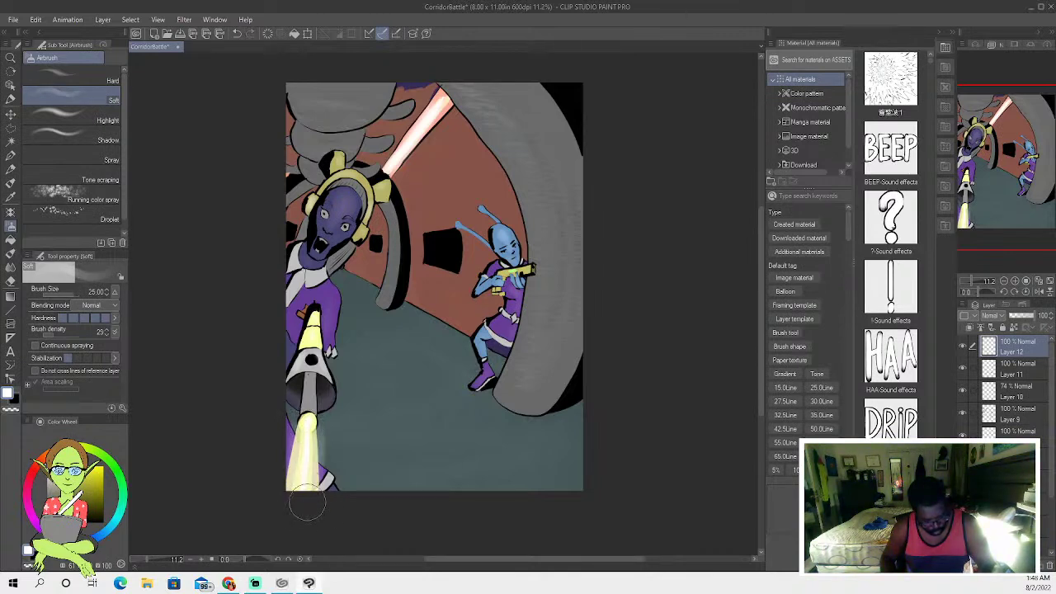
pyautogui.moveTo(305, 486)
pyautogui.mouseDown()
pyautogui.moveTo(303, 413)
pyautogui.moveTo(310, 425)
pyautogui.mouseUp()
pyautogui.press('[')
pyautogui.press('[')
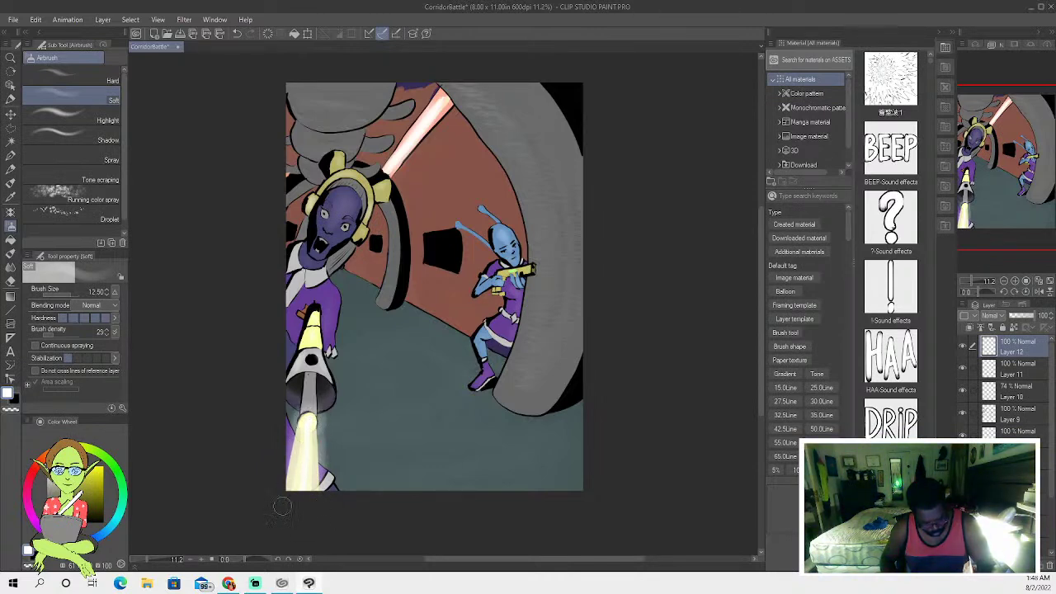
pyautogui.click(237, 34)
pyautogui.click(236, 34)
pyautogui.click(236, 33)
pyautogui.click(236, 34)
pyautogui.click(236, 34)
# Spray a tighter whitish glow along the foreground beam and its tip with the Soft airbrush at size 10.
pyautogui.press('[')
pyautogui.moveTo(307, 429)
pyautogui.mouseDown()
pyautogui.moveTo(315, 496)
pyautogui.moveTo(313, 445)
pyautogui.mouseUp()
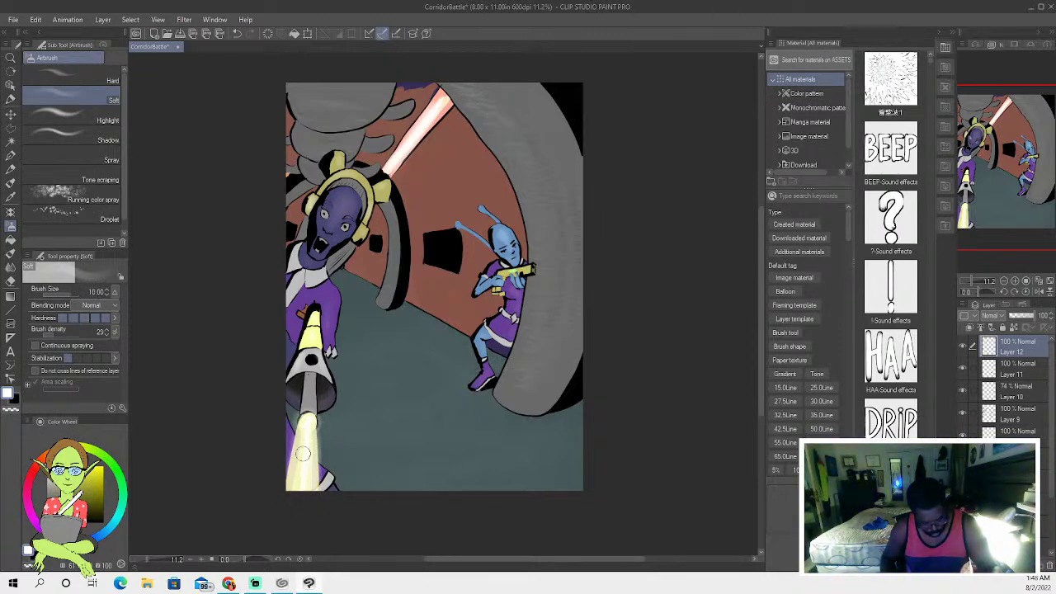
pyautogui.moveTo(307, 419); pyautogui.dragTo(302, 416)
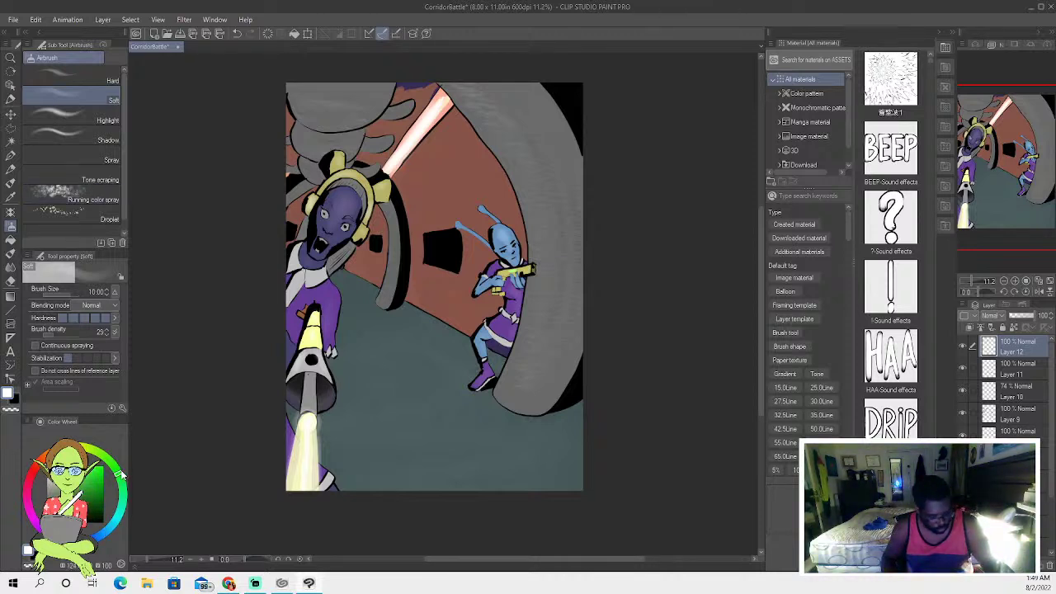
# Pick a light green and airbrush two laser dashes ahead of the blue alien's gun with the Soft airbrush at size 3.5.
pyautogui.click(27, 551)
pyautogui.press('[')
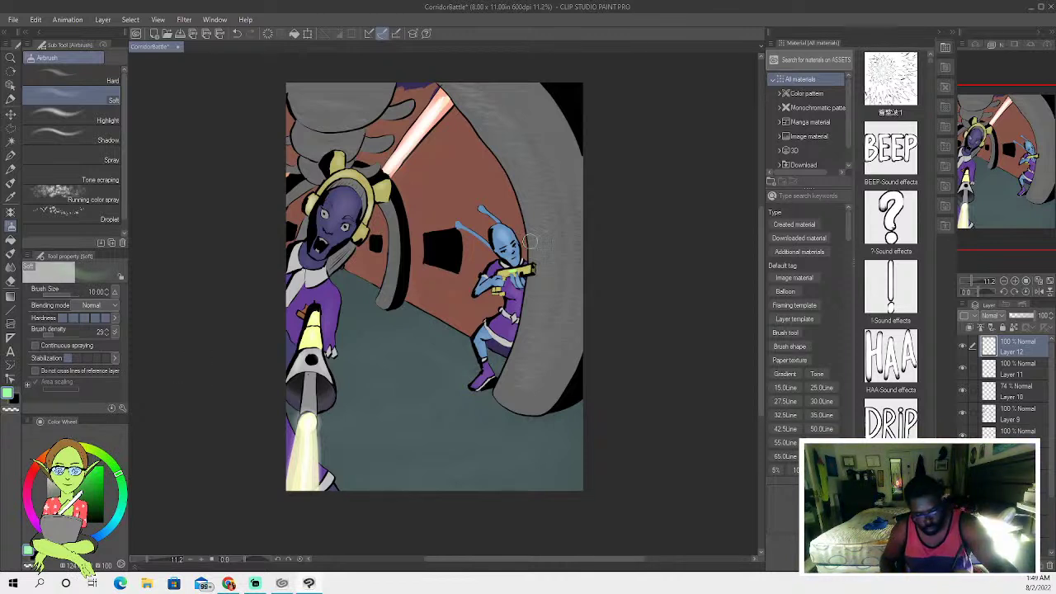
pyautogui.press('[')
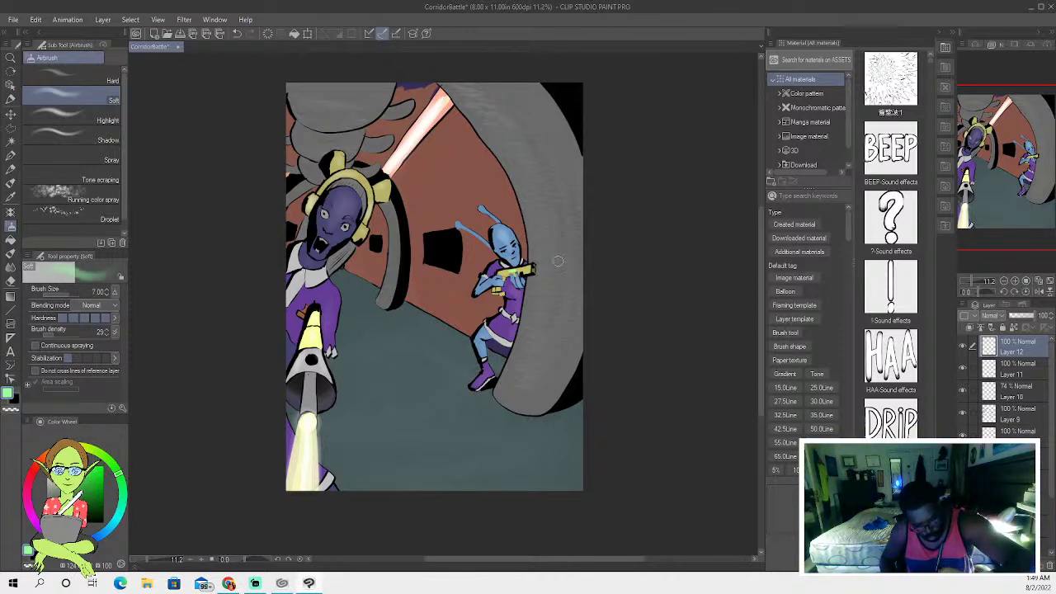
pyautogui.press('[')
pyautogui.press('[')
pyautogui.press('[')
pyautogui.press('[')
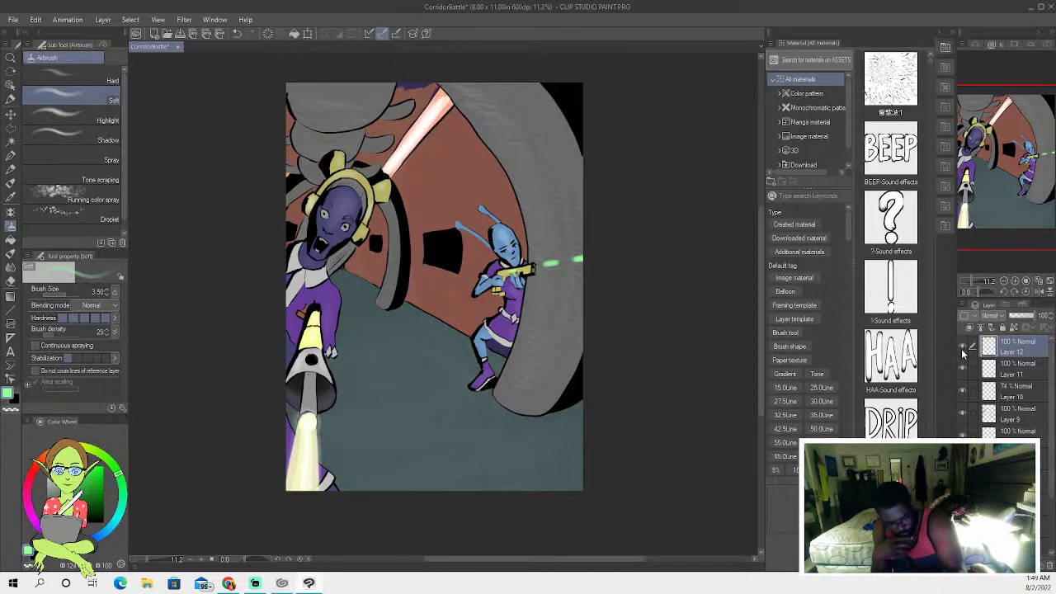
# Compare the artwork with Layer 12 hidden and shown, and delete Layer 12.
pyautogui.click(962, 348)
pyautogui.click(962, 348)
pyautogui.click(962, 348)
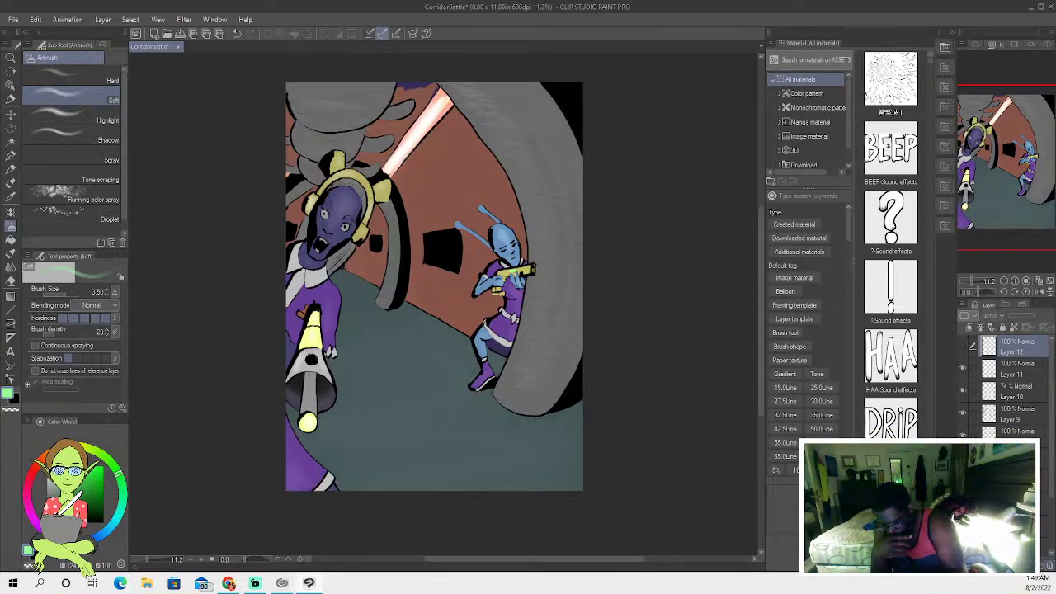
pyautogui.click(1044, 570)
pyautogui.click(535, 217)
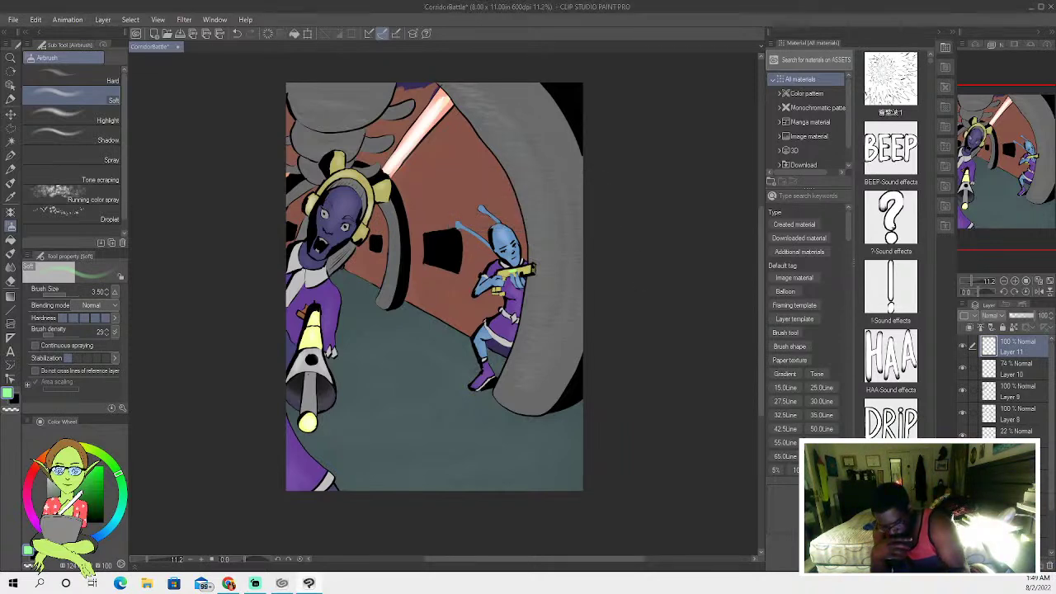
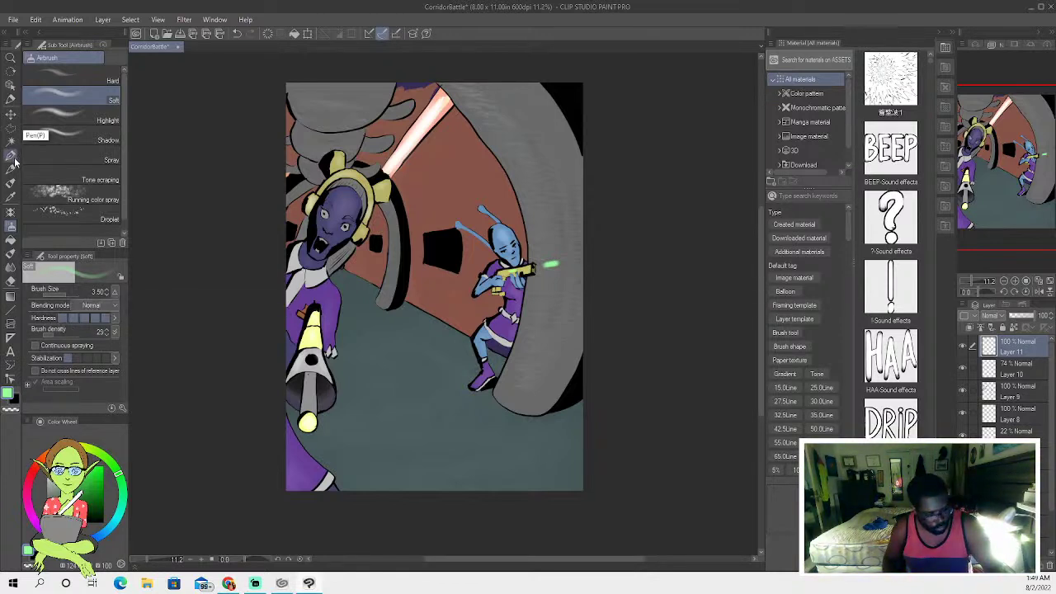
# Try painting light green laser dashes ahead of the blue alien's gun with the Oil paint 2 brush at size 4.5, and undo them.
pyautogui.click(11, 183)
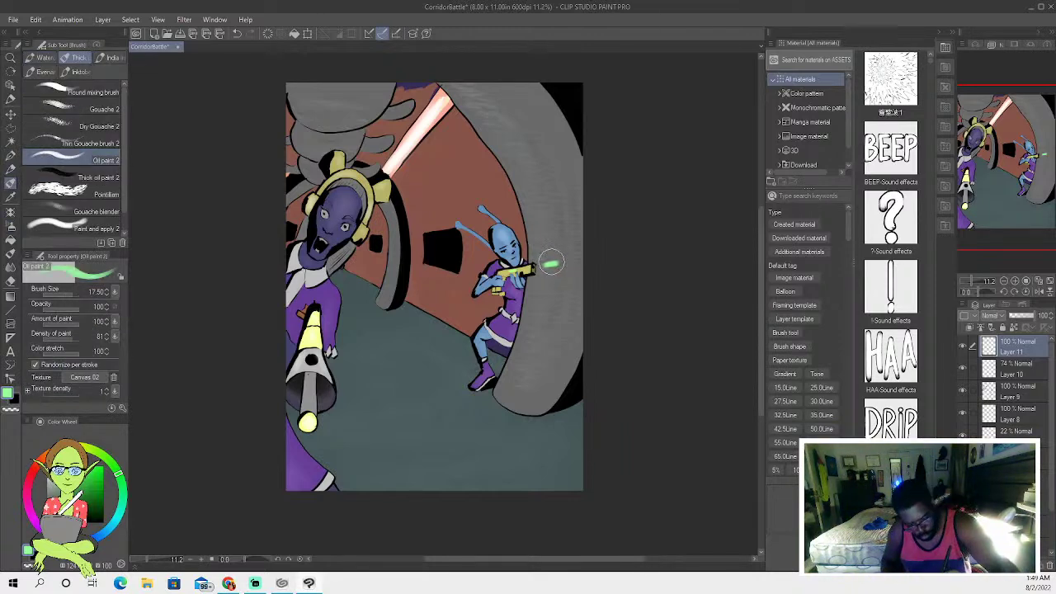
pyautogui.press('[')
pyautogui.press('[')
pyautogui.press('[')
pyautogui.press('[')
pyautogui.press('[')
pyautogui.press(']')
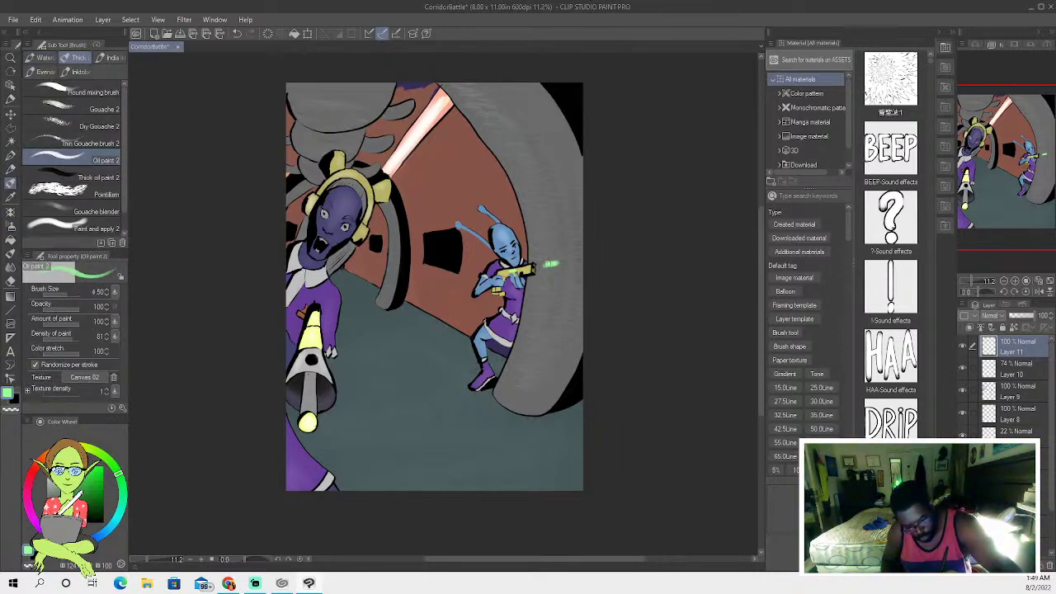
pyautogui.moveTo(549, 265); pyautogui.dragTo(556, 265)
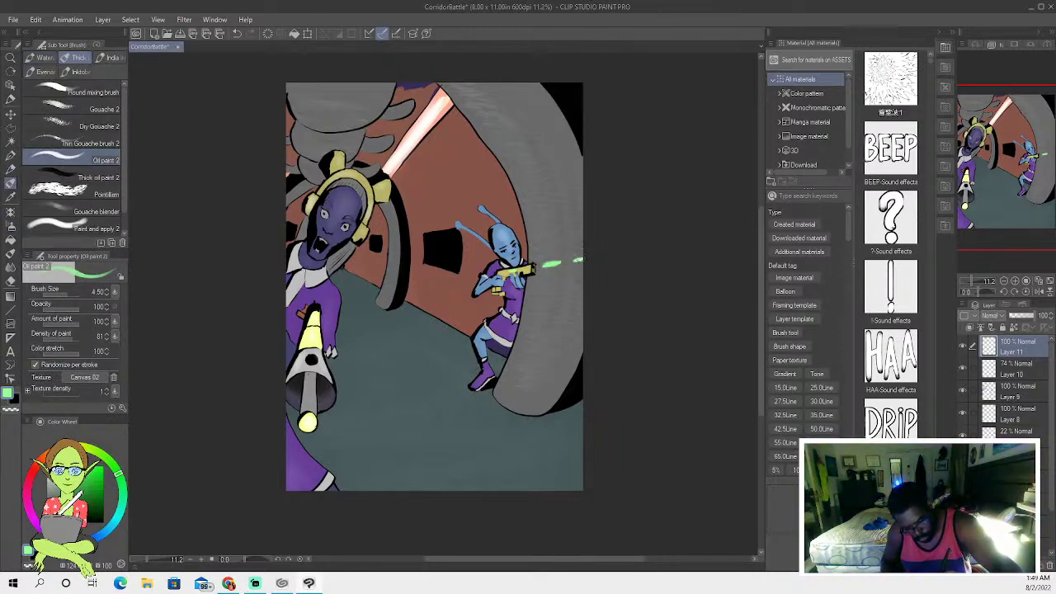
pyautogui.click(236, 33)
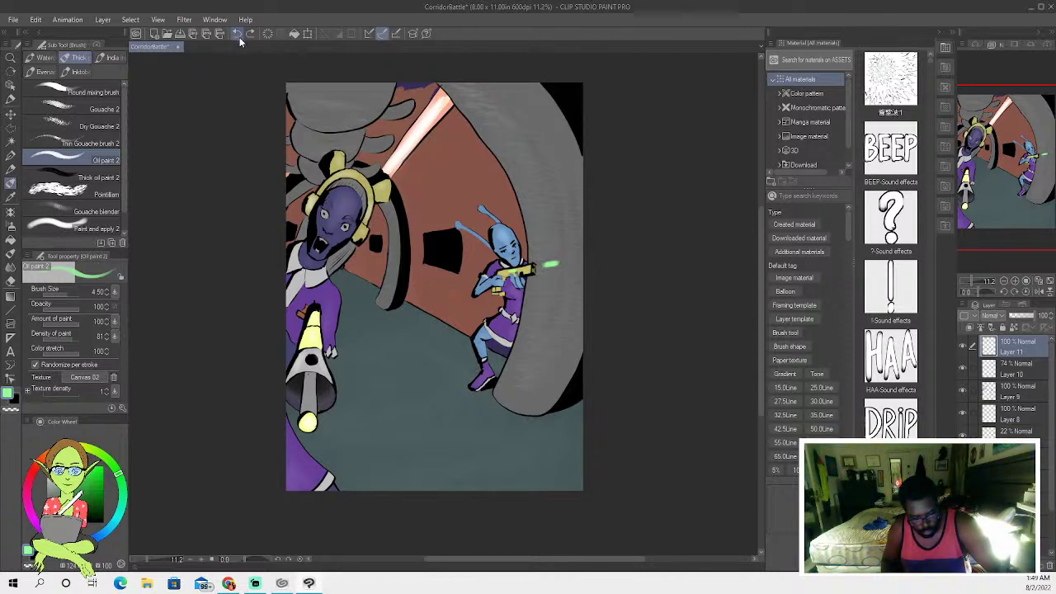
pyautogui.click(236, 35)
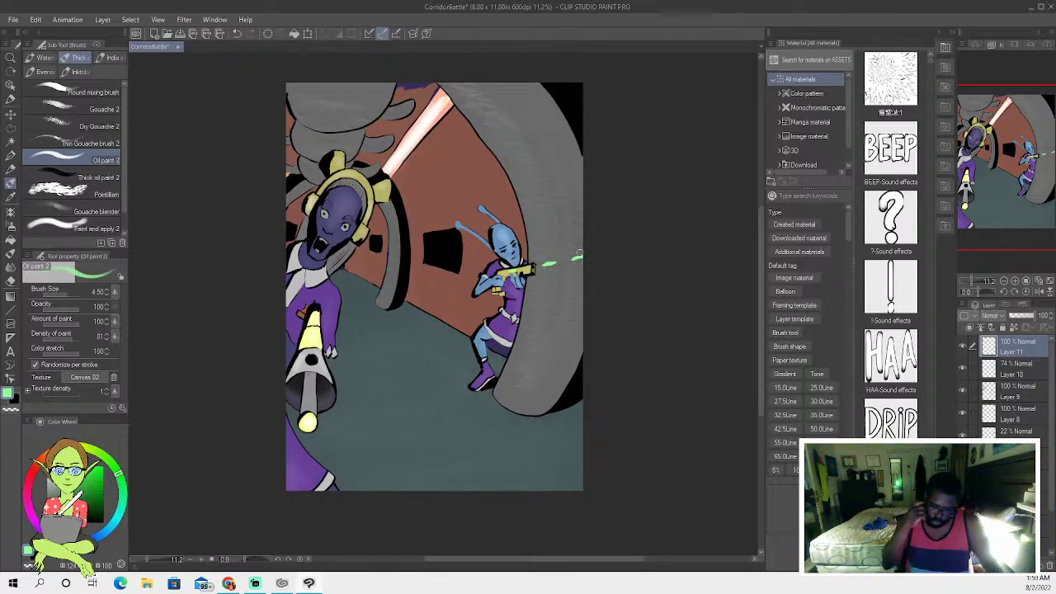
pyautogui.click(237, 33)
pyautogui.click(237, 33)
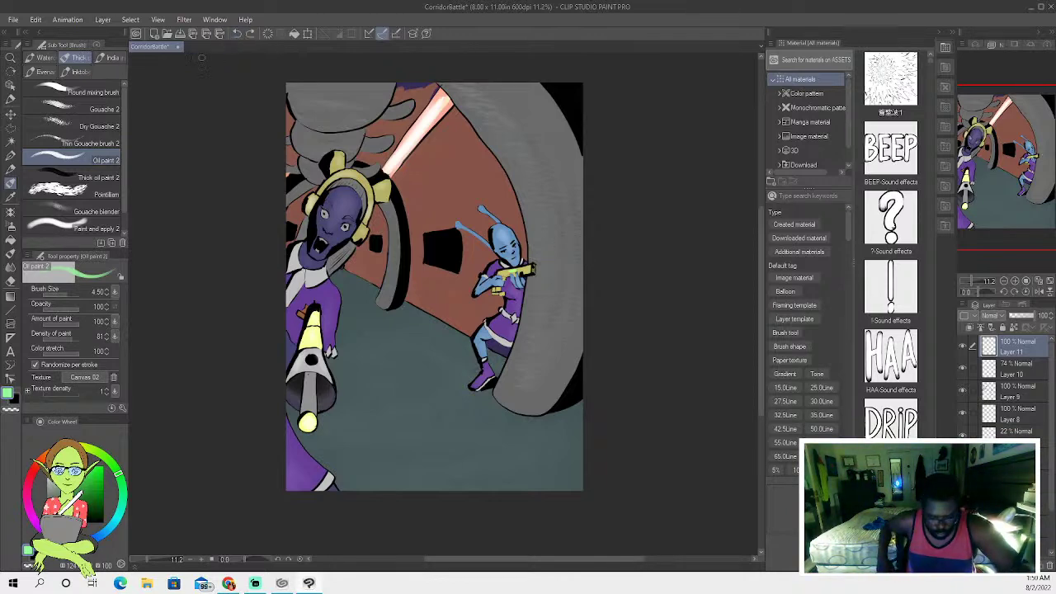
# Airbrush two light green laser dashes from the blue alien's gun at size 3.5, and sample the pale yellow of the foreground gun's tip.
pyautogui.click(11, 225)
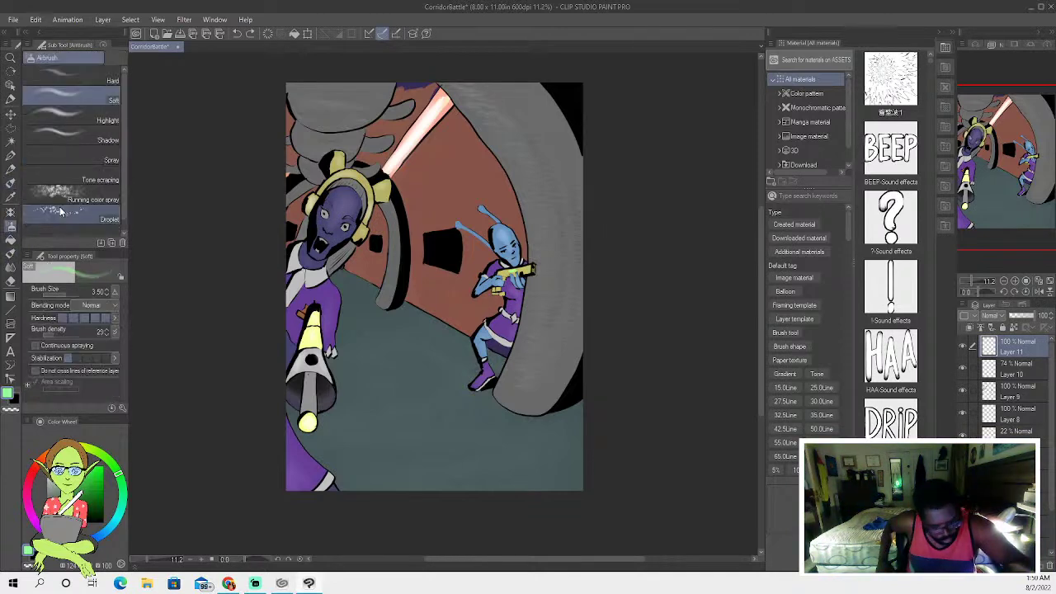
pyautogui.moveTo(540, 266); pyautogui.dragTo(577, 259)
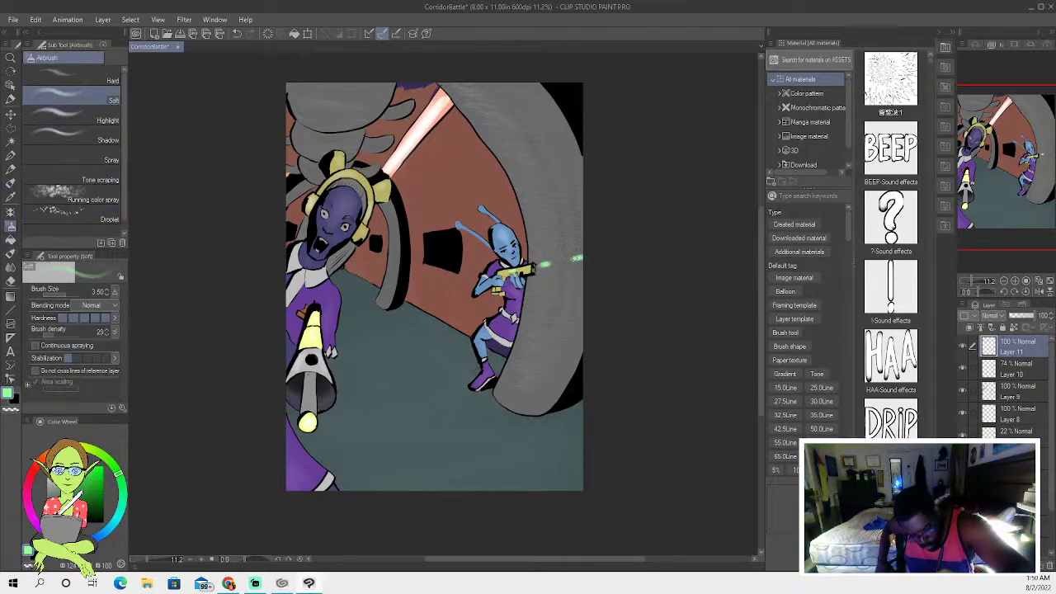
pyautogui.keyDown('alt'); pyautogui.click(308, 420); pyautogui.keyUp('alt')
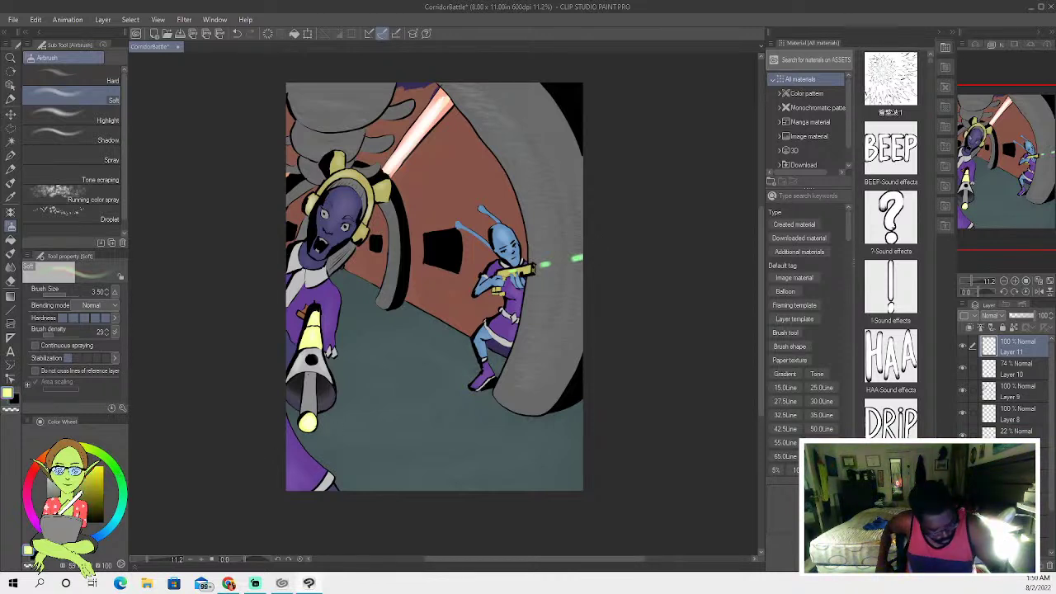
# Try thin pale yellow streaks for the foreground beam with the Soft airbrush at size 3.5, and undo them.
pyautogui.moveTo(315, 493)
pyautogui.mouseDown()
pyautogui.moveTo(314, 418)
pyautogui.moveTo(296, 489)
pyautogui.moveTo(299, 429)
pyautogui.moveTo(309, 483)
pyautogui.moveTo(307, 423)
pyautogui.moveTo(311, 487)
pyautogui.moveTo(309, 436)
pyautogui.moveTo(303, 483)
pyautogui.moveTo(304, 457)
pyautogui.mouseUp()
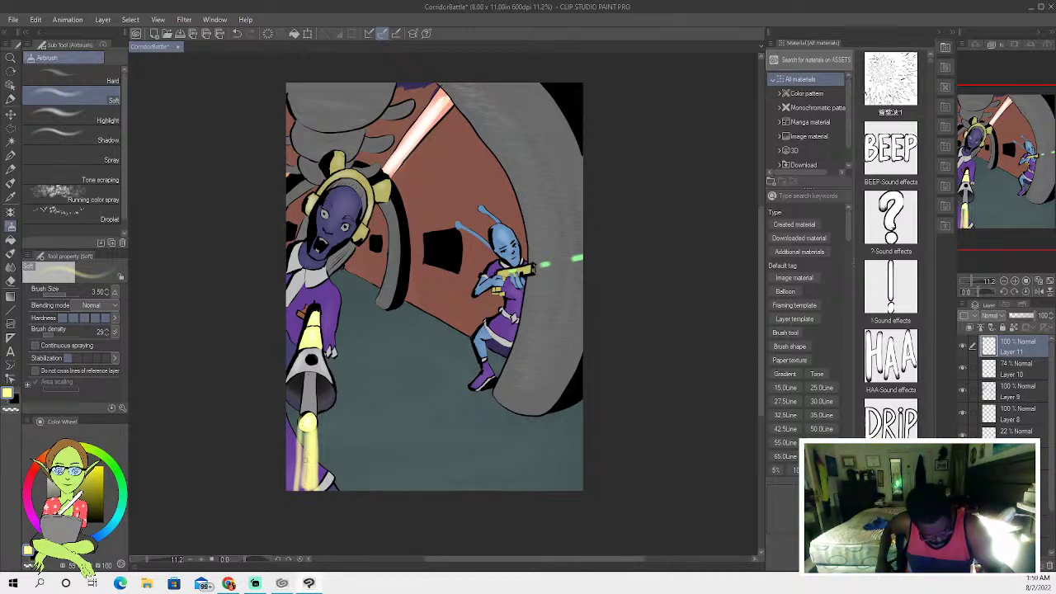
pyautogui.click(237, 33)
pyautogui.click(237, 33)
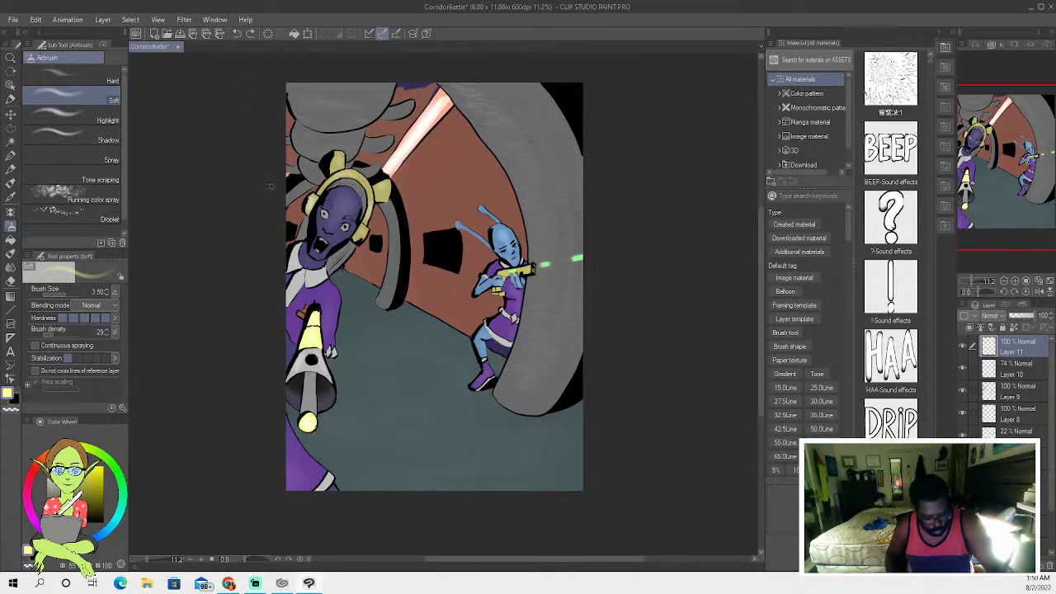
# Airbrush a pale yellow beam on Layer 11 from the foreground gun's tip to the page's lower edge, using Soft at sizes 10 and 9.
pyautogui.press(']')
pyautogui.press(']')
pyautogui.press(']')
pyautogui.press(']')
pyautogui.press('[')
pyautogui.click(305, 493)
pyautogui.press('[')
pyautogui.press('[')
pyautogui.moveTo(307, 452)
pyautogui.mouseDown()
pyautogui.moveTo(308, 501)
pyautogui.moveTo(314, 458)
pyautogui.moveTo(313, 489)
pyautogui.moveTo(311, 458)
pyautogui.moveTo(306, 476)
pyautogui.moveTo(299, 455)
pyautogui.moveTo(294, 488)
pyautogui.moveTo(302, 450)
pyautogui.mouseUp()
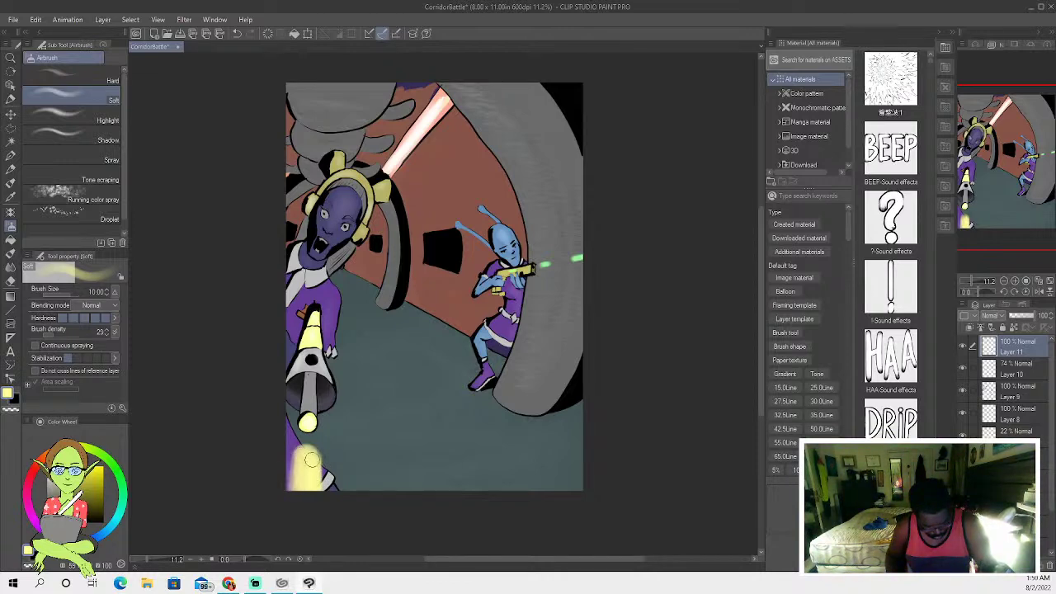
pyautogui.moveTo(295, 467)
pyautogui.mouseDown()
pyautogui.moveTo(297, 495)
pyautogui.moveTo(313, 462)
pyautogui.moveTo(307, 419)
pyautogui.moveTo(309, 479)
pyautogui.moveTo(306, 437)
pyautogui.mouseUp()
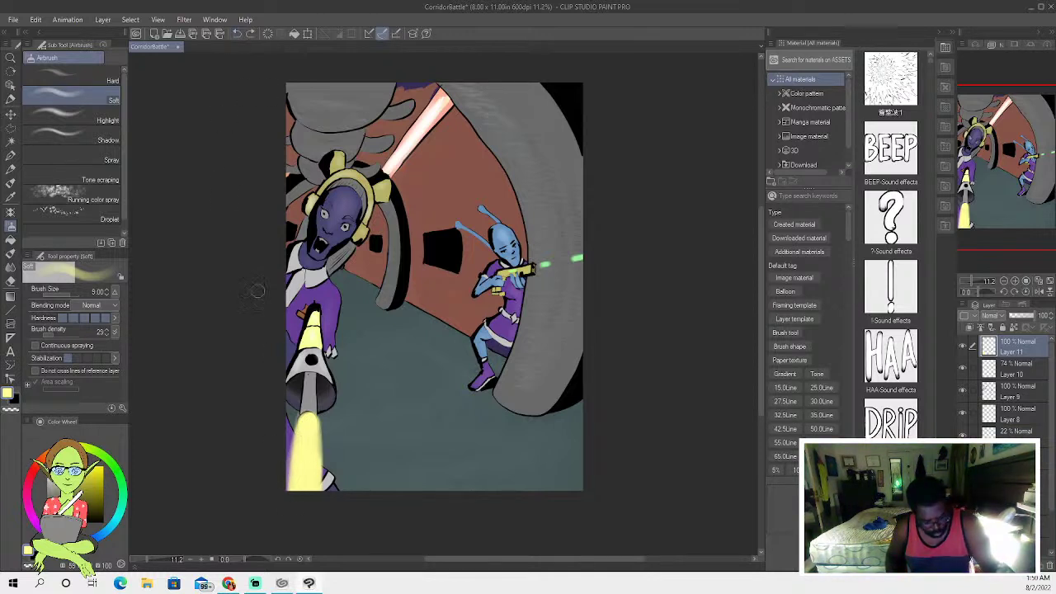
pyautogui.moveTo(291, 462)
pyautogui.mouseDown()
pyautogui.moveTo(294, 494)
pyautogui.moveTo(292, 464)
pyautogui.mouseUp()
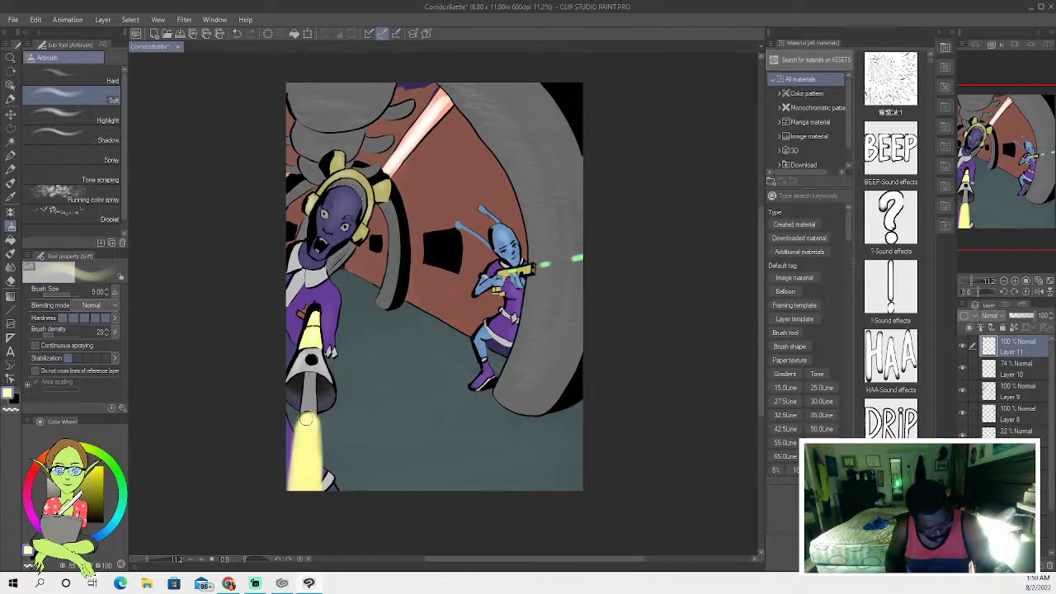
# Add a paler streak along the middle of the foreground beam with the Soft airbrush at size 5.
pyautogui.press('[')
pyautogui.press('[')
pyautogui.press('[')
pyautogui.press('[')
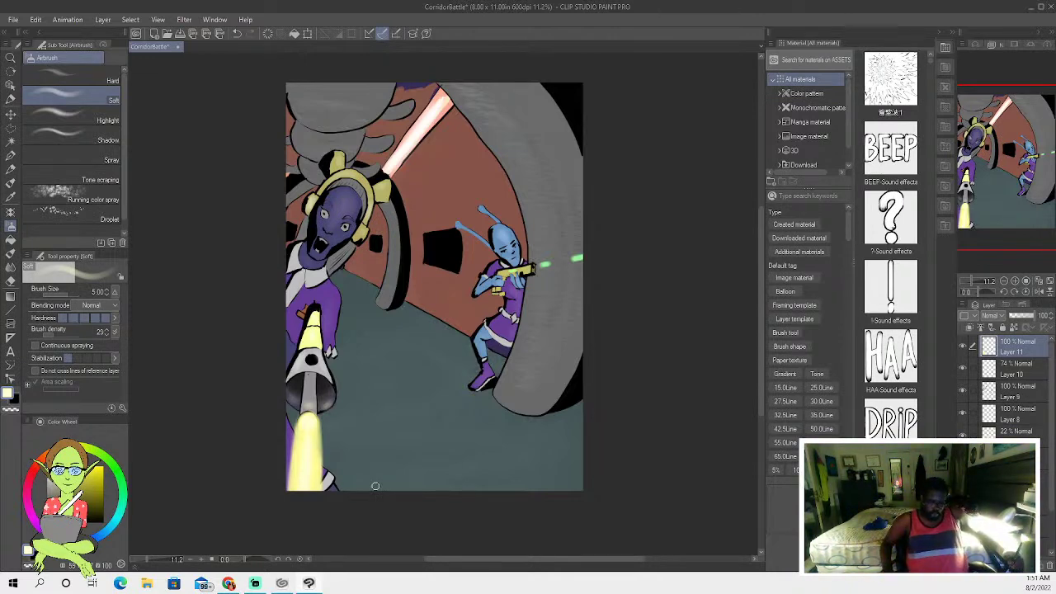
# Spray a soft pale glow around the foreground gun's muzzle and the start of the beam with the Soft airbrush at size 30.
pyautogui.press(']')
pyautogui.press(']')
pyautogui.press(']')
pyautogui.press(']')
pyautogui.press(']')
pyautogui.press(']')
pyautogui.press(']')
pyautogui.press(']')
pyautogui.press(']')
pyautogui.press(']')
pyautogui.moveTo(307, 429)
pyautogui.mouseDown()
pyautogui.moveTo(300, 411)
pyautogui.moveTo(313, 425)
pyautogui.mouseUp()
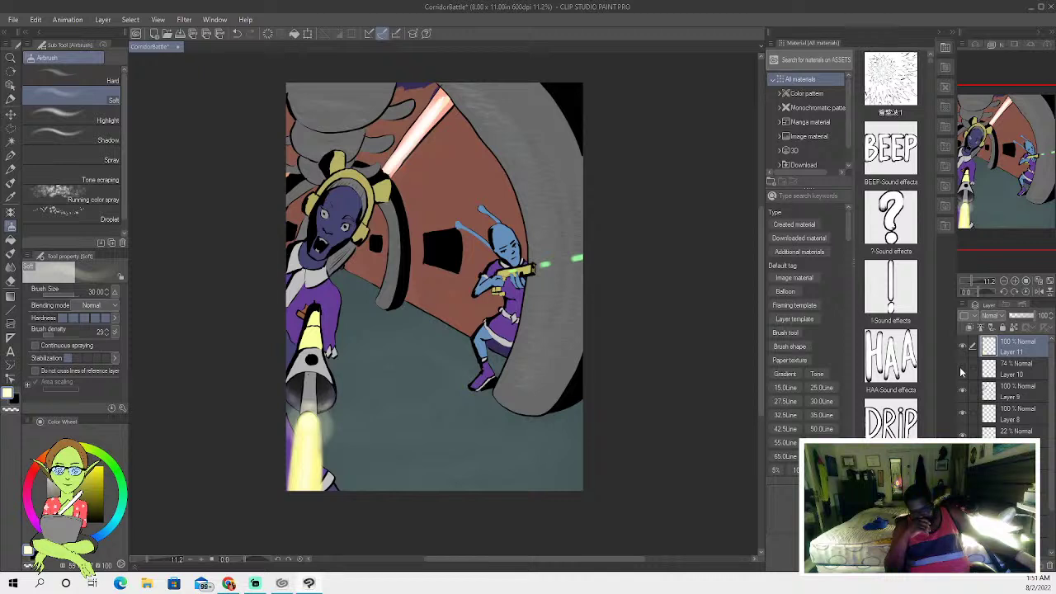
# Toggle Layer 10's visibility to compare the artwork with and without it.
pyautogui.click(961, 370)
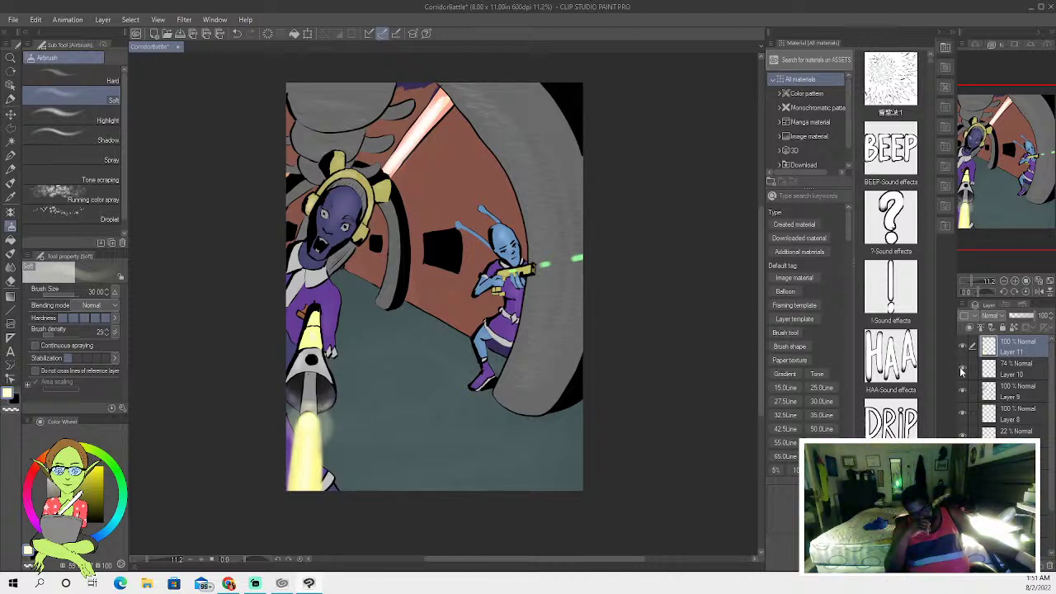
pyautogui.click(961, 370)
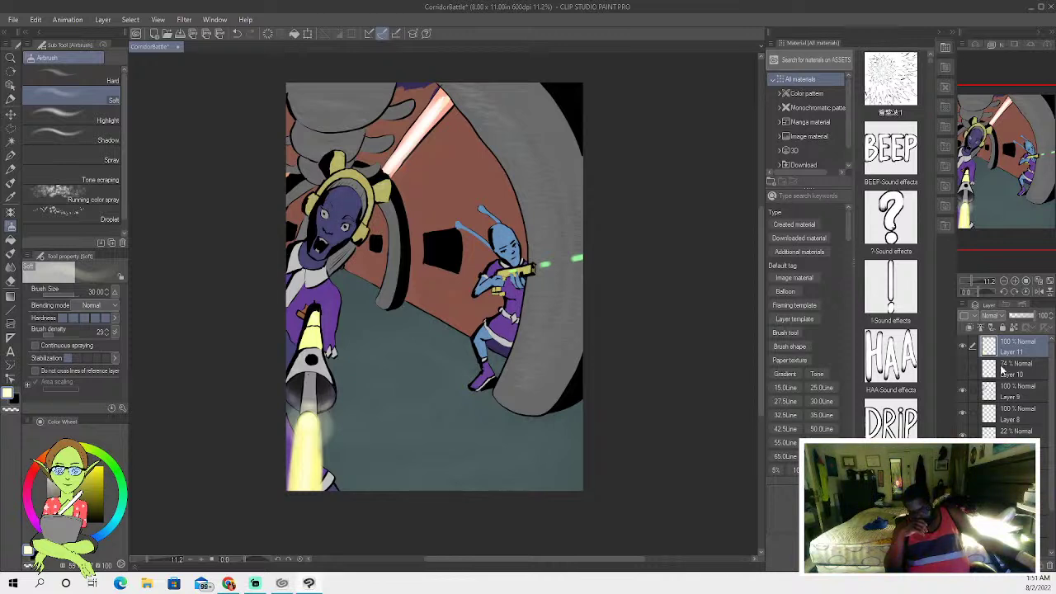
# Show and hide Layer 10 repeatedly to judge its effect on the artwork.
pyautogui.click(963, 369)
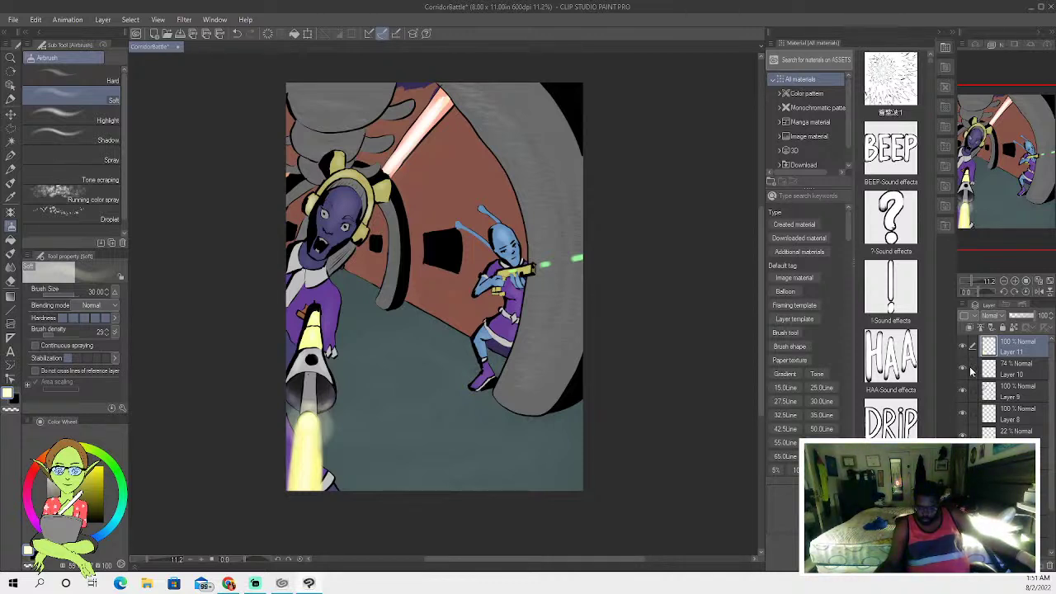
pyautogui.click(963, 368)
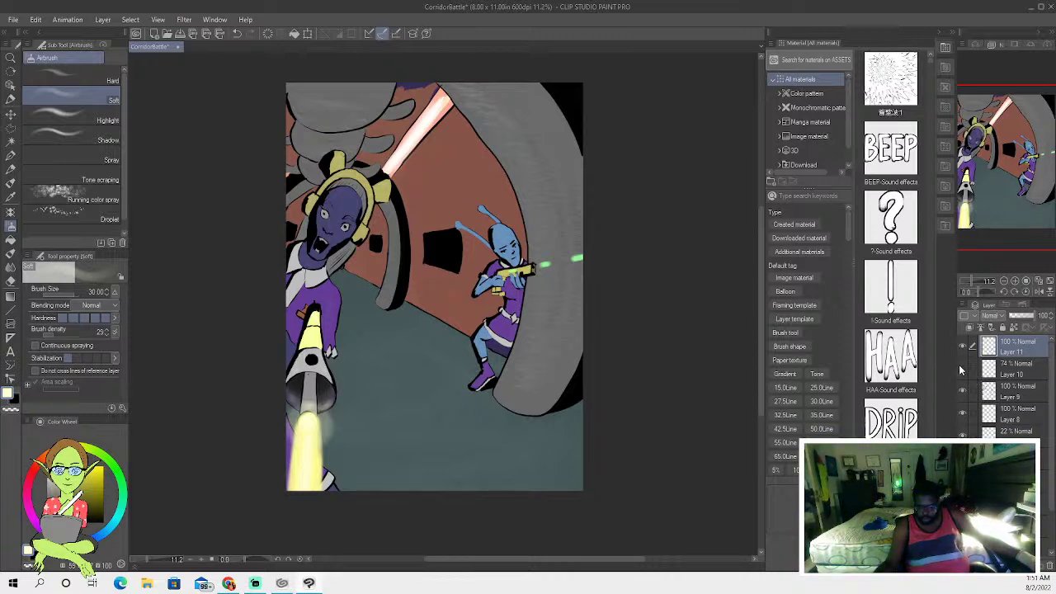
pyautogui.click(962, 369)
pyautogui.click(961, 369)
pyautogui.click(962, 369)
pyautogui.click(962, 369)
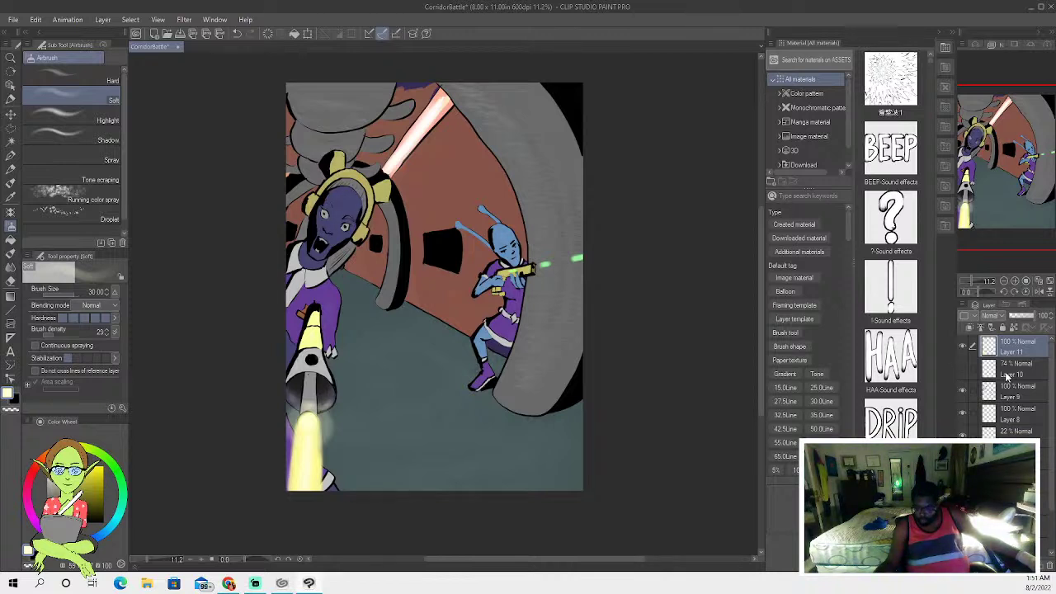
# Delete the hidden 74% opacity Layer 10 and add a new raster layer above Layer 11.
pyautogui.rightClick(1008, 377)
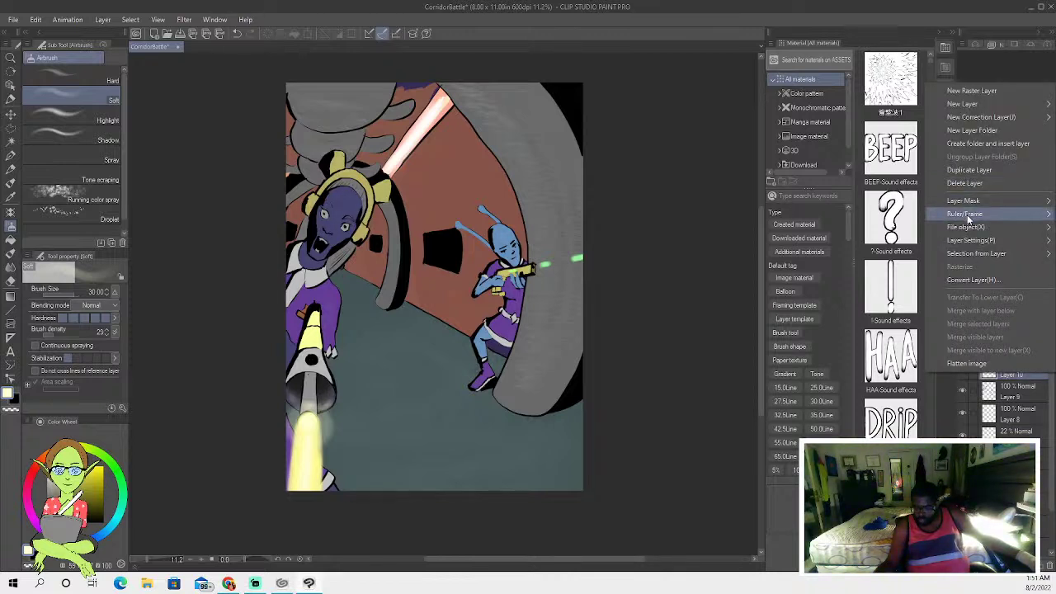
pyautogui.click(972, 183)
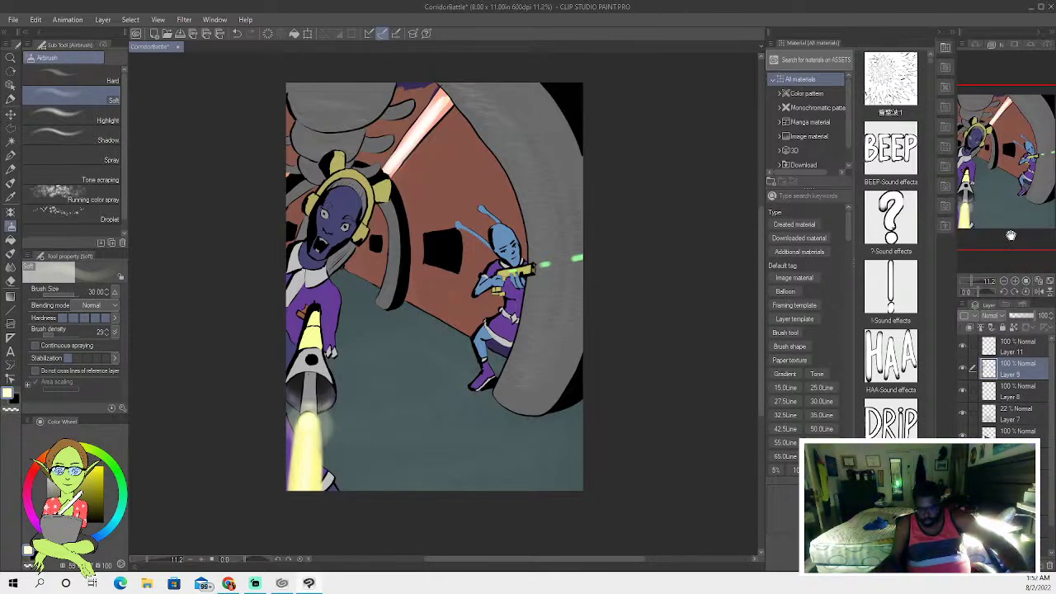
pyautogui.hotkey('ctrl', 'z')
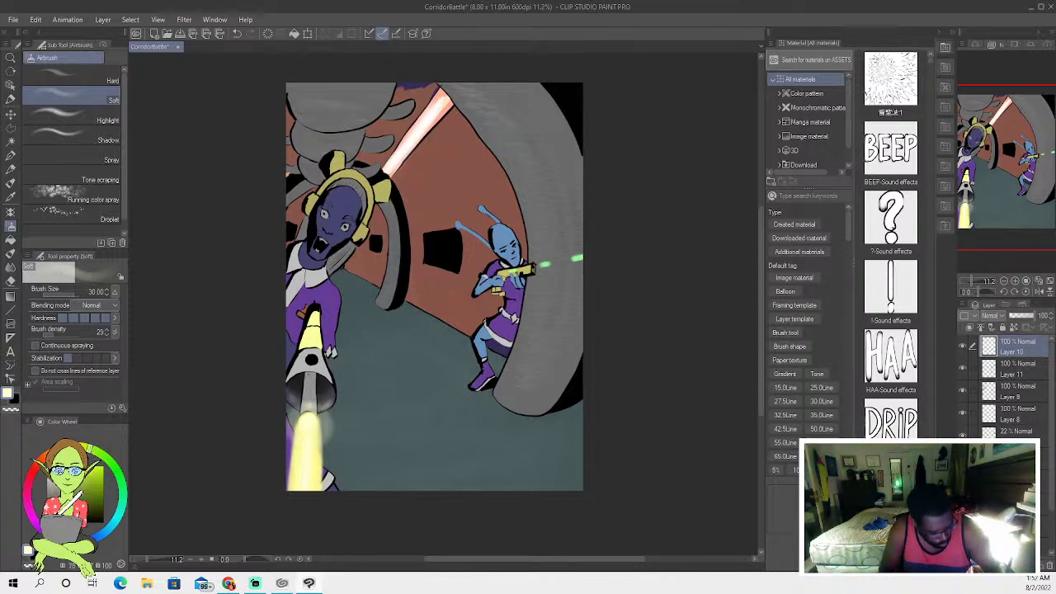
# Paint small yellow-green, light blue and orange display marks on the black wall panels with Oil paint 2 at size 3.
pyautogui.click(10, 184)
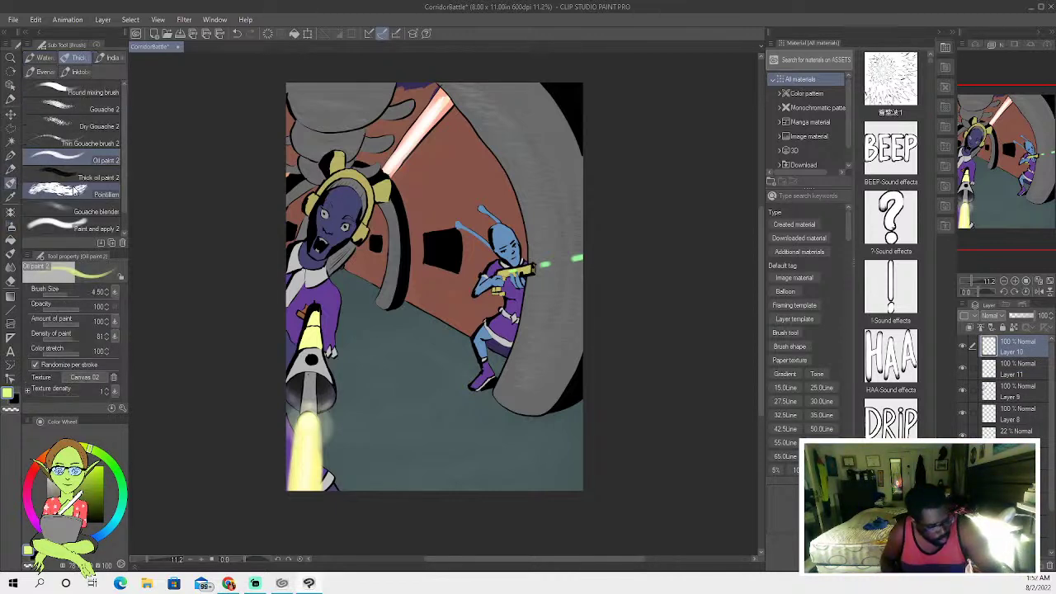
pyautogui.press('[')
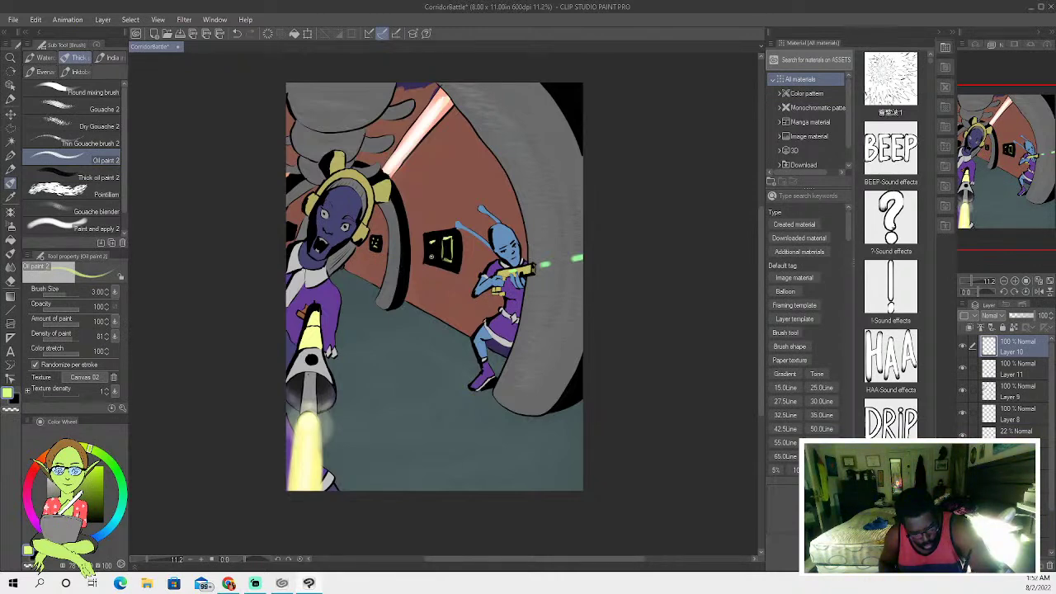
pyautogui.click(111, 525)
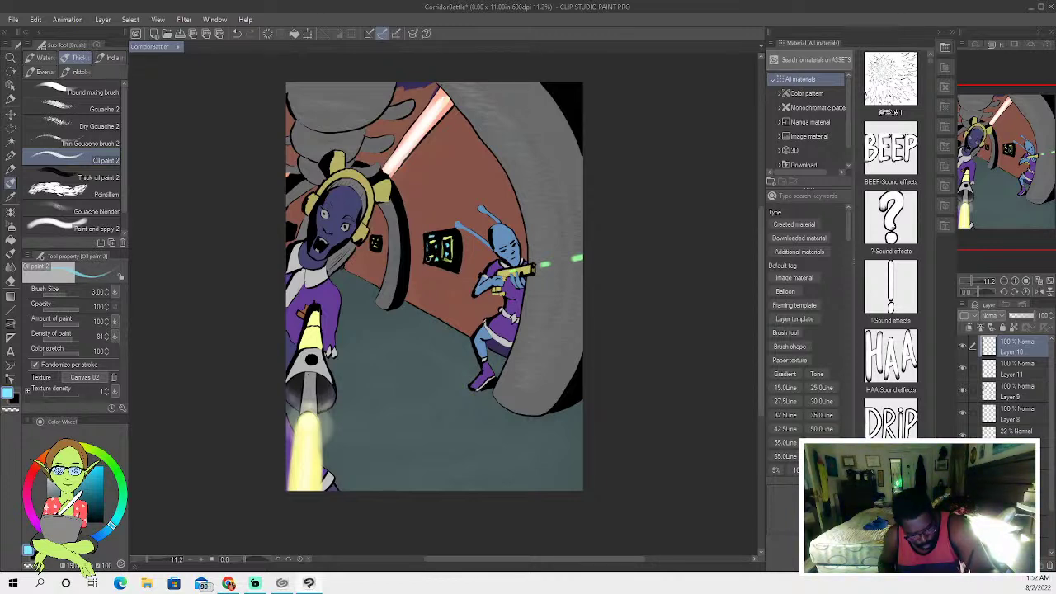
pyautogui.press('x')
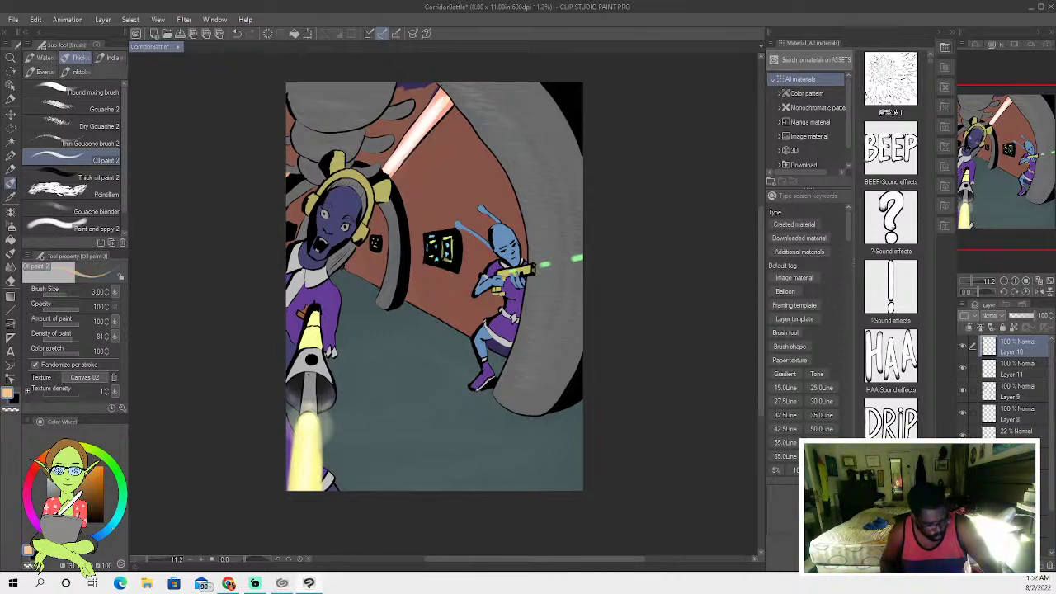
pyautogui.click(36, 470)
# Paint round purple lights on the wall on both sides of the larger panel with Oil paint 2 at sizes 3.5 and 4.5.
pyautogui.press('x')
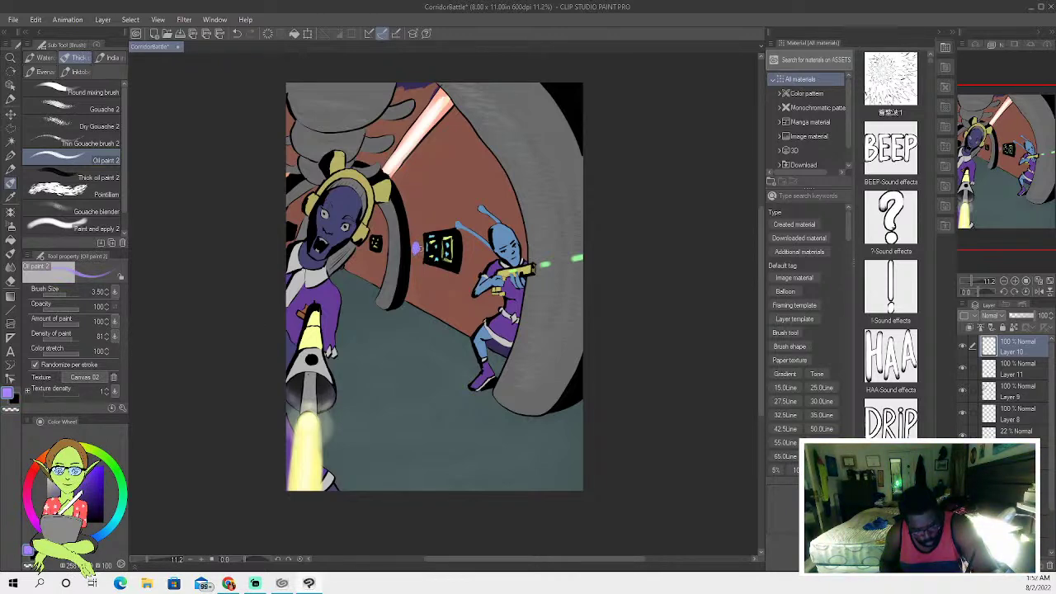
pyautogui.press(']')
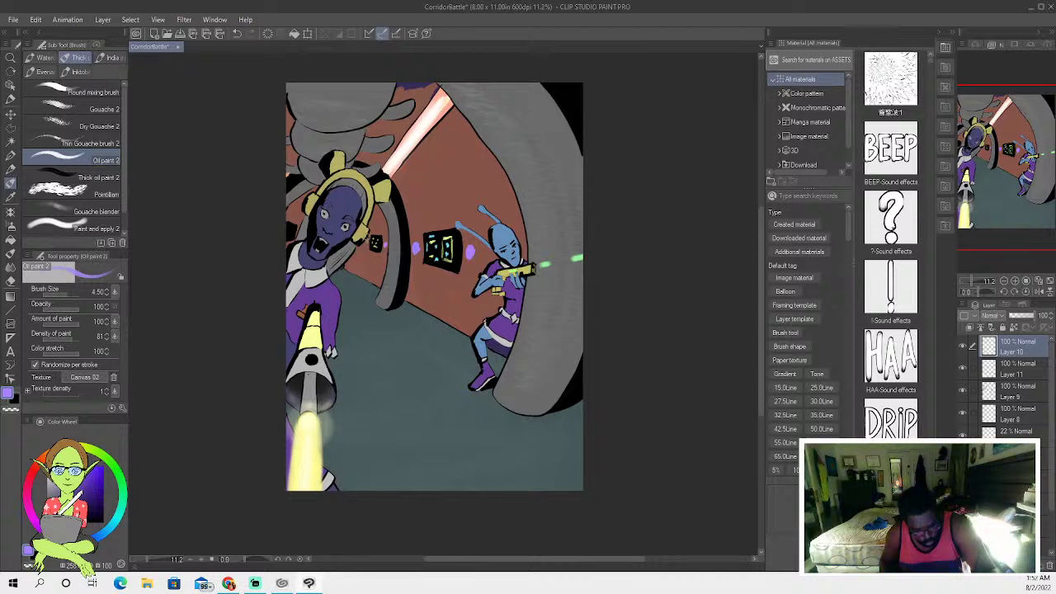
# Outline the purple lights in black at size 1.75 and ink thin curved seams on the corridor wall with Smooth Inker - 018 at size 10.
pyautogui.press('x')
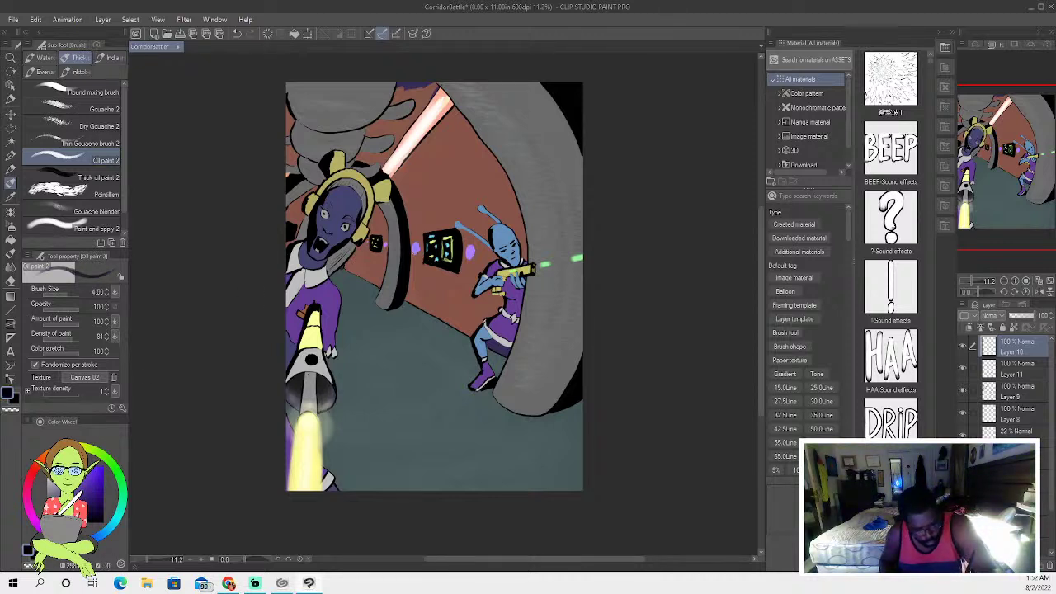
pyautogui.press('[')
pyautogui.press('[')
pyautogui.press('[')
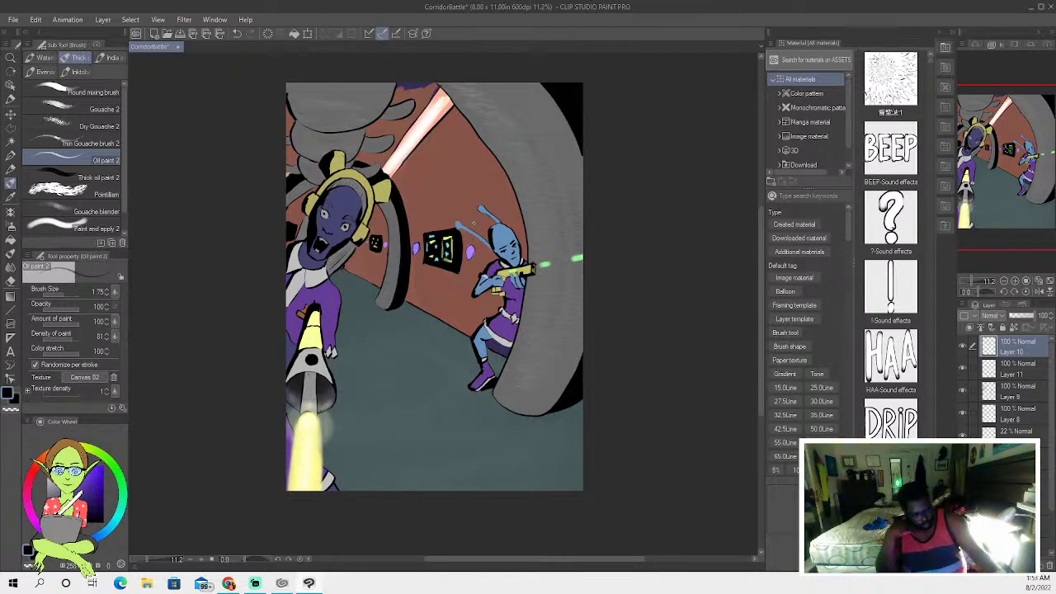
pyautogui.click(10, 155)
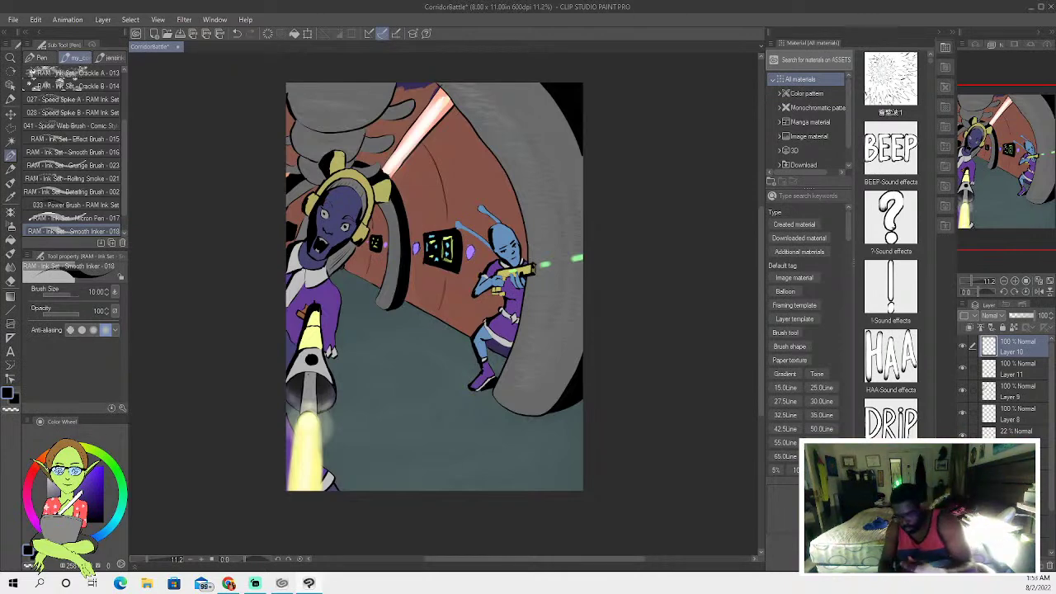
# Add a new raster layer on top and airbrush a red laser streak across the lower grey arch with Soft at size 7.
pyautogui.hotkey('ctrl', 'shift', 'n')
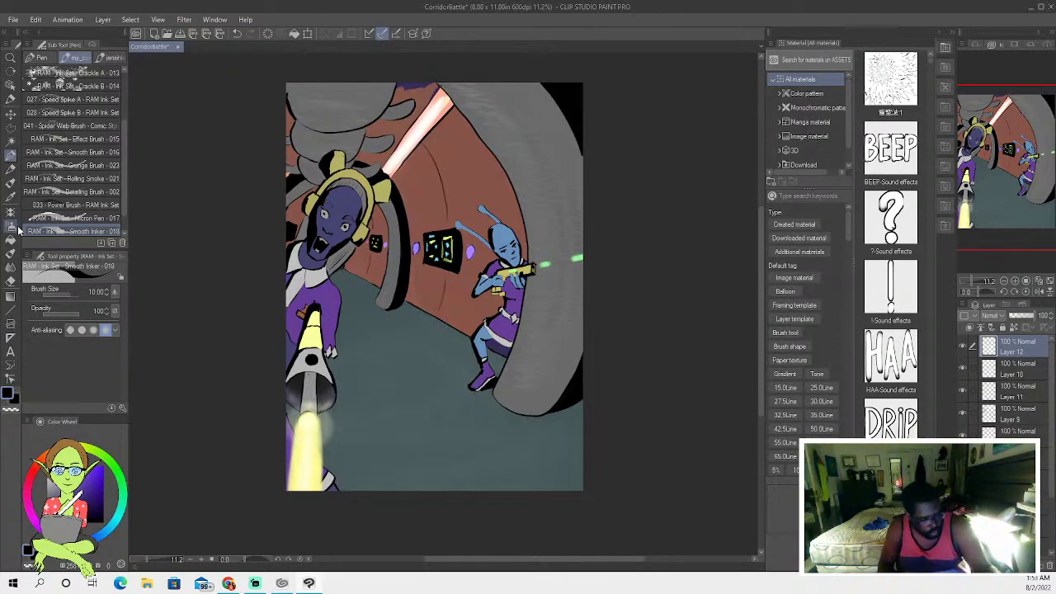
pyautogui.click(12, 226)
pyautogui.click(12, 399)
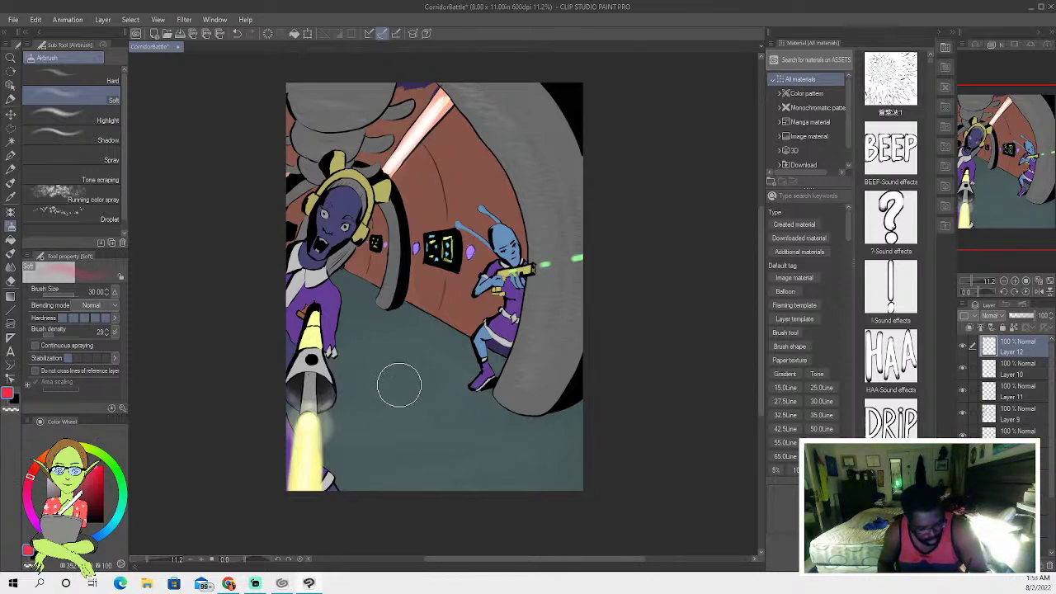
pyautogui.press('[')
pyautogui.press('[')
pyautogui.press('[')
pyautogui.press('[')
pyautogui.press('[')
pyautogui.press('[')
pyautogui.moveTo(513, 340); pyautogui.dragTo(572, 360)
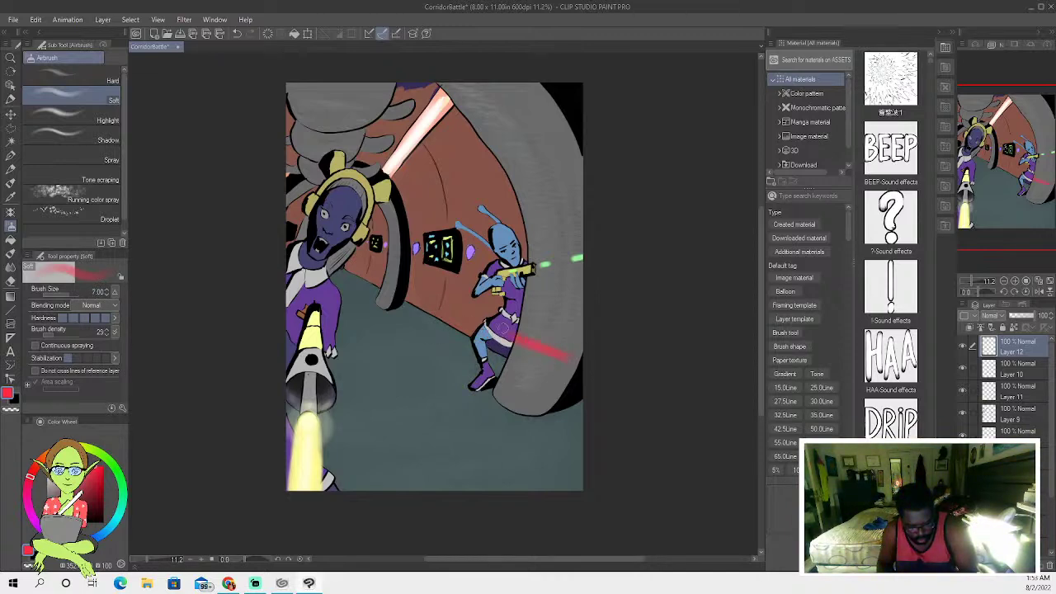
# Airbrush smaller red laser streaks along the far wall's base and on the floor with Soft at size 4.5.
pyautogui.press(']')
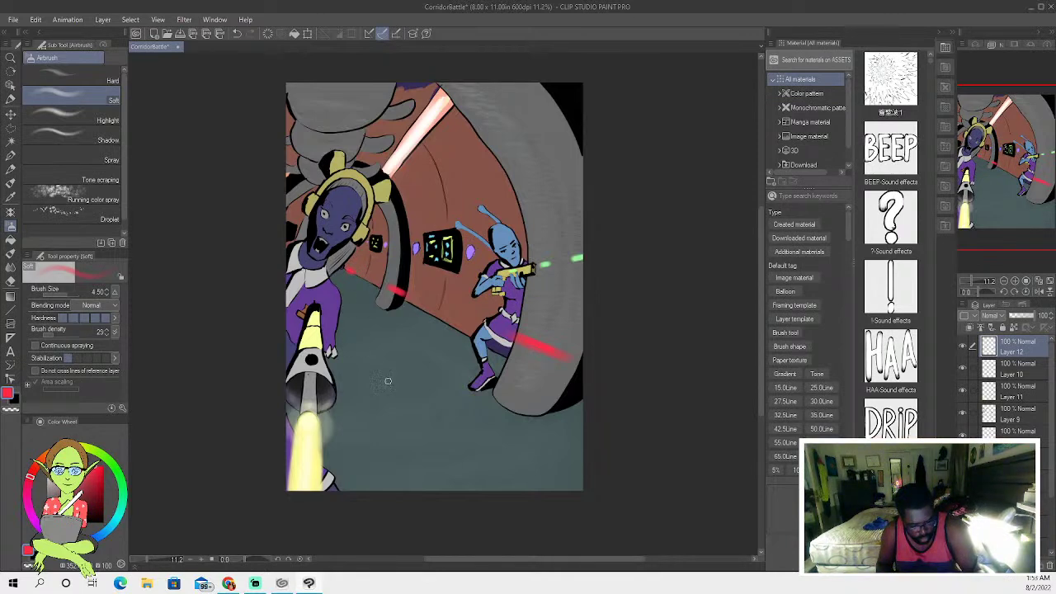
pyautogui.moveTo(408, 427); pyautogui.dragTo(438, 485)
pyautogui.moveTo(414, 427); pyautogui.dragTo(439, 485)
pyautogui.moveTo(363, 331); pyautogui.dragTo(359, 321)
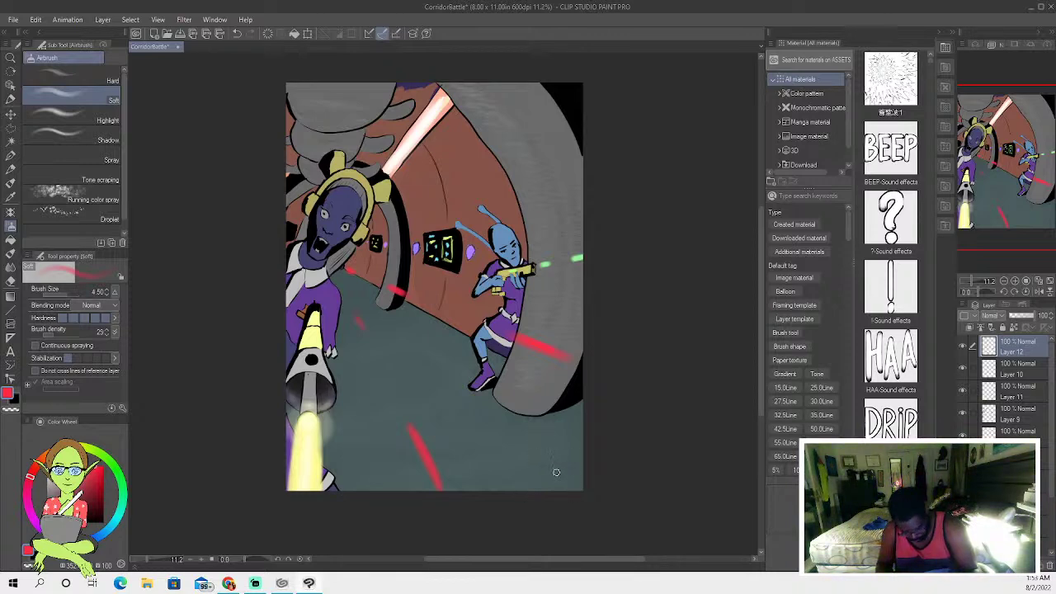
# Airbrush a thick red streak in the floor's lower right corner and smaller distant ones, reducing the Soft brush to sizes 4 and 2.5.
pyautogui.moveTo(583, 491)
pyautogui.mouseDown()
pyautogui.moveTo(517, 436)
pyautogui.moveTo(585, 487)
pyautogui.moveTo(564, 457)
pyautogui.mouseUp()
pyautogui.press('[')
pyautogui.press('[')
pyautogui.press('[')
pyautogui.press('[')
pyautogui.press('[')
pyautogui.press('[')
pyautogui.press('[')
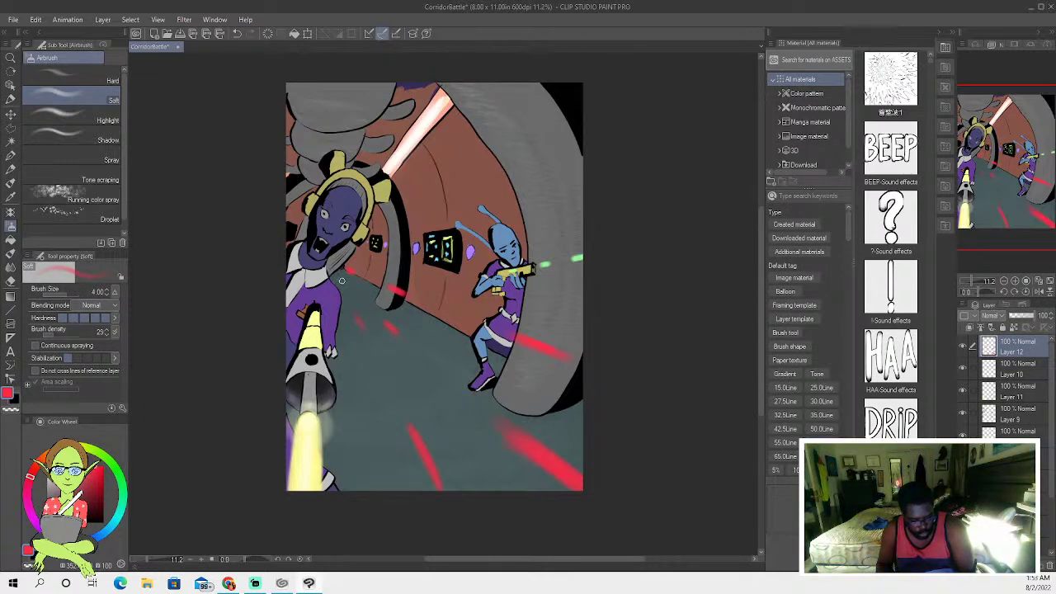
pyautogui.press('[')
pyautogui.press('[')
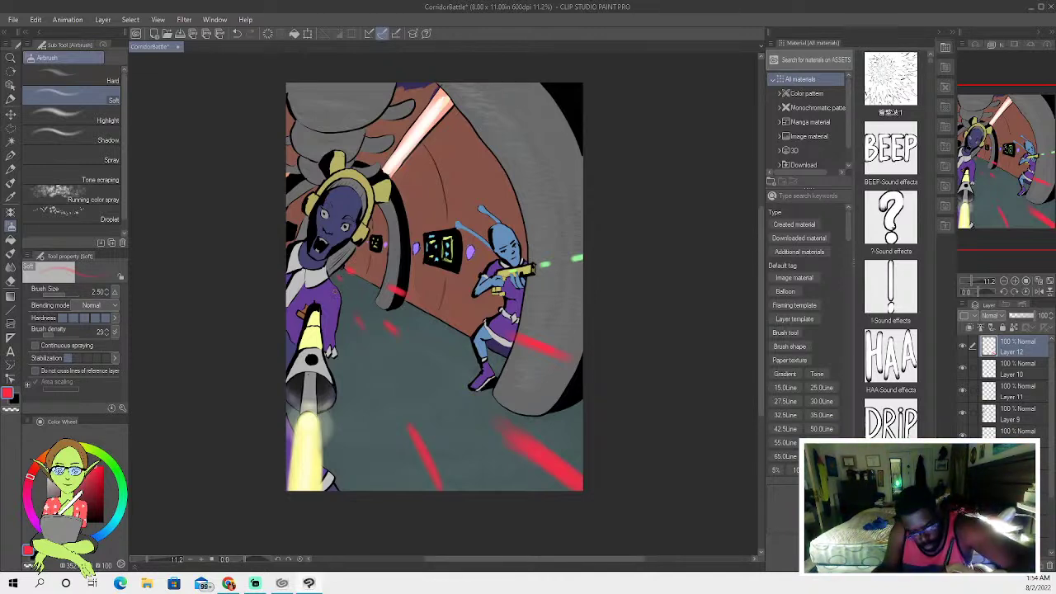
# Airbrush a red streak across the arch's upper part at size 8 and a short one on the wall at size 4.
pyautogui.moveTo(554, 140)
pyautogui.mouseDown()
pyautogui.moveTo(525, 155)
pyautogui.moveTo(569, 133)
pyautogui.moveTo(501, 164)
pyautogui.moveTo(579, 122)
pyautogui.moveTo(500, 166)
pyautogui.moveTo(563, 135)
pyautogui.moveTo(510, 162)
pyautogui.mouseUp()
pyautogui.press('[')
pyautogui.press('[')
pyautogui.press('[')
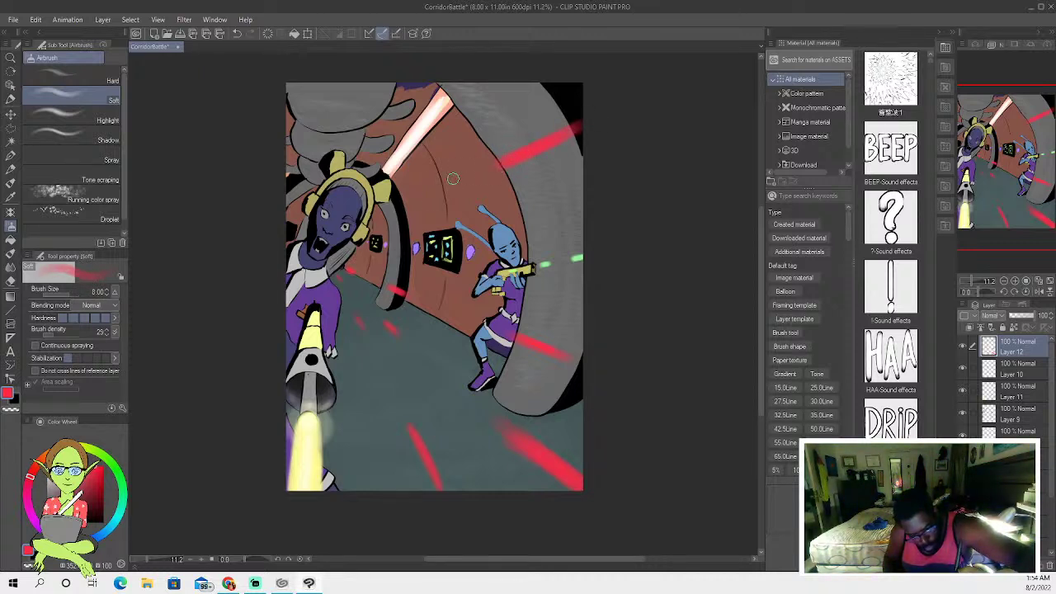
pyautogui.press('[')
pyautogui.press('[')
pyautogui.press('[')
pyautogui.moveTo(411, 192); pyautogui.dragTo(434, 190)
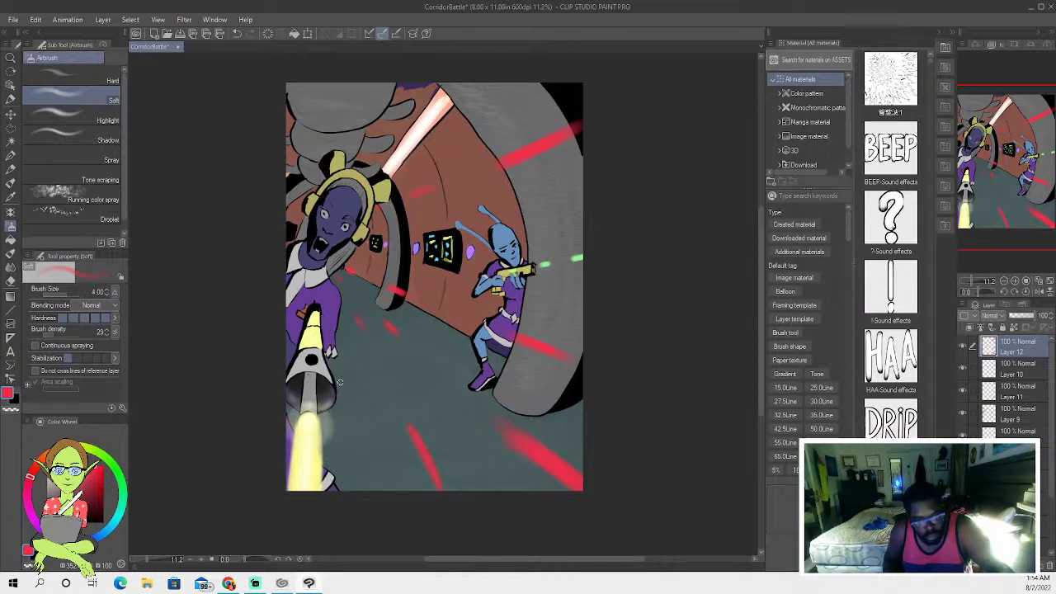
pyautogui.press('[')
pyautogui.press('[')
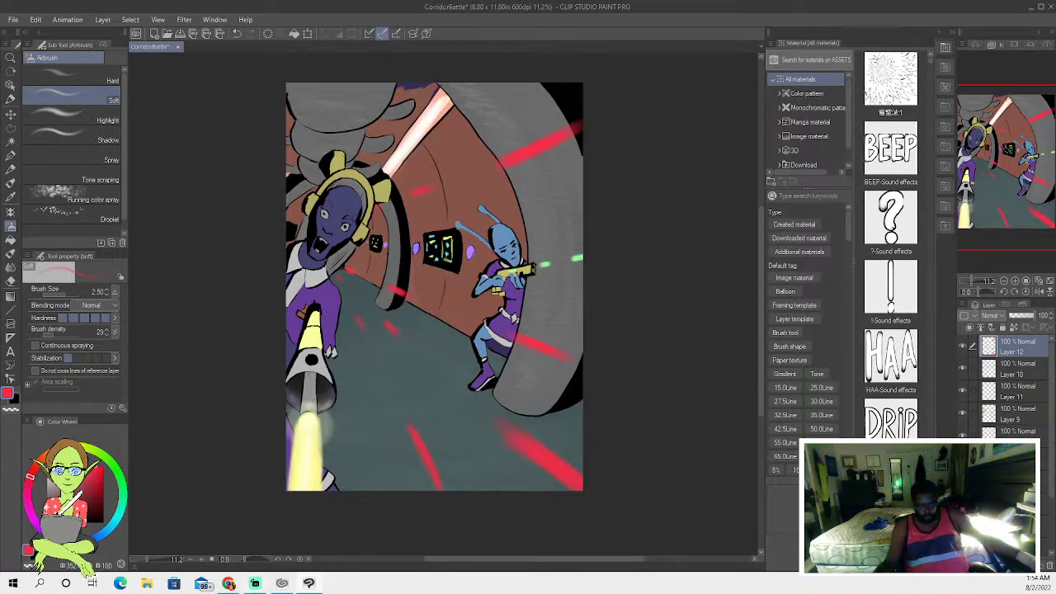
# Save the illustration and export it as a JPEG named CorridorBattle at quality 100 and 100% scale.
pyautogui.click(14, 19)
pyautogui.press('Escape')
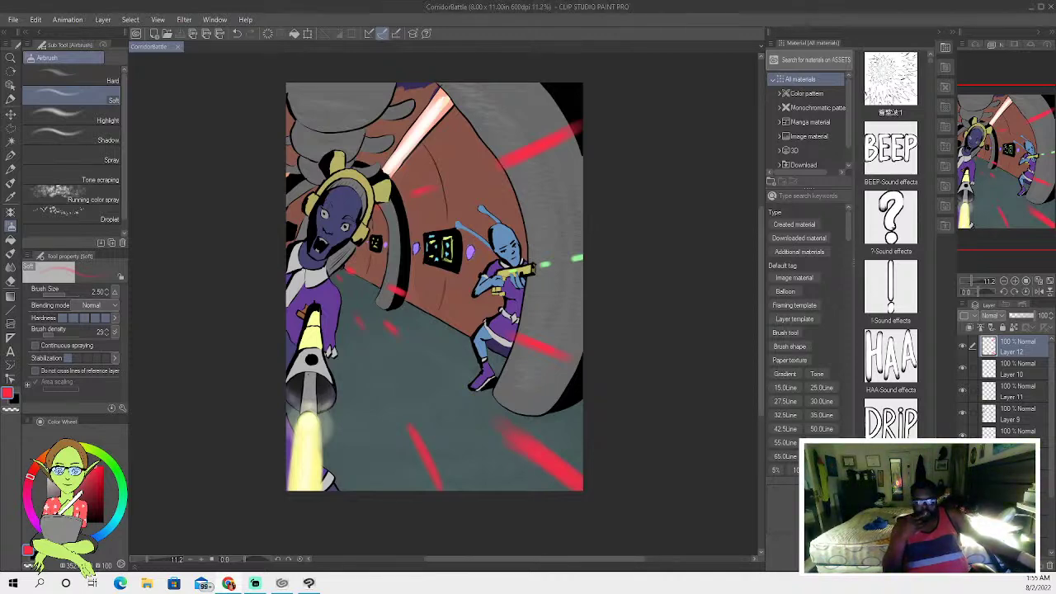
pyautogui.click(13, 19)
pyautogui.moveTo(108, 130)
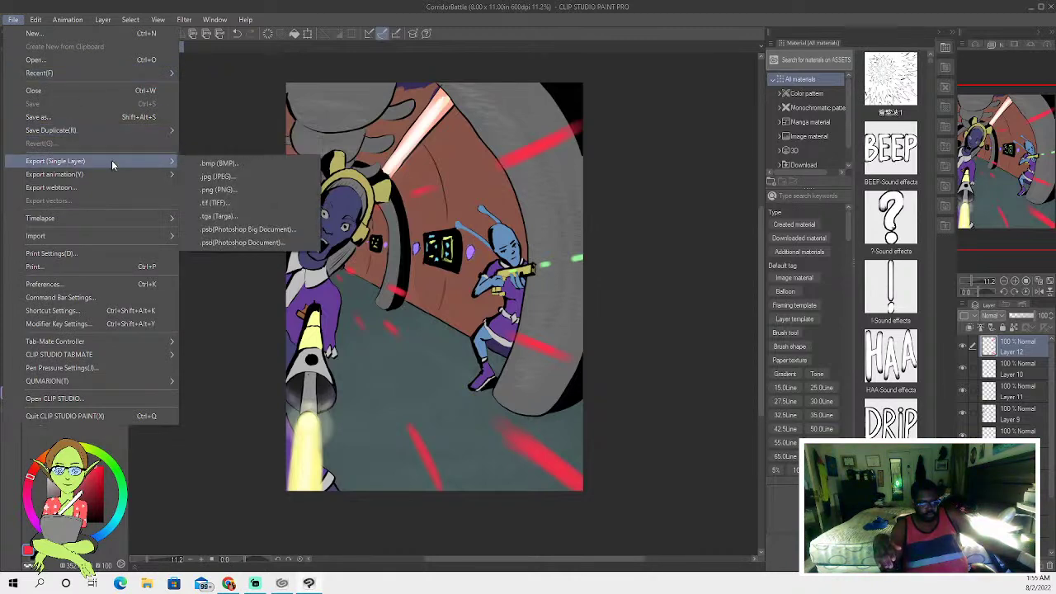
pyautogui.click(264, 171)
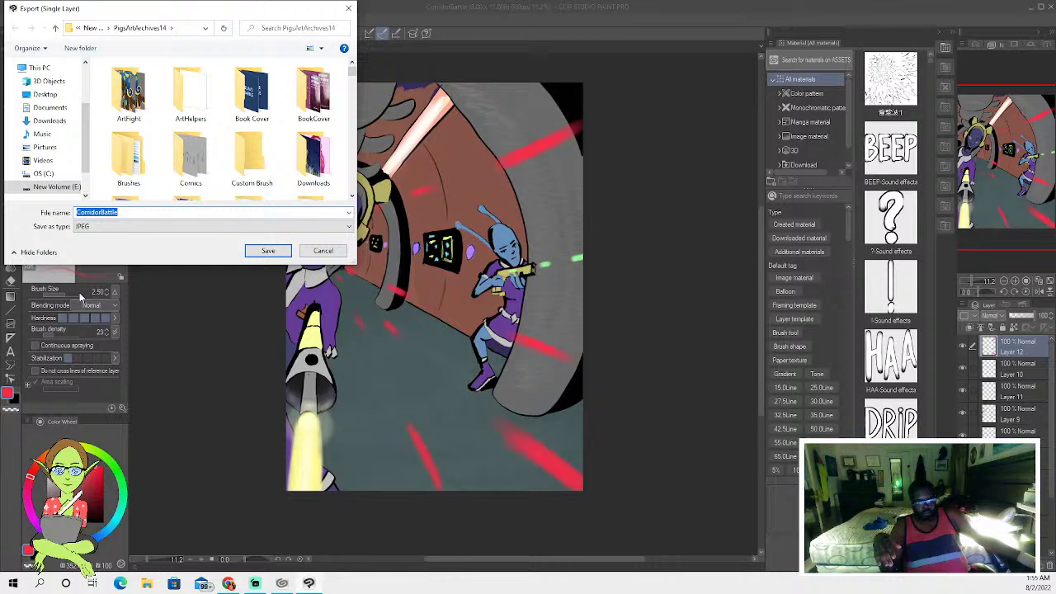
pyautogui.click(269, 252)
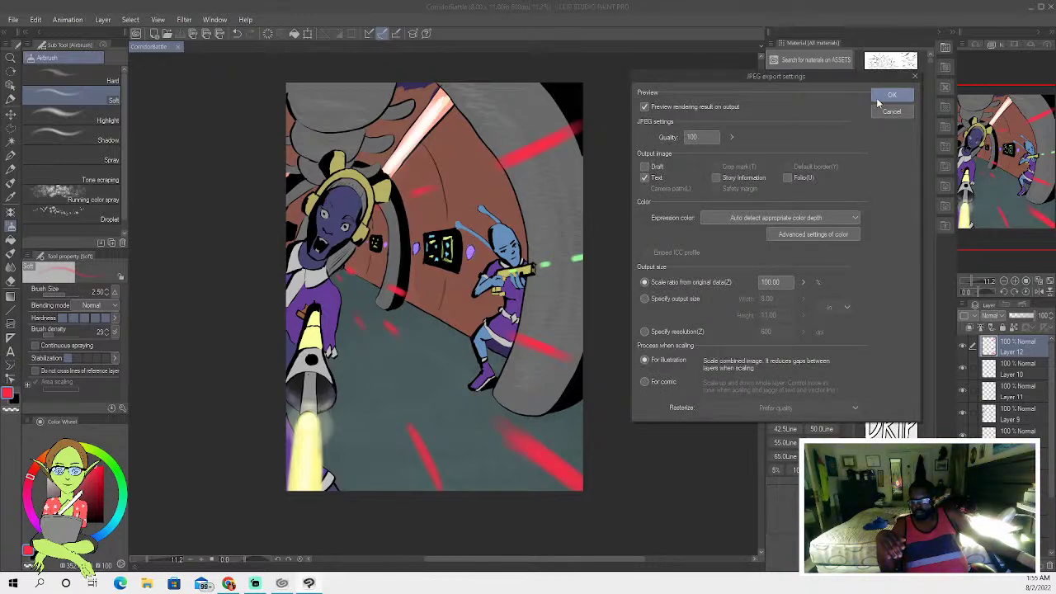
pyautogui.click(890, 95)
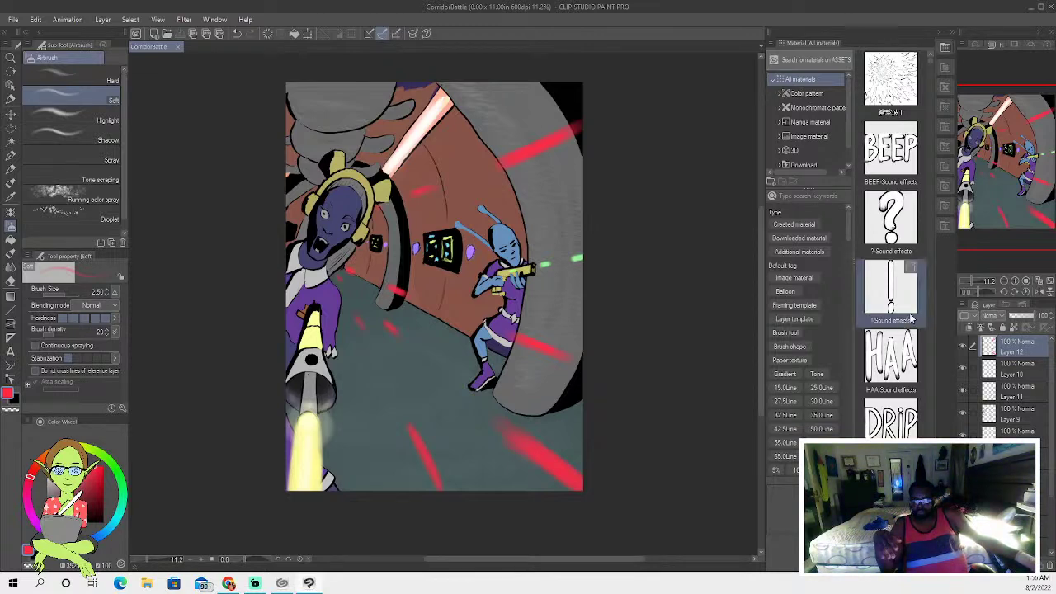
# Close CorridorBattle and create a new 8 × 11 in illustration at 600 dpi with the Normal Drawing preset.
pyautogui.click(179, 47)
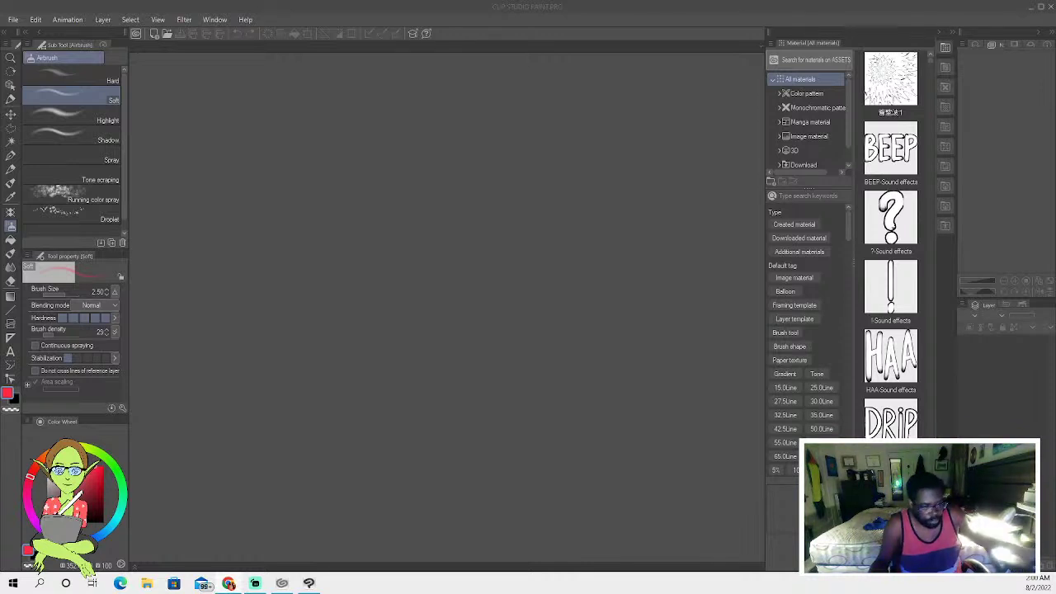
pyautogui.click(156, 37)
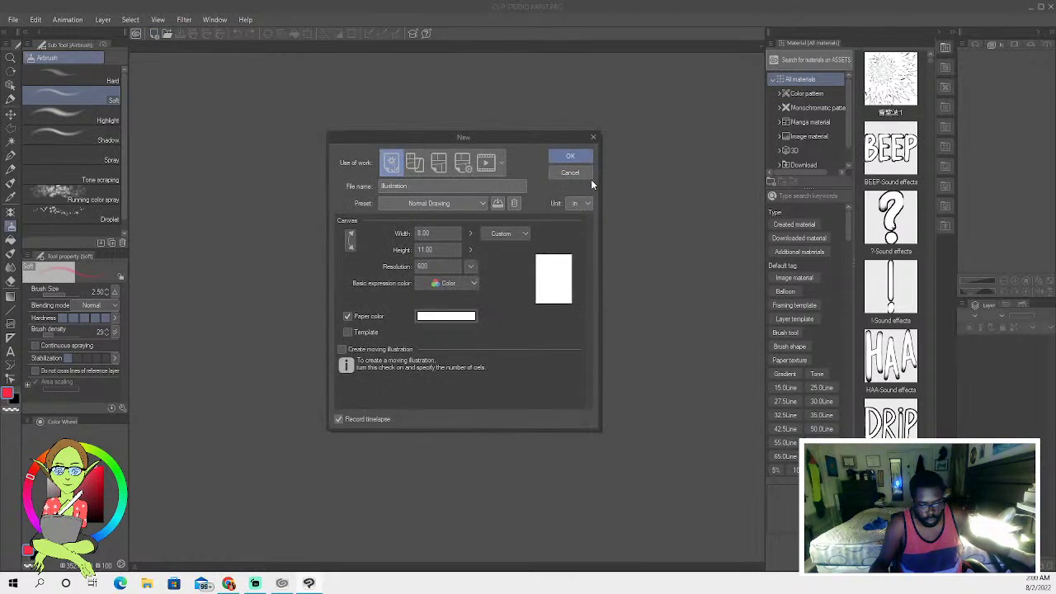
pyautogui.click(585, 159)
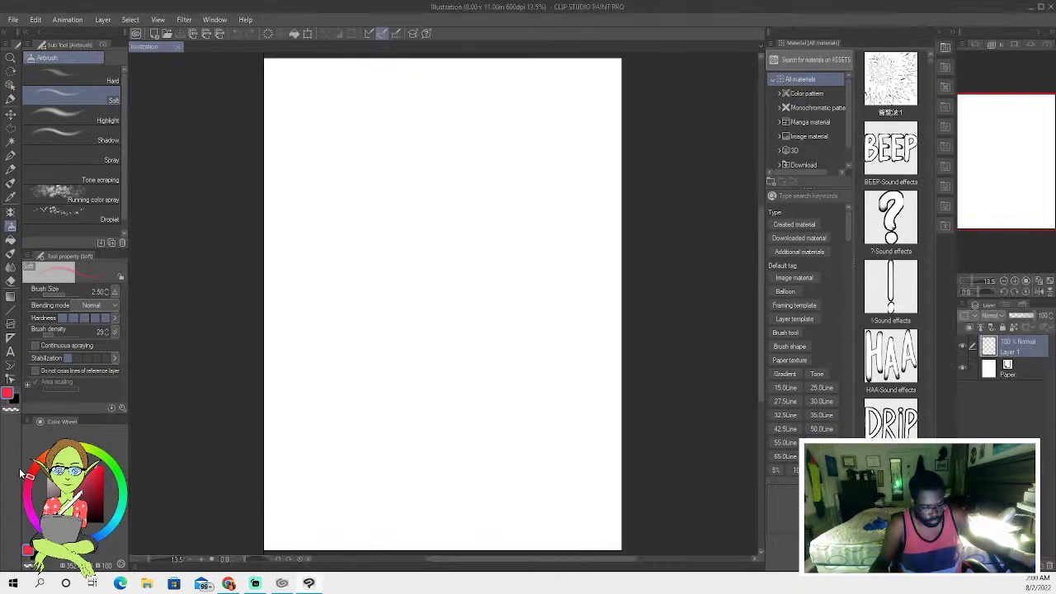
# Choose a neutral mid grey and fill the whole blank canvas layer with it.
pyautogui.click(43, 491)
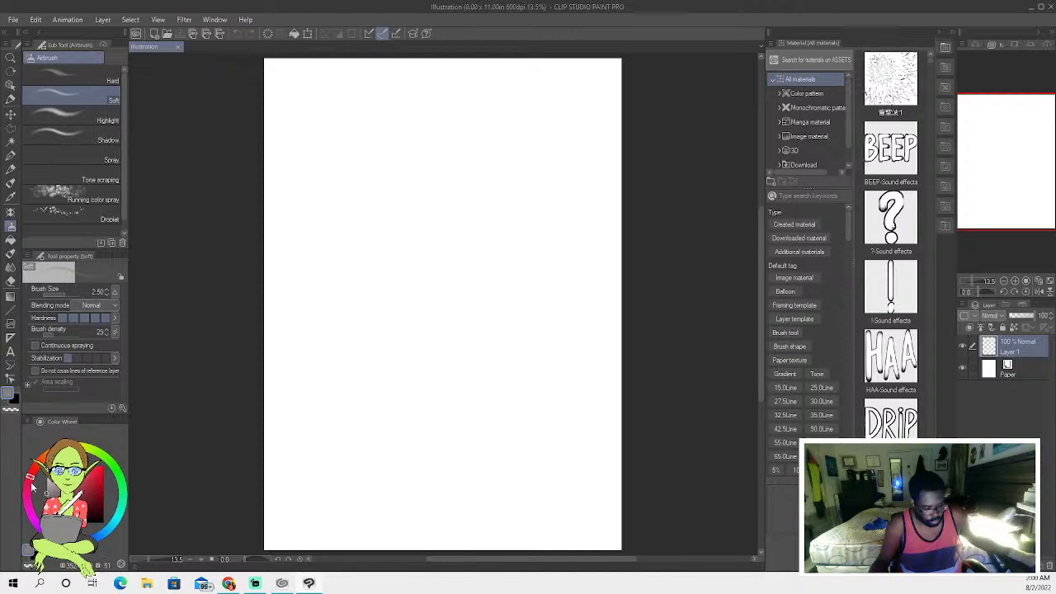
pyautogui.click(11, 239)
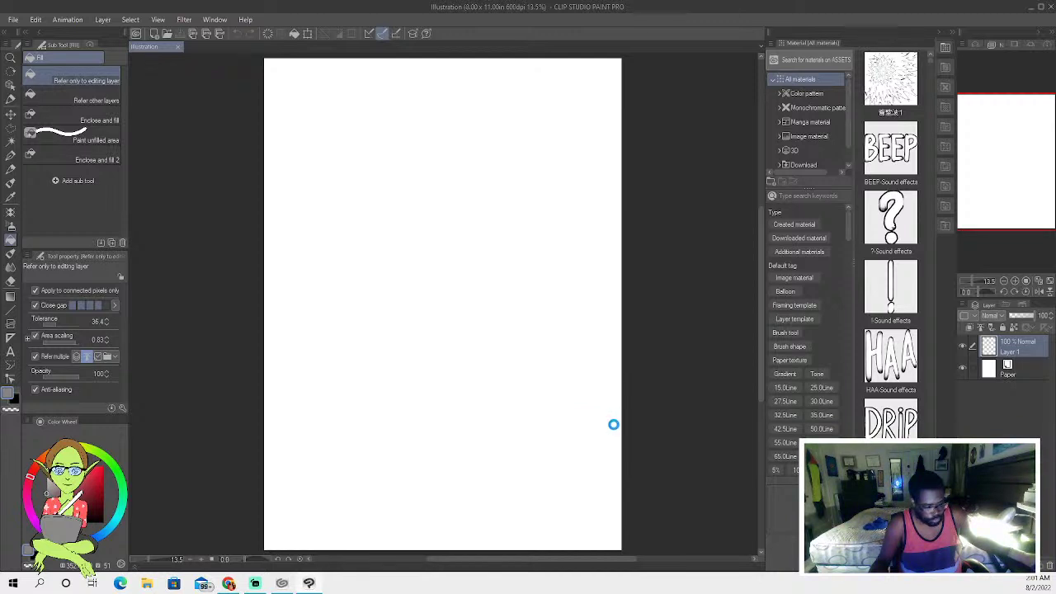
pyautogui.click(616, 423)
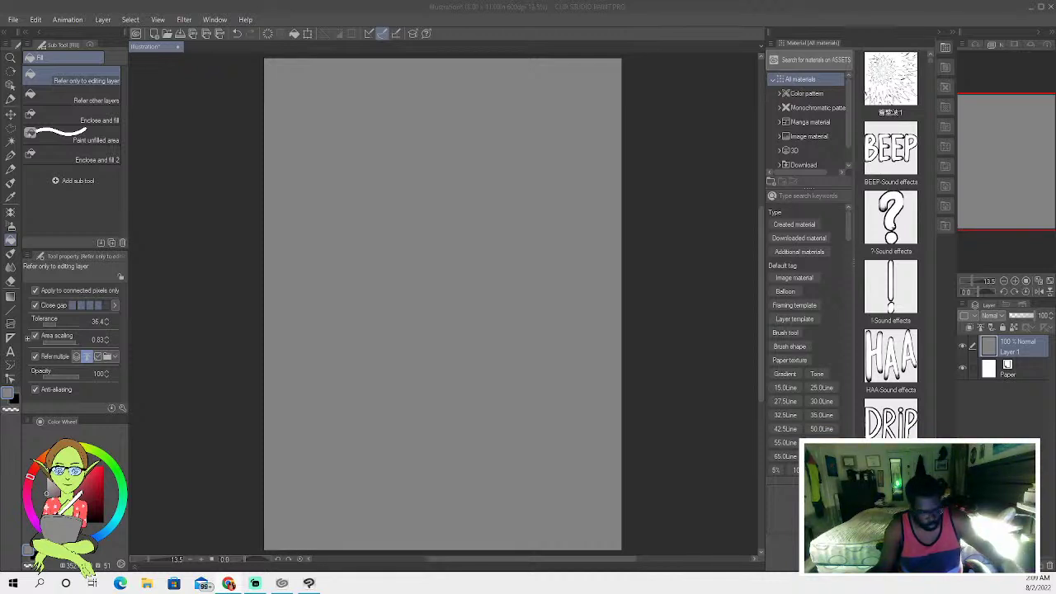
pyautogui.click(437, 212)
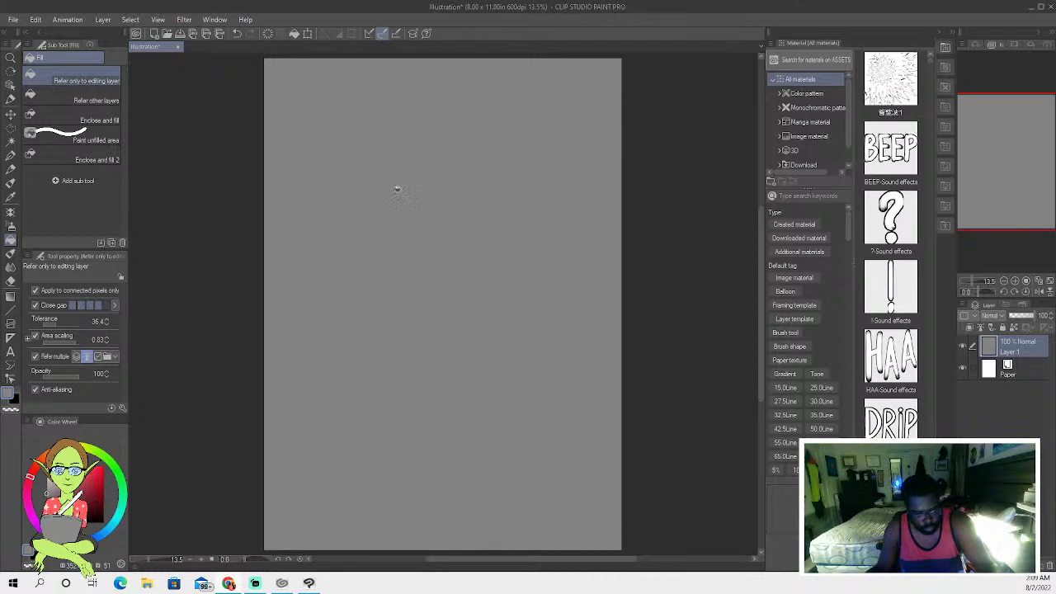
# Set up the Oil paint 2 brush in light grey at size 10 and opacity 80, testing it with a short vertical stroke.
pyautogui.click(10, 183)
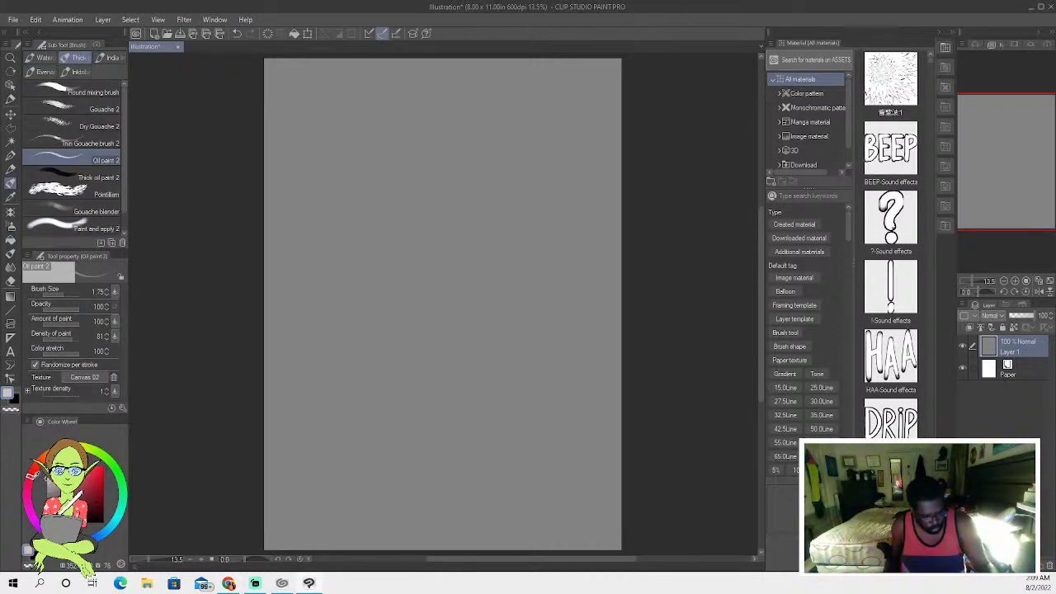
pyautogui.press(']')
pyautogui.press(']')
pyautogui.press(']')
pyautogui.press(']')
pyautogui.press(']')
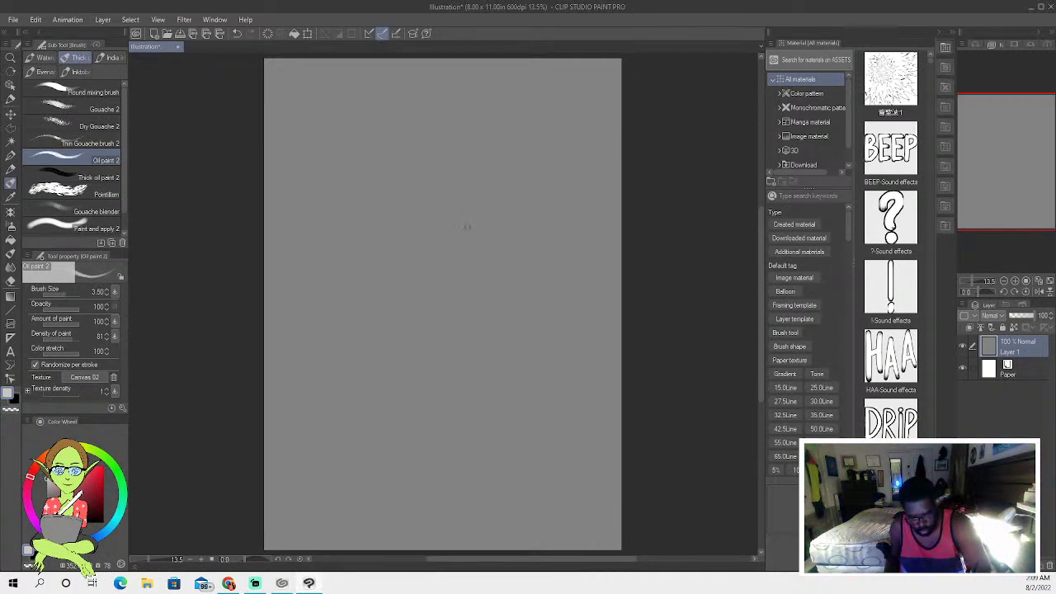
pyautogui.press(']')
pyautogui.press(']')
pyautogui.moveTo(494, 261); pyautogui.dragTo(499, 205)
pyautogui.click(237, 33)
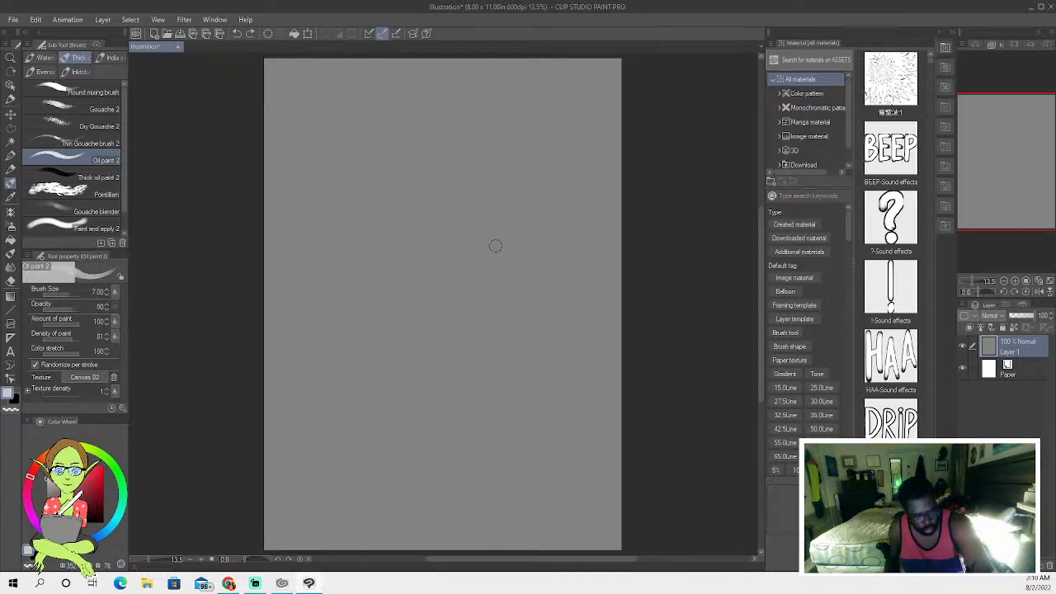
pyautogui.moveTo(495, 264); pyautogui.dragTo(502, 200)
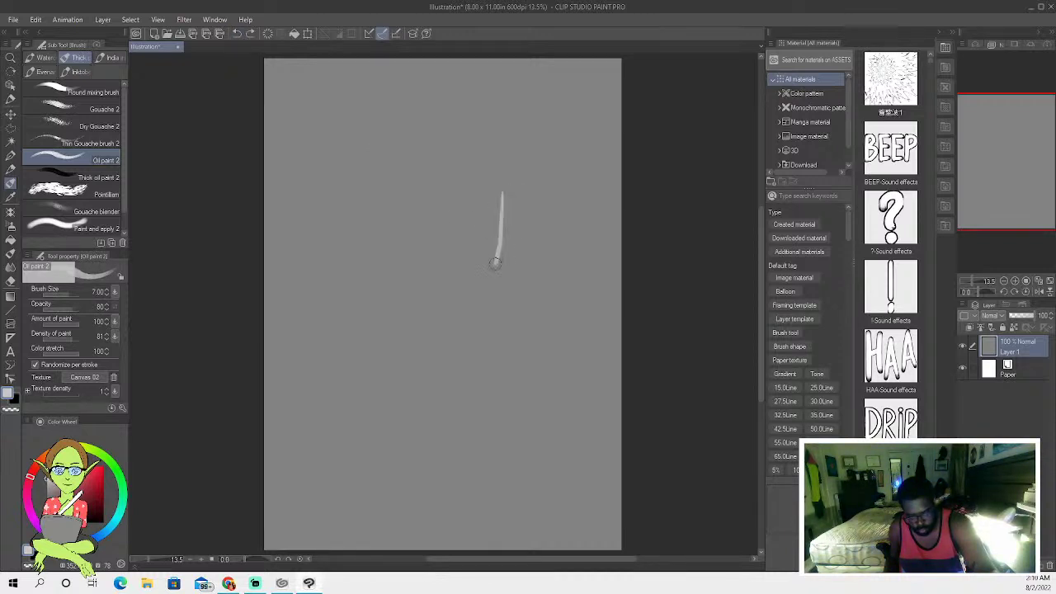
pyautogui.press(']')
pyautogui.press(']')
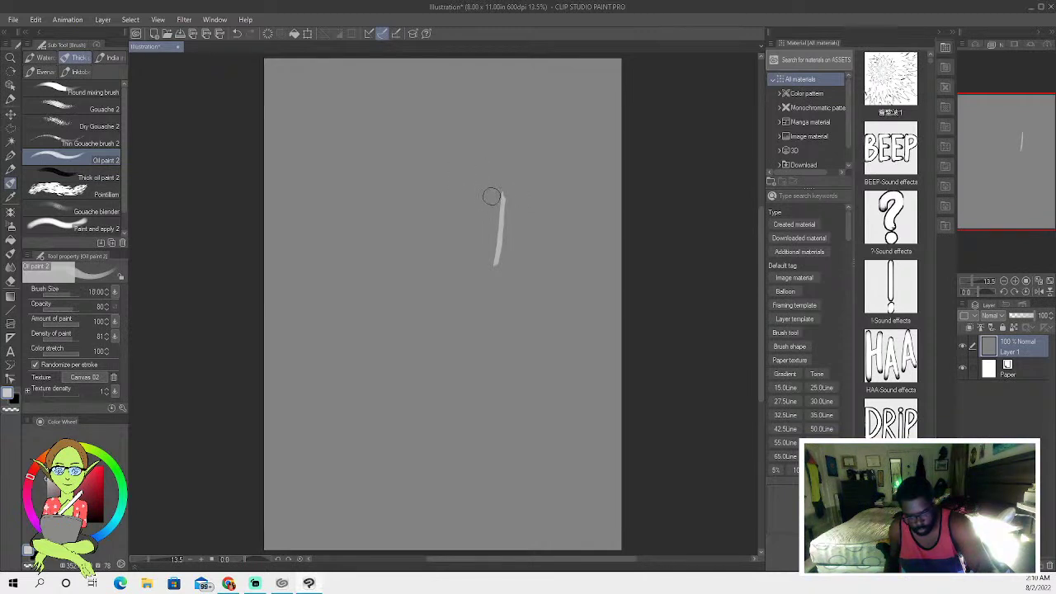
# Try extending the test line with a second stroke and a horizontal one, and undo all the test strokes.
pyautogui.moveTo(499, 234); pyautogui.dragTo(485, 261)
pyautogui.hotkey('ctrl', 'z')
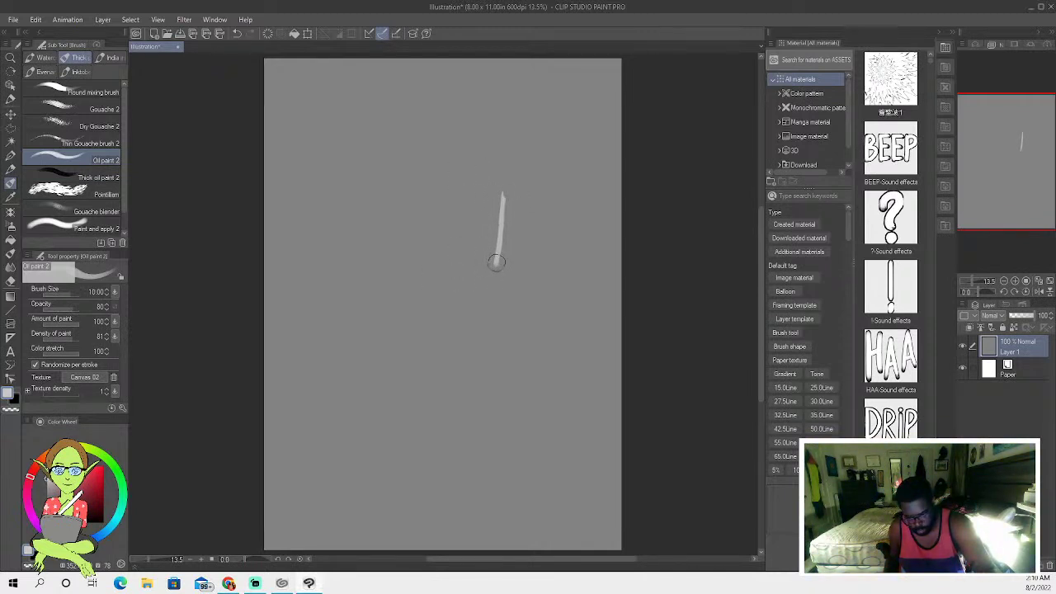
pyautogui.moveTo(473, 262); pyautogui.dragTo(381, 279)
pyautogui.click(237, 34)
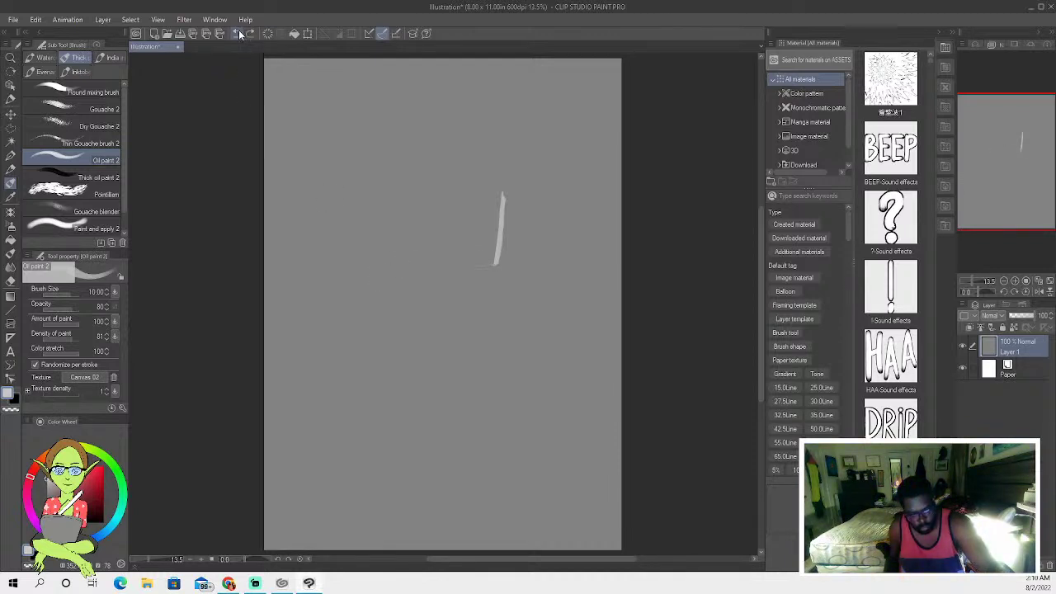
pyautogui.click(237, 34)
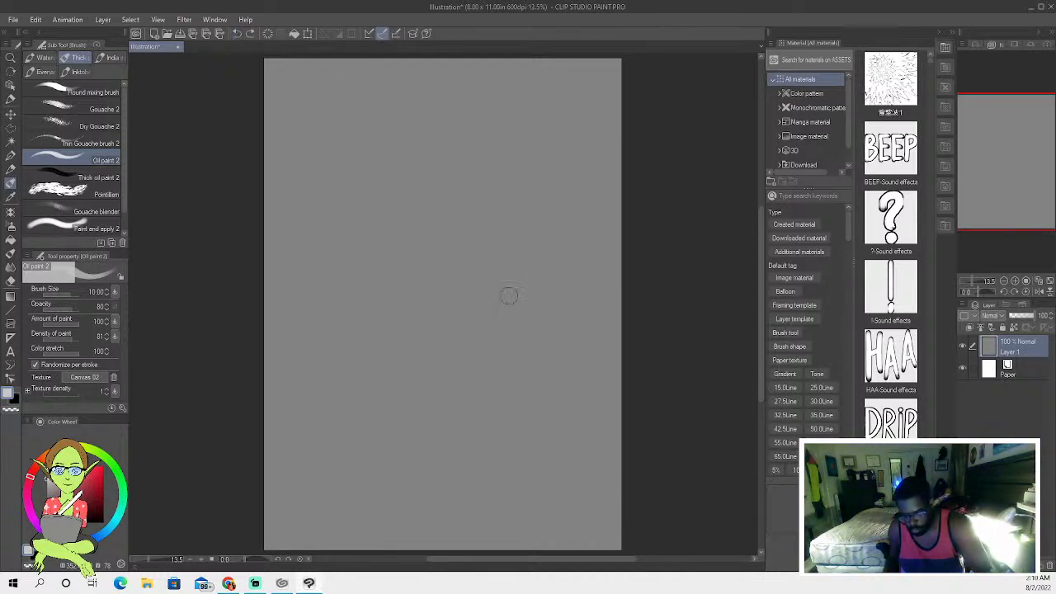
# On a new layer, outline a curved four-sided panel with a left side edge in light grey, plus a dark grey hook under its lower right corner.
pyautogui.hotkey('ctrl', 'shift', 'n')
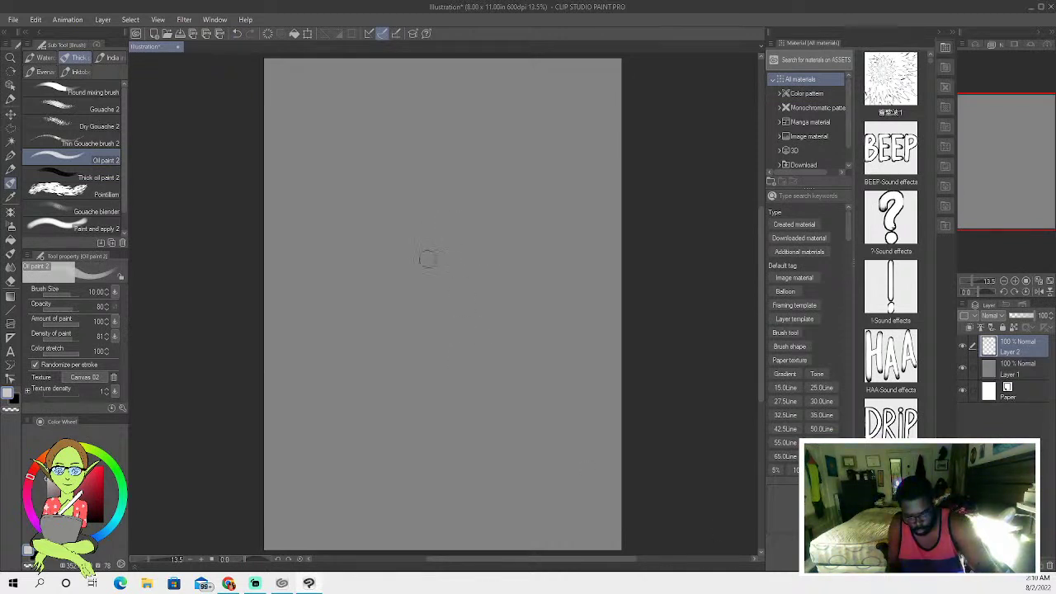
pyautogui.moveTo(519, 250)
pyautogui.mouseDown()
pyautogui.moveTo(447, 252)
pyautogui.moveTo(363, 275)
pyautogui.mouseUp()
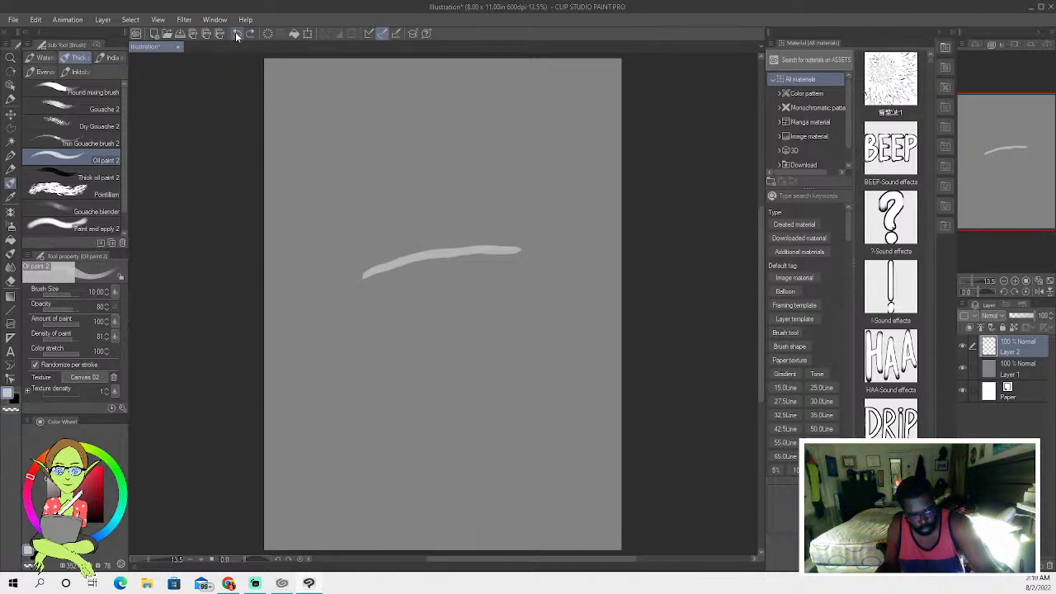
pyautogui.moveTo(376, 265)
pyautogui.mouseDown()
pyautogui.moveTo(365, 275)
pyautogui.moveTo(373, 268)
pyautogui.moveTo(348, 183)
pyautogui.mouseUp()
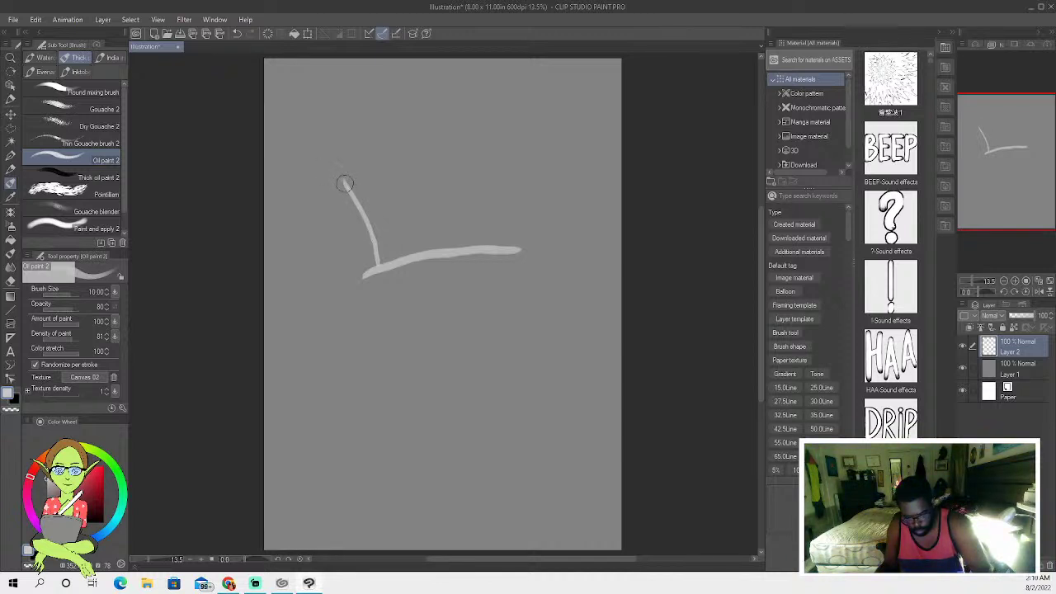
pyautogui.moveTo(333, 170)
pyautogui.mouseDown()
pyautogui.moveTo(310, 157)
pyautogui.moveTo(348, 182)
pyautogui.moveTo(304, 158)
pyautogui.moveTo(350, 138)
pyautogui.moveTo(435, 130)
pyautogui.moveTo(503, 200)
pyautogui.moveTo(513, 244)
pyautogui.mouseUp()
pyautogui.moveTo(503, 206); pyautogui.dragTo(507, 221)
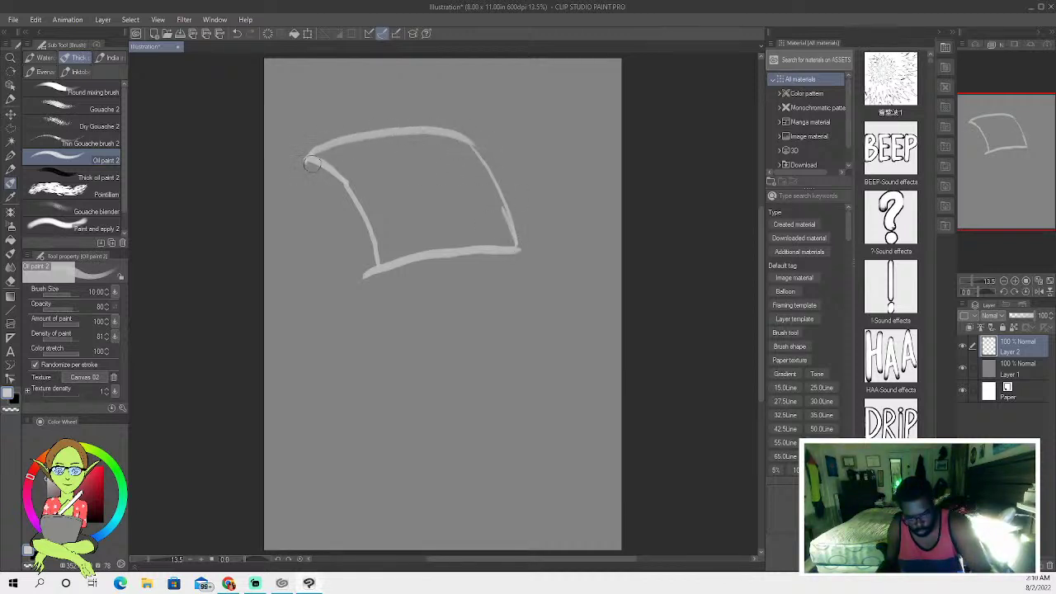
pyautogui.moveTo(306, 163)
pyautogui.mouseDown()
pyautogui.moveTo(306, 238)
pyautogui.moveTo(300, 198)
pyautogui.moveTo(307, 251)
pyautogui.mouseUp()
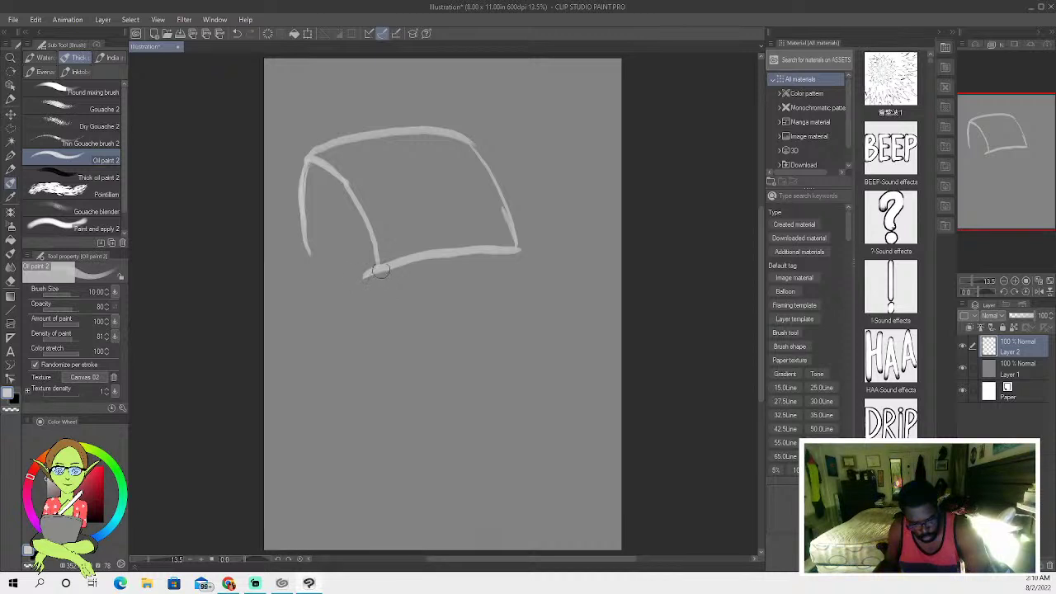
pyautogui.click(37, 502)
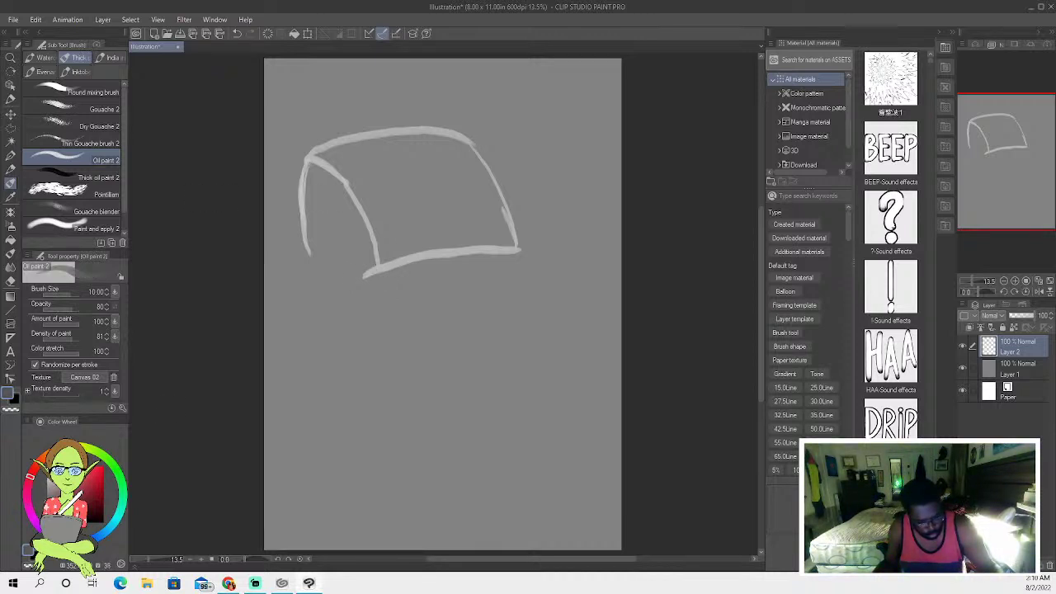
pyautogui.moveTo(518, 248)
pyautogui.mouseDown()
pyautogui.moveTo(483, 241)
pyautogui.moveTo(487, 291)
pyautogui.moveTo(501, 281)
pyautogui.moveTo(472, 283)
pyautogui.mouseUp()
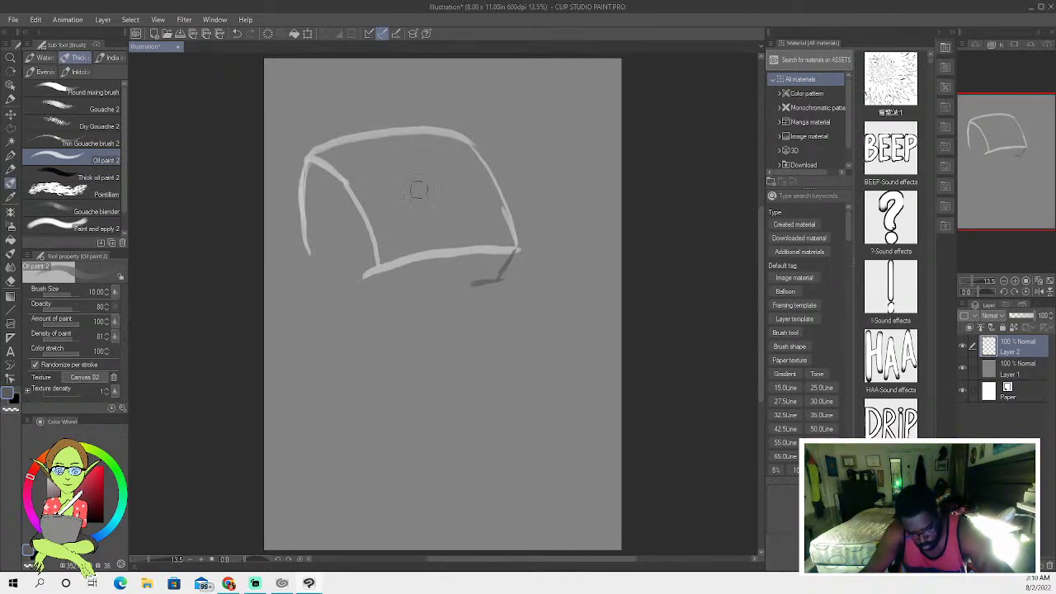
# Sample the outline's light grey and paint a slanted solid bar hanging below the panel's lower edge, undoing a first tab-shaped attempt.
pyautogui.click(10, 196)
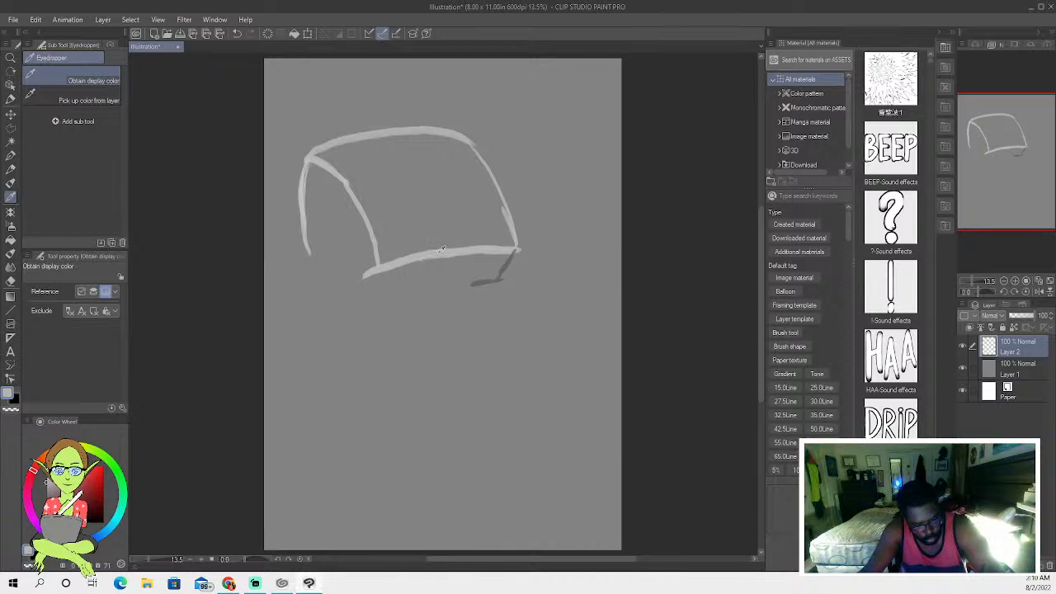
pyautogui.click(10, 182)
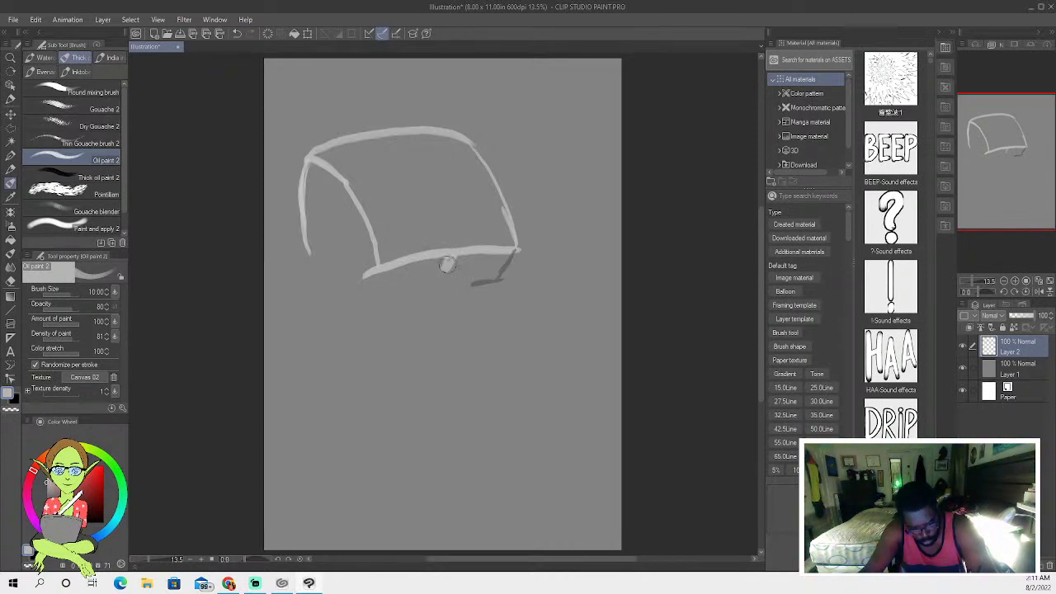
pyautogui.moveTo(419, 261)
pyautogui.mouseDown()
pyautogui.moveTo(421, 271)
pyautogui.moveTo(444, 269)
pyautogui.moveTo(431, 258)
pyautogui.moveTo(428, 269)
pyautogui.mouseUp()
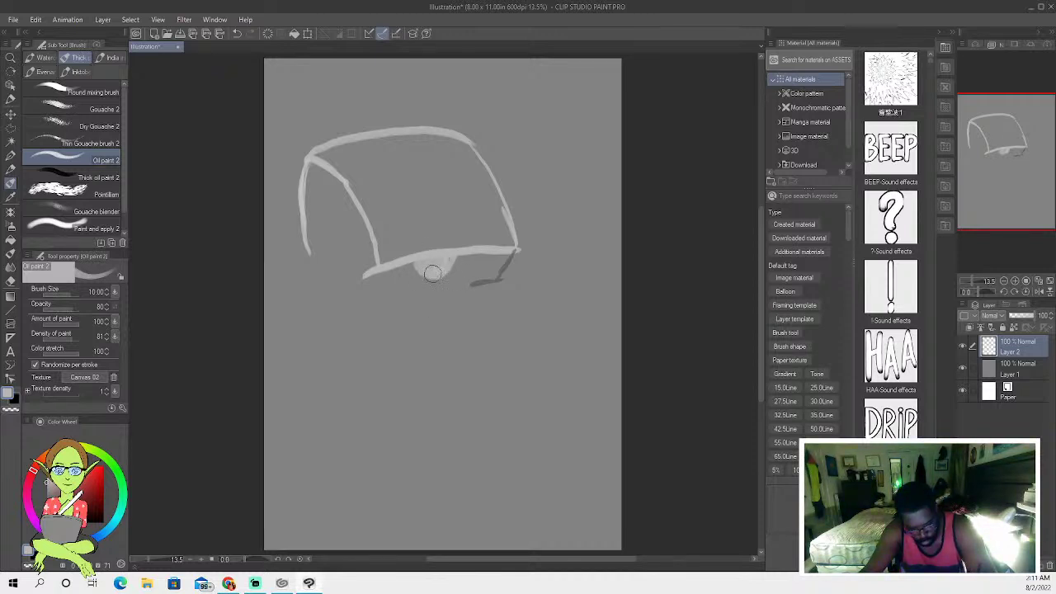
pyautogui.click(236, 33)
pyautogui.click(236, 33)
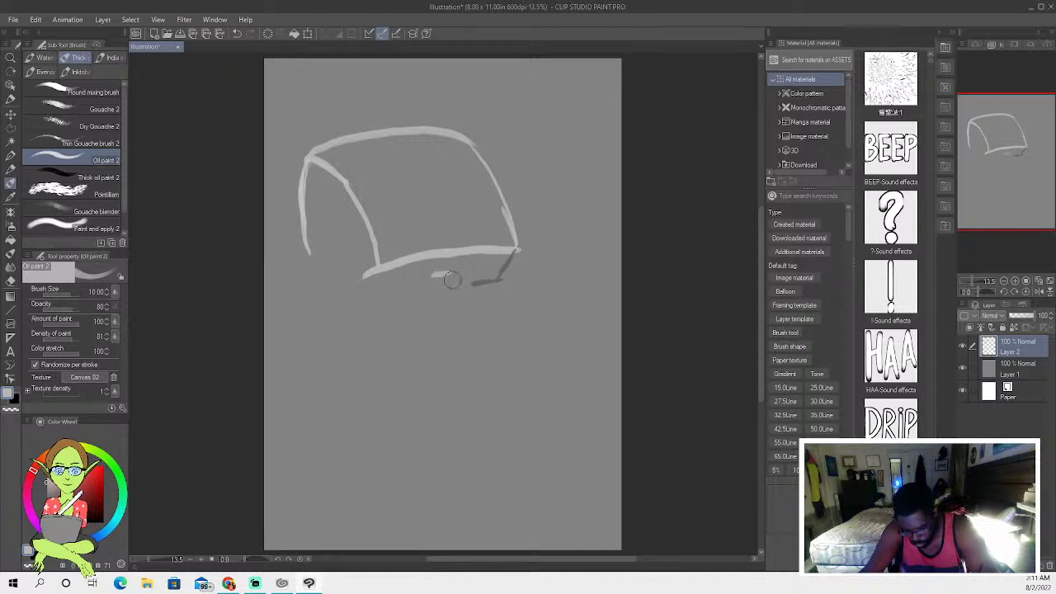
pyautogui.moveTo(449, 274); pyautogui.dragTo(462, 337)
pyautogui.moveTo(437, 292); pyautogui.dragTo(439, 342)
pyautogui.moveTo(430, 275)
pyautogui.mouseDown()
pyautogui.moveTo(454, 348)
pyautogui.moveTo(442, 289)
pyautogui.moveTo(458, 323)
pyautogui.moveTo(440, 279)
pyautogui.moveTo(454, 343)
pyautogui.moveTo(460, 299)
pyautogui.mouseUp()
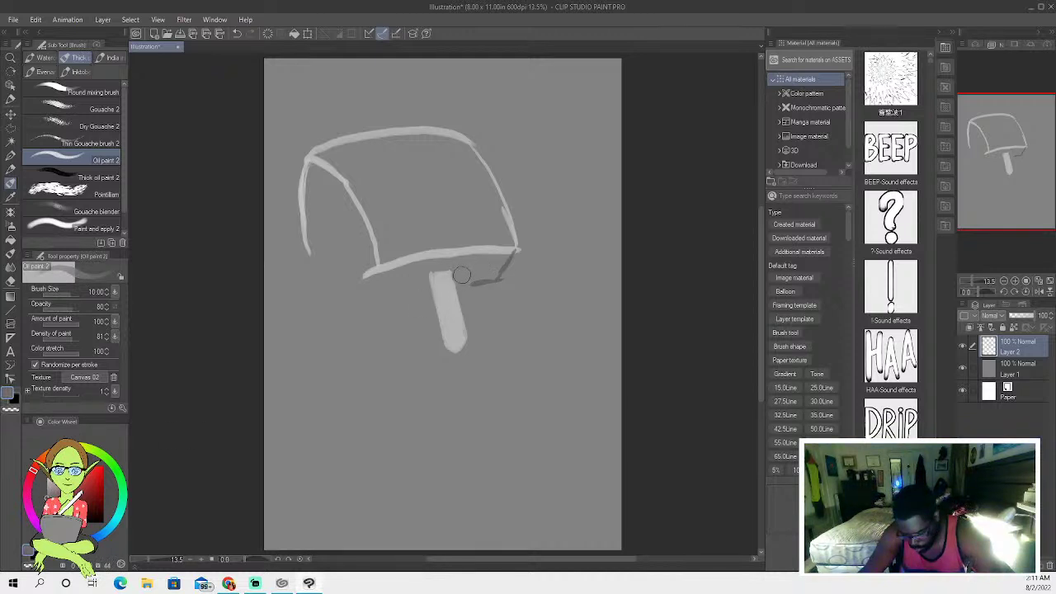
# Shade the panel's underside on both sides of the bar, the bar's left edge and the panel's lower left side in darker grey.
pyautogui.moveTo(465, 280)
pyautogui.mouseDown()
pyautogui.moveTo(490, 276)
pyautogui.moveTo(464, 282)
pyautogui.moveTo(495, 280)
pyautogui.moveTo(461, 279)
pyautogui.moveTo(471, 244)
pyautogui.moveTo(486, 249)
pyautogui.moveTo(484, 257)
pyautogui.mouseUp()
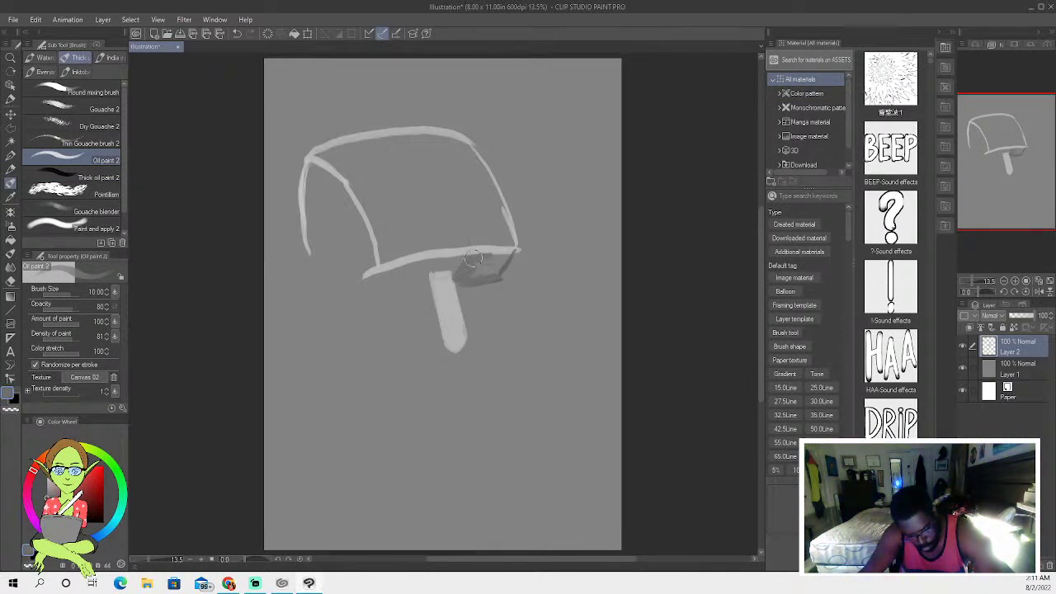
pyautogui.click(231, 35)
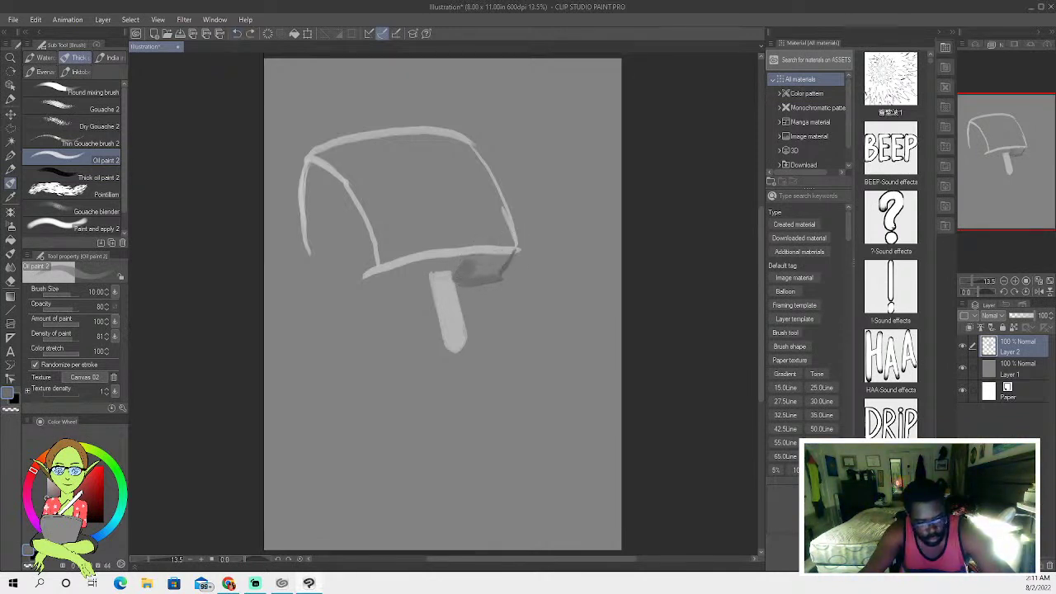
pyautogui.moveTo(468, 262)
pyautogui.mouseDown()
pyautogui.moveTo(505, 256)
pyautogui.moveTo(479, 272)
pyautogui.moveTo(499, 262)
pyautogui.moveTo(505, 270)
pyautogui.mouseUp()
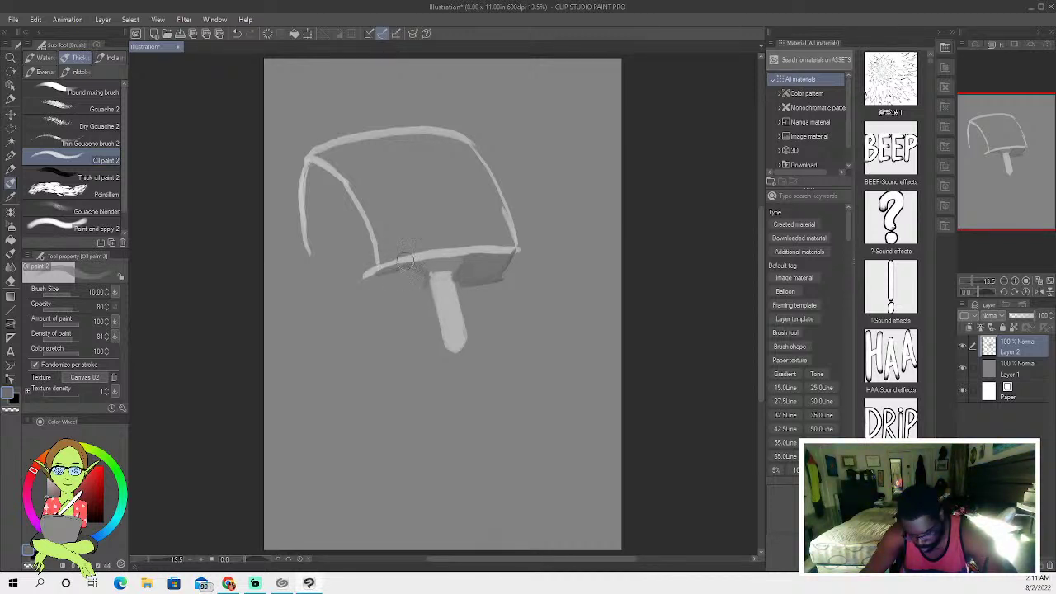
pyautogui.moveTo(371, 282)
pyautogui.mouseDown()
pyautogui.moveTo(367, 289)
pyautogui.moveTo(419, 285)
pyautogui.mouseUp()
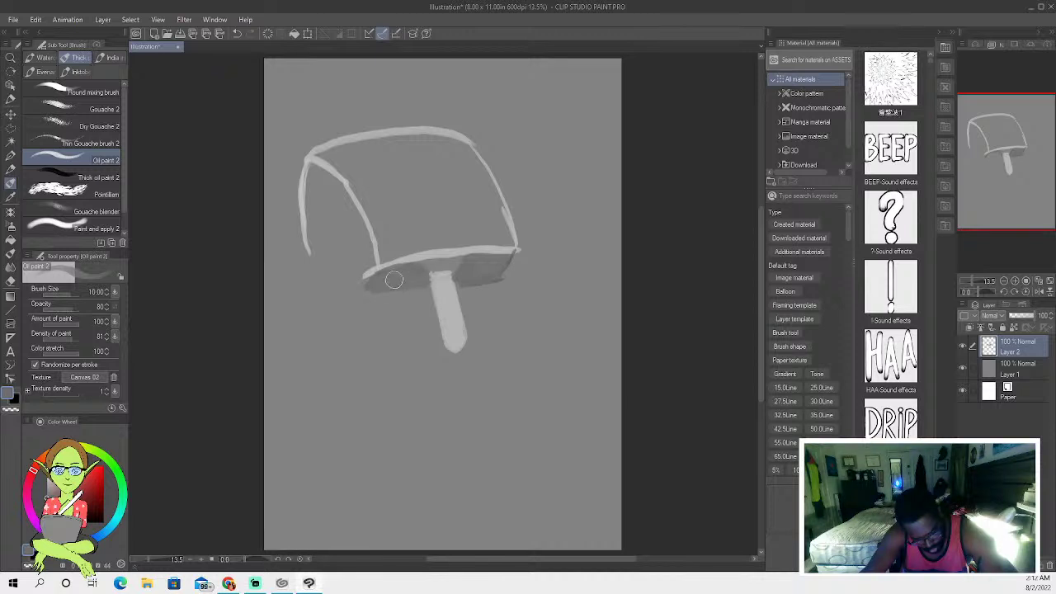
pyautogui.moveTo(381, 278)
pyautogui.mouseDown()
pyautogui.moveTo(431, 282)
pyautogui.moveTo(442, 253)
pyautogui.moveTo(433, 283)
pyautogui.moveTo(417, 291)
pyautogui.moveTo(432, 341)
pyautogui.moveTo(424, 285)
pyautogui.moveTo(436, 345)
pyautogui.moveTo(425, 292)
pyautogui.moveTo(433, 341)
pyautogui.moveTo(453, 306)
pyautogui.moveTo(435, 345)
pyautogui.mouseUp()
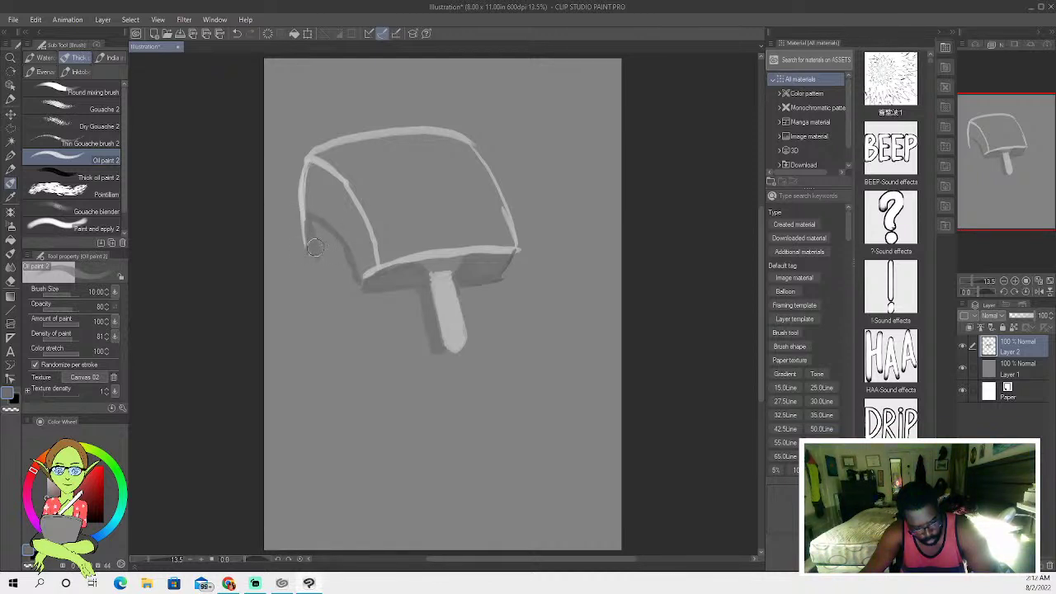
pyautogui.moveTo(320, 254); pyautogui.dragTo(353, 280)
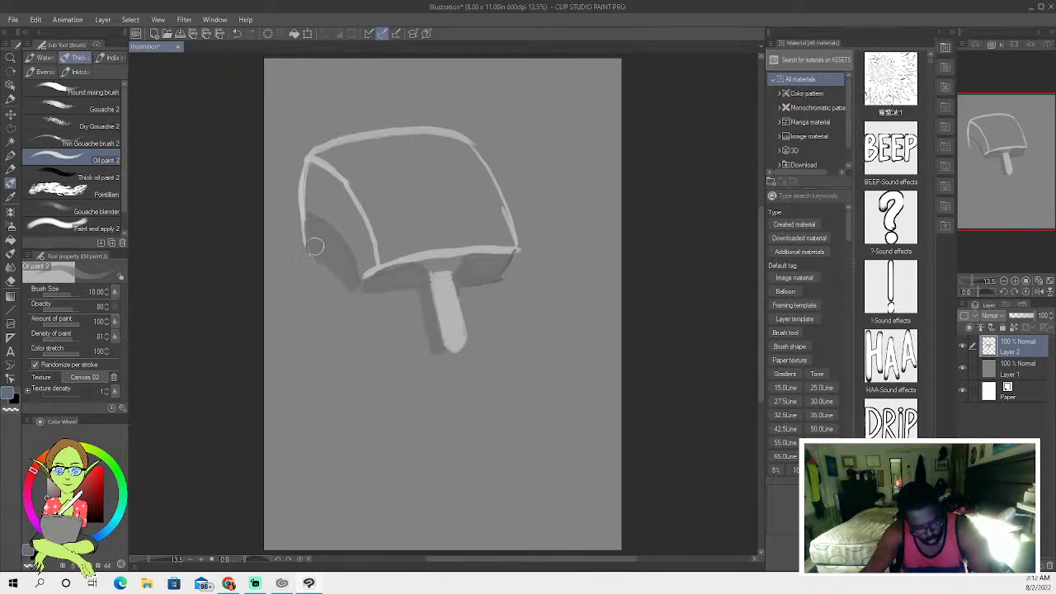
pyautogui.click(39, 508)
pyautogui.moveTo(352, 221)
pyautogui.mouseDown()
pyautogui.moveTo(366, 236)
pyautogui.moveTo(353, 247)
pyautogui.mouseUp()
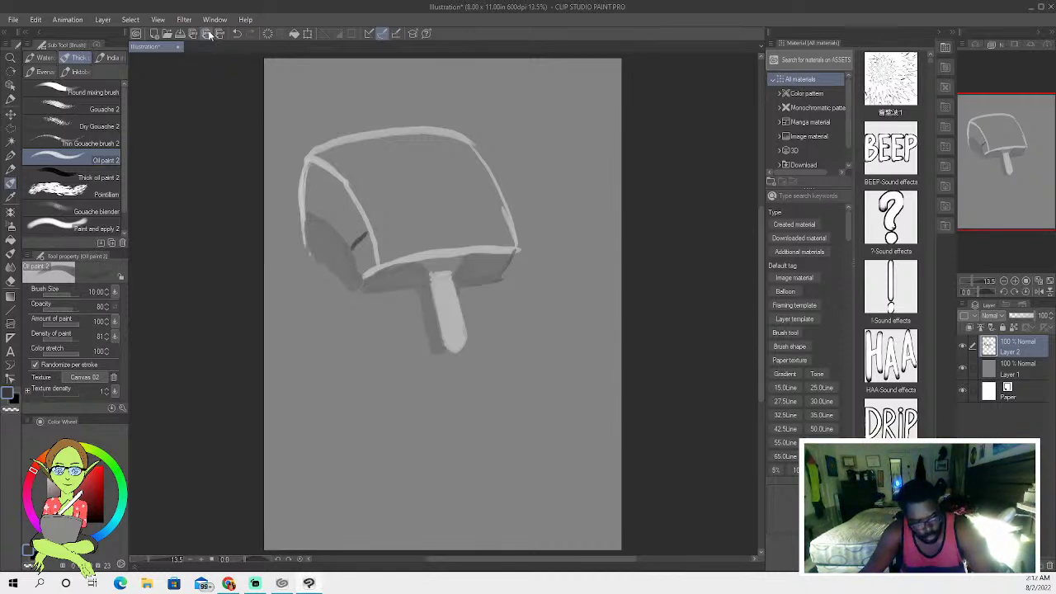
pyautogui.click(236, 33)
# Fill the panel's left side face with the sampled shading grey and paint a very dark grey patch along its lower left edge.
pyautogui.keyDown('alt'); pyautogui.click(326, 233); pyautogui.keyUp('alt')
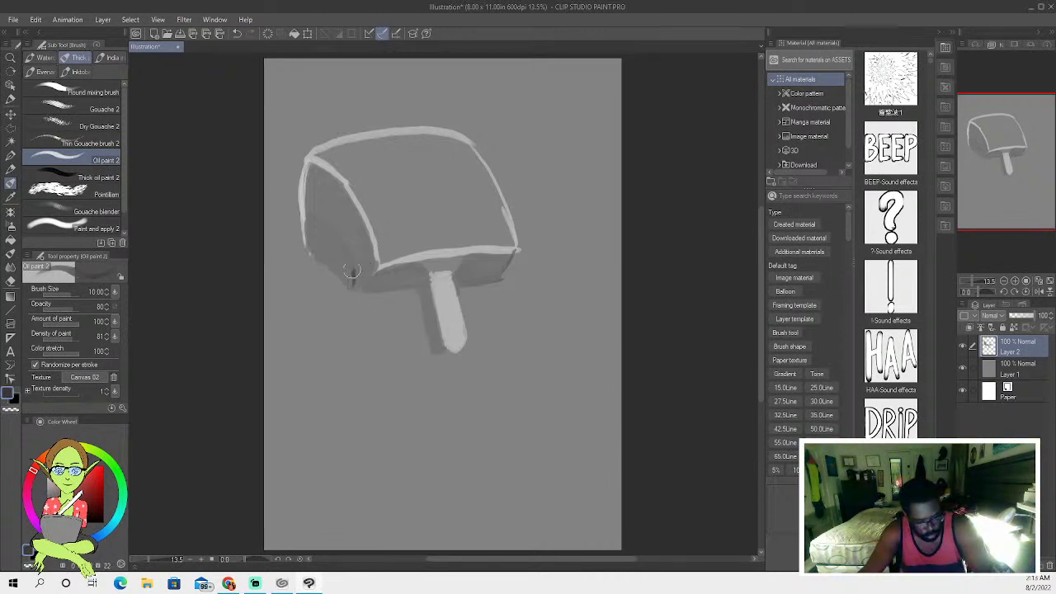
pyautogui.moveTo(352, 272)
pyautogui.mouseDown()
pyautogui.moveTo(308, 219)
pyautogui.moveTo(309, 245)
pyautogui.moveTo(350, 284)
pyautogui.moveTo(346, 262)
pyautogui.moveTo(348, 283)
pyautogui.moveTo(337, 249)
pyautogui.moveTo(312, 229)
pyautogui.moveTo(347, 280)
pyautogui.mouseUp()
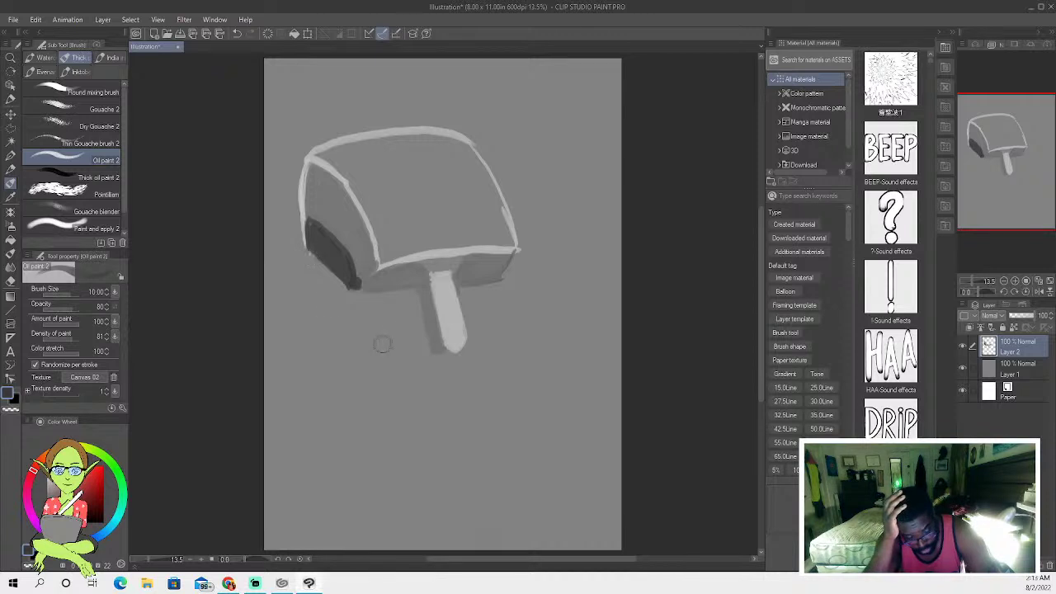
# Extend the dark patch into a long solid shape tapering down to the lower right, filling it at brush size 12.5 and opacity 100.
pyautogui.moveTo(355, 282); pyautogui.dragTo(422, 399)
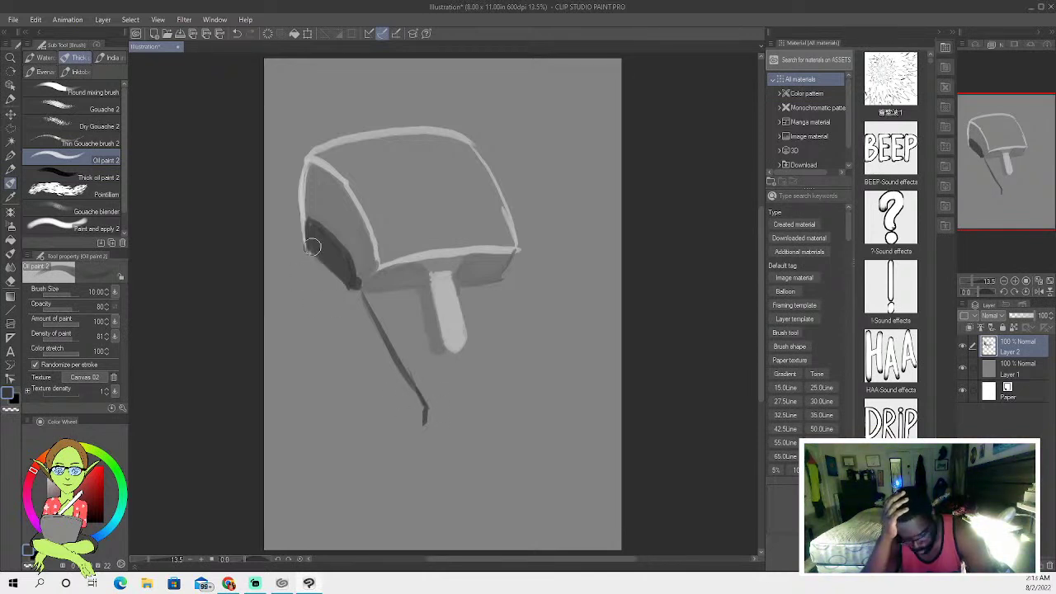
pyautogui.moveTo(308, 260)
pyautogui.mouseDown()
pyautogui.moveTo(322, 348)
pyautogui.moveTo(407, 425)
pyautogui.moveTo(335, 365)
pyautogui.moveTo(421, 424)
pyautogui.moveTo(373, 396)
pyautogui.moveTo(408, 416)
pyautogui.moveTo(421, 409)
pyautogui.moveTo(411, 415)
pyautogui.moveTo(399, 399)
pyautogui.moveTo(403, 385)
pyautogui.moveTo(388, 361)
pyautogui.moveTo(399, 401)
pyautogui.moveTo(365, 376)
pyautogui.moveTo(361, 367)
pyautogui.moveTo(395, 366)
pyautogui.moveTo(418, 422)
pyautogui.moveTo(352, 289)
pyautogui.moveTo(362, 358)
pyautogui.moveTo(337, 282)
pyautogui.moveTo(348, 321)
pyautogui.moveTo(385, 372)
pyautogui.moveTo(370, 341)
pyautogui.moveTo(368, 360)
pyautogui.moveTo(368, 323)
pyautogui.moveTo(388, 365)
pyautogui.moveTo(386, 354)
pyautogui.moveTo(376, 362)
pyautogui.moveTo(386, 389)
pyautogui.moveTo(330, 334)
pyautogui.moveTo(344, 339)
pyautogui.moveTo(335, 345)
pyautogui.moveTo(316, 264)
pyautogui.moveTo(321, 247)
pyautogui.moveTo(333, 306)
pyautogui.moveTo(323, 242)
pyautogui.moveTo(330, 274)
pyautogui.moveTo(315, 252)
pyautogui.moveTo(334, 322)
pyautogui.mouseUp()
pyautogui.press(']')
pyautogui.moveTo(324, 264)
pyautogui.mouseDown()
pyautogui.moveTo(342, 329)
pyautogui.moveTo(343, 313)
pyautogui.moveTo(345, 351)
pyautogui.moveTo(334, 309)
pyautogui.moveTo(369, 372)
pyautogui.moveTo(337, 292)
pyautogui.moveTo(376, 374)
pyautogui.moveTo(351, 313)
pyautogui.moveTo(385, 373)
pyautogui.moveTo(366, 320)
pyautogui.moveTo(407, 401)
pyautogui.moveTo(359, 361)
pyautogui.moveTo(391, 398)
pyautogui.moveTo(358, 360)
pyautogui.moveTo(384, 391)
pyautogui.moveTo(334, 319)
pyautogui.moveTo(330, 333)
pyautogui.moveTo(320, 272)
pyautogui.moveTo(330, 336)
pyautogui.moveTo(314, 257)
pyautogui.moveTo(326, 188)
pyautogui.moveTo(354, 261)
pyautogui.moveTo(341, 278)
pyautogui.moveTo(329, 266)
pyautogui.moveTo(342, 298)
pyautogui.moveTo(351, 287)
pyautogui.moveTo(347, 296)
pyautogui.moveTo(338, 257)
pyautogui.moveTo(315, 239)
pyautogui.moveTo(326, 292)
pyautogui.moveTo(311, 239)
pyautogui.moveTo(325, 304)
pyautogui.moveTo(308, 236)
pyautogui.moveTo(329, 255)
pyautogui.moveTo(321, 218)
pyautogui.moveTo(313, 253)
pyautogui.moveTo(305, 229)
pyautogui.moveTo(328, 337)
pyautogui.moveTo(405, 413)
pyautogui.moveTo(373, 384)
pyautogui.moveTo(433, 384)
pyautogui.mouseUp()
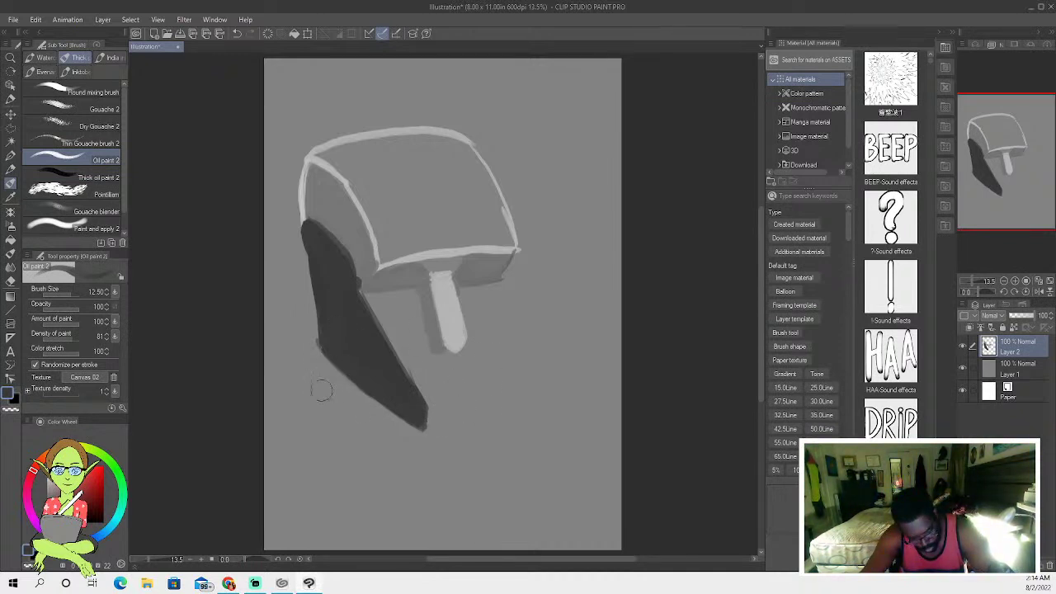
pyautogui.moveTo(329, 367)
pyautogui.mouseDown()
pyautogui.moveTo(330, 396)
pyautogui.moveTo(335, 370)
pyautogui.moveTo(331, 396)
pyautogui.moveTo(347, 418)
pyautogui.moveTo(405, 464)
pyautogui.mouseUp()
pyautogui.moveTo(330, 390)
pyautogui.mouseDown()
pyautogui.moveTo(429, 469)
pyautogui.moveTo(394, 449)
pyautogui.mouseUp()
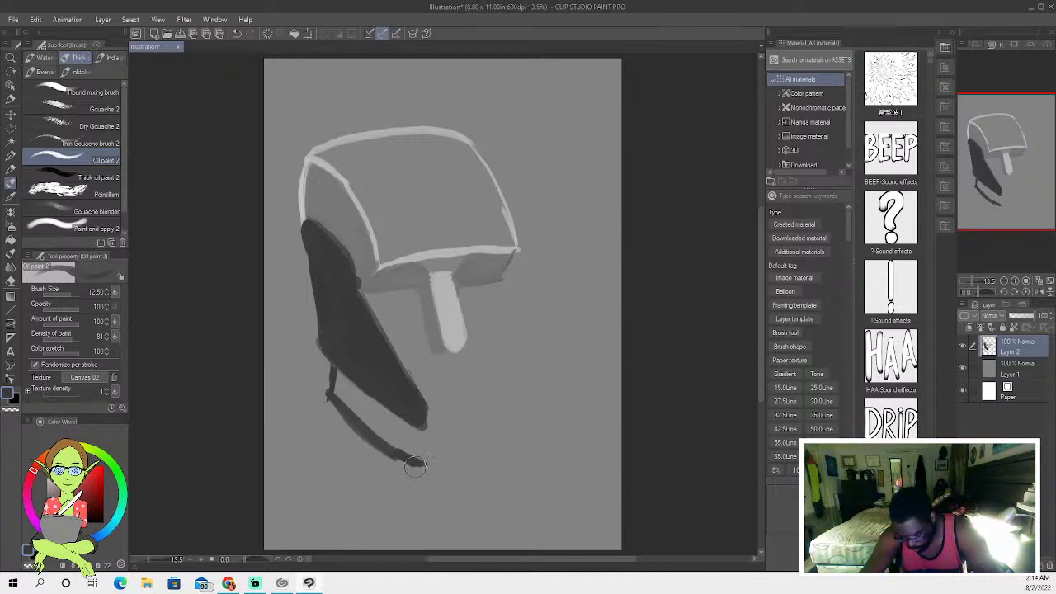
pyautogui.click(237, 33)
pyautogui.click(237, 33)
pyautogui.click(237, 33)
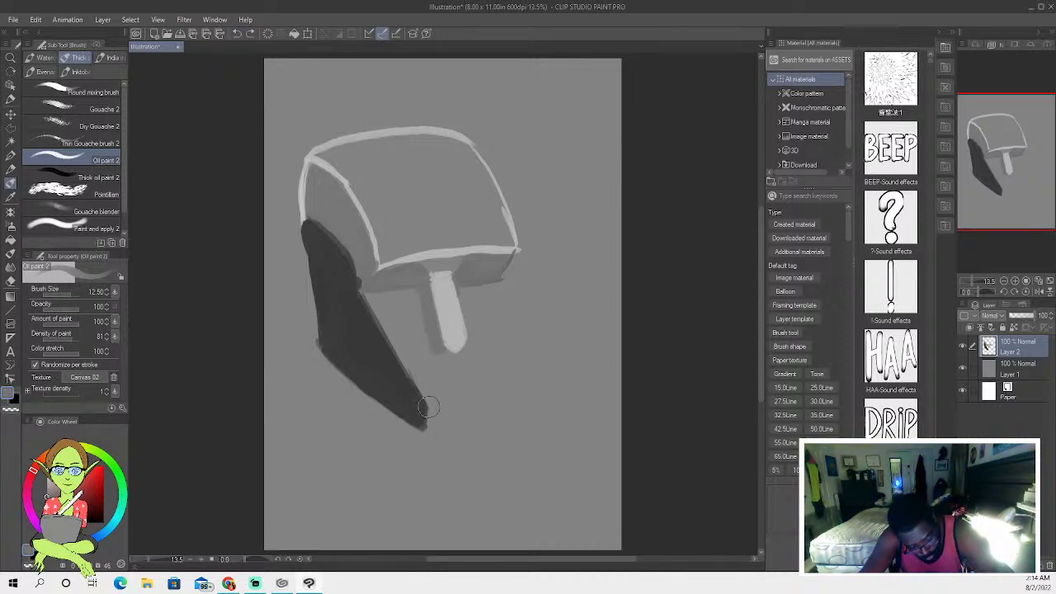
# Paint a grey chin block at the lower end of the dark jaw shape, undoing the strokes tried from it up to the brow.
pyautogui.moveTo(462, 403)
pyautogui.mouseDown()
pyautogui.moveTo(430, 410)
pyautogui.moveTo(446, 425)
pyautogui.moveTo(432, 406)
pyautogui.moveTo(464, 420)
pyautogui.moveTo(444, 426)
pyautogui.moveTo(429, 409)
pyautogui.moveTo(453, 410)
pyautogui.moveTo(476, 387)
pyautogui.mouseUp()
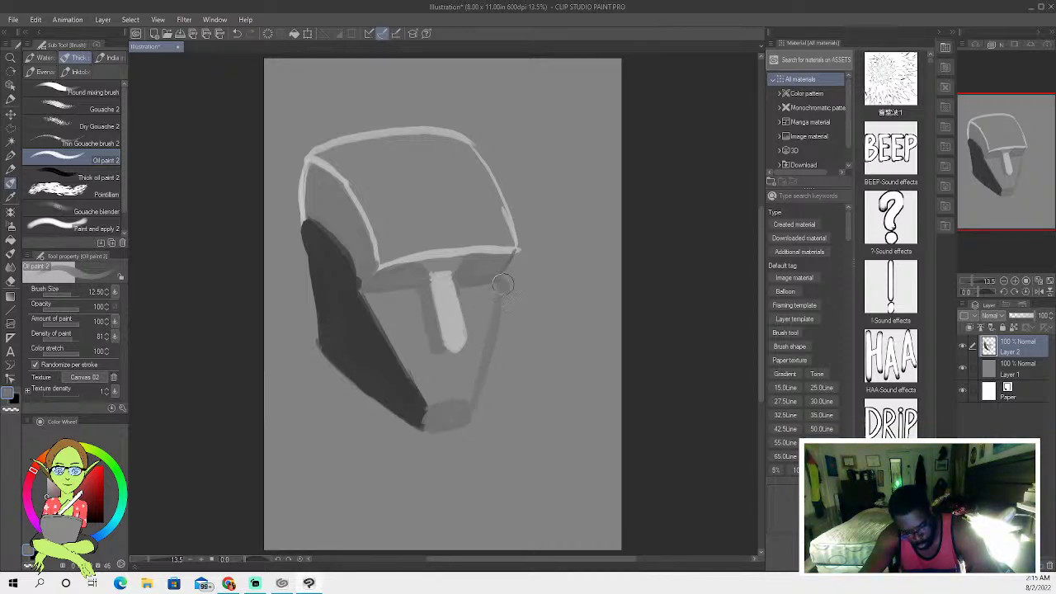
pyautogui.moveTo(506, 290)
pyautogui.mouseDown()
pyautogui.moveTo(488, 368)
pyautogui.moveTo(494, 349)
pyautogui.mouseUp()
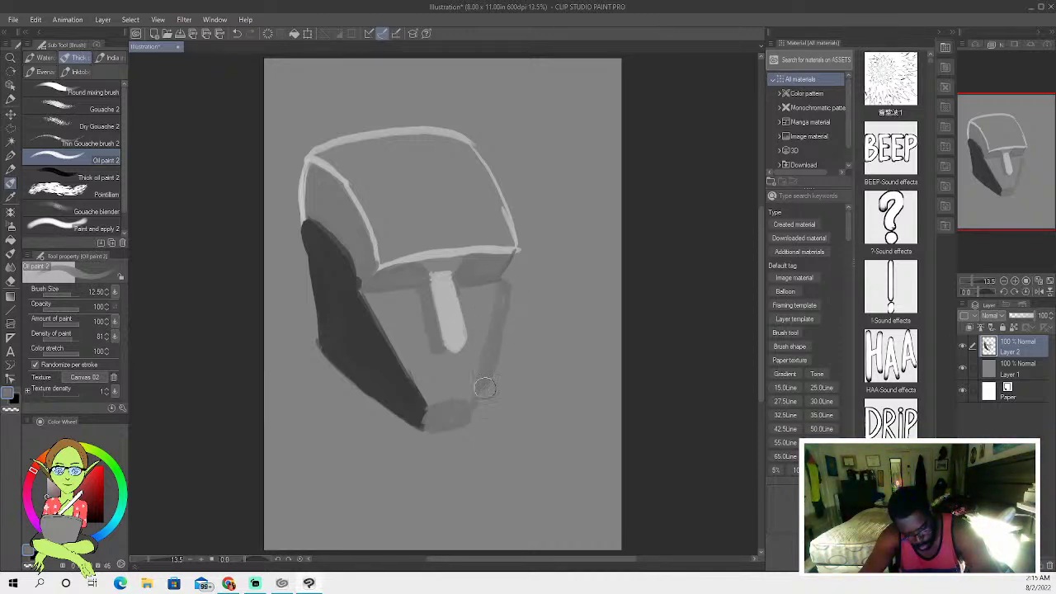
pyautogui.moveTo(502, 300); pyautogui.dragTo(481, 401)
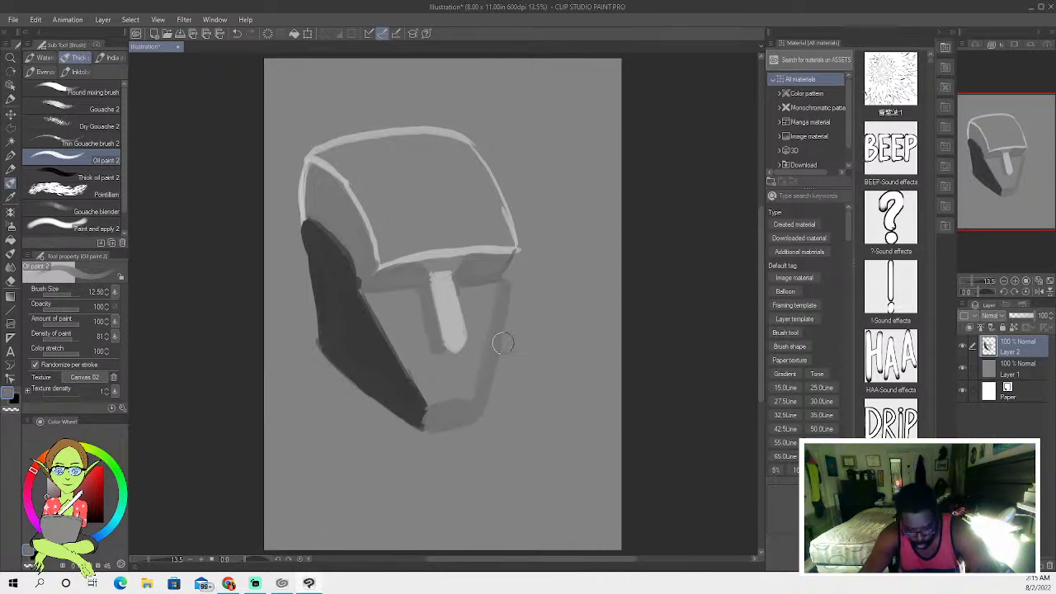
pyautogui.click(236, 33)
pyautogui.click(235, 33)
pyautogui.click(231, 35)
pyautogui.click(231, 35)
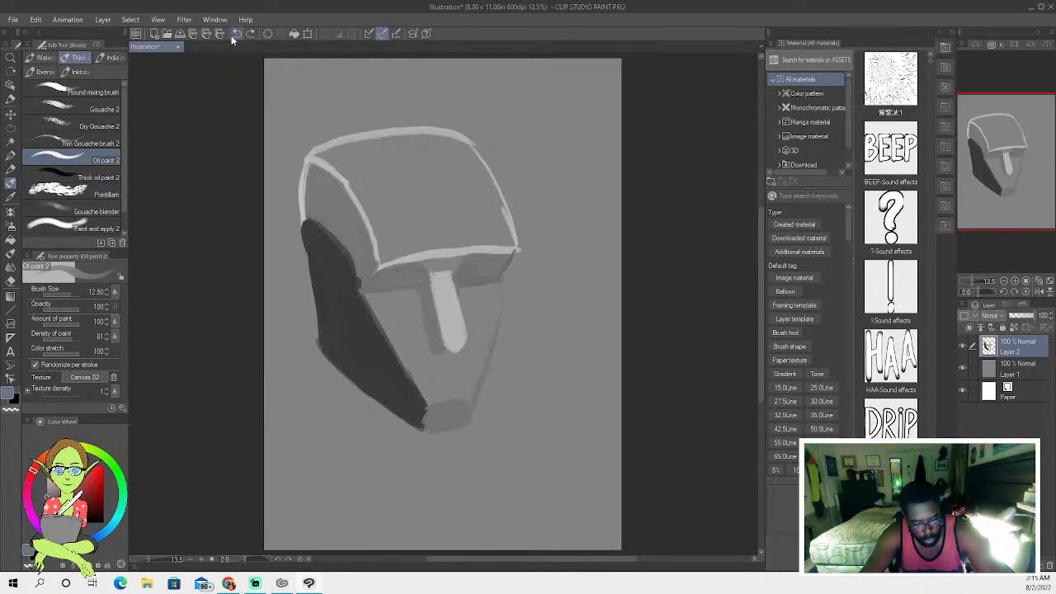
pyautogui.click(236, 35)
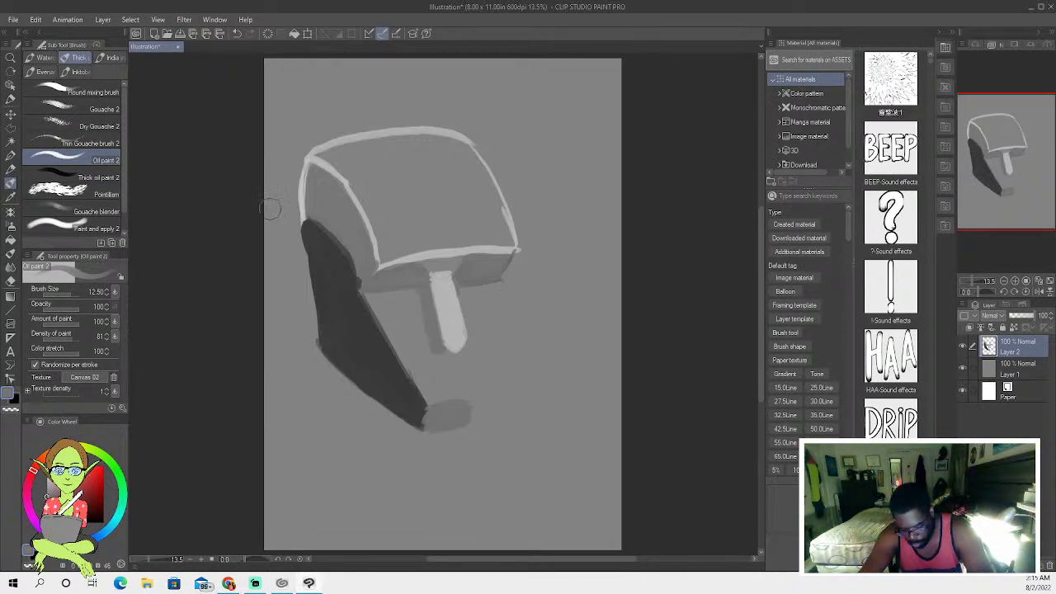
# Paint light grey cheek wedges on both sides of the nose bar and fill the area between cheeks and chin in mid grey.
pyautogui.click(11, 197)
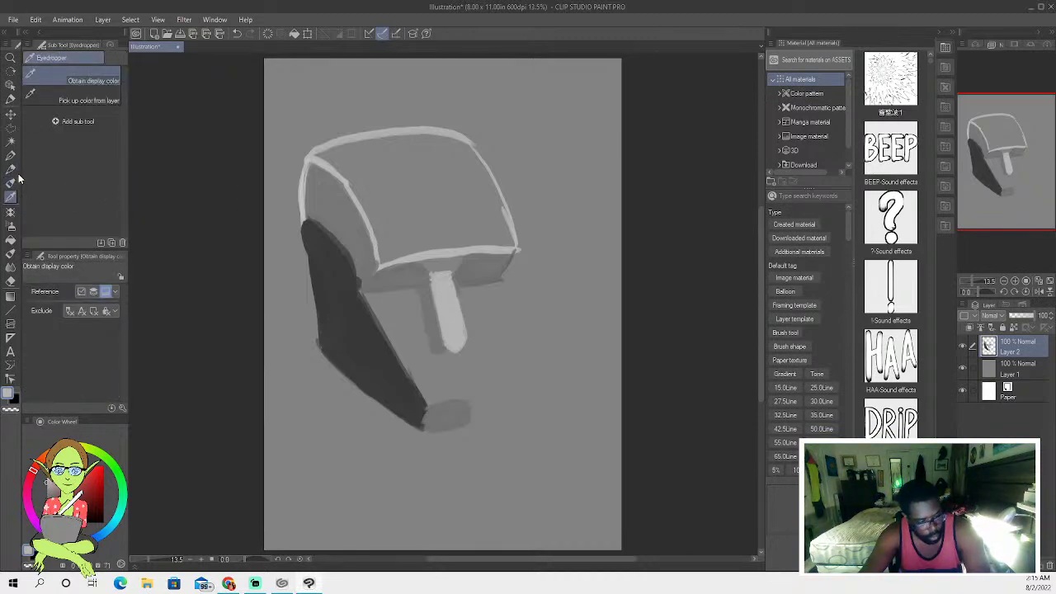
pyautogui.press('p')
pyautogui.press('b')
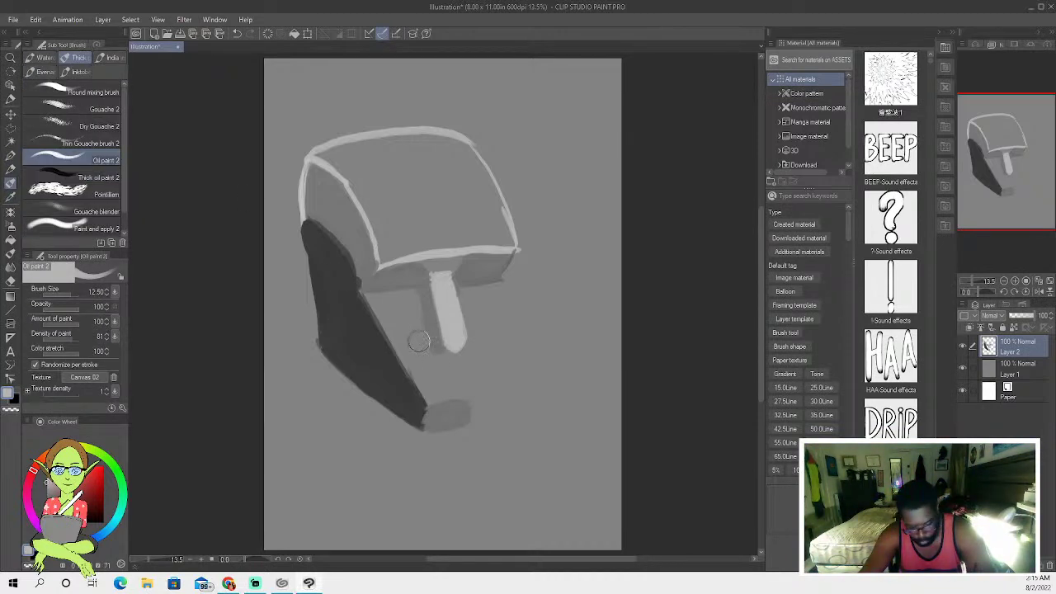
pyautogui.moveTo(431, 347)
pyautogui.mouseDown()
pyautogui.moveTo(382, 320)
pyautogui.moveTo(366, 297)
pyautogui.moveTo(408, 333)
pyautogui.moveTo(407, 311)
pyautogui.moveTo(425, 345)
pyautogui.moveTo(413, 304)
pyautogui.moveTo(412, 315)
pyautogui.moveTo(410, 300)
pyautogui.moveTo(389, 299)
pyautogui.moveTo(411, 295)
pyautogui.moveTo(384, 298)
pyautogui.moveTo(471, 287)
pyautogui.mouseUp()
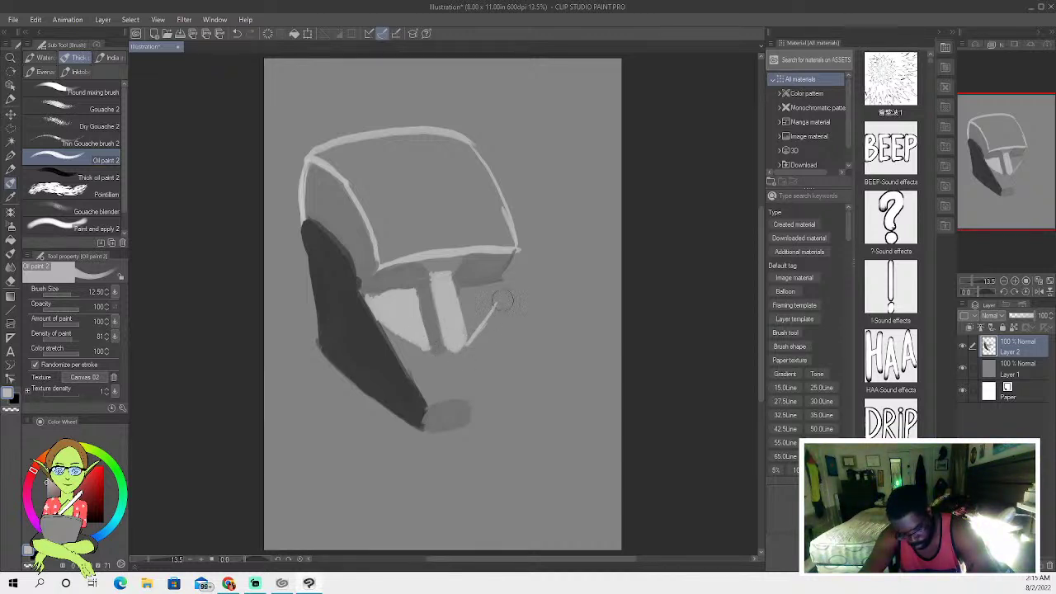
pyautogui.moveTo(503, 284)
pyautogui.mouseDown()
pyautogui.moveTo(483, 322)
pyautogui.moveTo(498, 298)
pyautogui.moveTo(489, 311)
pyautogui.moveTo(469, 305)
pyautogui.moveTo(468, 338)
pyautogui.moveTo(461, 289)
pyautogui.moveTo(496, 285)
pyautogui.moveTo(473, 292)
pyautogui.moveTo(474, 321)
pyautogui.moveTo(489, 293)
pyautogui.moveTo(476, 325)
pyautogui.moveTo(492, 298)
pyautogui.moveTo(476, 329)
pyautogui.moveTo(490, 283)
pyautogui.moveTo(469, 339)
pyautogui.moveTo(467, 304)
pyautogui.moveTo(468, 316)
pyautogui.moveTo(479, 295)
pyautogui.moveTo(469, 346)
pyautogui.moveTo(462, 297)
pyautogui.moveTo(466, 336)
pyautogui.mouseUp()
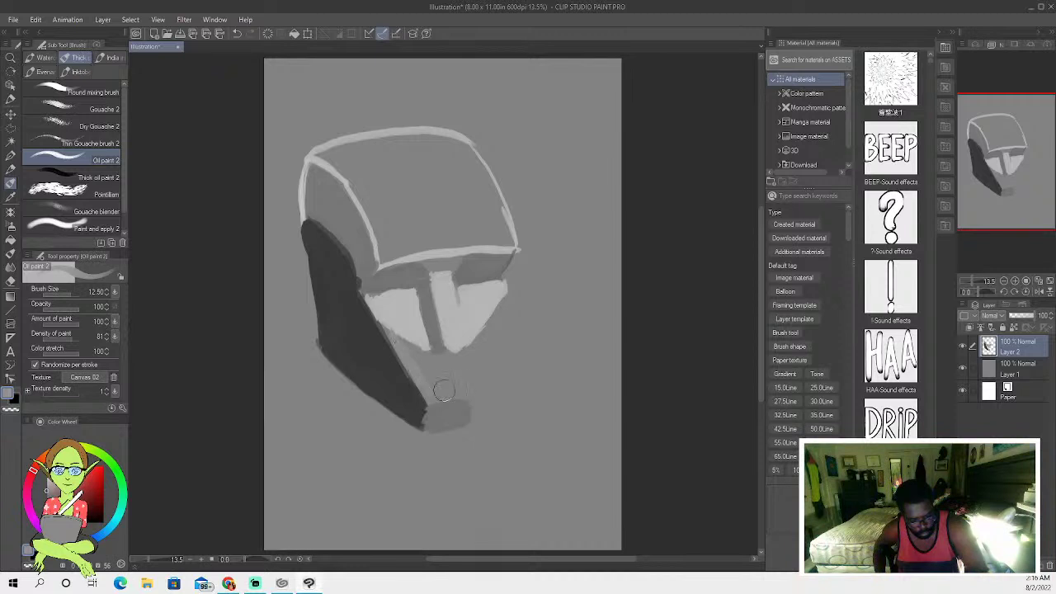
pyautogui.moveTo(487, 336); pyautogui.dragTo(504, 297)
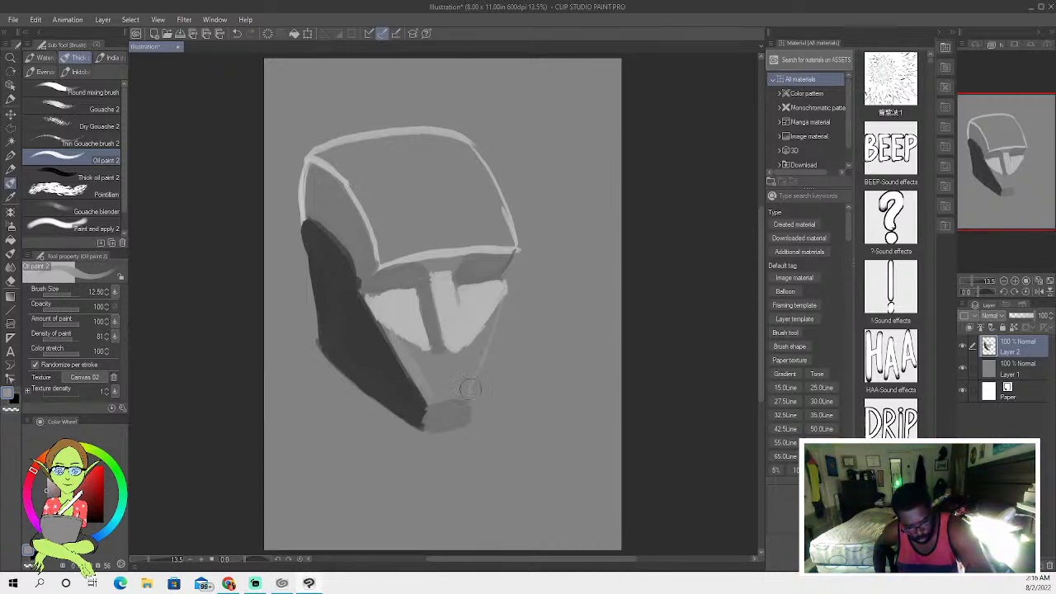
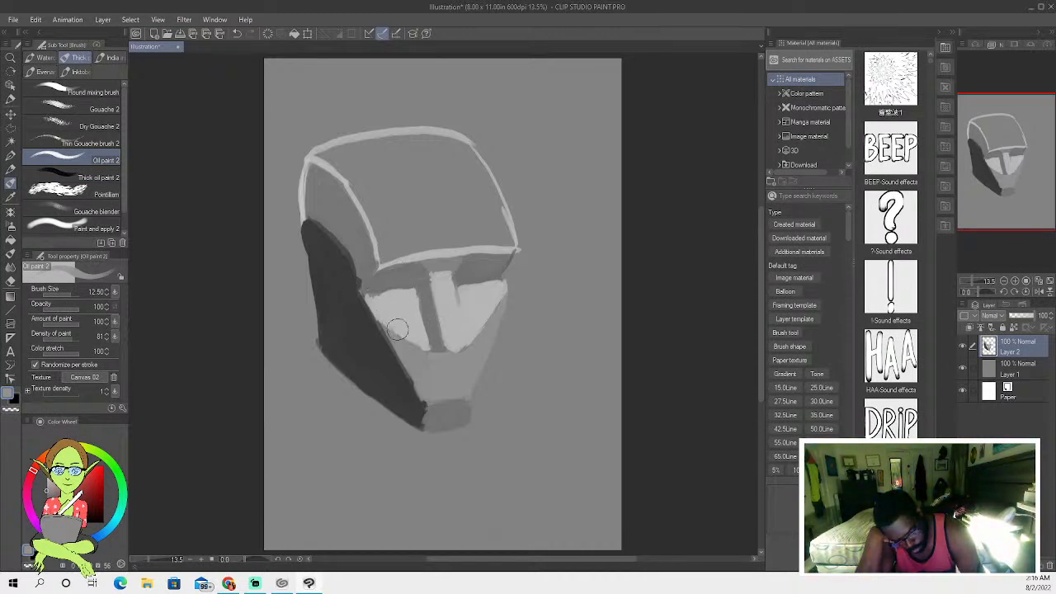
pyautogui.moveTo(464, 283)
pyautogui.mouseDown()
pyautogui.moveTo(467, 302)
pyautogui.moveTo(475, 285)
pyautogui.moveTo(440, 264)
pyautogui.mouseUp()
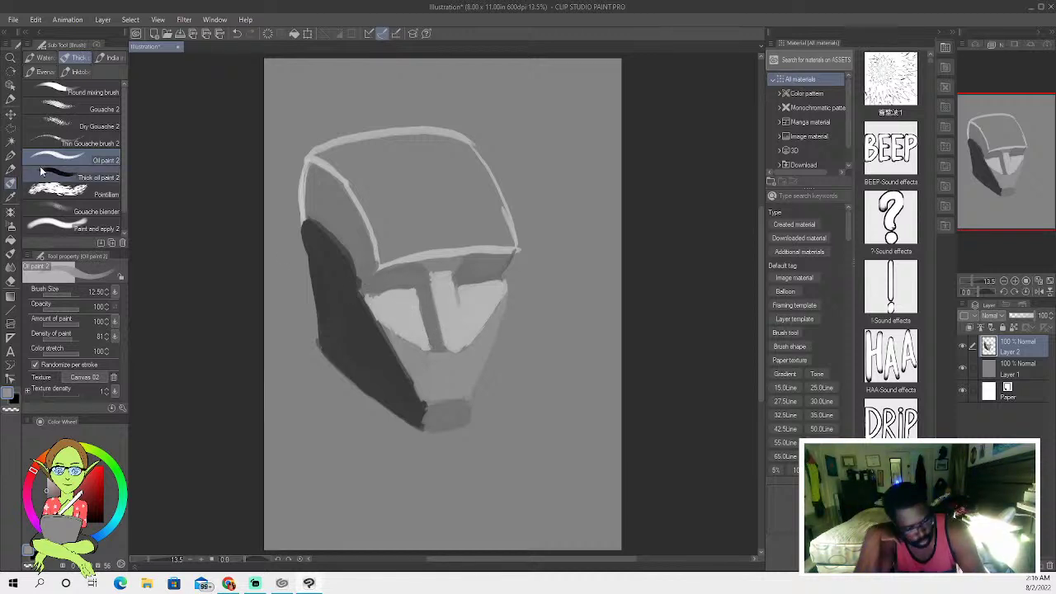
# Sample the cheek's light grey, extend the left cheek wedge to the dark jaw edge and reduce the brush size to 4.5.
pyautogui.click(11, 196)
pyautogui.click(419, 325)
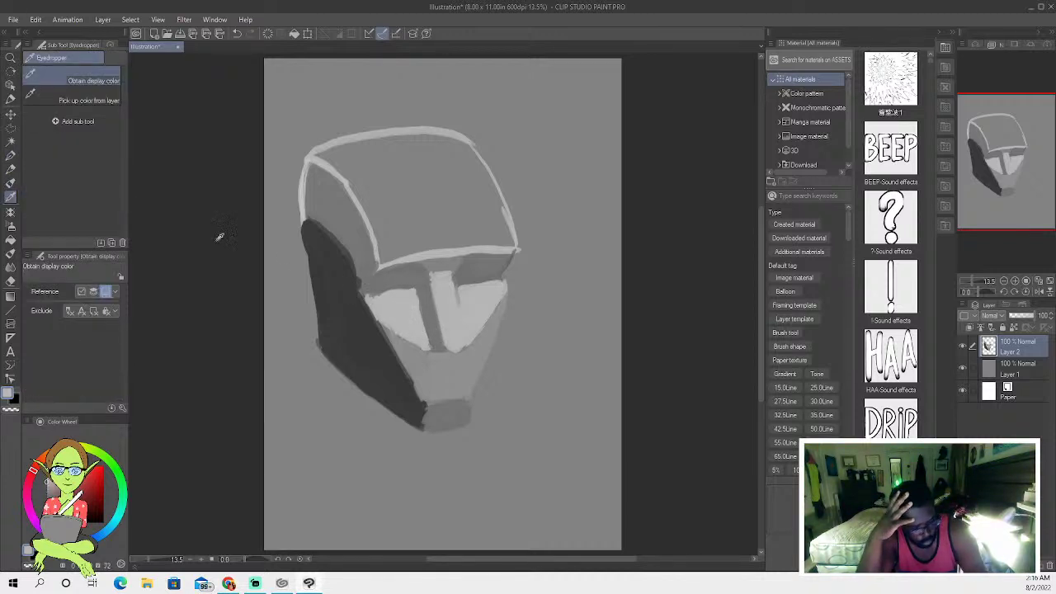
pyautogui.click(11, 182)
pyautogui.moveTo(368, 303); pyautogui.dragTo(388, 322)
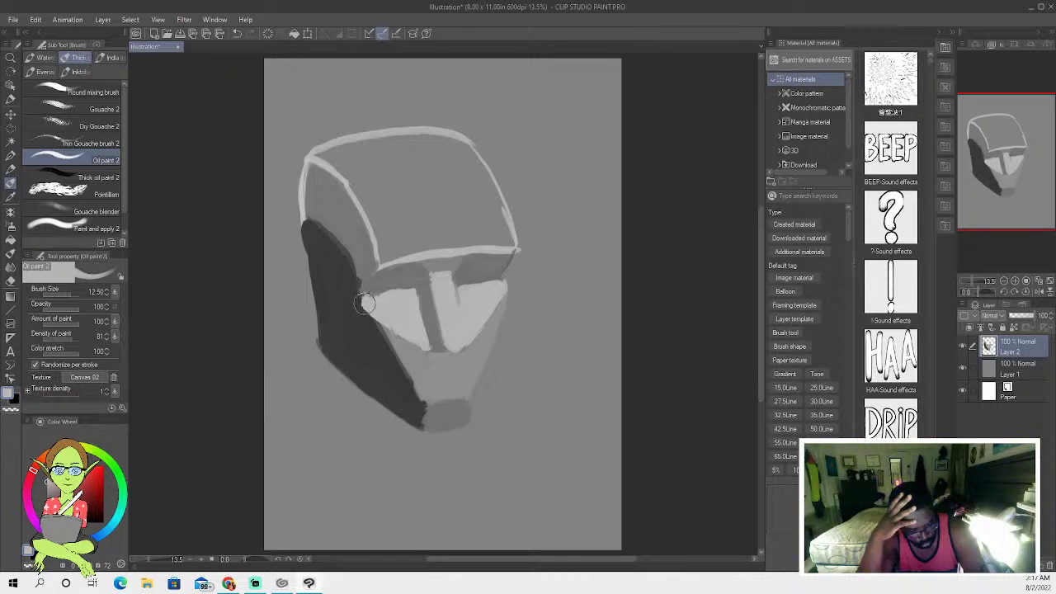
pyautogui.press('[')
pyautogui.press('[')
pyautogui.press('[')
pyautogui.press('[')
pyautogui.press('[')
pyautogui.press('[')
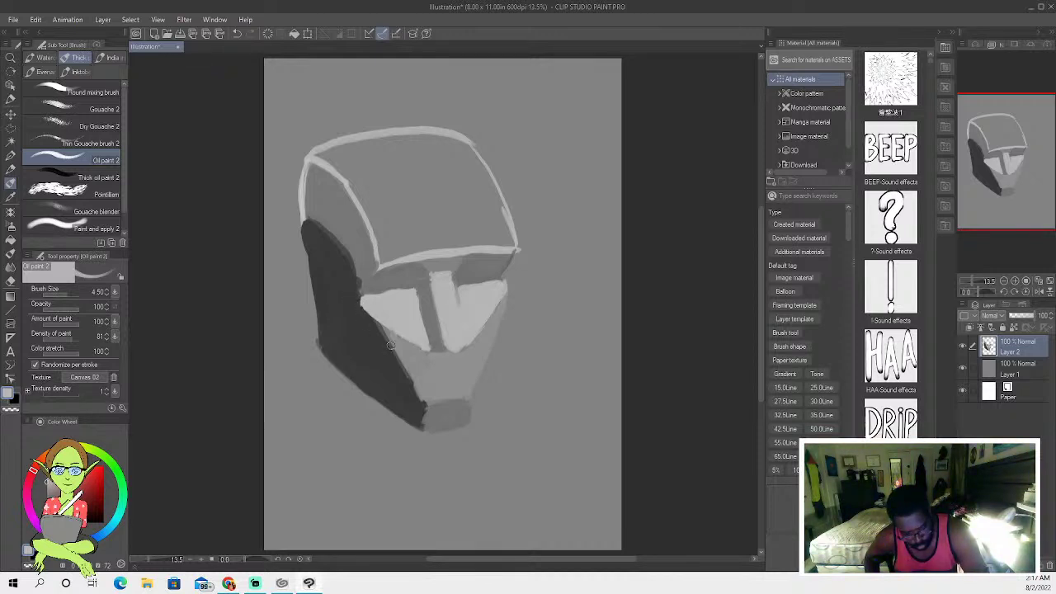
# Sample the lower face's mid grey and clean up the border between the left cheek and the dark jaw.
pyautogui.press('i')
pyautogui.press('b')
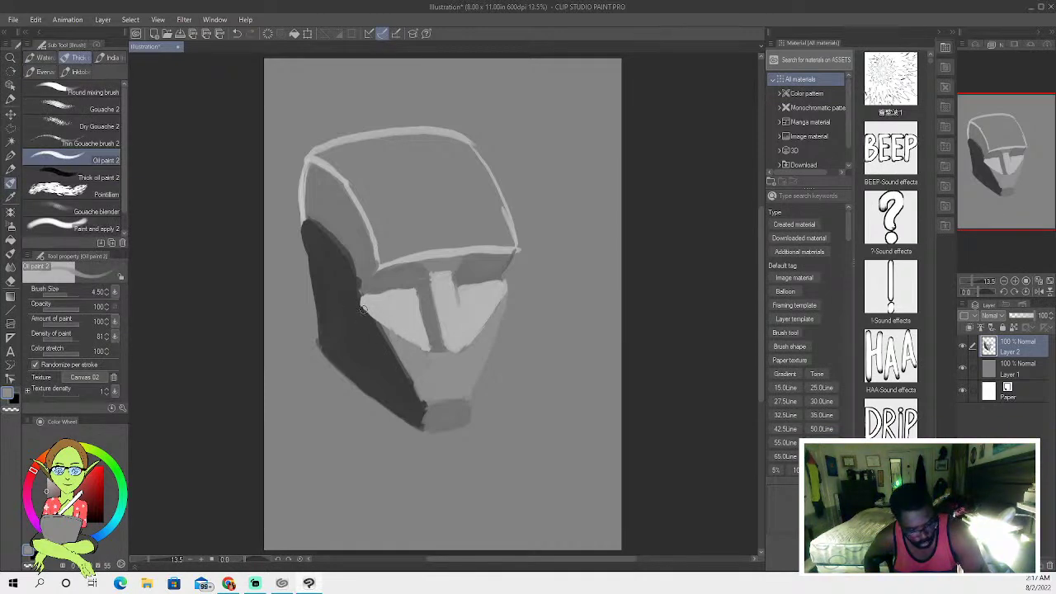
pyautogui.moveTo(389, 346)
pyautogui.mouseDown()
pyautogui.moveTo(407, 374)
pyautogui.moveTo(378, 327)
pyautogui.moveTo(400, 360)
pyautogui.mouseUp()
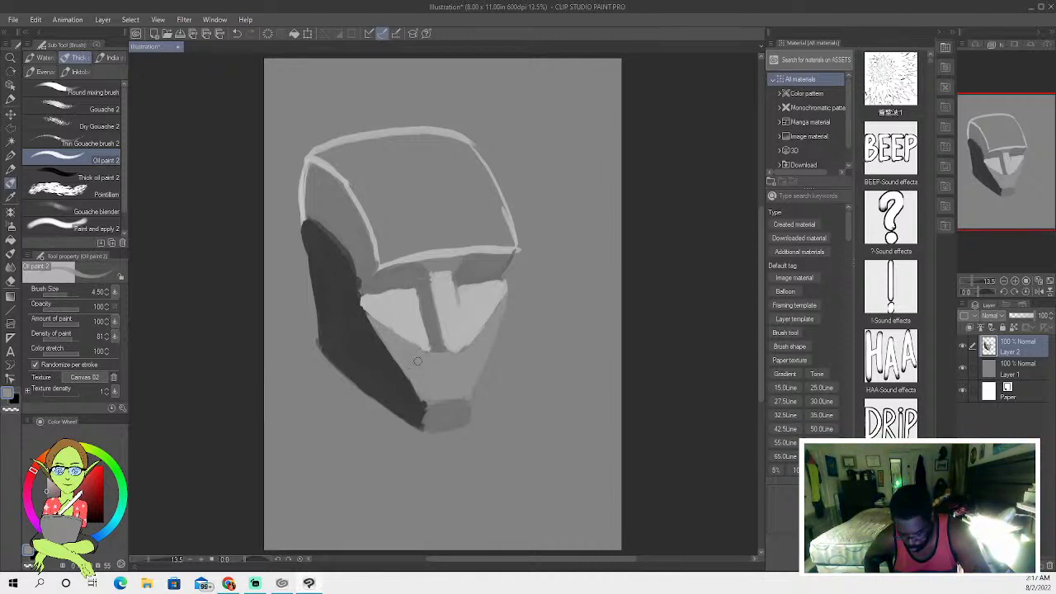
# Paint a black wedge beneath the nose bar and edge the chin with a light top line and a dark line on its right side.
pyautogui.press('x')
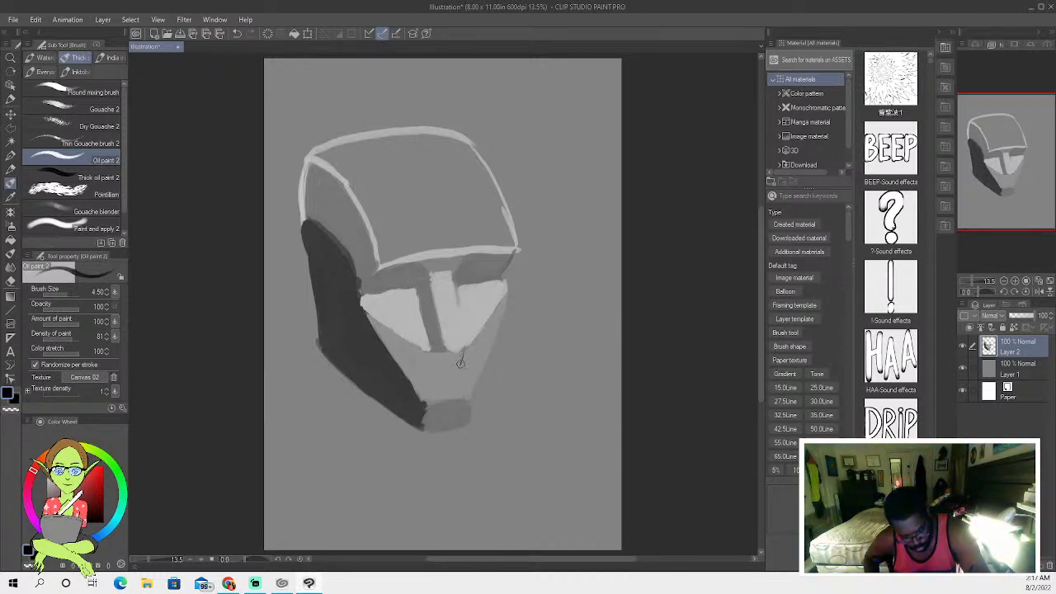
pyautogui.moveTo(461, 361)
pyautogui.mouseDown()
pyautogui.moveTo(439, 369)
pyautogui.moveTo(436, 357)
pyautogui.moveTo(461, 355)
pyautogui.mouseUp()
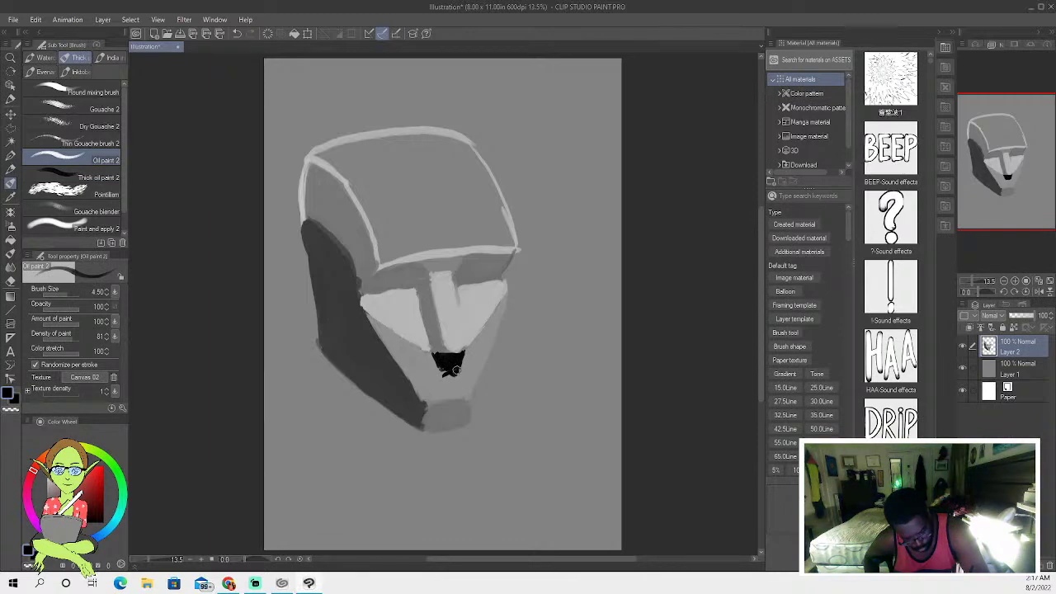
pyautogui.moveTo(453, 368); pyautogui.dragTo(437, 356)
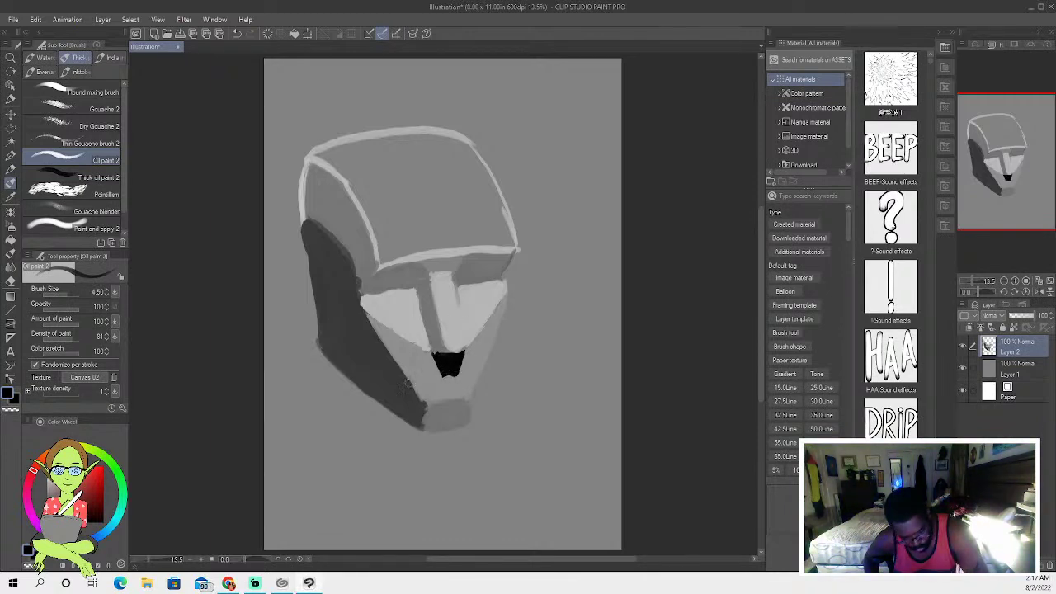
pyautogui.press('x')
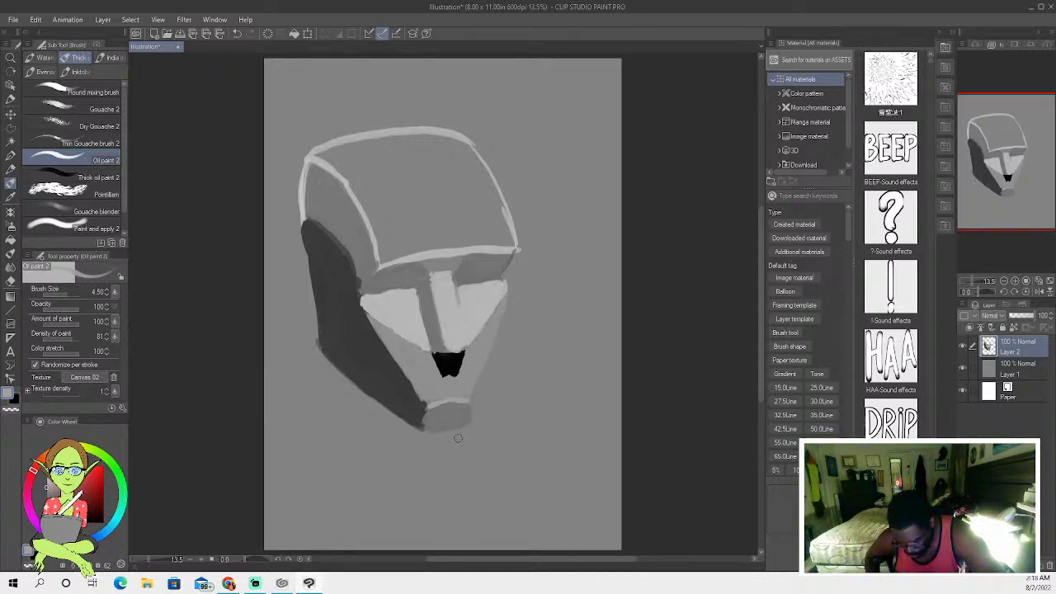
pyautogui.press('x')
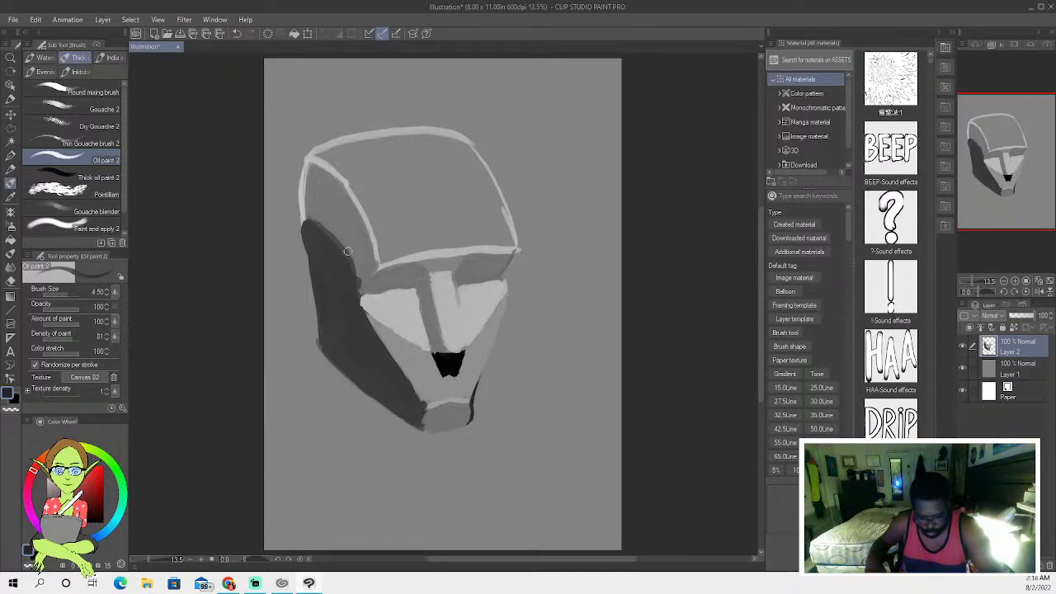
pyautogui.moveTo(365, 222); pyautogui.dragTo(350, 249)
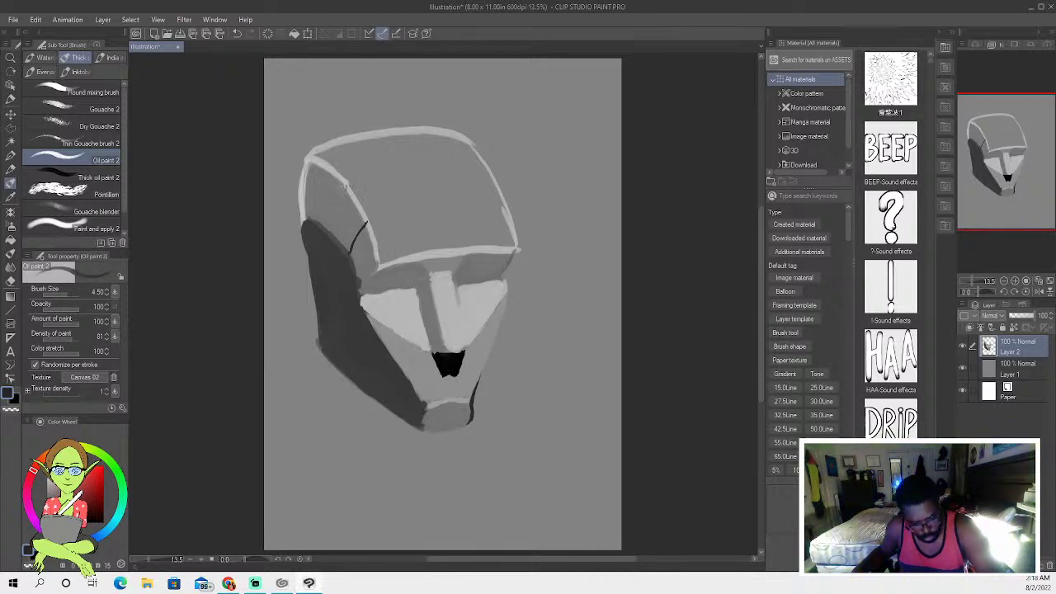
pyautogui.moveTo(341, 190); pyautogui.dragTo(328, 229)
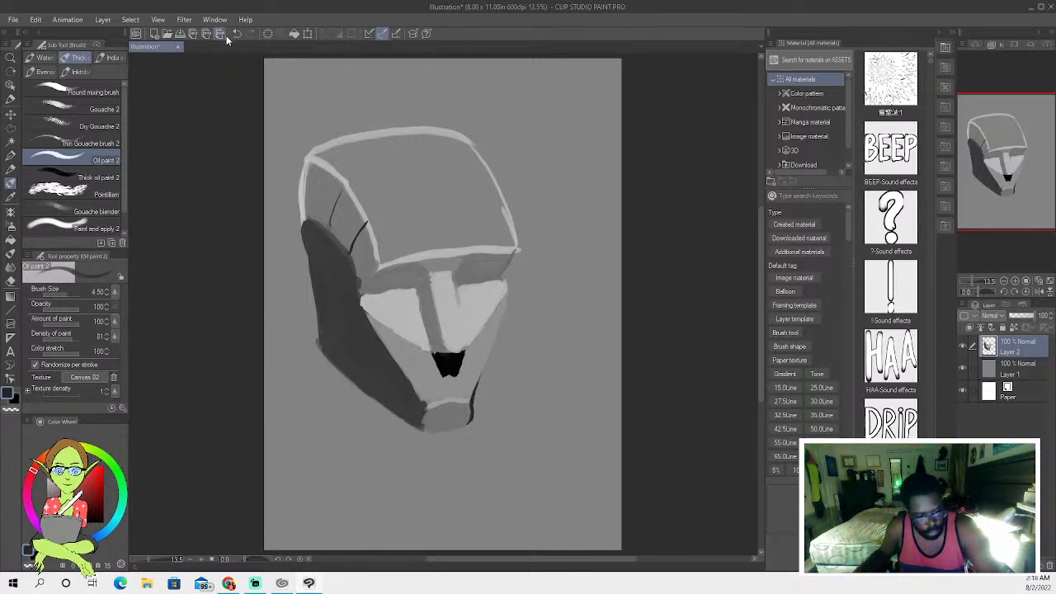
pyautogui.click(236, 33)
pyautogui.click(236, 33)
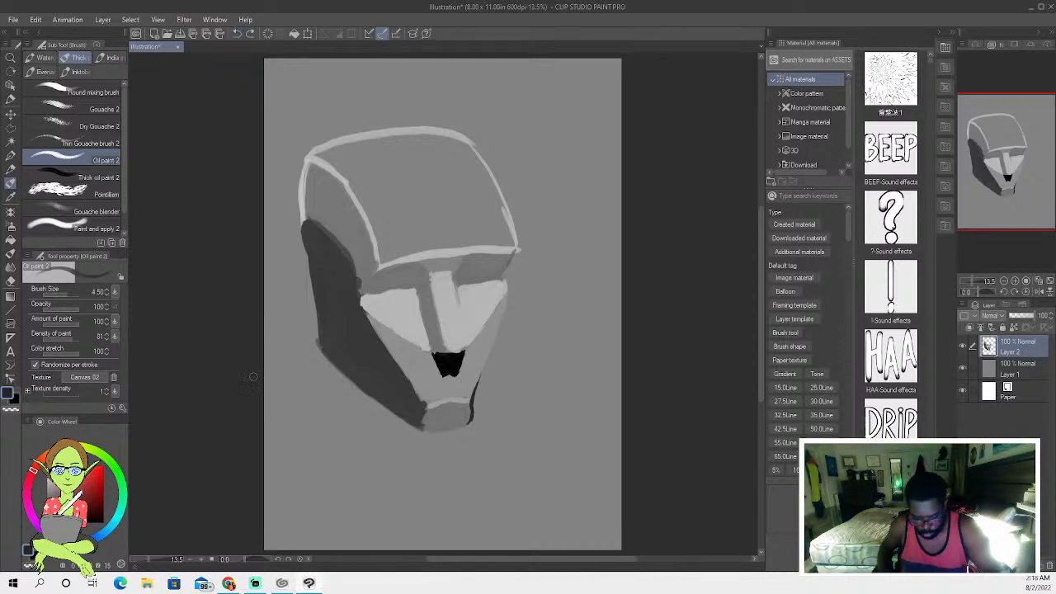
pyautogui.click(11, 225)
pyautogui.press(']')
pyautogui.press(']')
pyautogui.press(']')
pyautogui.moveTo(381, 258)
pyautogui.mouseDown()
pyautogui.moveTo(363, 201)
pyautogui.moveTo(379, 241)
pyautogui.mouseUp()
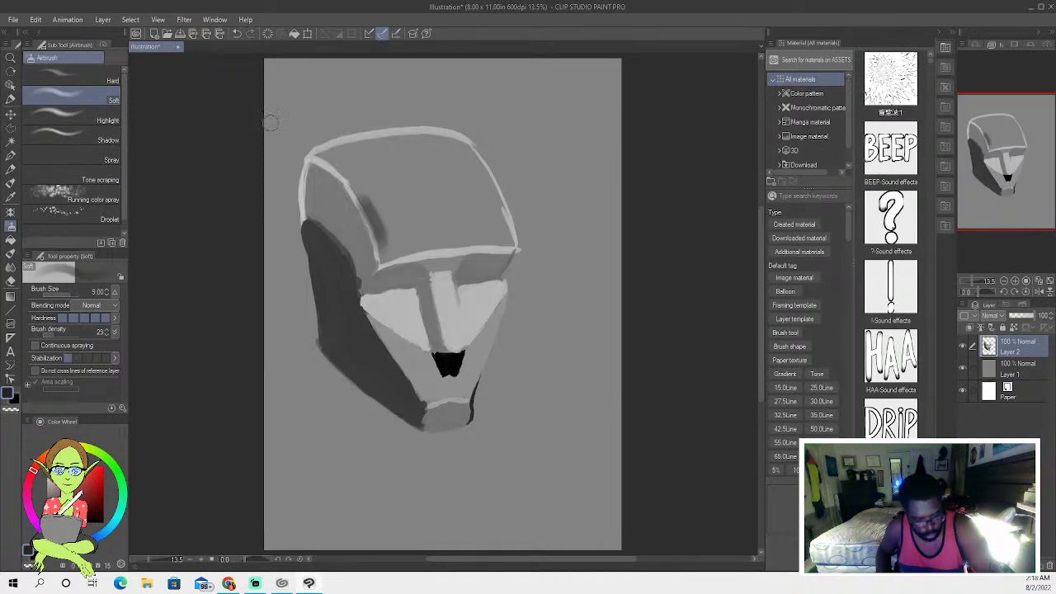
pyautogui.click(236, 33)
# Sample the outline's light grey and shade the large forehead panel with the Soft airbrush.
pyautogui.click(11, 196)
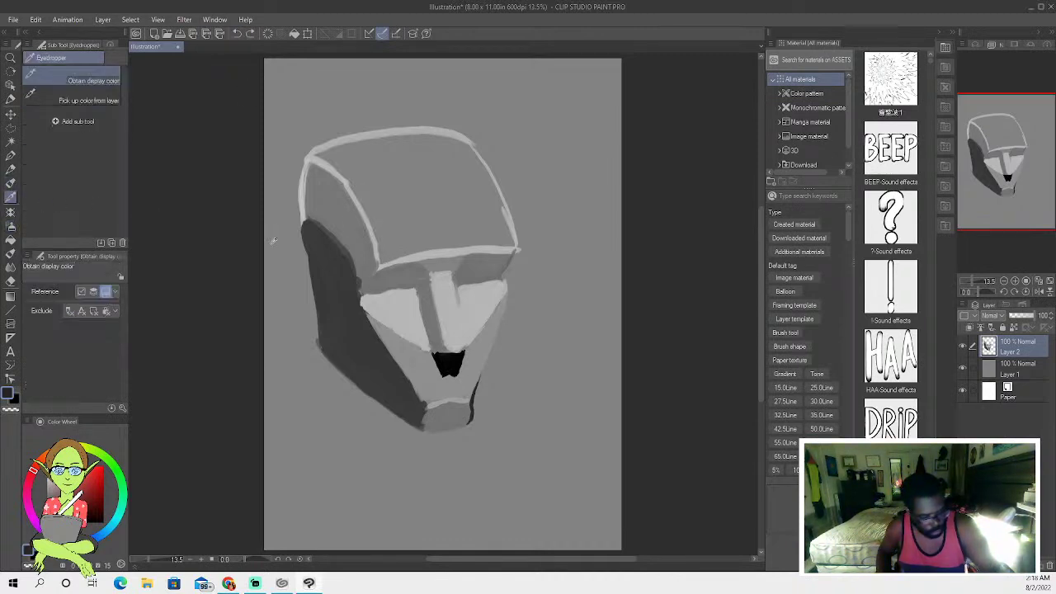
pyautogui.click(443, 250)
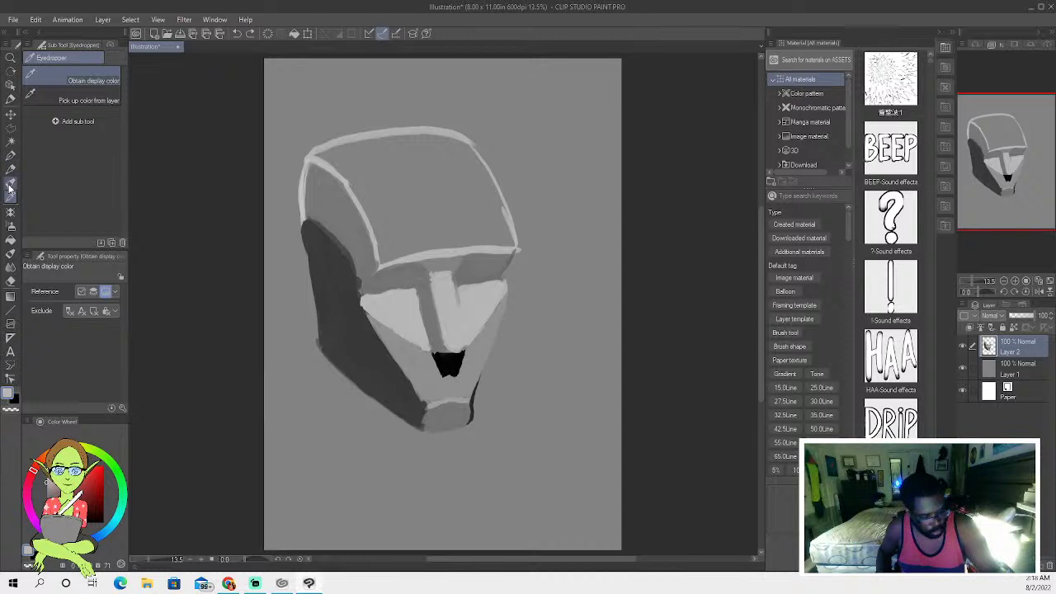
pyautogui.click(11, 226)
pyautogui.press(']')
pyautogui.moveTo(382, 241)
pyautogui.mouseDown()
pyautogui.moveTo(353, 181)
pyautogui.moveTo(374, 202)
pyautogui.moveTo(381, 224)
pyautogui.moveTo(337, 170)
pyautogui.moveTo(390, 250)
pyautogui.moveTo(330, 159)
pyautogui.moveTo(388, 247)
pyautogui.moveTo(391, 226)
pyautogui.moveTo(349, 178)
pyautogui.moveTo(351, 153)
pyautogui.moveTo(407, 140)
pyautogui.moveTo(326, 155)
pyautogui.moveTo(433, 139)
pyautogui.moveTo(499, 217)
pyautogui.moveTo(458, 147)
pyautogui.moveTo(505, 241)
pyautogui.moveTo(464, 234)
pyautogui.moveTo(412, 245)
pyautogui.moveTo(452, 222)
pyautogui.moveTo(465, 234)
pyautogui.moveTo(384, 250)
pyautogui.moveTo(468, 235)
pyautogui.moveTo(411, 247)
pyautogui.moveTo(375, 197)
pyautogui.moveTo(388, 206)
pyautogui.moveTo(381, 151)
pyautogui.moveTo(455, 222)
pyautogui.moveTo(466, 207)
pyautogui.moveTo(445, 179)
pyautogui.mouseUp()
pyautogui.moveTo(406, 224)
pyautogui.mouseDown()
pyautogui.moveTo(495, 239)
pyautogui.moveTo(393, 254)
pyautogui.moveTo(469, 243)
pyautogui.mouseUp()
# Blend the brow line's right end at airbrush size 6 and fill the forehead panel's upper edges at size 10.
pyautogui.press('[')
pyautogui.press('[')
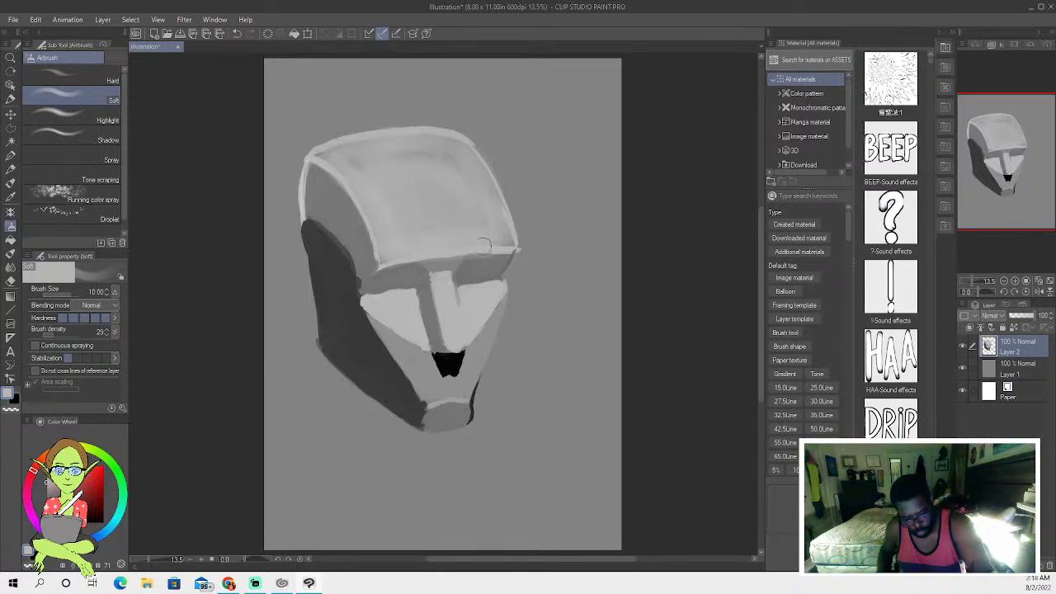
pyautogui.press('[')
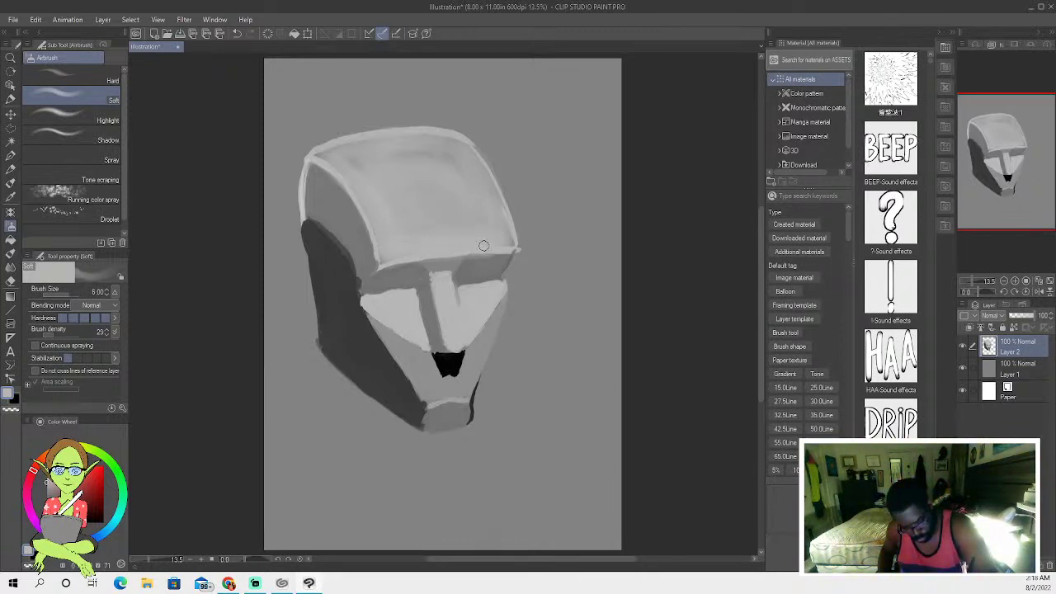
pyautogui.moveTo(502, 250)
pyautogui.mouseDown()
pyautogui.moveTo(501, 204)
pyautogui.moveTo(512, 247)
pyautogui.mouseUp()
pyautogui.press(']')
pyautogui.press(']')
pyautogui.press(']')
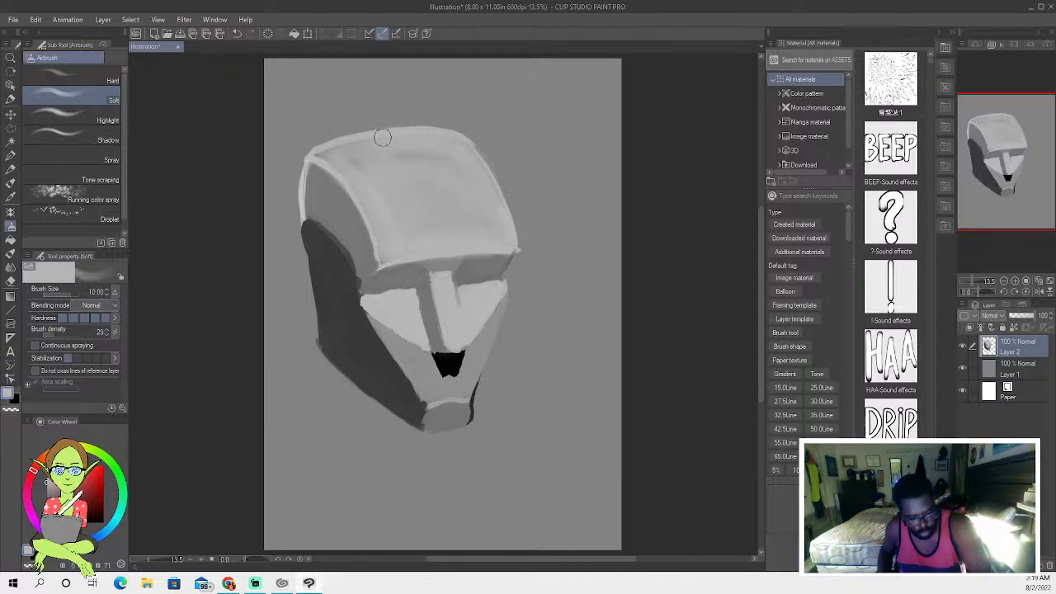
pyautogui.press('[')
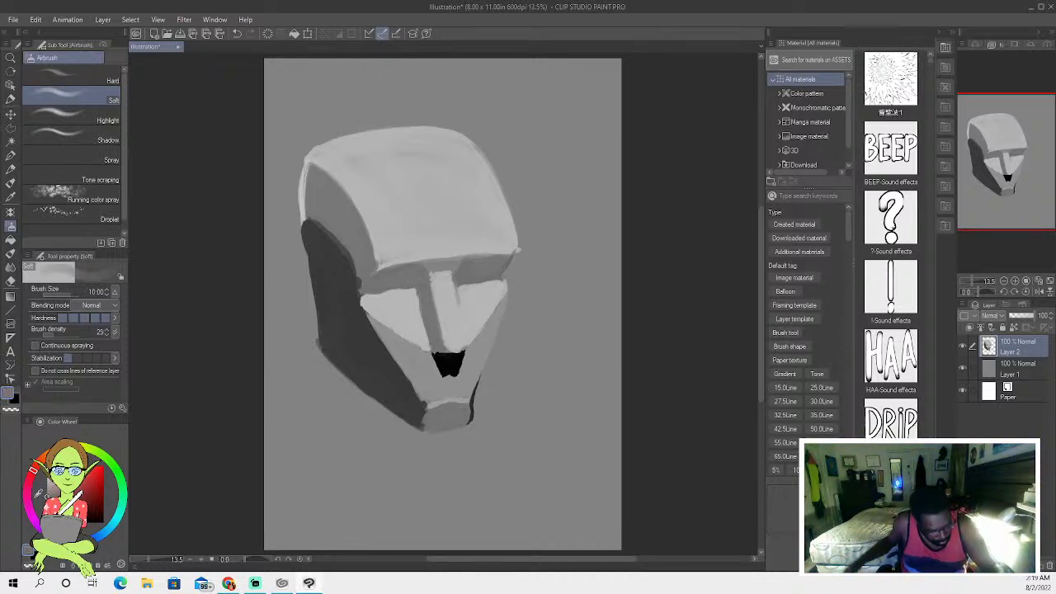
# Choose a darker grey and shade the helmet's left side panel and back edge with the Soft airbrush at sizes 10 and 7.
pyautogui.click(70, 503)
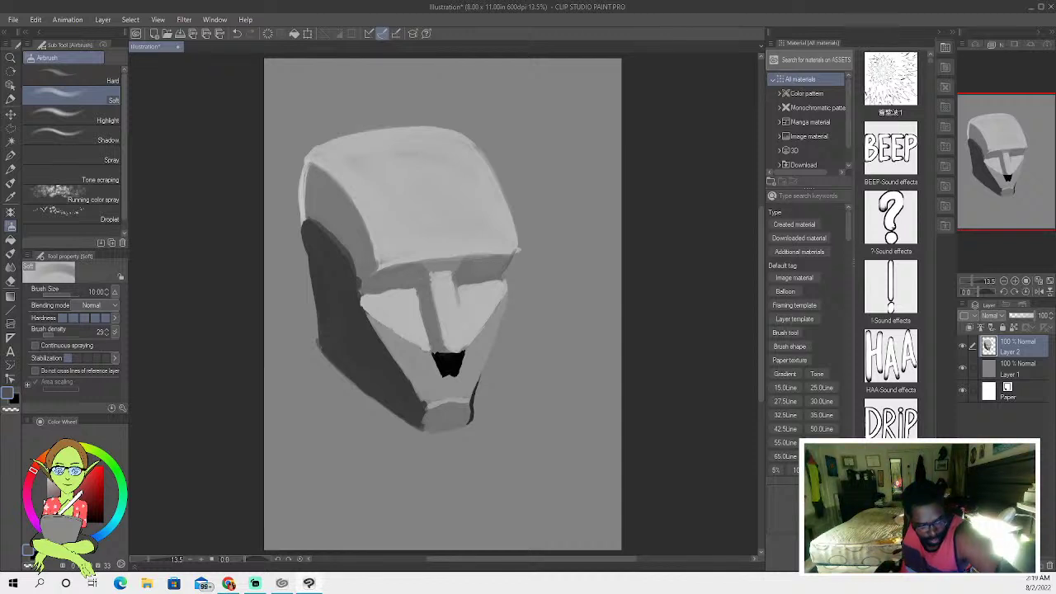
pyautogui.moveTo(303, 234)
pyautogui.mouseDown()
pyautogui.moveTo(303, 171)
pyautogui.moveTo(366, 249)
pyautogui.moveTo(367, 270)
pyautogui.moveTo(322, 188)
pyautogui.moveTo(297, 195)
pyautogui.moveTo(304, 254)
pyautogui.moveTo(317, 189)
pyautogui.moveTo(302, 153)
pyautogui.moveTo(306, 182)
pyautogui.moveTo(318, 179)
pyautogui.moveTo(302, 168)
pyautogui.moveTo(297, 206)
pyautogui.moveTo(294, 179)
pyautogui.moveTo(307, 264)
pyautogui.moveTo(291, 206)
pyautogui.moveTo(308, 278)
pyautogui.moveTo(295, 227)
pyautogui.moveTo(300, 246)
pyautogui.moveTo(297, 164)
pyautogui.moveTo(294, 211)
pyautogui.moveTo(301, 183)
pyautogui.moveTo(349, 244)
pyautogui.mouseUp()
pyautogui.press('[')
pyautogui.press('[')
pyautogui.press('[')
pyautogui.press('[')
pyautogui.press(']')
pyautogui.press(']')
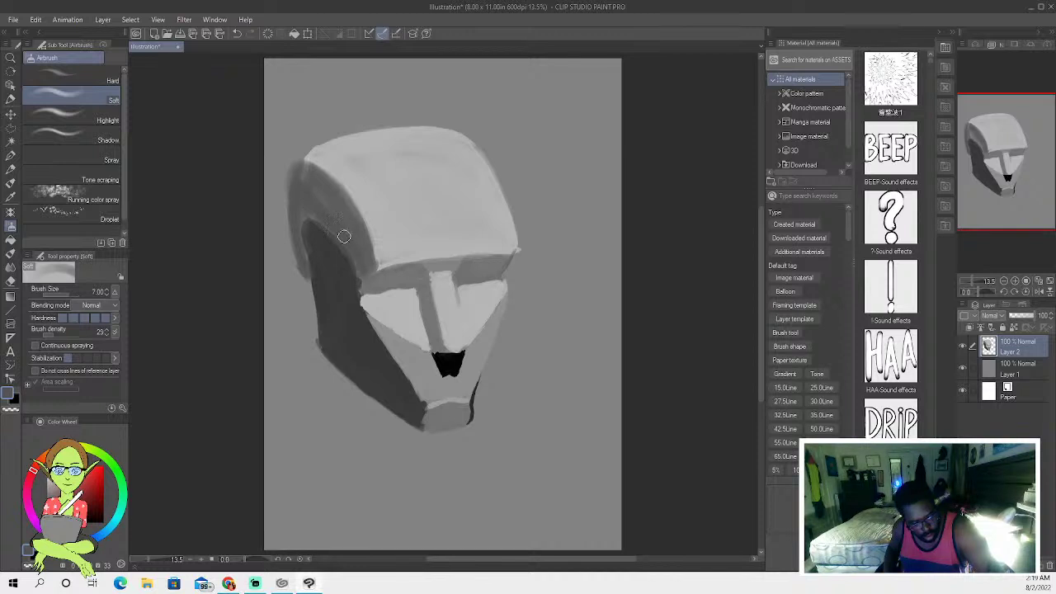
# Airbrush a soft dark rim over the top of the head at size 12.5, undoing unwanted strokes, and reduce the airbrush to size 5.
pyautogui.press(']')
pyautogui.moveTo(295, 173)
pyautogui.mouseDown()
pyautogui.moveTo(331, 139)
pyautogui.moveTo(445, 125)
pyautogui.moveTo(373, 124)
pyautogui.moveTo(296, 159)
pyautogui.moveTo(317, 146)
pyautogui.mouseUp()
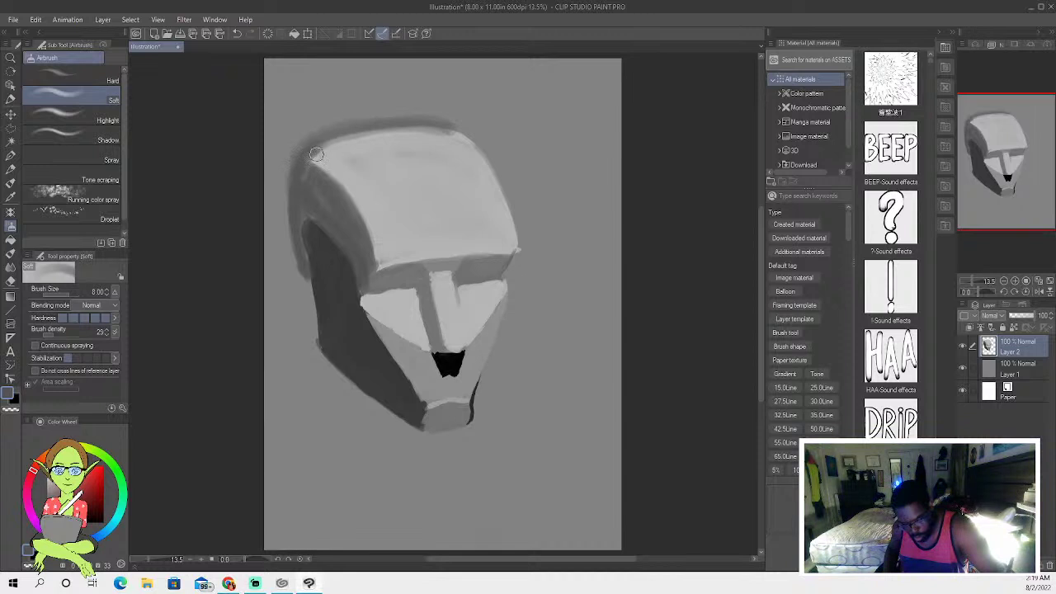
pyautogui.click(236, 36)
pyautogui.moveTo(323, 150)
pyautogui.mouseDown()
pyautogui.moveTo(373, 134)
pyautogui.moveTo(460, 142)
pyautogui.moveTo(434, 127)
pyautogui.moveTo(356, 129)
pyautogui.moveTo(290, 171)
pyautogui.moveTo(354, 137)
pyautogui.mouseUp()
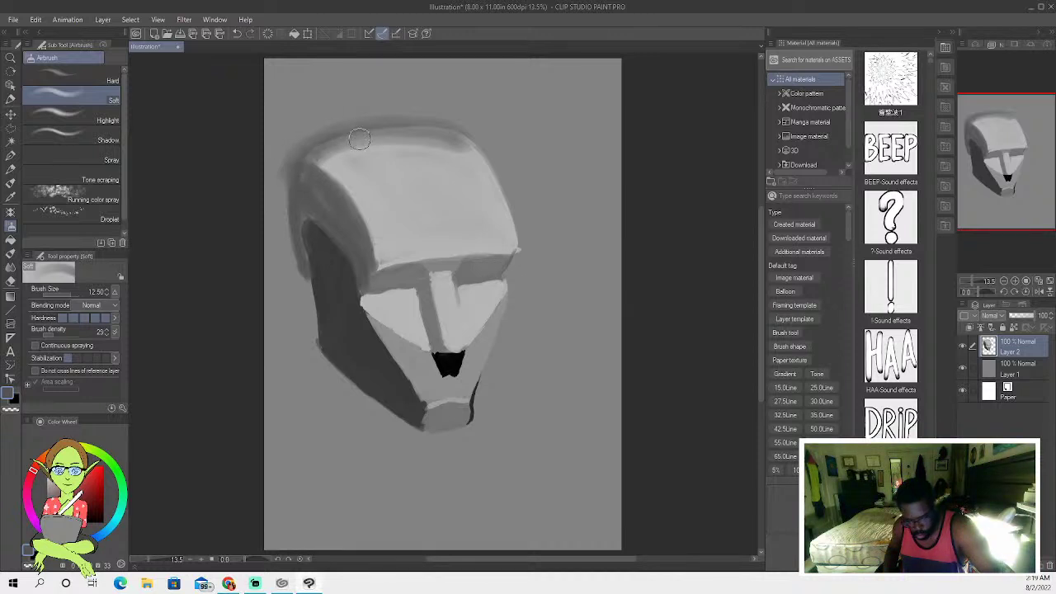
pyautogui.click(237, 36)
pyautogui.moveTo(314, 171)
pyautogui.mouseDown()
pyautogui.moveTo(358, 146)
pyautogui.moveTo(413, 133)
pyautogui.moveTo(465, 143)
pyautogui.moveTo(390, 128)
pyautogui.moveTo(333, 143)
pyautogui.moveTo(302, 169)
pyautogui.moveTo(366, 139)
pyautogui.moveTo(425, 132)
pyautogui.moveTo(462, 145)
pyautogui.moveTo(415, 122)
pyautogui.moveTo(481, 154)
pyautogui.moveTo(409, 133)
pyautogui.moveTo(340, 154)
pyautogui.moveTo(410, 131)
pyautogui.moveTo(316, 172)
pyautogui.moveTo(356, 134)
pyautogui.moveTo(298, 184)
pyautogui.moveTo(308, 156)
pyautogui.moveTo(294, 210)
pyautogui.moveTo(309, 161)
pyautogui.mouseUp()
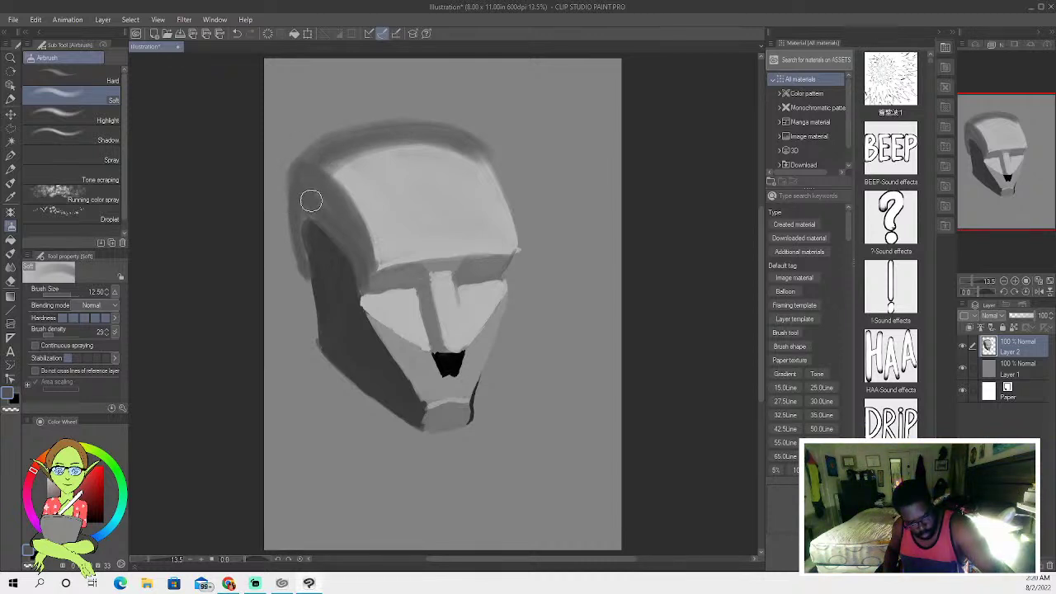
pyautogui.press('[')
pyautogui.press('[')
pyautogui.press('[')
pyautogui.press('[')
pyautogui.press('[')
pyautogui.press('[')
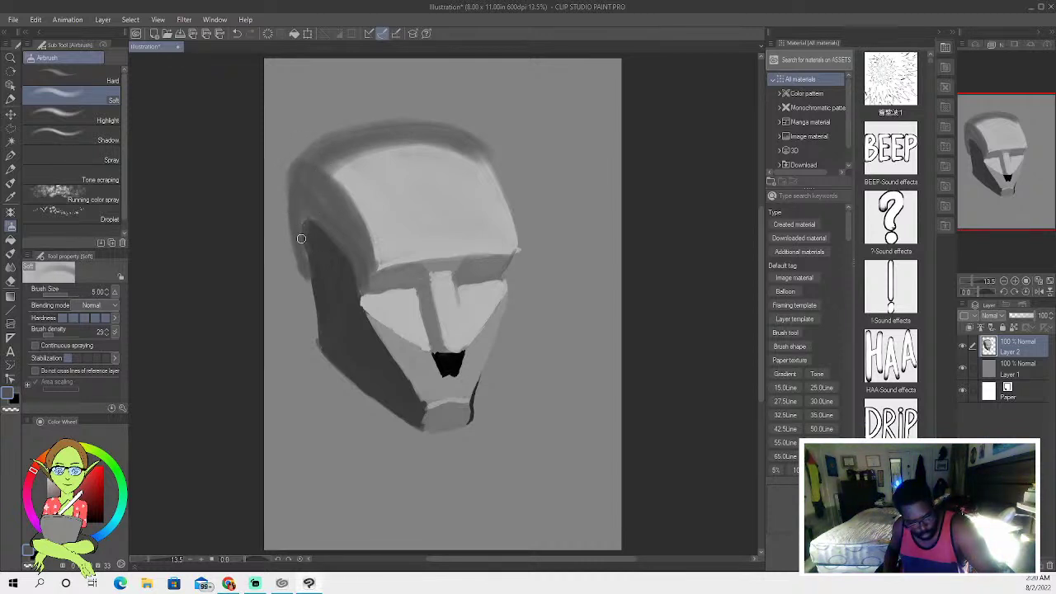
# Sample the jaw's dark grey and extend the dark side area out to the back of the head with Oil paint 2 at size 8.
pyautogui.click(11, 183)
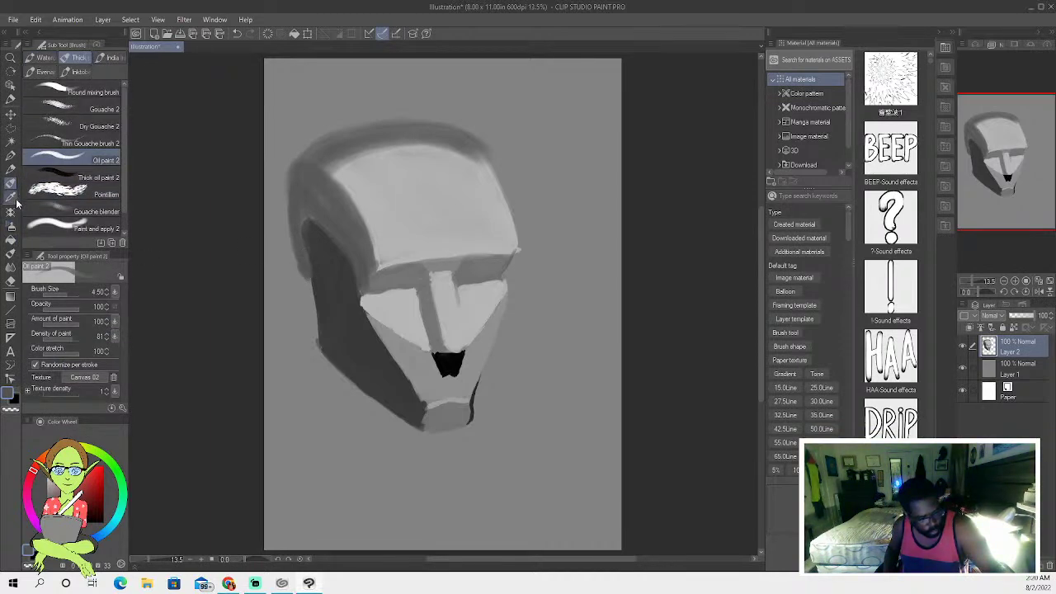
pyautogui.click(10, 197)
pyautogui.click(12, 182)
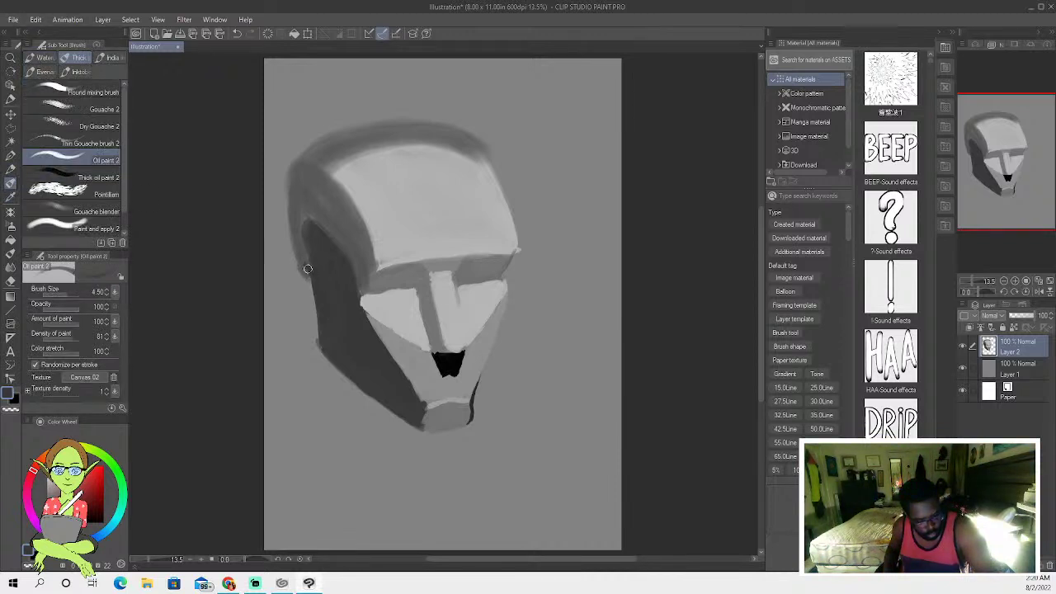
pyautogui.press(']')
pyautogui.press(']')
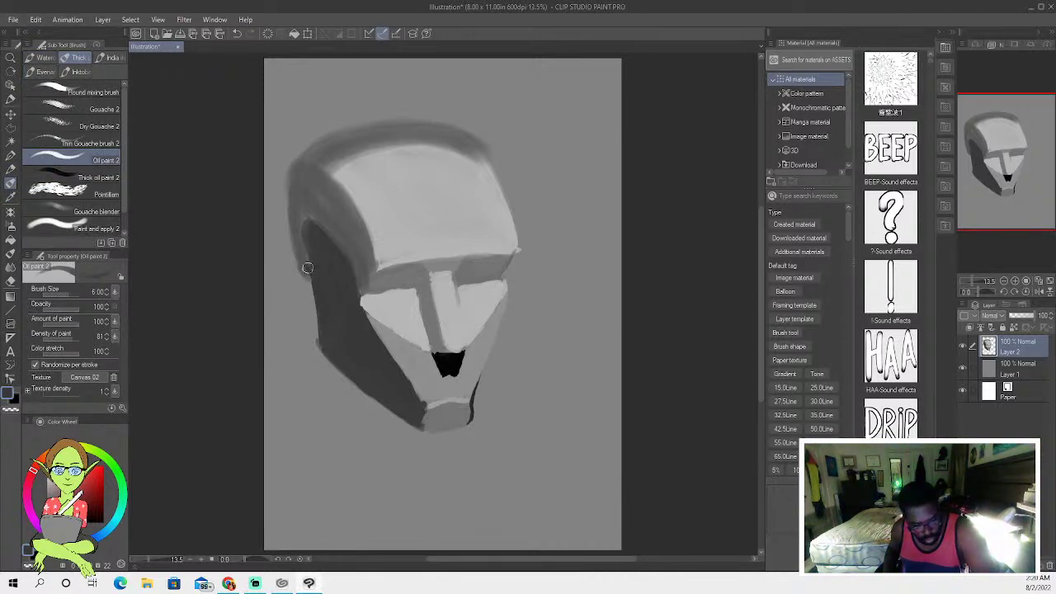
pyautogui.moveTo(302, 268); pyautogui.dragTo(299, 240)
pyautogui.press(']')
pyautogui.press(']')
pyautogui.moveTo(306, 262)
pyautogui.mouseDown()
pyautogui.moveTo(293, 222)
pyautogui.moveTo(306, 270)
pyautogui.mouseUp()
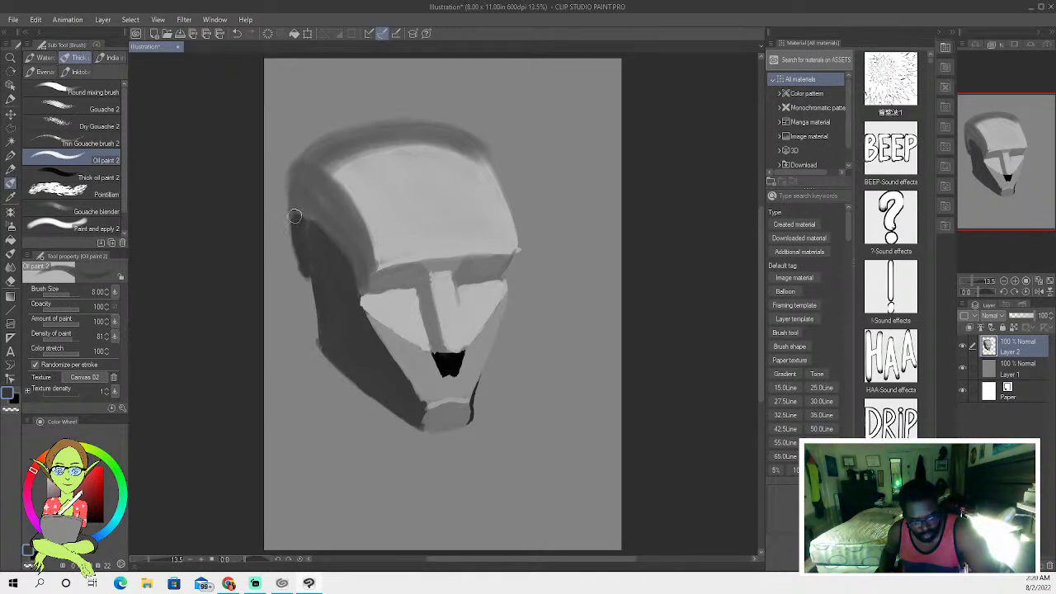
pyautogui.moveTo(298, 223); pyautogui.dragTo(309, 264)
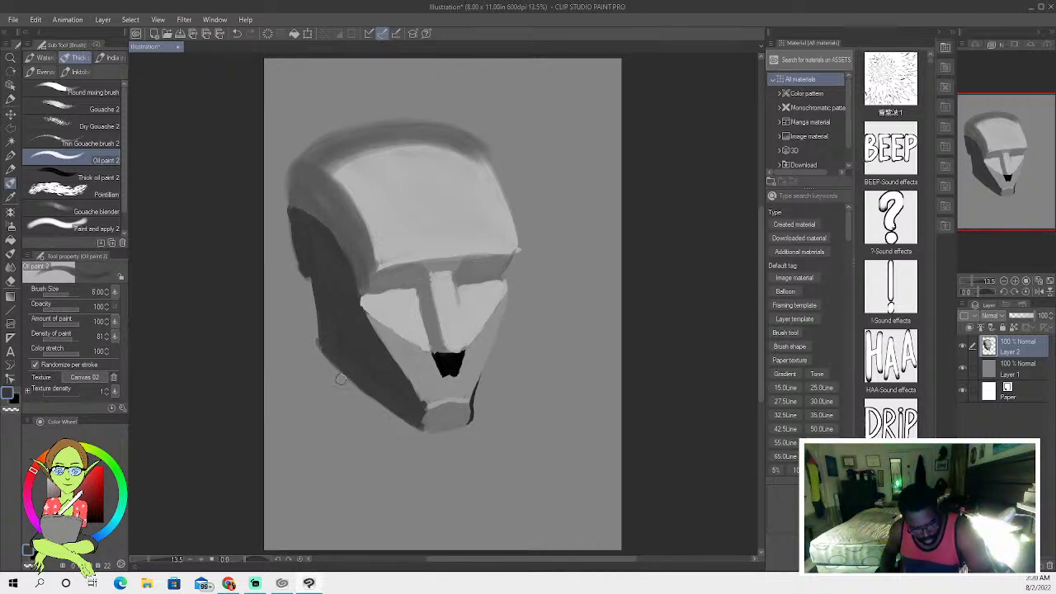
# Outline a tapering neck below the jaw with dark lines at brush size 7 and fill it with dark grey.
pyautogui.moveTo(339, 364); pyautogui.dragTo(347, 418)
pyautogui.press(']')
pyautogui.press(']')
pyautogui.moveTo(472, 420); pyautogui.dragTo(449, 487)
pyautogui.moveTo(459, 444); pyautogui.dragTo(444, 497)
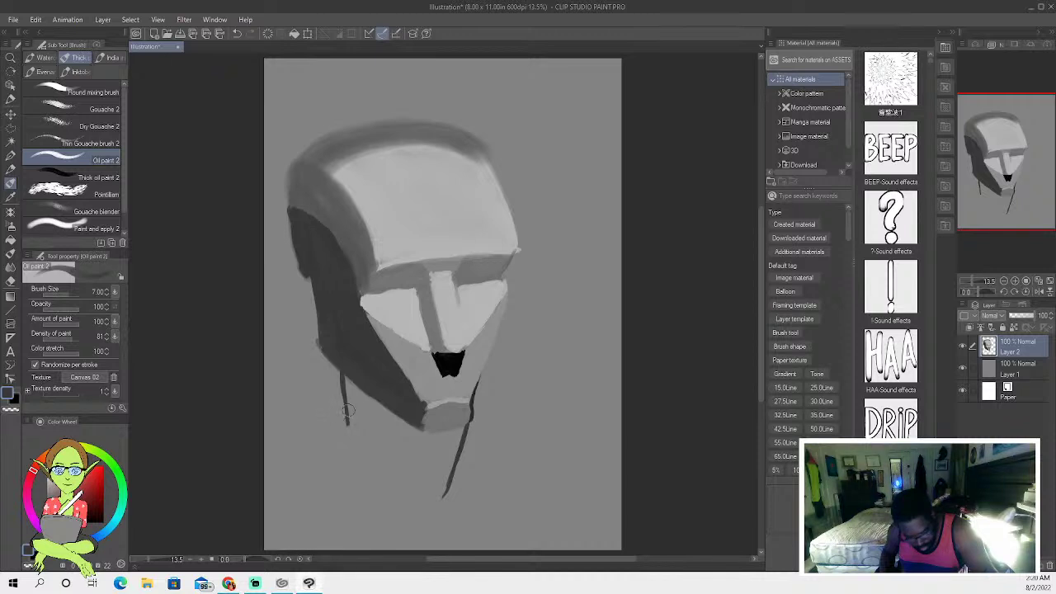
pyautogui.moveTo(341, 398)
pyautogui.mouseDown()
pyautogui.moveTo(321, 439)
pyautogui.moveTo(404, 499)
pyautogui.mouseUp()
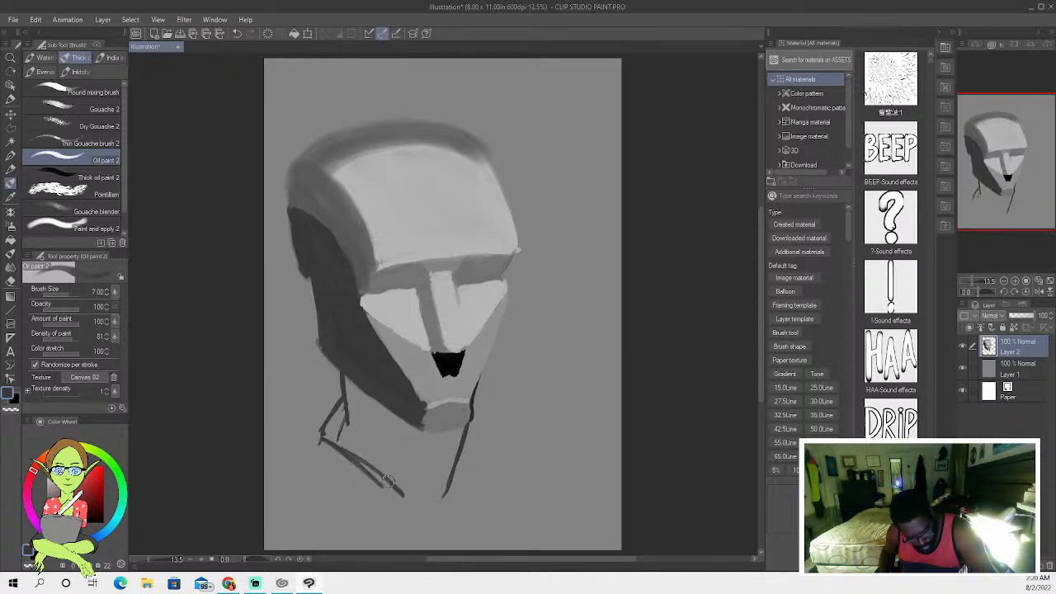
pyautogui.moveTo(330, 440)
pyautogui.mouseDown()
pyautogui.moveTo(421, 507)
pyautogui.moveTo(406, 494)
pyautogui.moveTo(413, 510)
pyautogui.moveTo(447, 506)
pyautogui.mouseUp()
pyautogui.moveTo(459, 459); pyautogui.dragTo(447, 501)
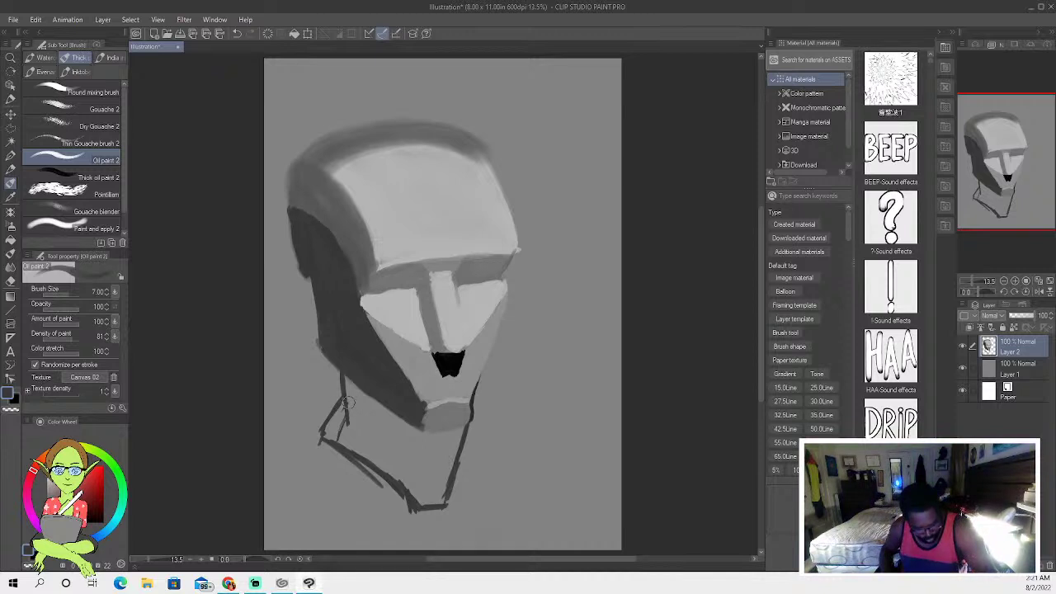
pyautogui.press(']')
pyautogui.moveTo(343, 378)
pyautogui.mouseDown()
pyautogui.moveTo(374, 416)
pyautogui.moveTo(343, 383)
pyautogui.moveTo(394, 422)
pyautogui.moveTo(345, 378)
pyautogui.moveTo(399, 430)
pyautogui.moveTo(377, 418)
pyautogui.moveTo(374, 381)
pyautogui.moveTo(376, 436)
pyautogui.moveTo(362, 404)
pyautogui.moveTo(406, 433)
pyautogui.moveTo(408, 418)
pyautogui.moveTo(425, 418)
pyautogui.moveTo(405, 440)
pyautogui.moveTo(400, 423)
pyautogui.moveTo(468, 410)
pyautogui.moveTo(416, 433)
pyautogui.moveTo(457, 435)
pyautogui.moveTo(424, 433)
pyautogui.moveTo(436, 434)
pyautogui.moveTo(451, 467)
pyautogui.moveTo(452, 439)
pyautogui.moveTo(446, 487)
pyautogui.moveTo(456, 438)
pyautogui.moveTo(426, 502)
pyautogui.moveTo(411, 475)
pyautogui.moveTo(388, 457)
pyautogui.moveTo(410, 491)
pyautogui.moveTo(352, 444)
pyautogui.moveTo(381, 462)
pyautogui.moveTo(337, 412)
pyautogui.moveTo(345, 424)
pyautogui.moveTo(366, 421)
pyautogui.moveTo(365, 402)
pyautogui.moveTo(394, 456)
pyautogui.moveTo(375, 425)
pyautogui.moveTo(388, 450)
pyautogui.moveTo(367, 430)
pyautogui.moveTo(381, 425)
pyautogui.moveTo(390, 439)
pyautogui.moveTo(347, 400)
pyautogui.moveTo(344, 431)
pyautogui.moveTo(408, 462)
pyautogui.moveTo(417, 491)
pyautogui.moveTo(413, 452)
pyautogui.moveTo(444, 452)
pyautogui.moveTo(434, 486)
pyautogui.moveTo(442, 445)
pyautogui.moveTo(358, 405)
pyautogui.moveTo(416, 501)
pyautogui.moveTo(346, 432)
pyautogui.mouseUp()
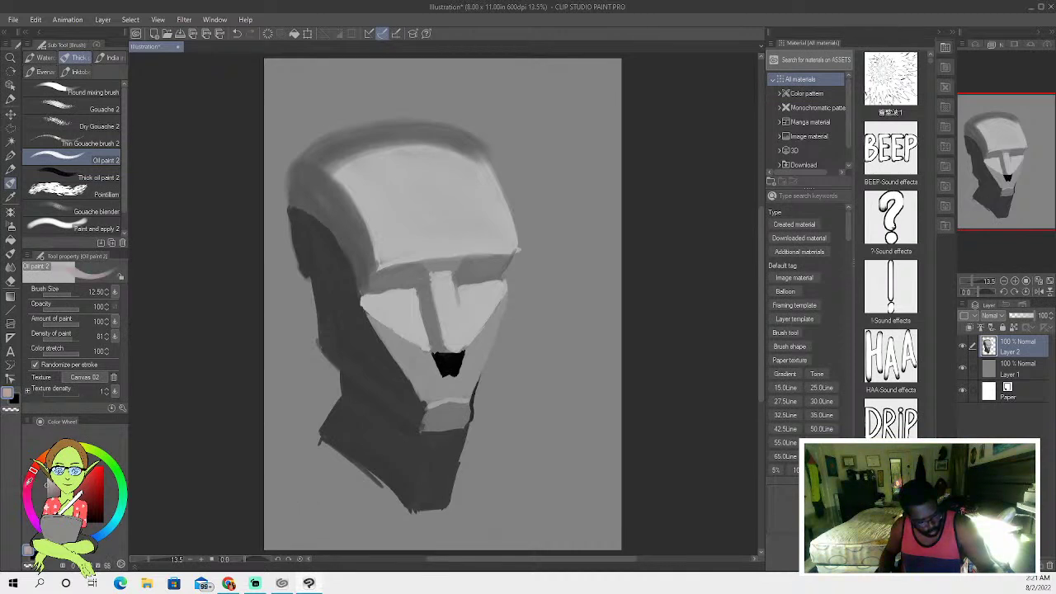
# Paint light grey shoulder shapes on both sides of the neck with Oil paint 2 at size 12.5.
pyautogui.moveTo(328, 429)
pyautogui.mouseDown()
pyautogui.moveTo(305, 444)
pyautogui.moveTo(319, 438)
pyautogui.moveTo(340, 451)
pyautogui.moveTo(403, 511)
pyautogui.moveTo(330, 454)
pyautogui.moveTo(396, 510)
pyautogui.moveTo(378, 510)
pyautogui.moveTo(308, 461)
pyautogui.moveTo(311, 442)
pyautogui.moveTo(300, 468)
pyautogui.moveTo(348, 502)
pyautogui.moveTo(391, 512)
pyautogui.moveTo(314, 474)
pyautogui.moveTo(375, 507)
pyautogui.moveTo(307, 449)
pyautogui.moveTo(341, 488)
pyautogui.moveTo(395, 510)
pyautogui.moveTo(346, 493)
pyautogui.moveTo(368, 494)
pyautogui.moveTo(328, 458)
pyautogui.moveTo(390, 507)
pyautogui.moveTo(349, 492)
pyautogui.moveTo(310, 427)
pyautogui.mouseUp()
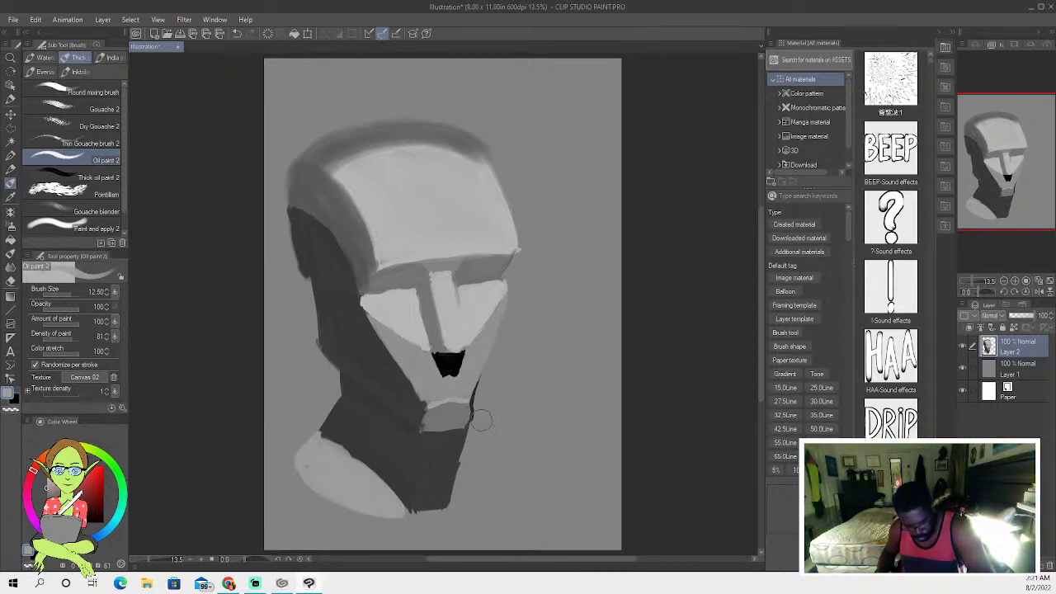
pyautogui.moveTo(483, 423)
pyautogui.mouseDown()
pyautogui.moveTo(451, 507)
pyautogui.moveTo(477, 422)
pyautogui.moveTo(479, 439)
pyautogui.moveTo(456, 482)
pyautogui.moveTo(466, 488)
pyautogui.moveTo(419, 494)
pyautogui.moveTo(397, 469)
pyautogui.moveTo(443, 495)
pyautogui.moveTo(370, 507)
pyautogui.mouseUp()
pyautogui.moveTo(472, 492)
pyautogui.mouseDown()
pyautogui.moveTo(448, 498)
pyautogui.moveTo(466, 480)
pyautogui.moveTo(417, 507)
pyautogui.mouseUp()
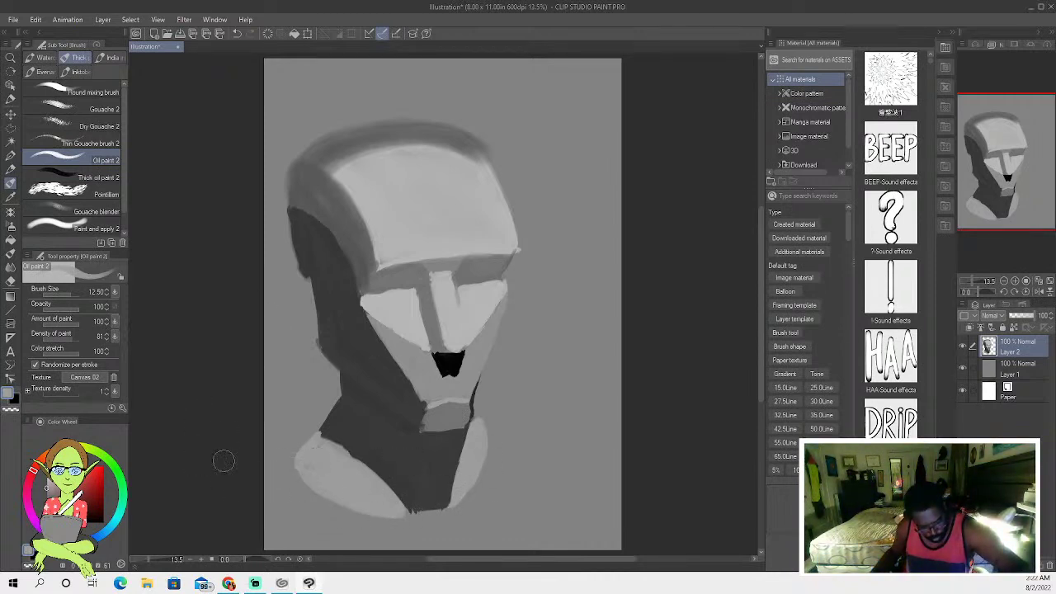
# Trim the lower edges of the shoulders and neck into a clean base with the Hard eraser at size 5.
pyautogui.click(11, 255)
pyautogui.click(11, 241)
pyautogui.click(11, 281)
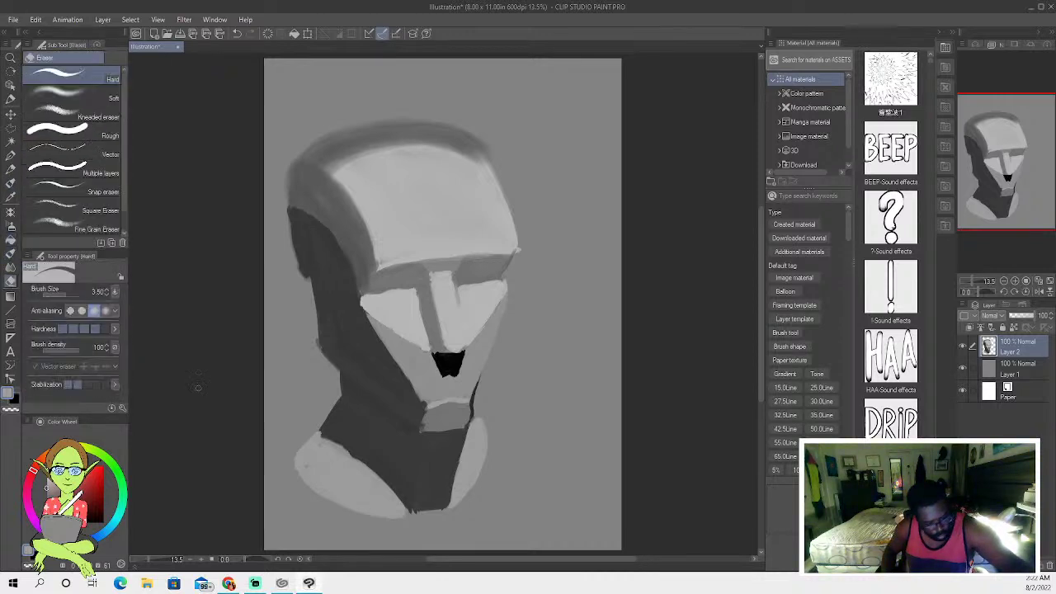
pyautogui.press('[')
pyautogui.press('[')
pyautogui.press('[')
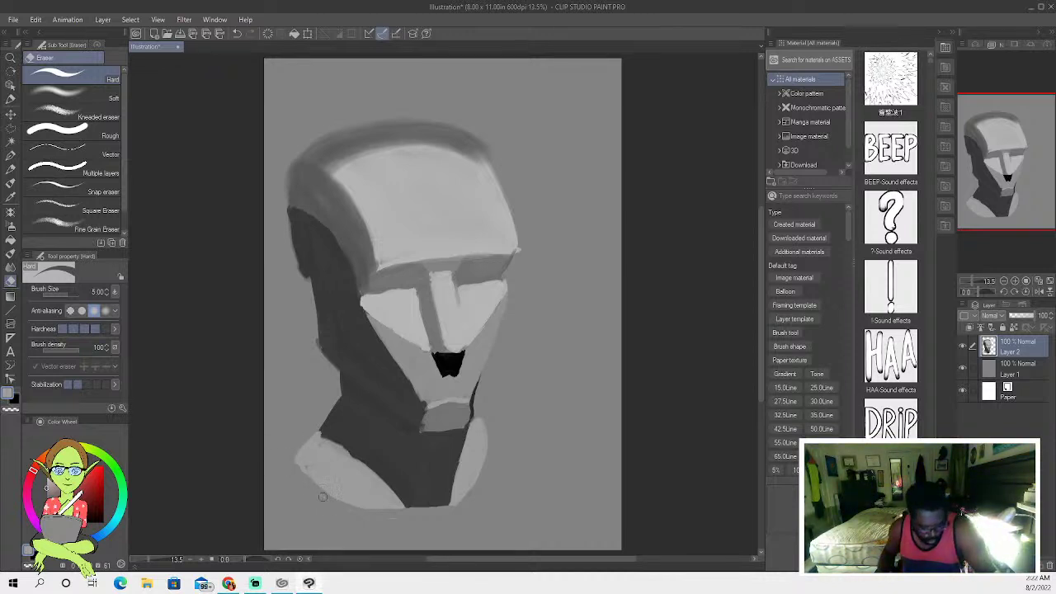
# Smooth the left shoulder's light grey surface and its border with the neck using Oil paint 2 at size 12.5.
pyautogui.click(11, 195)
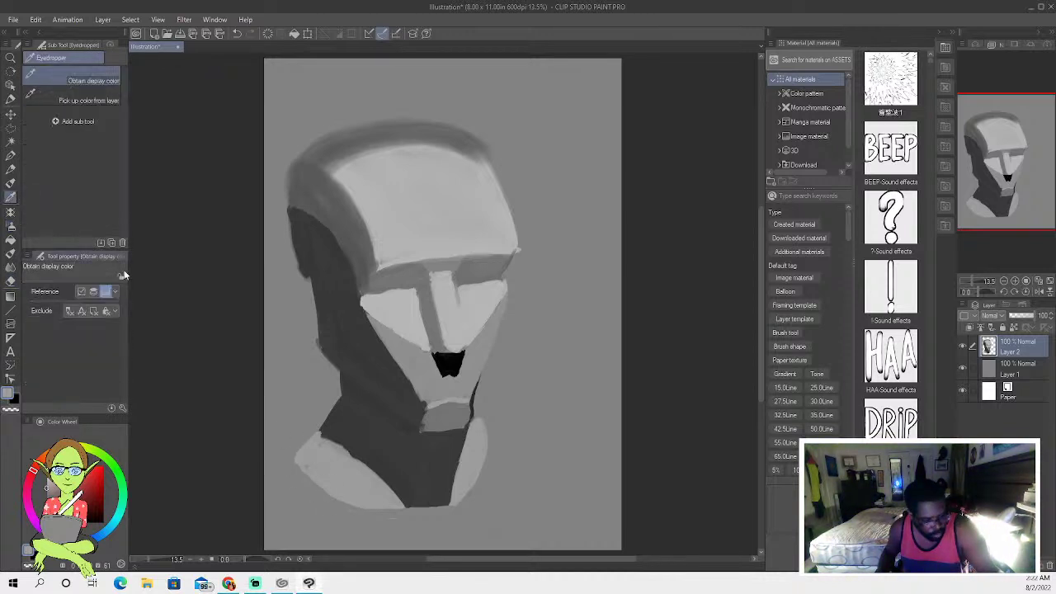
pyautogui.click(10, 182)
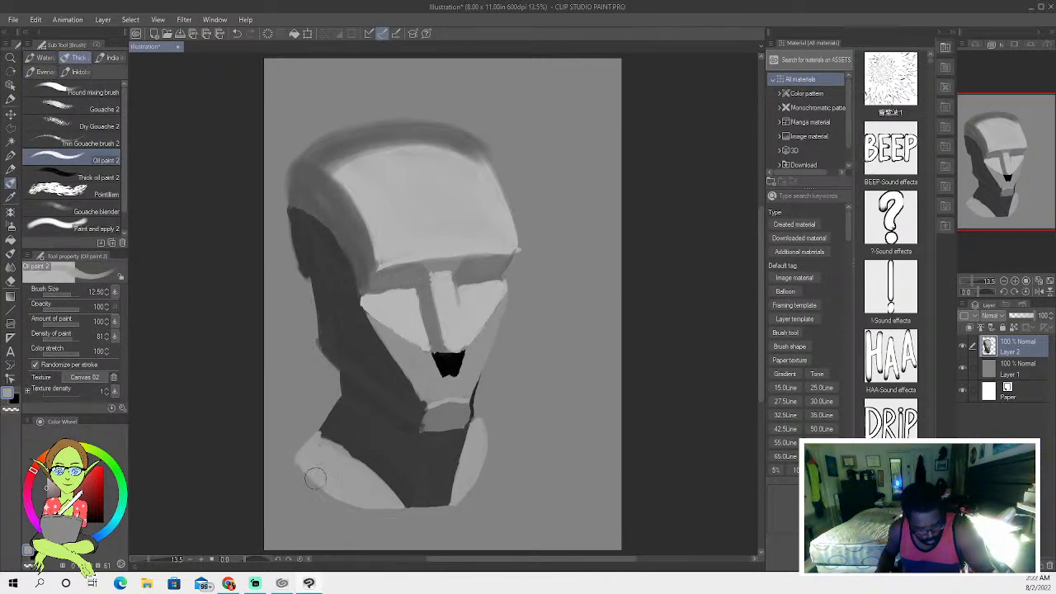
pyautogui.moveTo(382, 501)
pyautogui.mouseDown()
pyautogui.moveTo(324, 457)
pyautogui.moveTo(351, 466)
pyautogui.moveTo(332, 449)
pyautogui.mouseUp()
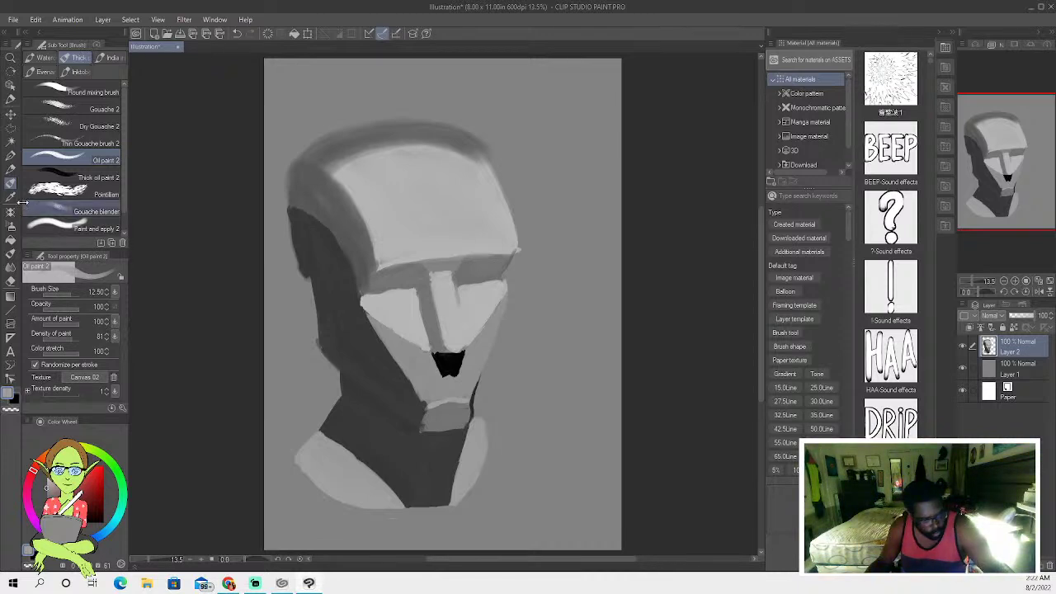
# Sample the mid grey beneath the brow and reduce the Oil paint 2 brush to size 5.
pyautogui.press('i')
pyautogui.click(400, 267)
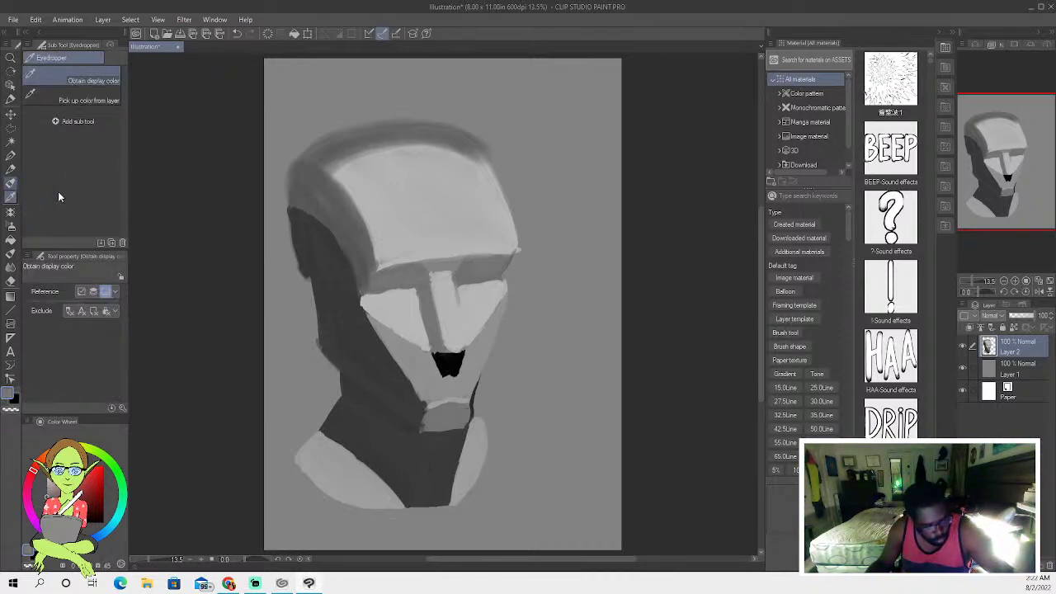
pyautogui.press('b')
pyautogui.press('[')
pyautogui.press('[')
pyautogui.press('[')
pyautogui.press('[')
pyautogui.press('[')
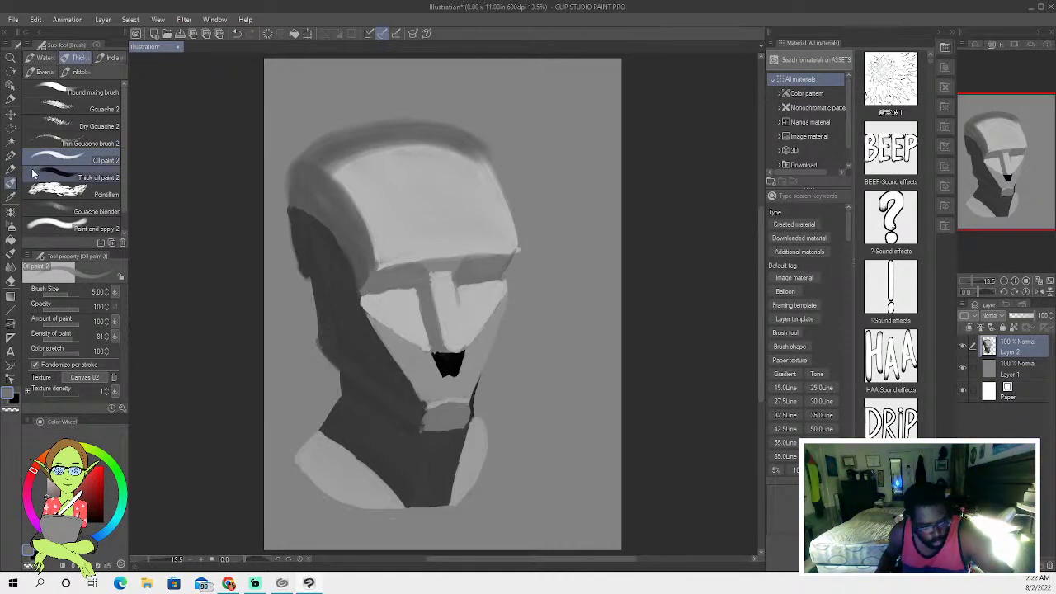
# Sample a light grey, sharpen the forehead panel's left edge at brush size 7, and erase the stray tip at the brow's right end.
pyautogui.click(11, 196)
pyautogui.click(290, 227)
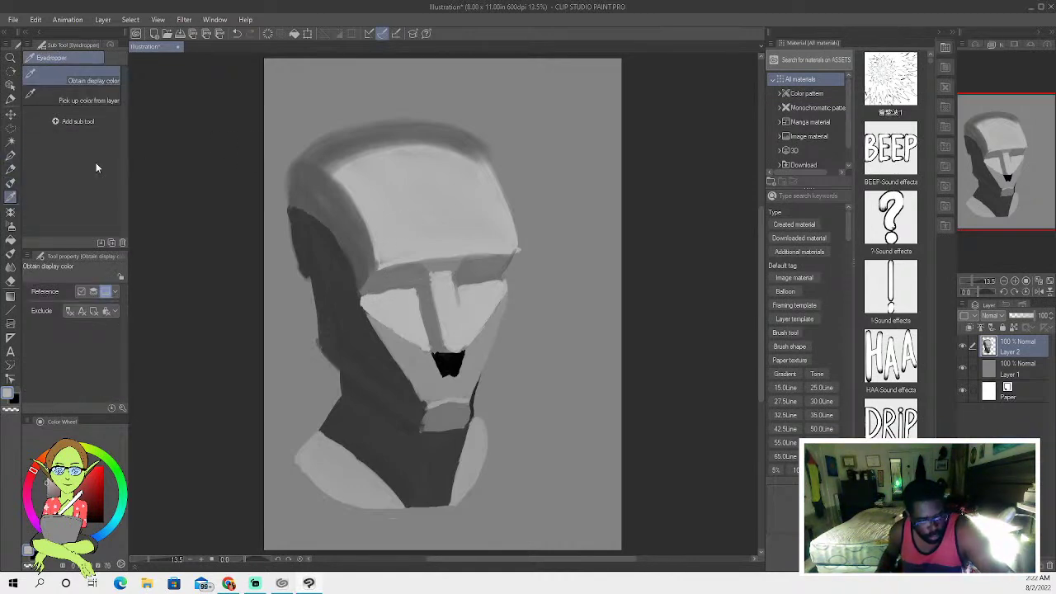
pyautogui.click(10, 183)
pyautogui.press(']')
pyautogui.moveTo(378, 262); pyautogui.dragTo(353, 203)
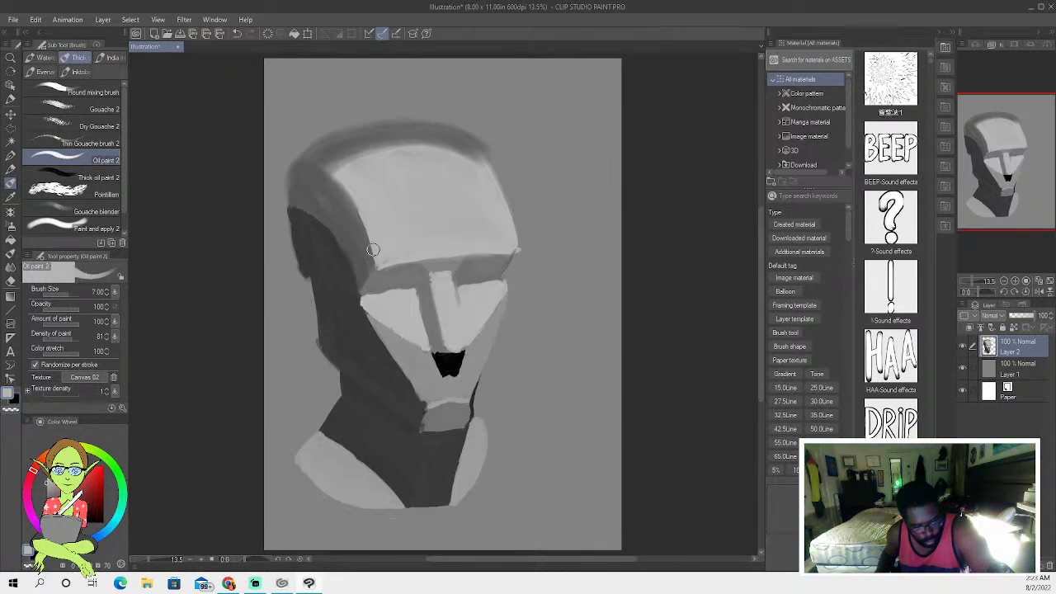
pyautogui.moveTo(373, 268); pyautogui.dragTo(344, 186)
pyautogui.moveTo(370, 239)
pyautogui.mouseDown()
pyautogui.moveTo(333, 179)
pyautogui.moveTo(378, 262)
pyautogui.moveTo(356, 210)
pyautogui.mouseUp()
pyautogui.moveTo(370, 256); pyautogui.dragTo(329, 178)
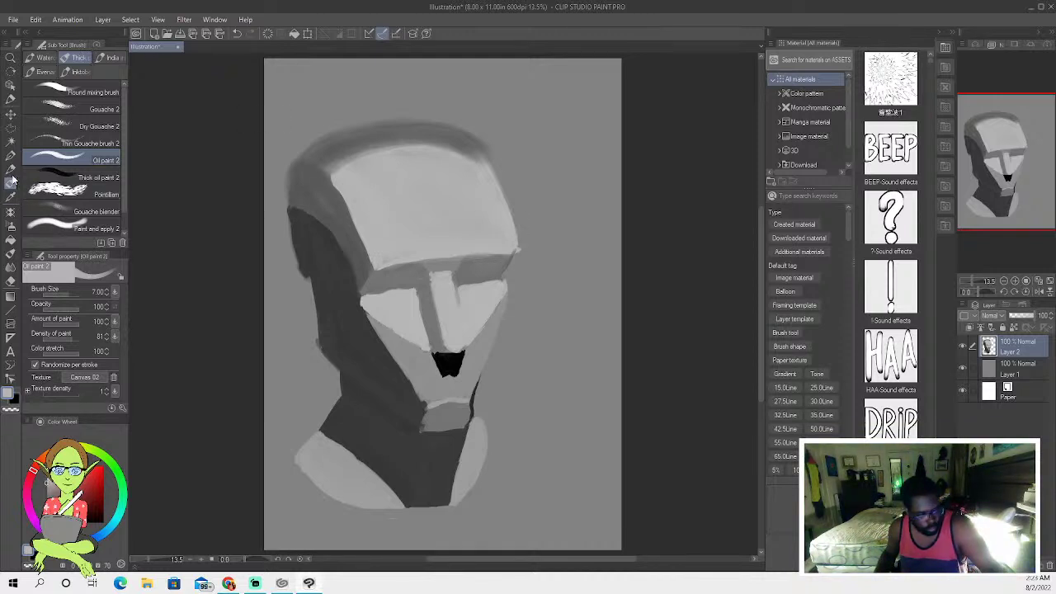
pyautogui.click(10, 280)
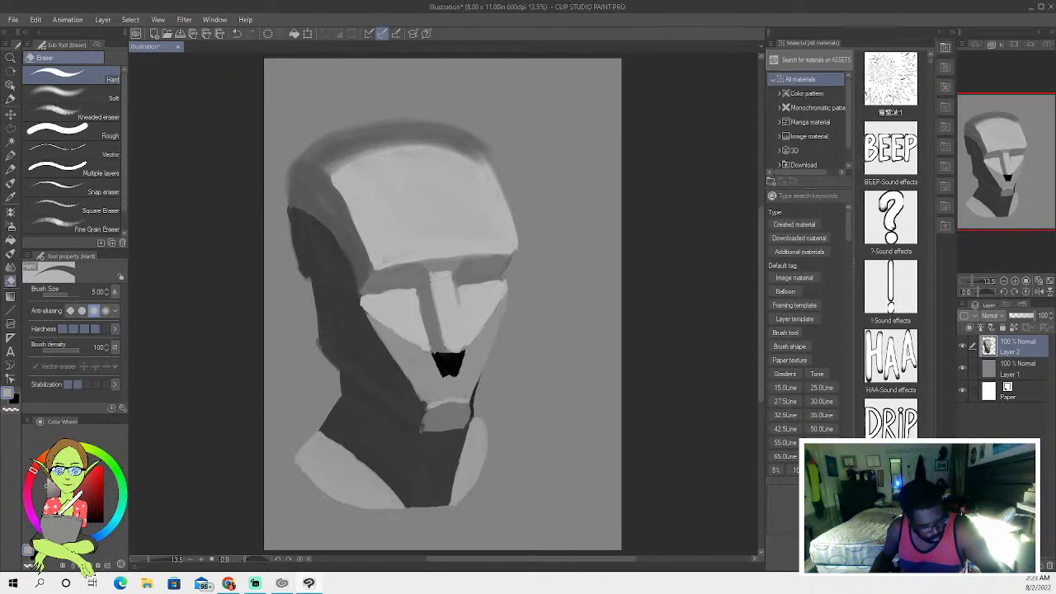
pyautogui.click(12, 185)
pyautogui.moveTo(301, 266); pyautogui.dragTo(310, 279)
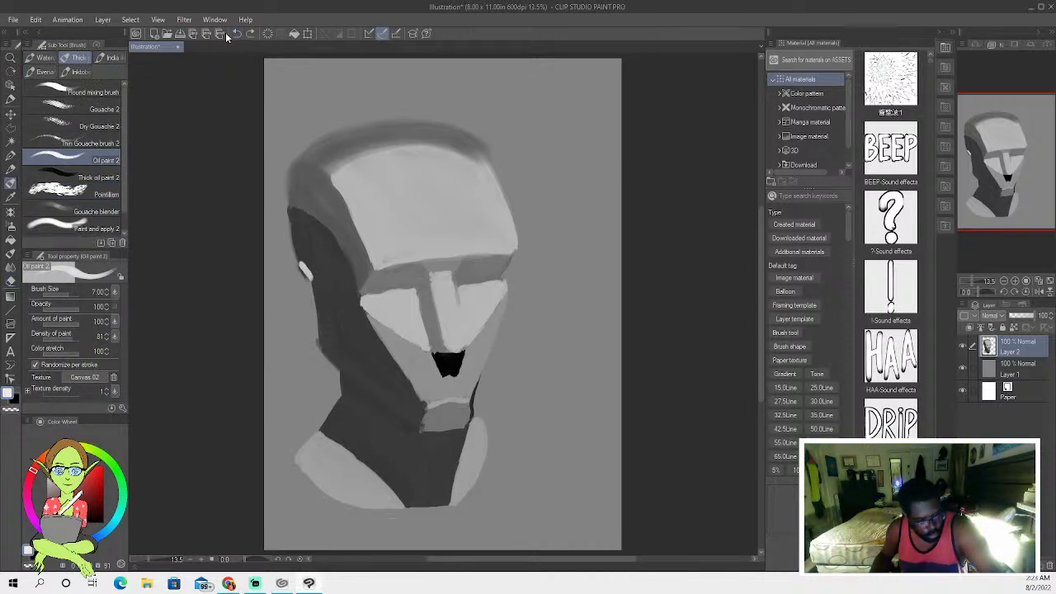
pyautogui.hotkey('ctrl', 'z')
pyautogui.click(80, 441)
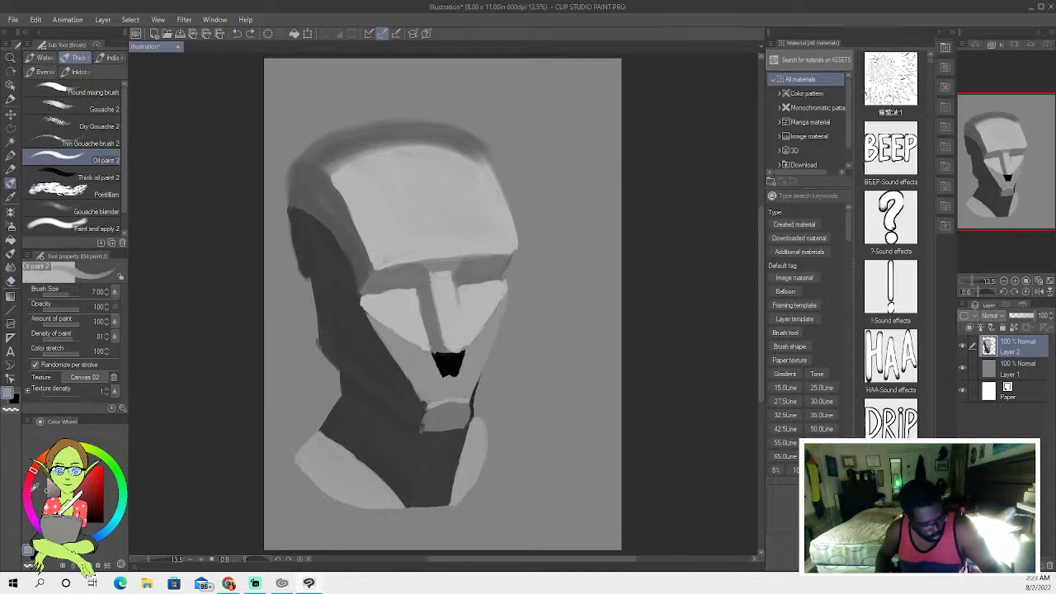
pyautogui.click(46, 490)
pyautogui.click(44, 493)
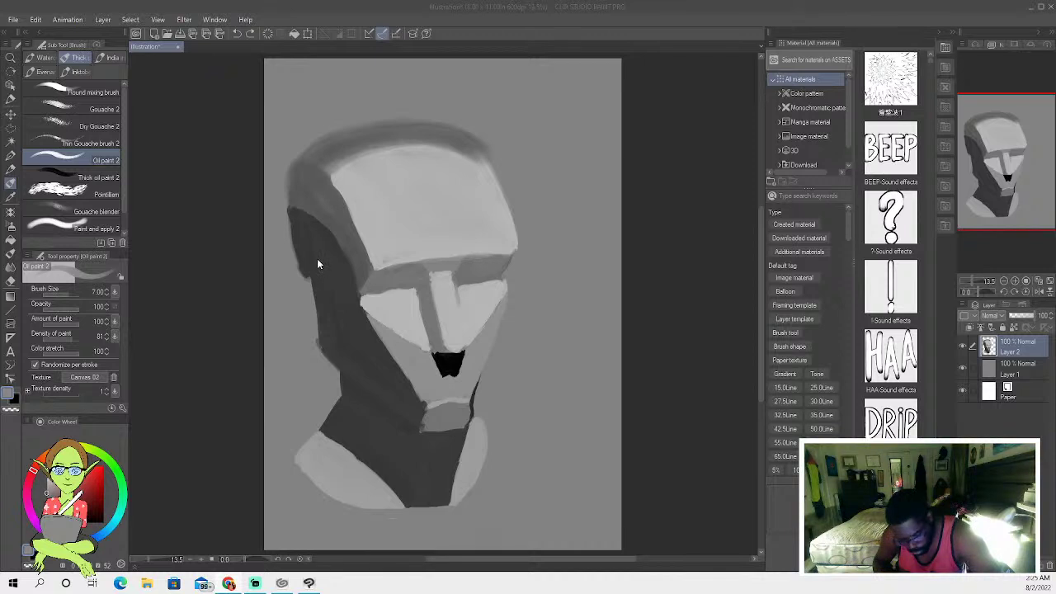
pyautogui.click(329, 365)
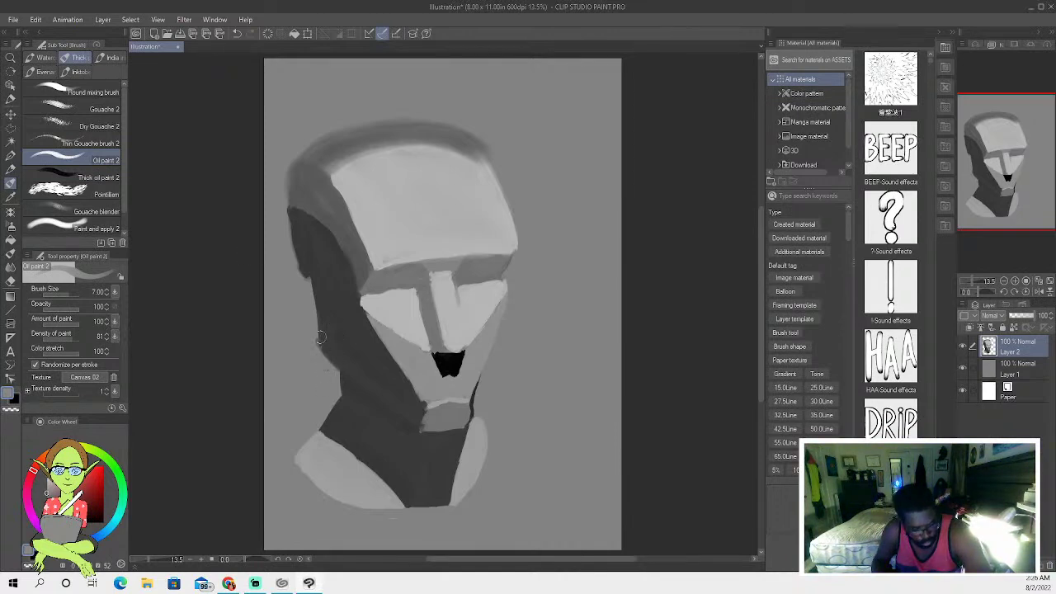
# Sample the neck's dark grey and straighten the back of the neck down to the shoulder with Oil paint 2 at size 7.
pyautogui.press('i')
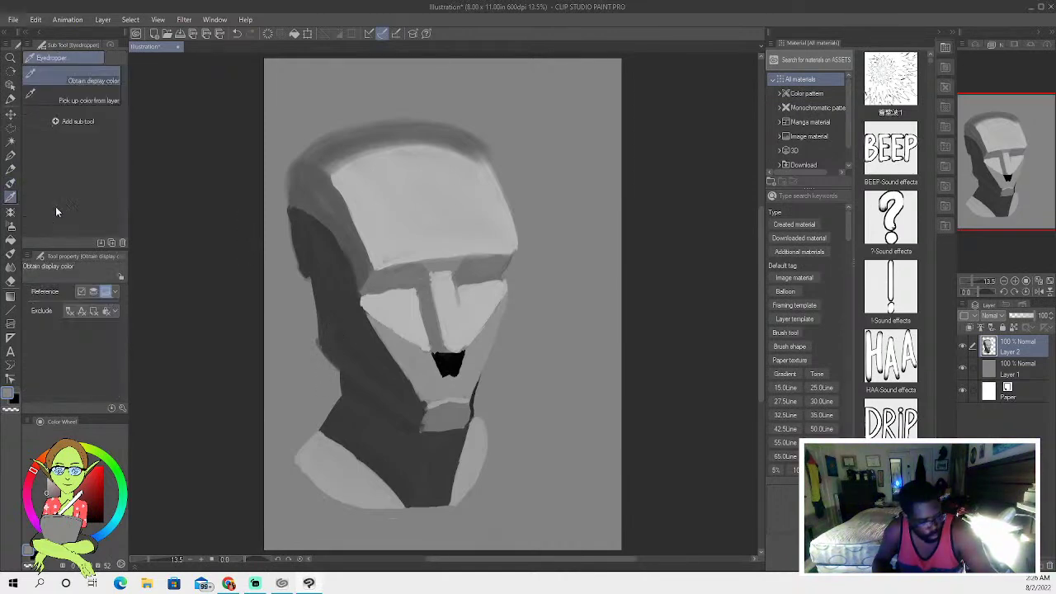
pyautogui.click(12, 183)
pyautogui.moveTo(324, 337)
pyautogui.mouseDown()
pyautogui.moveTo(326, 380)
pyautogui.moveTo(324, 336)
pyautogui.moveTo(329, 383)
pyautogui.moveTo(343, 387)
pyautogui.moveTo(330, 365)
pyautogui.moveTo(320, 394)
pyautogui.mouseUp()
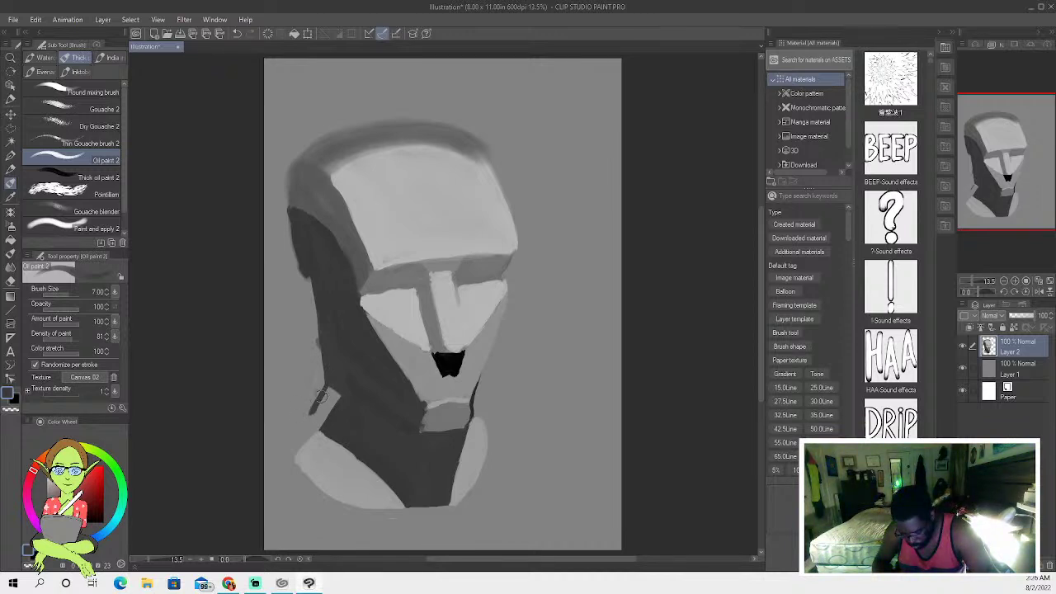
pyautogui.click(237, 34)
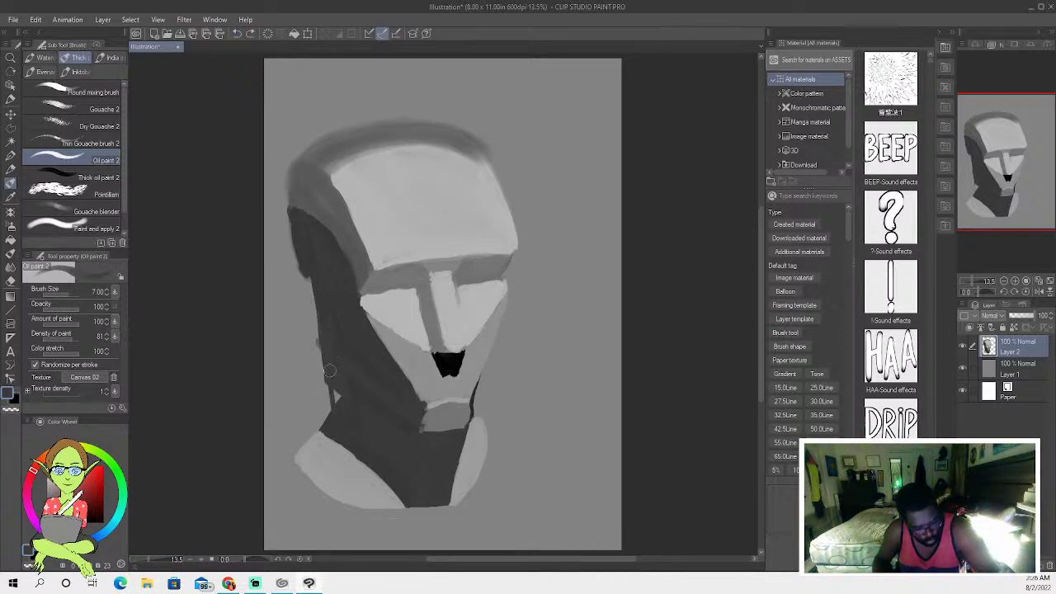
pyautogui.moveTo(329, 388); pyautogui.dragTo(330, 404)
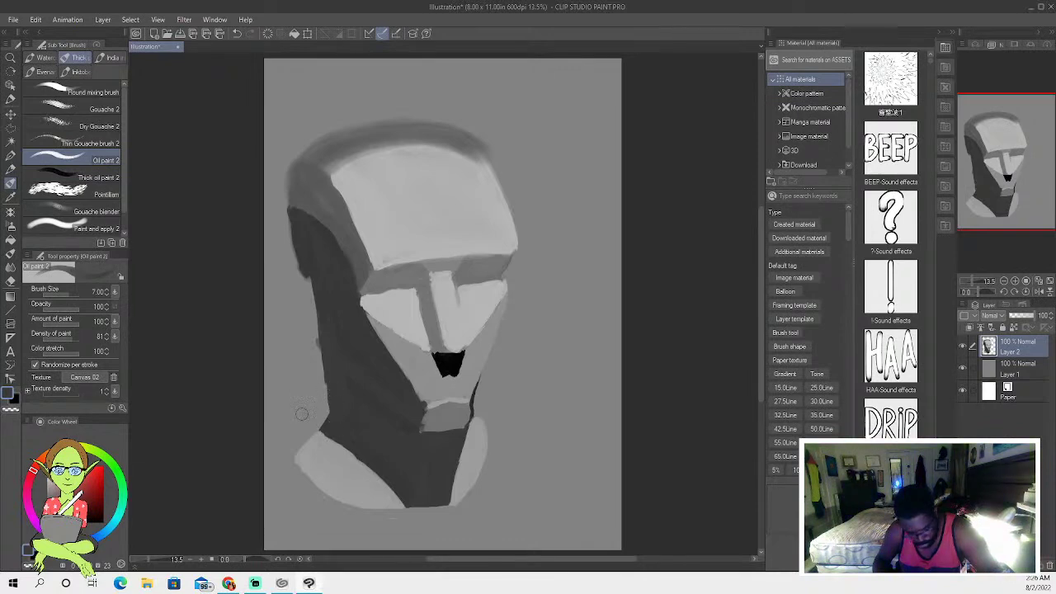
# Sample the shoulder's light grey and extend the left shoulder upward and outward to meet the back of the neck.
pyautogui.keyDown('alt'); pyautogui.click(318, 396); pyautogui.keyUp('alt')
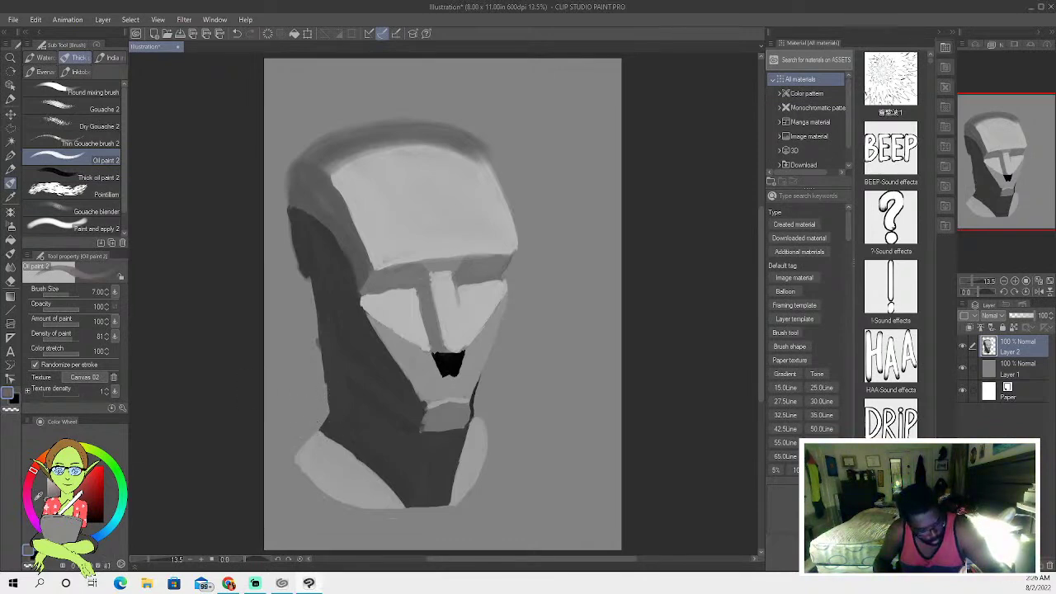
pyautogui.click(11, 196)
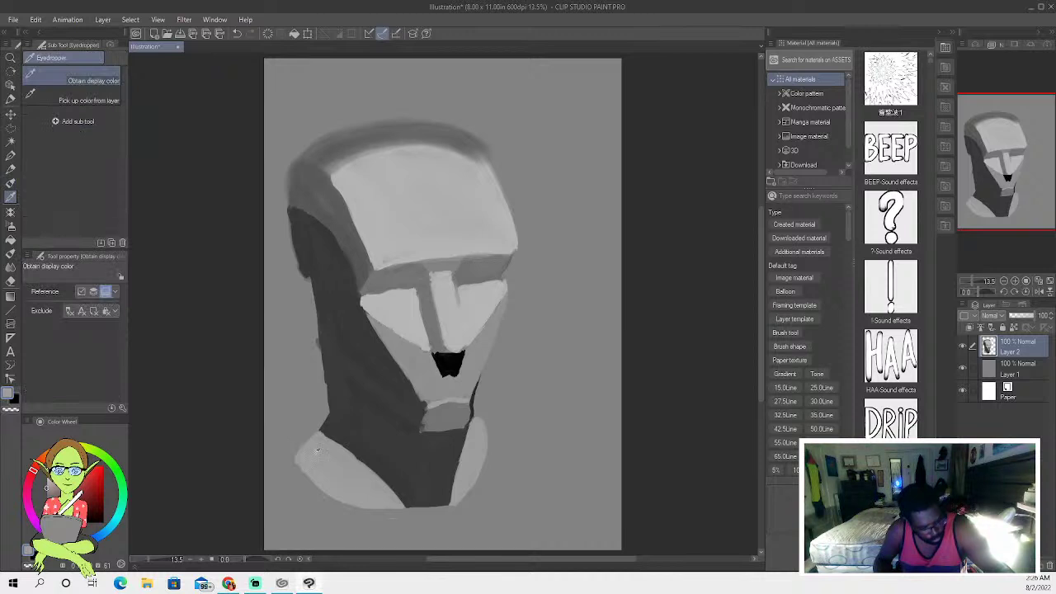
pyautogui.click(11, 183)
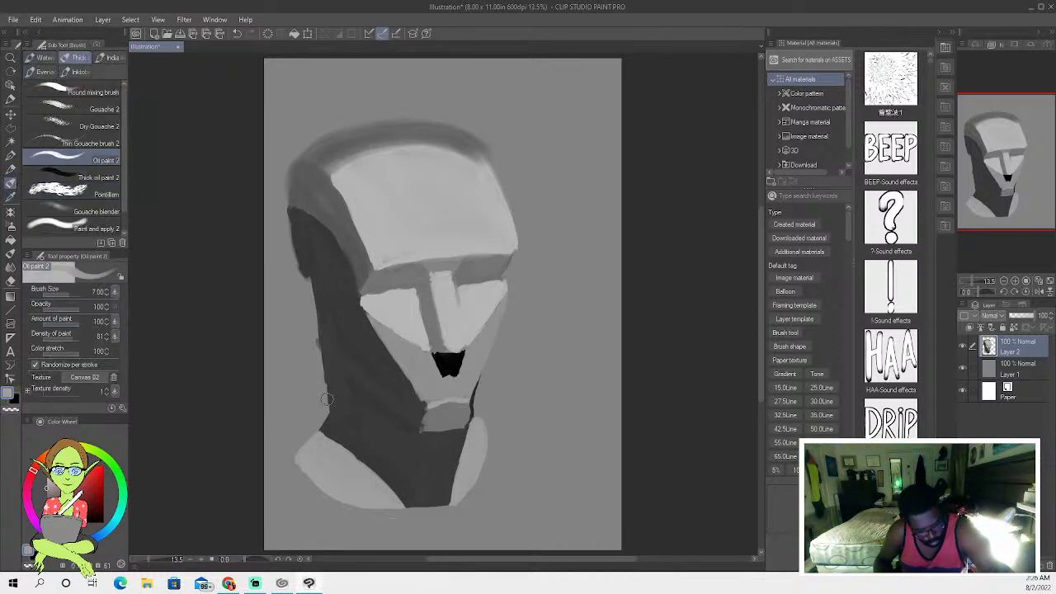
pyautogui.moveTo(326, 406); pyautogui.dragTo(289, 444)
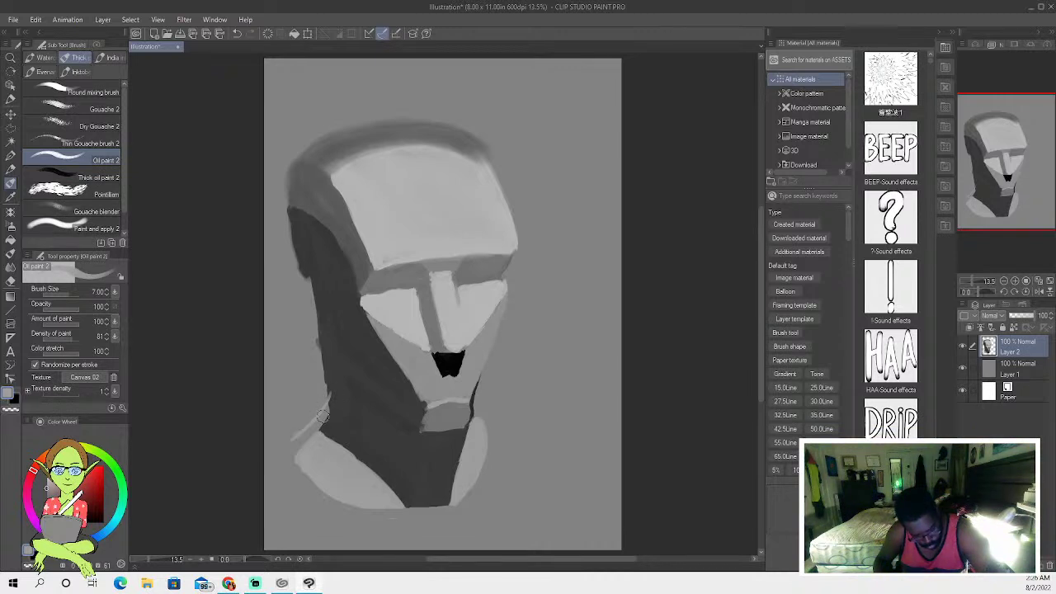
pyautogui.moveTo(331, 403); pyautogui.dragTo(291, 444)
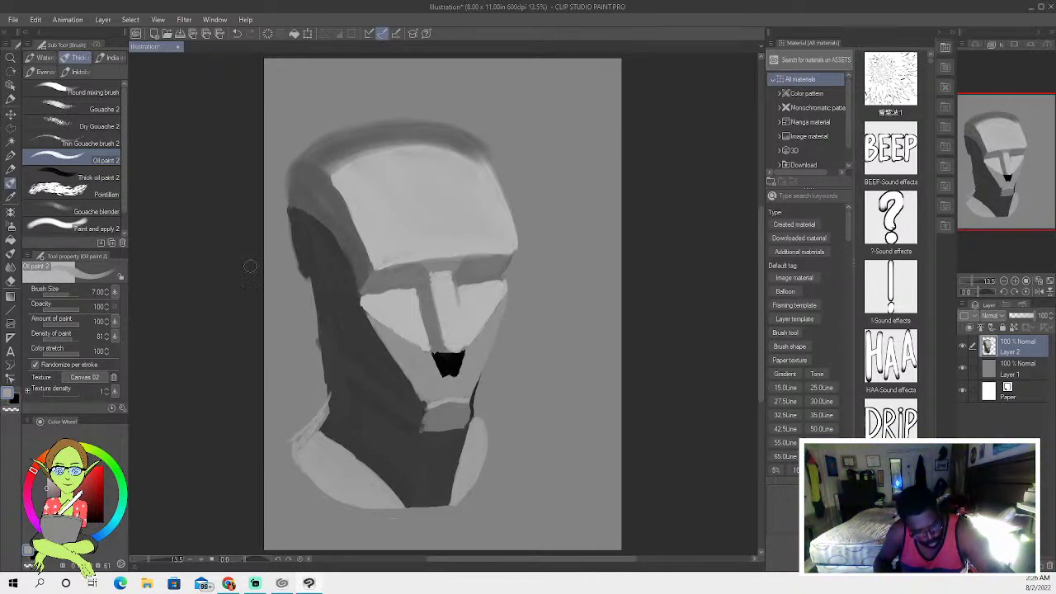
pyautogui.click(237, 33)
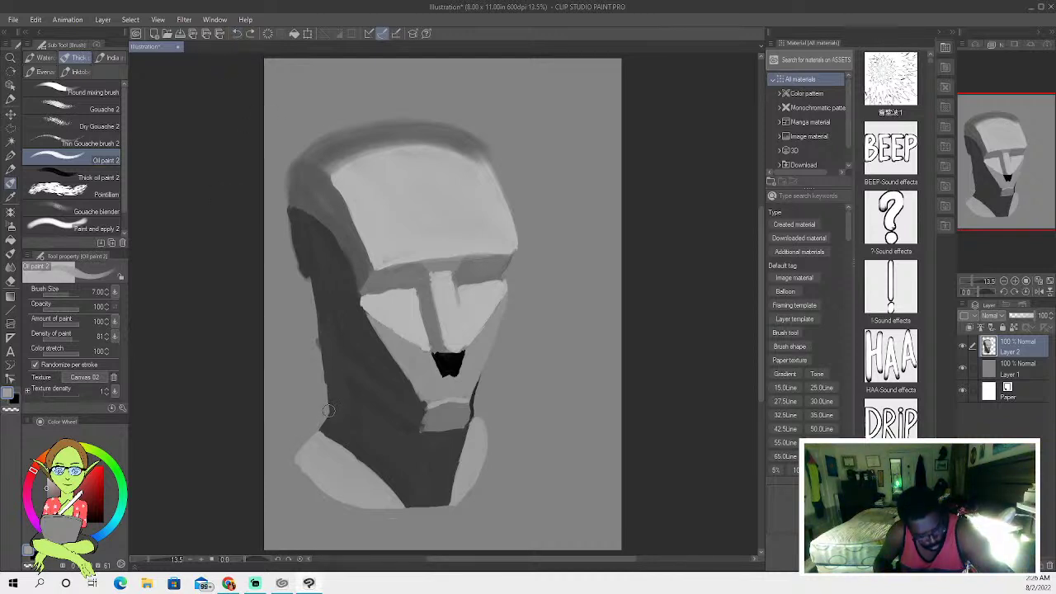
pyautogui.moveTo(331, 403); pyautogui.dragTo(289, 442)
pyautogui.hotkey('ctrl', 'z')
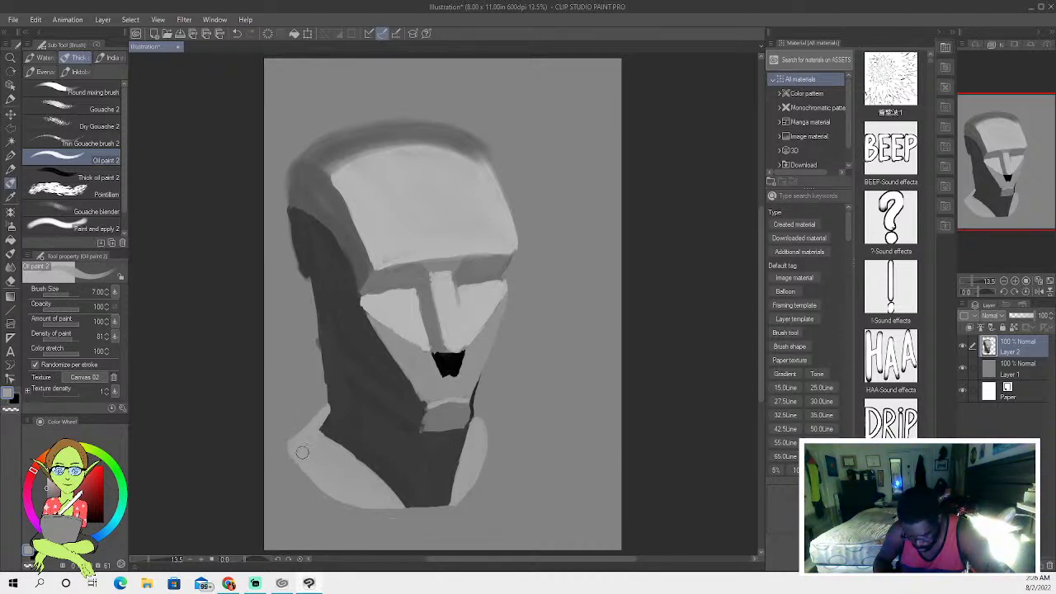
# Sample the neck's dark grey and paint the slope from the back of the neck out over the top of the left shoulder.
pyautogui.click(10, 196)
pyautogui.click(356, 438)
pyautogui.click(11, 182)
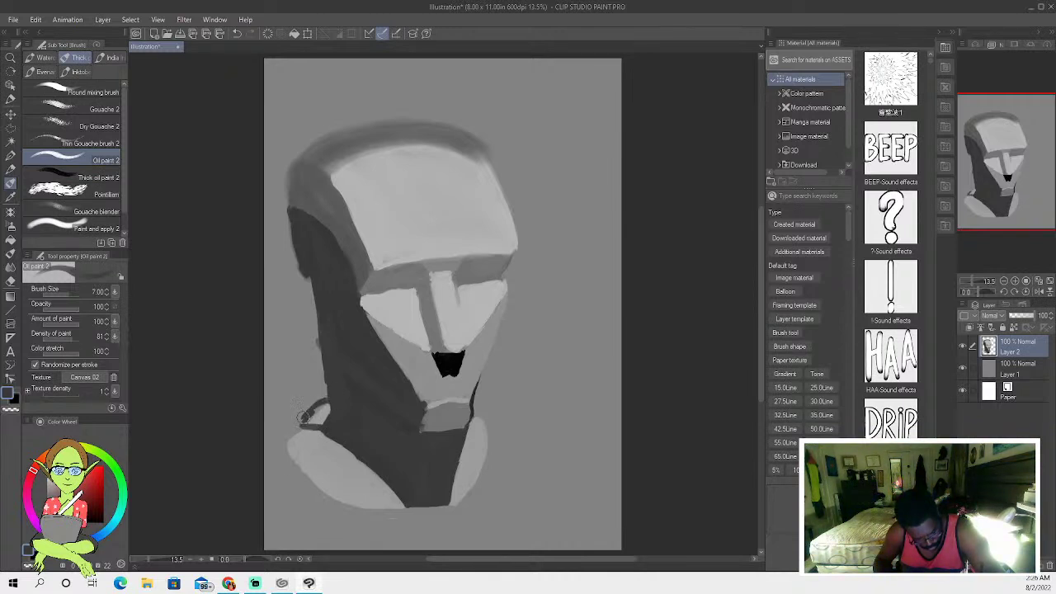
pyautogui.moveTo(315, 417)
pyautogui.mouseDown()
pyautogui.moveTo(326, 410)
pyautogui.moveTo(310, 409)
pyautogui.moveTo(305, 421)
pyautogui.moveTo(318, 422)
pyautogui.moveTo(314, 401)
pyautogui.moveTo(295, 432)
pyautogui.moveTo(320, 408)
pyautogui.mouseUp()
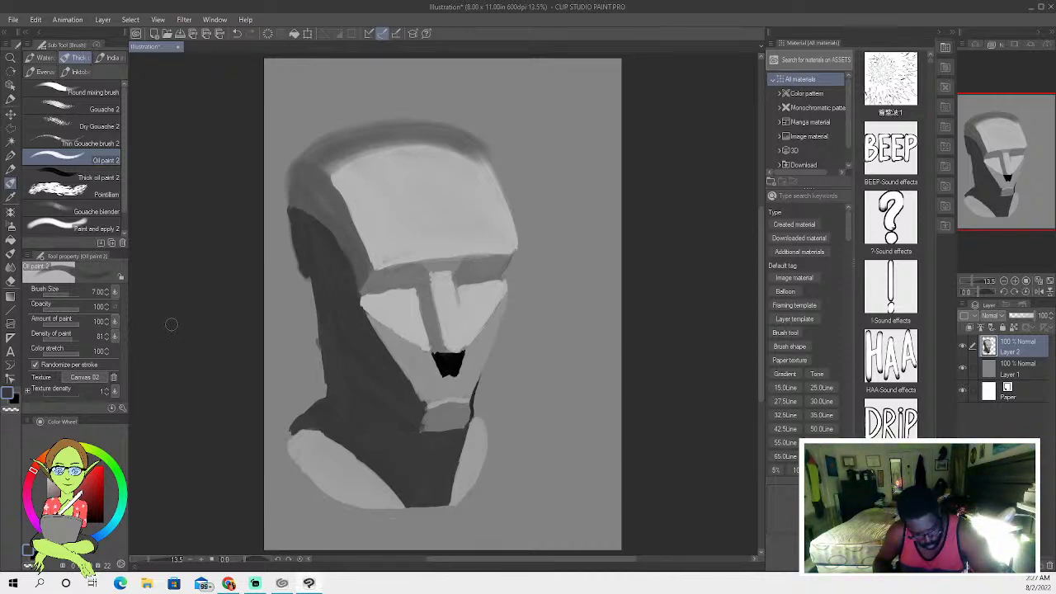
# Sample the shoulder's light grey and widen the left shoulder's outer edge into a rounded curve.
pyautogui.click(10, 197)
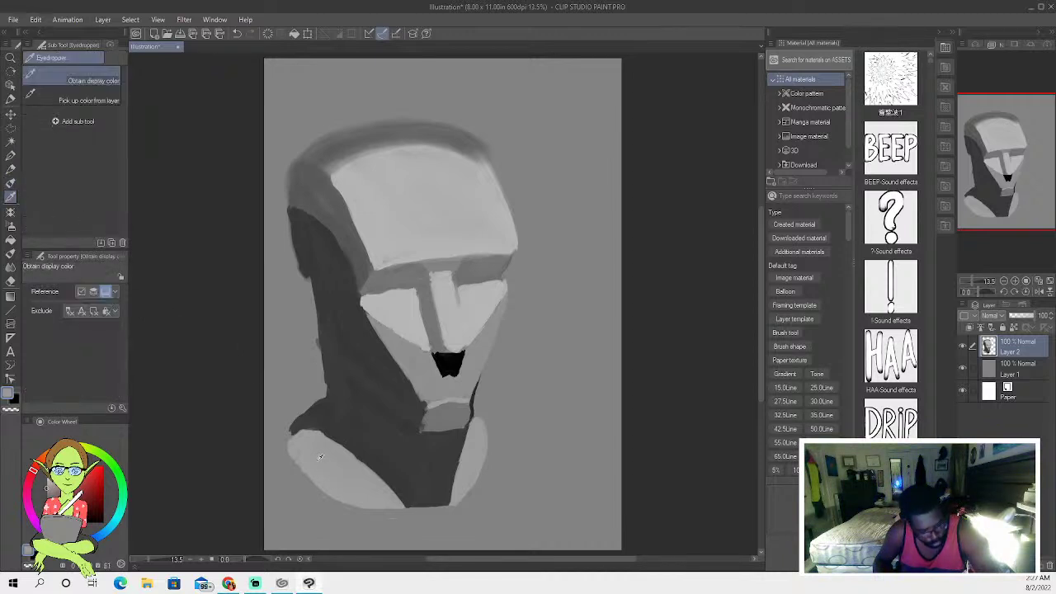
pyautogui.click(10, 182)
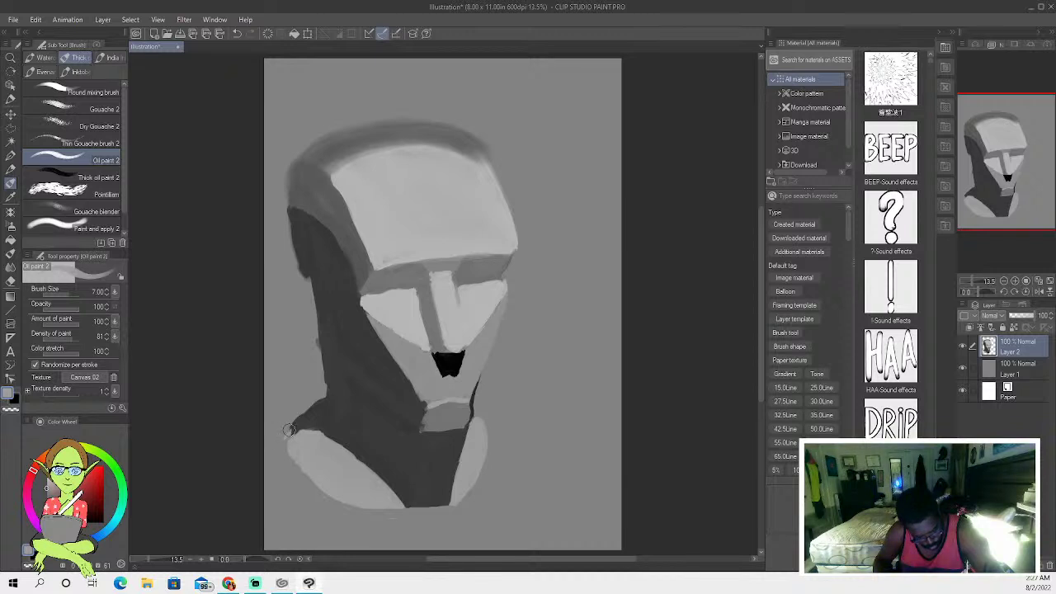
pyautogui.moveTo(283, 437)
pyautogui.mouseDown()
pyautogui.moveTo(312, 491)
pyautogui.moveTo(283, 442)
pyautogui.moveTo(320, 496)
pyautogui.moveTo(306, 486)
pyautogui.moveTo(355, 505)
pyautogui.moveTo(340, 504)
pyautogui.moveTo(376, 505)
pyautogui.moveTo(306, 475)
pyautogui.moveTo(354, 498)
pyautogui.mouseUp()
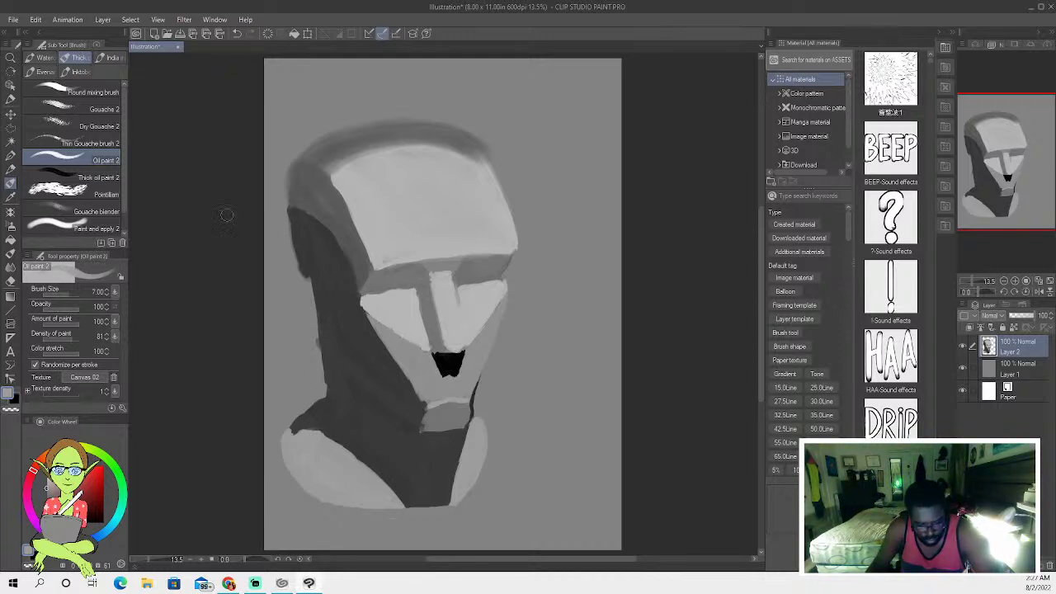
# Paint a light grey ear on the side of the head with Oil paint 2 at size 7 and add a darker inner-ear shadow.
pyautogui.press('i')
pyautogui.click(321, 288)
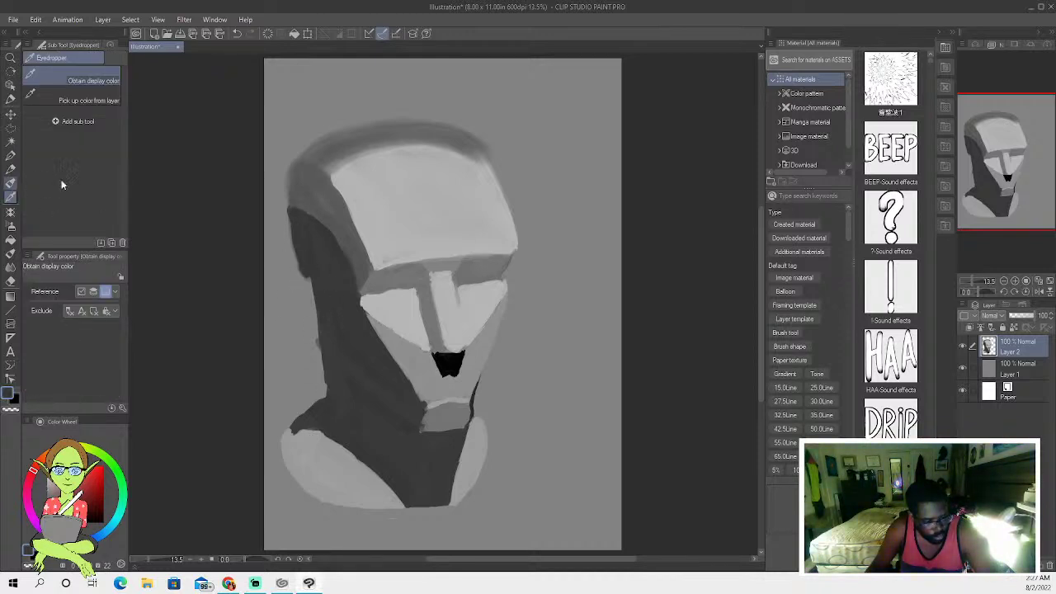
pyautogui.press('b')
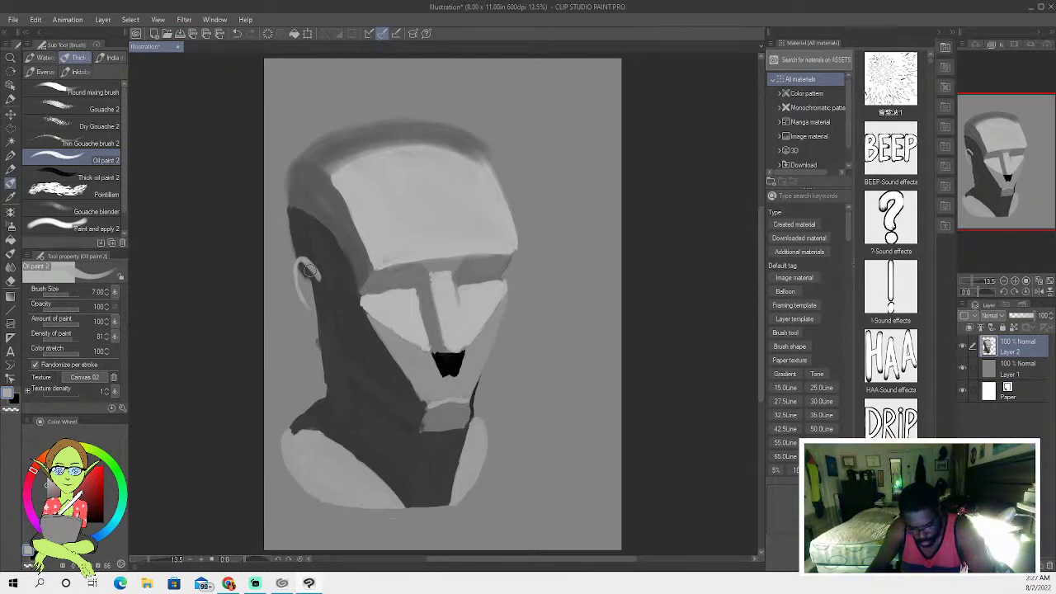
pyautogui.moveTo(311, 269); pyautogui.dragTo(321, 287)
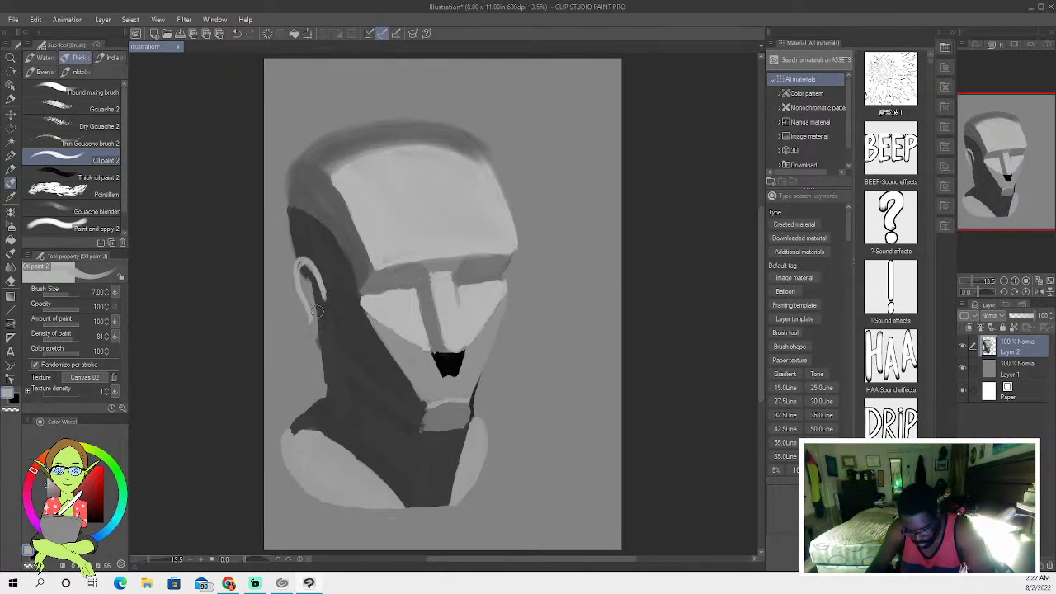
pyautogui.moveTo(309, 325)
pyautogui.mouseDown()
pyautogui.moveTo(314, 343)
pyautogui.moveTo(302, 281)
pyautogui.moveTo(324, 307)
pyautogui.moveTo(315, 299)
pyautogui.moveTo(323, 328)
pyautogui.moveTo(320, 304)
pyautogui.moveTo(299, 299)
pyautogui.moveTo(306, 265)
pyautogui.mouseUp()
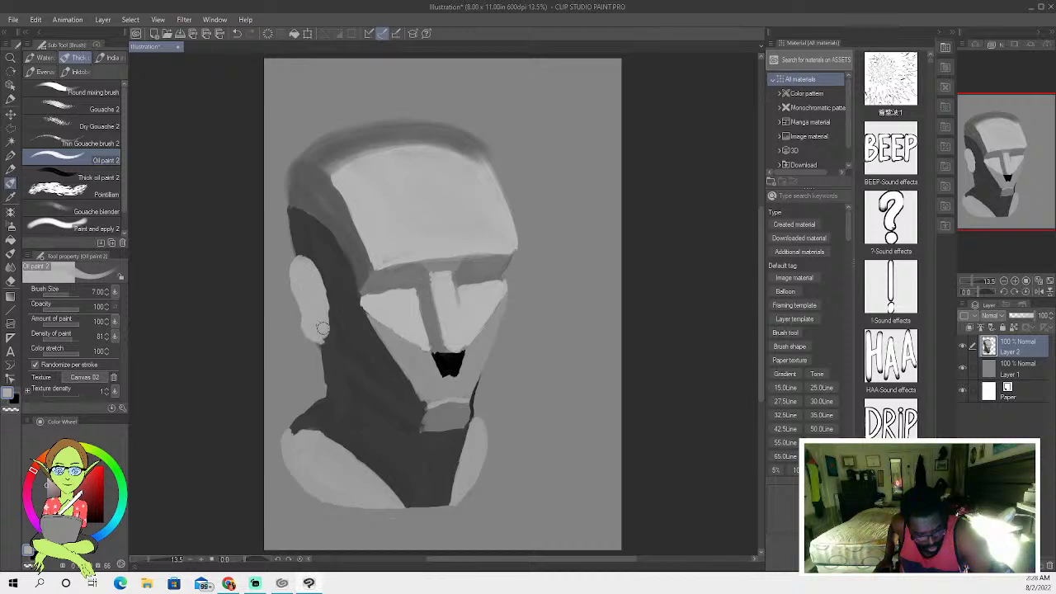
pyautogui.moveTo(316, 317)
pyautogui.mouseDown()
pyautogui.moveTo(303, 279)
pyautogui.moveTo(320, 340)
pyautogui.moveTo(325, 307)
pyautogui.moveTo(325, 341)
pyautogui.moveTo(309, 266)
pyautogui.moveTo(326, 313)
pyautogui.moveTo(315, 268)
pyautogui.moveTo(321, 333)
pyautogui.moveTo(296, 275)
pyautogui.moveTo(311, 337)
pyautogui.mouseUp()
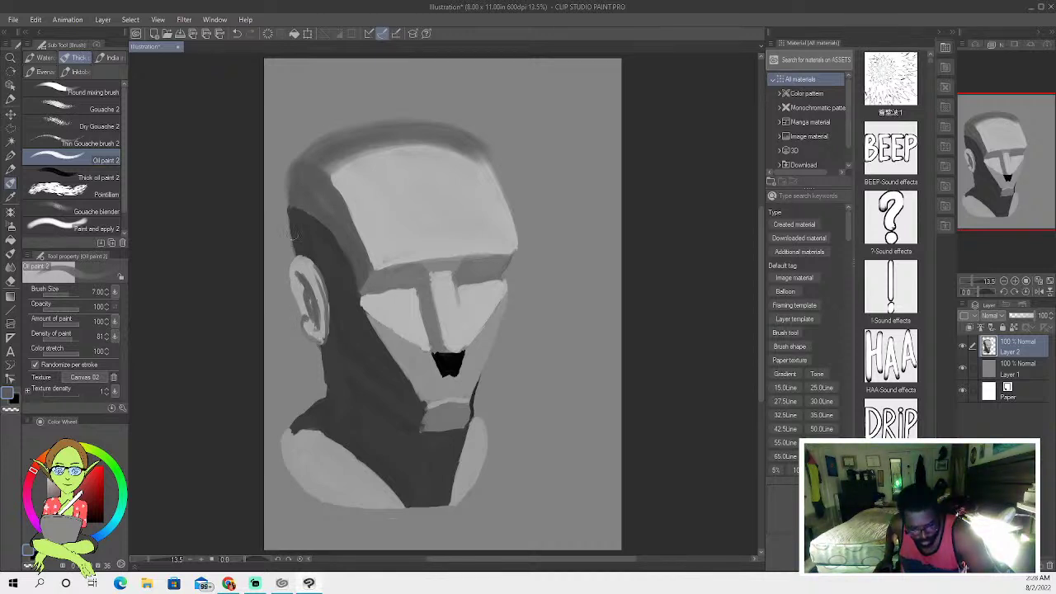
pyautogui.moveTo(302, 254)
pyautogui.mouseDown()
pyautogui.moveTo(327, 317)
pyautogui.moveTo(327, 302)
pyautogui.moveTo(322, 341)
pyautogui.mouseUp()
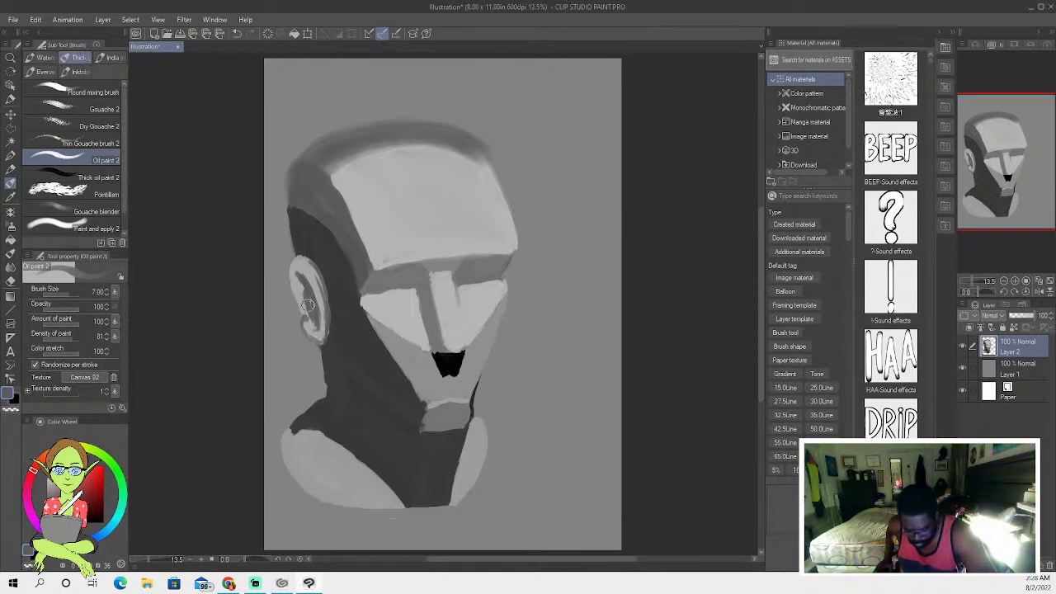
# Cover the inner-ear shadow with sampled light grey and repaint it as a simpler, curved mid-grey shape.
pyautogui.click(10, 198)
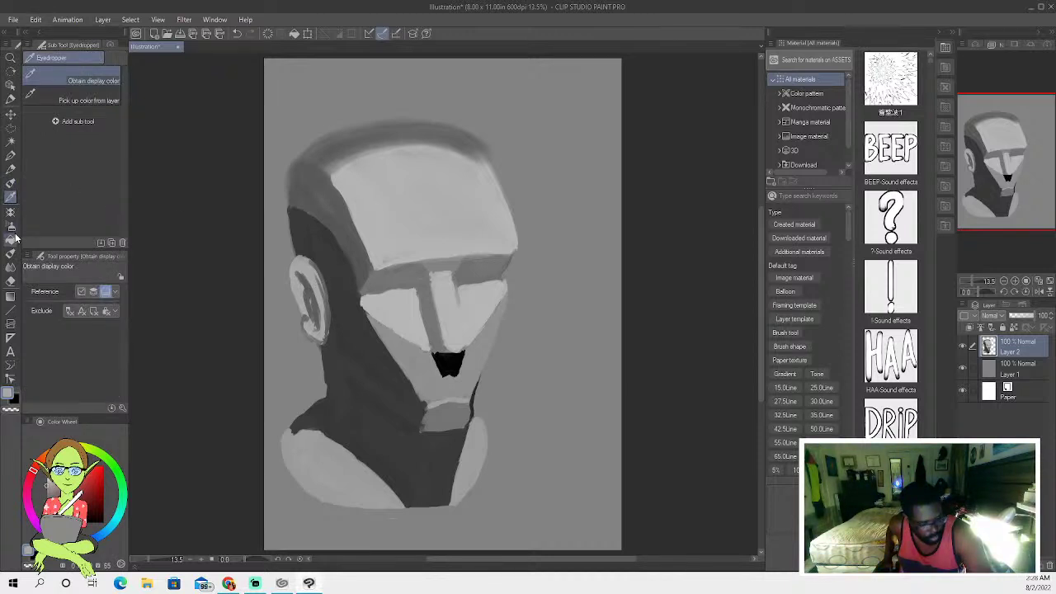
pyautogui.click(11, 183)
pyautogui.moveTo(311, 274); pyautogui.dragTo(311, 270)
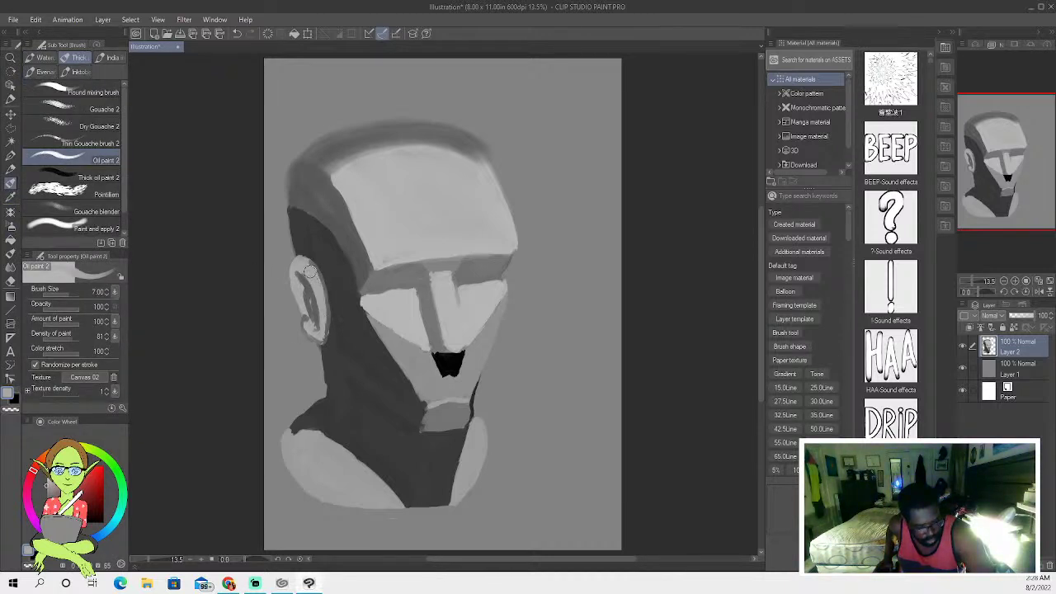
pyautogui.moveTo(320, 316)
pyautogui.mouseDown()
pyautogui.moveTo(325, 328)
pyautogui.moveTo(315, 274)
pyautogui.moveTo(307, 280)
pyautogui.moveTo(325, 338)
pyautogui.moveTo(311, 332)
pyautogui.moveTo(308, 284)
pyautogui.mouseUp()
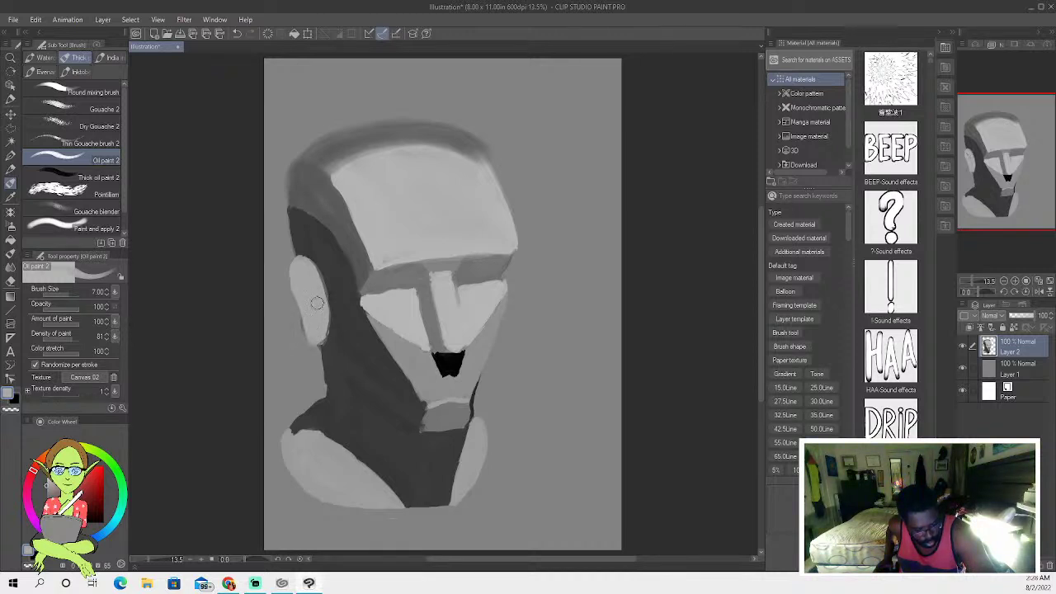
pyautogui.moveTo(315, 312)
pyautogui.mouseDown()
pyautogui.moveTo(305, 281)
pyautogui.moveTo(315, 326)
pyautogui.moveTo(301, 277)
pyautogui.moveTo(315, 327)
pyautogui.mouseUp()
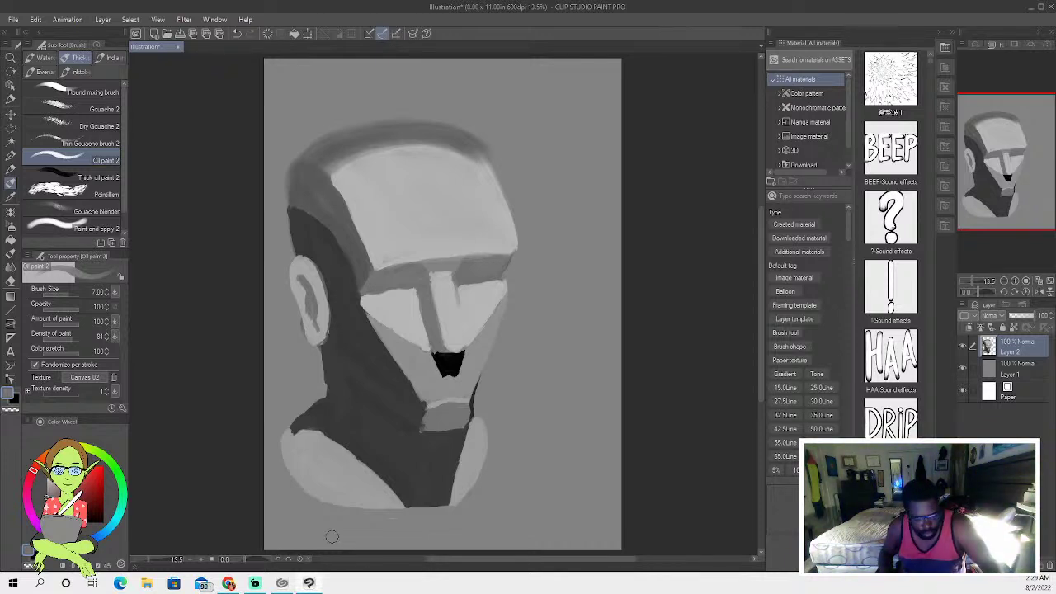
# Sample a mid-dark grey and define the outer edge of the band over the crown with Oil paint 2 at size 10.
pyautogui.click(10, 196)
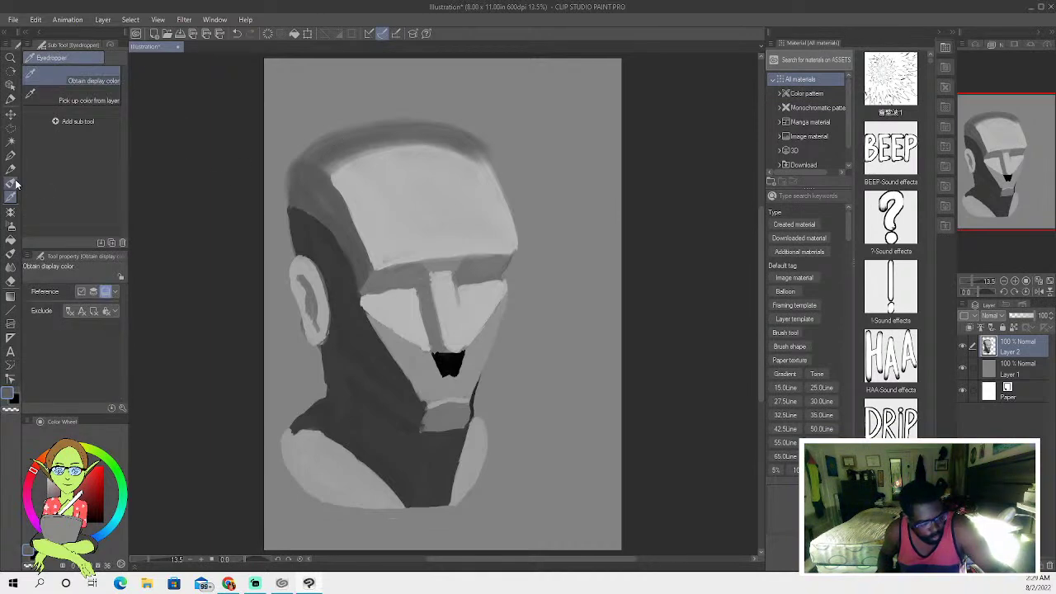
pyautogui.click(11, 183)
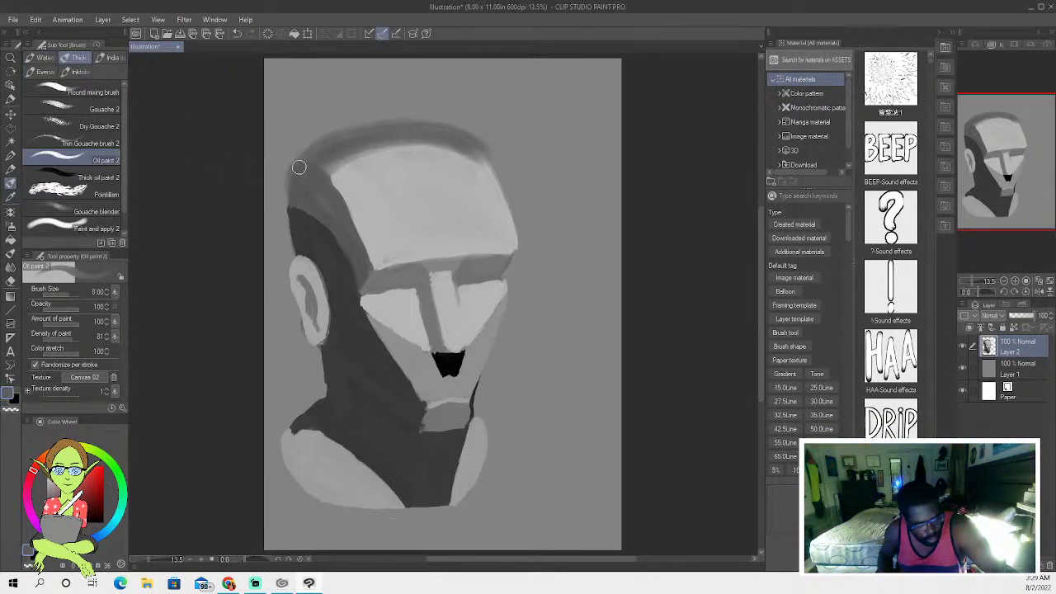
pyautogui.press(']')
pyautogui.press(']')
pyautogui.moveTo(348, 134)
pyautogui.mouseDown()
pyautogui.moveTo(306, 159)
pyautogui.moveTo(355, 131)
pyautogui.moveTo(407, 125)
pyautogui.moveTo(382, 123)
pyautogui.moveTo(341, 138)
pyautogui.moveTo(412, 125)
pyautogui.moveTo(463, 138)
pyautogui.moveTo(382, 129)
pyautogui.moveTo(448, 131)
pyautogui.moveTo(411, 125)
pyautogui.moveTo(319, 161)
pyautogui.moveTo(351, 134)
pyautogui.moveTo(326, 139)
pyautogui.moveTo(293, 172)
pyautogui.moveTo(292, 194)
pyautogui.moveTo(304, 168)
pyautogui.moveTo(387, 129)
pyautogui.moveTo(485, 157)
pyautogui.mouseUp()
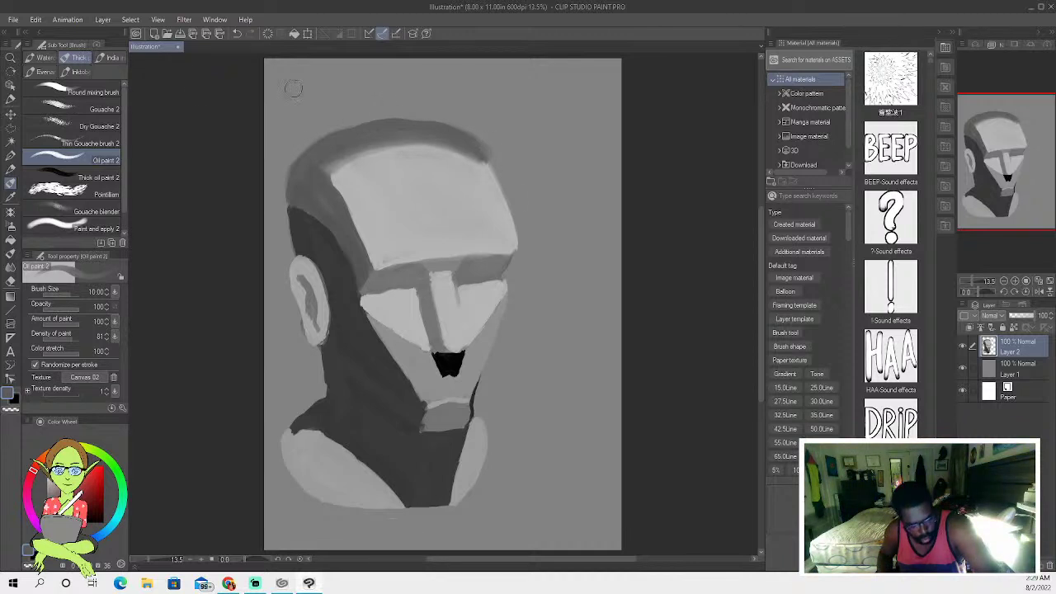
# Soften the border between the crown band and the forehead panel with the Soft airbrush at size 20.
pyautogui.click(11, 225)
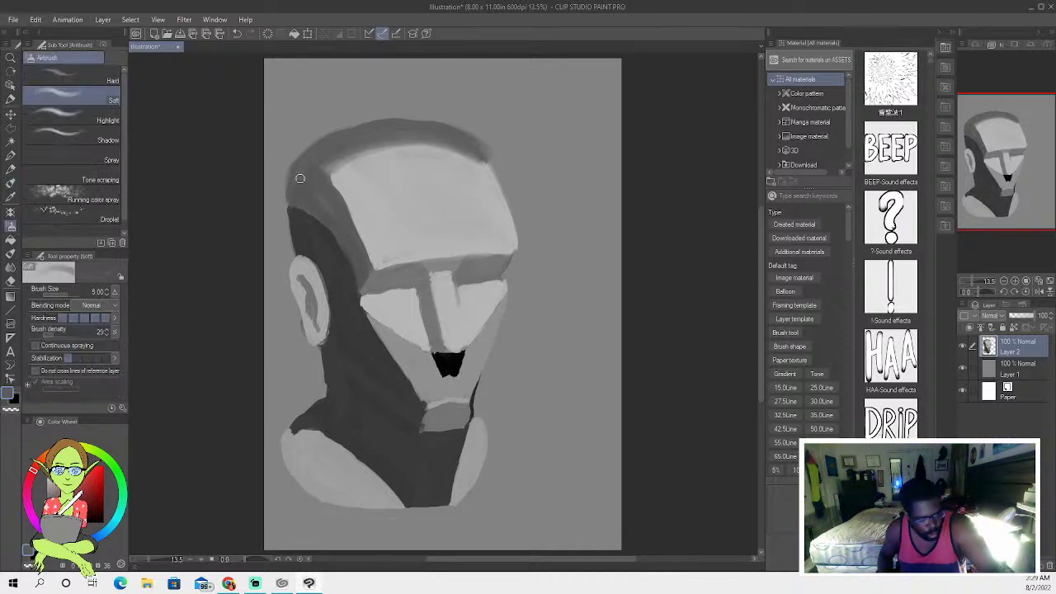
pyautogui.press(']')
pyautogui.press(']')
pyautogui.press(']')
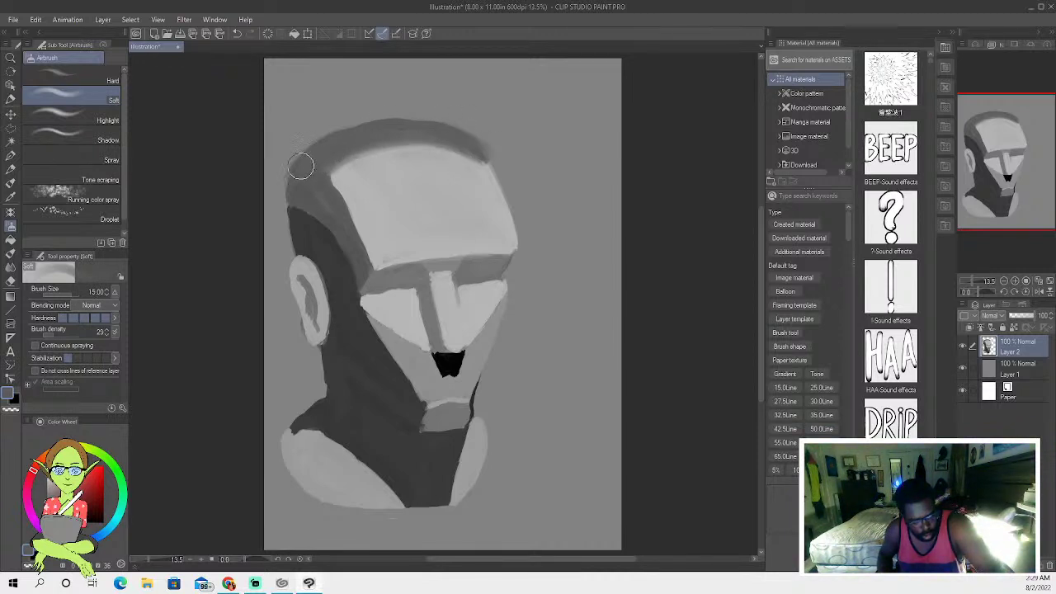
pyautogui.press(']')
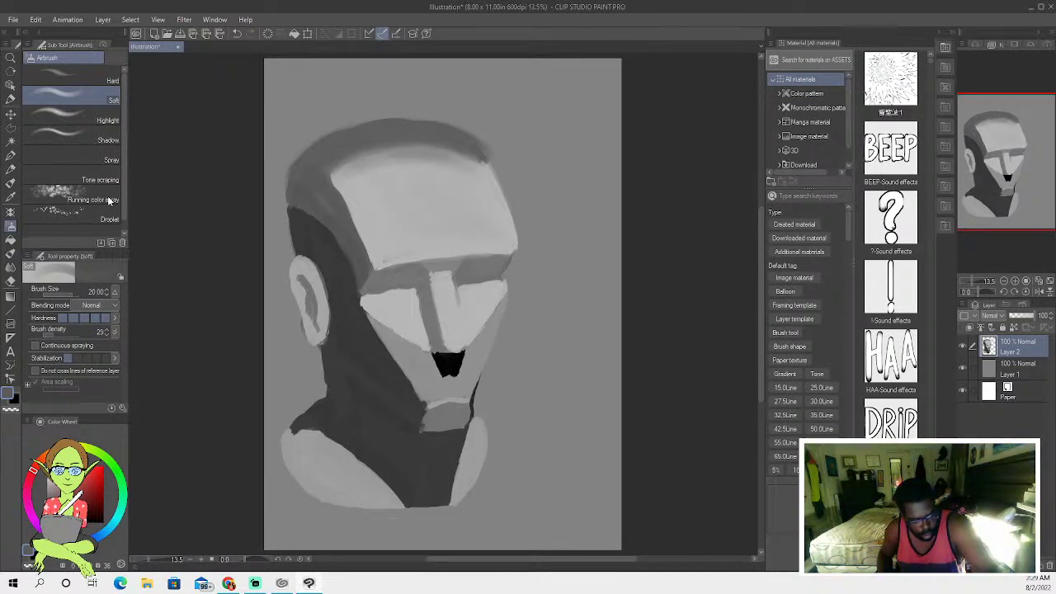
# Try blending the crown band into the forehead with the Blend tool at size 45, reduce it to 20, and undo the blending.
pyautogui.click(12, 269)
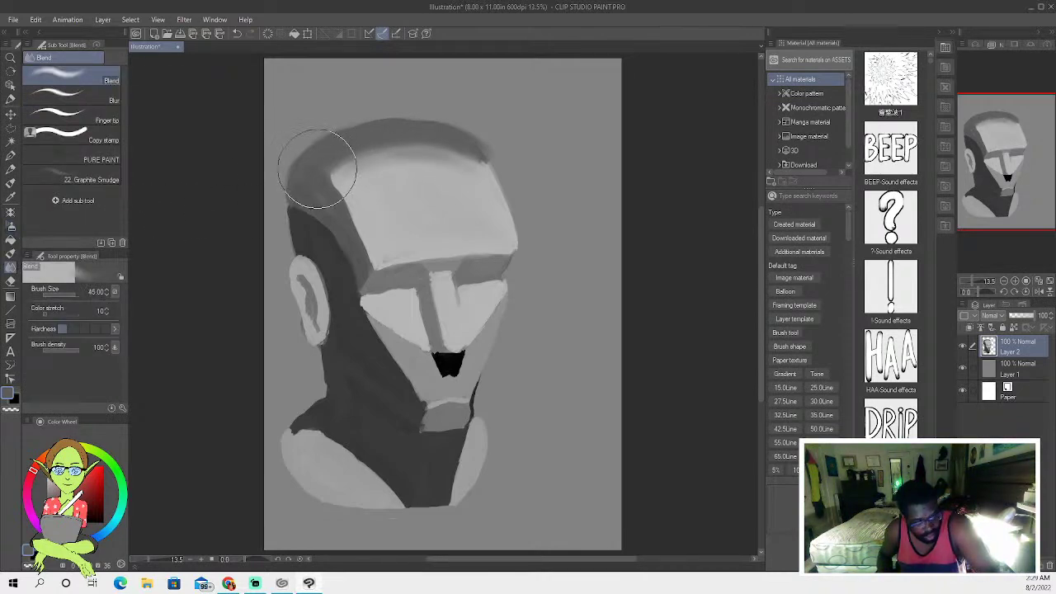
pyautogui.moveTo(386, 144)
pyautogui.mouseDown()
pyautogui.moveTo(420, 146)
pyautogui.moveTo(330, 149)
pyautogui.moveTo(429, 143)
pyautogui.moveTo(334, 148)
pyautogui.moveTo(389, 141)
pyautogui.mouseUp()
pyautogui.press('[')
pyautogui.press('[')
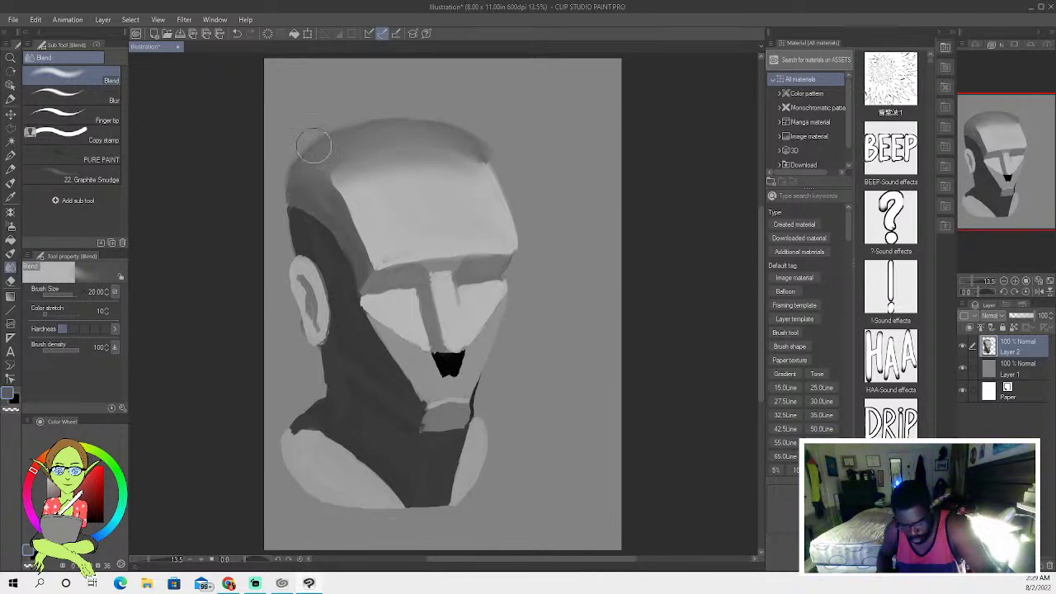
pyautogui.click(237, 33)
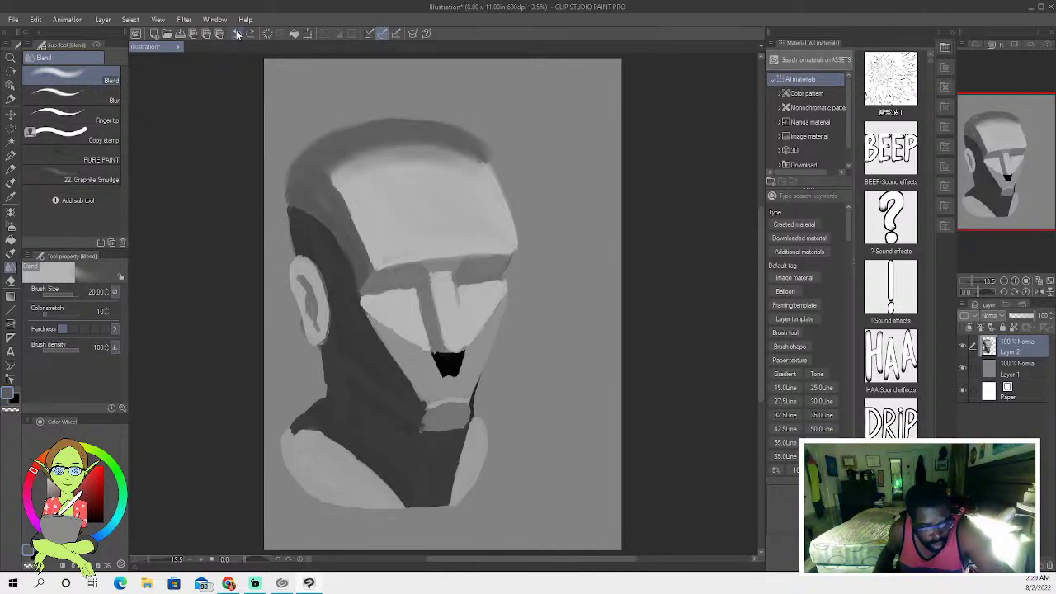
# Try a broader softening of the border between the crown band and forehead panel with the Soft airbrush at size 30.
pyautogui.click(11, 225)
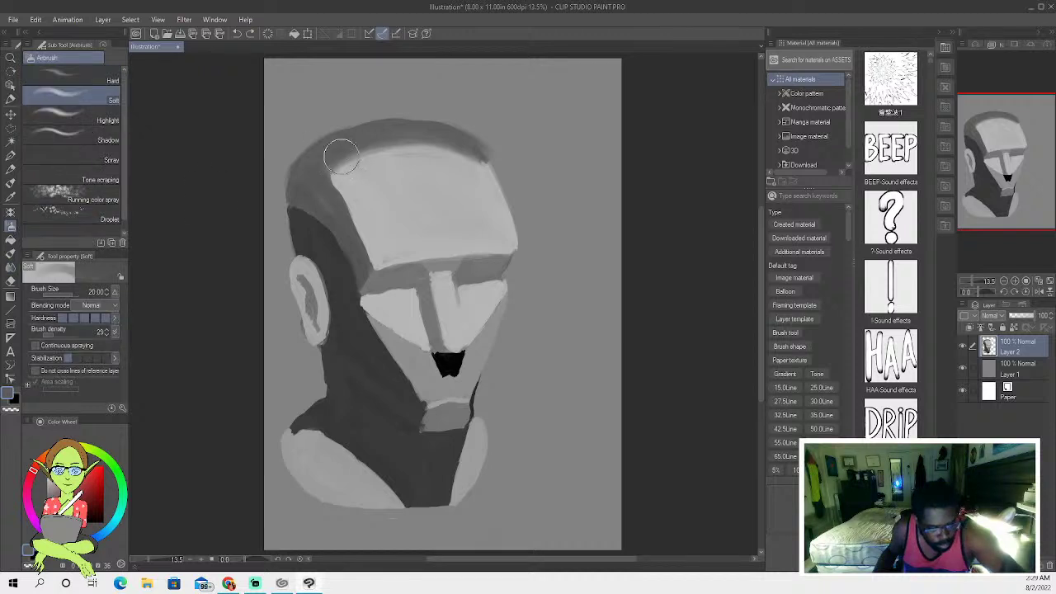
pyautogui.press(']')
pyautogui.press(']')
pyautogui.moveTo(400, 153); pyautogui.dragTo(471, 160)
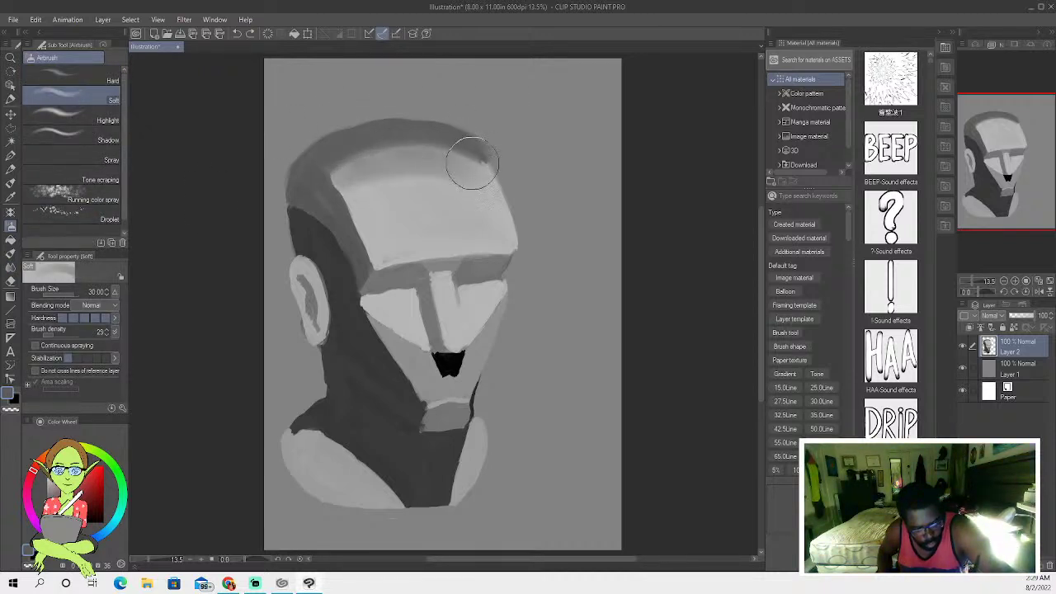
pyautogui.press('[')
pyautogui.press('[')
pyautogui.press('[')
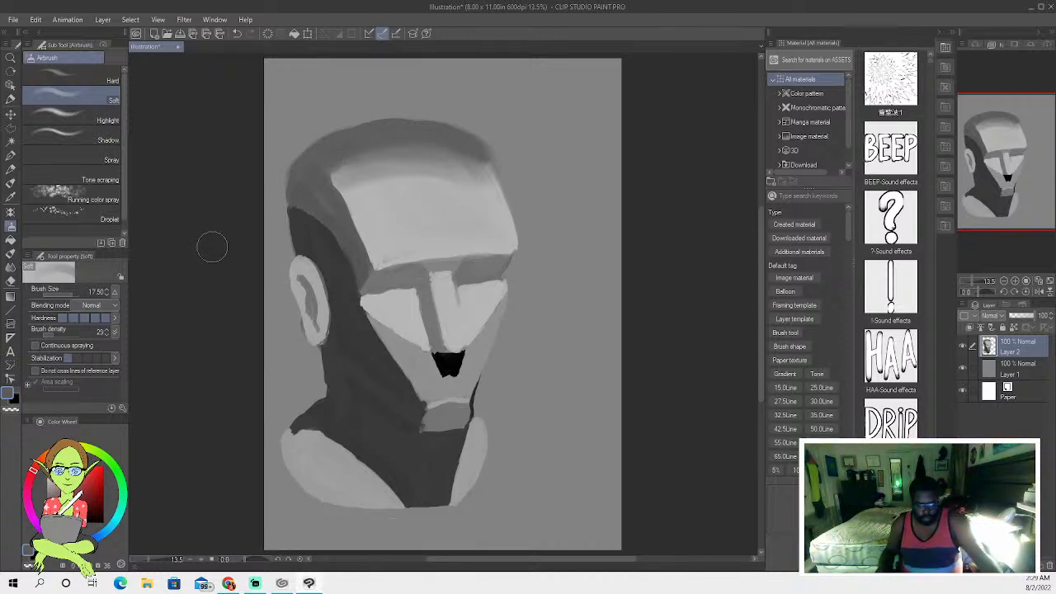
# Undo the broad forehead softening, stepping back and forth through the history to keep the repainted ear and earlier crown-band edge.
pyautogui.click(237, 33)
pyautogui.click(239, 33)
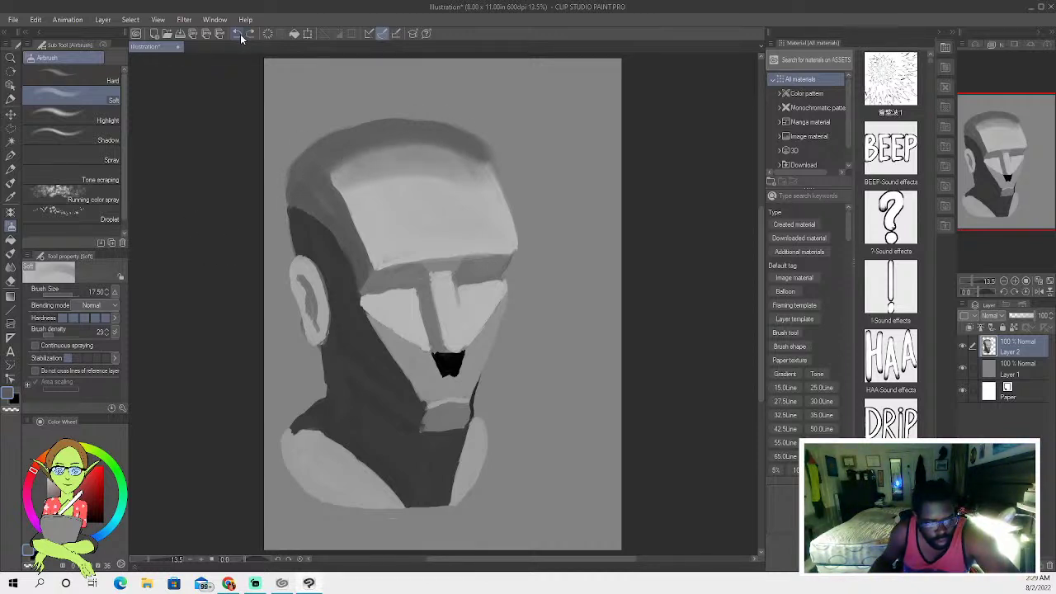
pyautogui.click(238, 35)
pyautogui.click(237, 37)
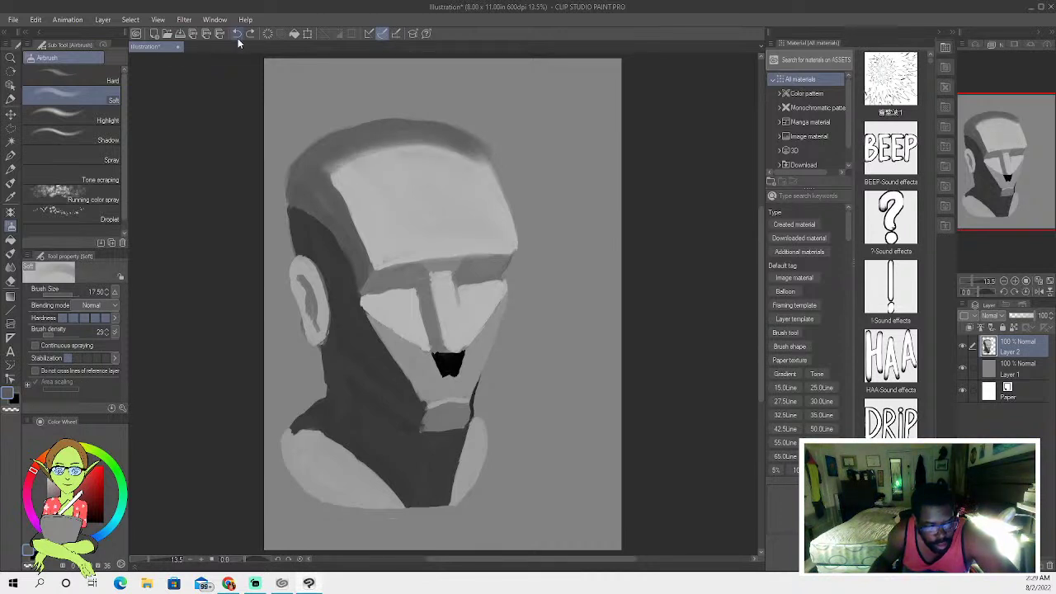
pyautogui.click(236, 37)
pyautogui.click(237, 37)
pyautogui.click(236, 38)
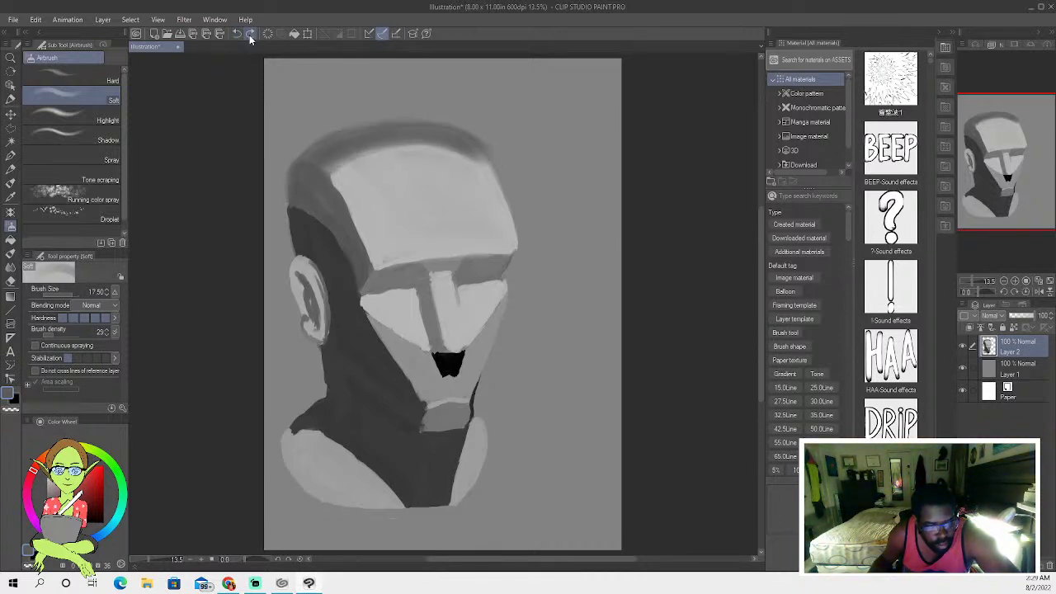
pyautogui.click(252, 34)
pyautogui.click(251, 34)
pyautogui.click(251, 35)
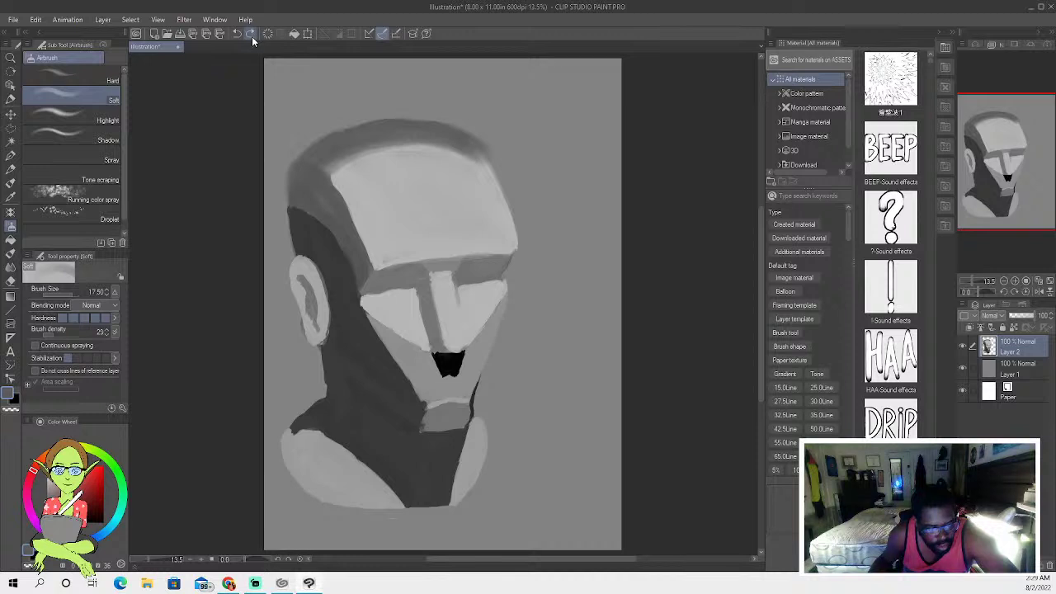
pyautogui.click(240, 36)
pyautogui.click(251, 36)
pyautogui.click(252, 36)
pyautogui.click(254, 36)
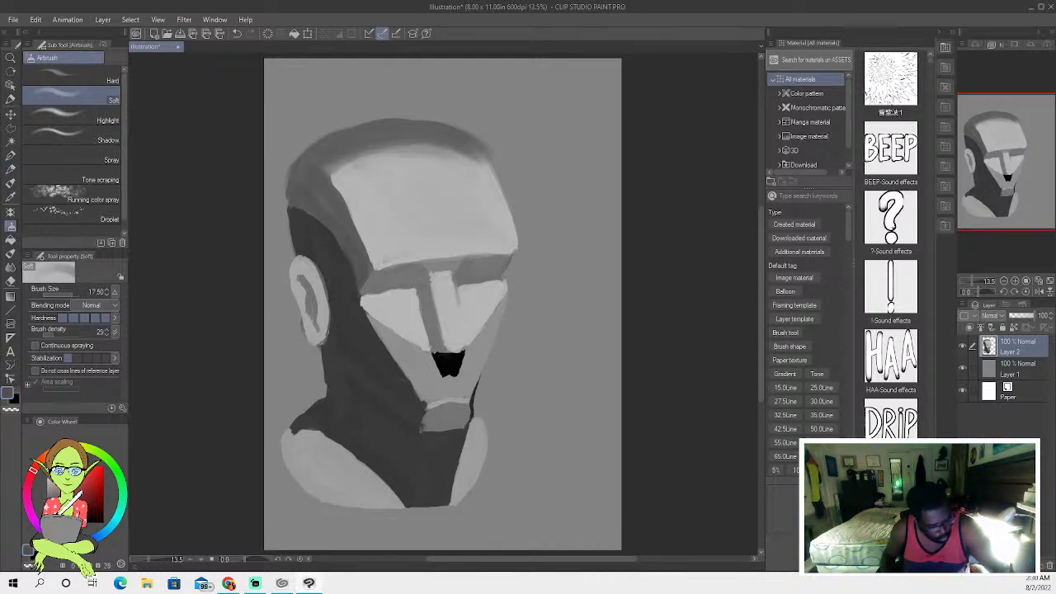
# Shade the area around the black shape below the nose in darker grey with the Soft airbrush at size 9.
pyautogui.press('[')
pyautogui.press('[')
pyautogui.press('[')
pyautogui.press('[')
pyautogui.press('[')
pyautogui.press('[')
pyautogui.press('[')
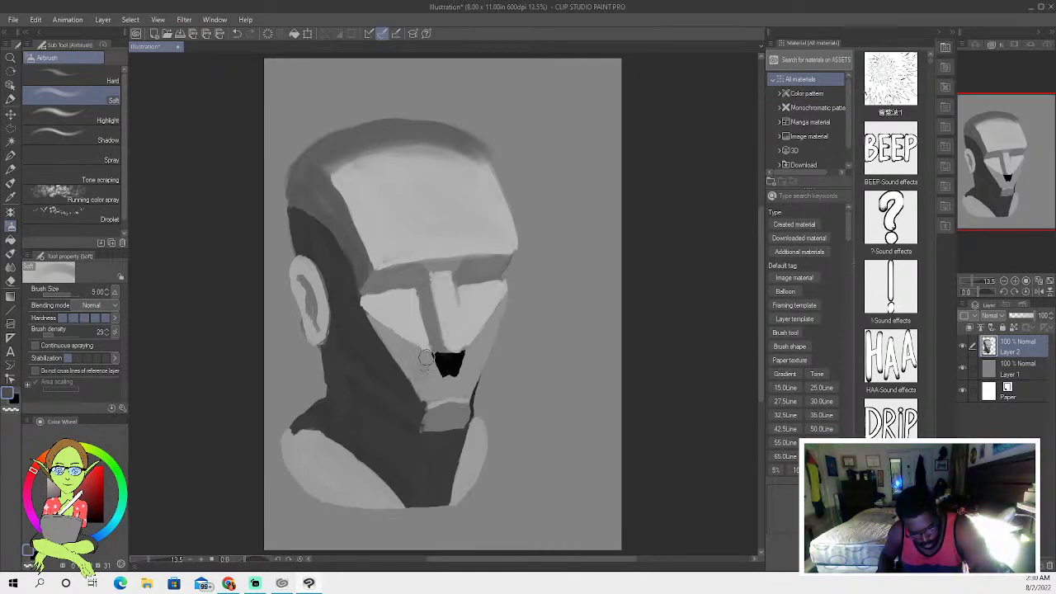
pyautogui.moveTo(431, 376)
pyautogui.mouseDown()
pyautogui.moveTo(472, 371)
pyautogui.moveTo(467, 393)
pyautogui.moveTo(446, 398)
pyautogui.moveTo(444, 381)
pyautogui.moveTo(431, 391)
pyautogui.moveTo(429, 373)
pyautogui.moveTo(418, 387)
pyautogui.moveTo(418, 374)
pyautogui.moveTo(449, 382)
pyautogui.moveTo(469, 367)
pyautogui.moveTo(436, 396)
pyautogui.moveTo(426, 363)
pyautogui.moveTo(425, 390)
pyautogui.moveTo(422, 379)
pyautogui.mouseUp()
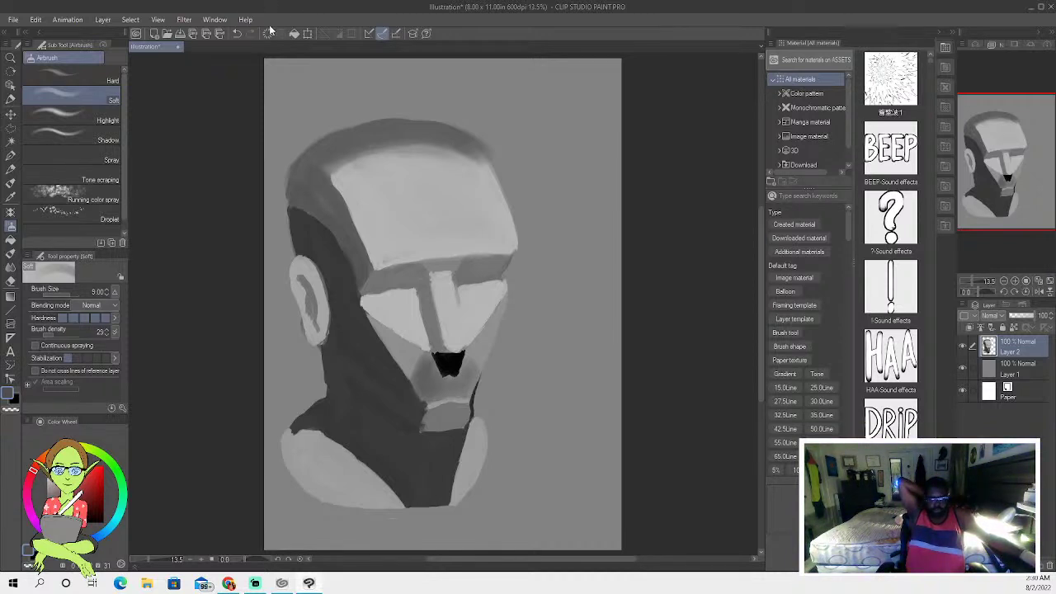
# Sample the light grey and extend the forehead panel's ear-side corner down to the brow with Oil paint 2 at size 10.
pyautogui.click(11, 21)
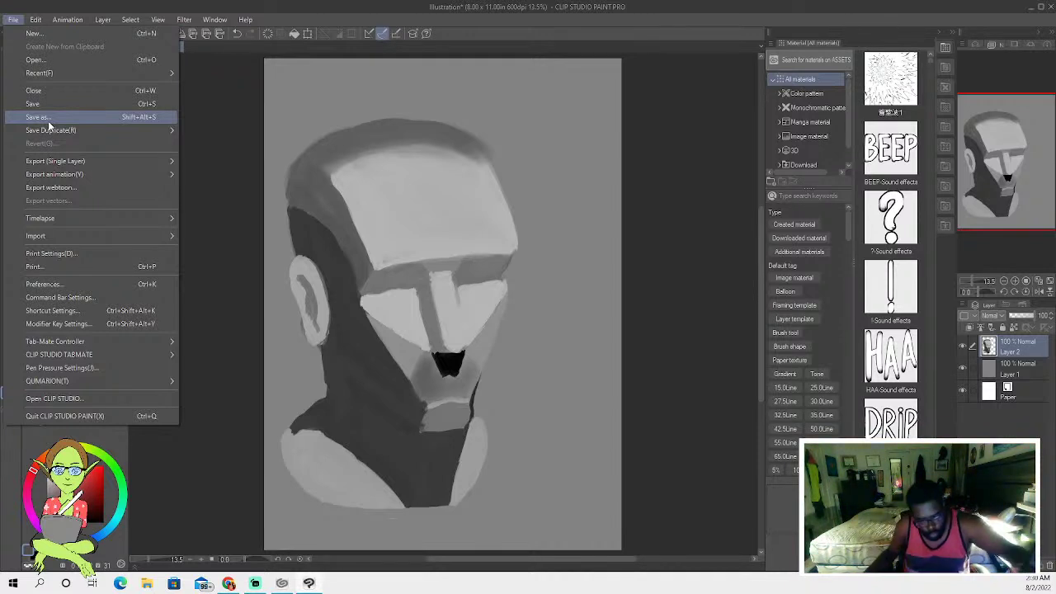
pyautogui.click(359, 280)
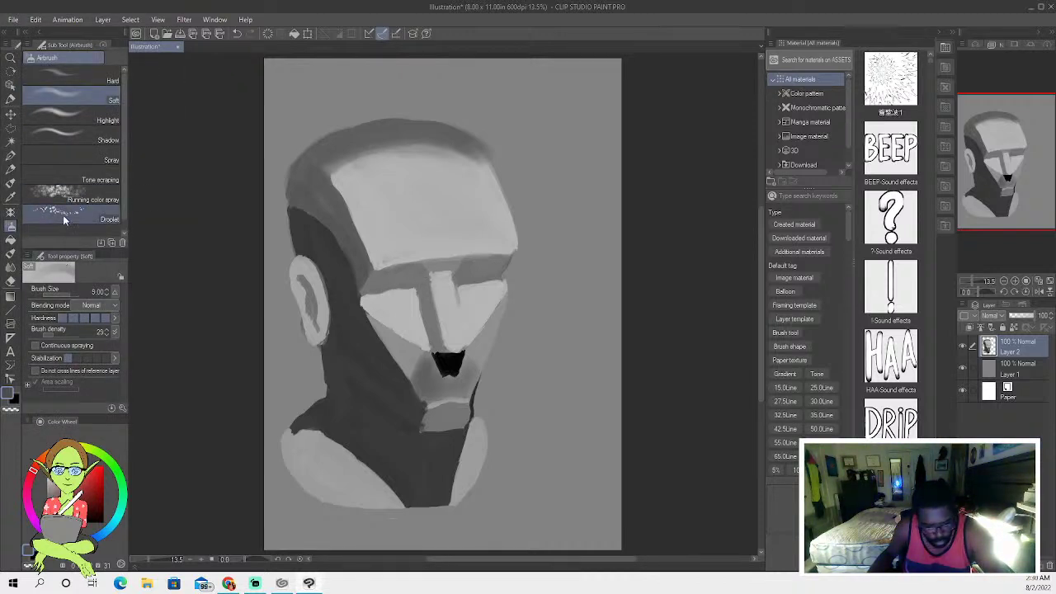
pyautogui.click(11, 197)
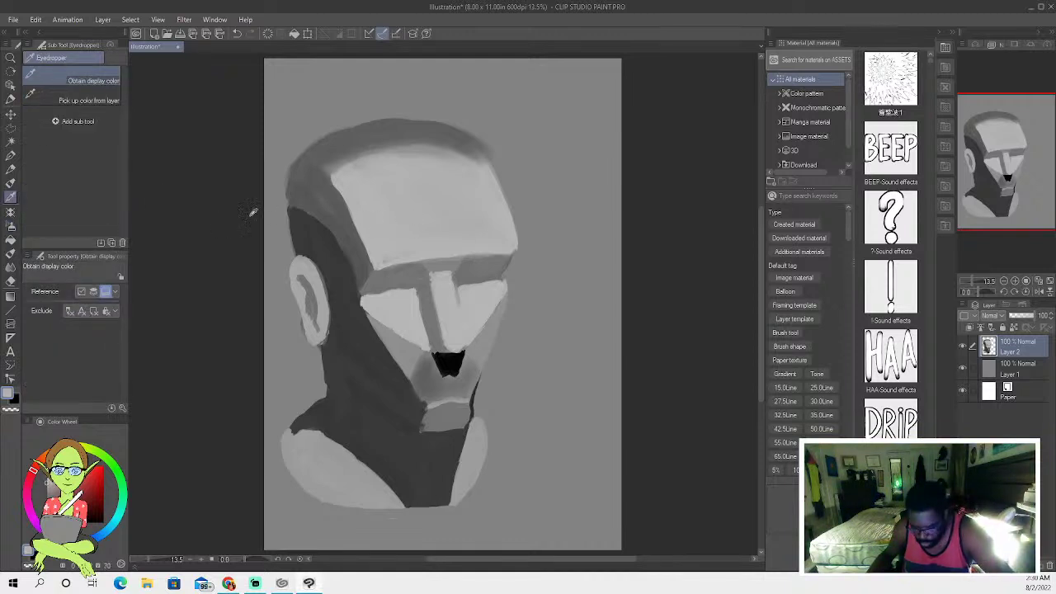
pyautogui.click(11, 184)
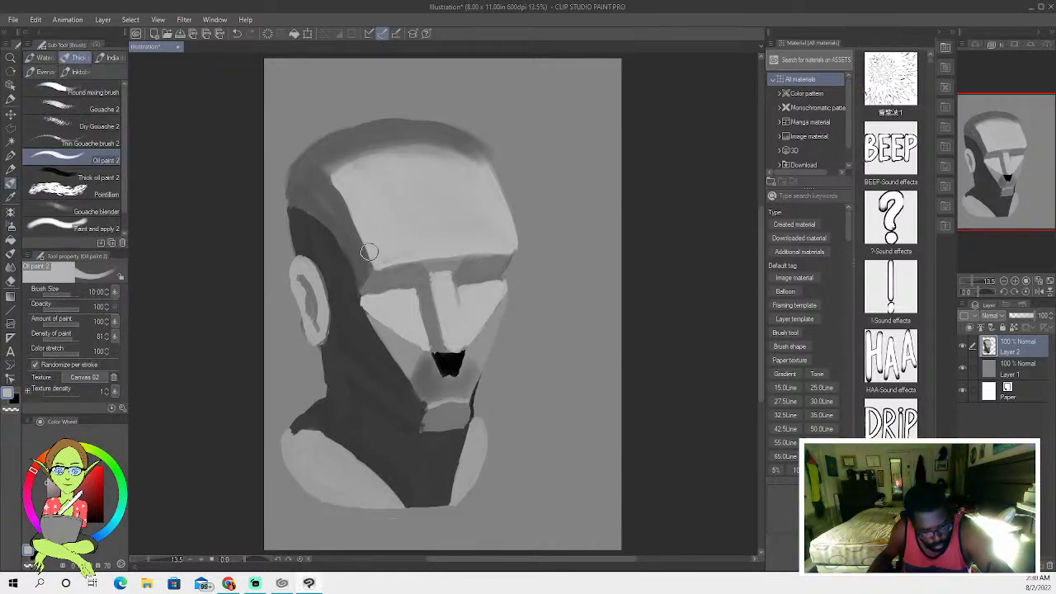
pyautogui.moveTo(368, 266); pyautogui.dragTo(369, 255)
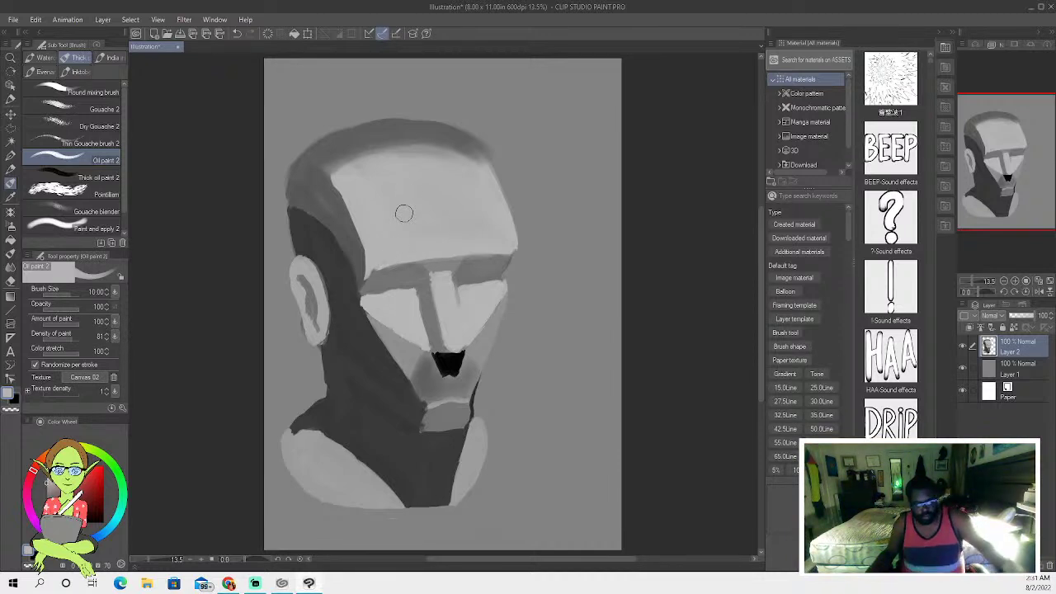
pyautogui.click(14, 19)
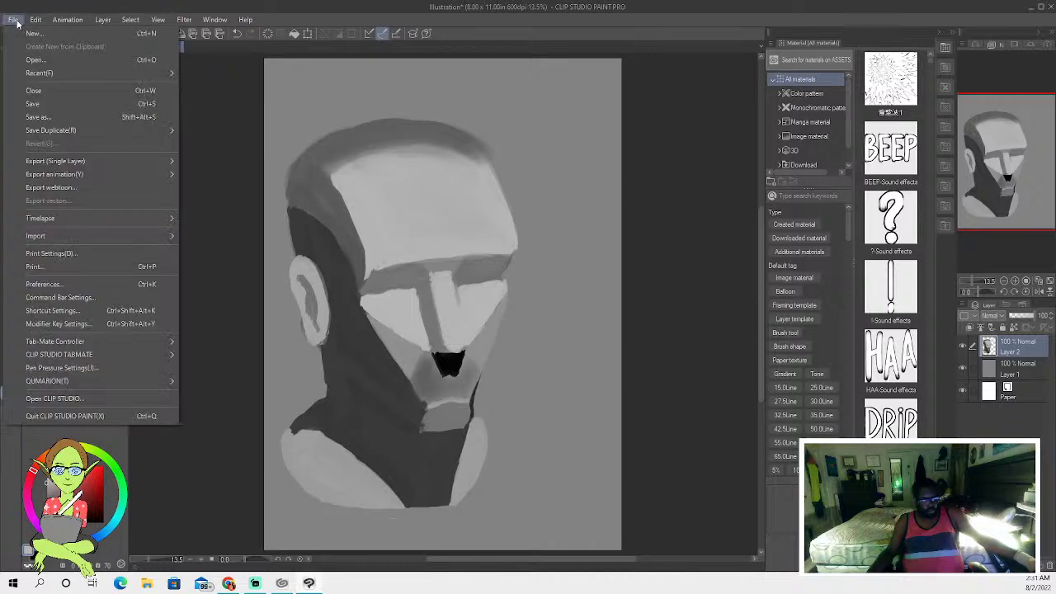
pyautogui.press('Escape')
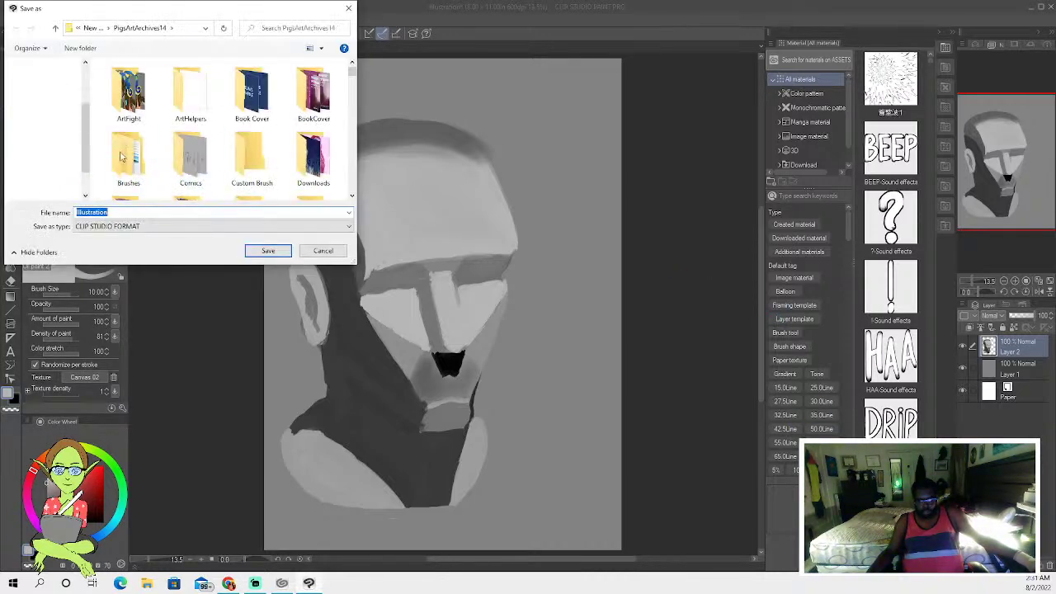
pyautogui.click(324, 251)
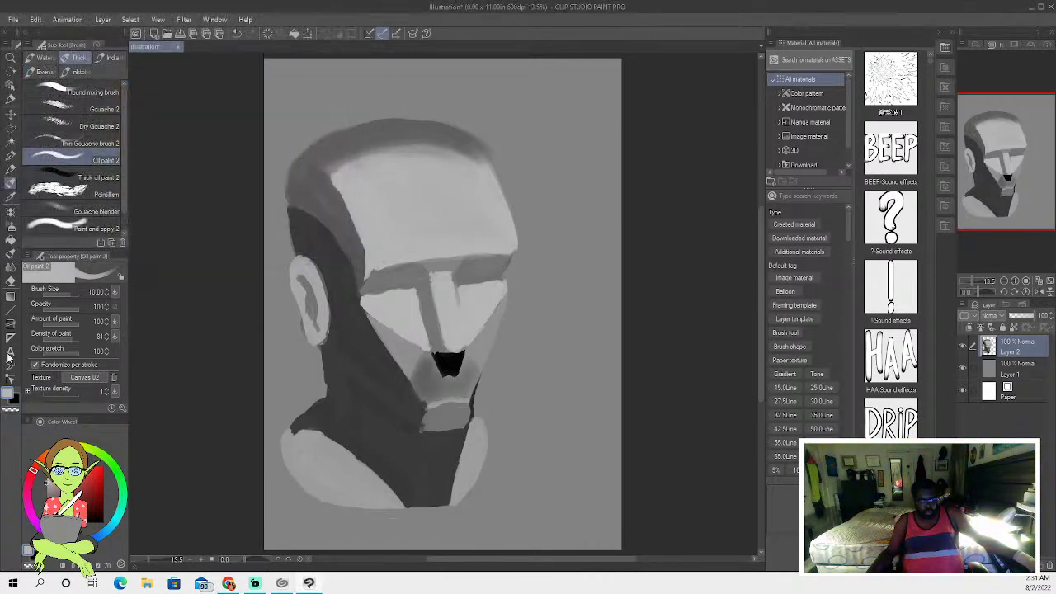
# Flip the canvas horizontally and make small light-grey touch-ups around the jaw and the forehead panel's lower corner.
pyautogui.click(37, 20)
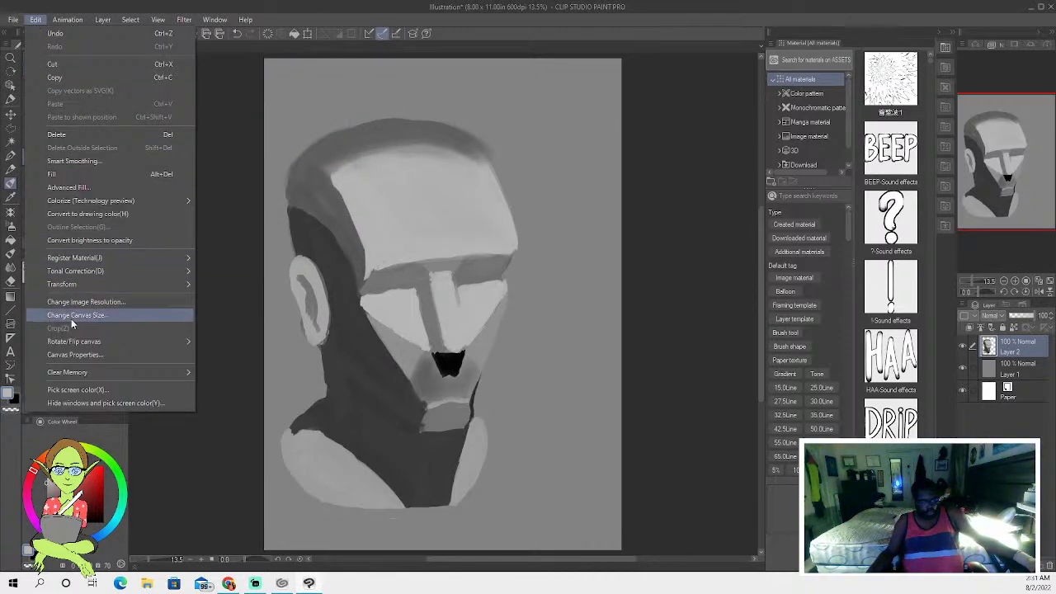
pyautogui.moveTo(58, 342)
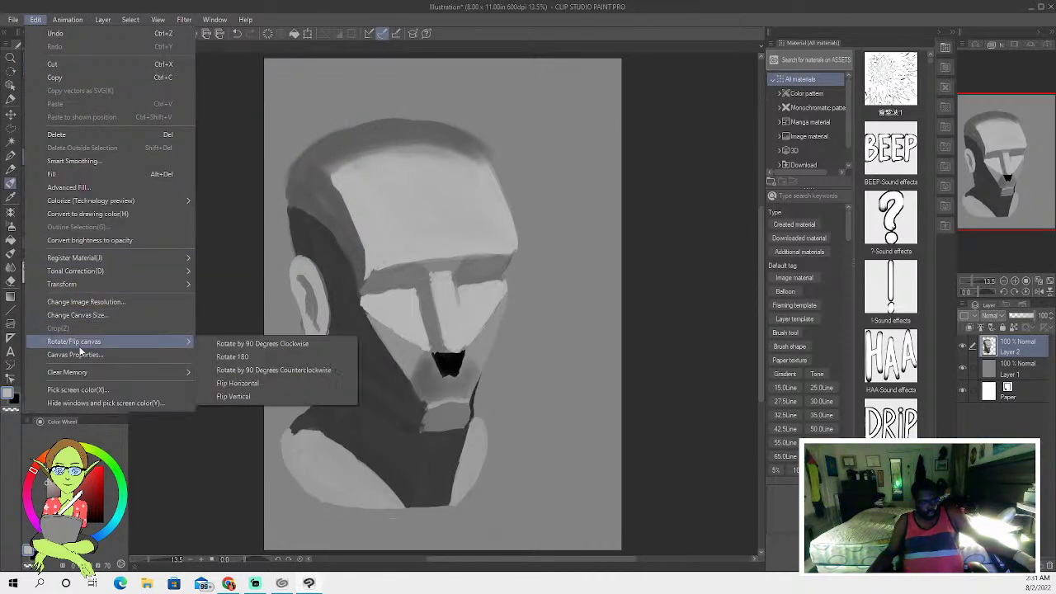
pyautogui.click(269, 382)
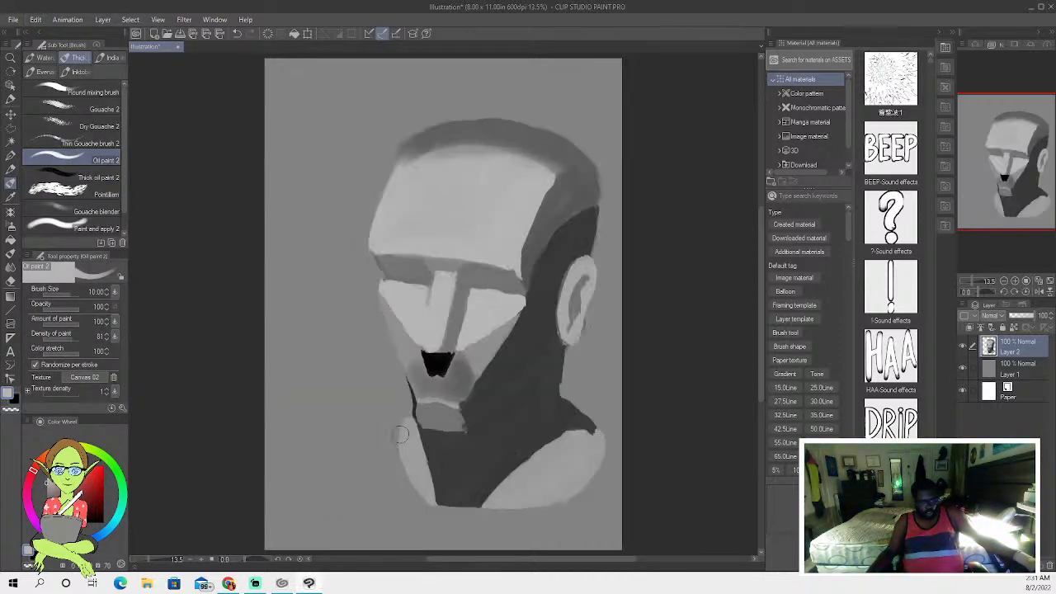
pyautogui.moveTo(427, 422); pyautogui.dragTo(413, 397)
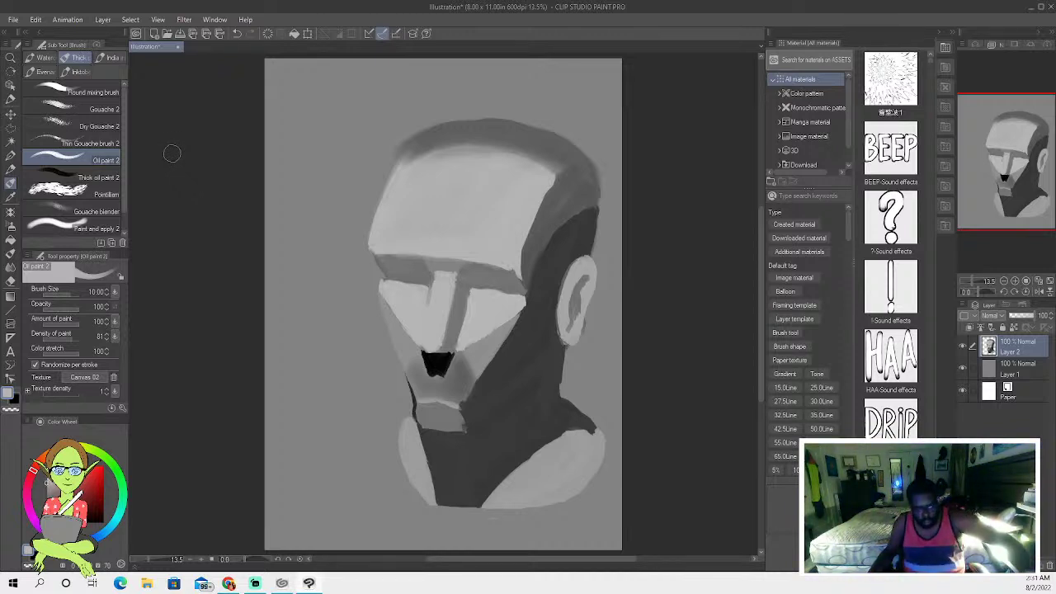
pyautogui.press('i')
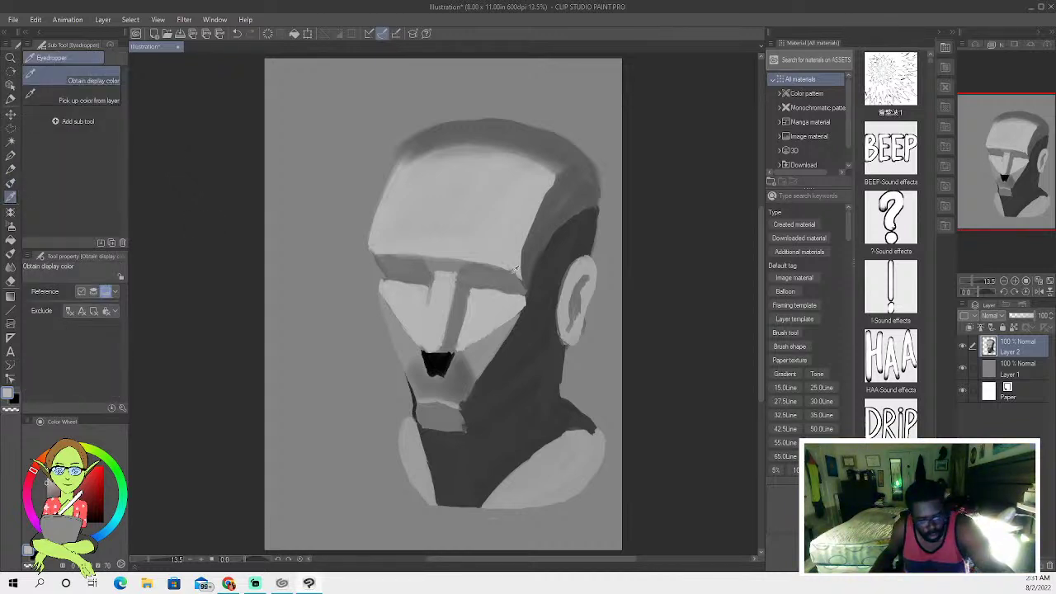
pyautogui.press('p')
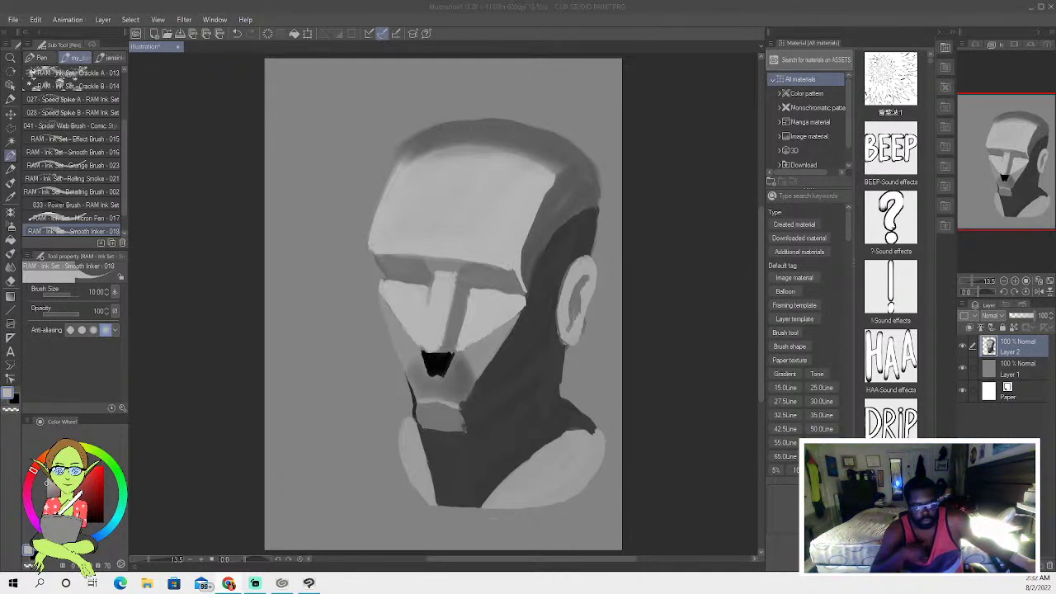
# Flip the canvas horizontally back to its original orientation.
pyautogui.click(8, 19)
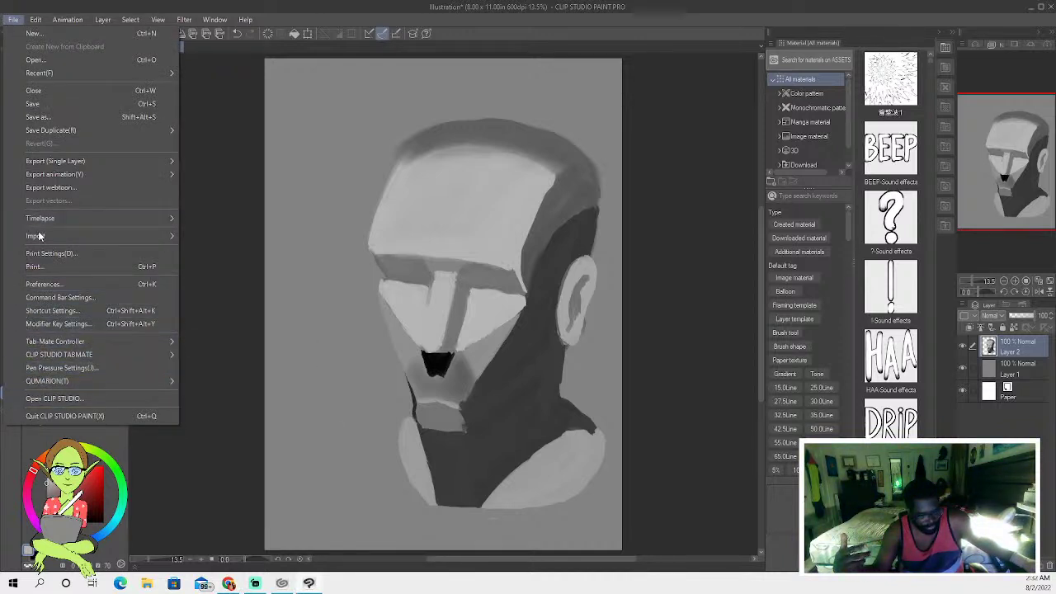
pyautogui.moveTo(38, 20)
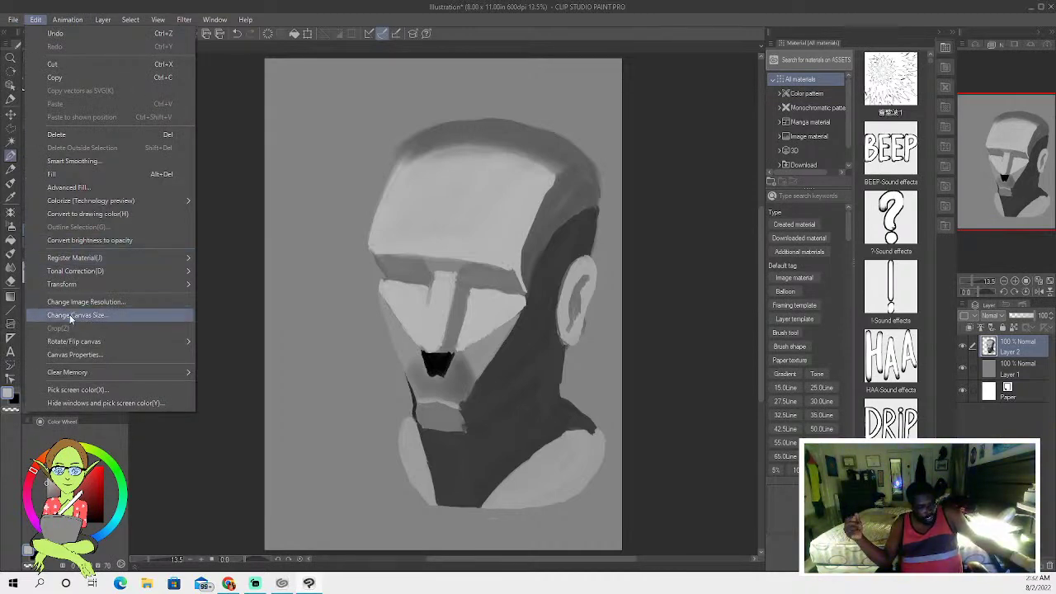
pyautogui.moveTo(83, 344)
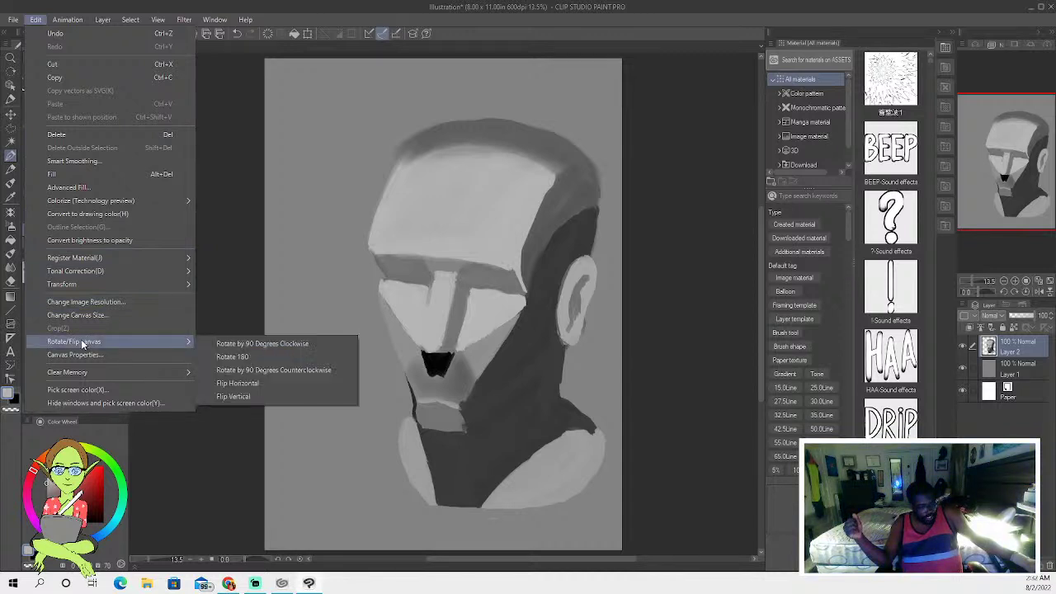
pyautogui.click(242, 383)
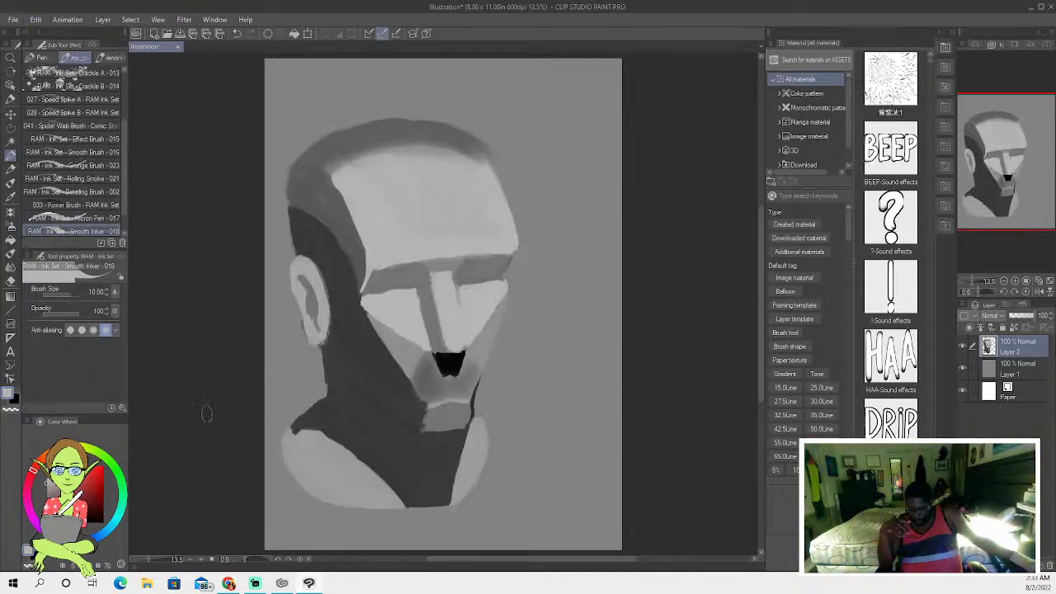
# Try to save the illustration as PlanarHead2.jpg, and decline to proceed without the layer information.
pyautogui.click(11, 20)
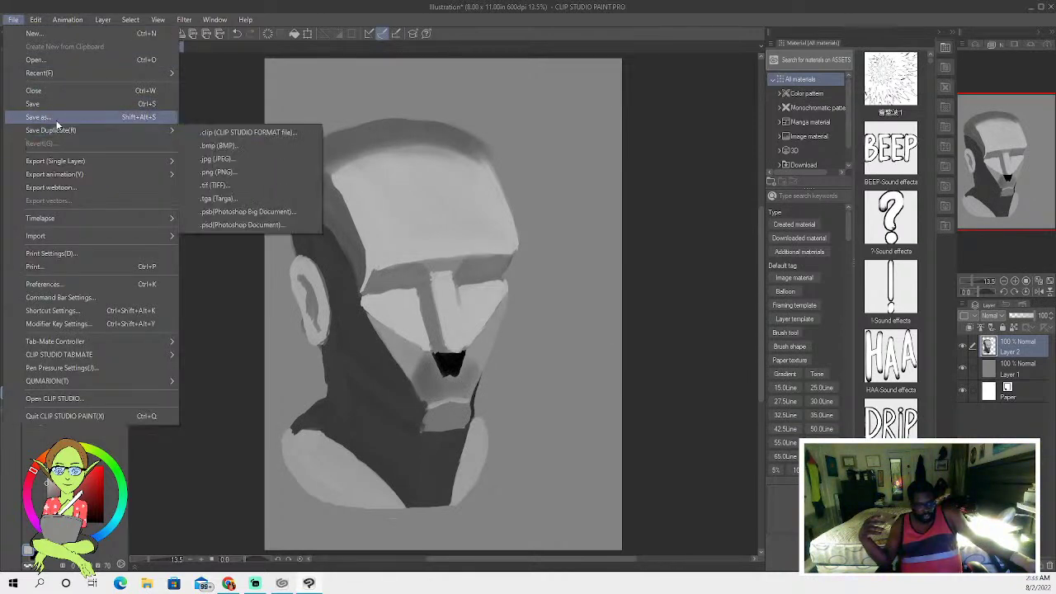
pyautogui.click(55, 113)
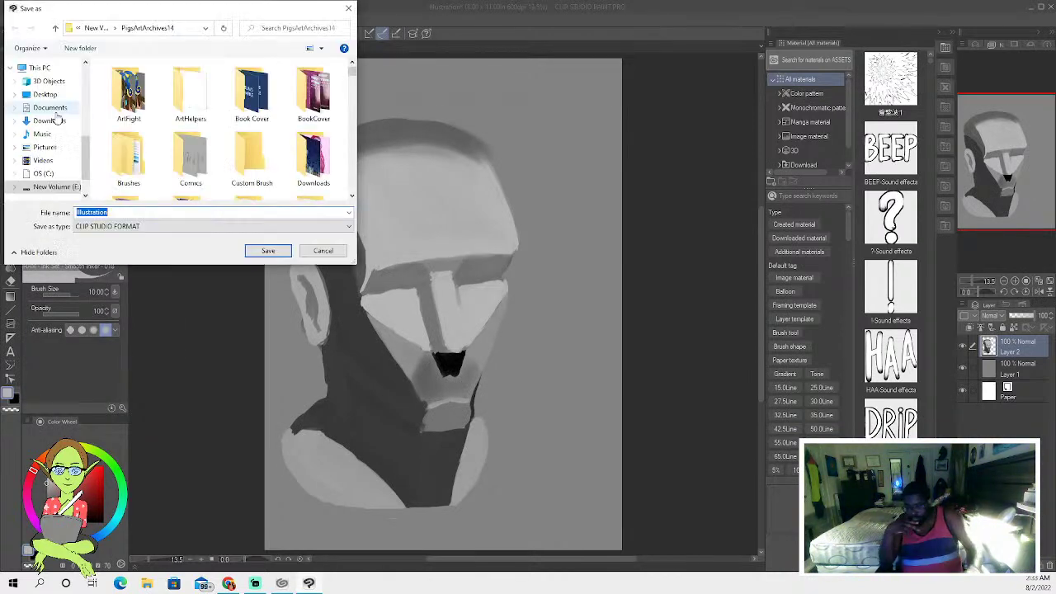
pyautogui.write('P')
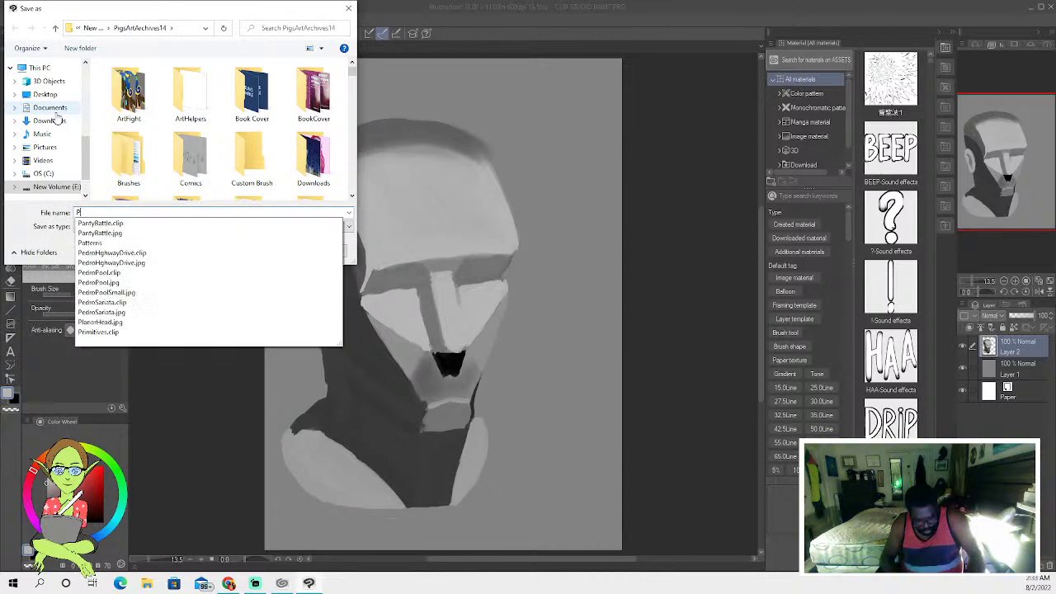
pyautogui.write('la')
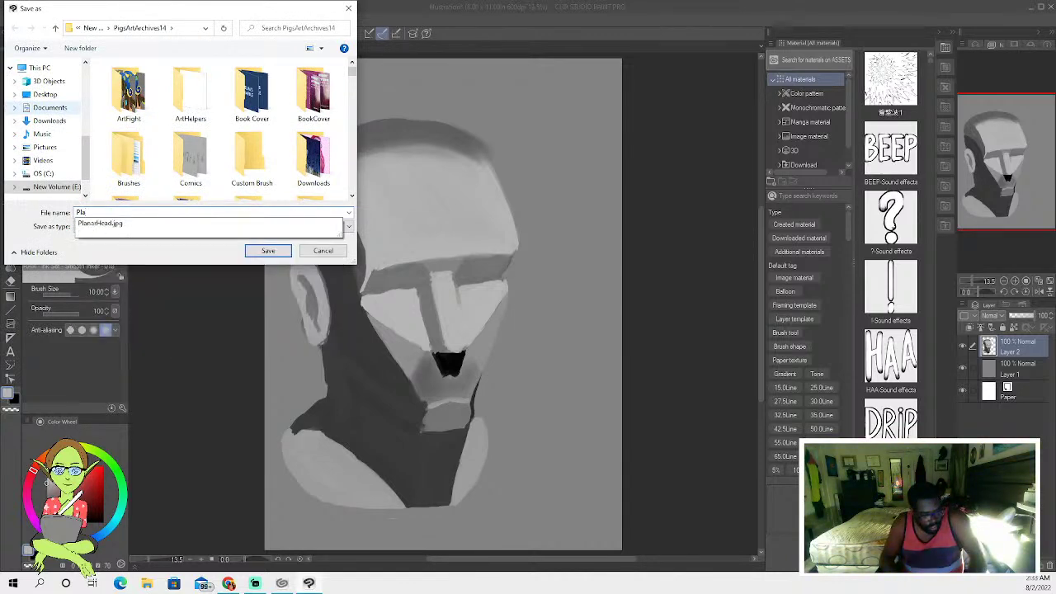
pyautogui.press('Down')
pyautogui.click(111, 212)
pyautogui.write('2.jpg')
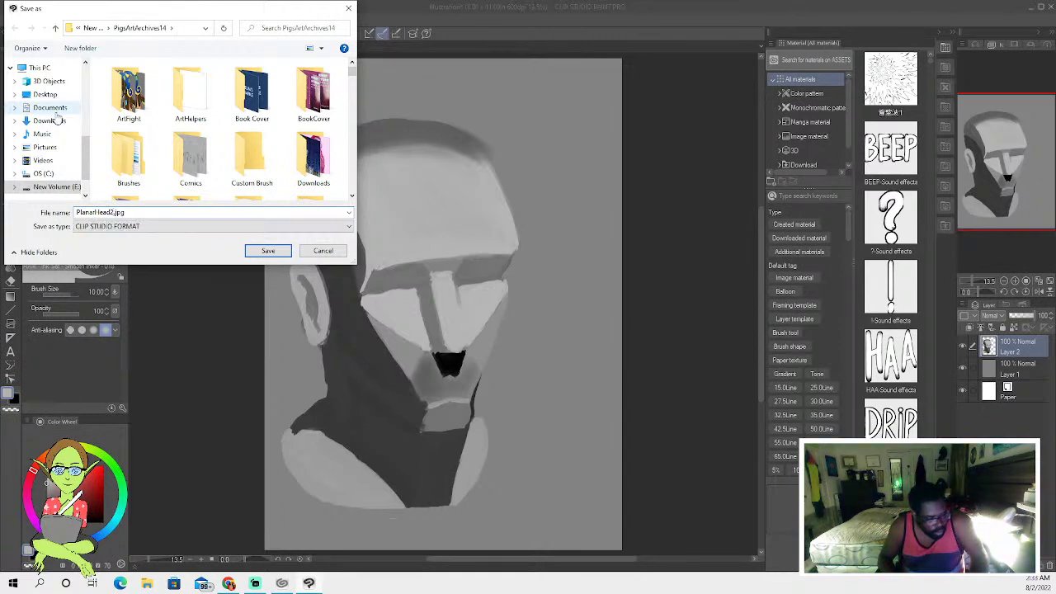
pyautogui.press('Return')
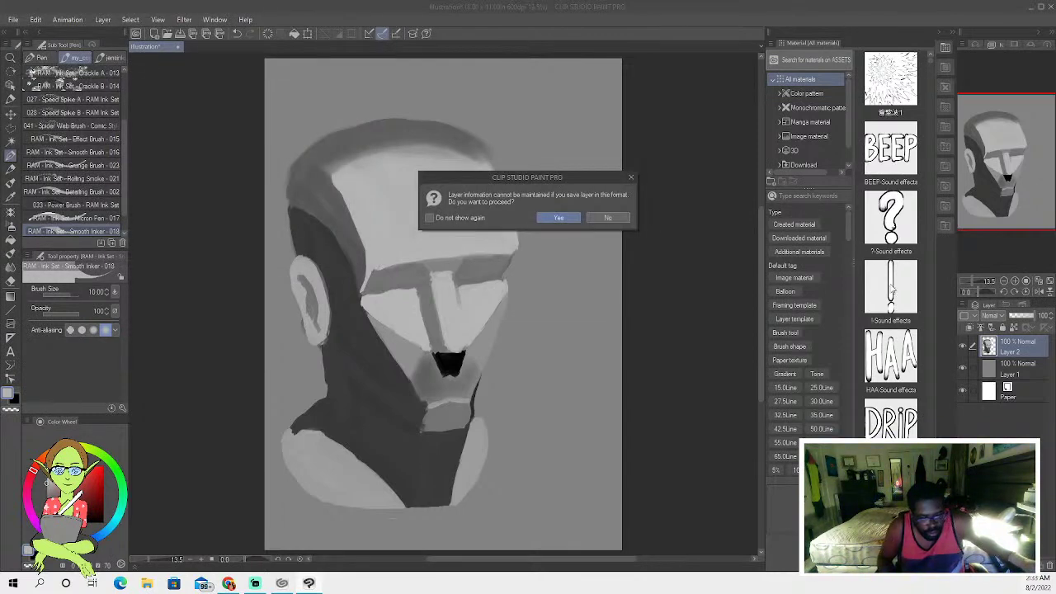
pyautogui.click(604, 218)
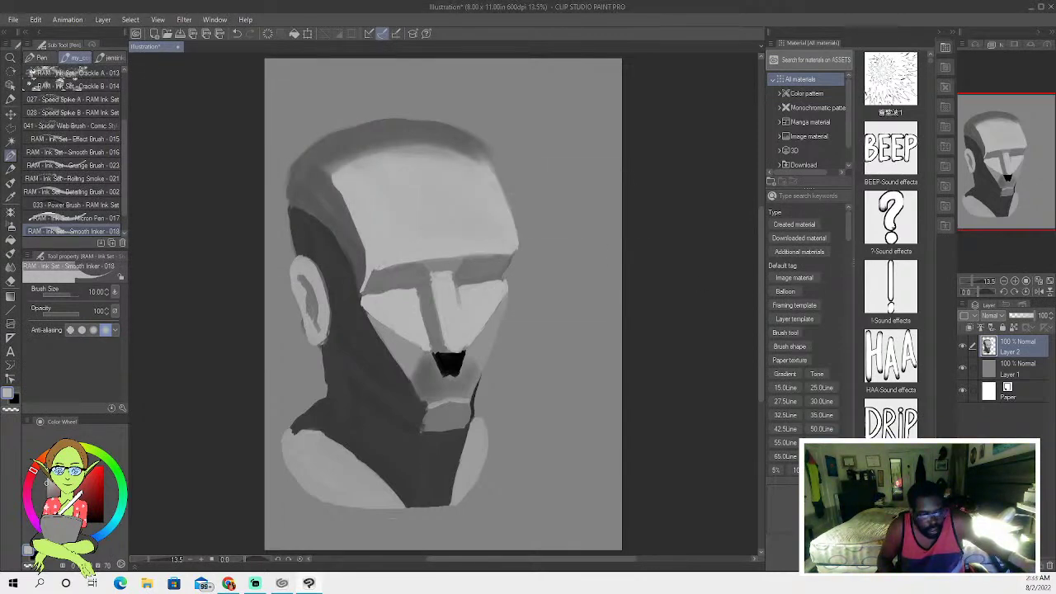
# Save the illustration in CLIP STUDIO FORMAT as PlanarHead2 in the PigsArtArchives14 folder.
pyautogui.click(12, 20)
pyautogui.click(38, 118)
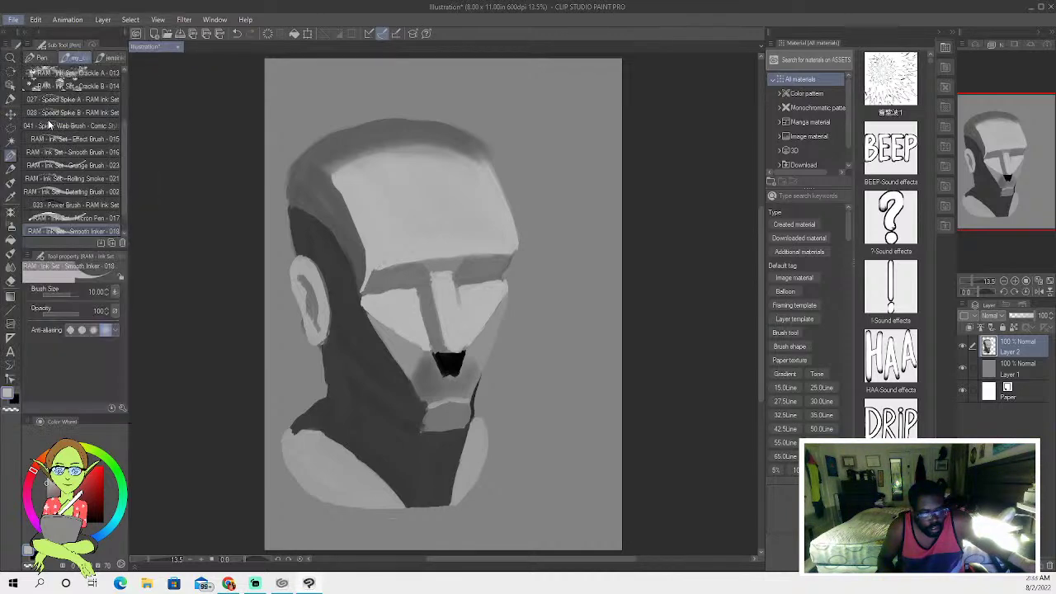
pyautogui.press('BackSpace')
pyautogui.write('Plana')
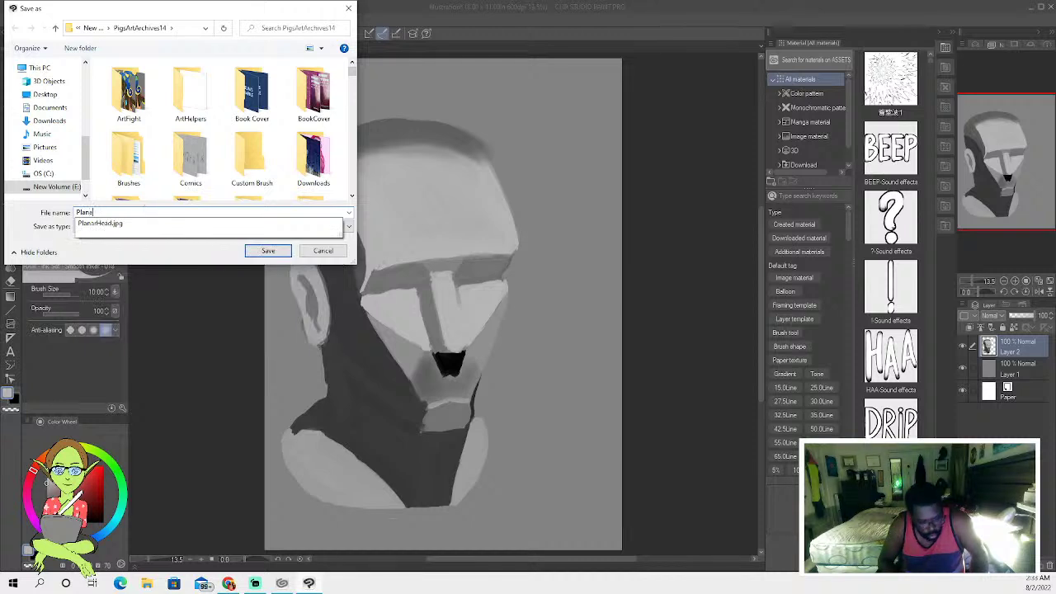
pyautogui.write('rHead2')
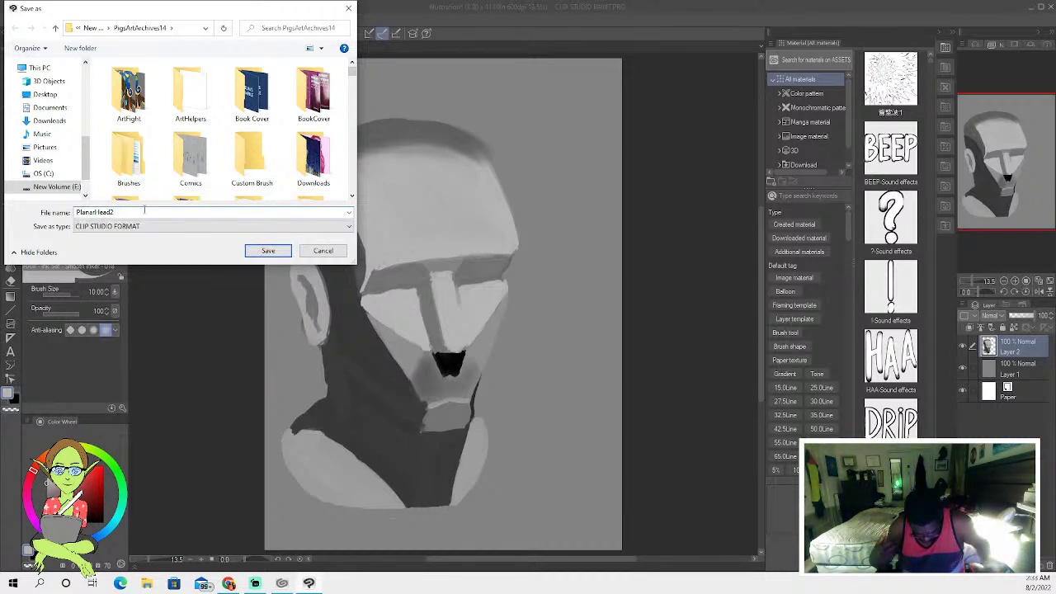
pyautogui.press('Return')
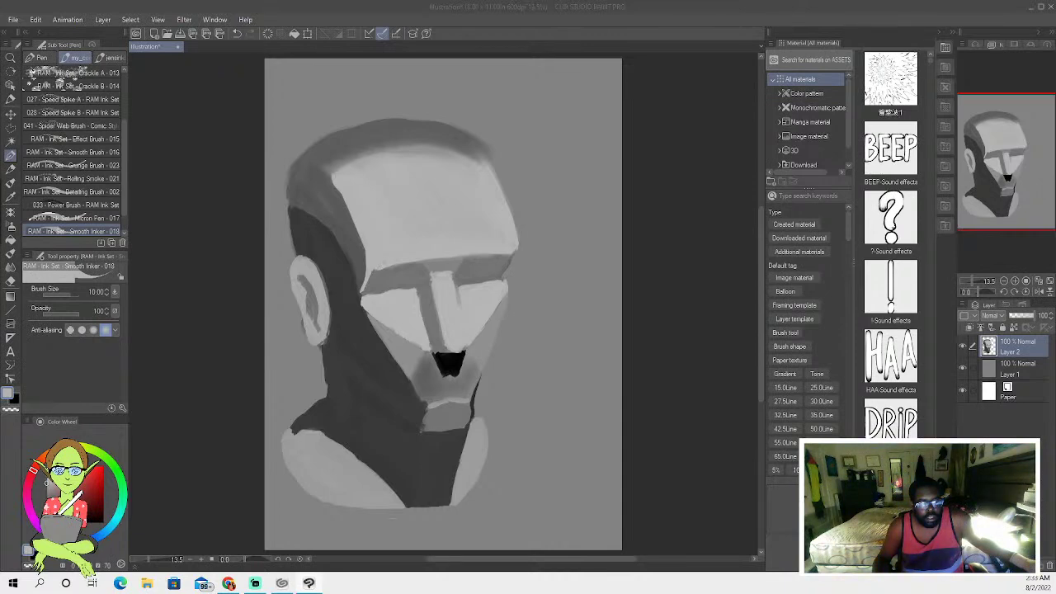
pyautogui.press('Return')
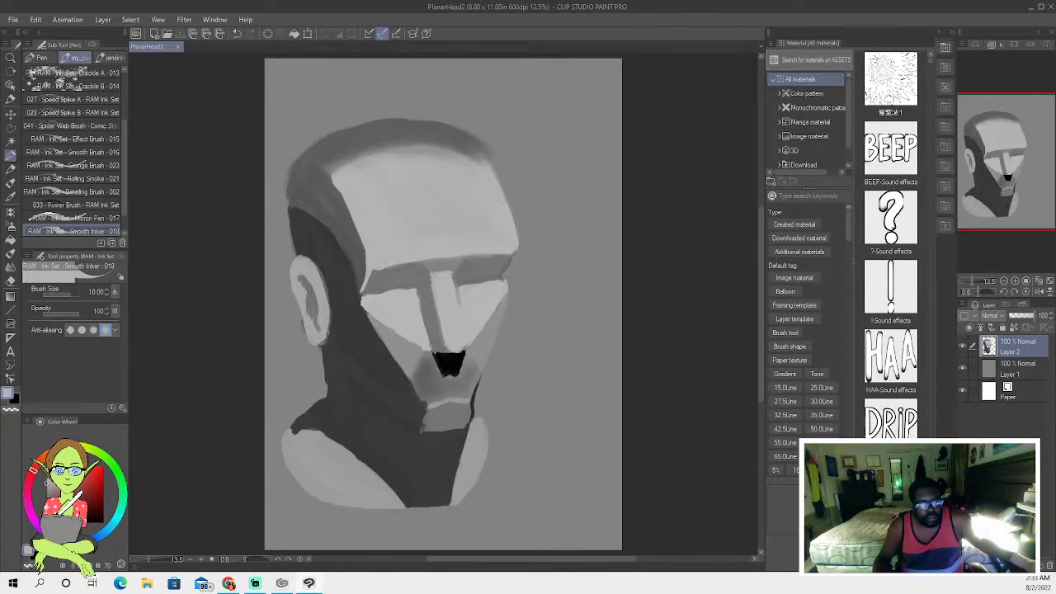
# Export the illustration as a single-layer JPEG named PlanarHead2 at quality 100 and 100% scale.
pyautogui.click(12, 20)
pyautogui.moveTo(29, 161)
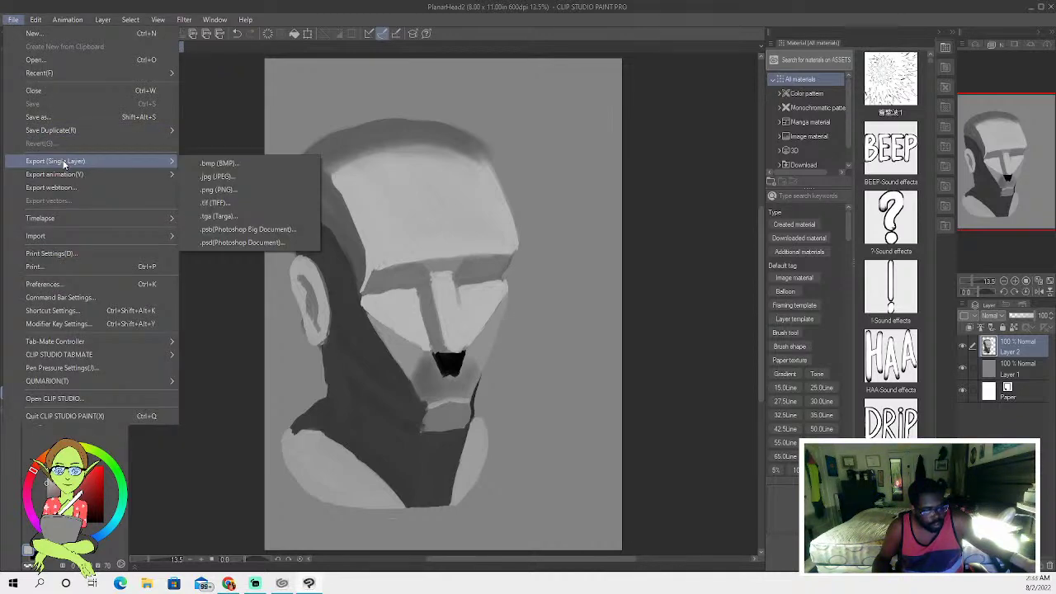
pyautogui.click(243, 176)
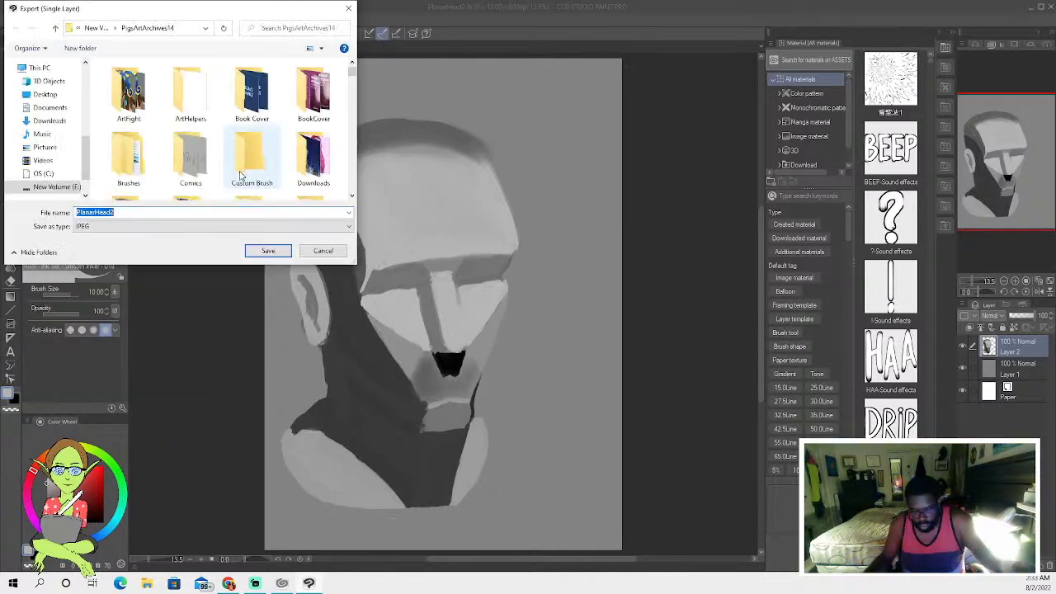
pyautogui.click(268, 252)
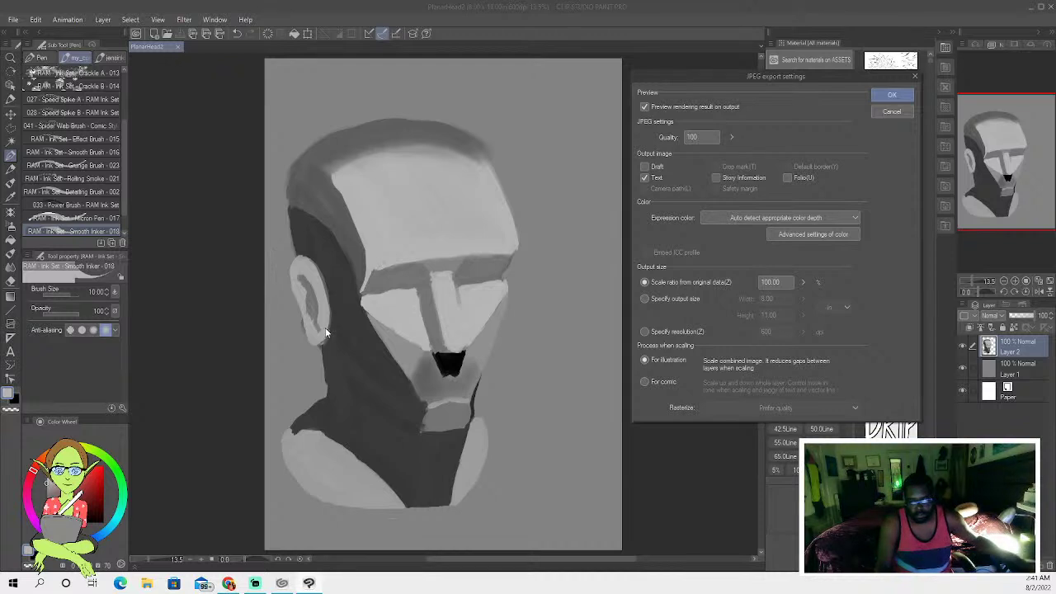
pyautogui.click(890, 96)
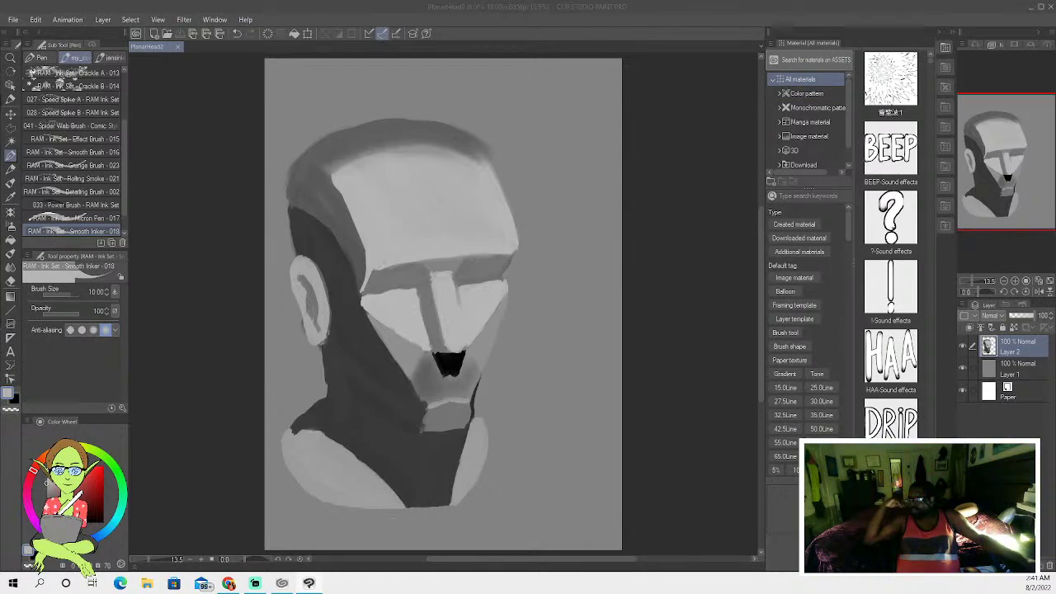
pyautogui.hotkey('alt', 'Tab')
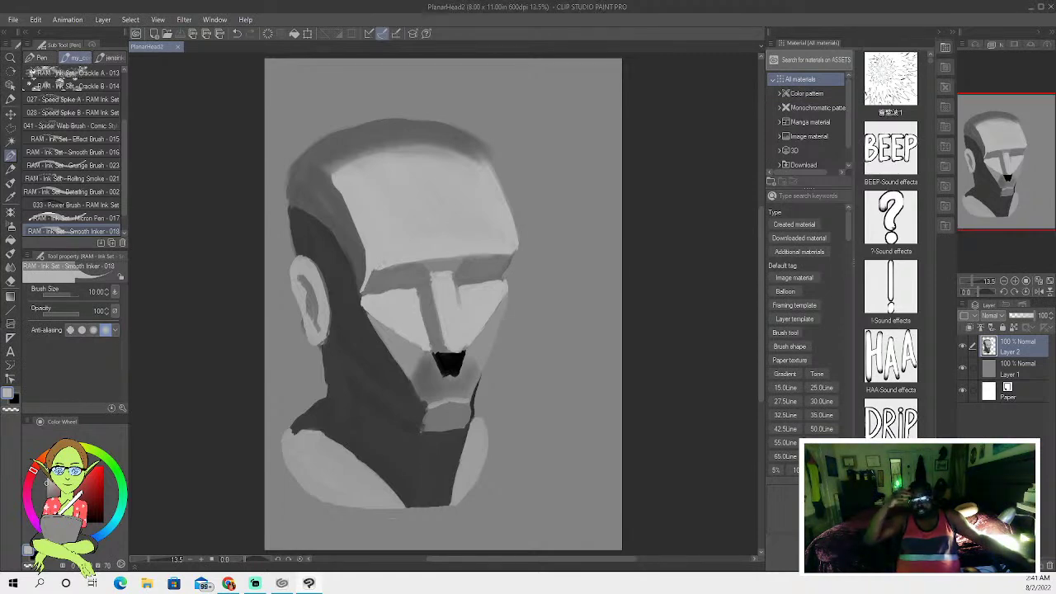